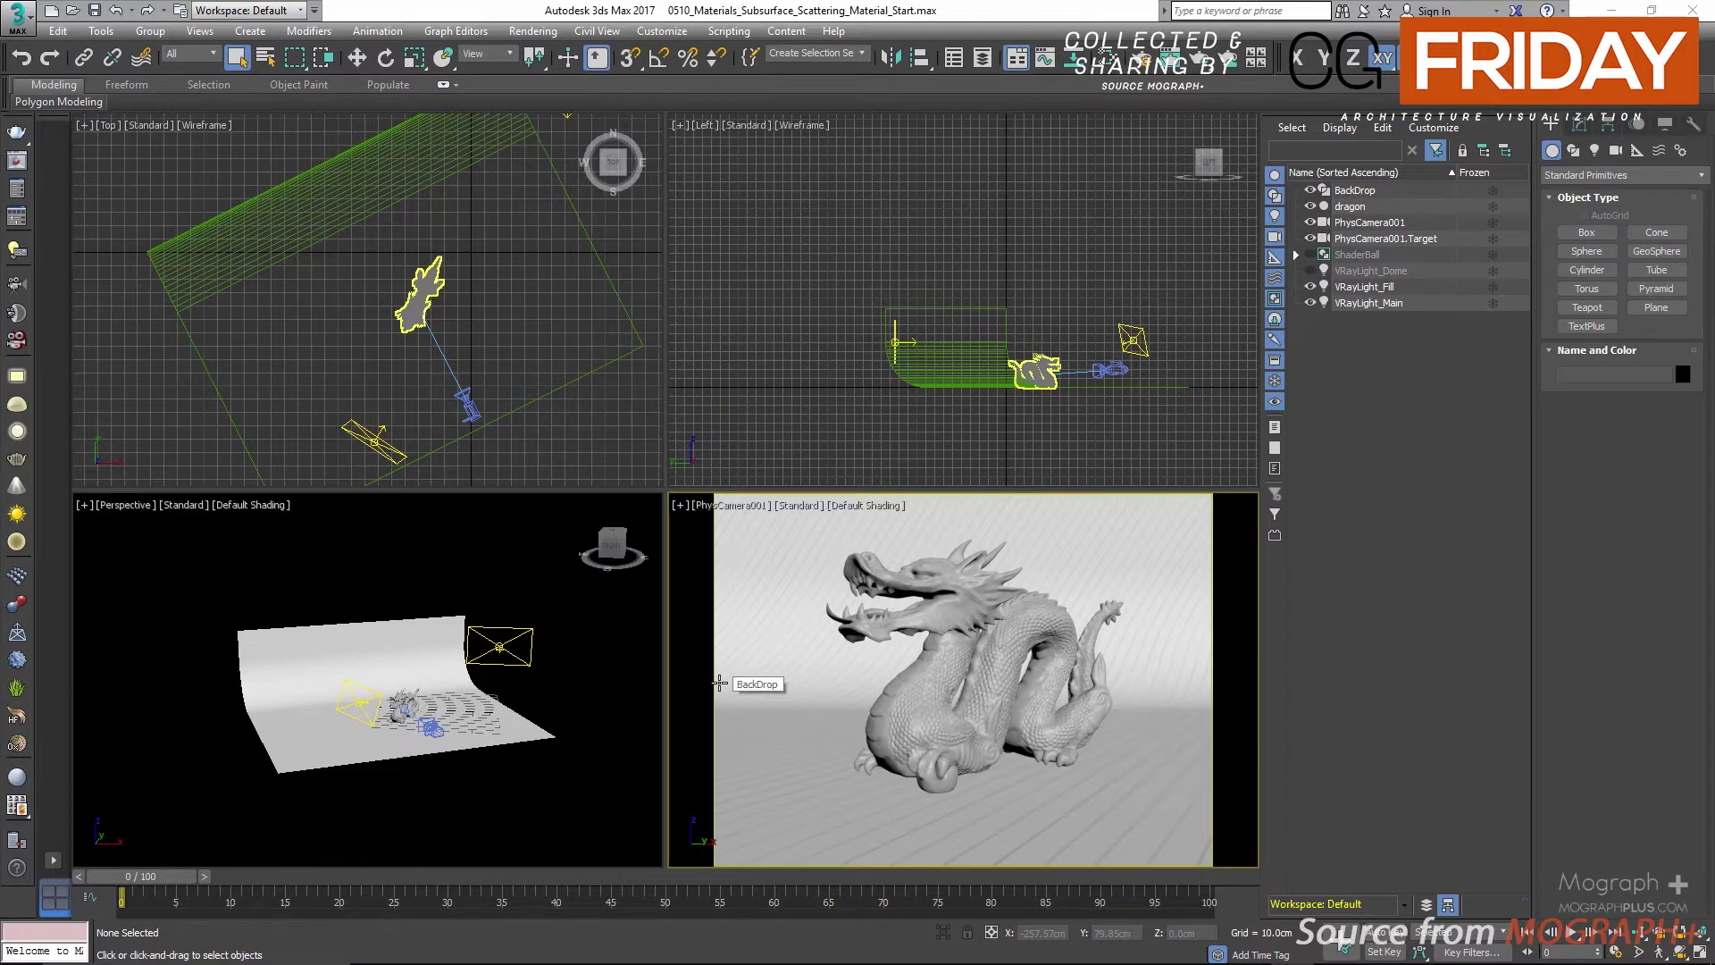
Inspect the curved backdrop behind the dragon in the camera view, leaving nothing selected
right_click(750, 648)
left_click(748, 616)
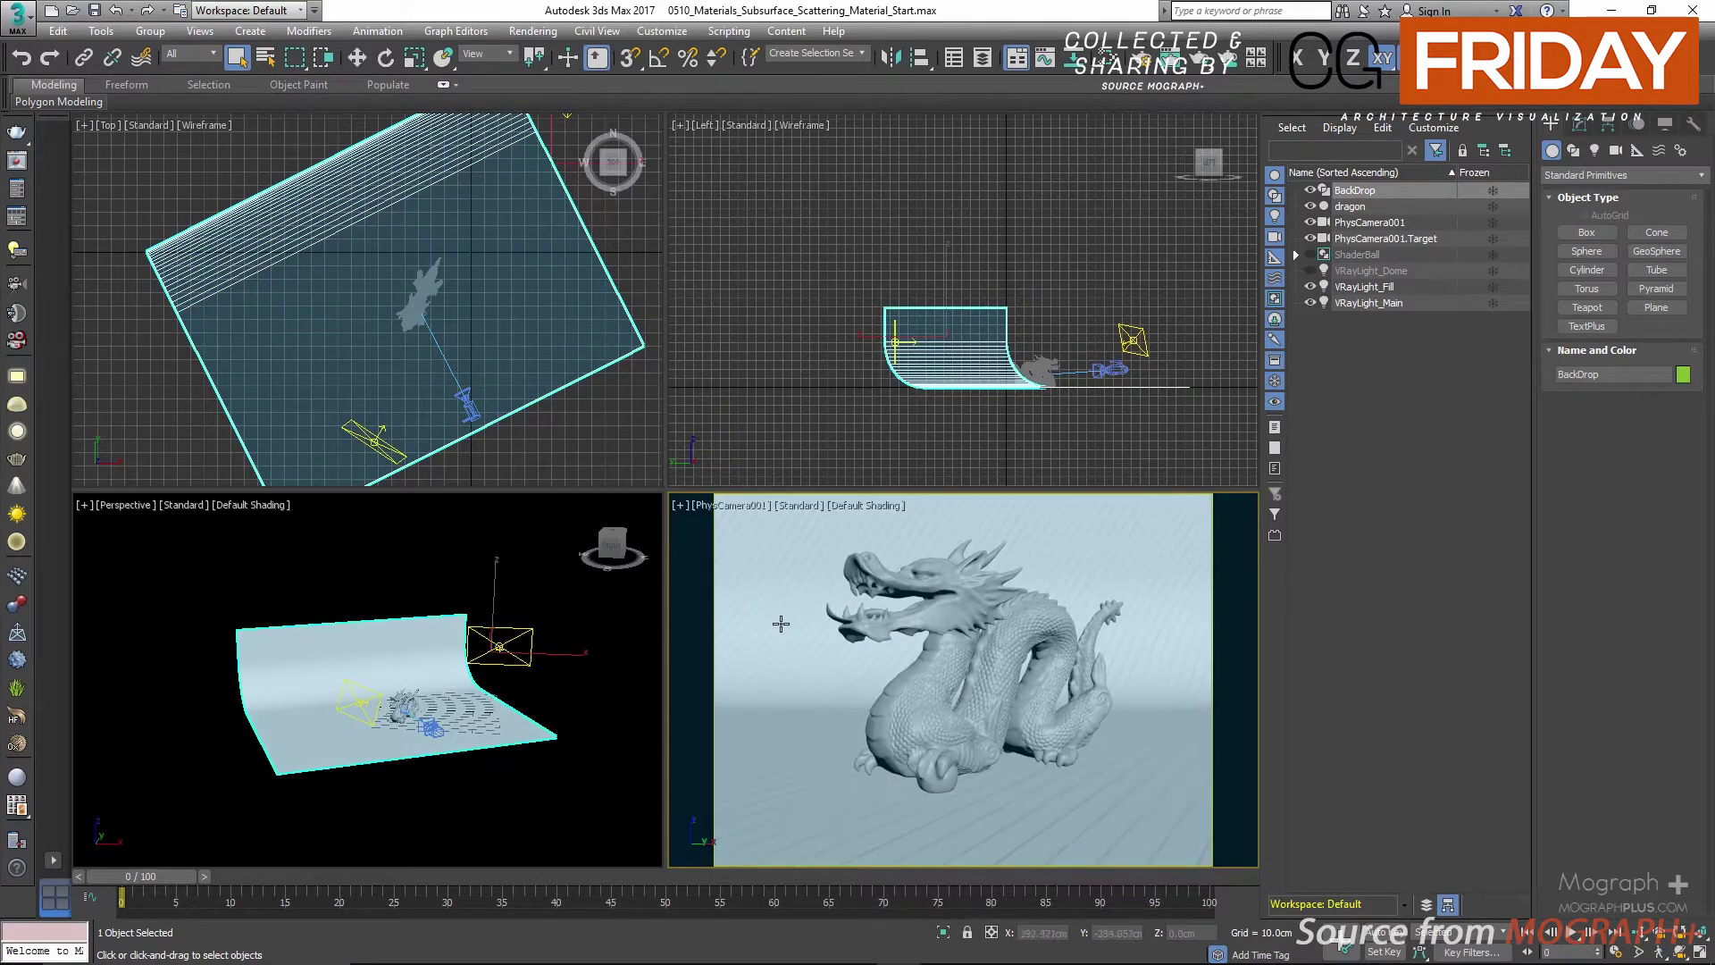
left_click(1455, 595)
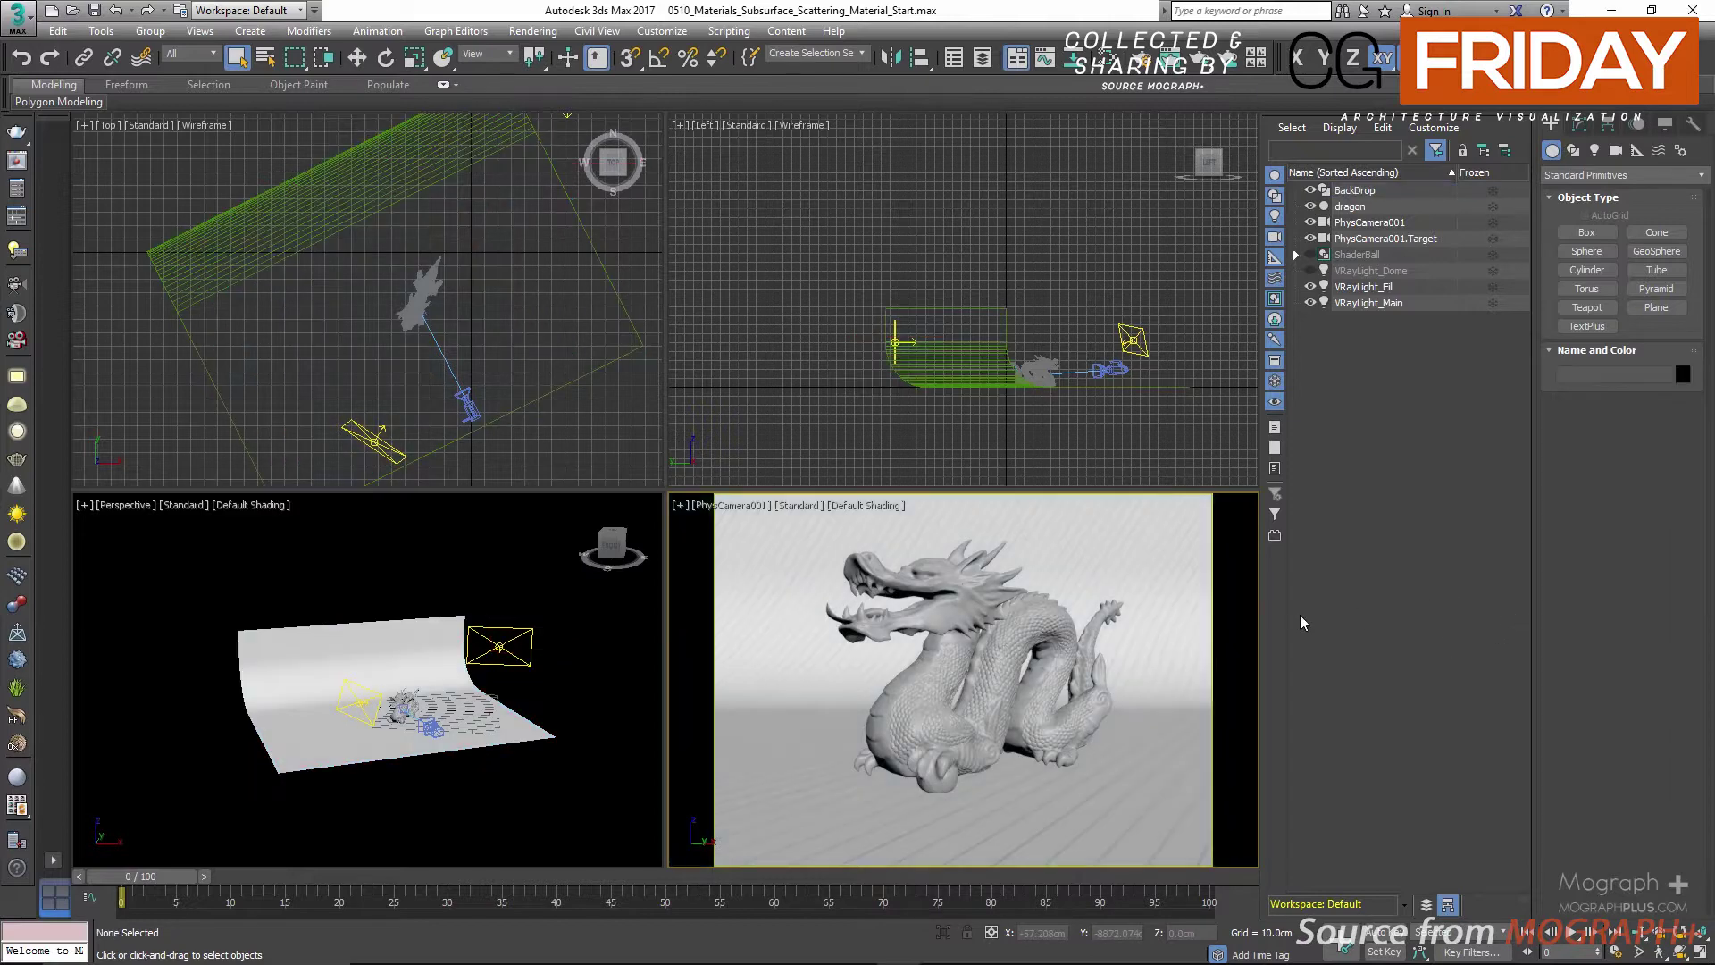
Maximize the perspective view and inspect the parameters of the main V-Ray light
right_click(395, 641)
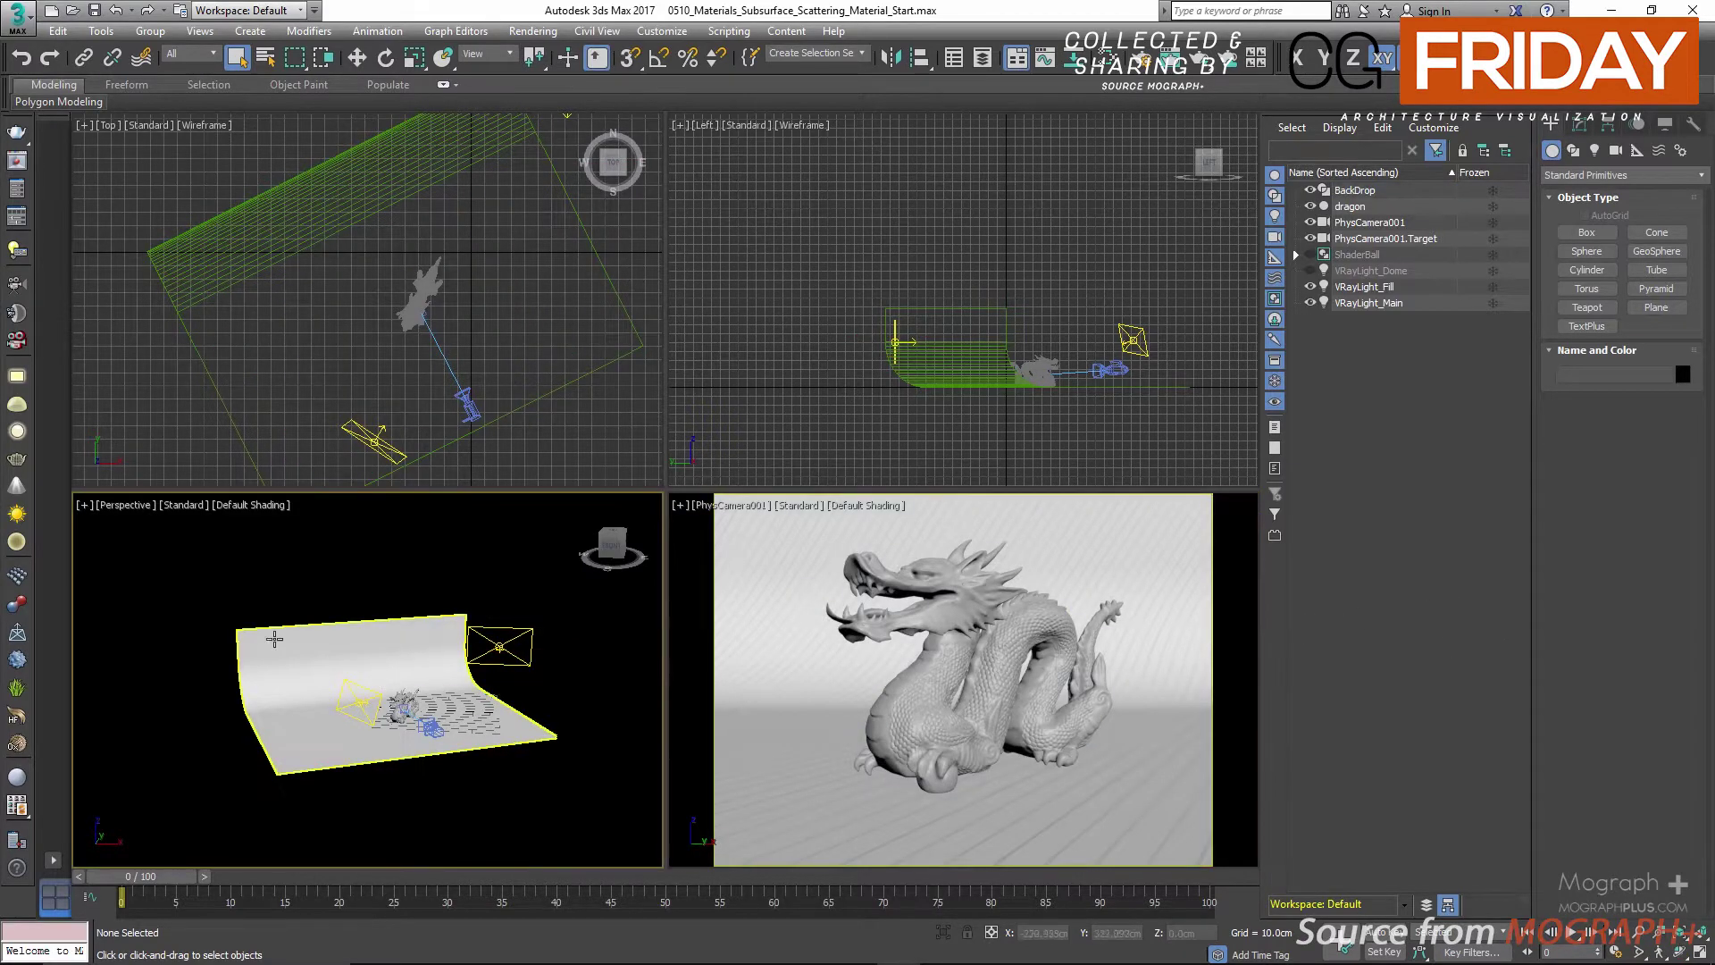
key("alt+w")
scroll(674, 547, "up", 5)
middle_click_drag(662, 563, 781, 587, "alt")
left_click(440, 280)
middle_click_drag(673, 305, 625, 339, "alt")
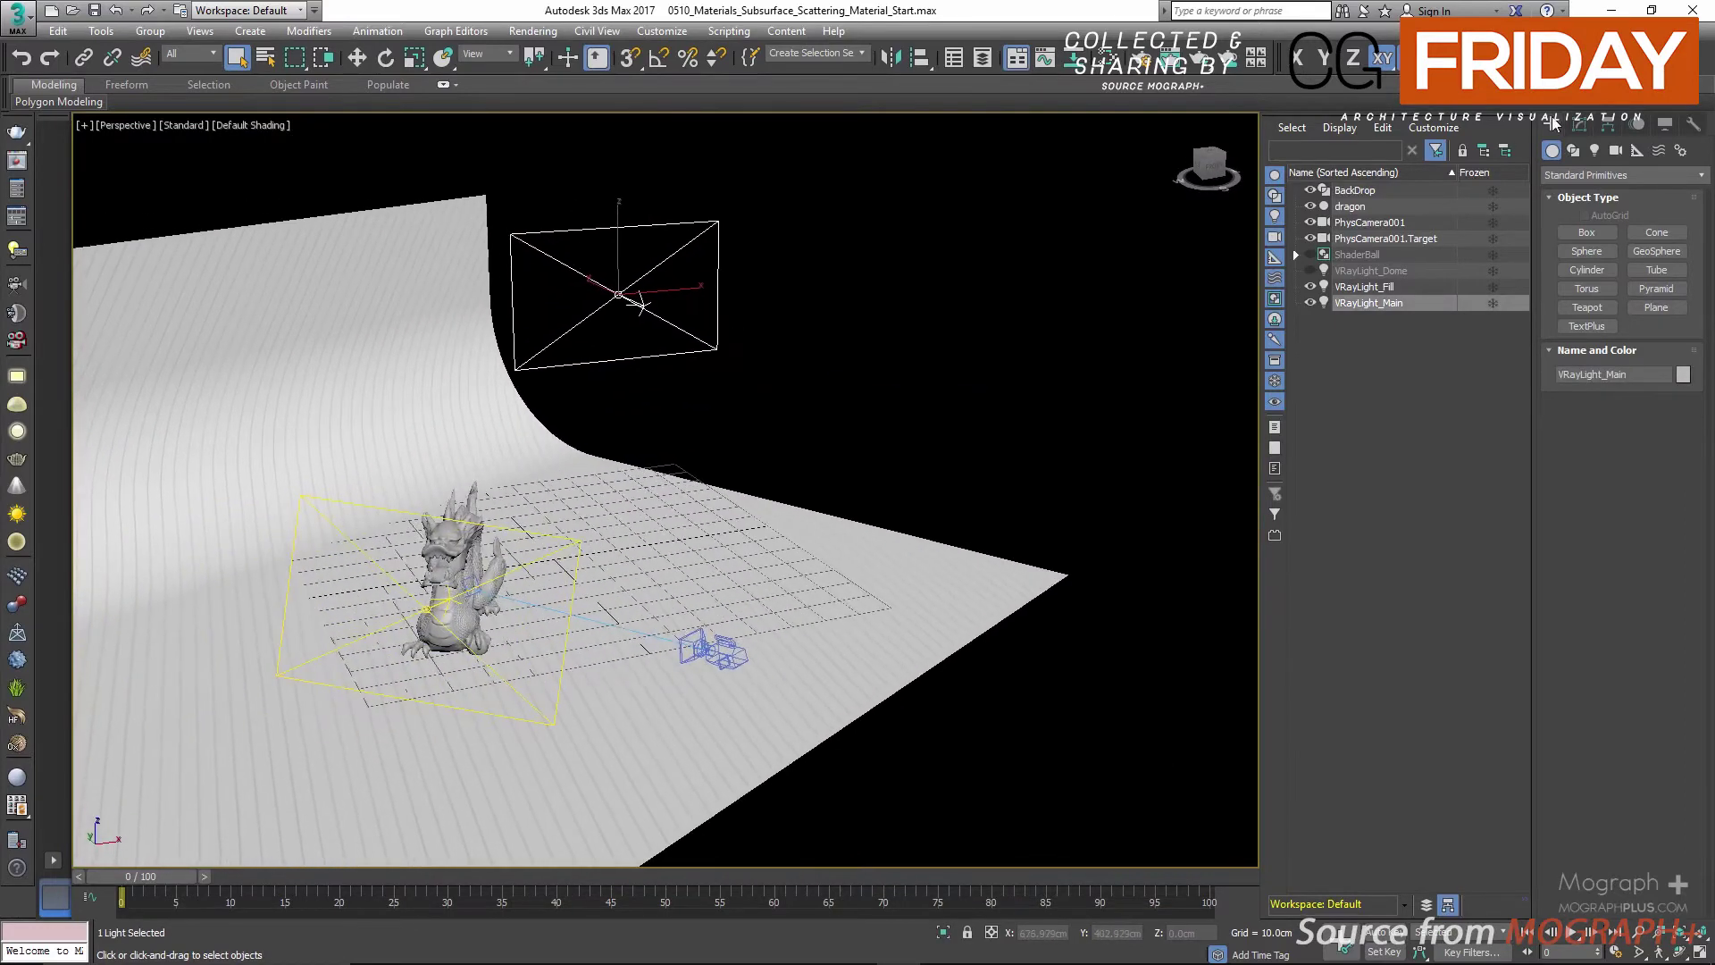
left_click(1579, 125)
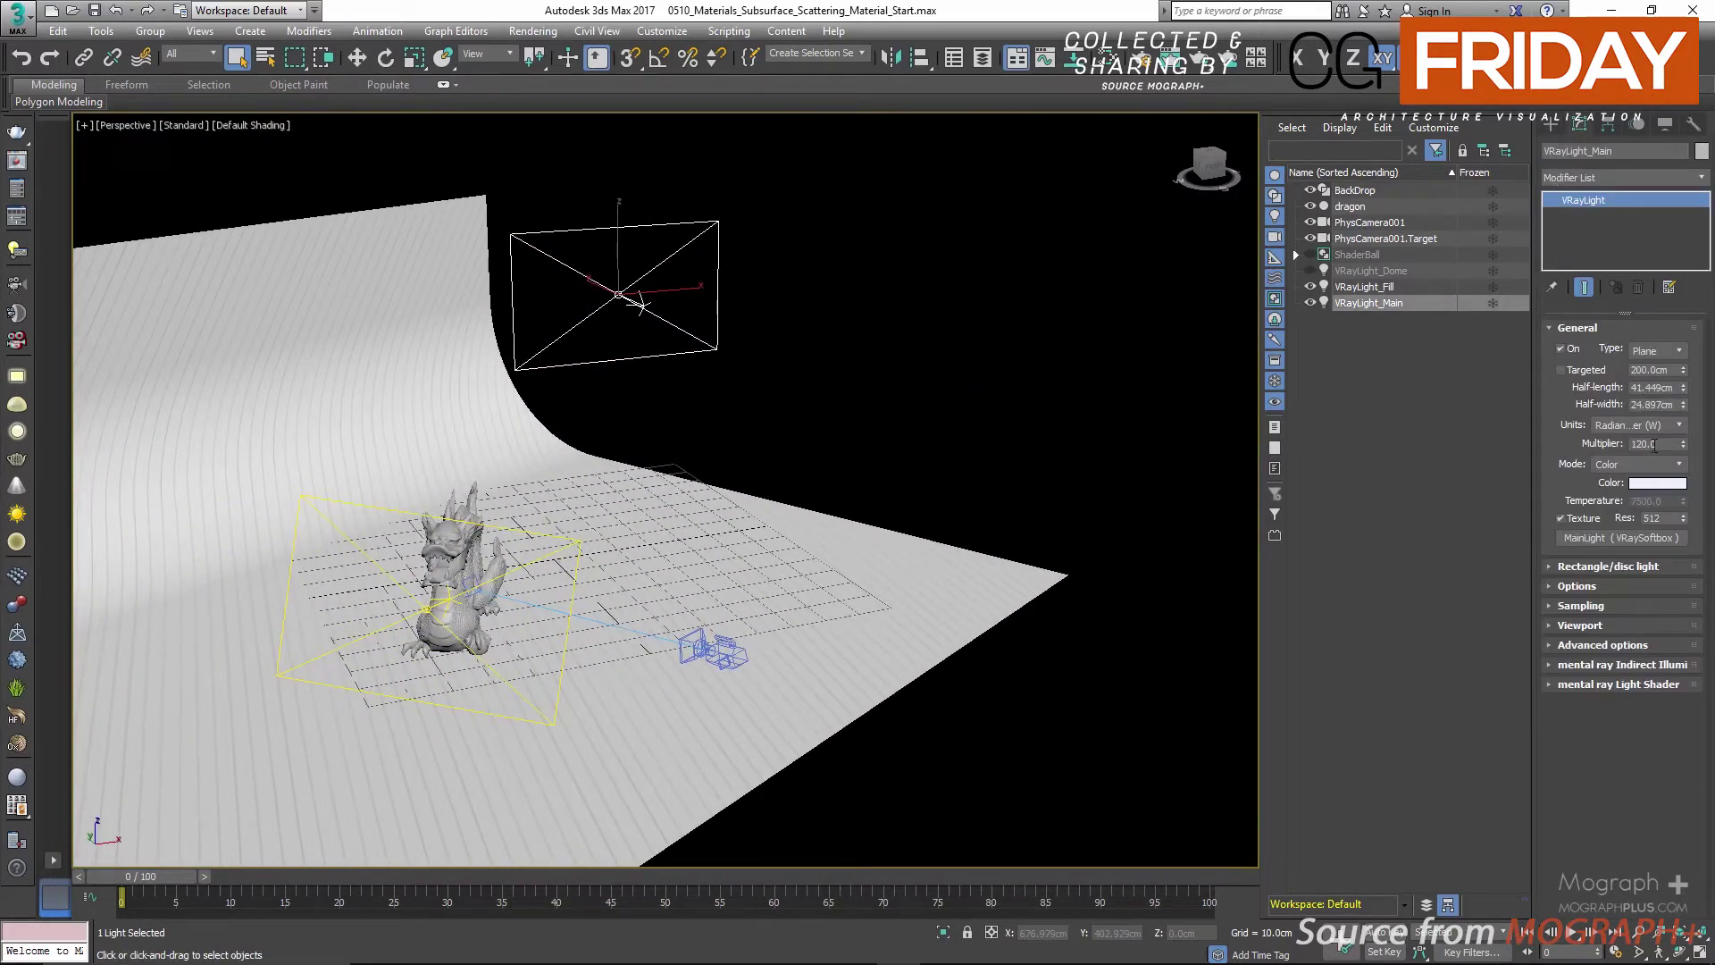
Inspect the parameters of the V-Ray fill light and its placement opposite the main light
middle_click_drag(750, 408, 813, 377, "alt")
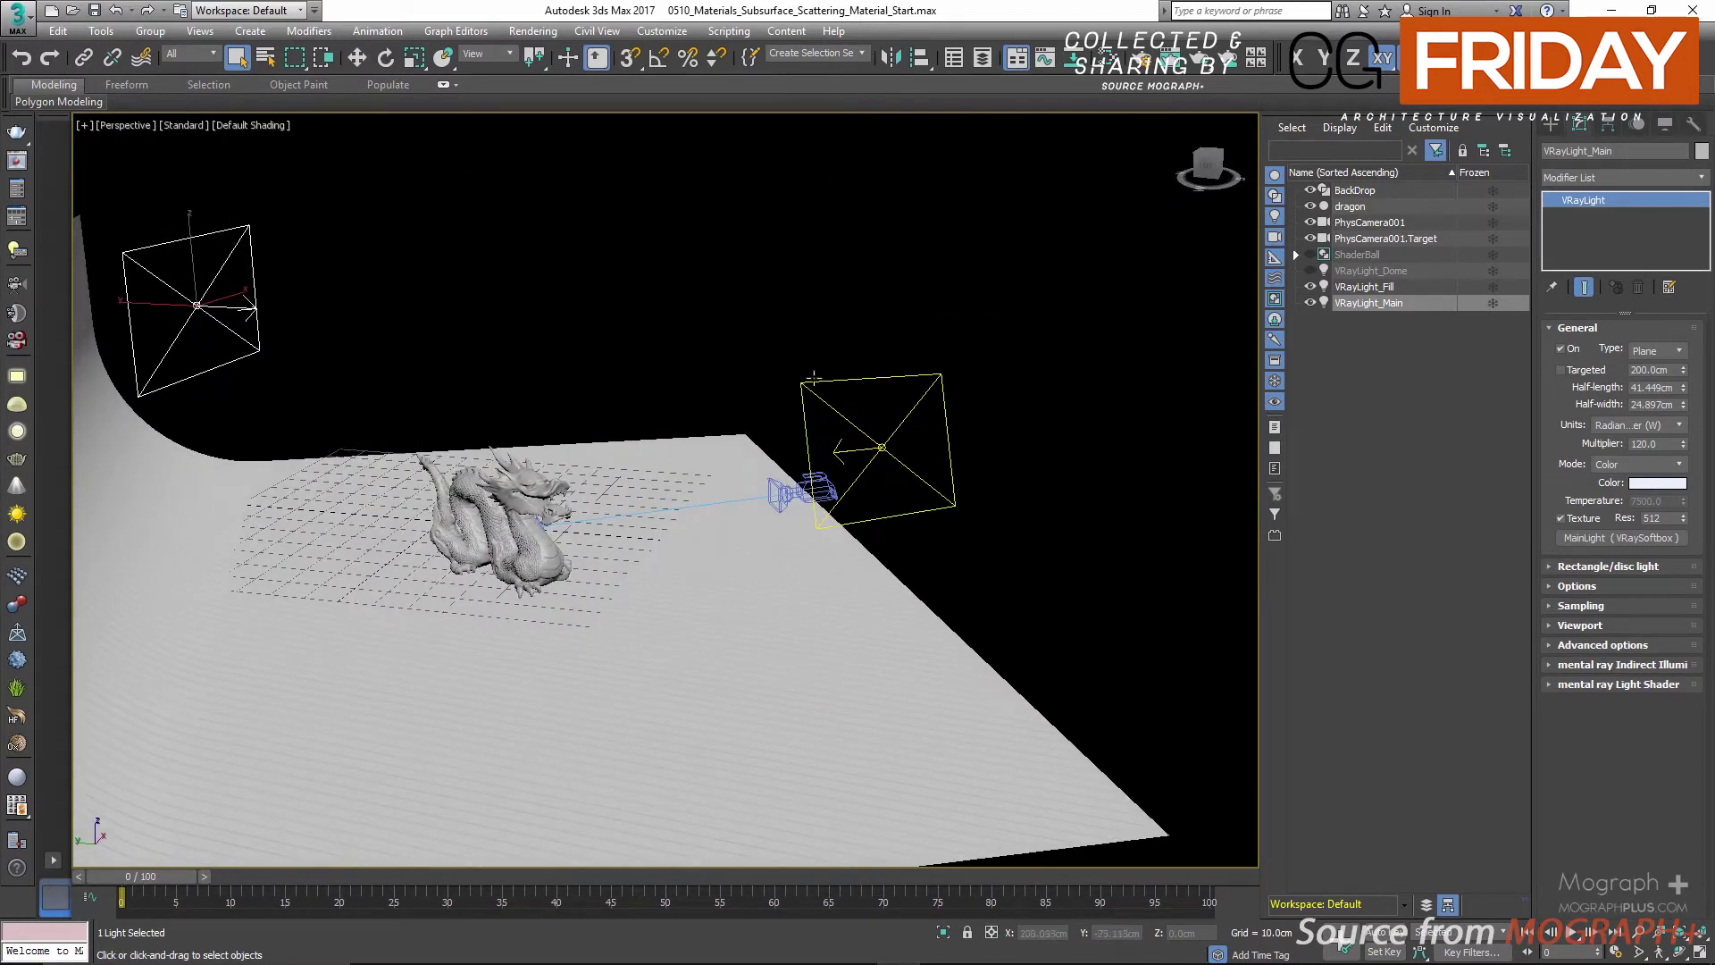
left_click(924, 415)
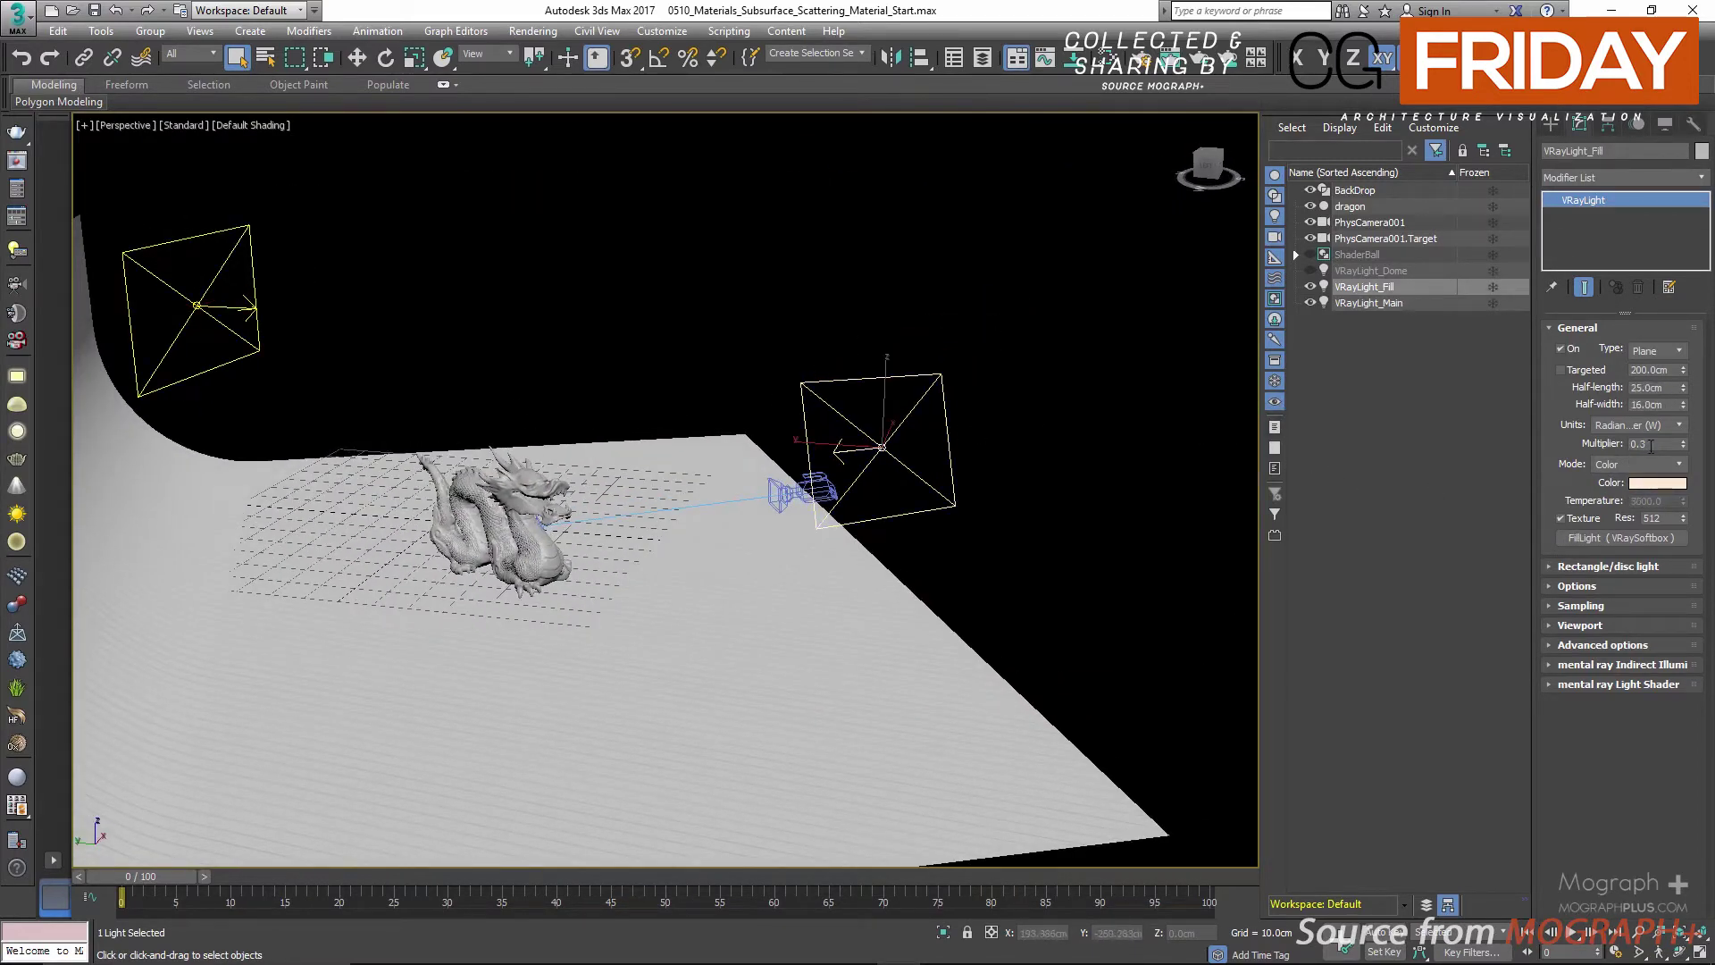
middle_click_drag(770, 475, 631, 515, "alt")
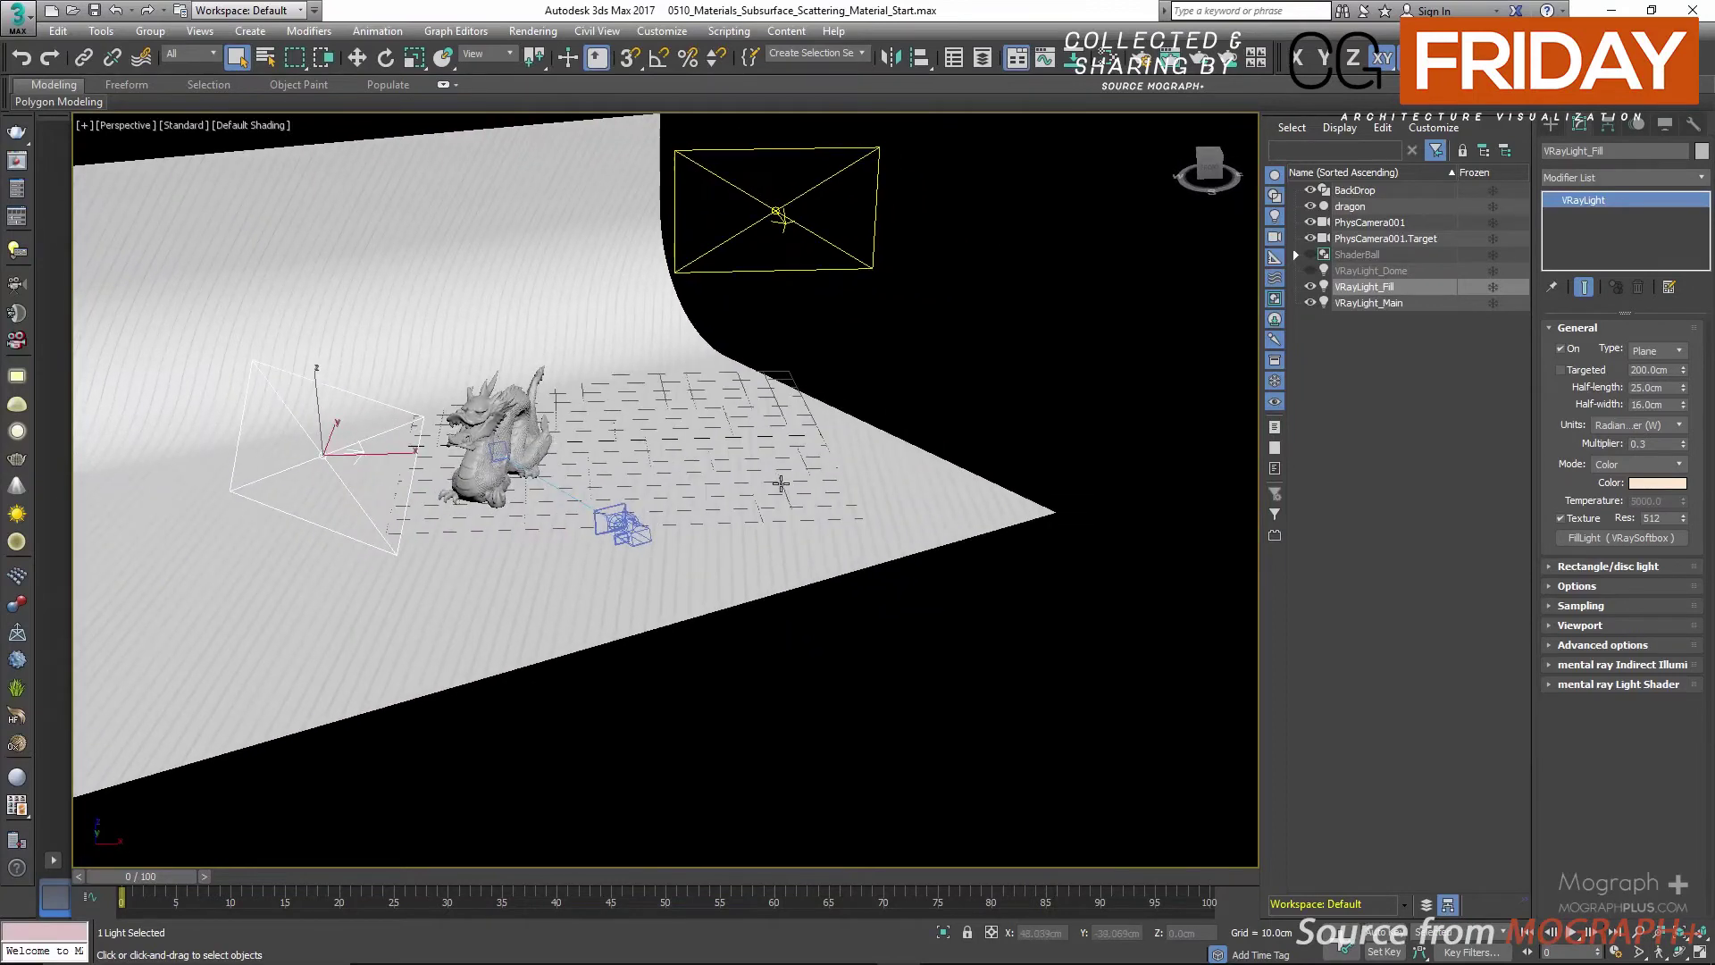
Select PhysCamera001 and maximize its camera view of the dragon
left_click(631, 515)
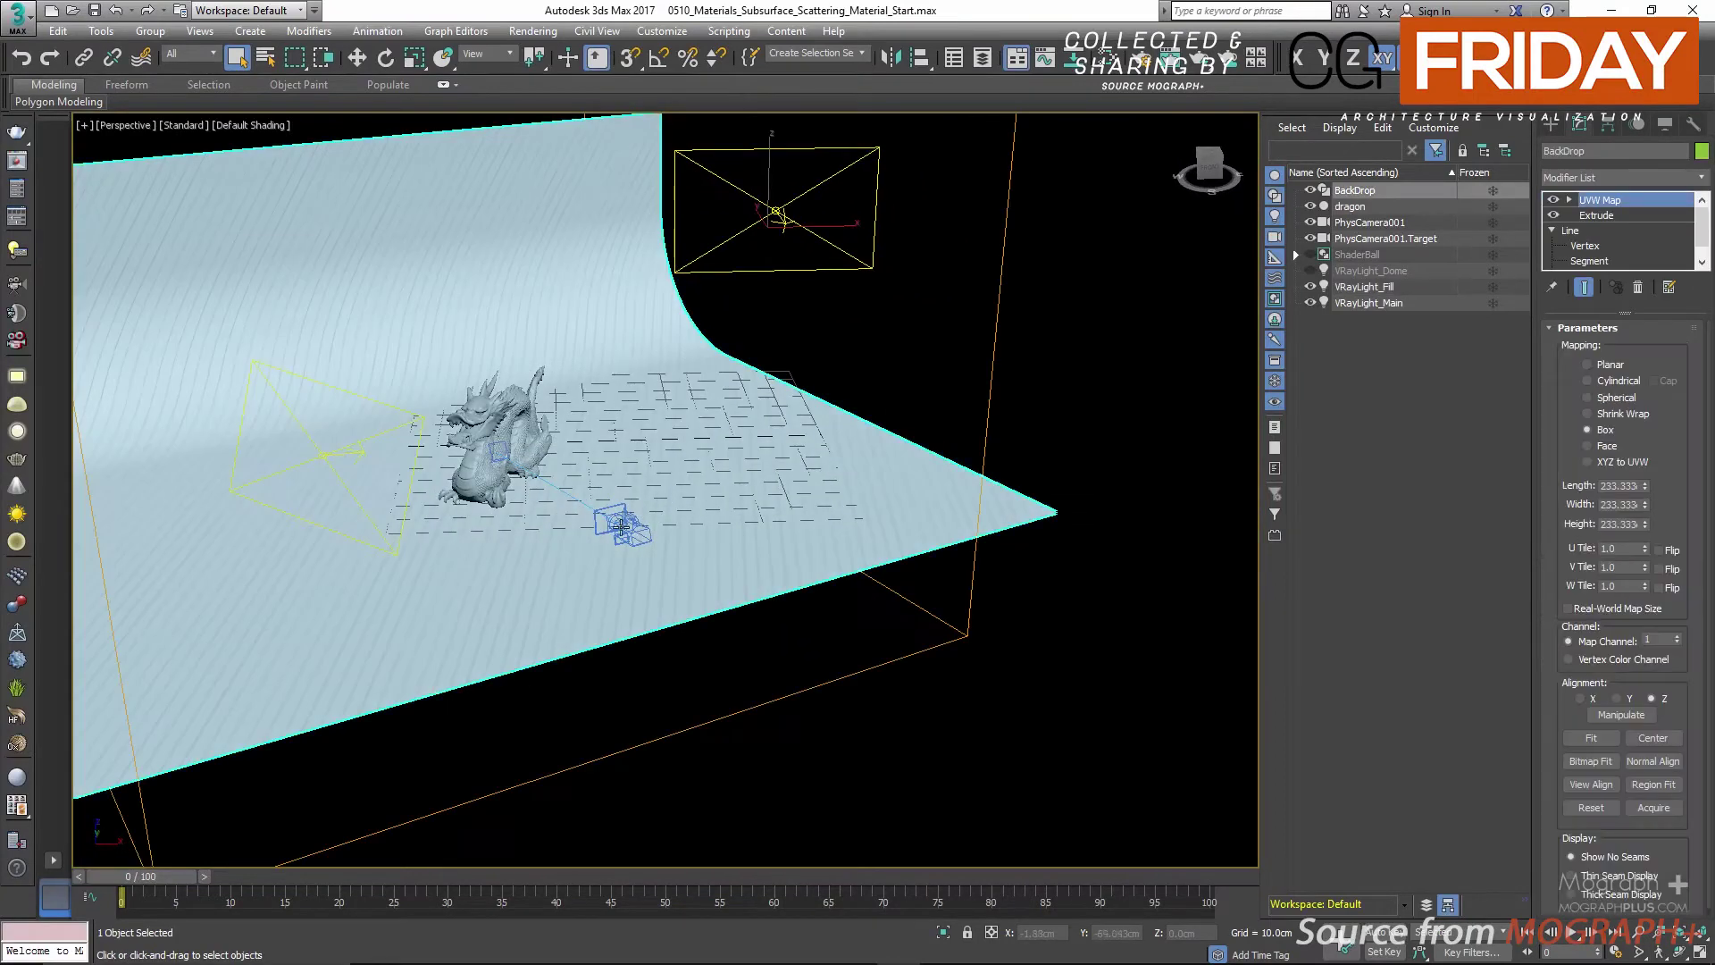
left_click(1370, 230)
middle_click_drag(618, 462, 615, 484, "alt")
key("alt+w")
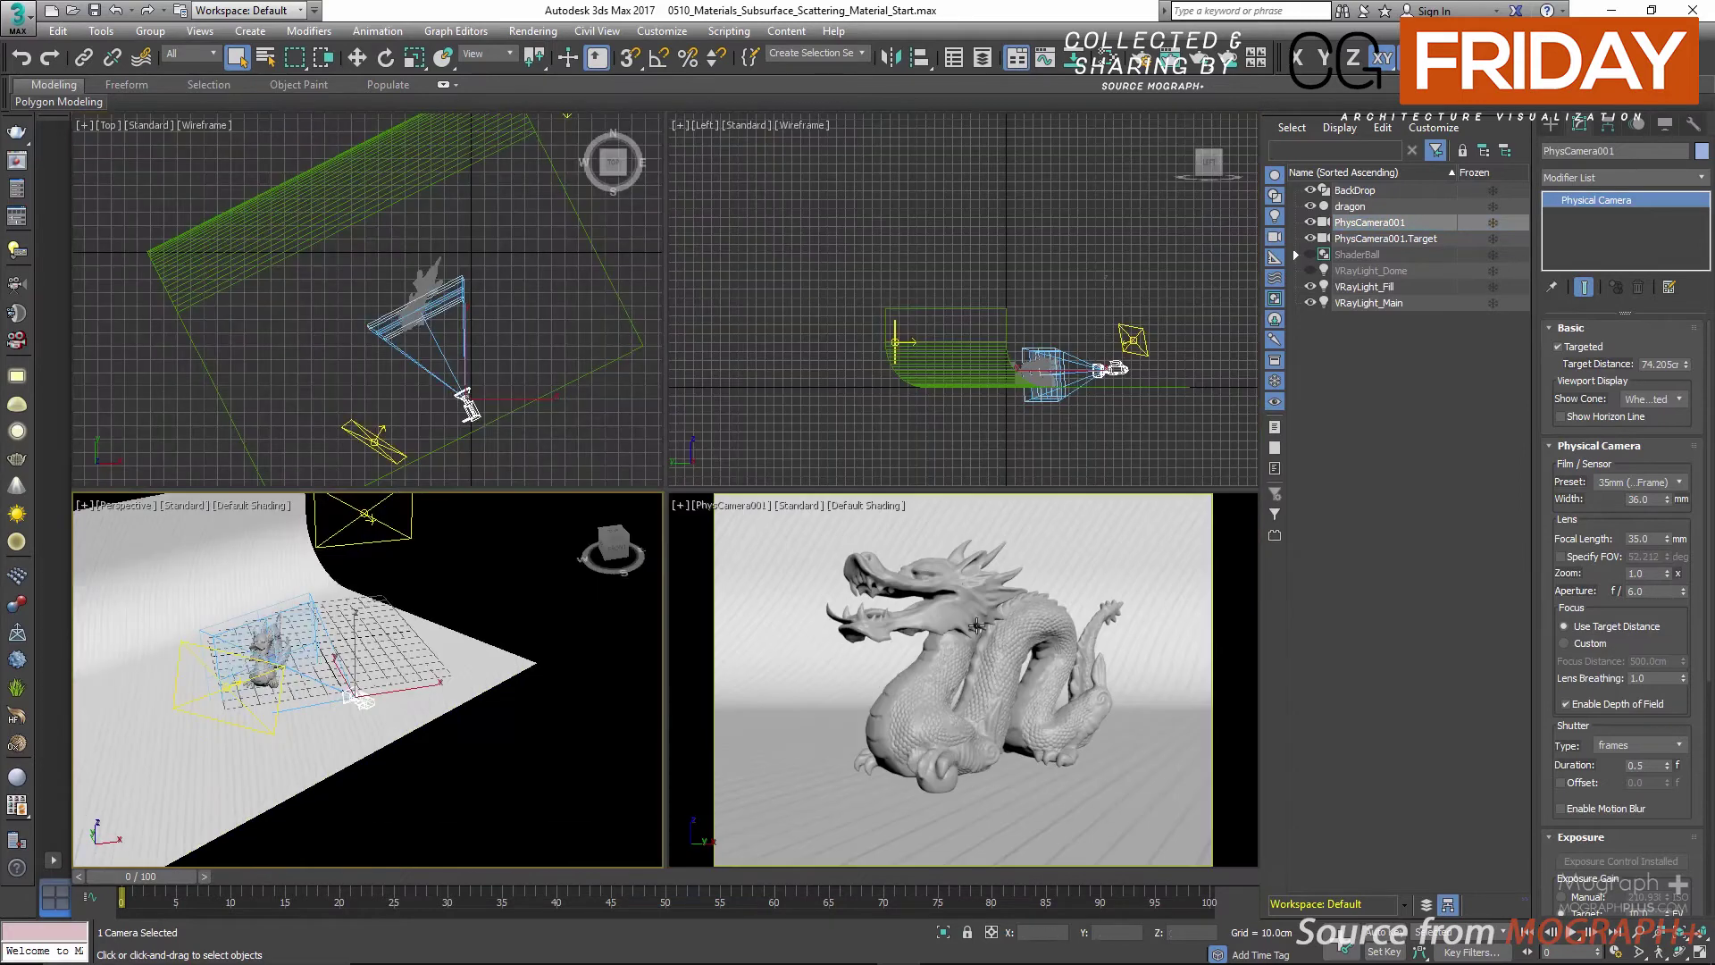
key("alt+w")
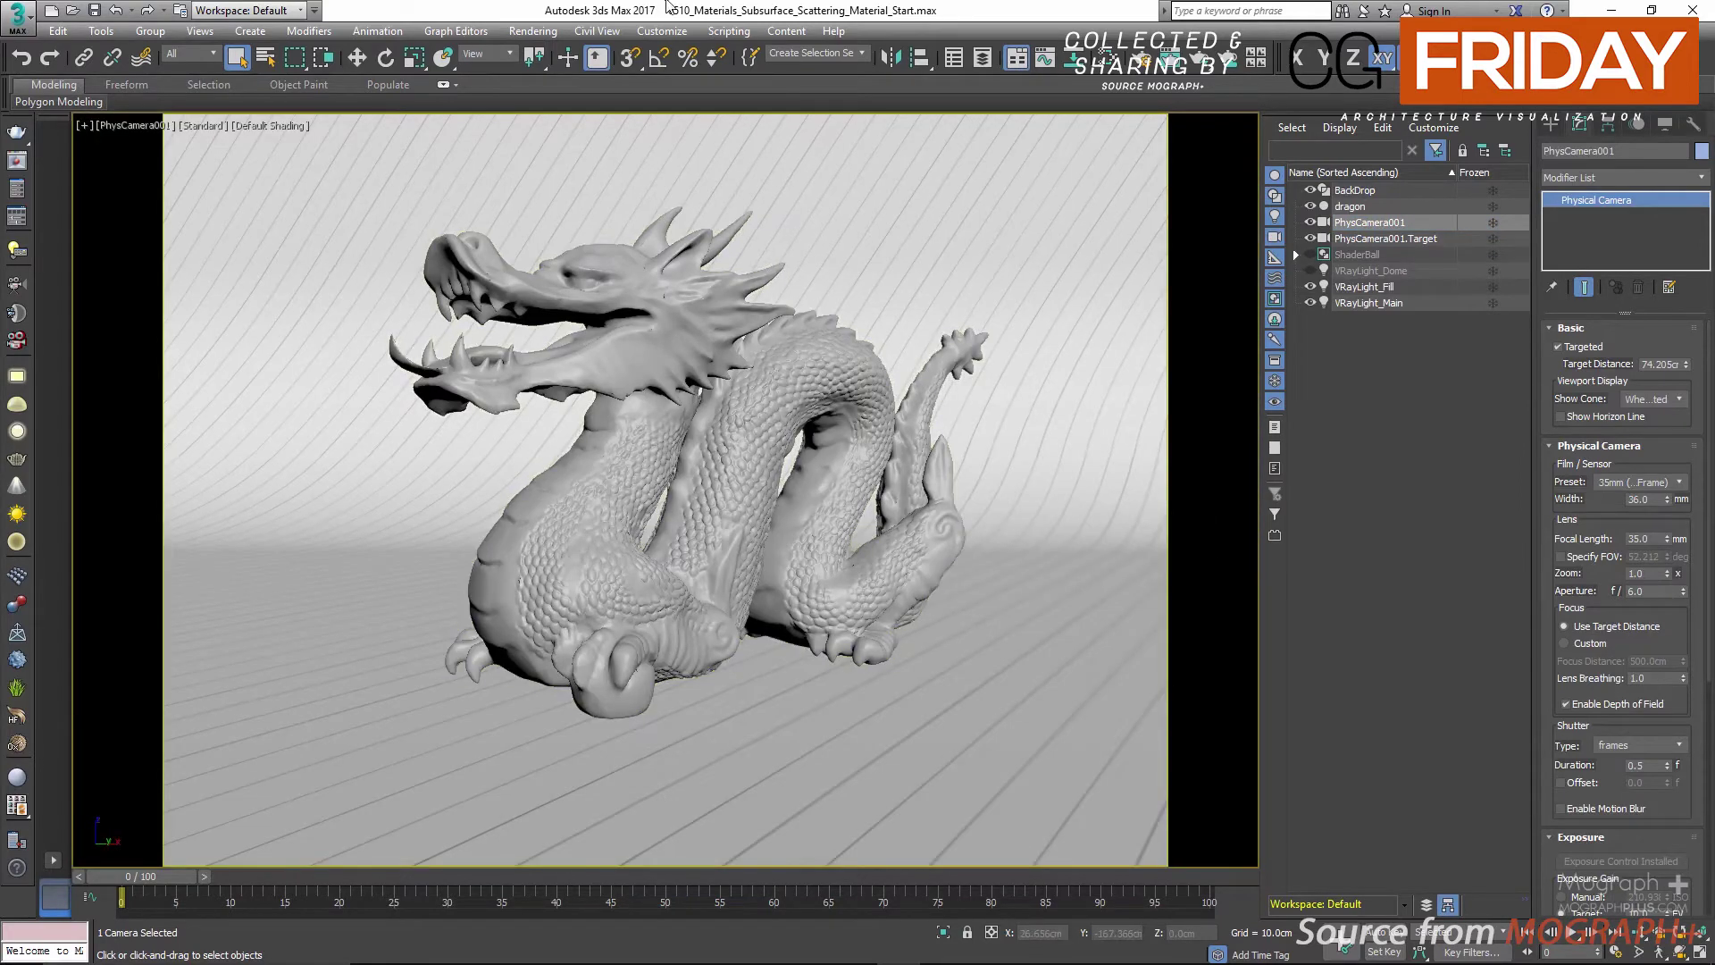
Create a VRayFastSSS2 material in the Slate Material Editor and enlarge its node preview
key("m")
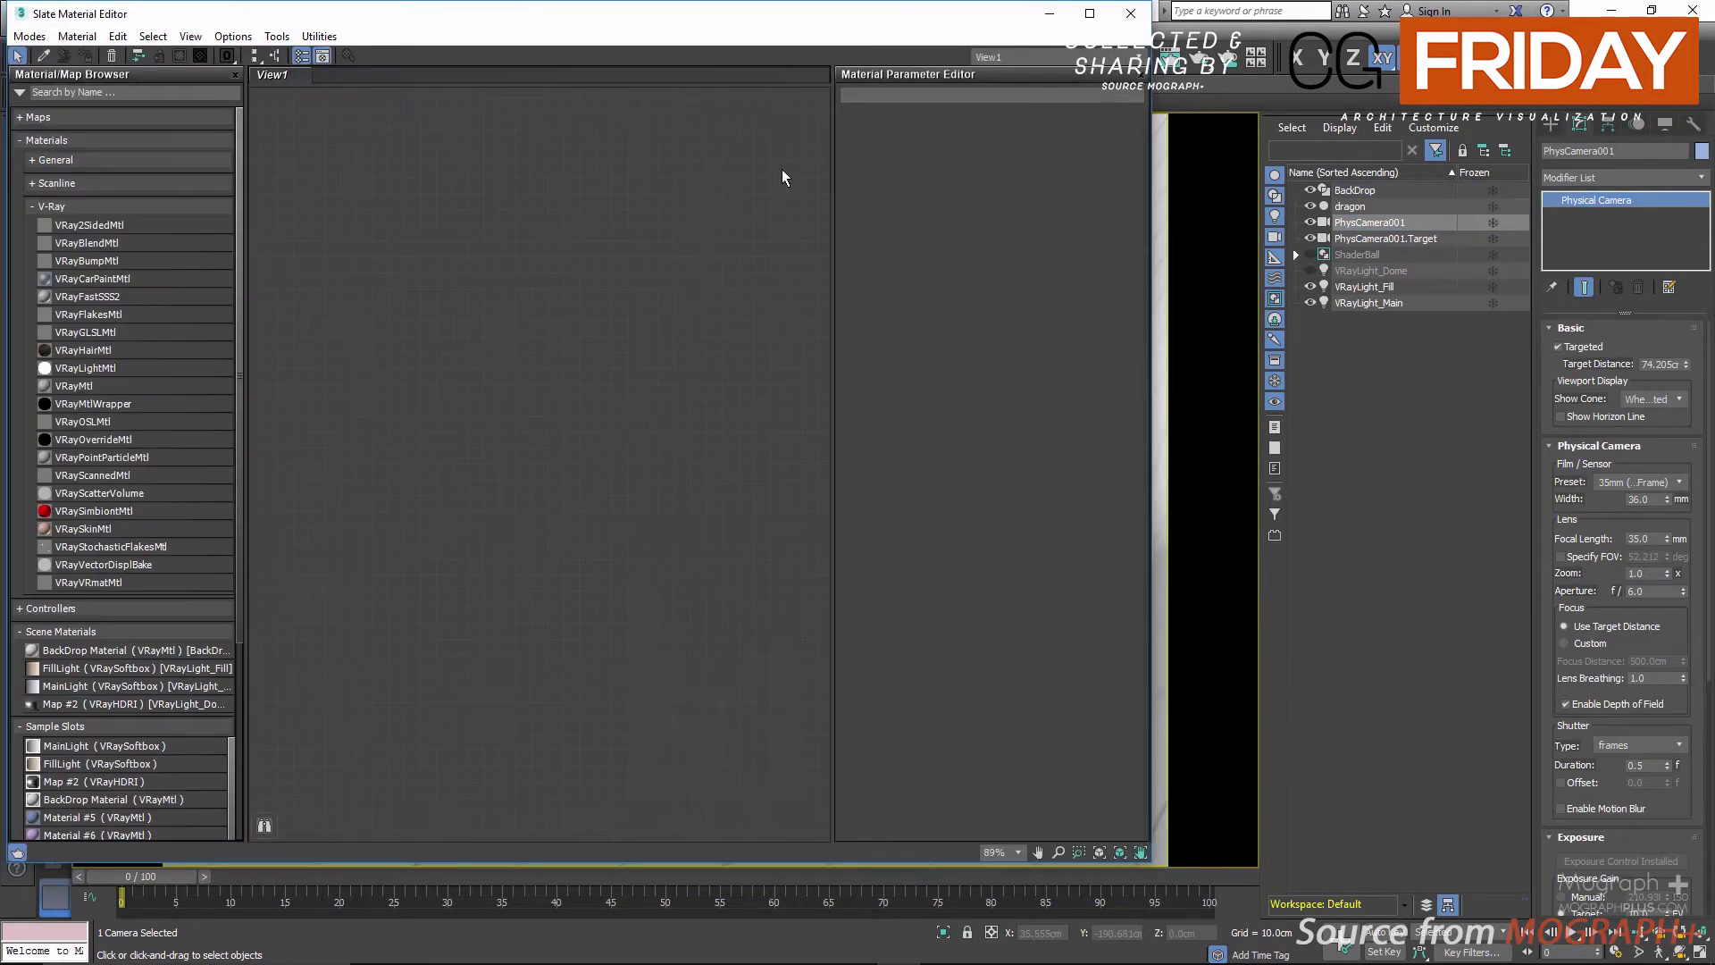
left_click_drag(798, 23, 802, 69)
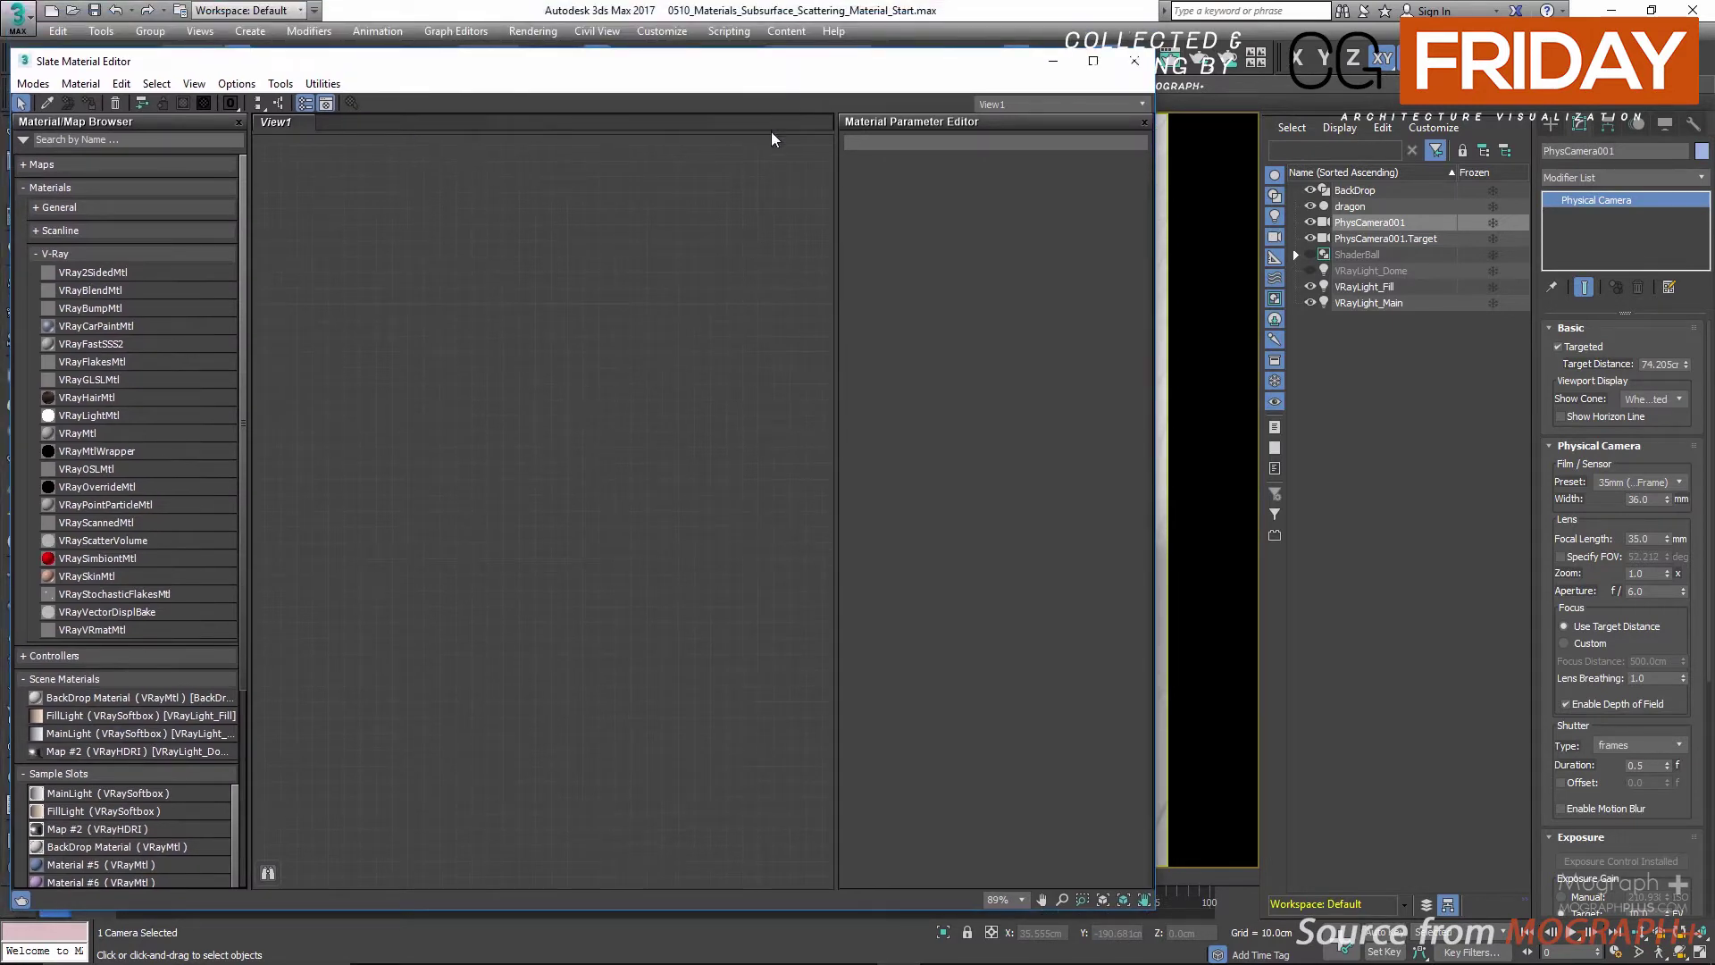
left_click_drag(98, 347, 652, 368)
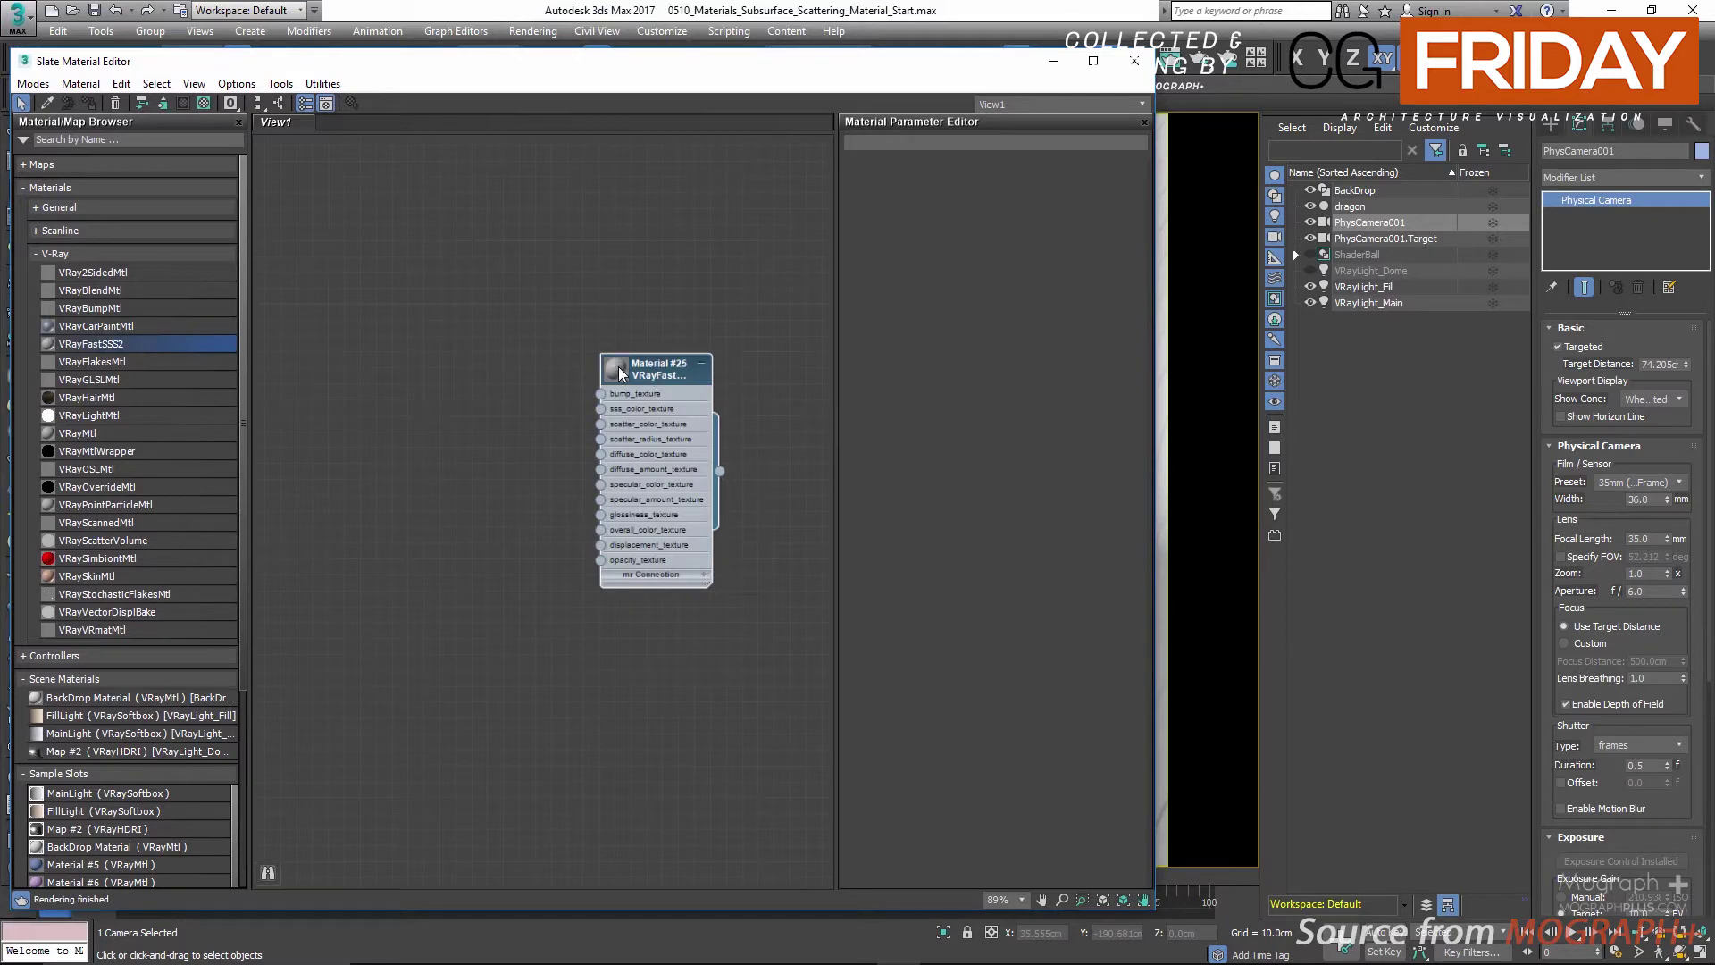
double_click(618, 368)
scroll(579, 431, "up", 4)
middle_click_drag(561, 426, 541, 374)
Assign the VRayFastSSS2 material to the dragon
left_click_drag(836, 68, 635, 481)
left_click(638, 350)
right_click(459, 709)
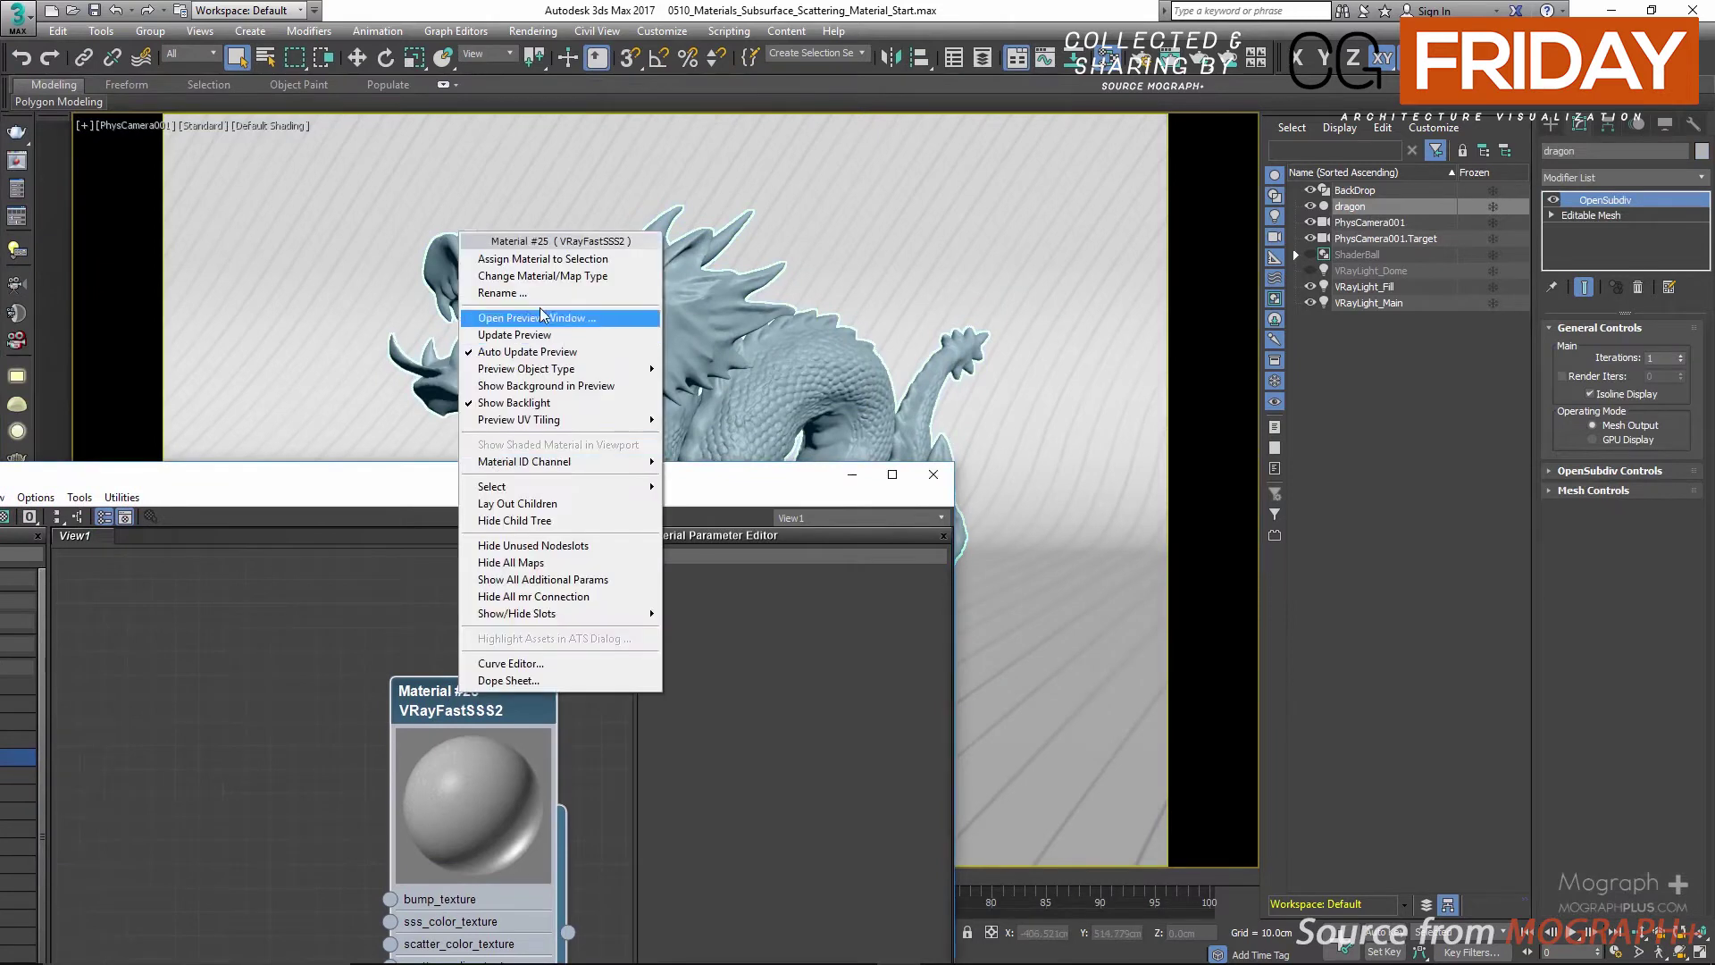
left_click(538, 259)
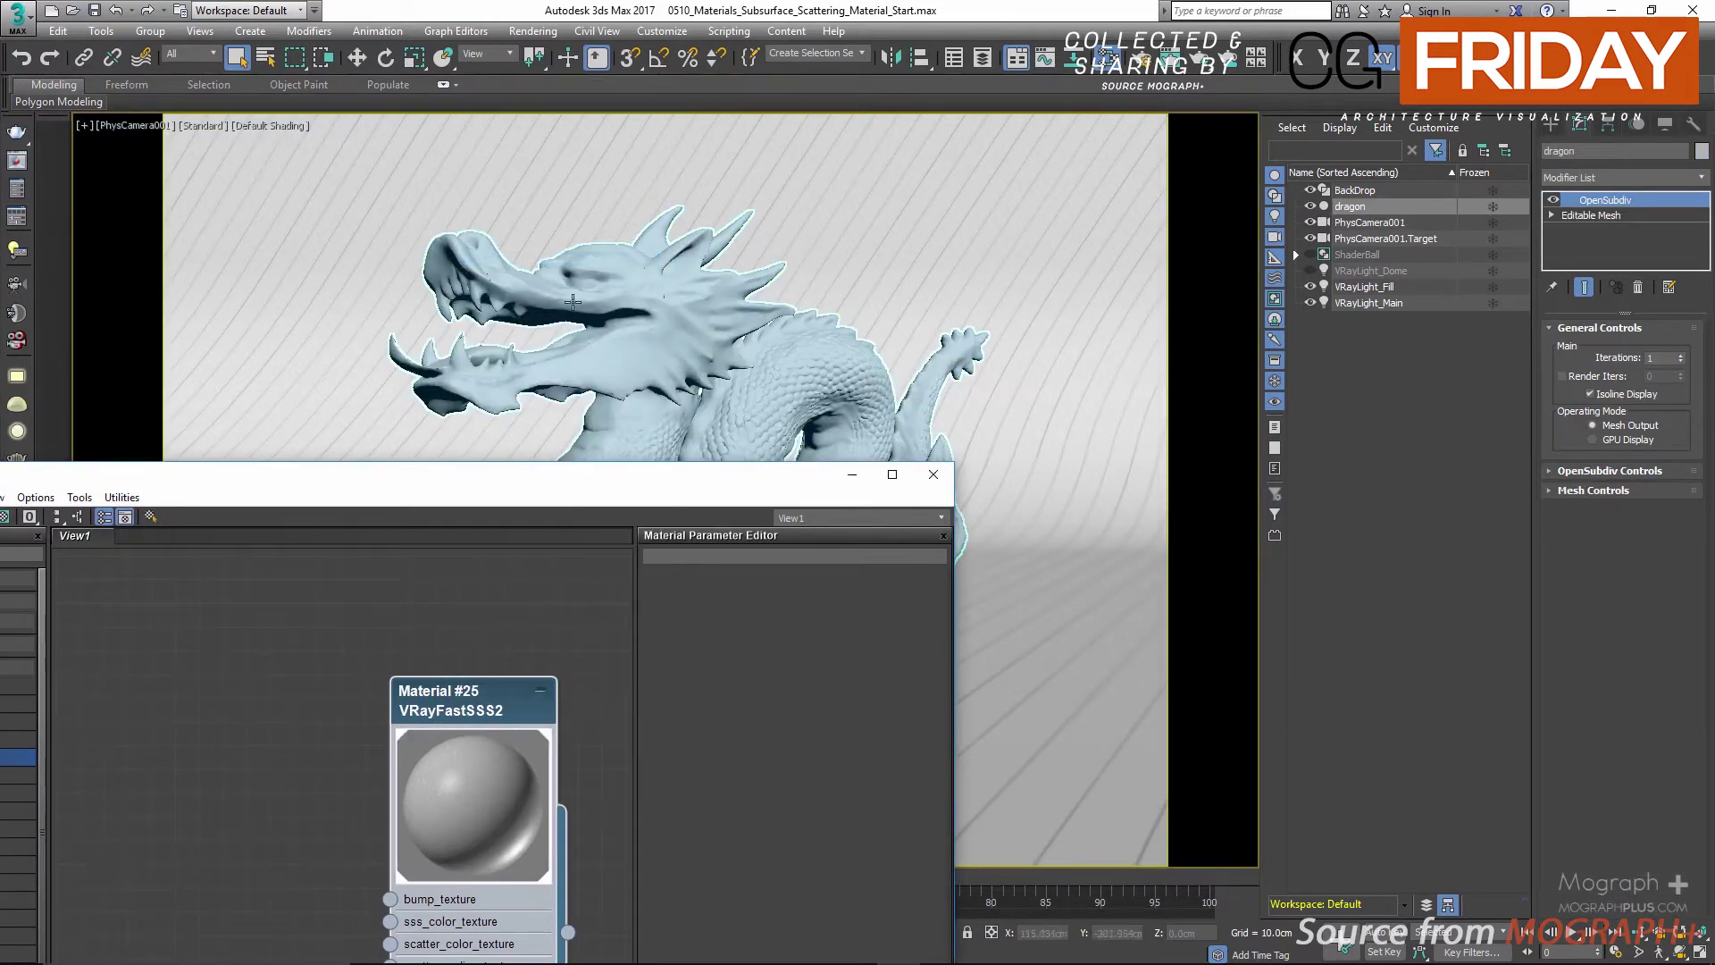
Show the VRayFastSSS2 material's parameters and arrange the enlarged material editor beside the V-Ray frame buffer
left_click_drag(579, 476, 450, 123)
double_click(352, 357)
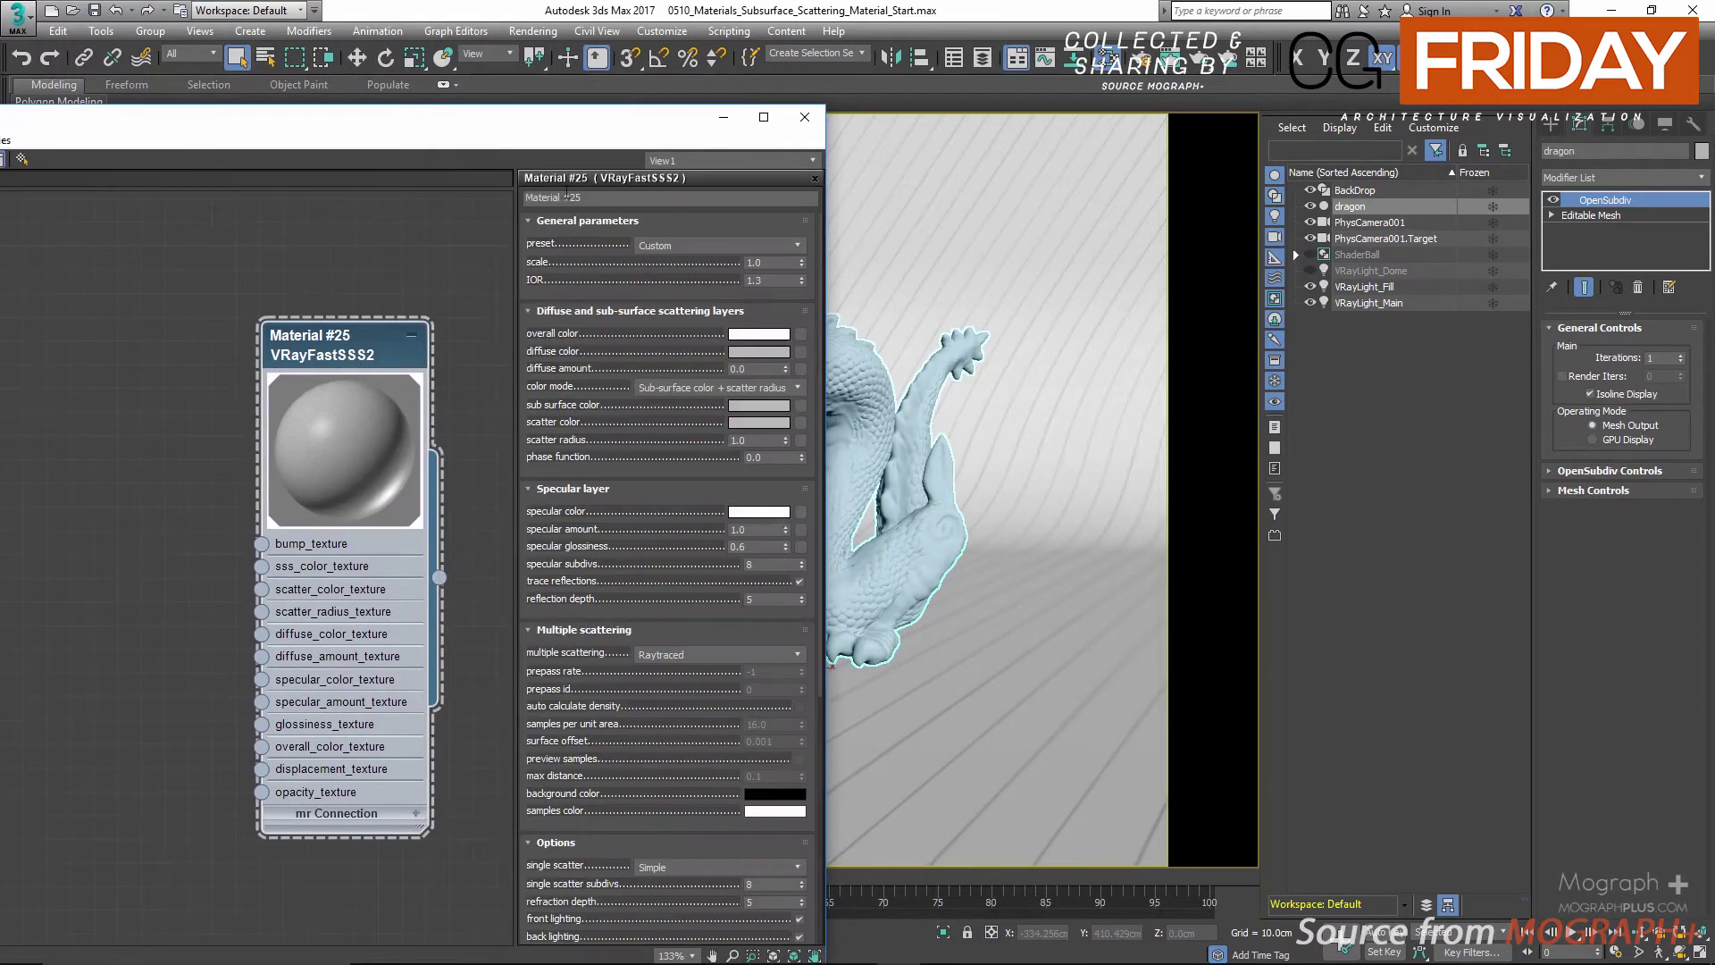
left_click_drag(544, 135, 630, 213)
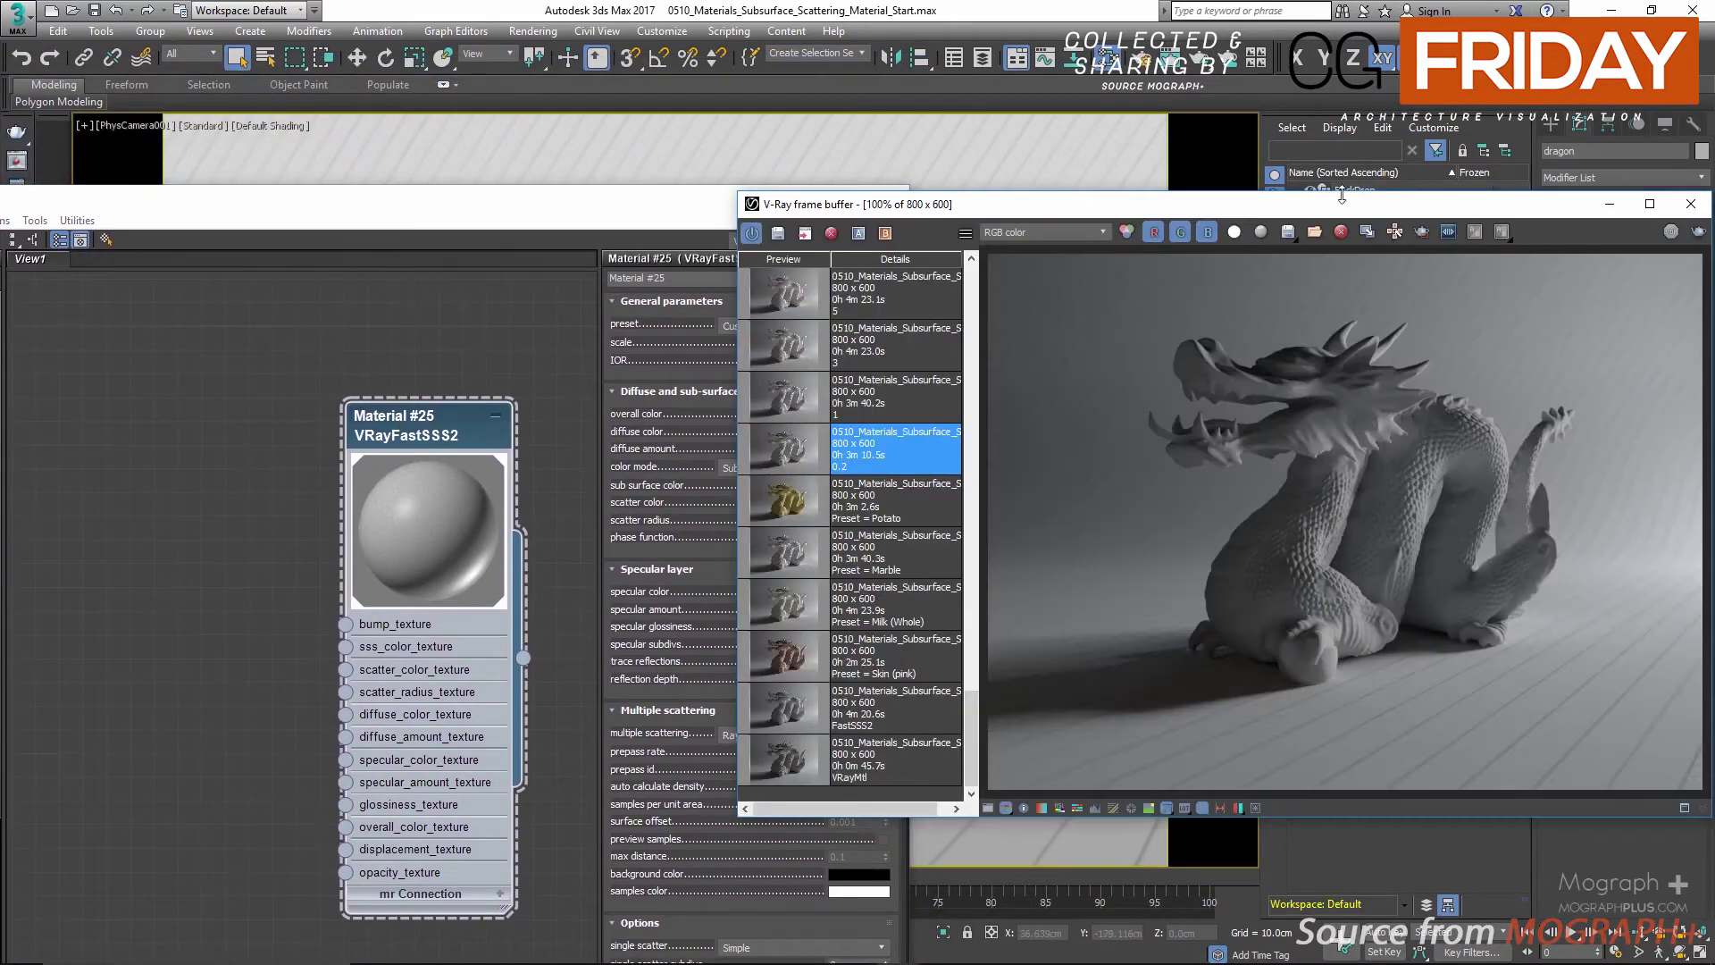
left_click_drag(663, 216, 551, 72)
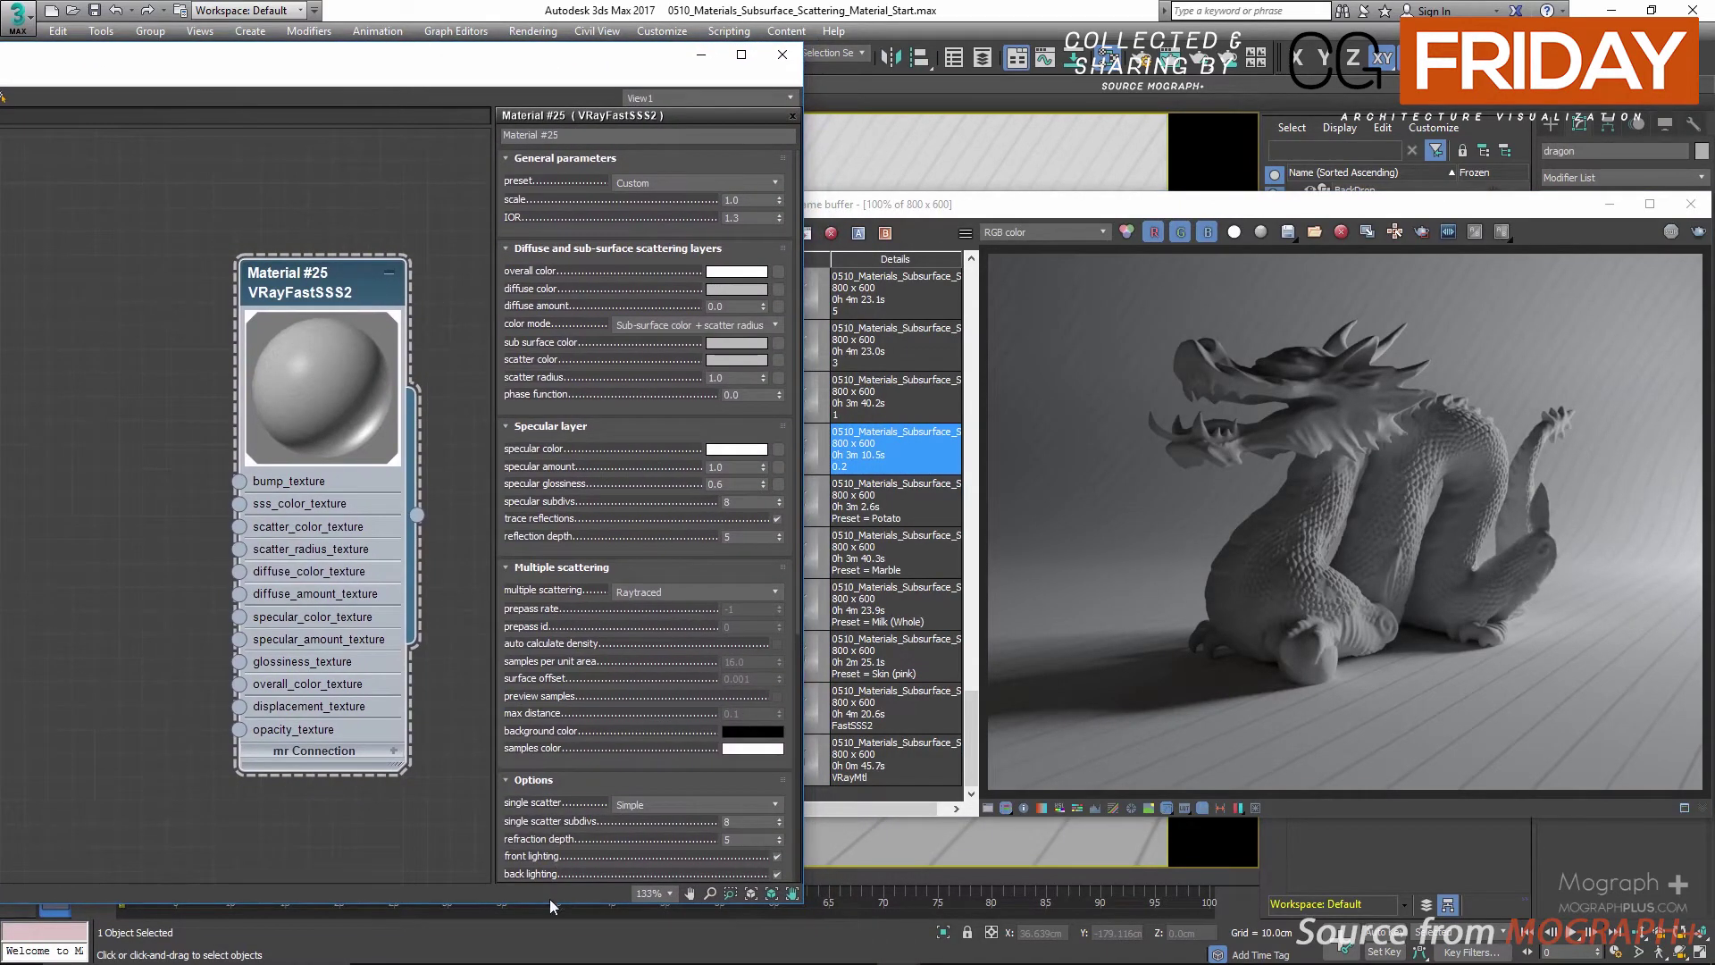
left_click_drag(554, 902, 554, 960)
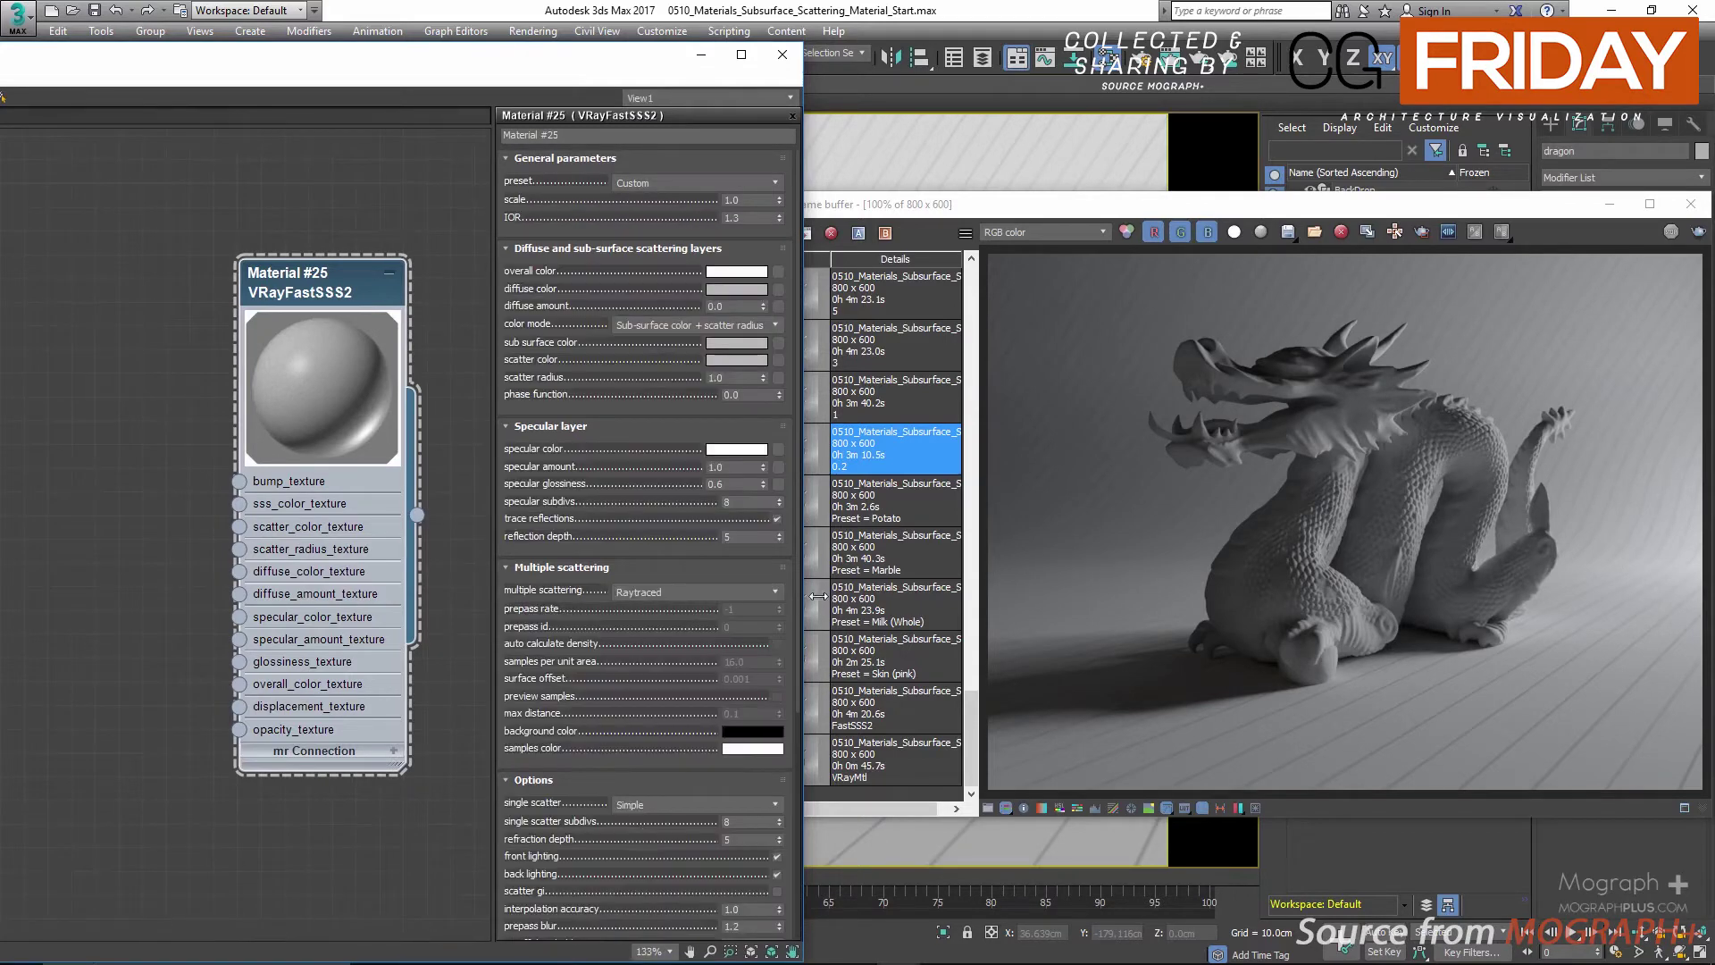
View the saved VRayMtl and FastSSS2 renders in the V-Ray frame buffer history
left_click(917, 777)
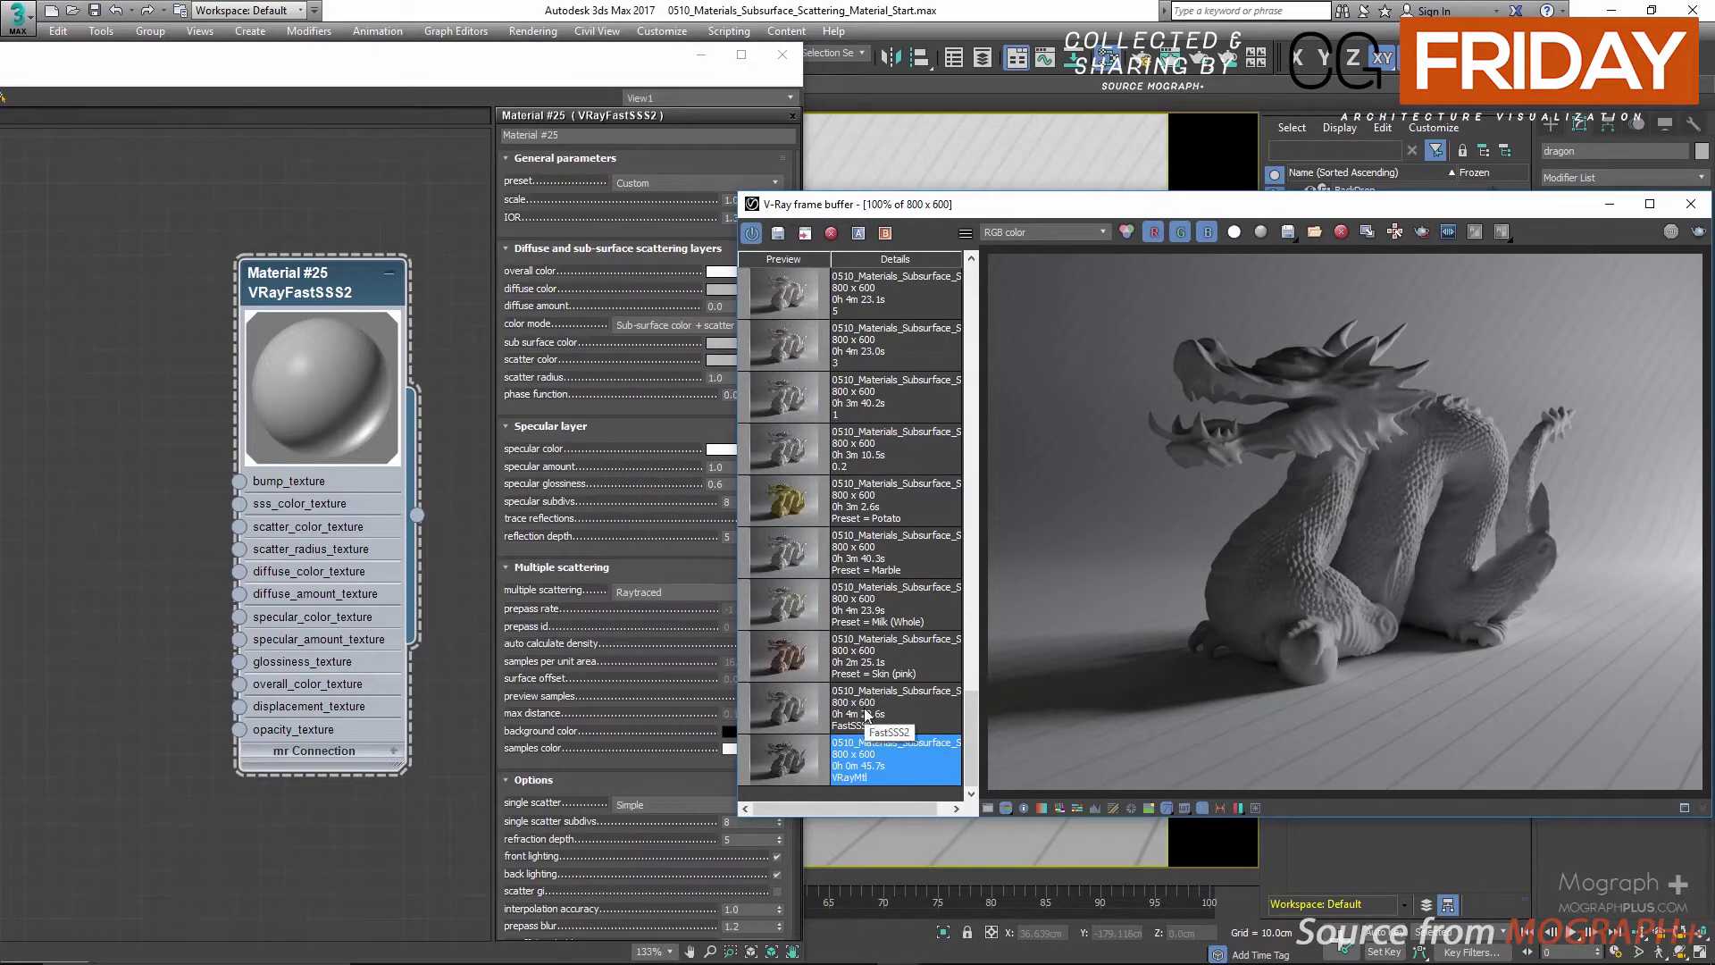
left_click_drag(590, 76, 498, 68)
left_click(892, 712)
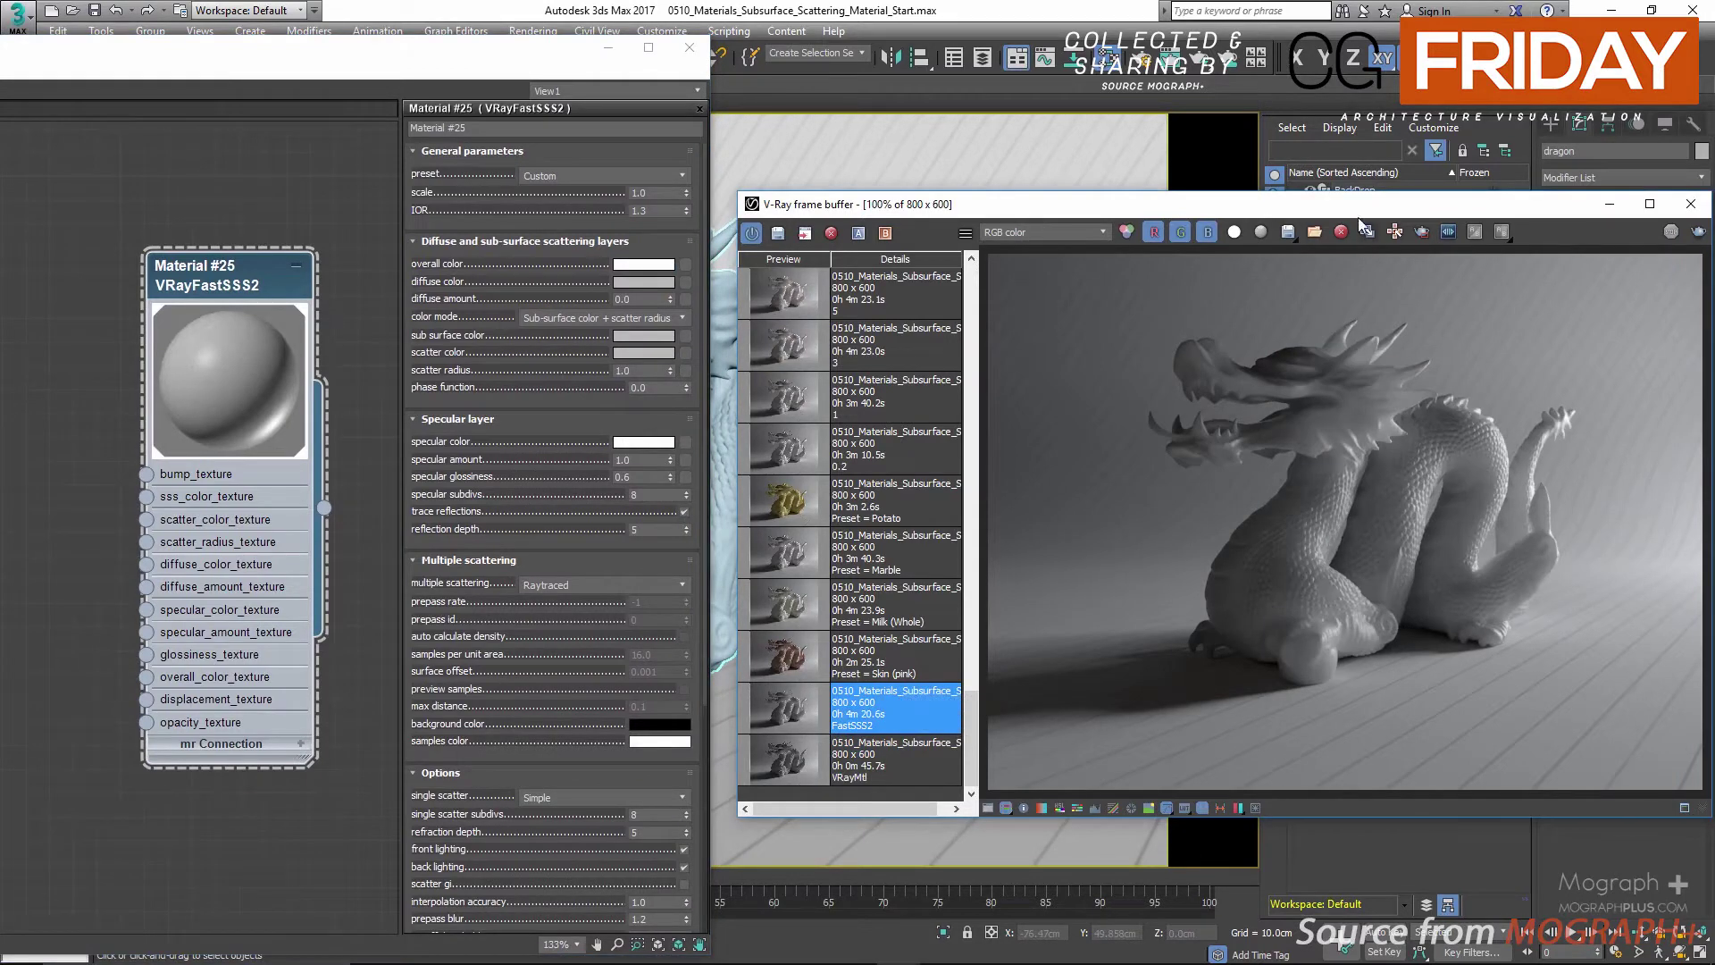
left_click_drag(1354, 205, 1343, 205)
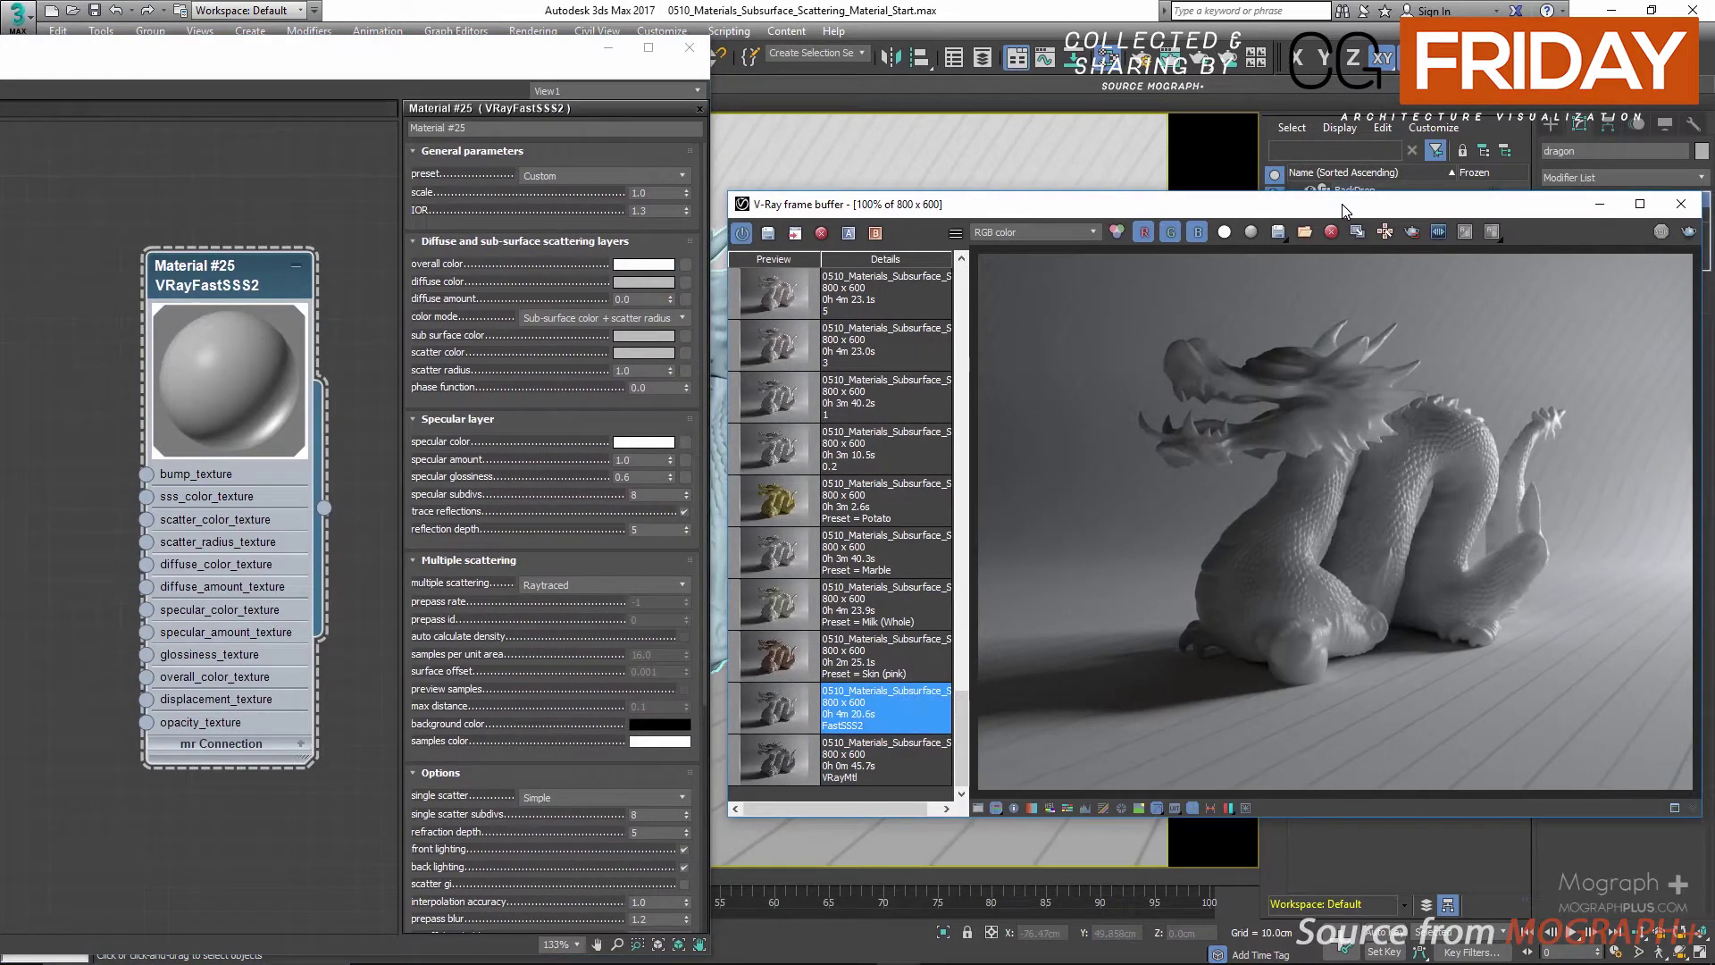
Examine the dragon's head up close in the saved VRayMtl render
left_click(896, 761)
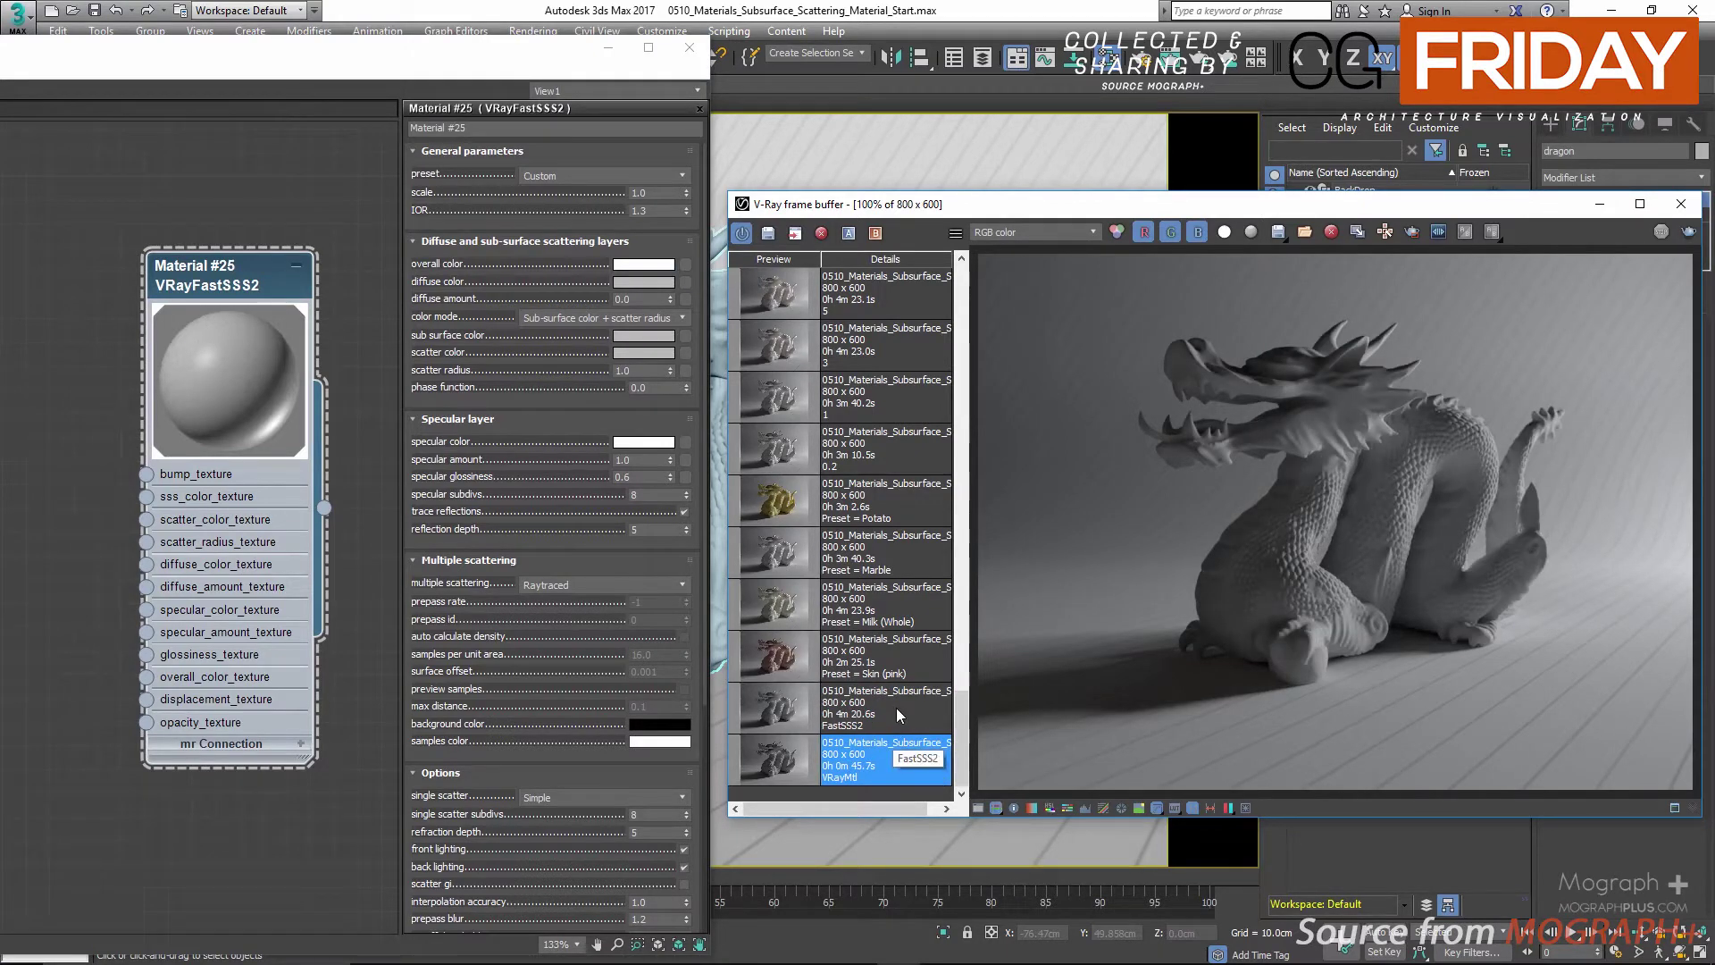
scroll(1352, 515, "up", 1)
middle_click_drag(1354, 511, 1358, 629)
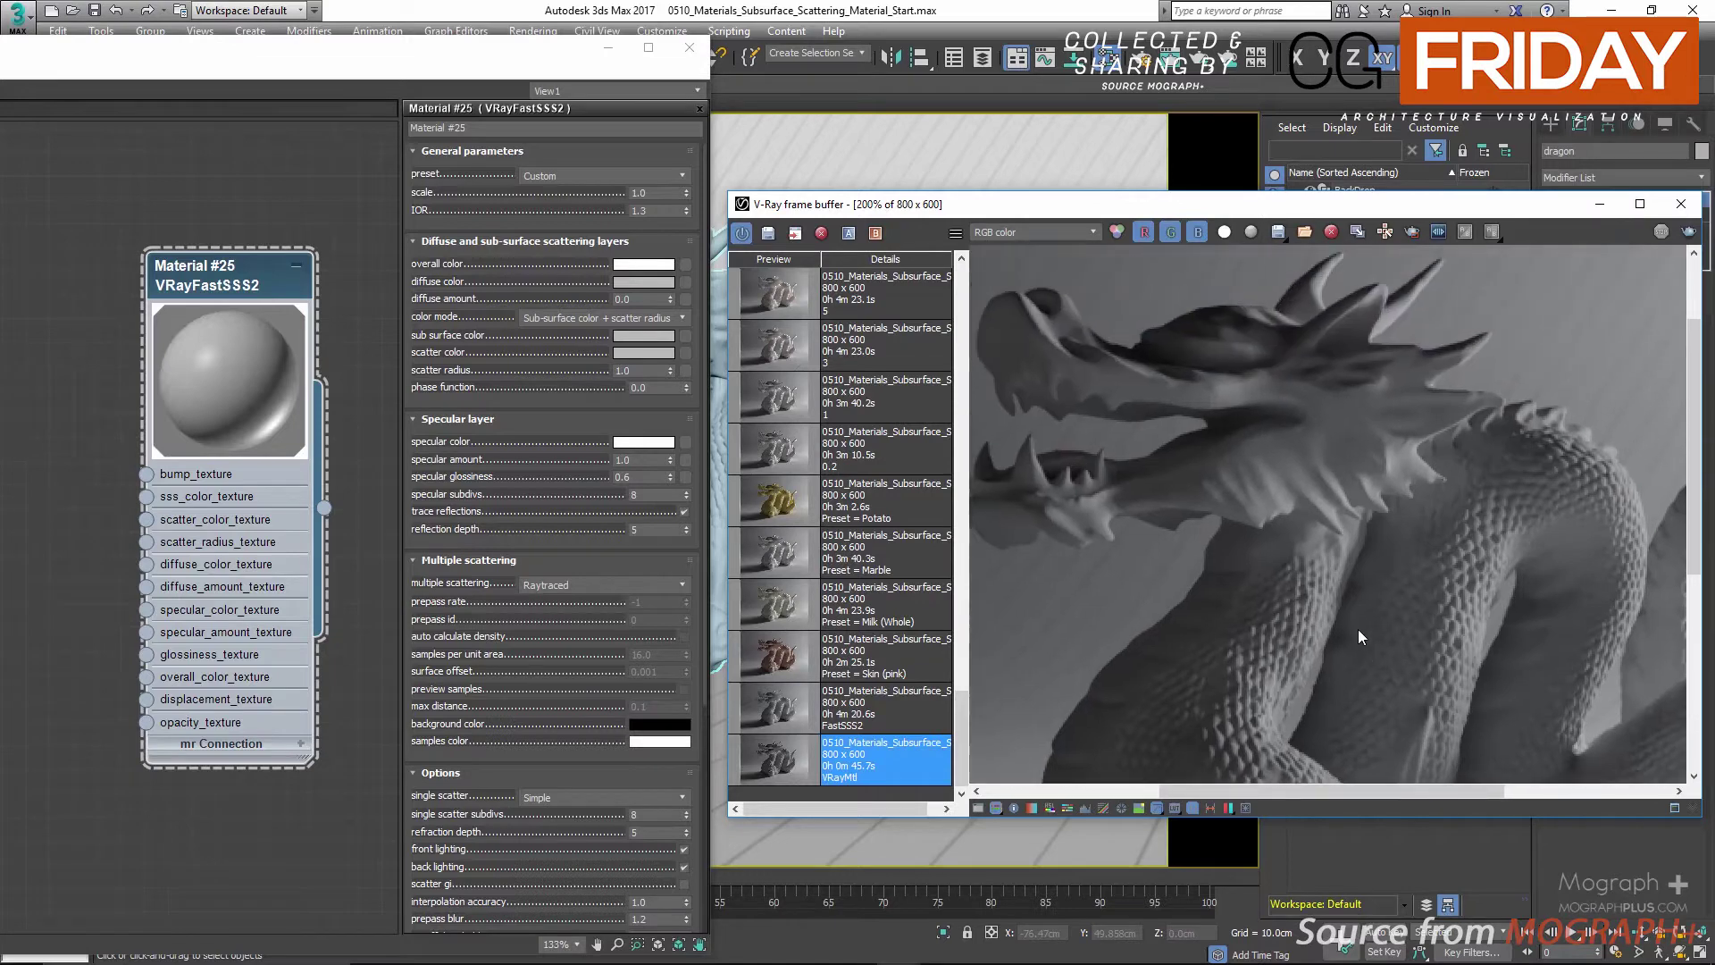
scroll(1210, 590, "down", 1)
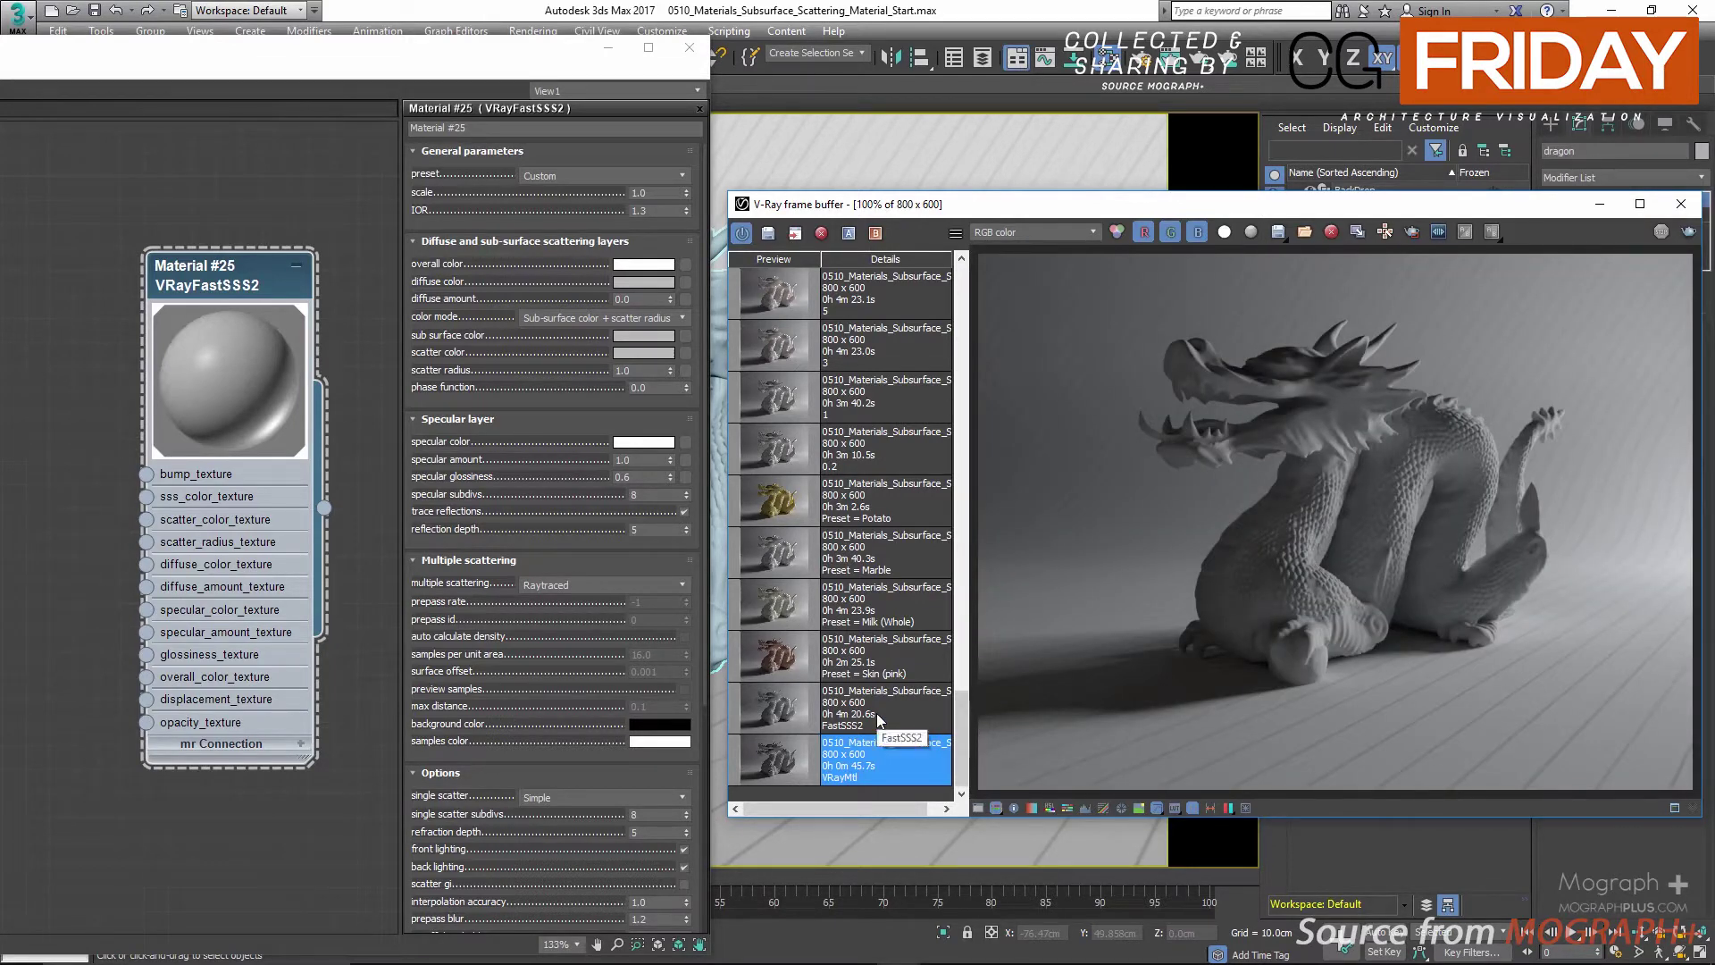
Examine the dragon's head up close in the saved FastSSS2 render for comparison
double_click(774, 715)
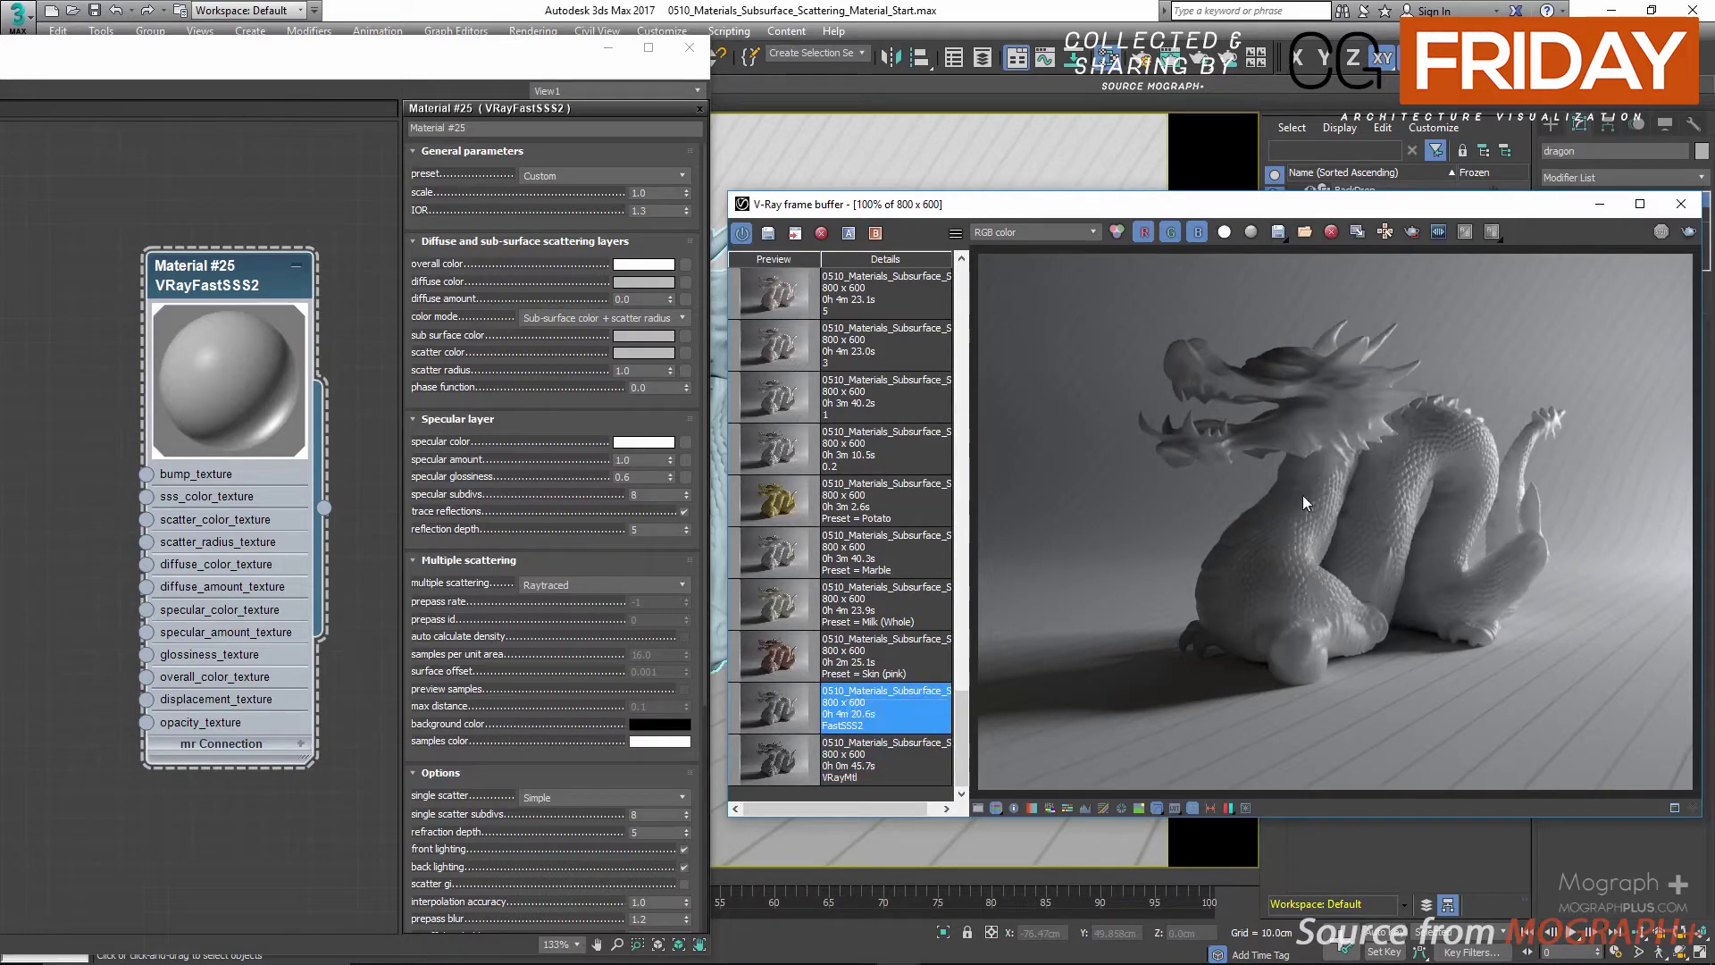
scroll(1322, 447, "up", 1)
middle_click_drag(1313, 459, 1445, 590)
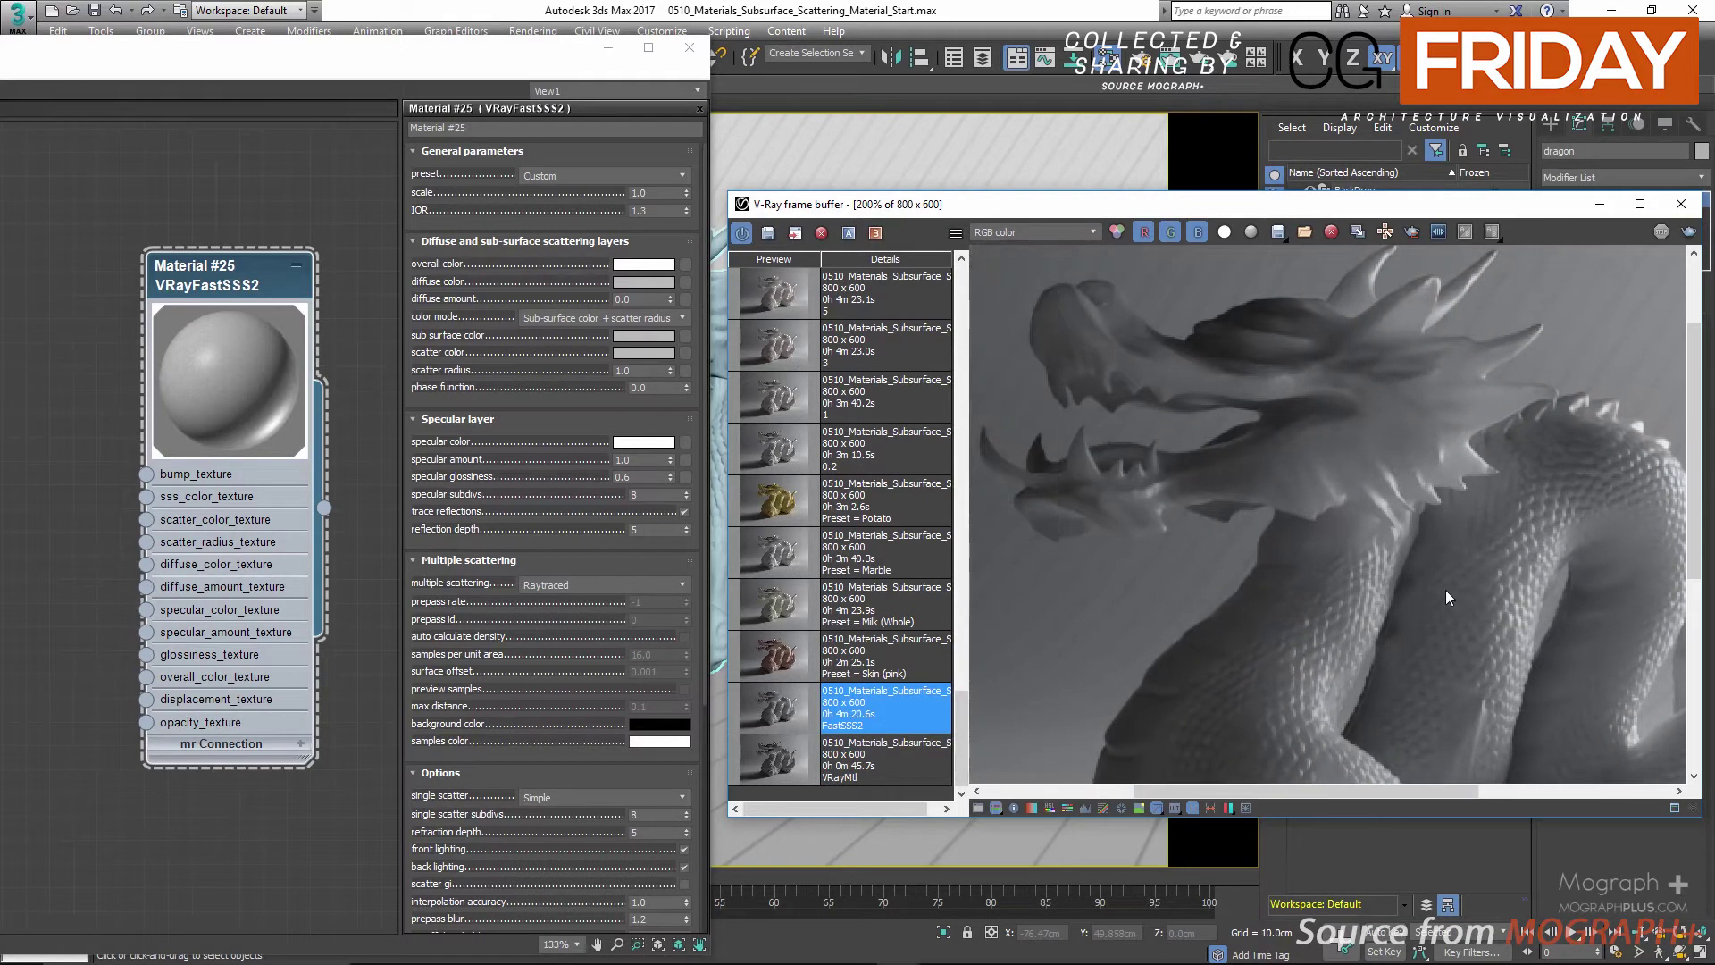
scroll(1423, 575, "down", 1)
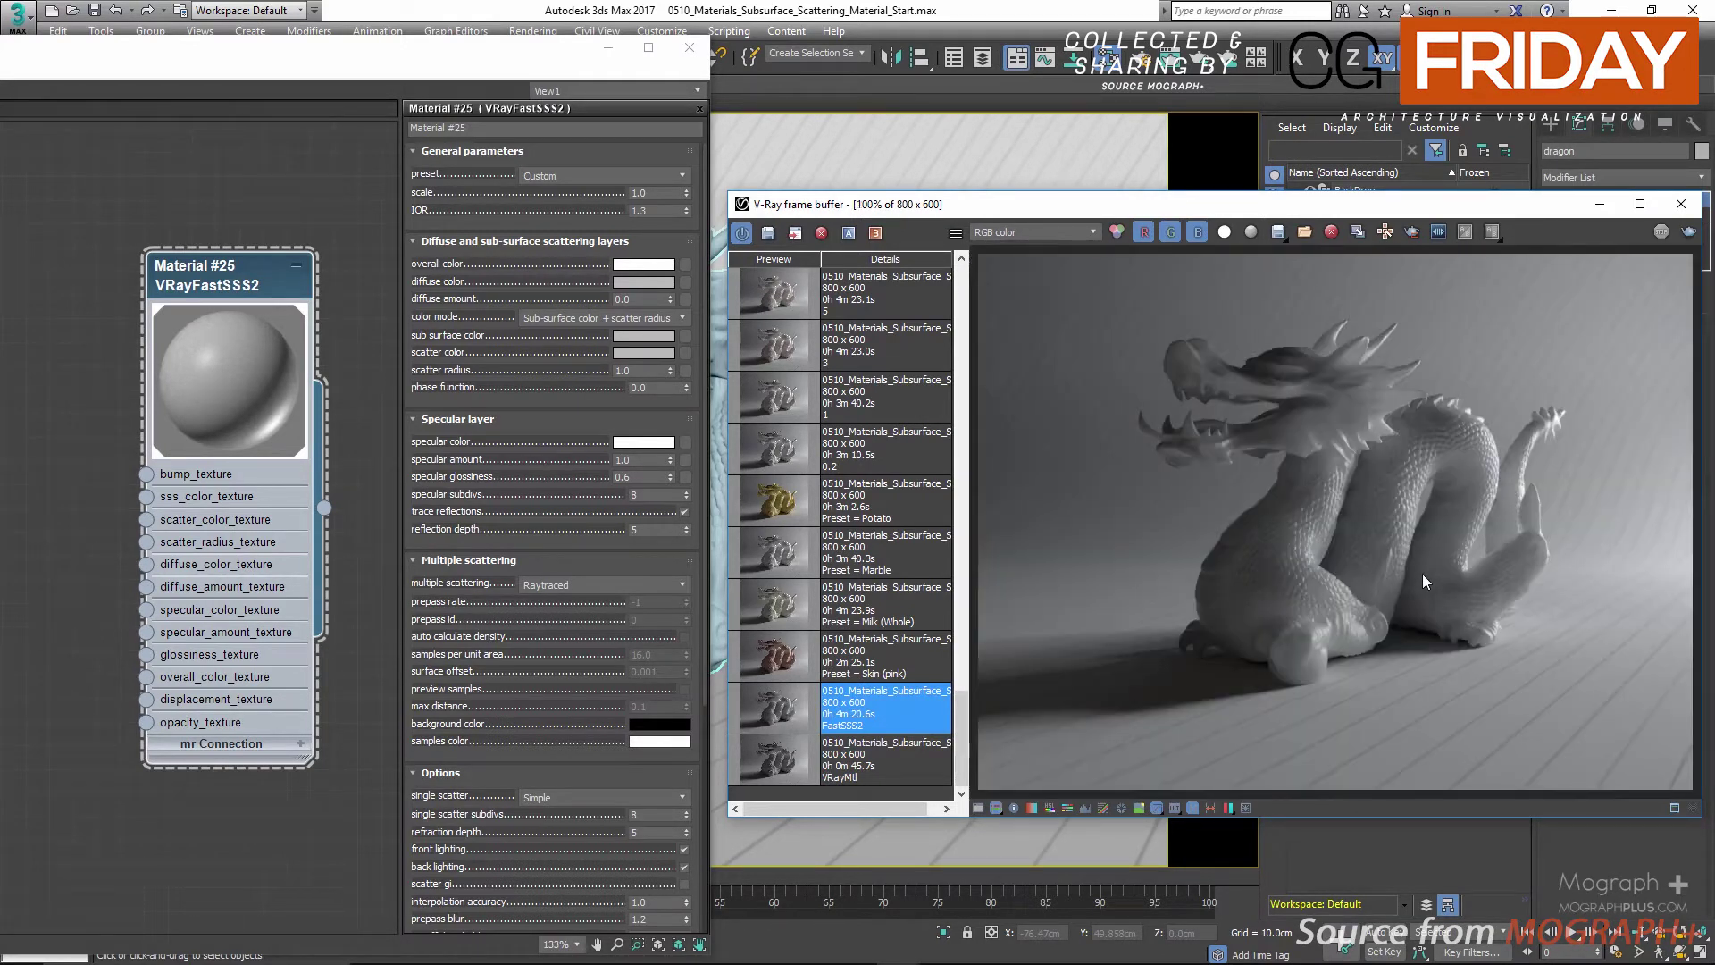
Place the V-Ray frame buffer and the material editor side by side without a gap
left_click(290, 259)
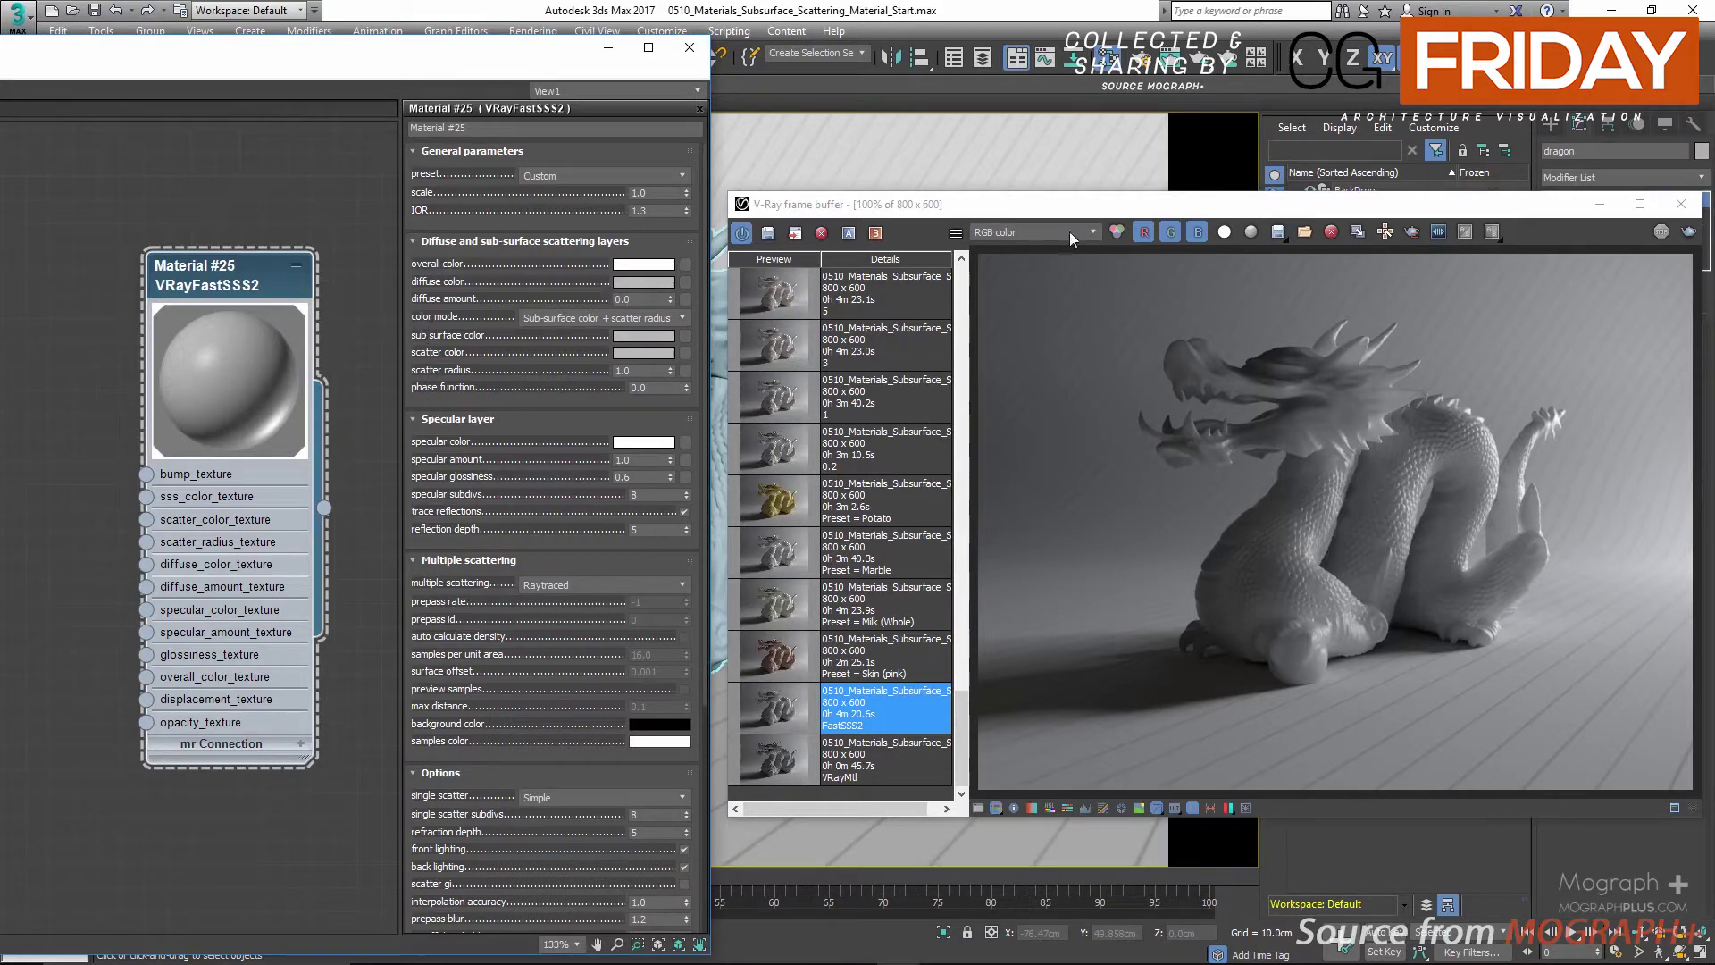
left_click_drag(1088, 209, 1096, 207)
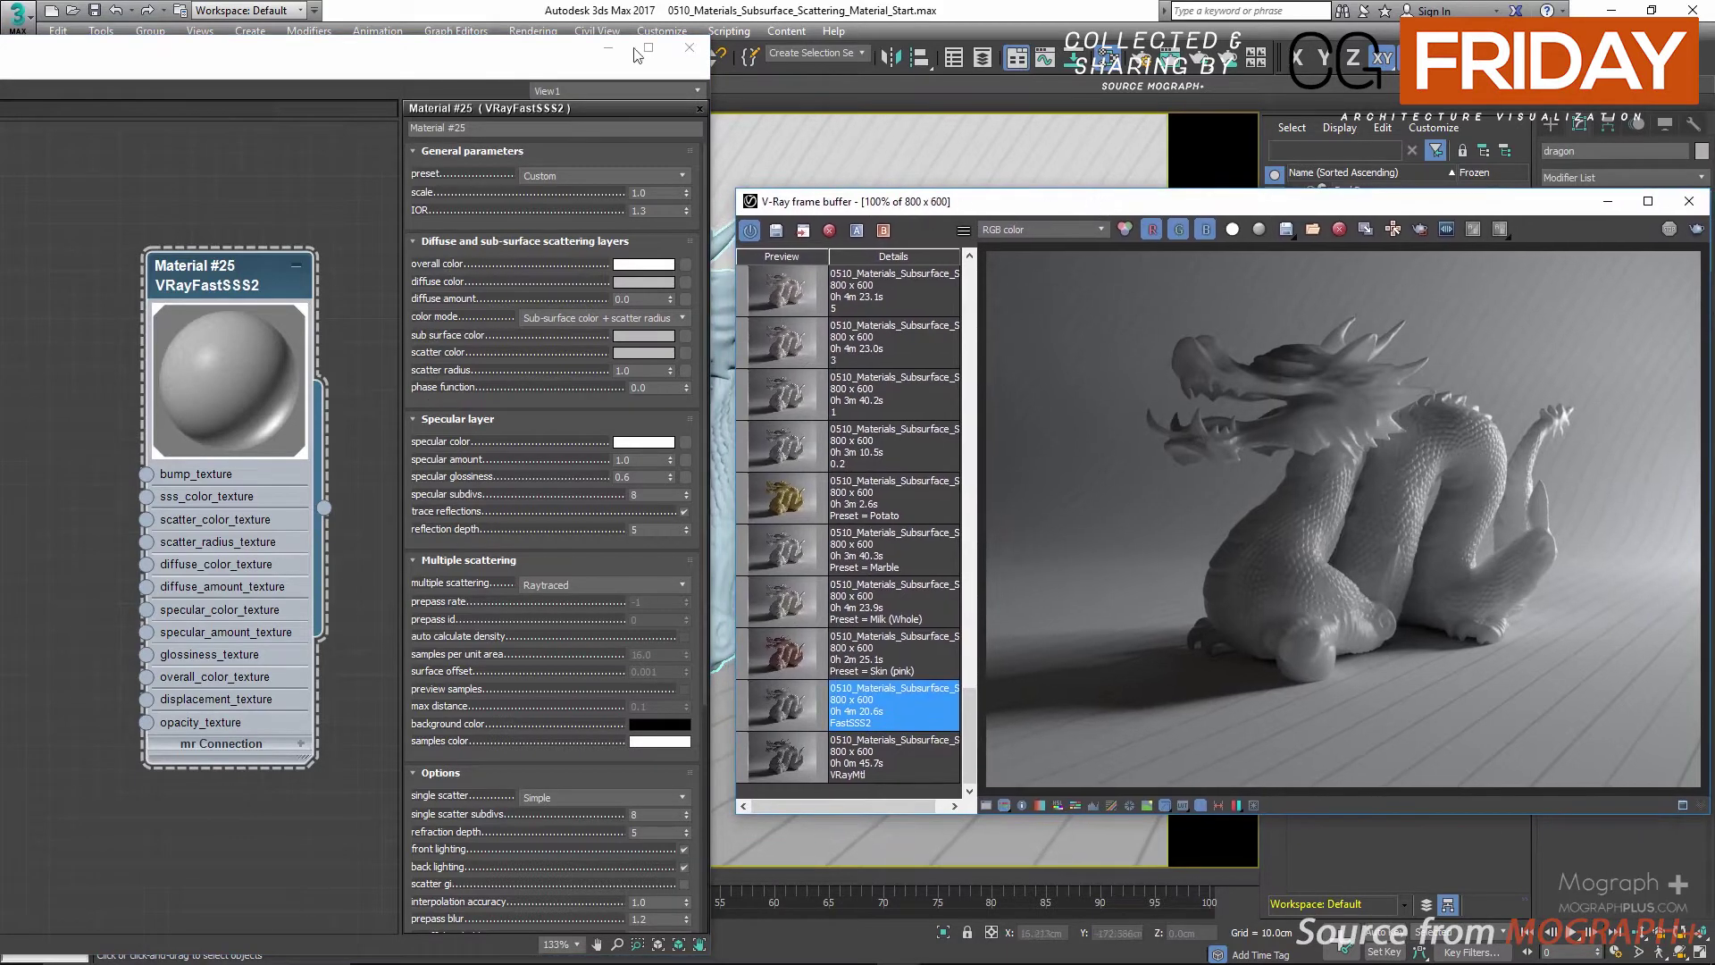
left_click_drag(498, 51, 526, 45)
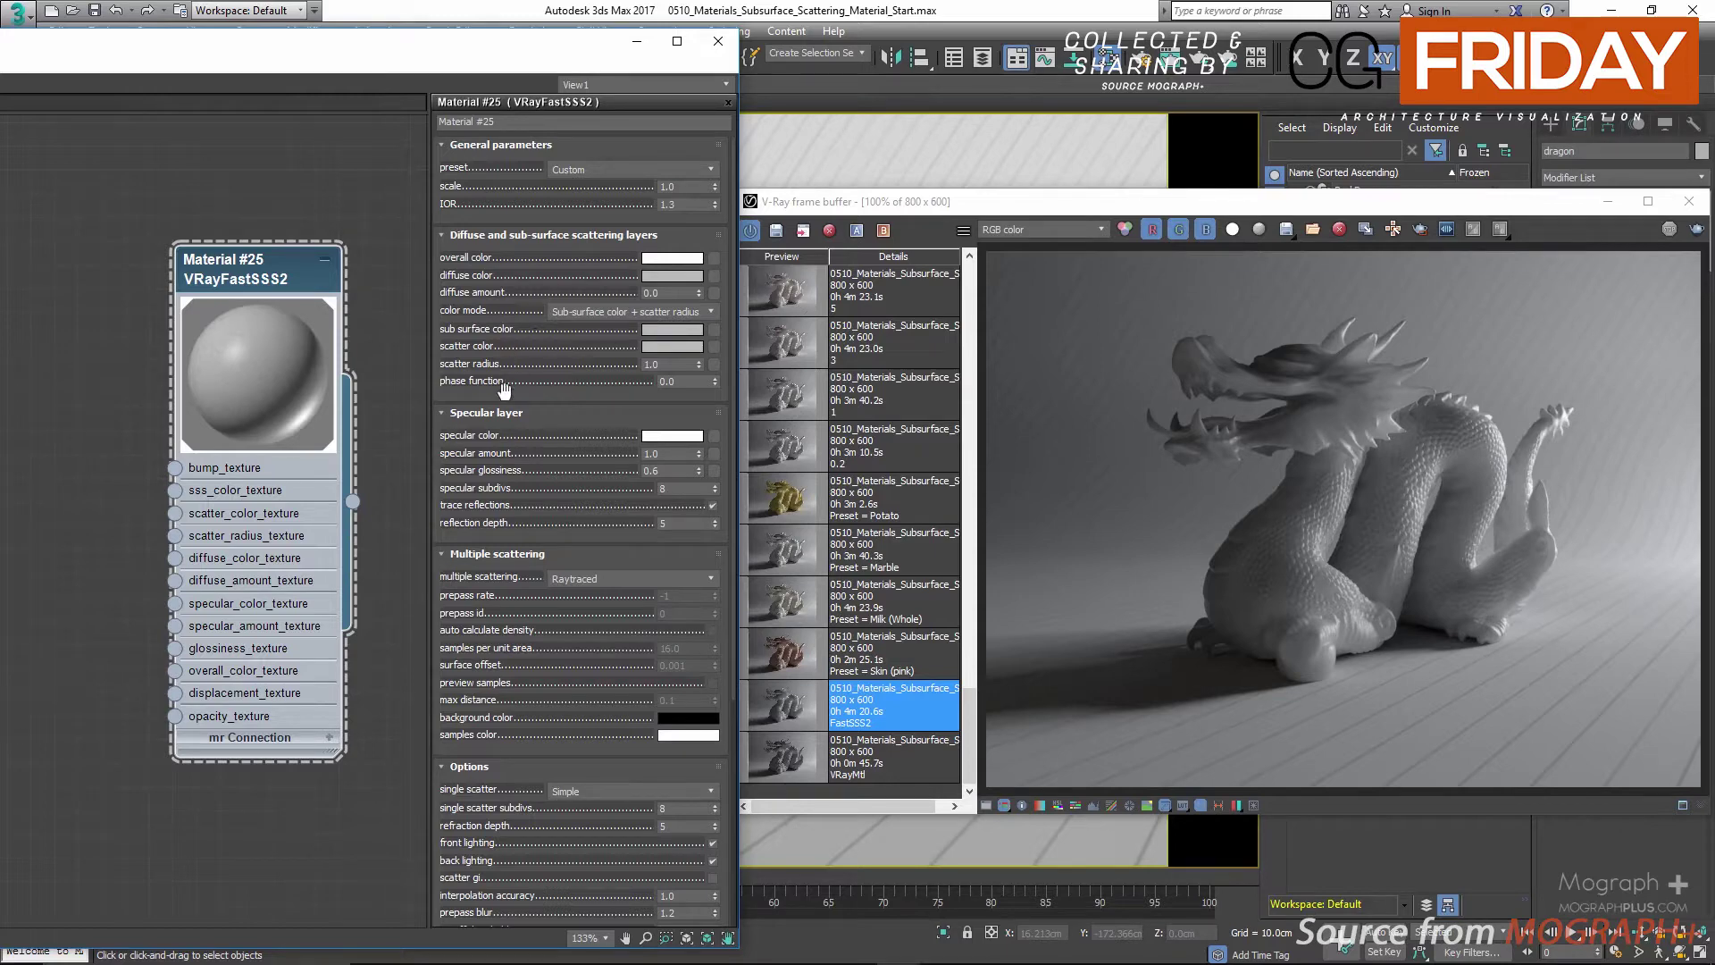
Review the VRayFastSSS2 parameter groups, including the available single scatter and multiple scattering modes
scroll(507, 572, "down", 1)
scroll(508, 571, "down", 1)
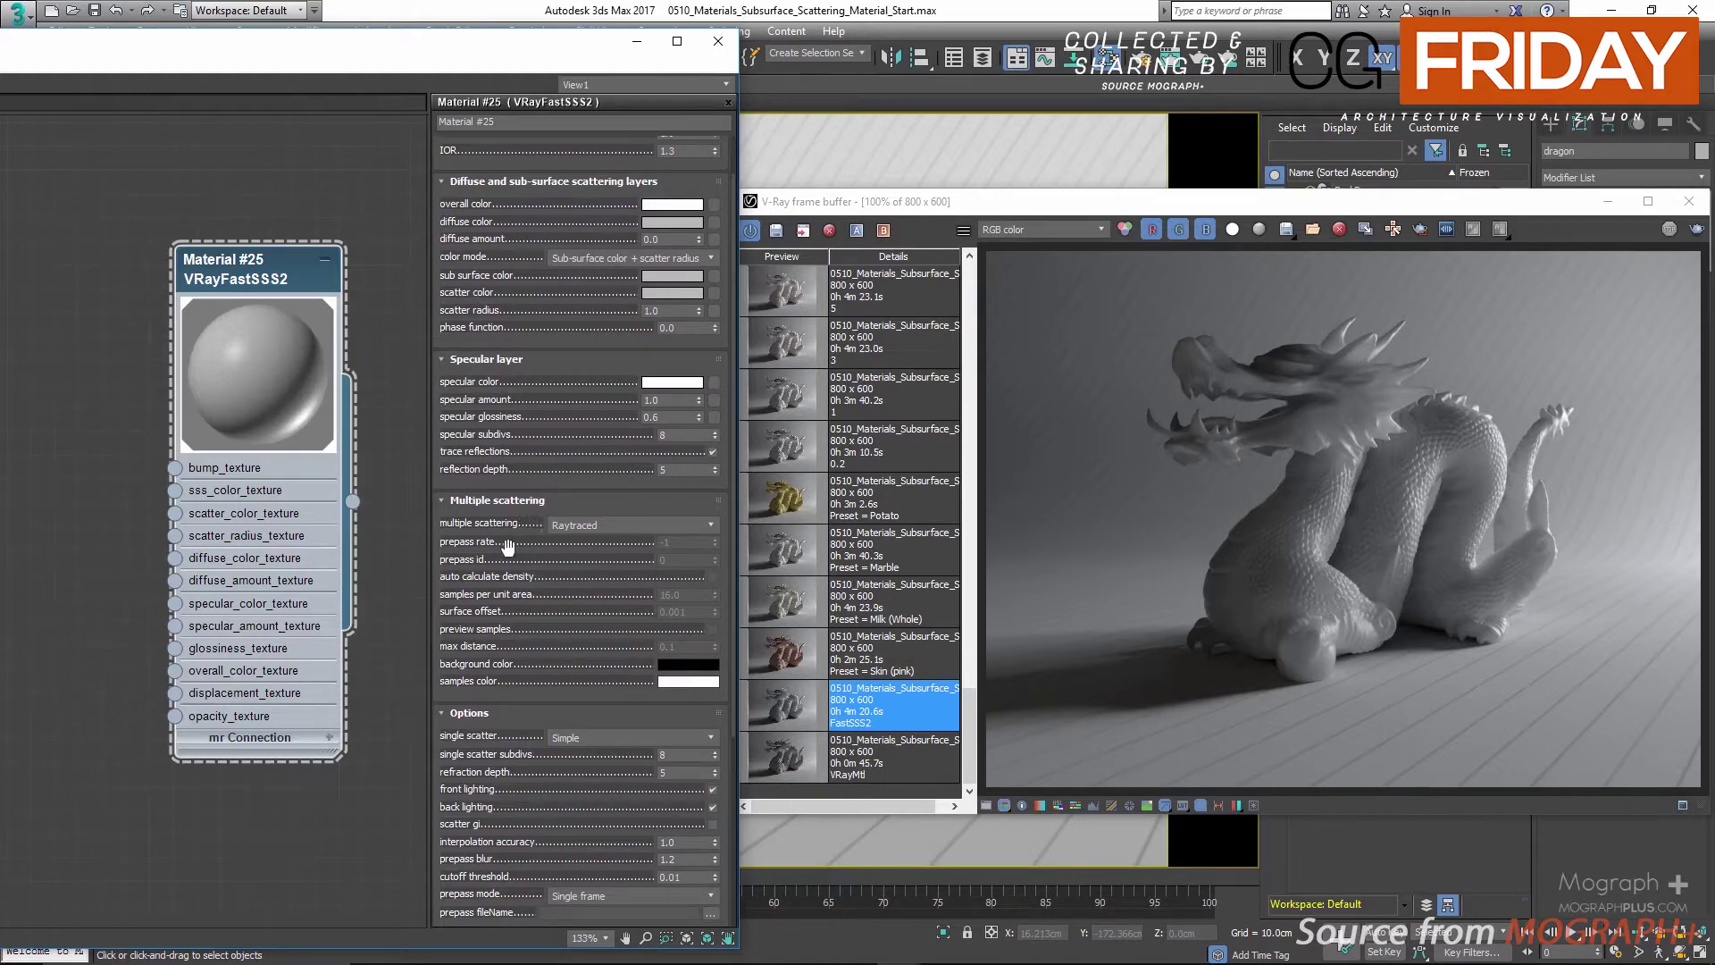
scroll(526, 675, "up", 4)
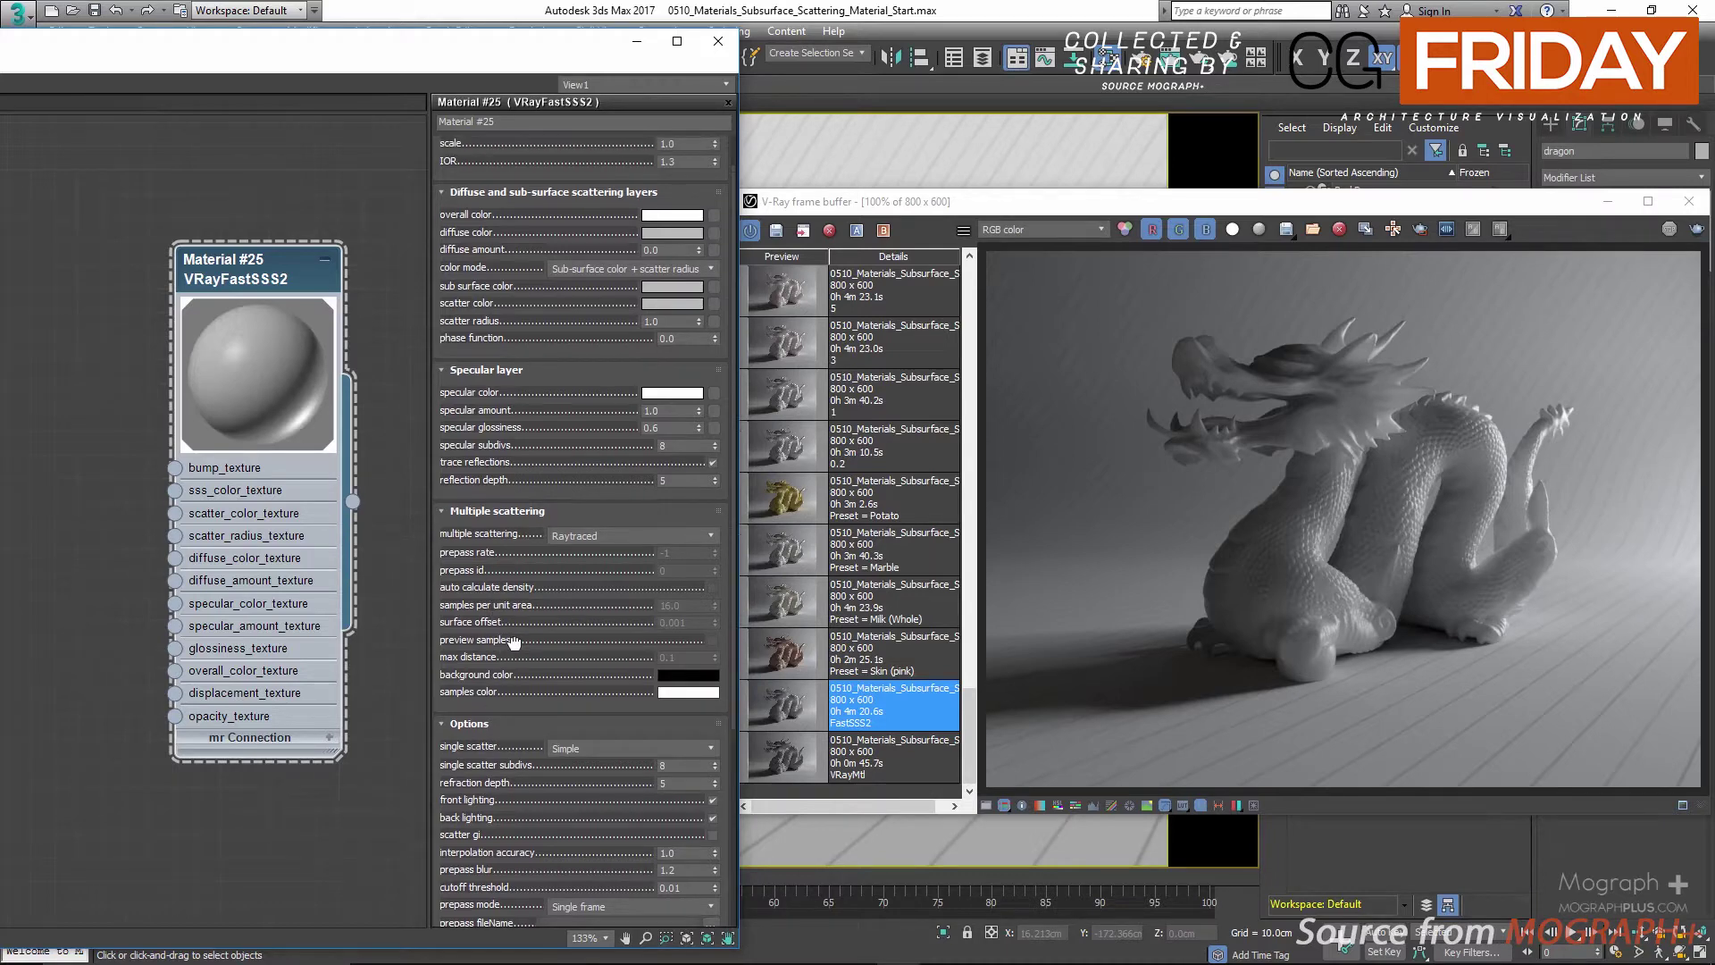
left_click(561, 775)
left_click(561, 779)
left_click(588, 564)
left_click(587, 564)
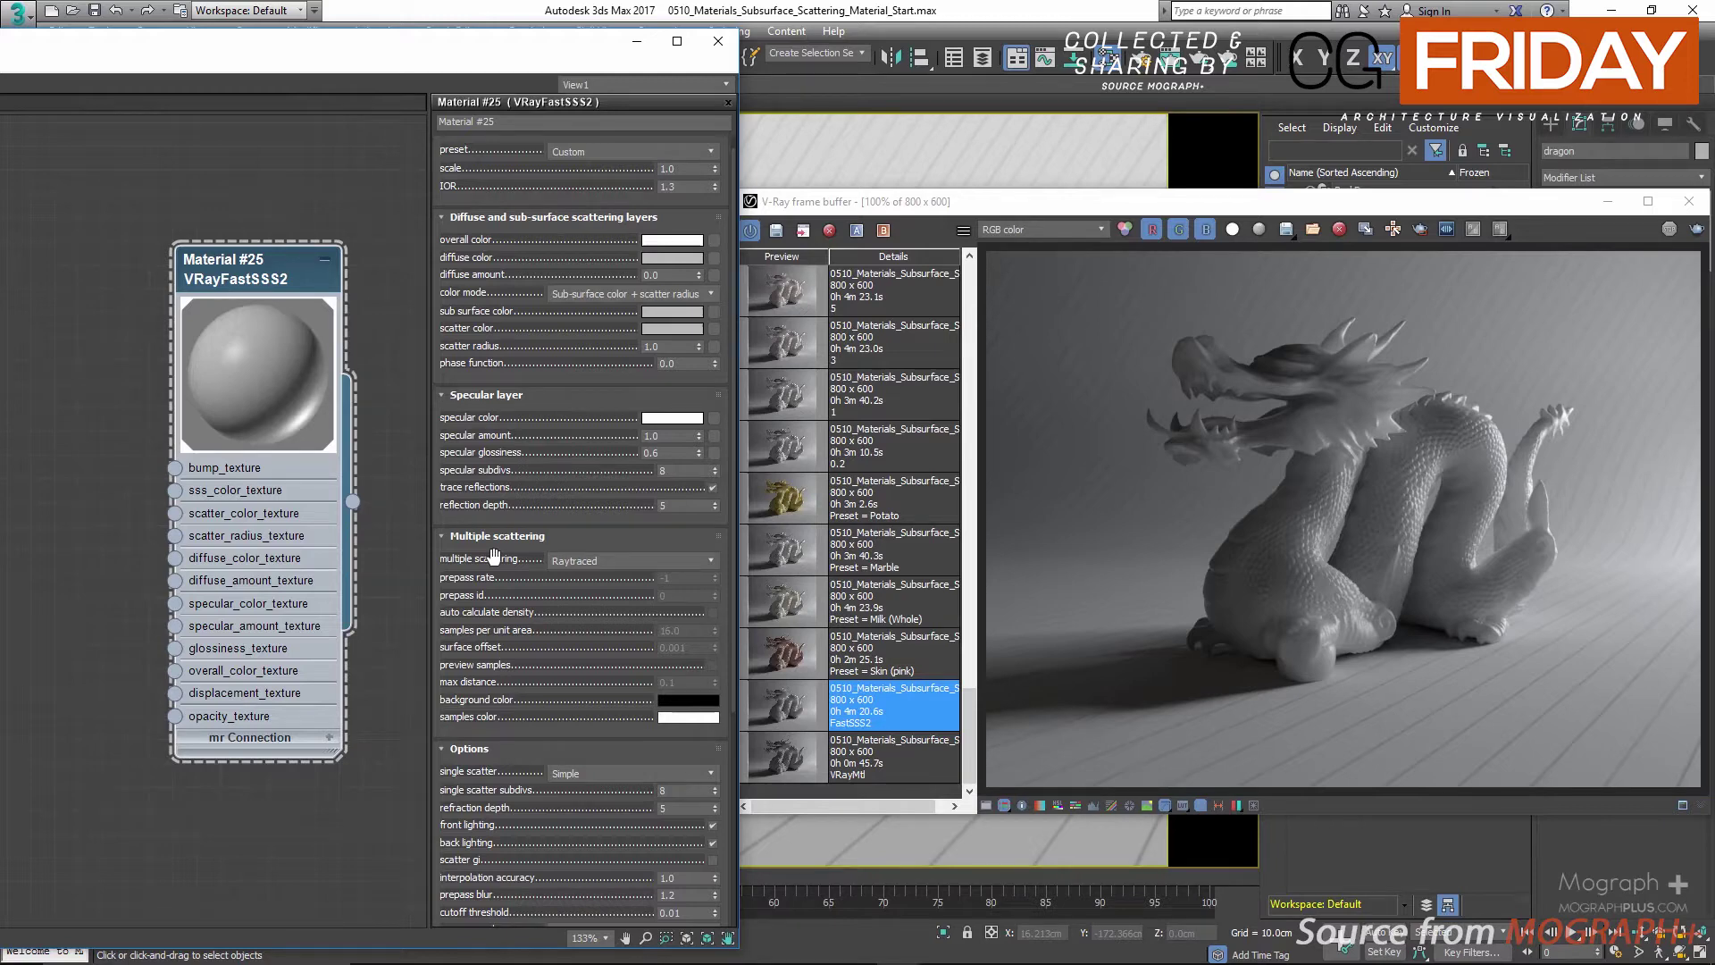
Look through the material's specular, multiple scattering and options settings once more, including the single scatter mode
left_click_drag(478, 310, 488, 398)
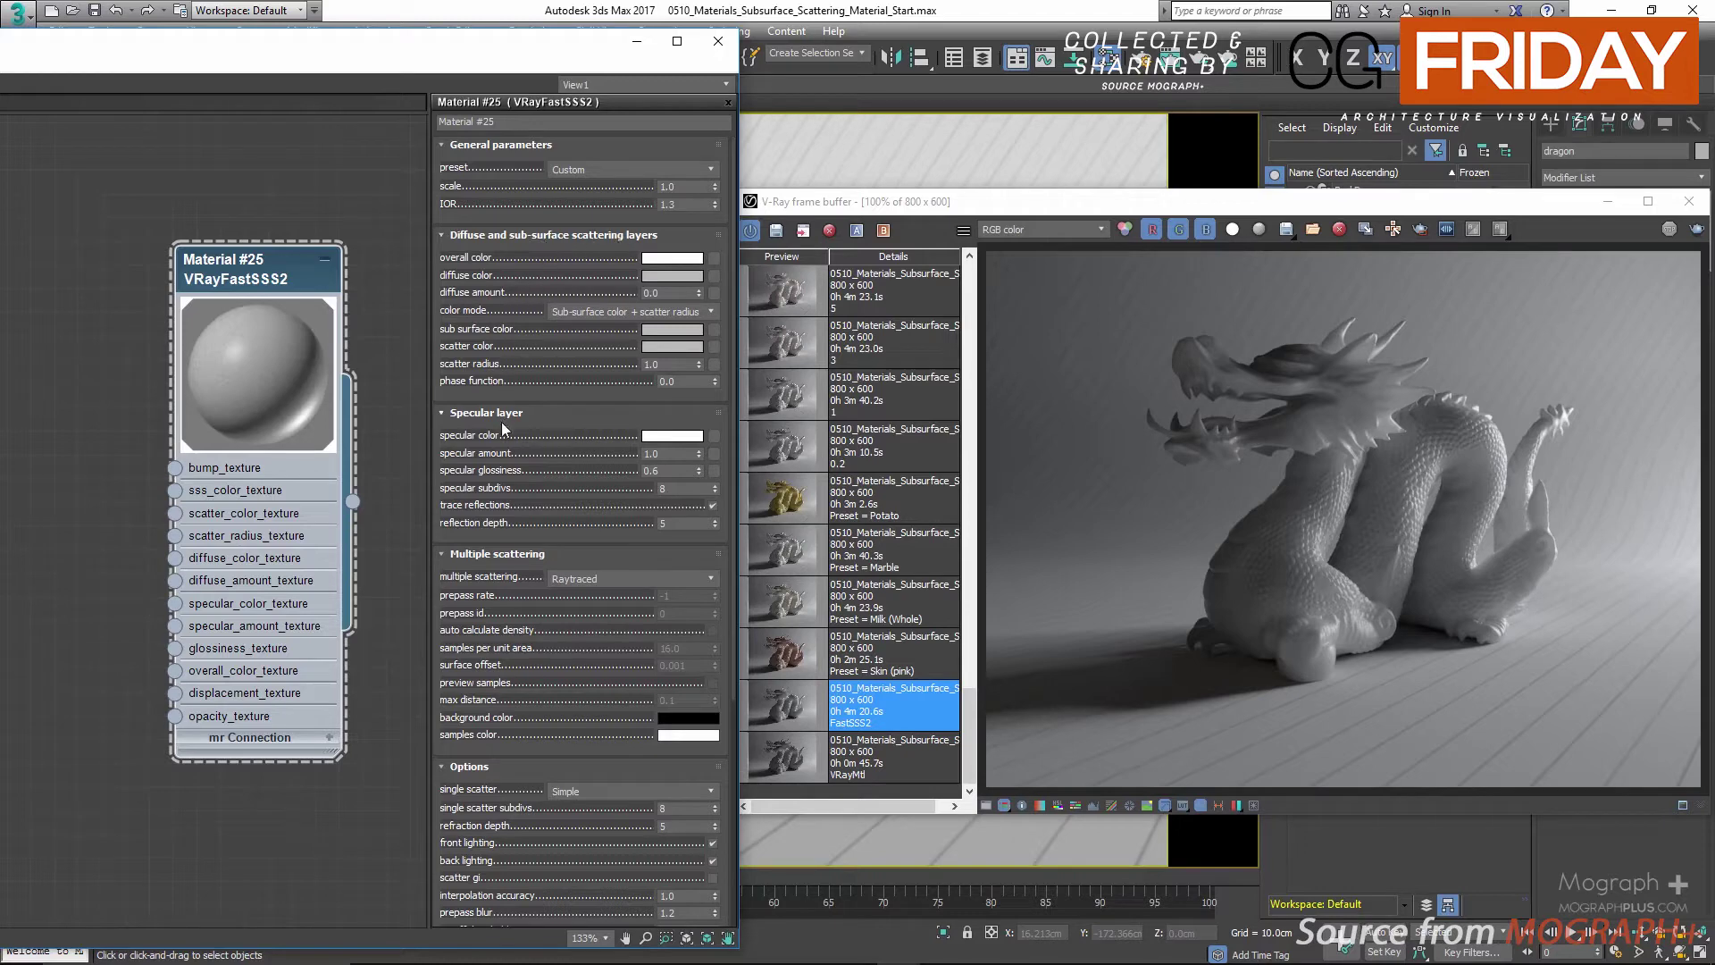
left_click_drag(497, 585, 513, 502)
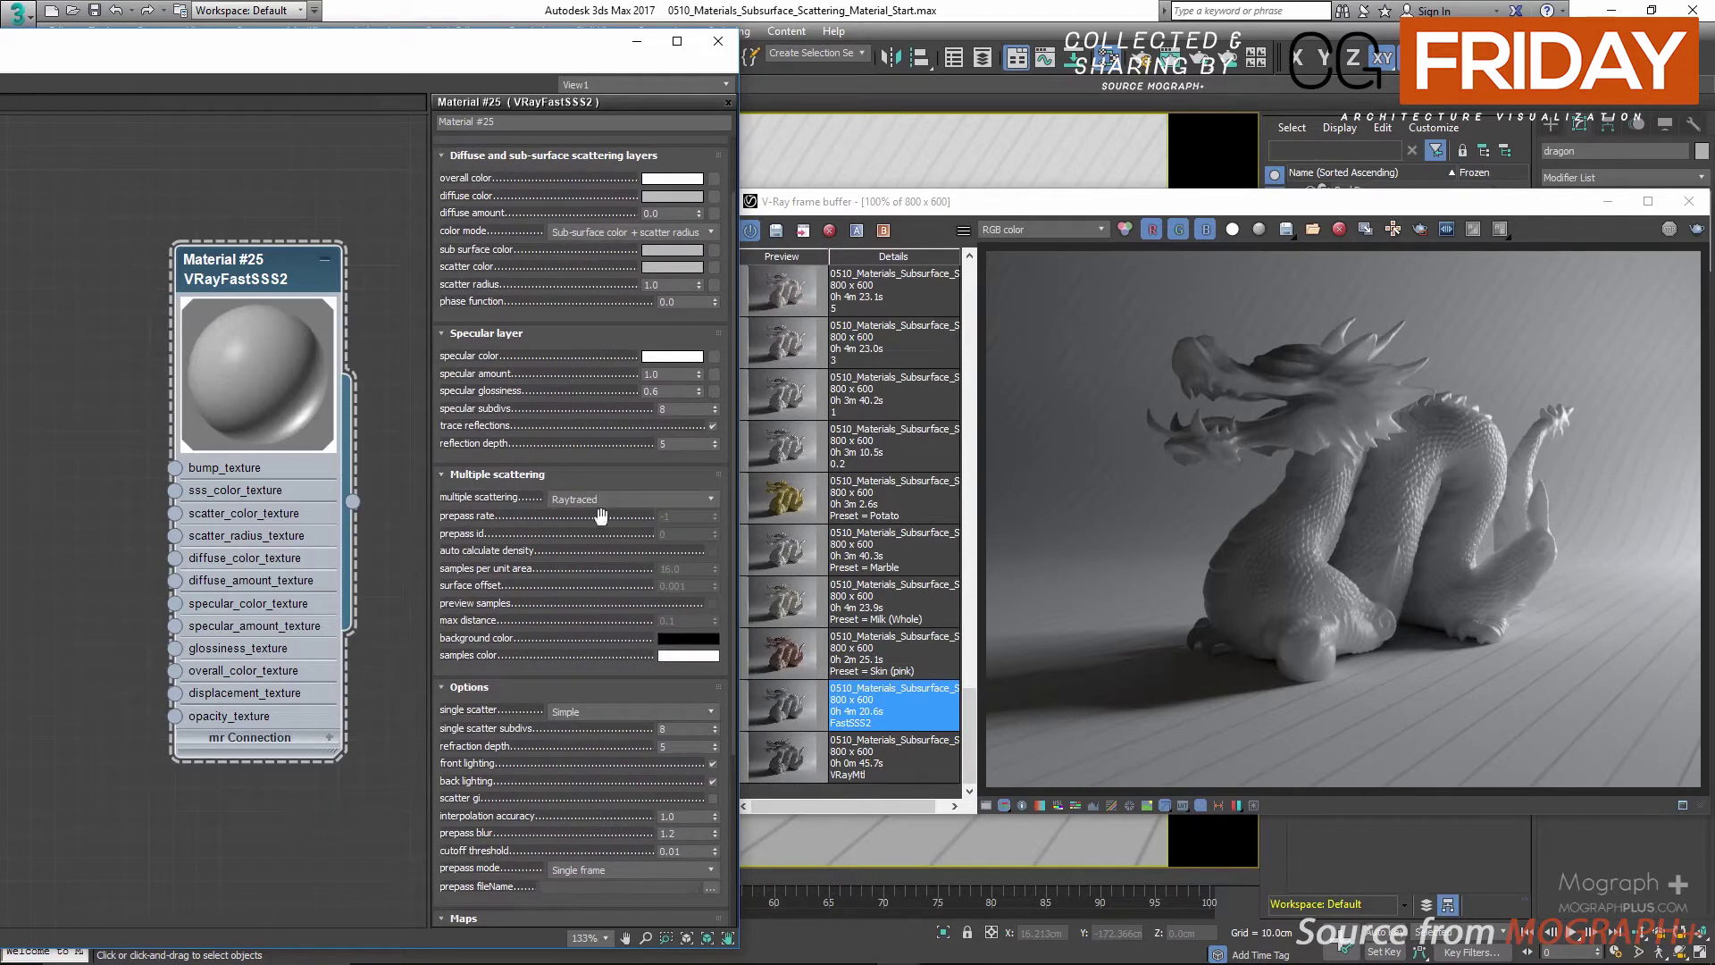
left_click(597, 705)
left_click(597, 705)
scroll(542, 576, "down", 5)
scroll(464, 688, "up", 8)
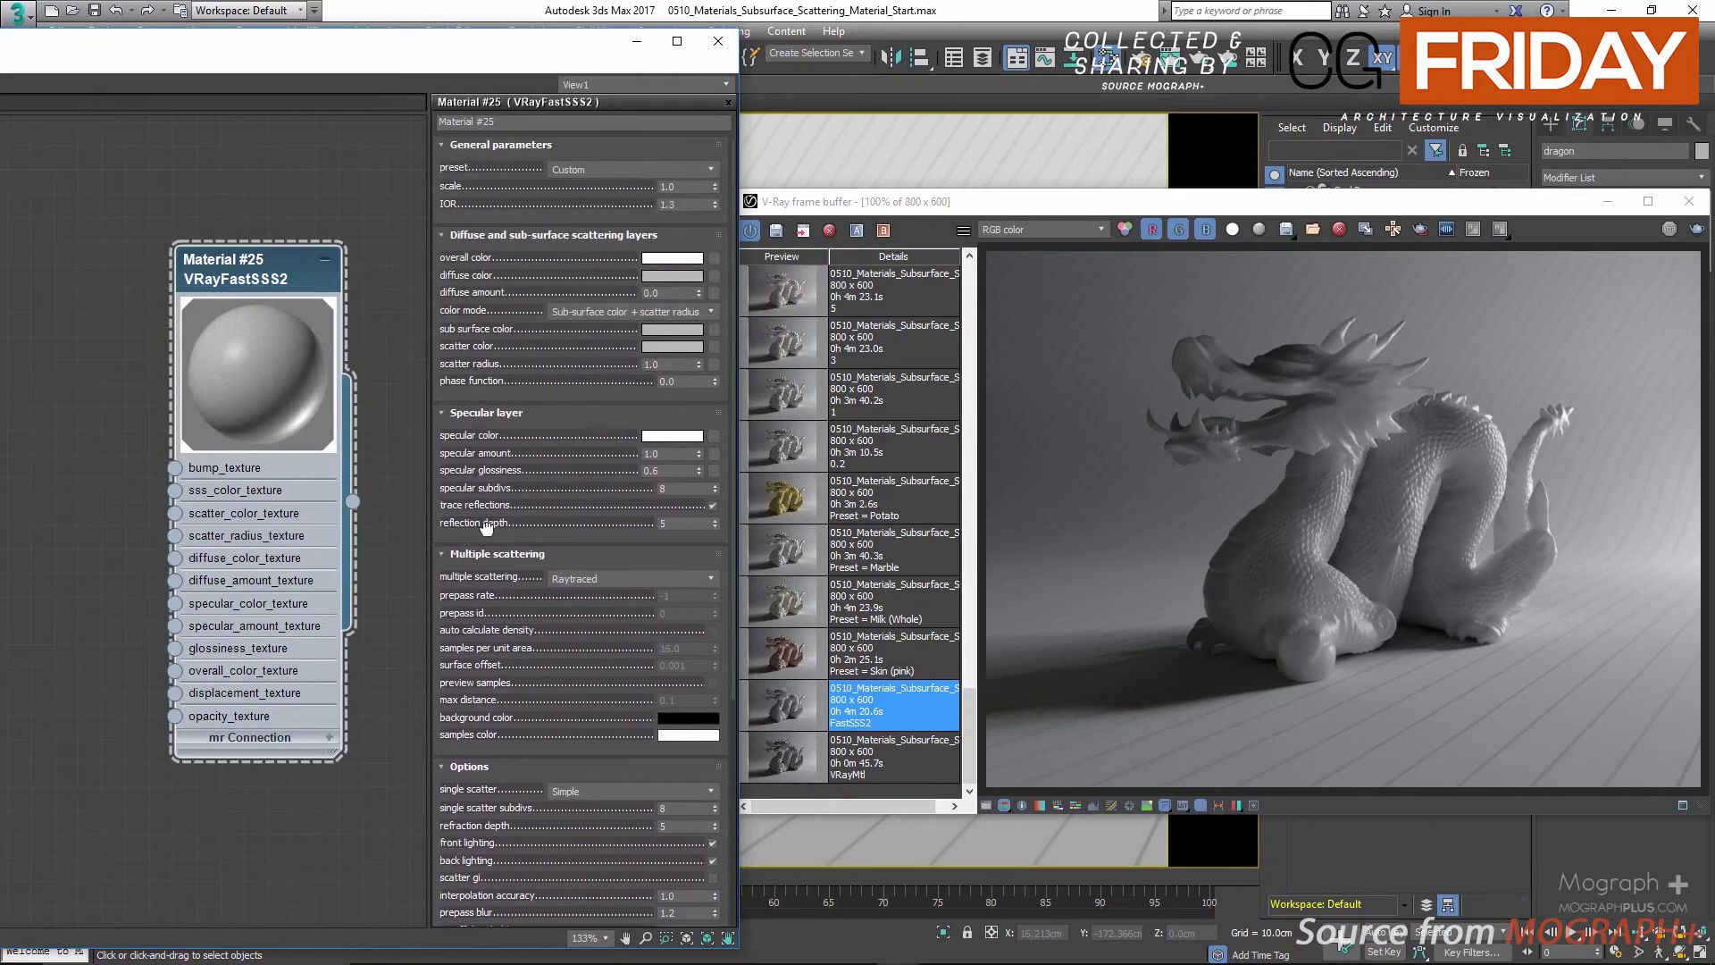
Try the Milk (whole), Orange juice, Skin (brown) and Milk (skimmed) presets on the FastSSS2 material
left_click(573, 169)
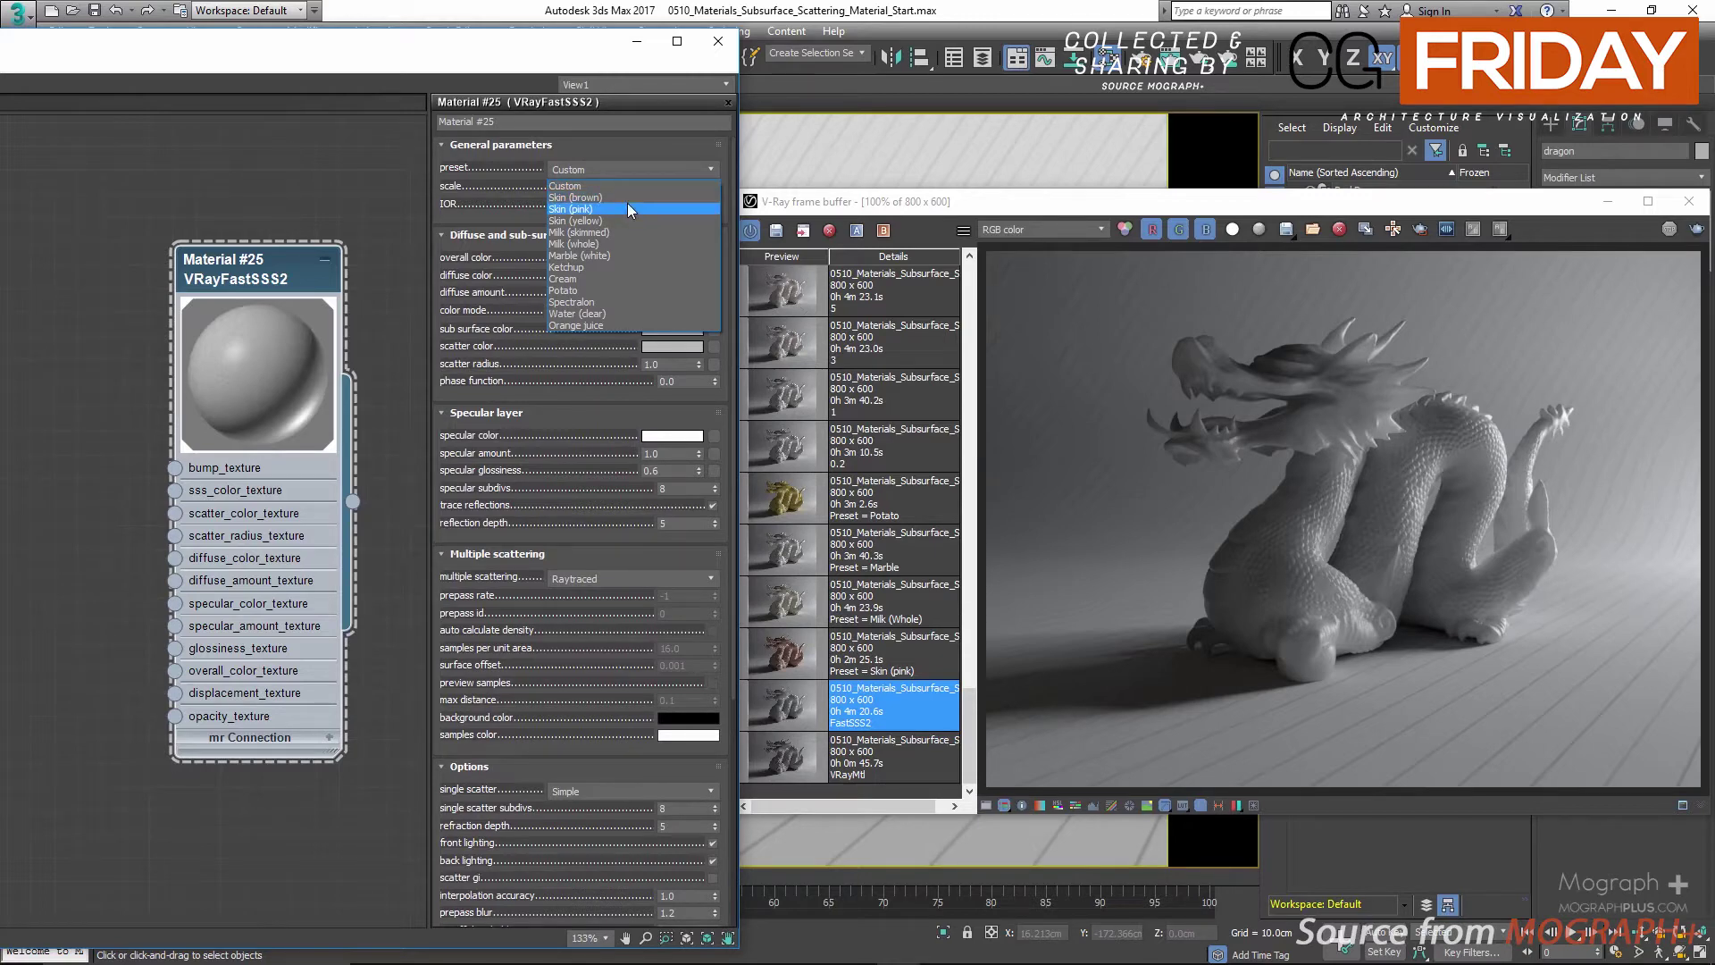
left_click(613, 243)
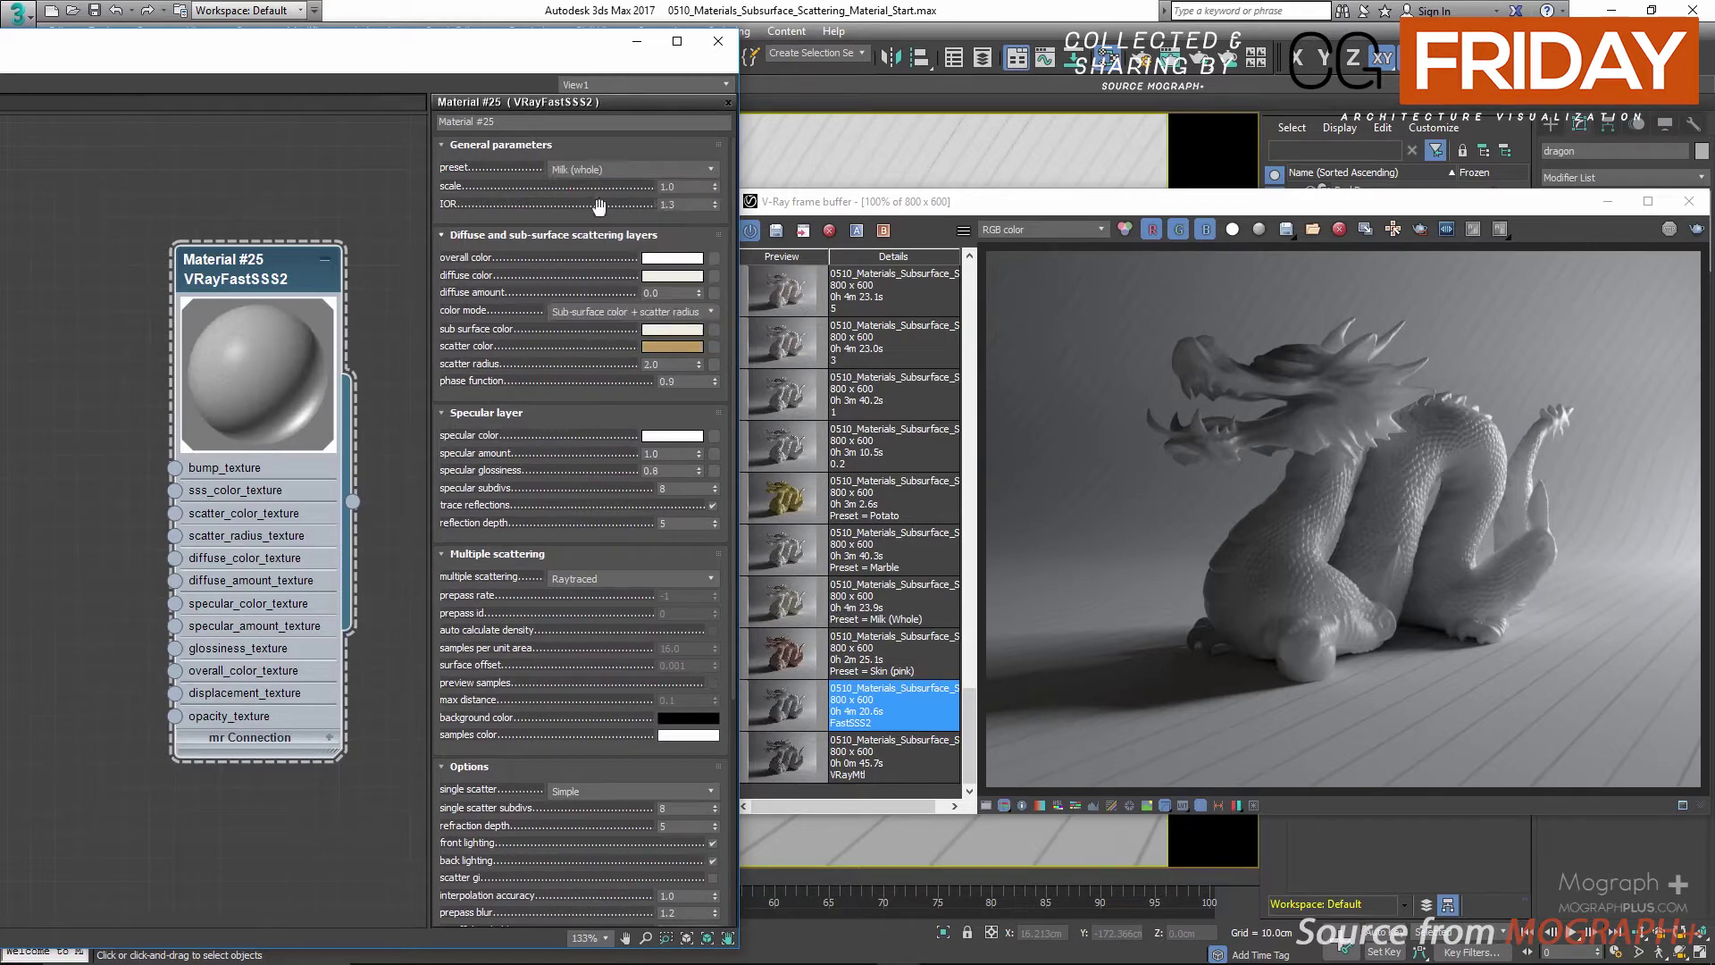
left_click(596, 169)
left_click(607, 326)
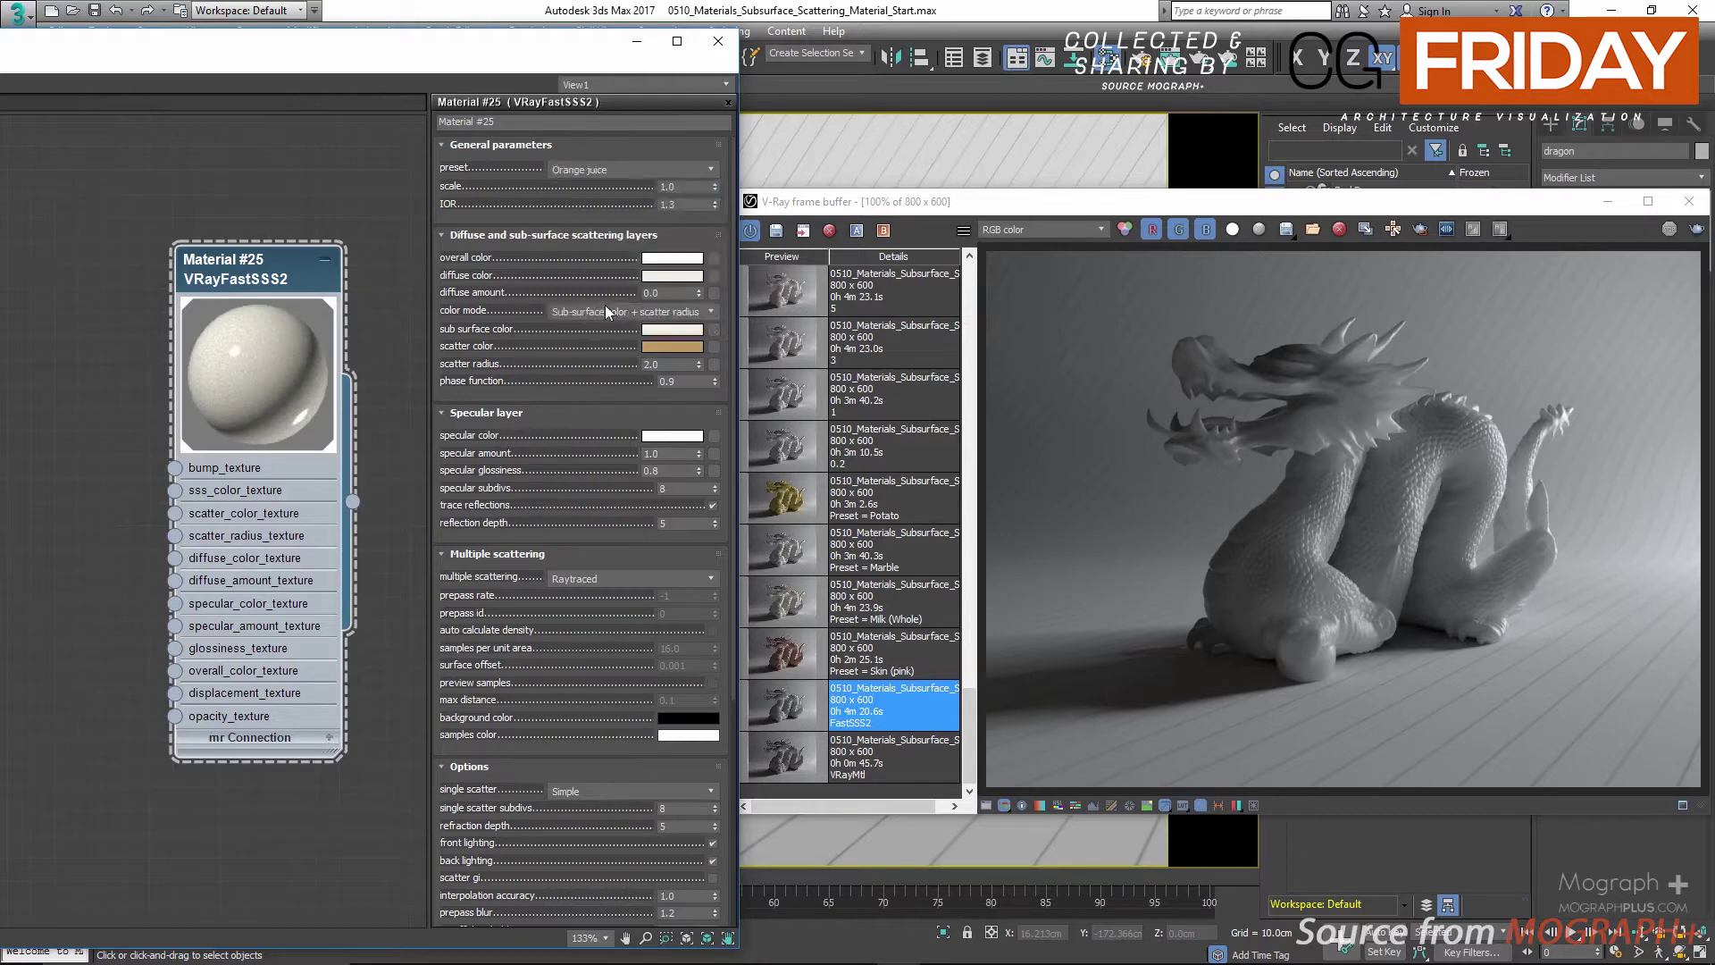
left_click(602, 173)
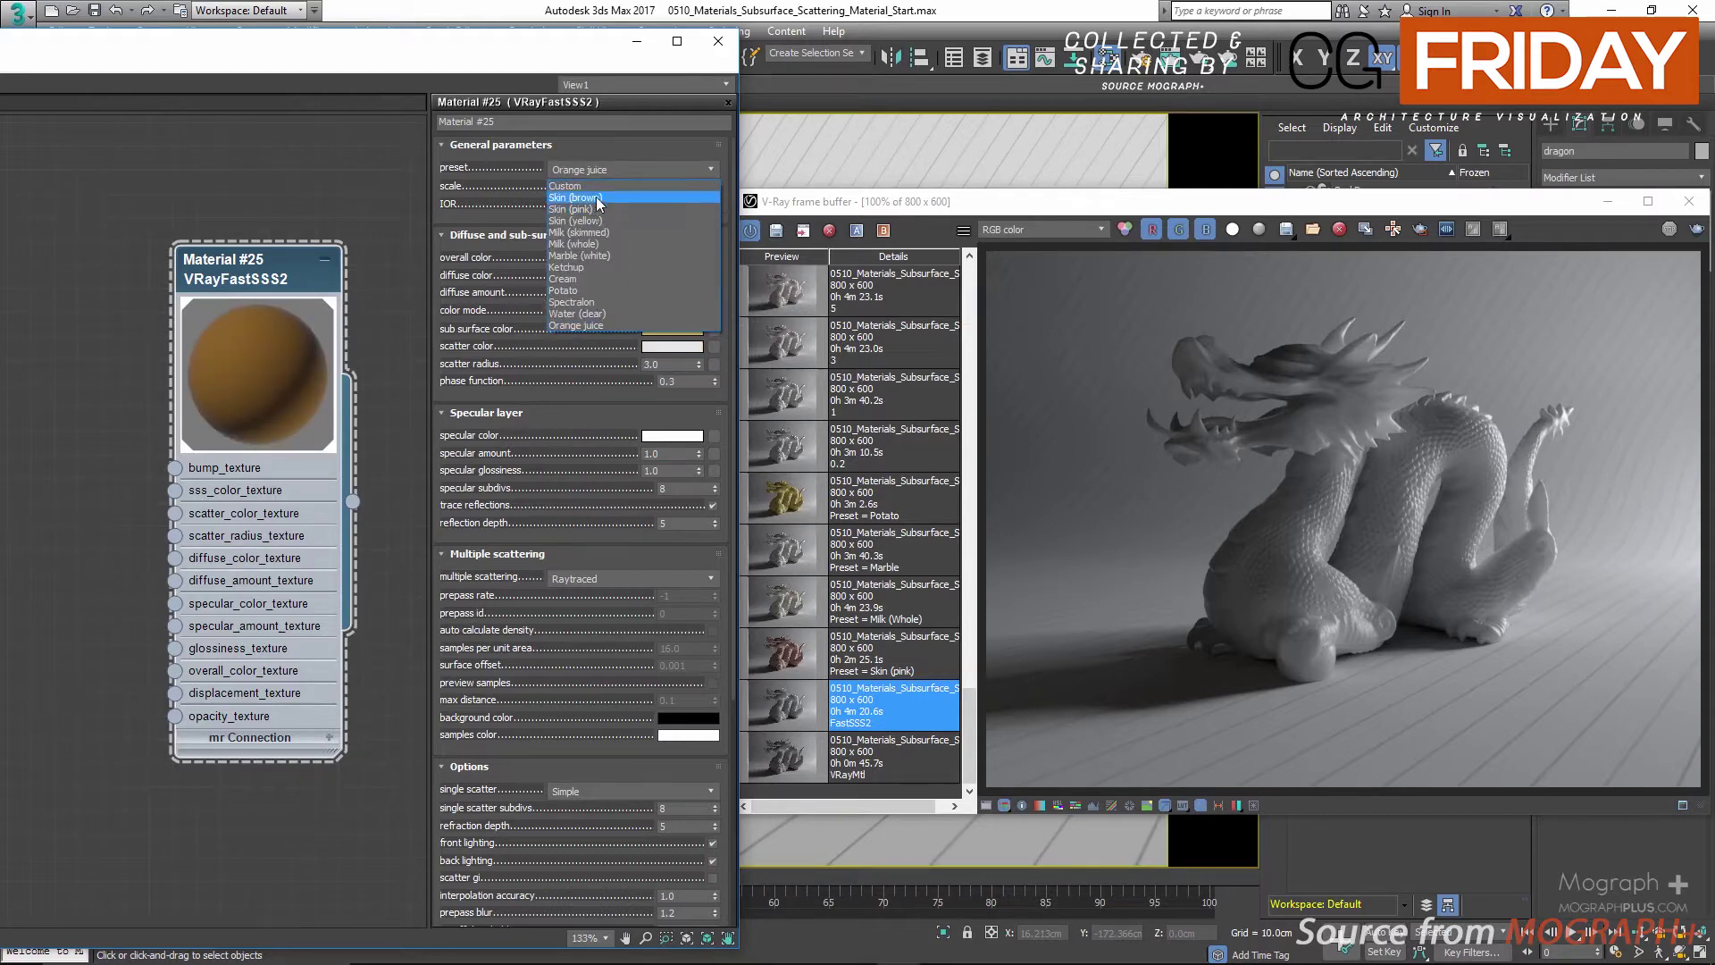
left_click(599, 199)
left_click(591, 169)
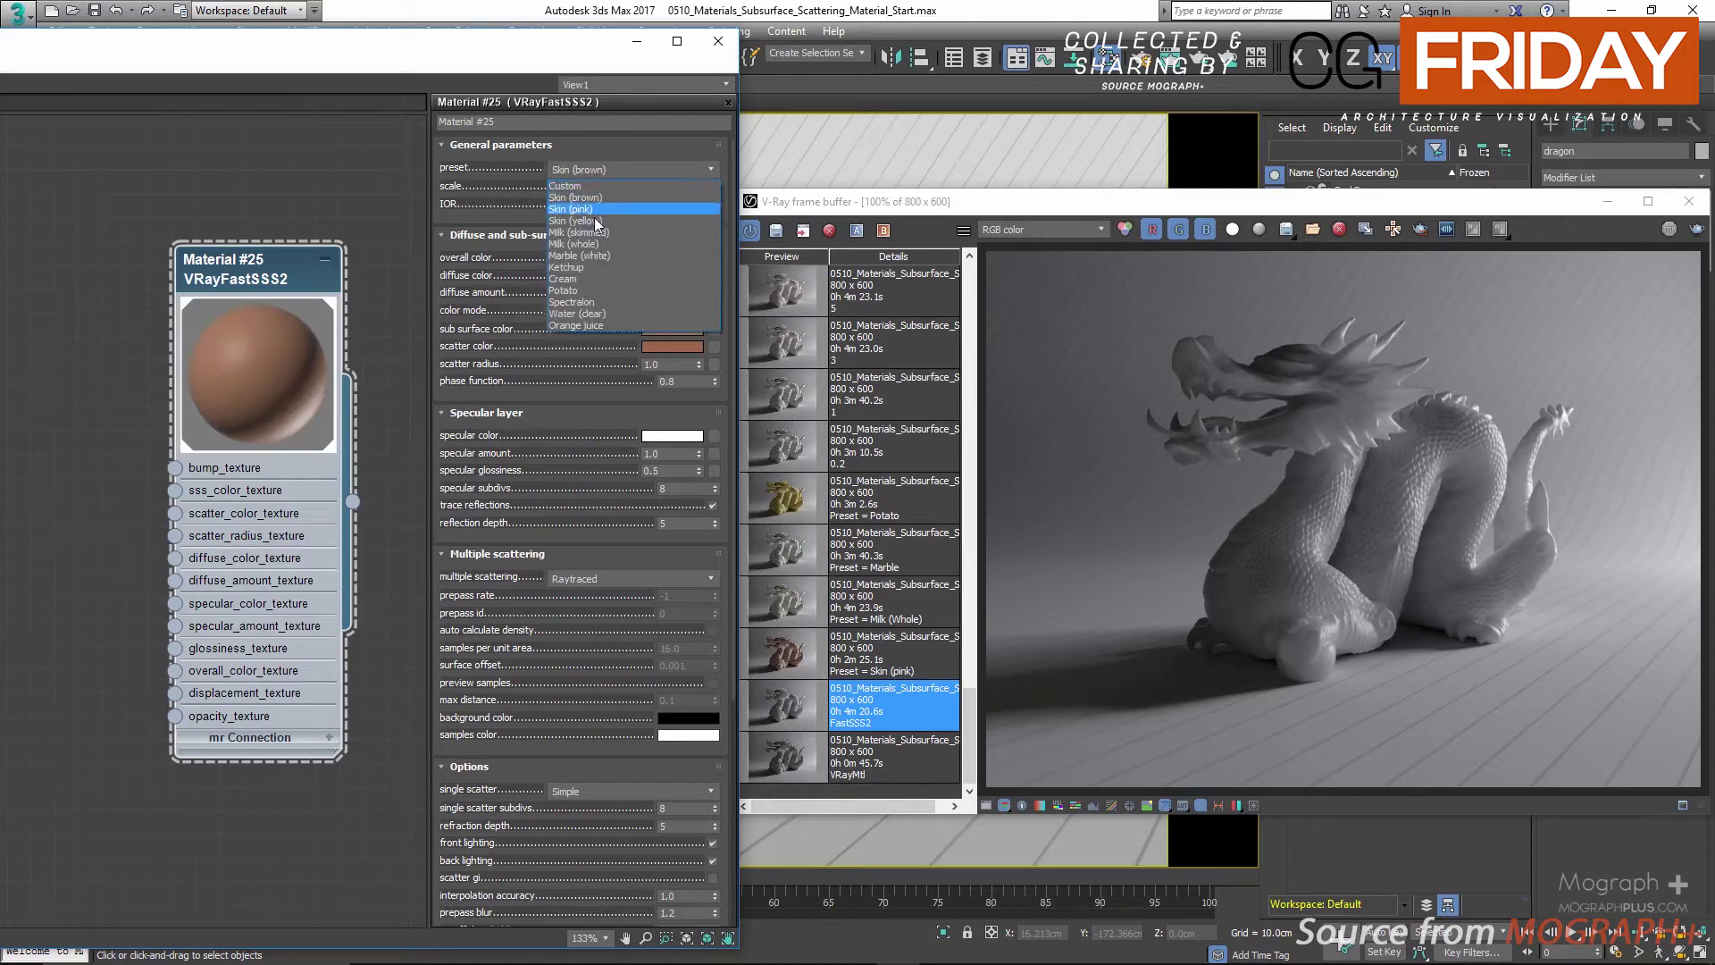
left_click(604, 233)
Switch the material preset to Skin (pink) and load the matching saved render from the history
left_click(597, 169)
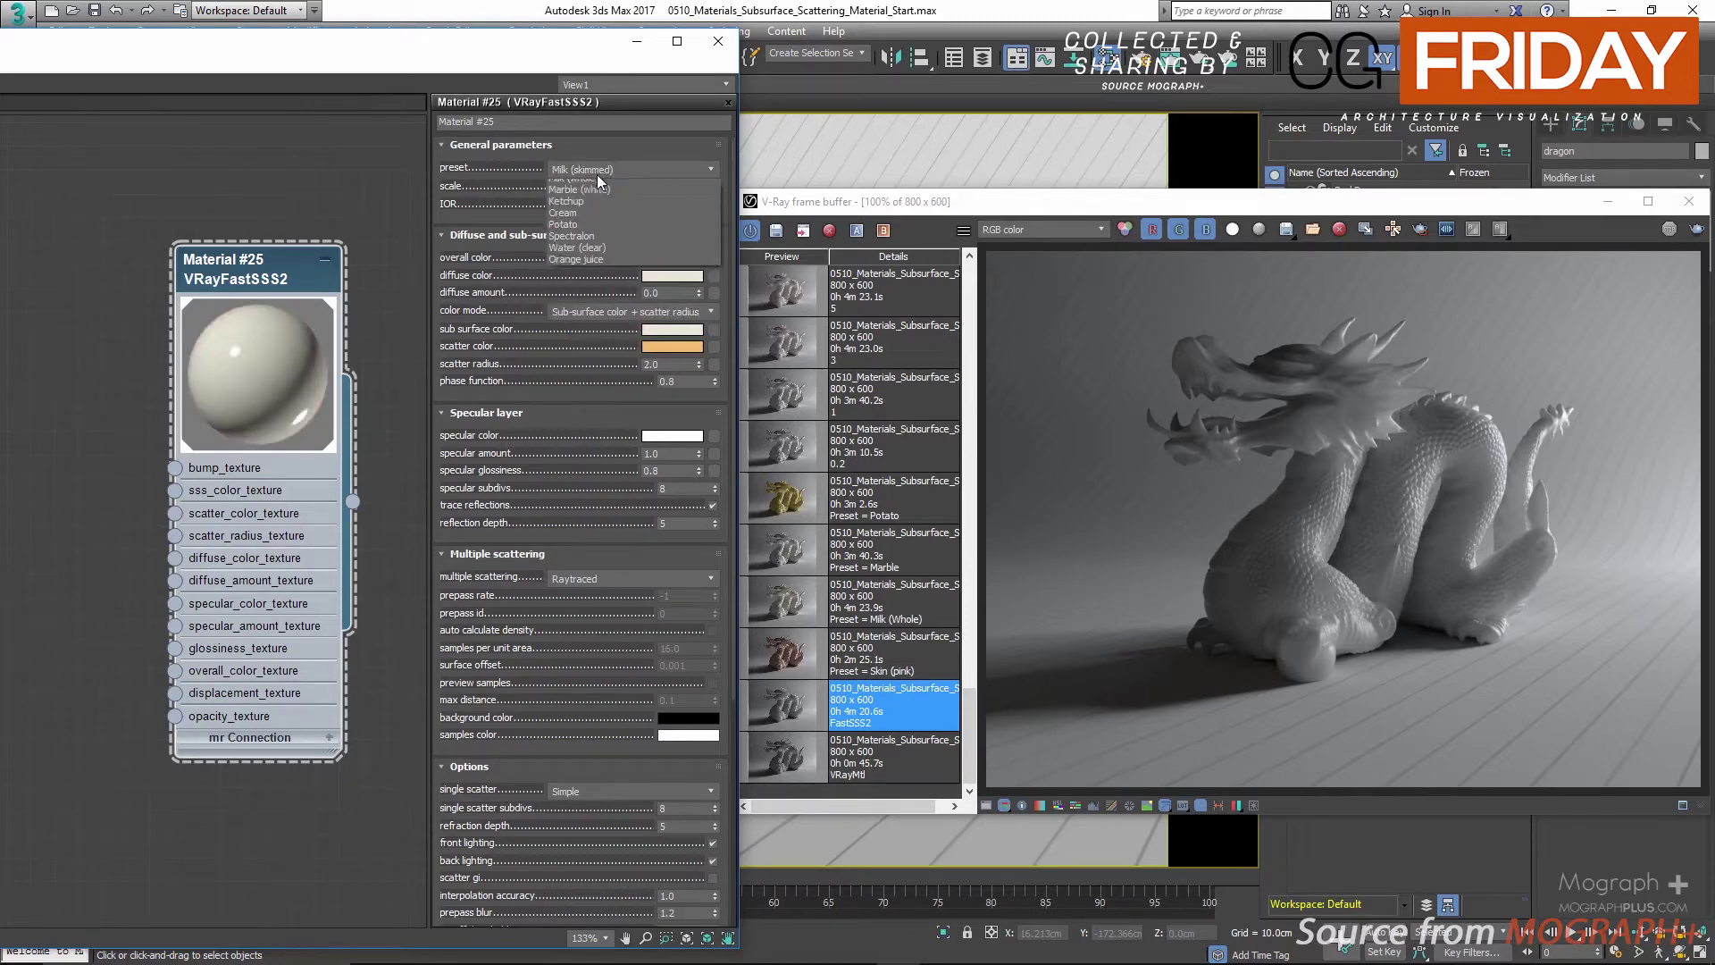
left_click(615, 209)
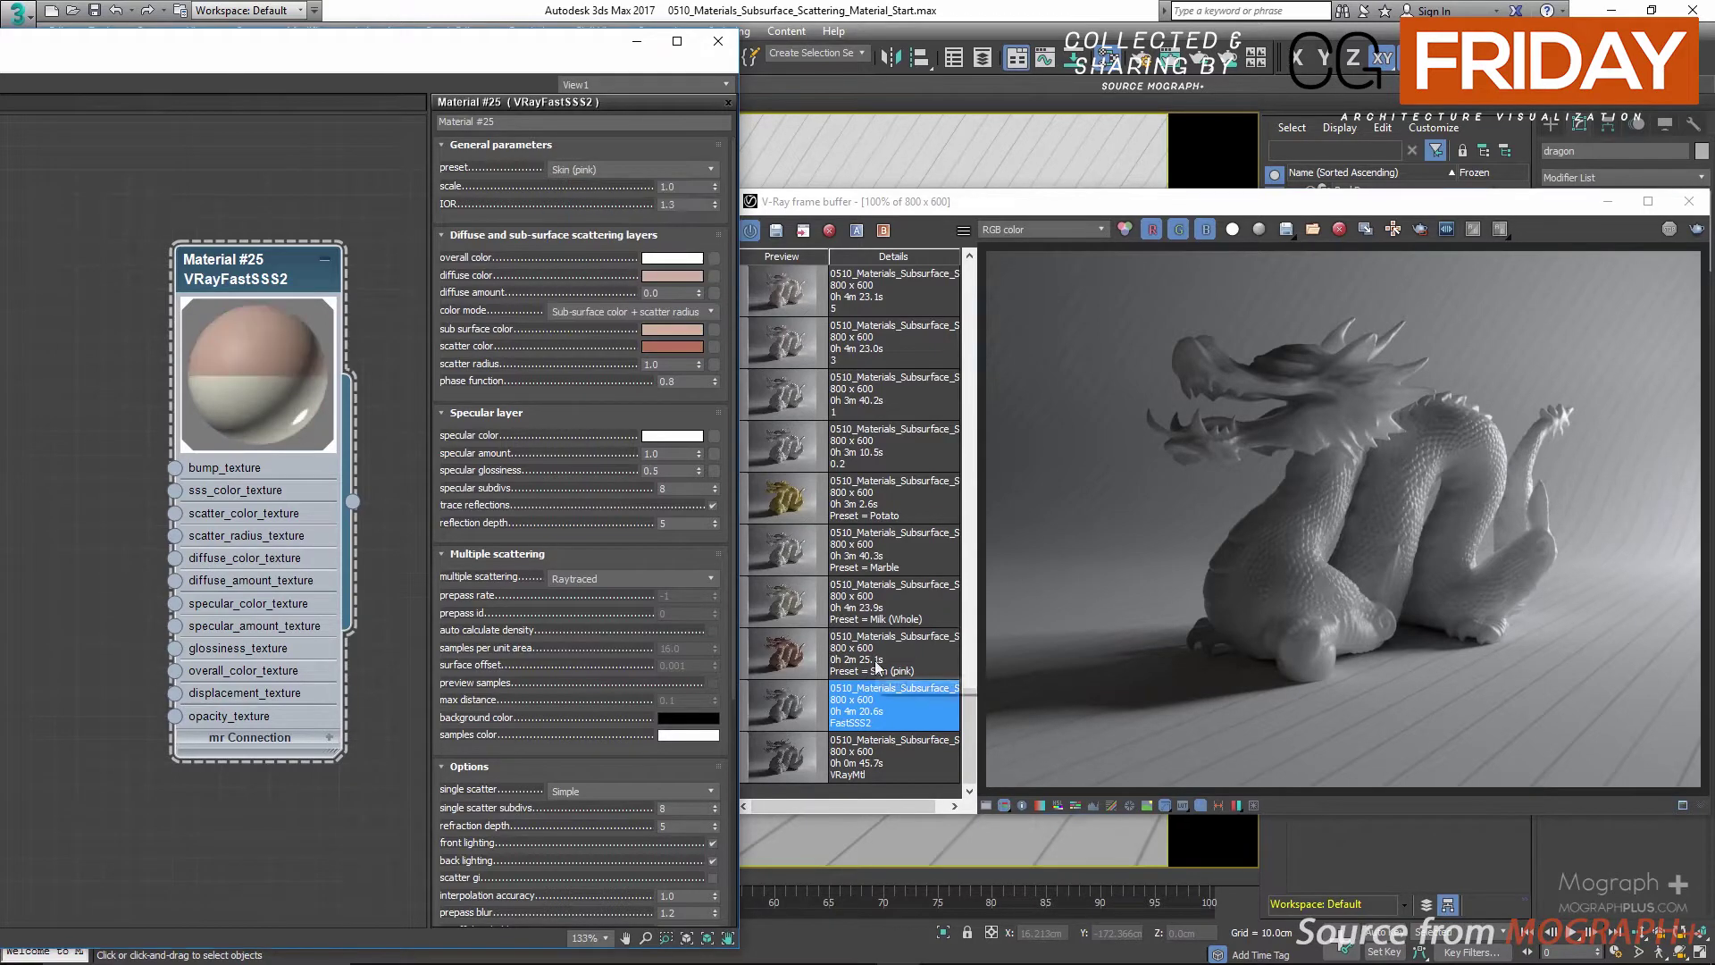
left_click(794, 660)
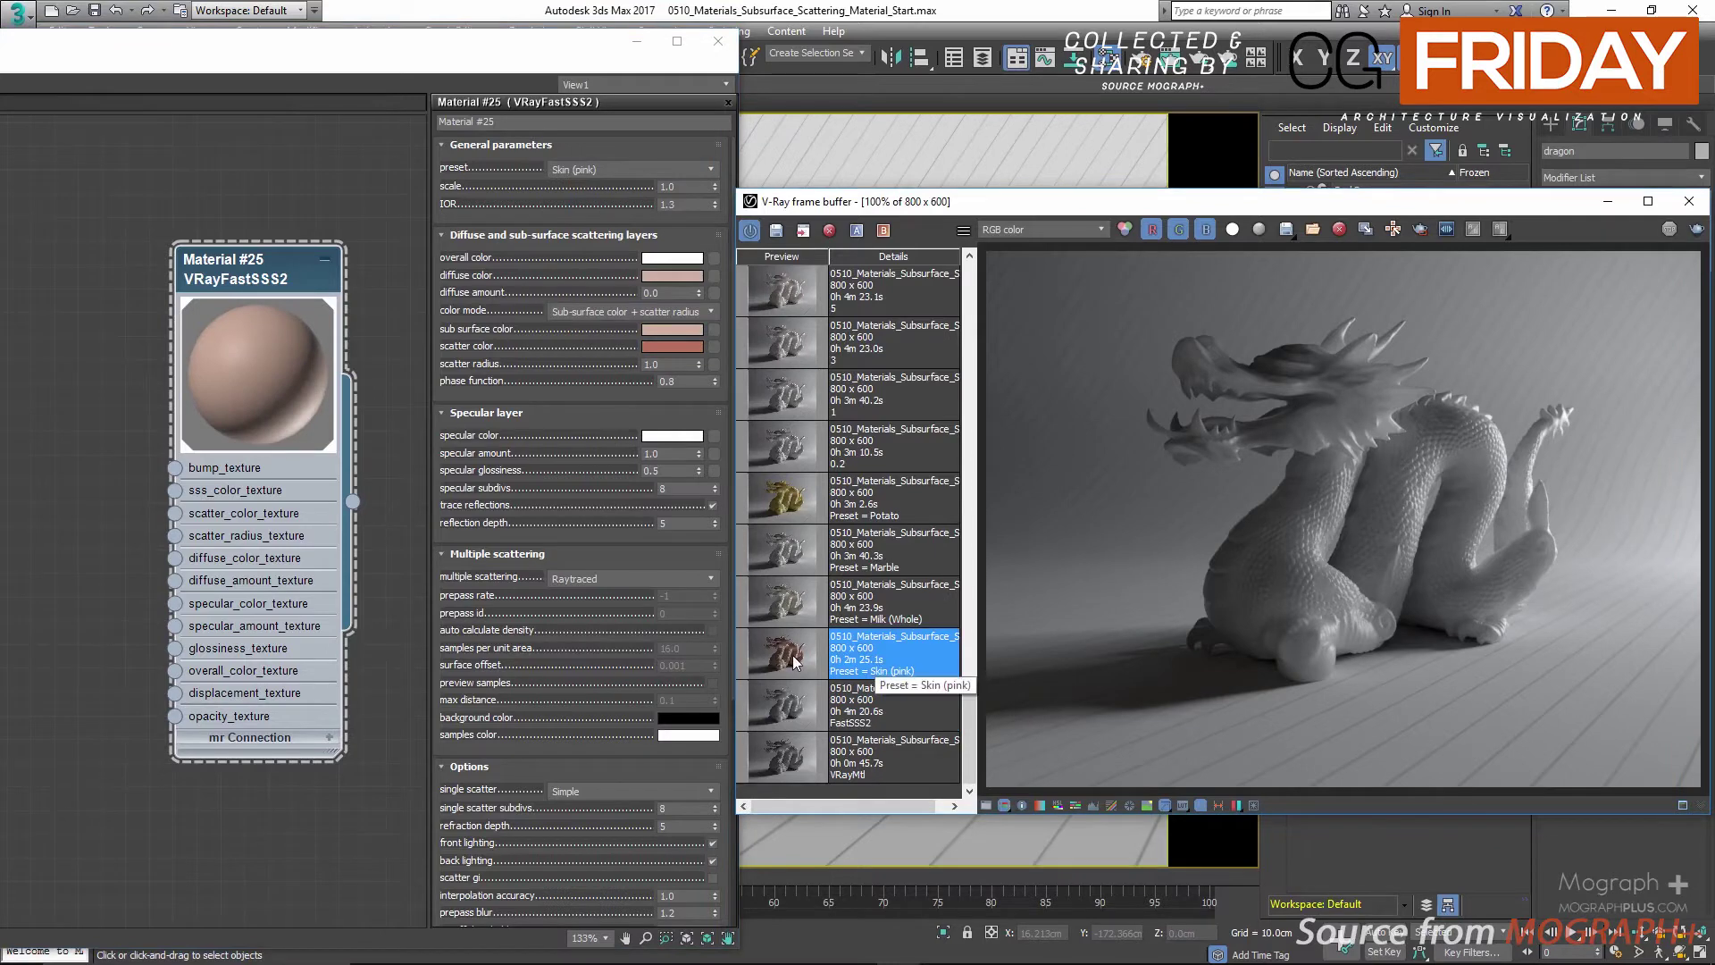
Switch the material preset to Milk (whole) and load its saved render from the history
left_click(611, 173)
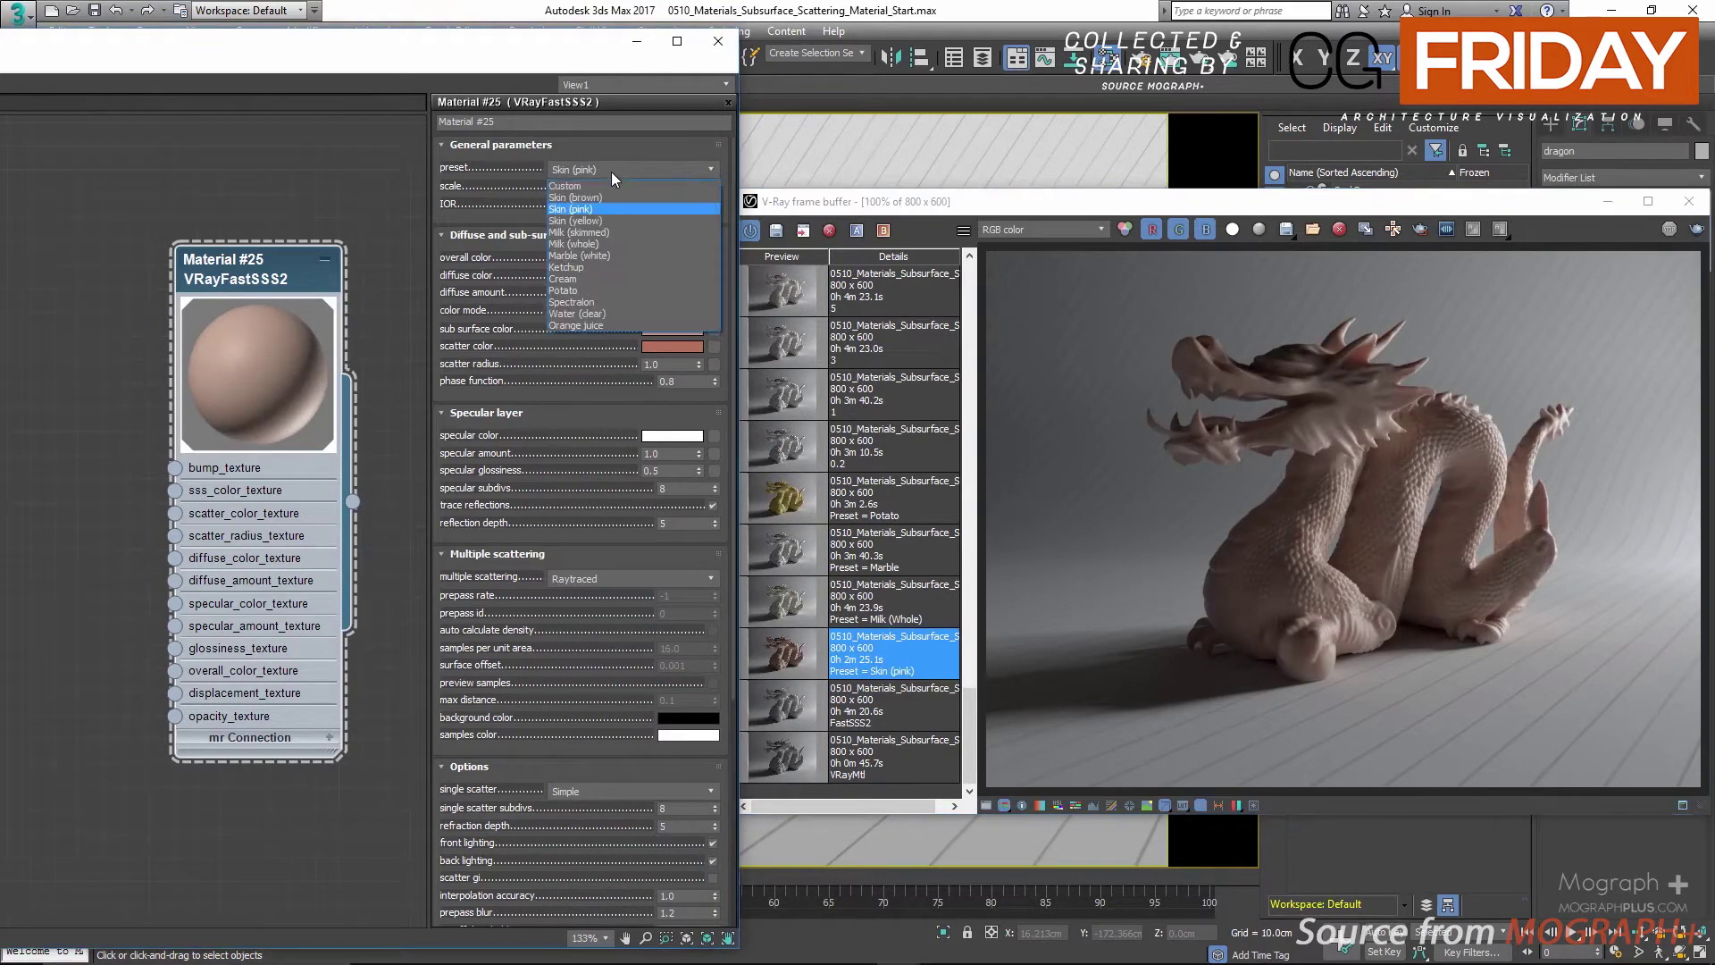
left_click(616, 243)
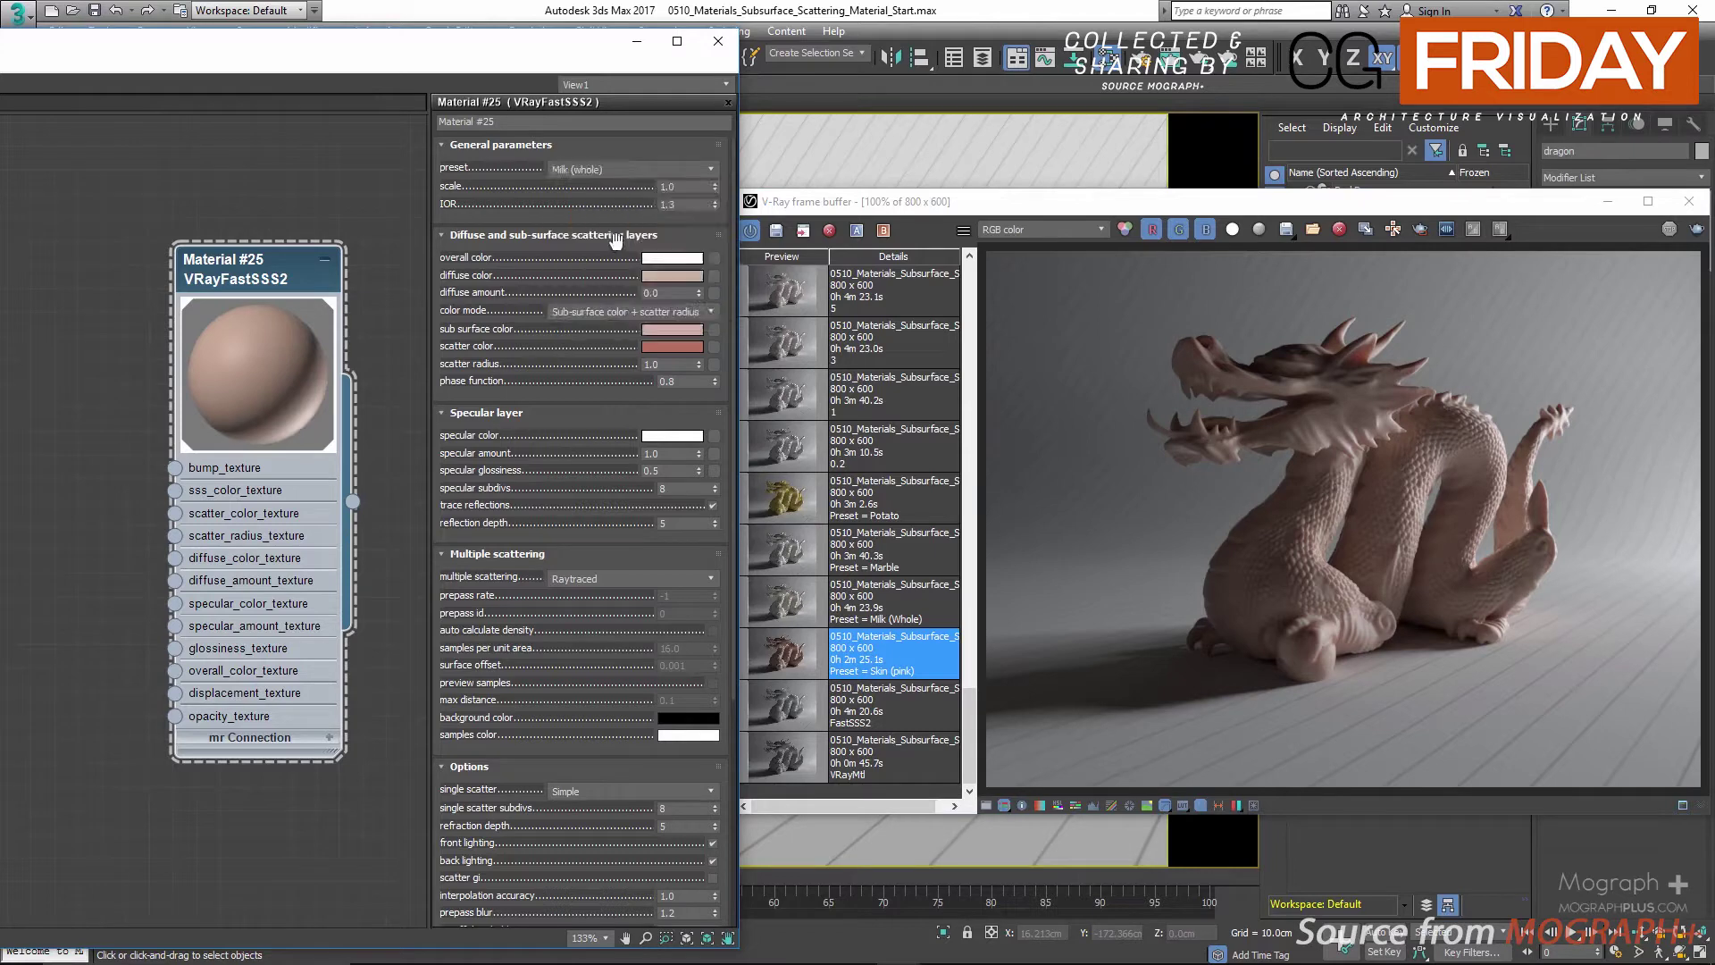
left_click(887, 622)
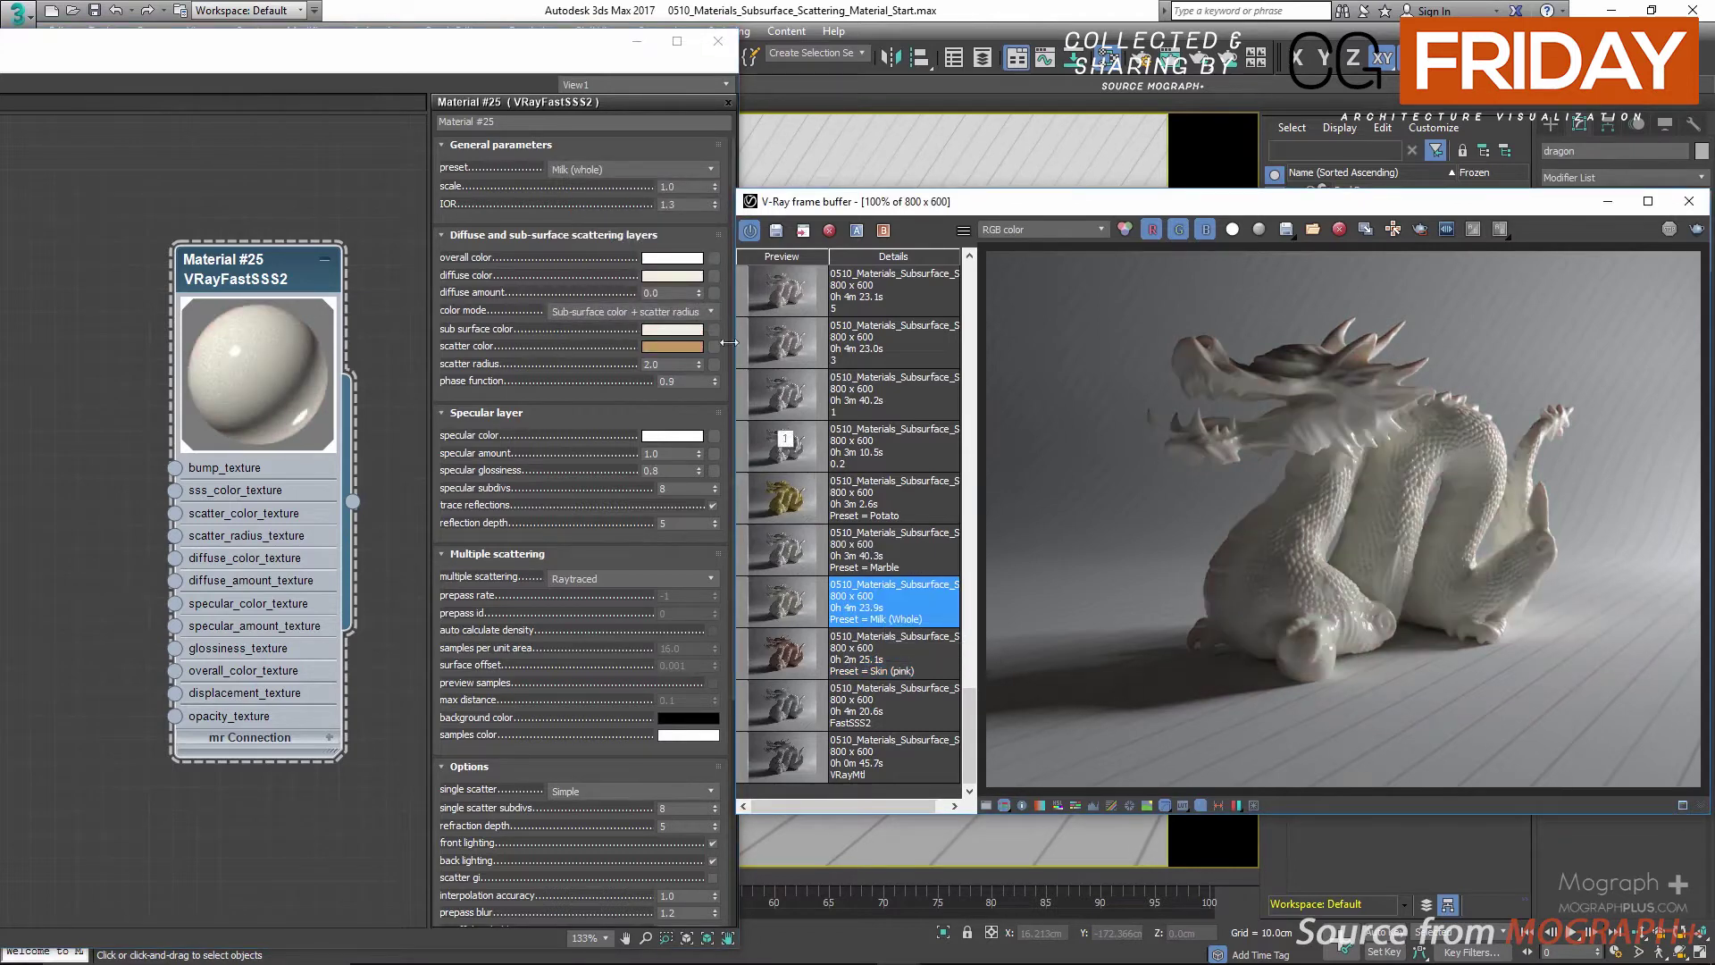
Switch the material preset to Marble (white) and load the saved marble render
left_click(631, 169)
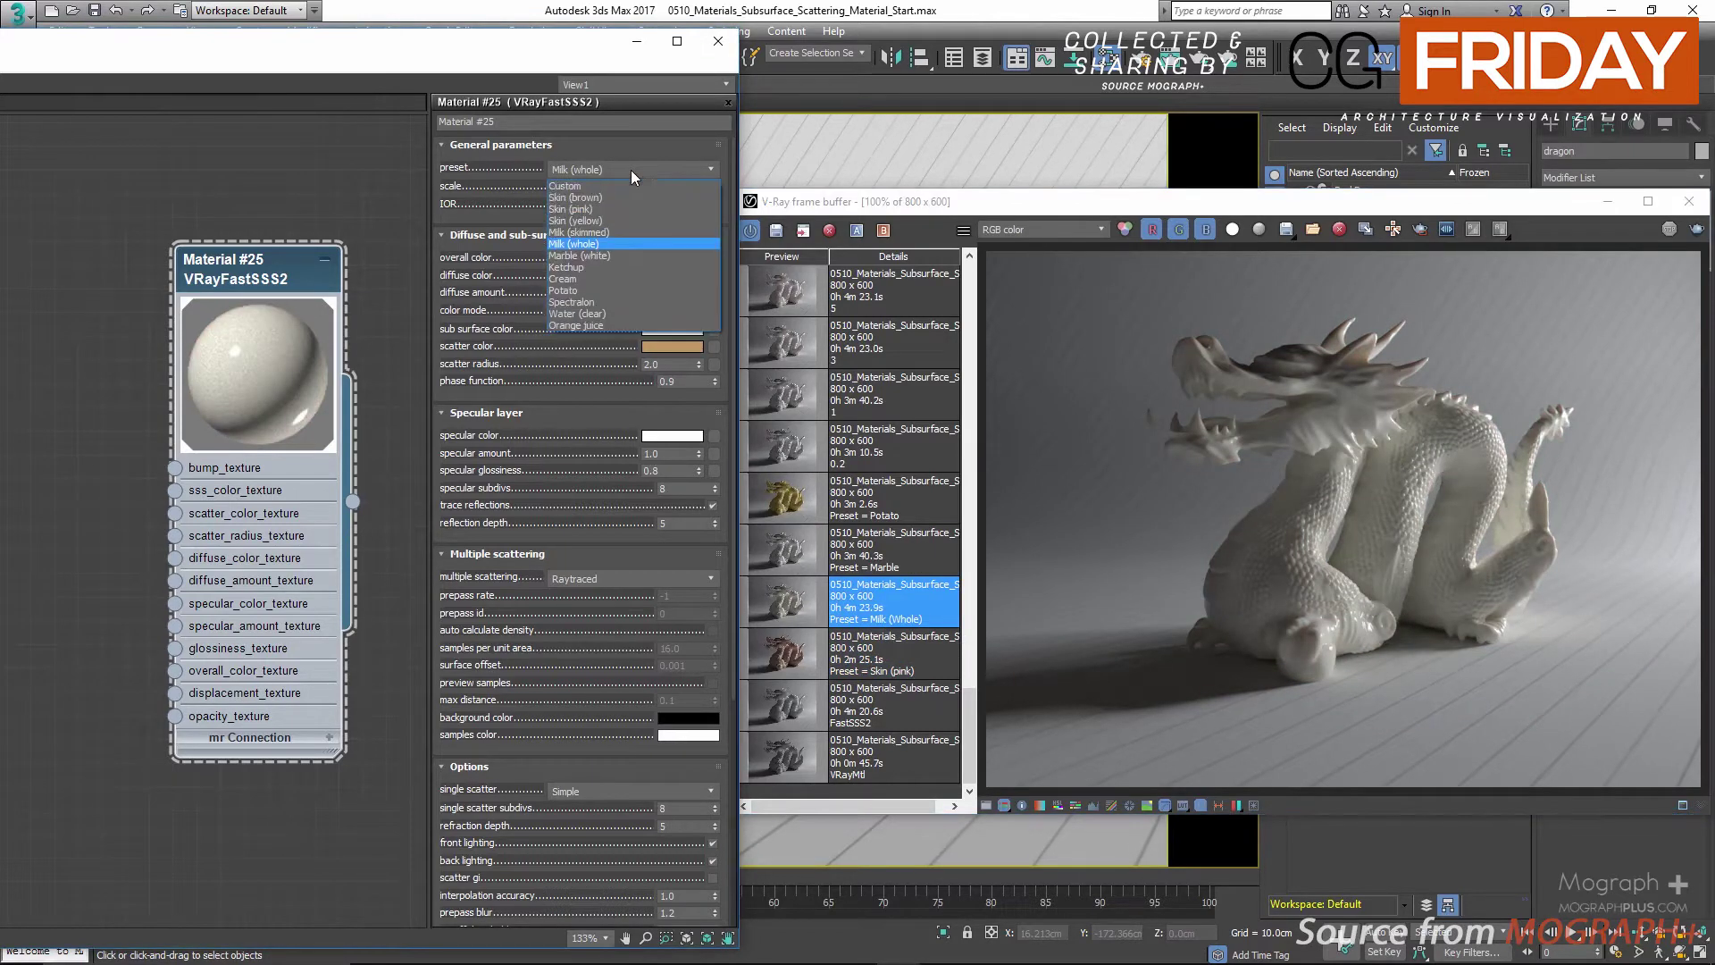
left_click(581, 256)
left_click(929, 559)
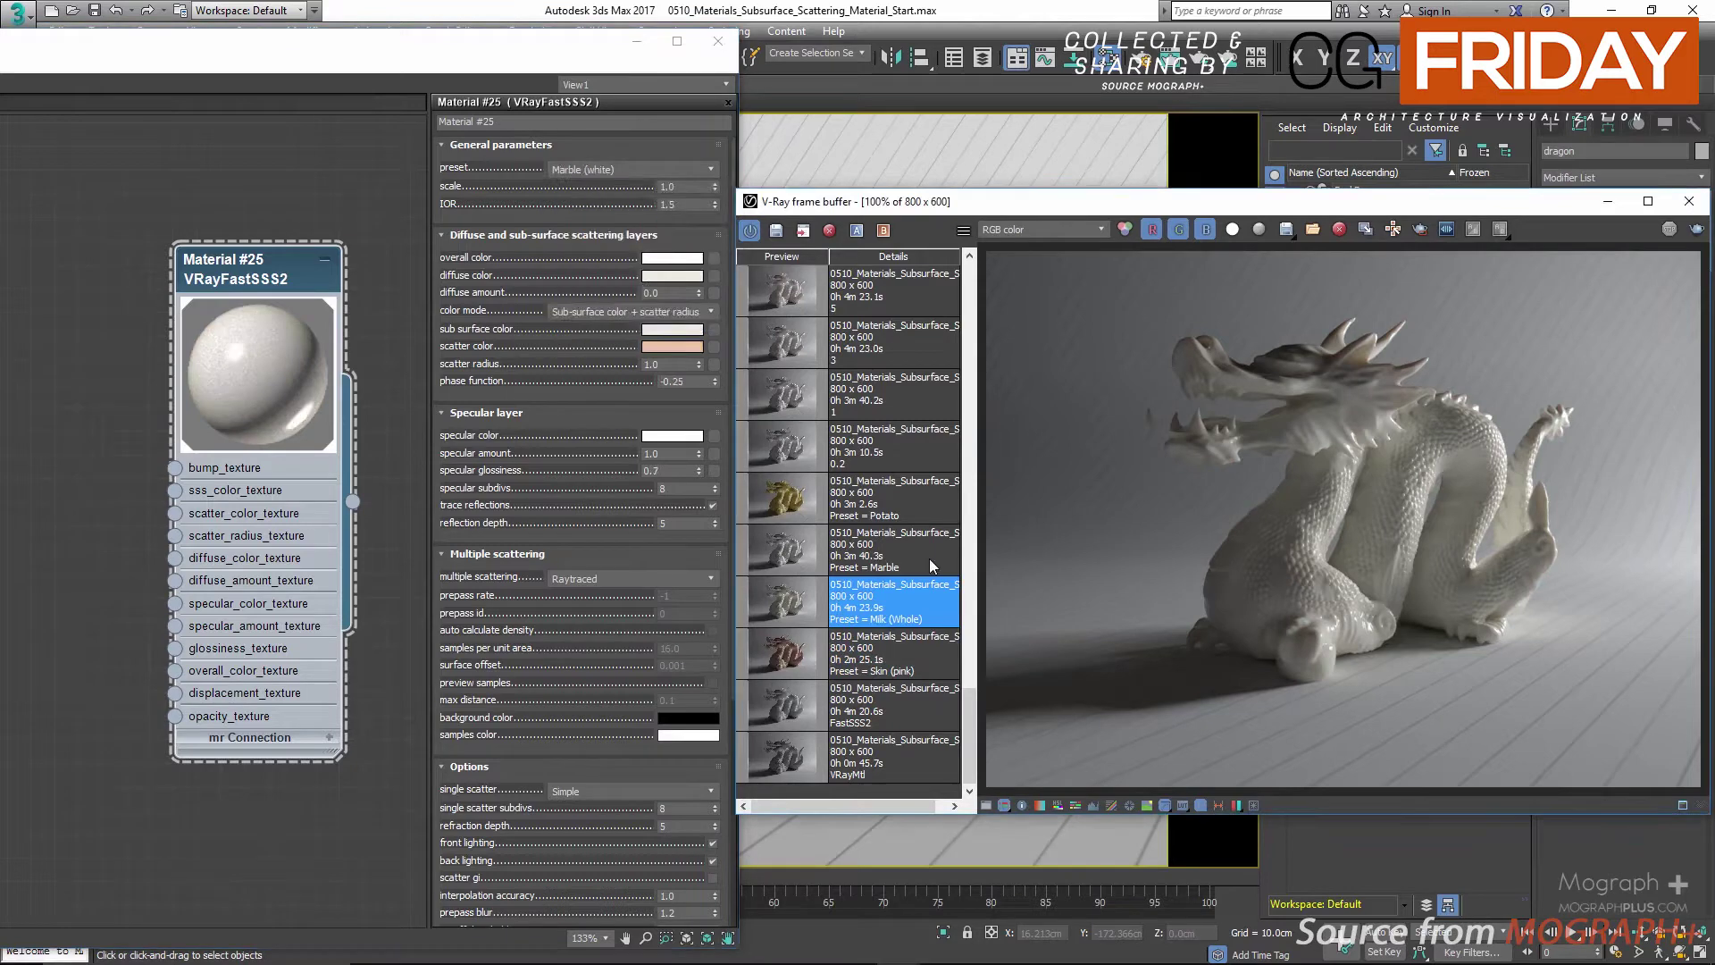
Load the saved potato render and switch the material preset to Potato
left_click(903, 502)
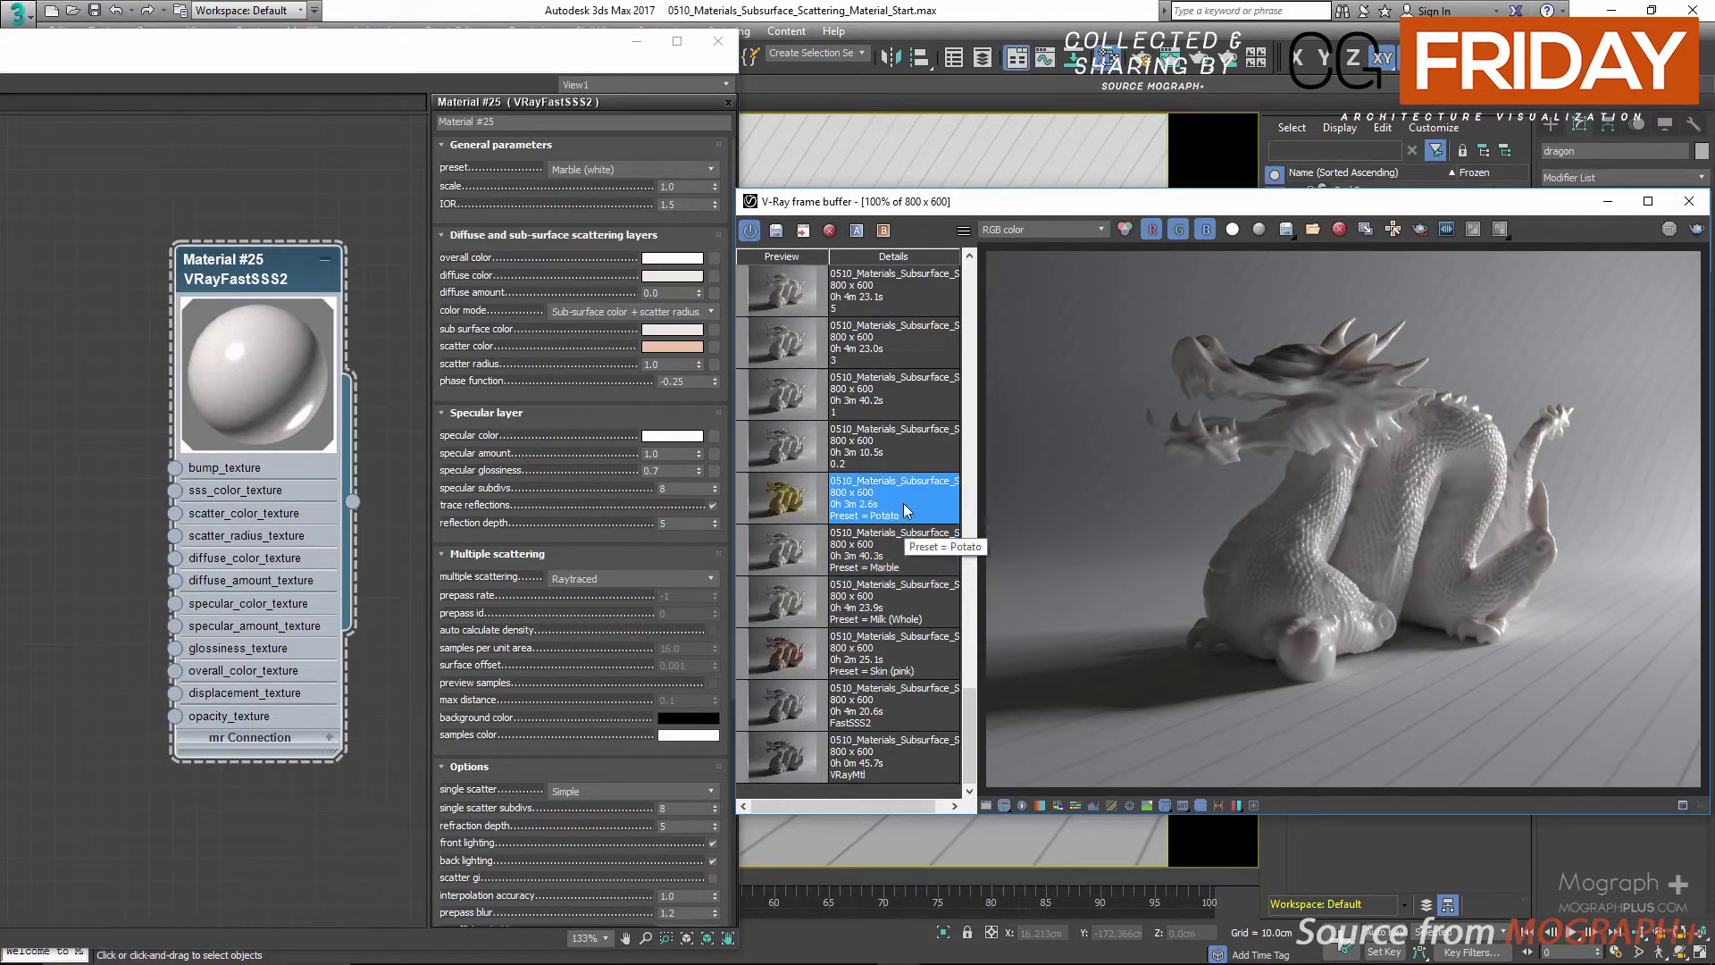
left_click(609, 169)
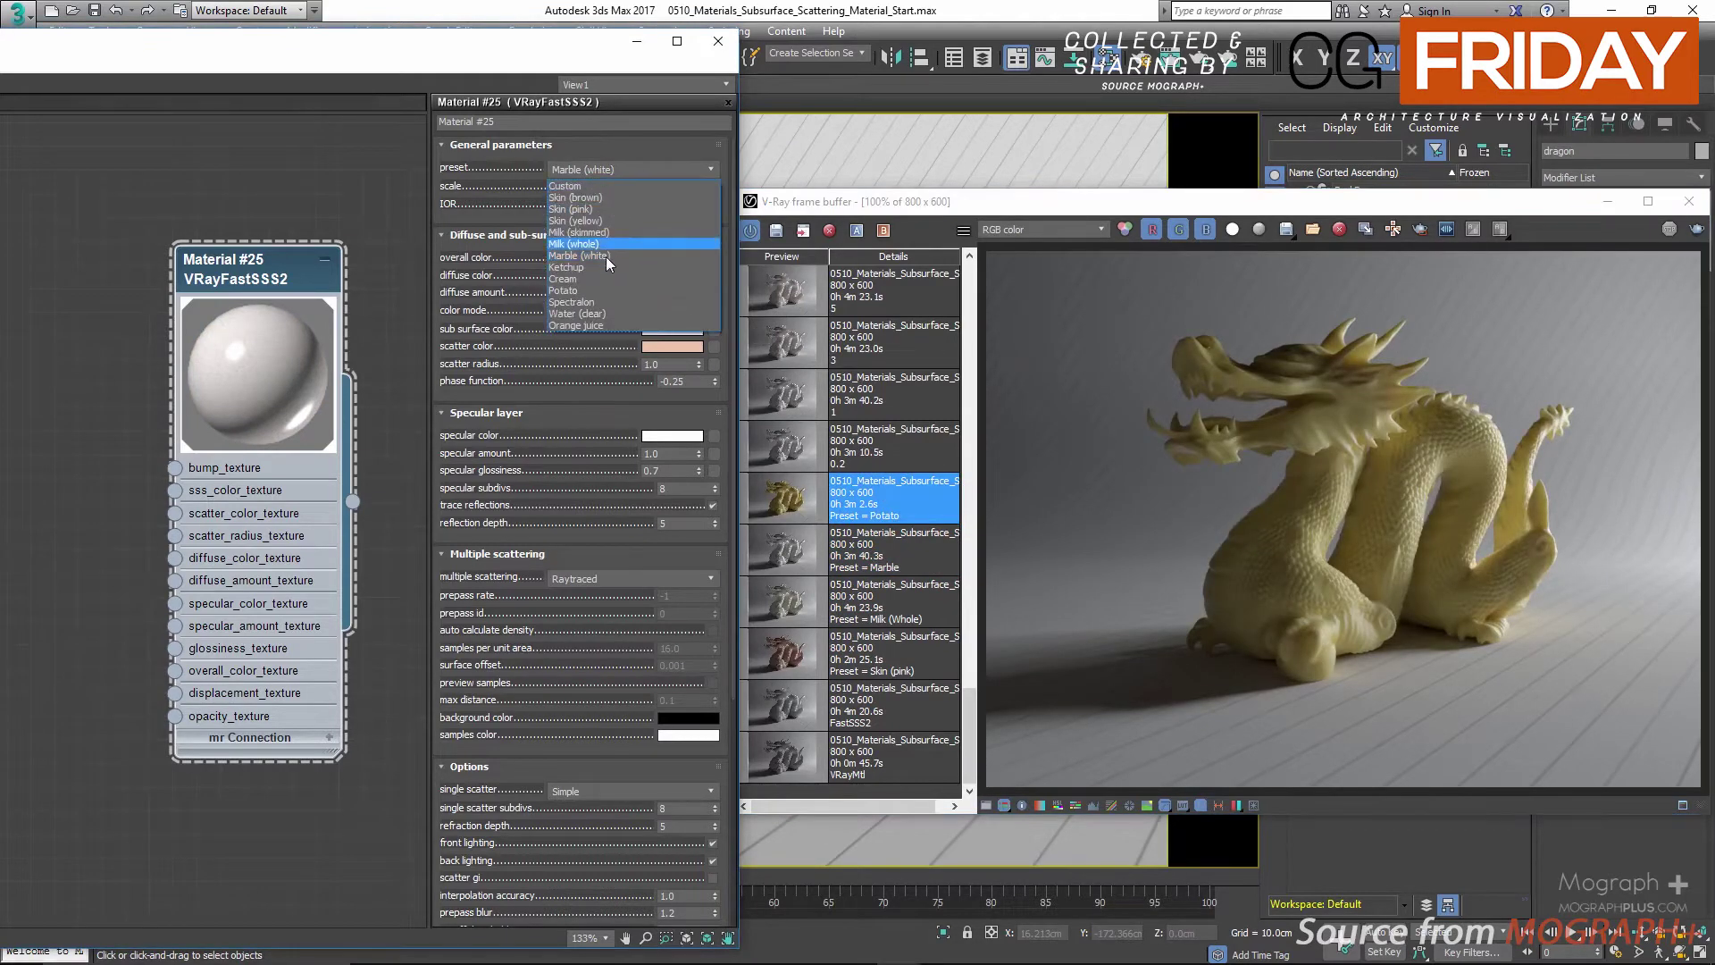
left_click(594, 290)
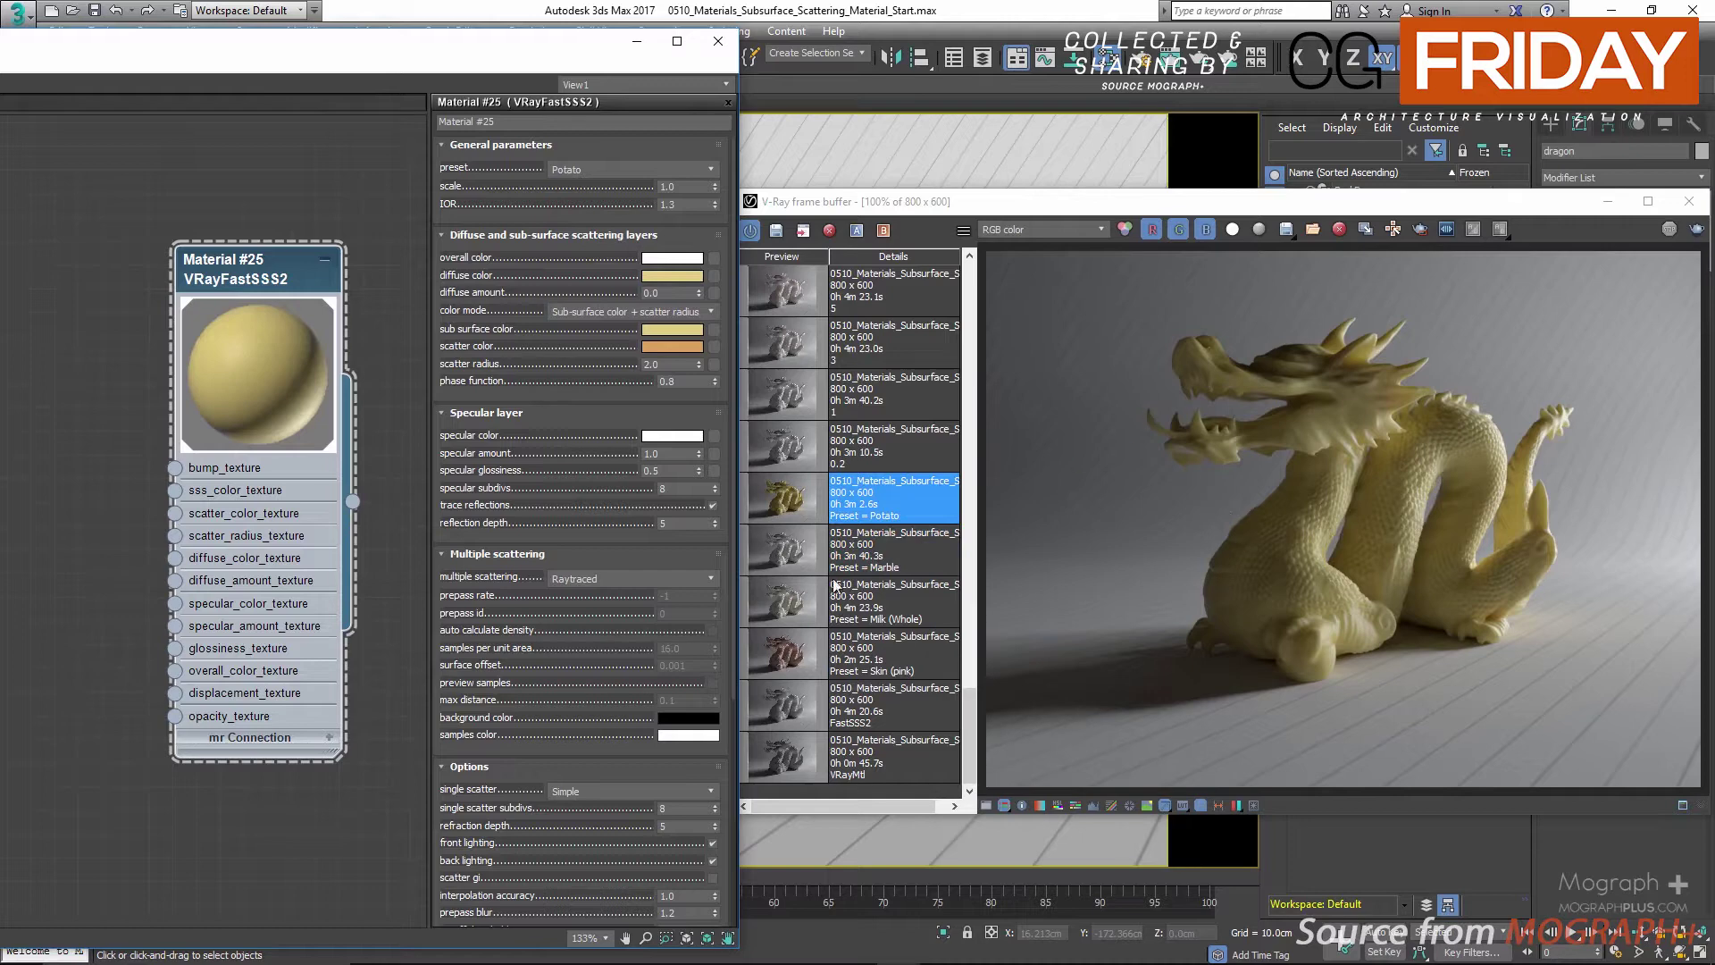
Compare the saved preset renders in sequence: Skin (pink), Milk (whole), Marble and Potato
left_click(782, 654)
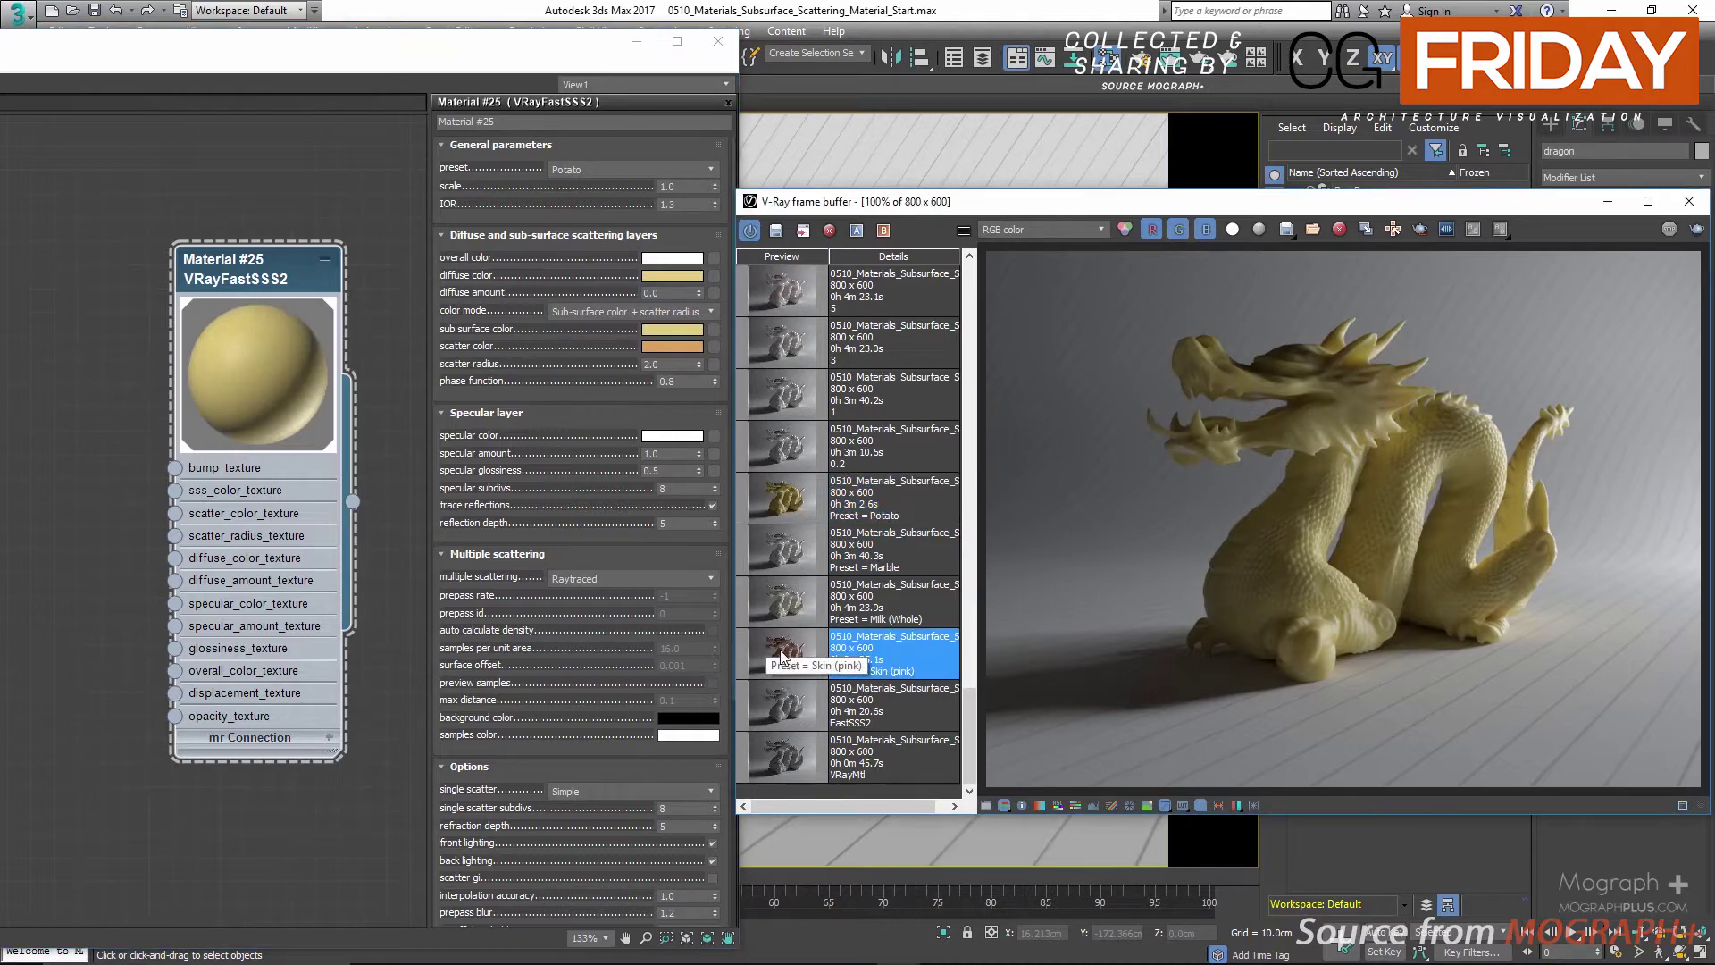
left_click(791, 606)
left_click(792, 558)
left_click(789, 509)
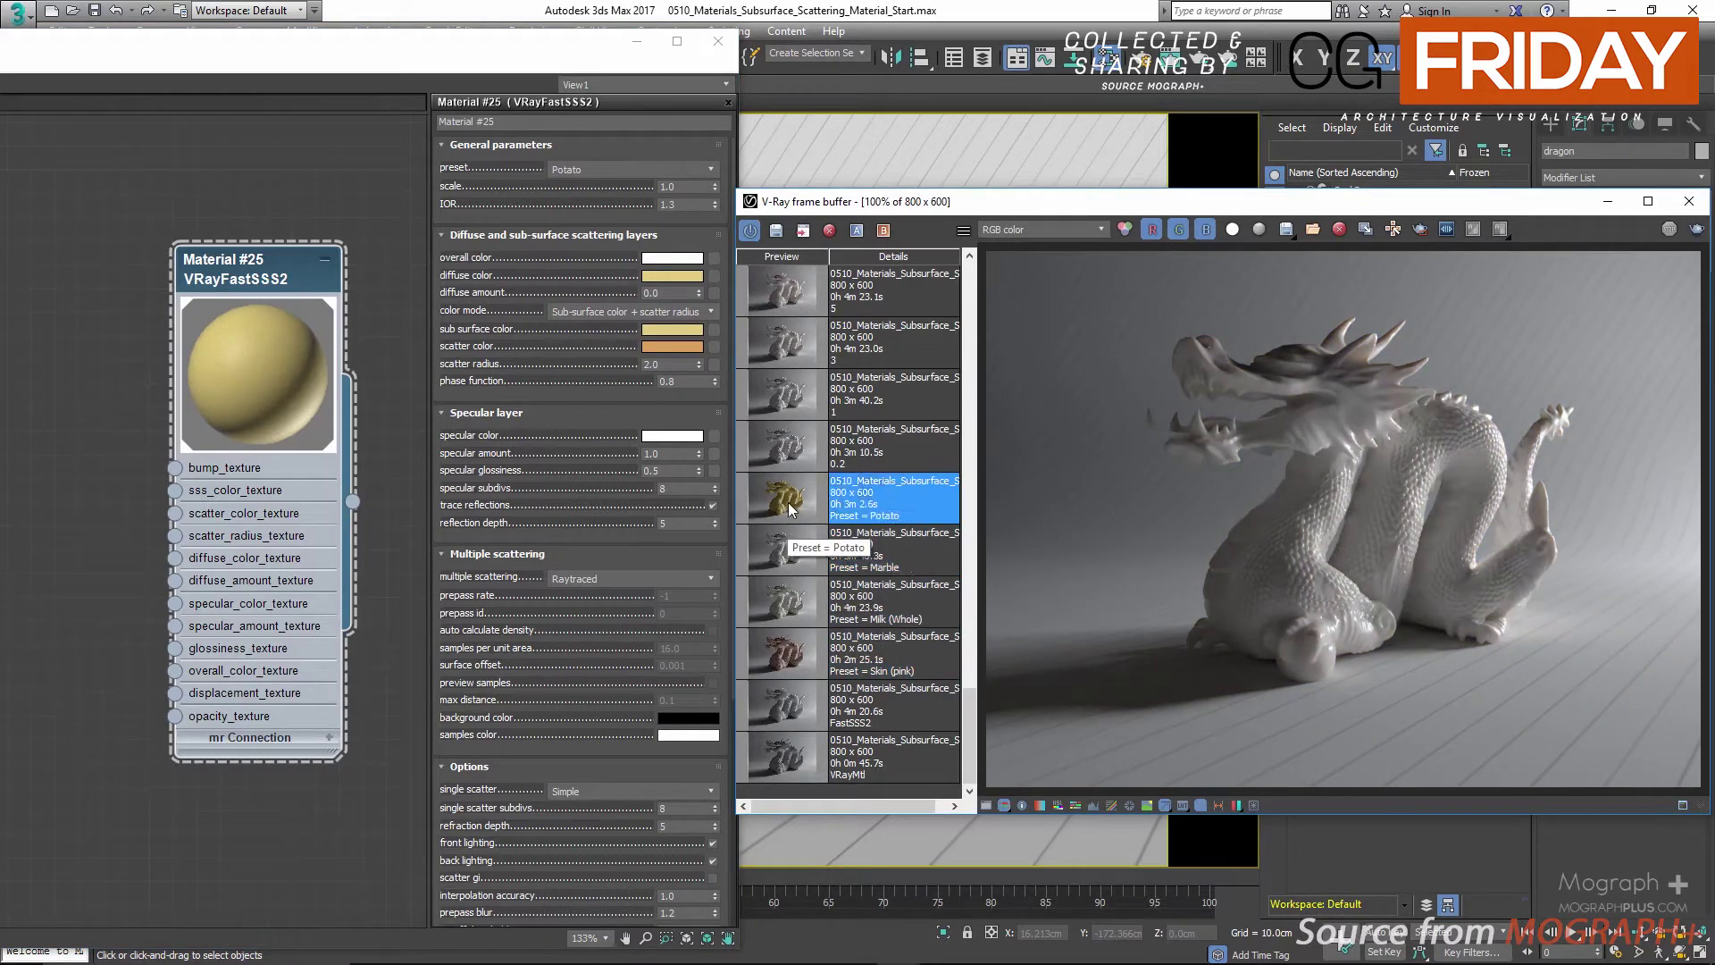
Set the material preset to Marble (white) and check its scatter radius and color mode settings
left_click(629, 169)
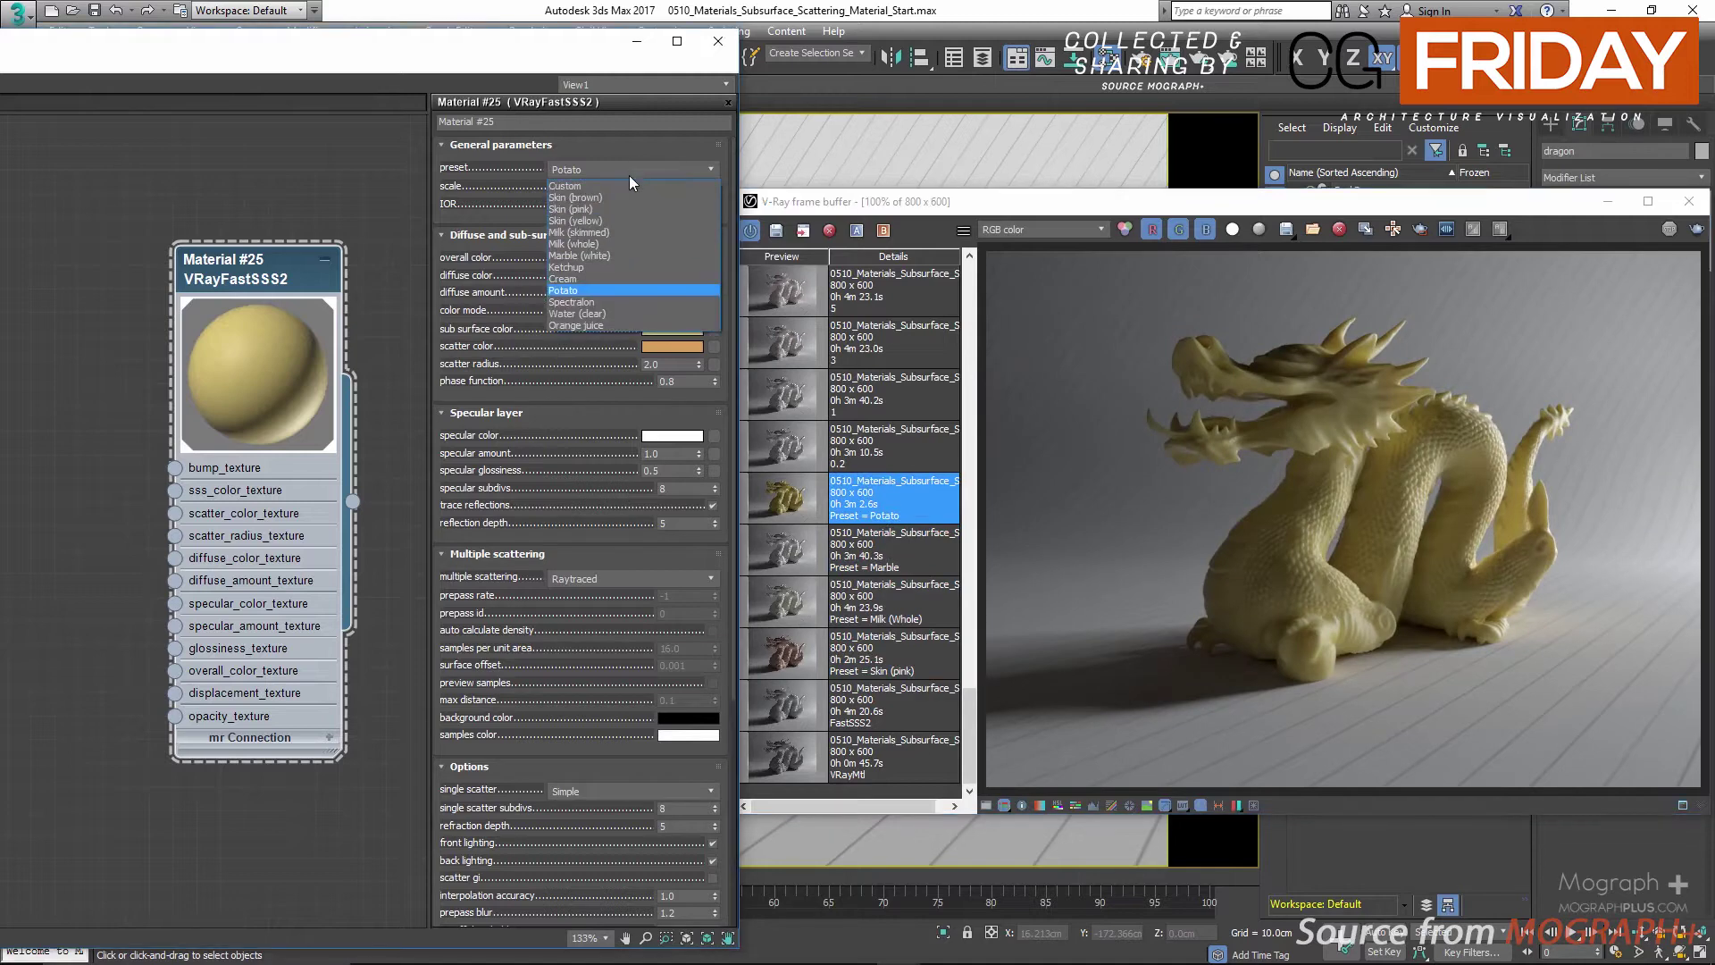
left_click(629, 256)
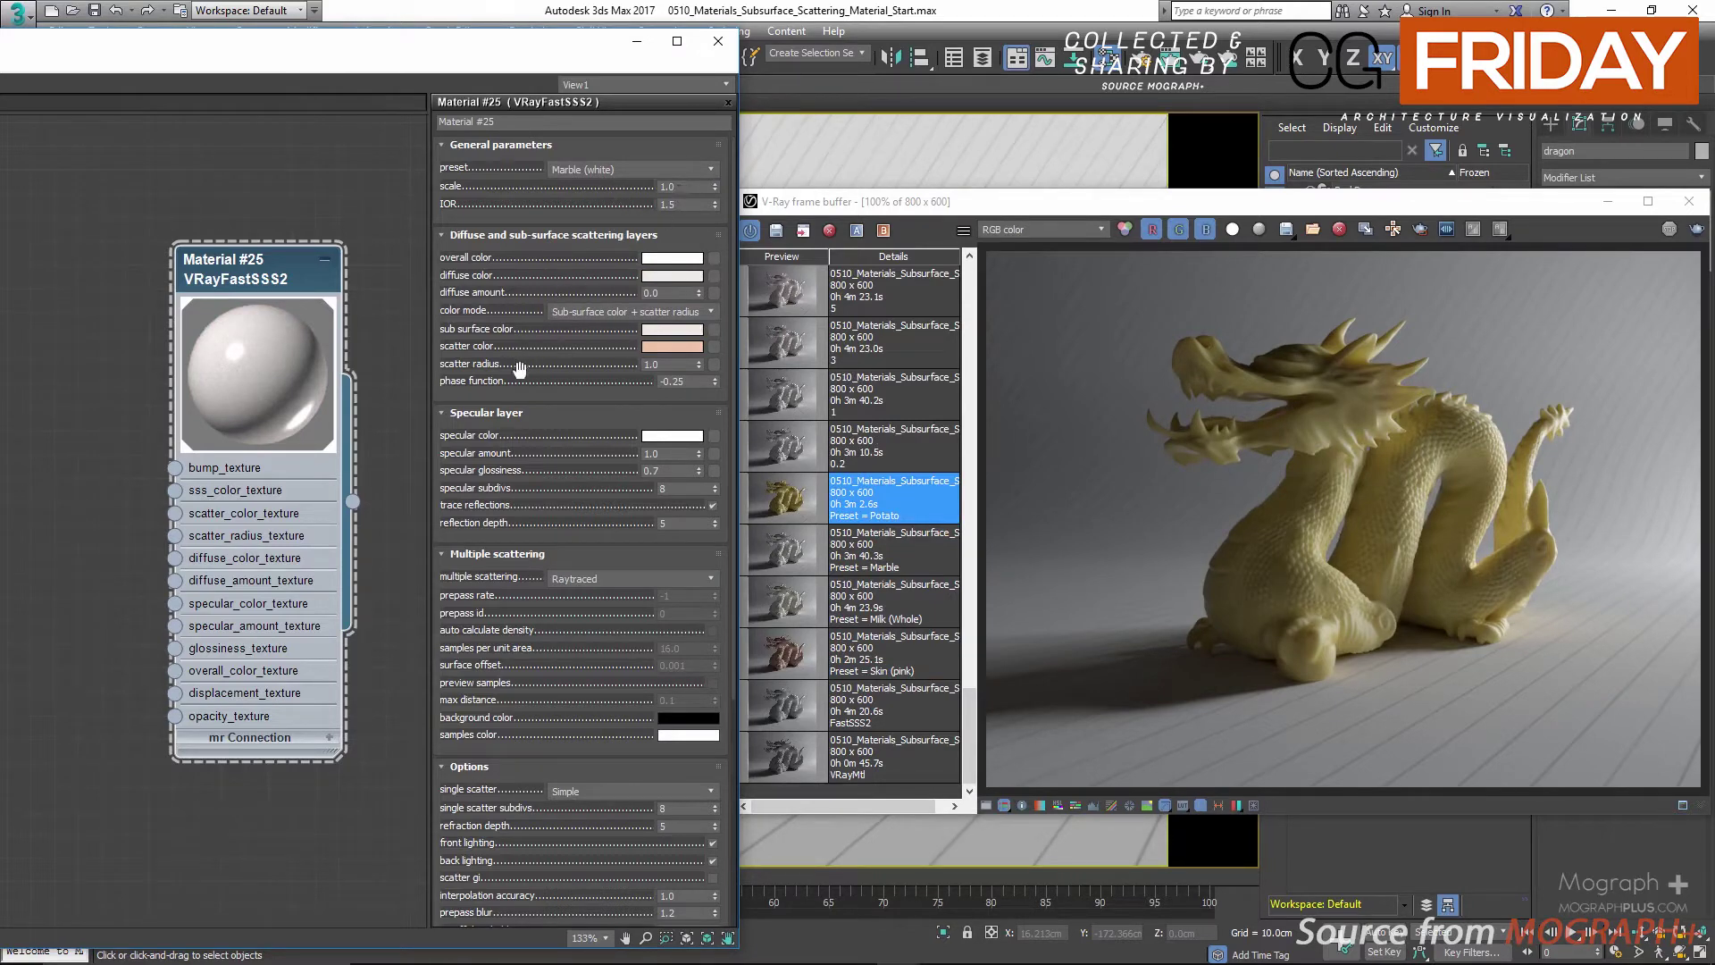
double_click(648, 365)
left_click(674, 366)
left_click(580, 308)
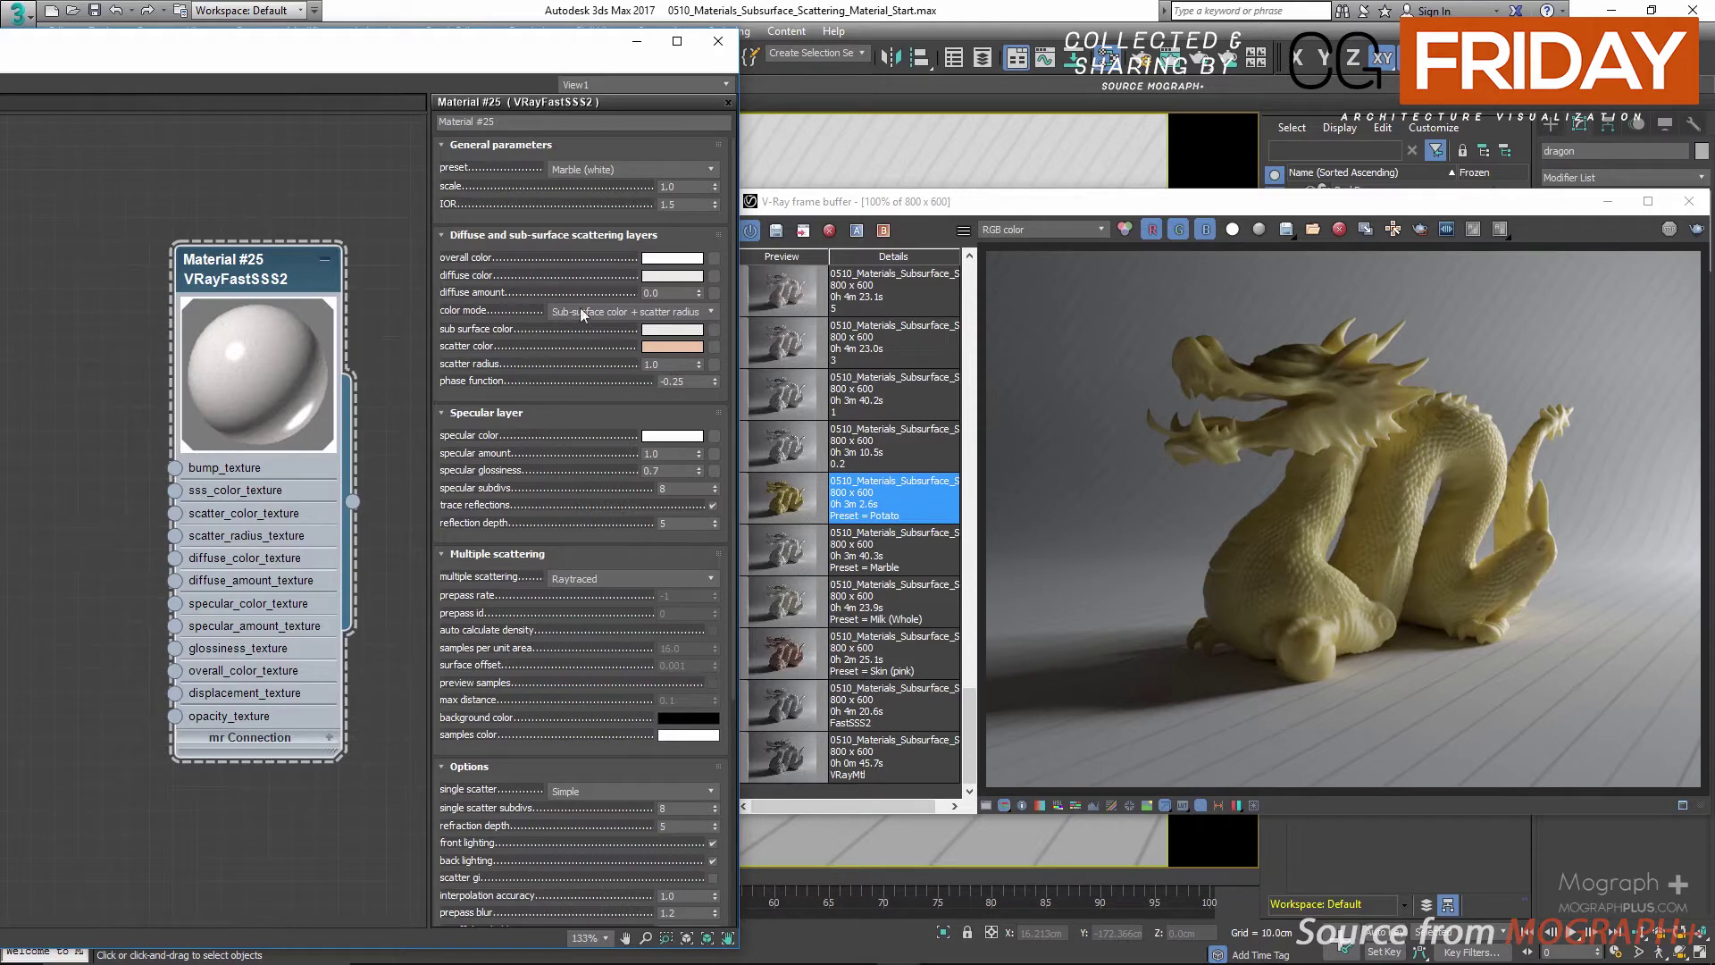
Set the material's scale to 0.2 and load the saved render for that scale from the history
double_click(672, 186)
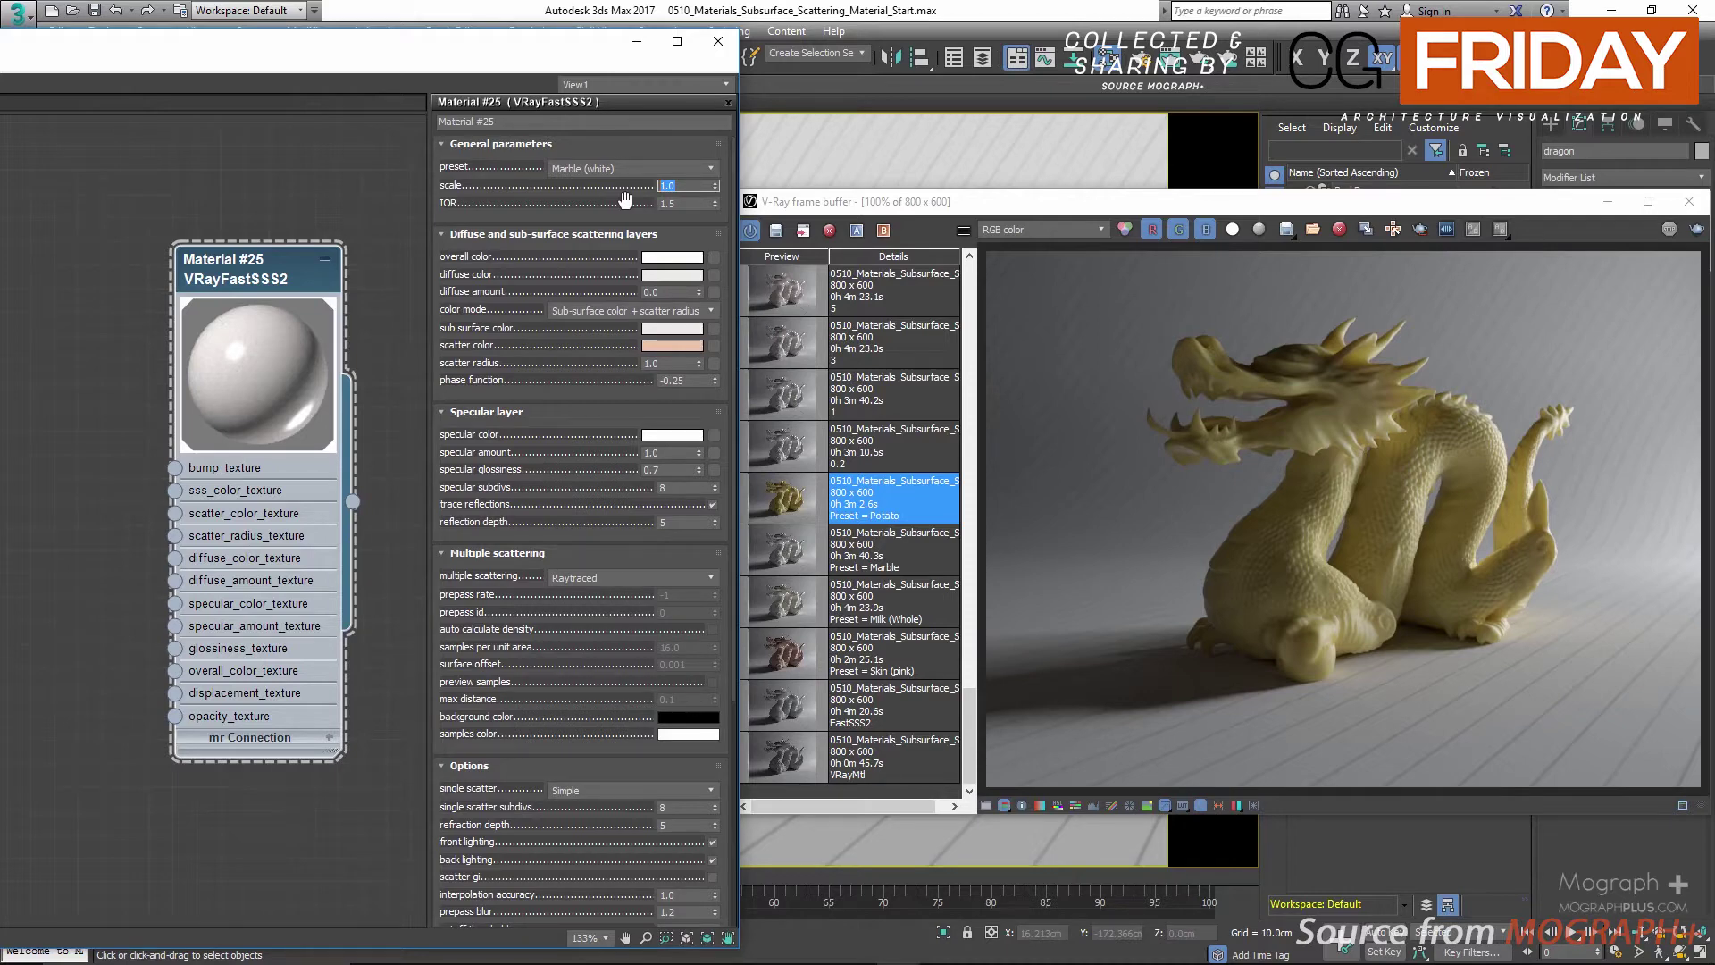
scroll(825, 520, "up", 3)
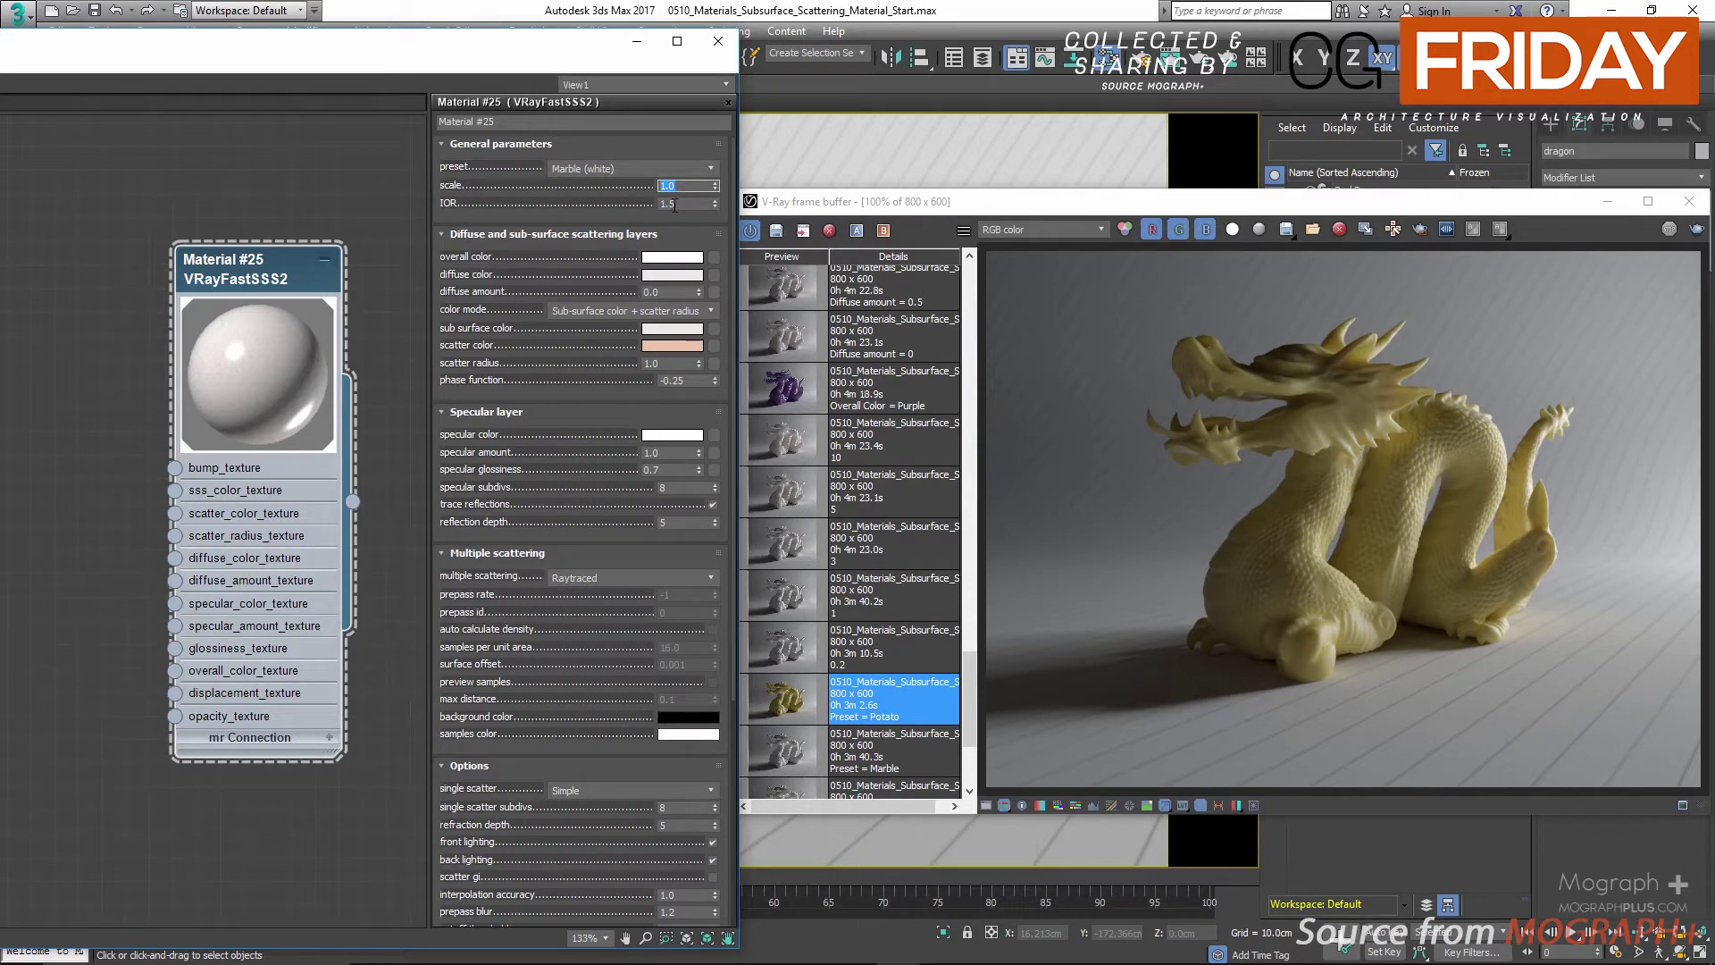
left_click_drag(623, 198, 623, 220)
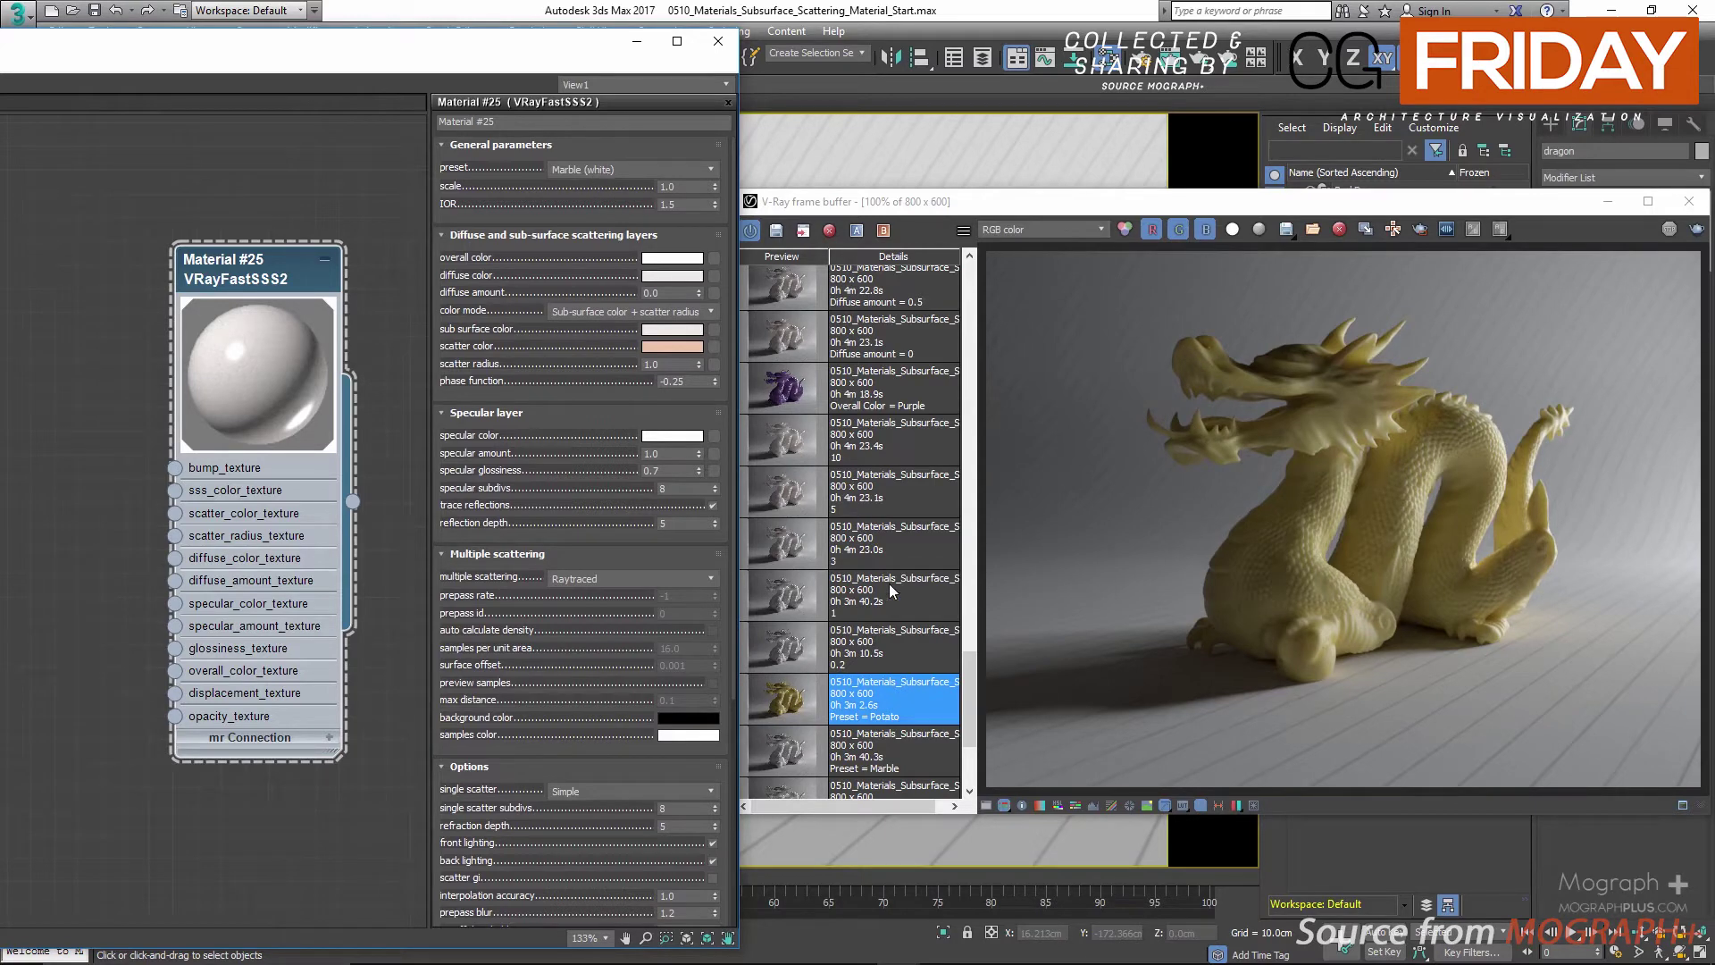
left_click(904, 650)
double_click(690, 188)
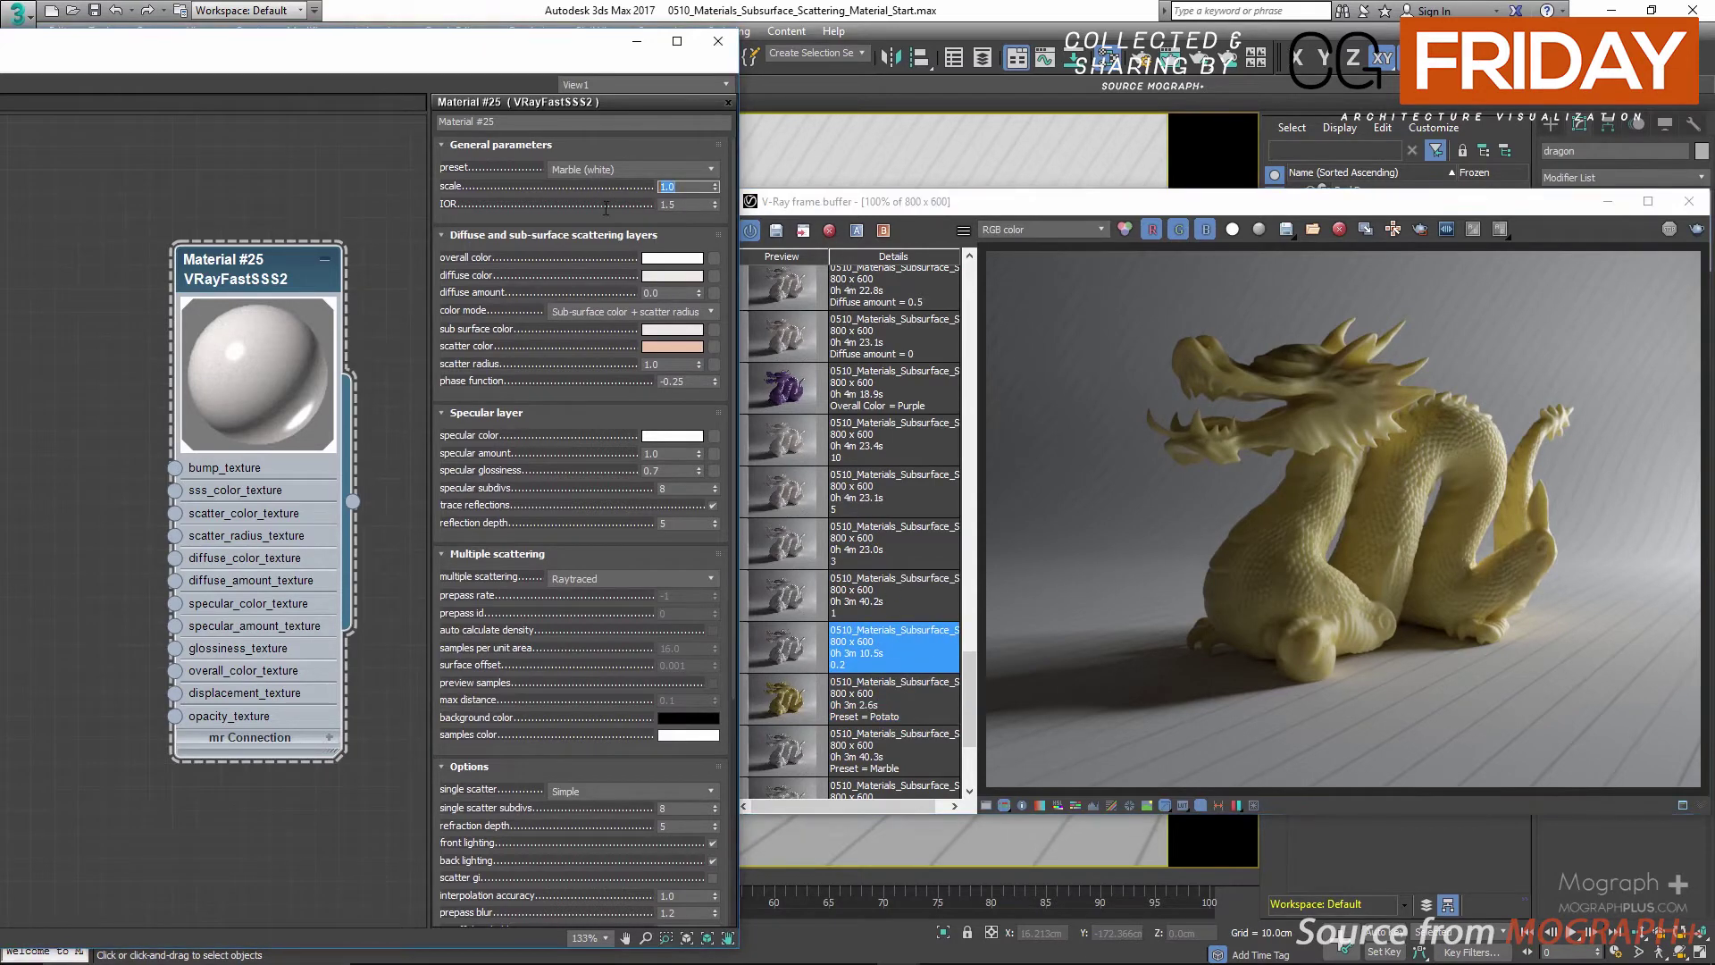
type("0.2")
key("Return")
Set the material's scale to 1 and show the saved render for scale 1
left_click(881, 603)
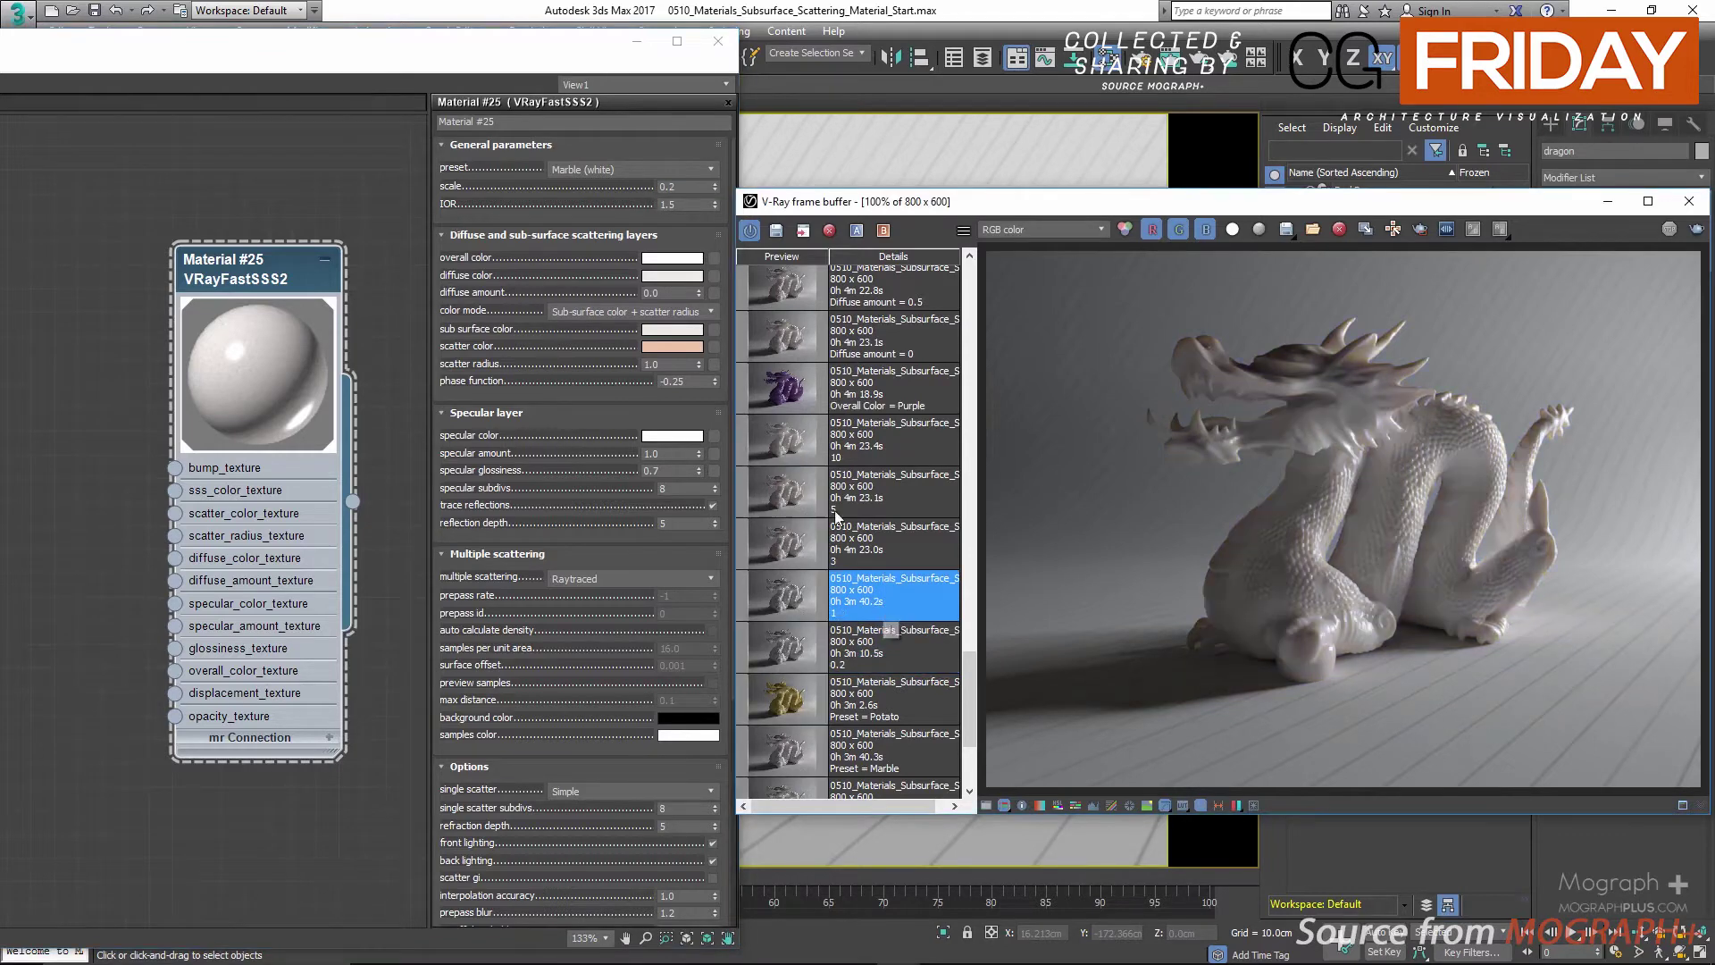
double_click(688, 188)
type("1")
key("Return")
left_click(915, 616)
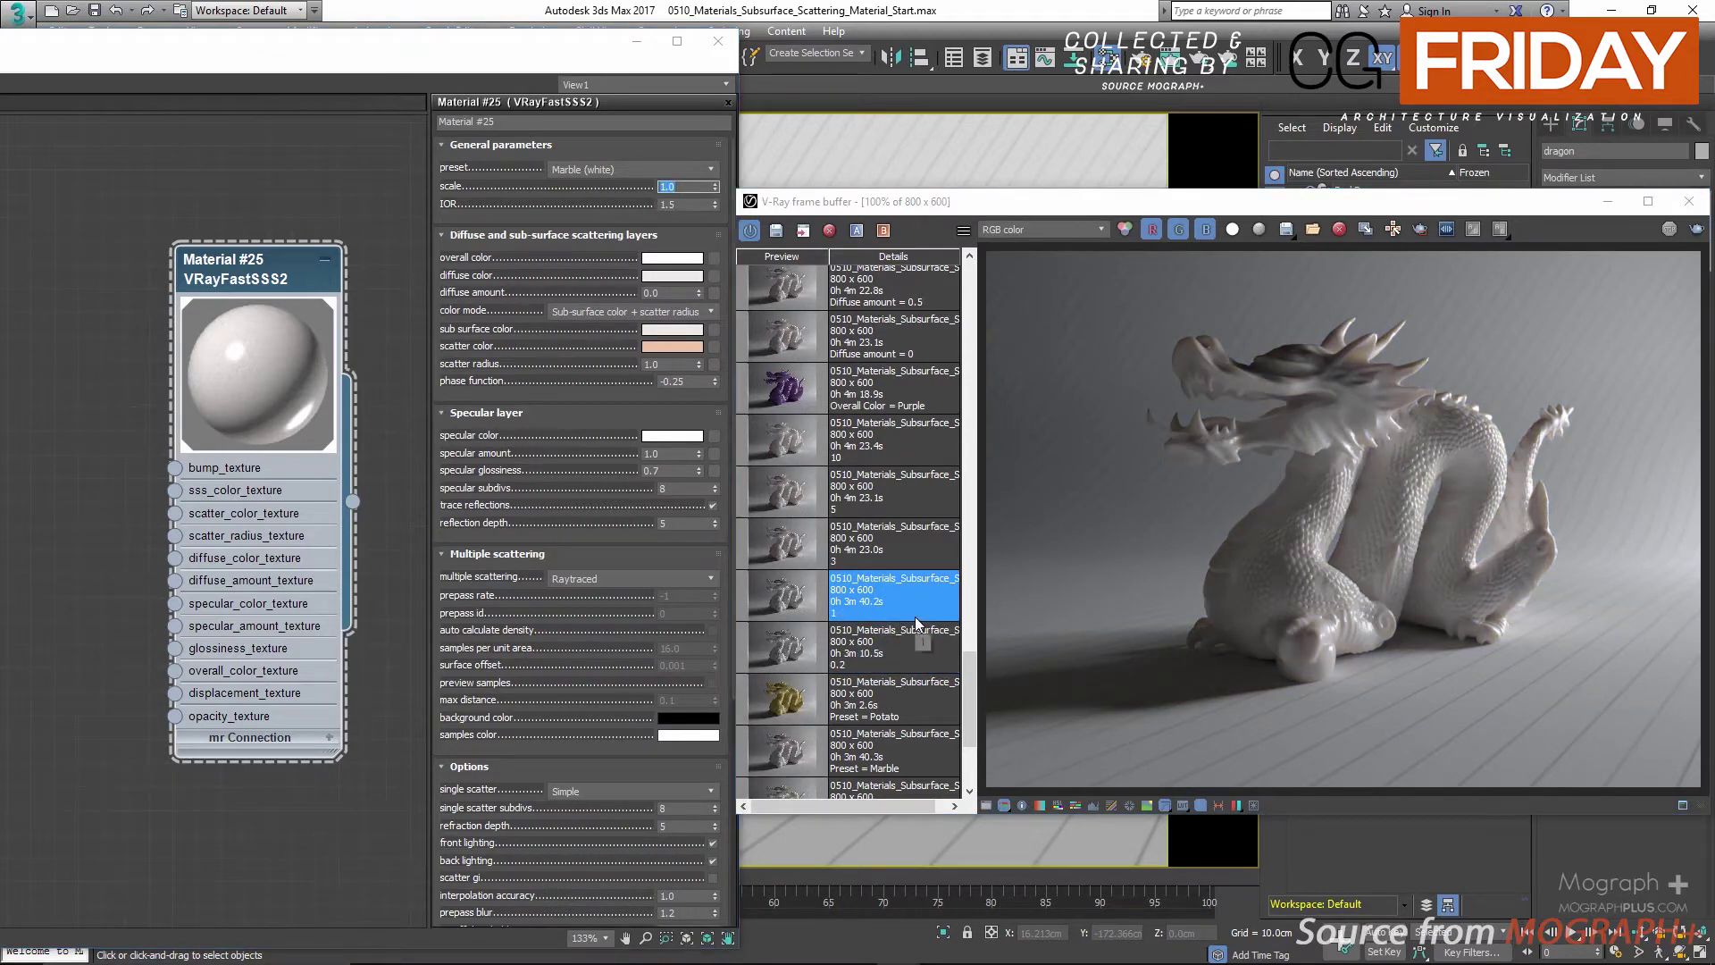
Load the saved render for scale 3 and set the material's scale to 3
left_click(908, 538)
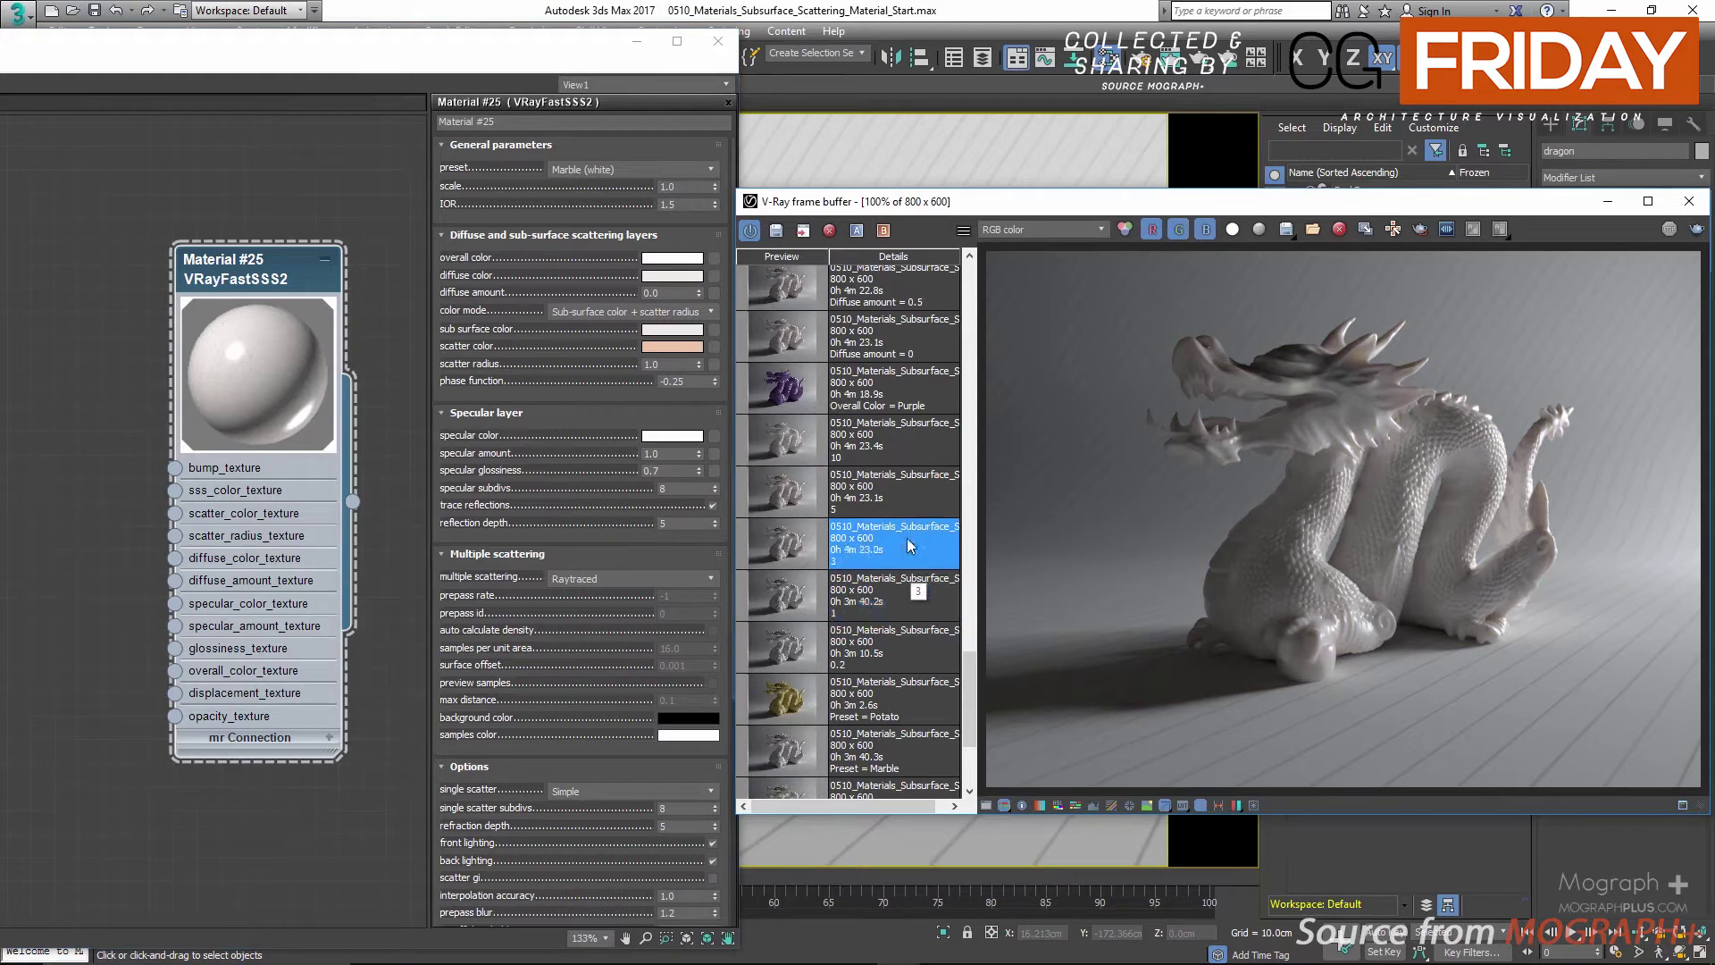
left_click(603, 186)
type("3")
key("Return")
Set the material's scale to 5 and load the matching saved render
type("5")
key("Return")
left_click(885, 502)
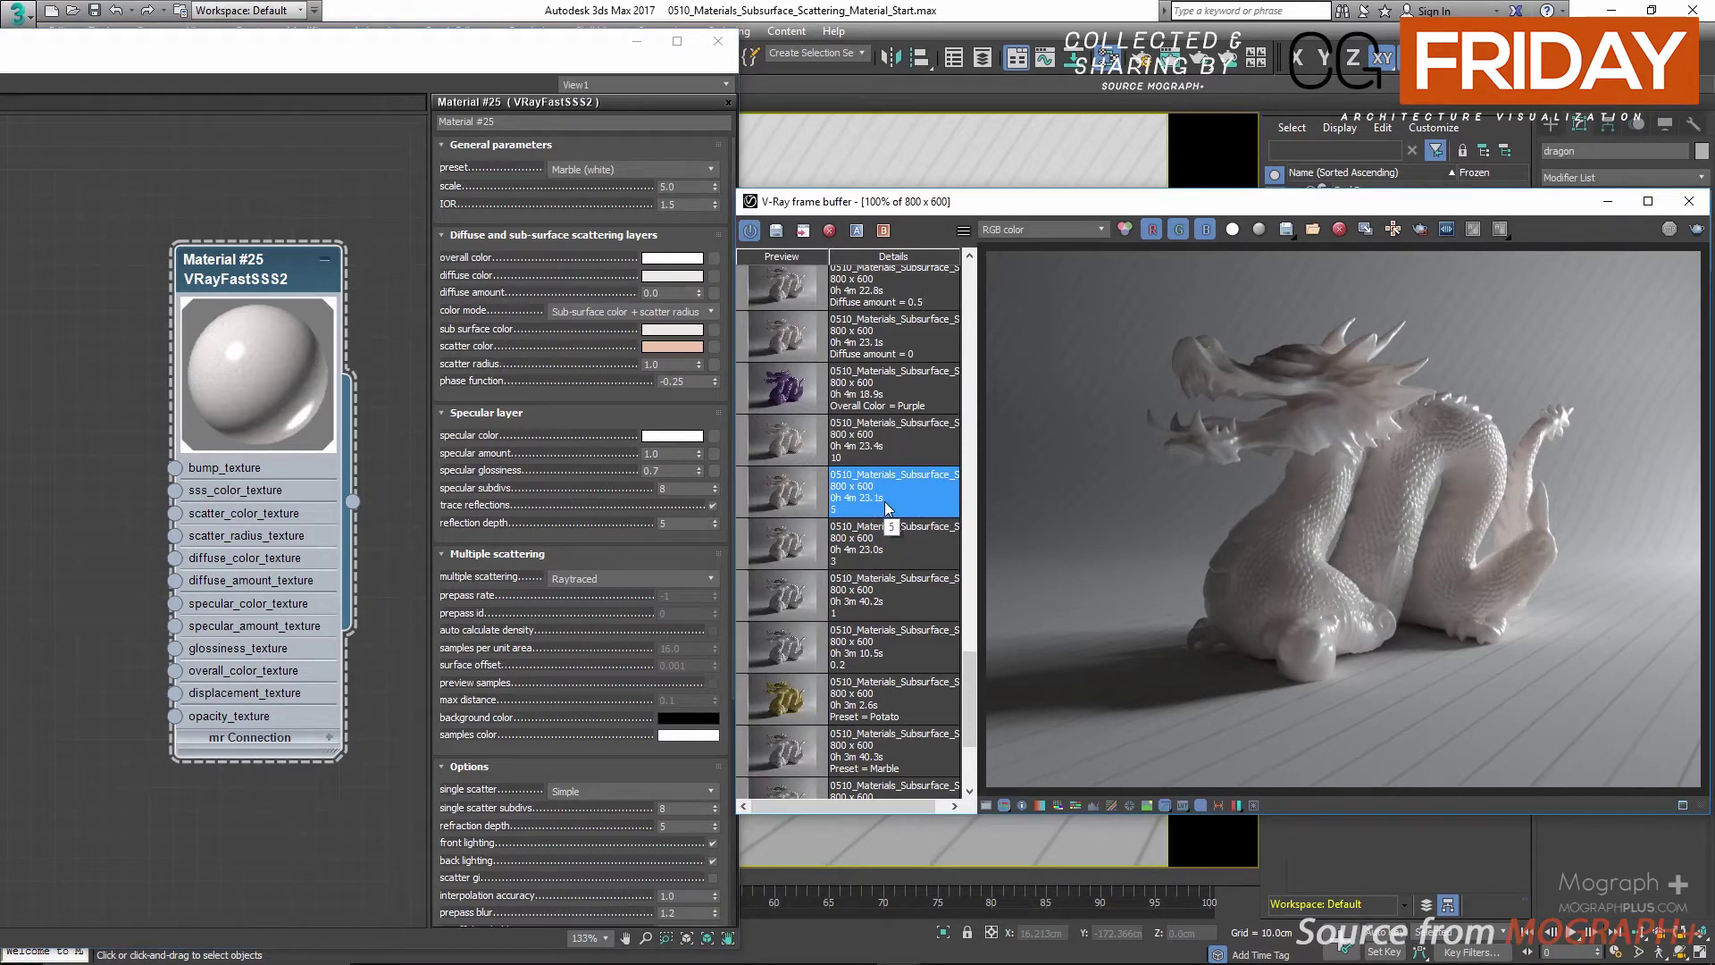
Set the material's scale to 10 and load the saved render for scale 10
left_click(683, 186)
type("10")
key("Return")
left_click(870, 448)
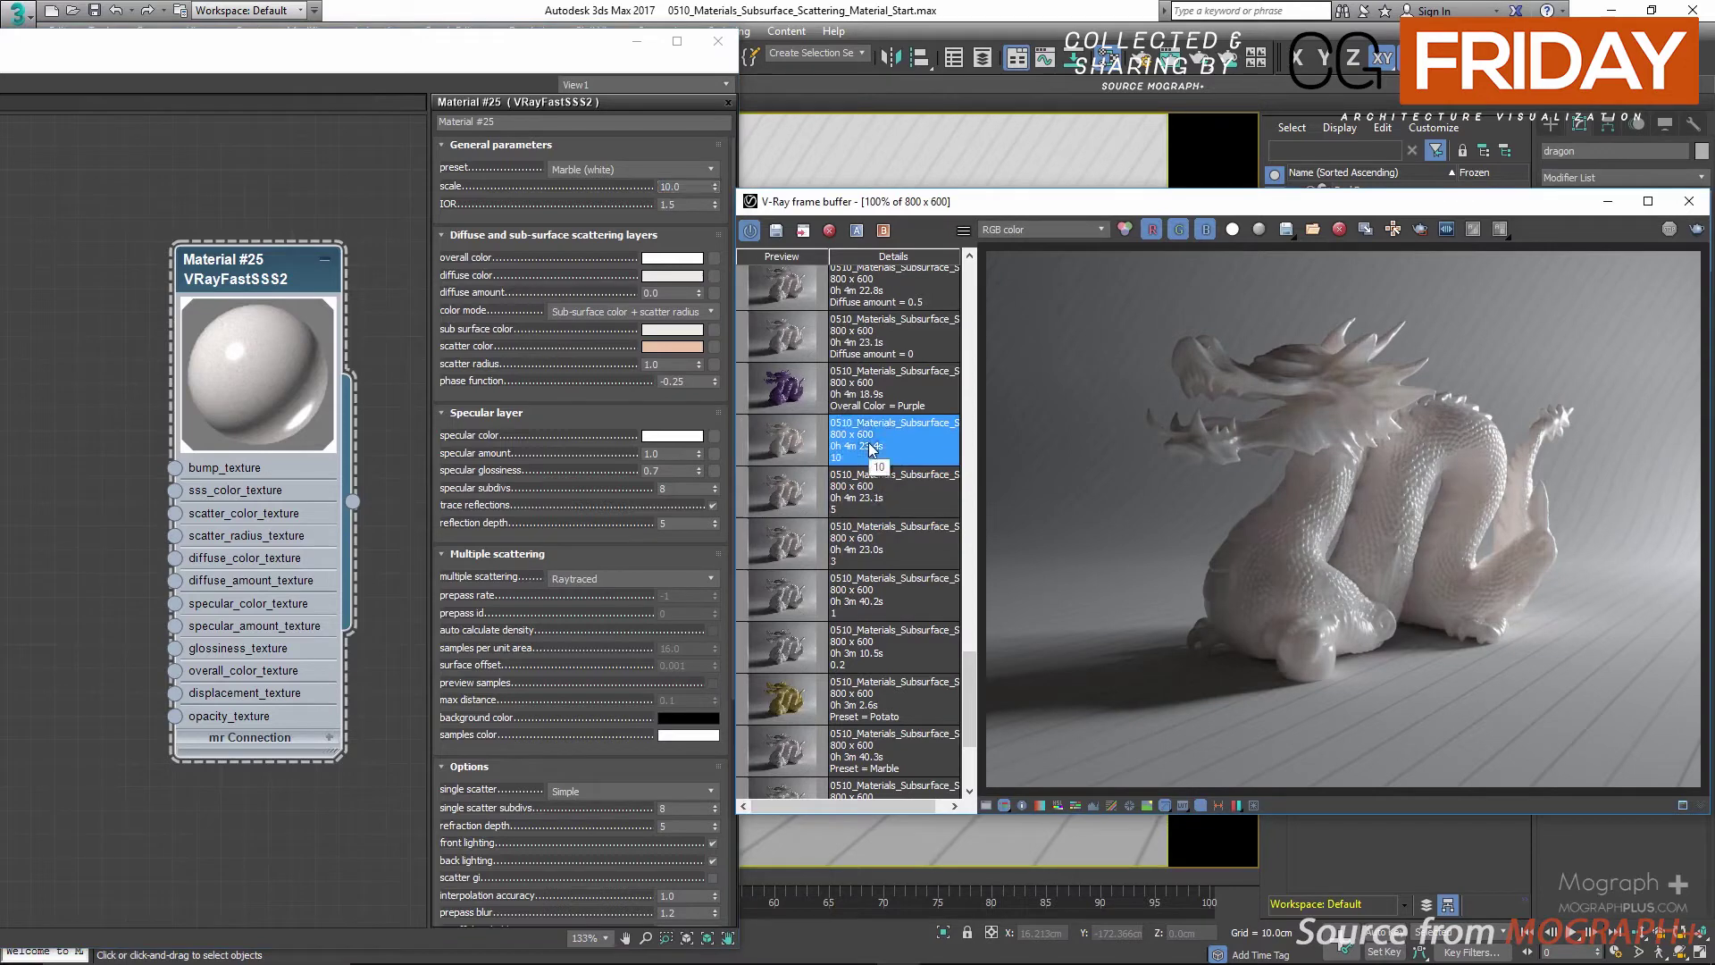
Compare the saved dragon renders for scale 0.2, 1, 3, 5 and 10, going through the series twice
left_click(897, 648)
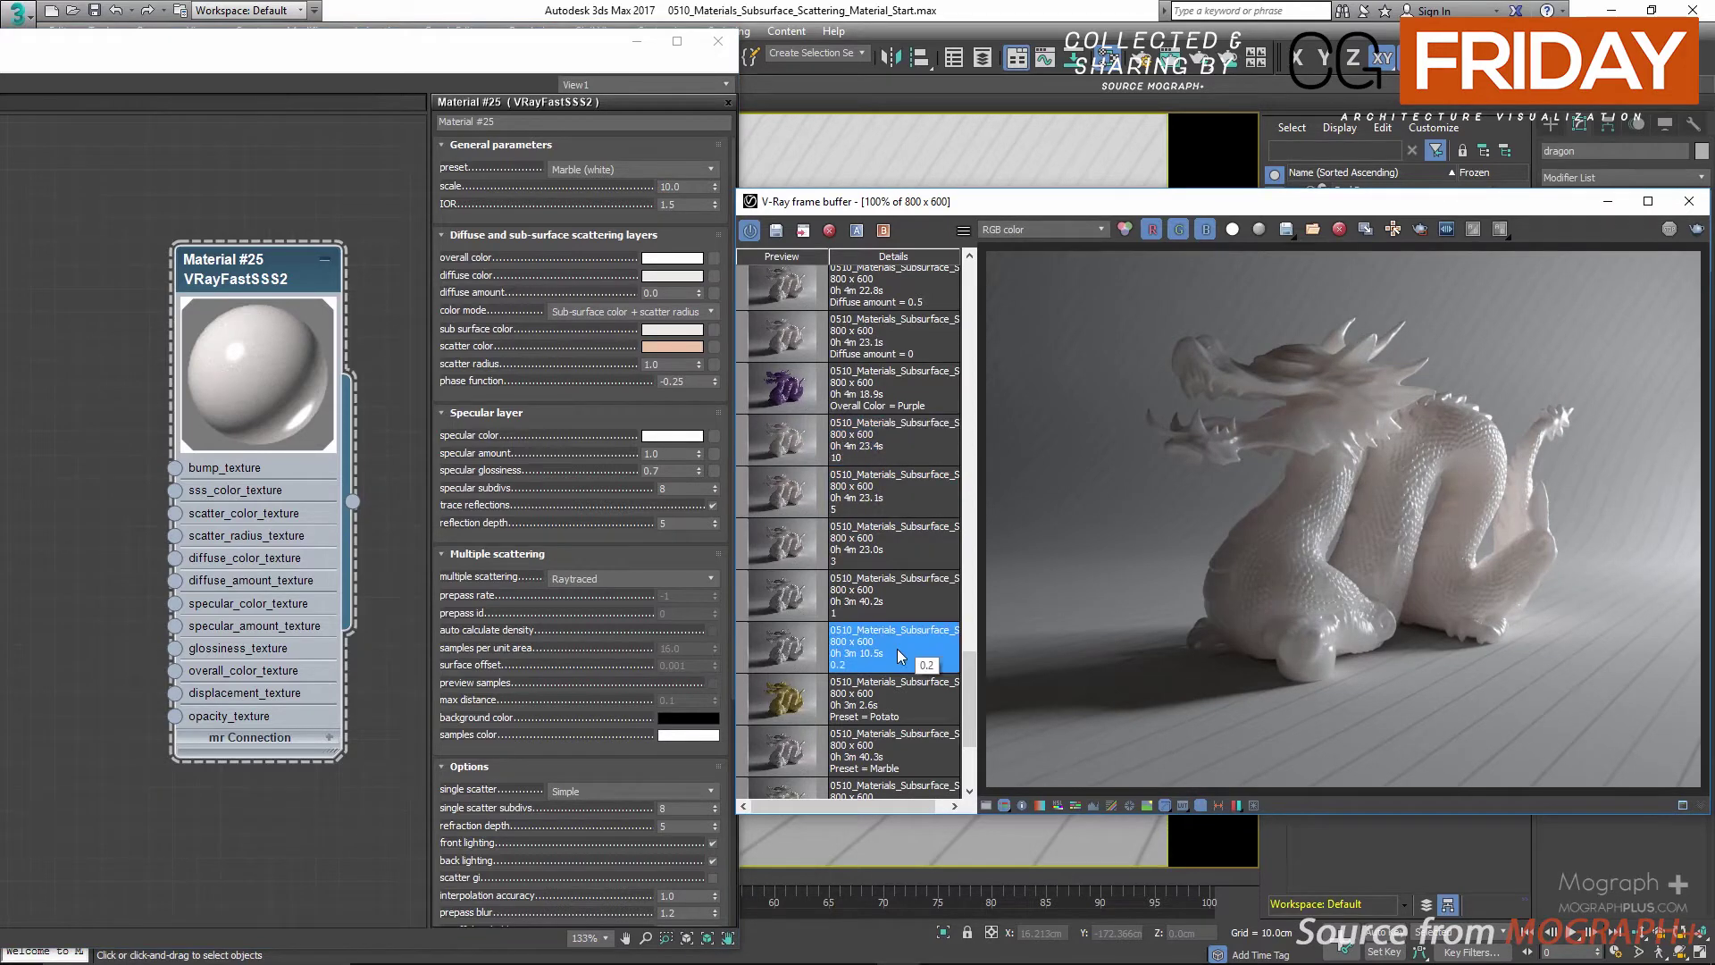
left_click(891, 603)
left_click(891, 553)
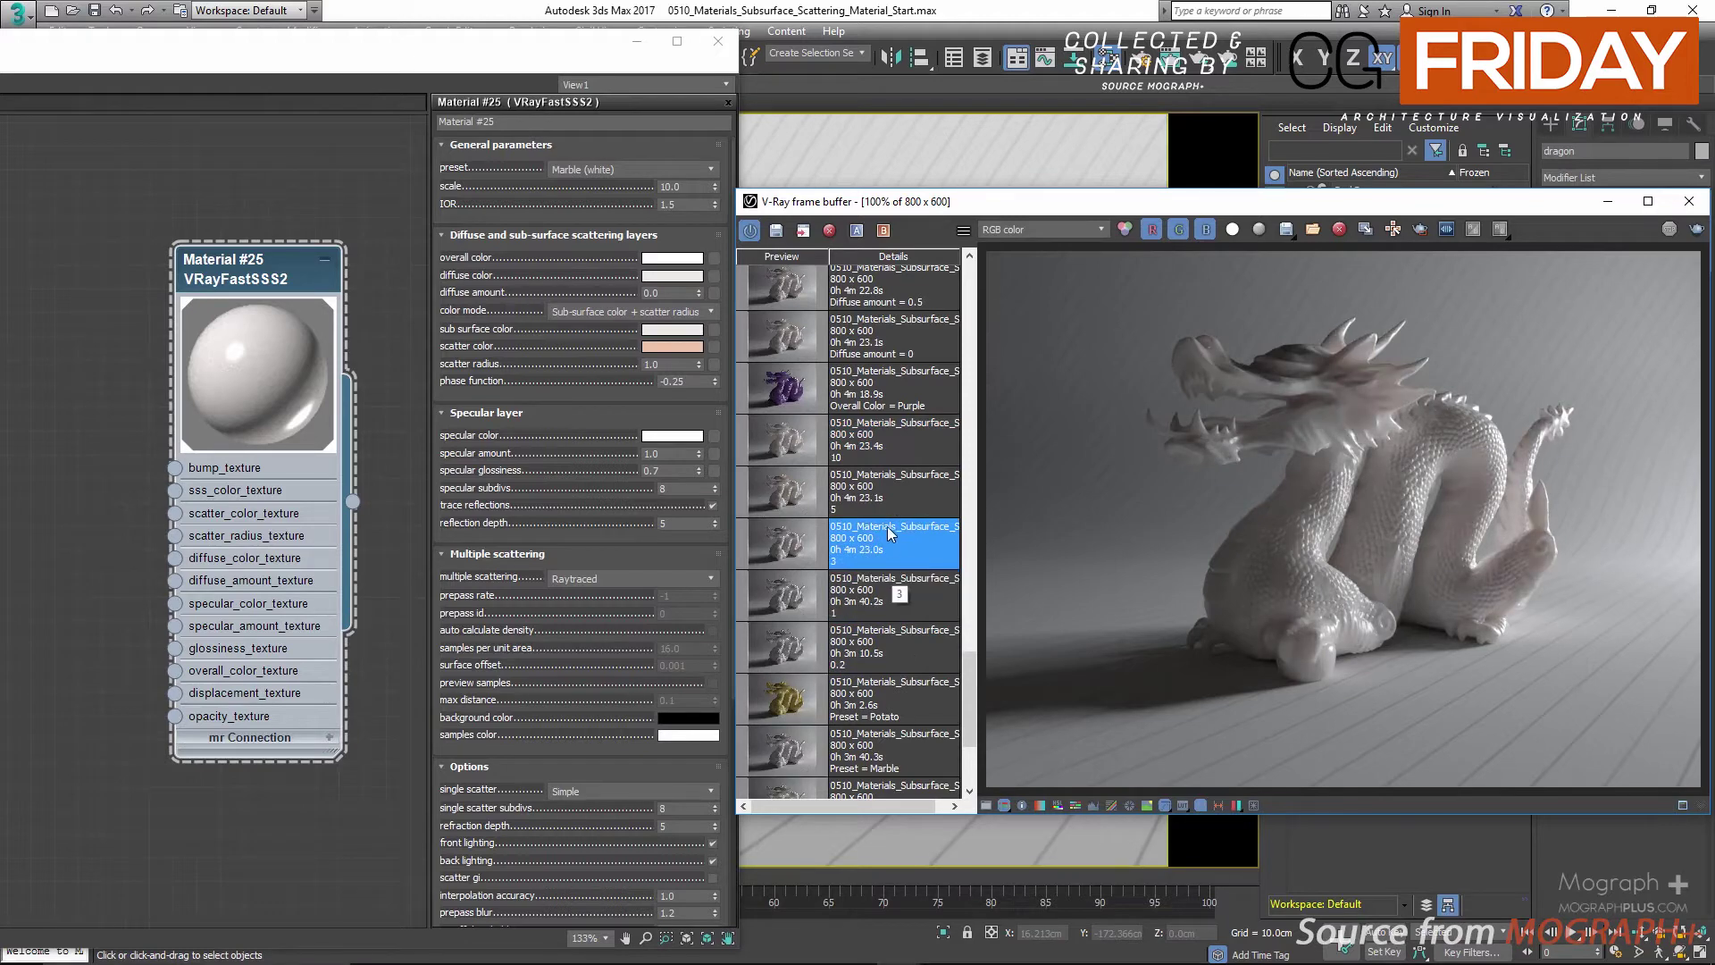
left_click(885, 501)
left_click(883, 447)
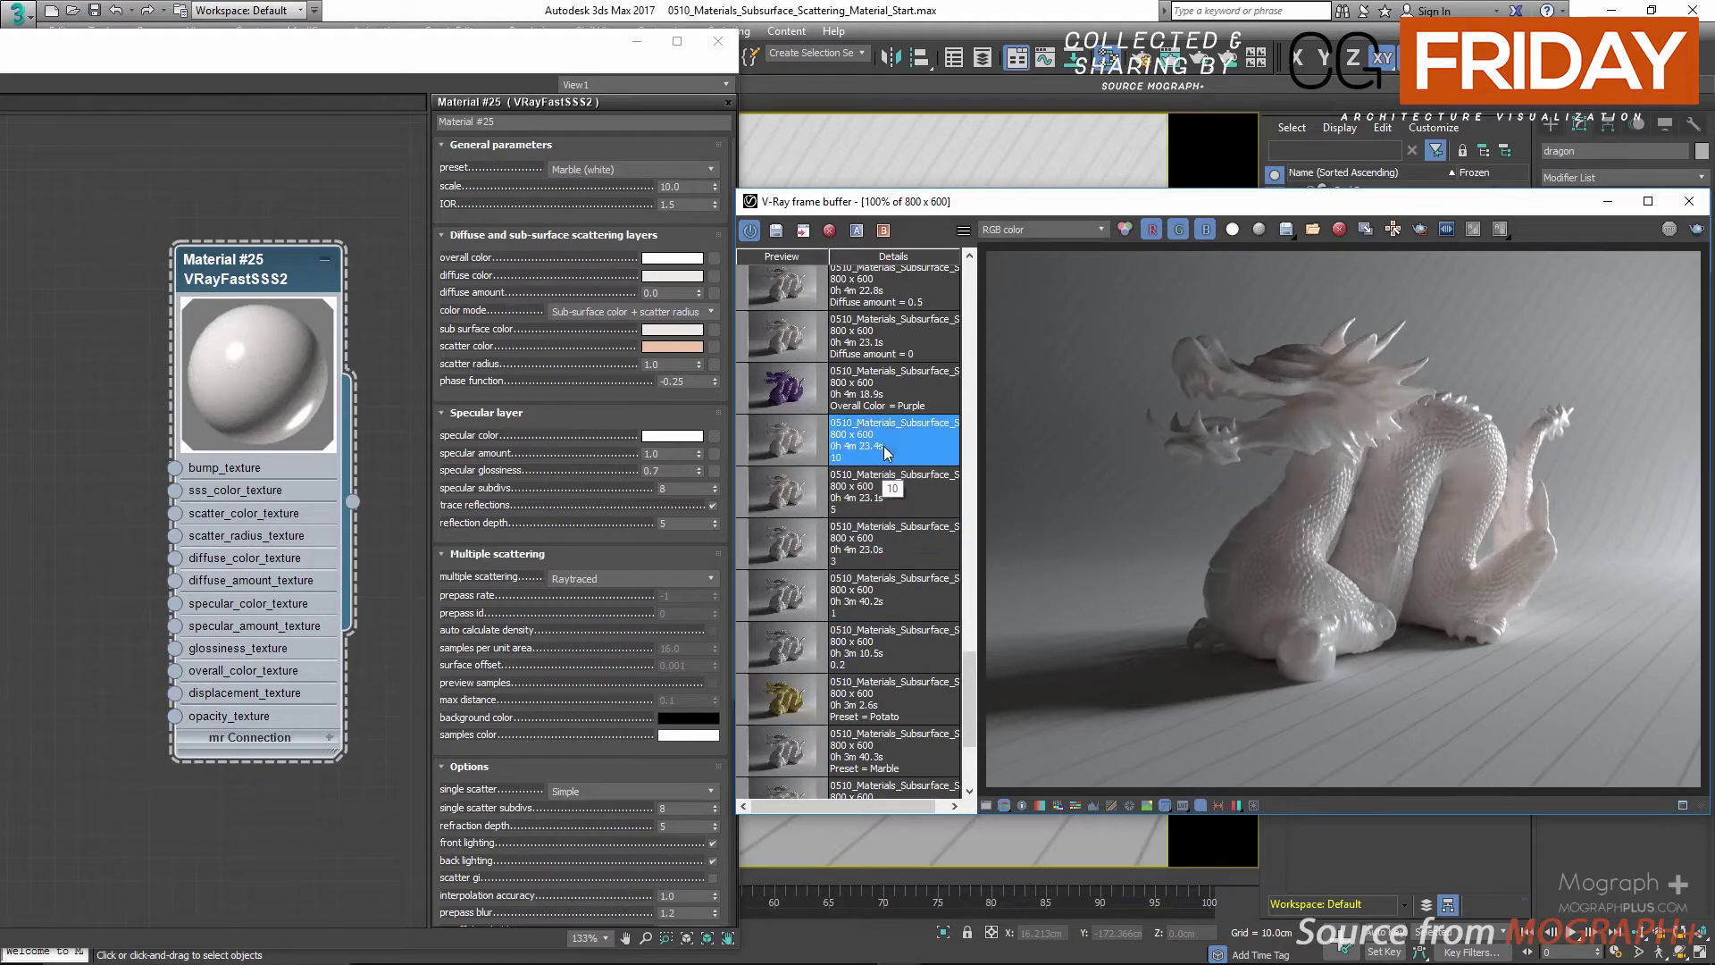
left_click(872, 654)
left_click(874, 607)
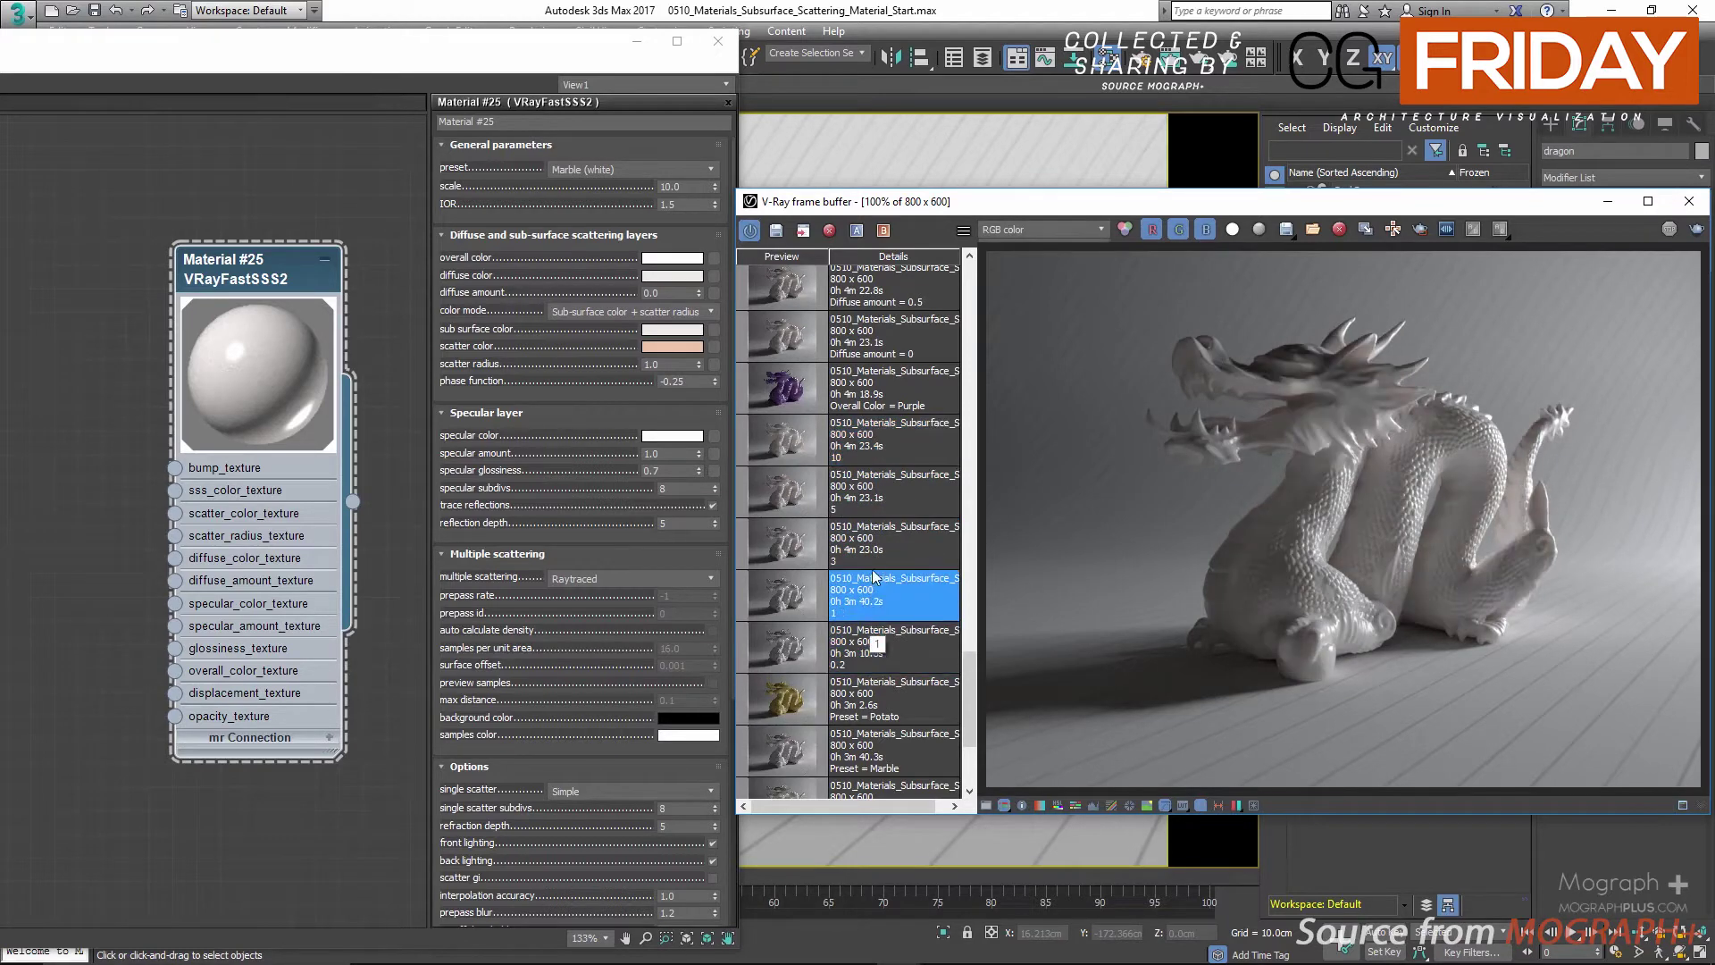
left_click(879, 556)
left_click(882, 504)
left_click(878, 452)
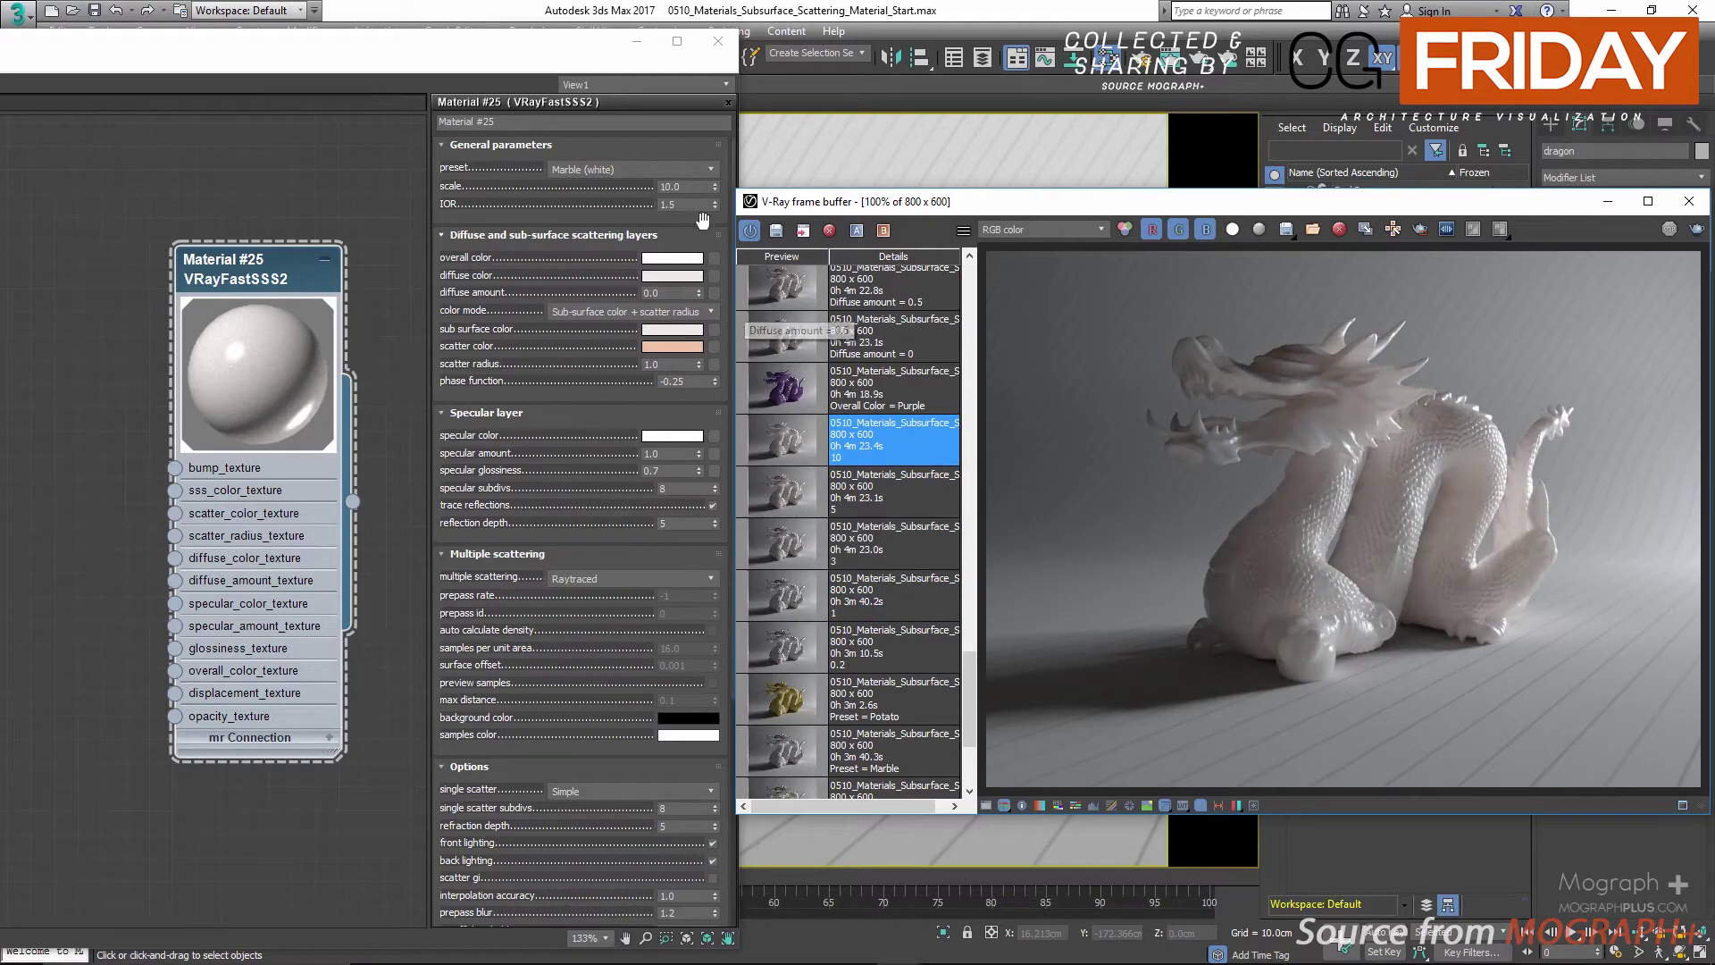
Set the material's scale to 5
double_click(688, 190)
type("5")
key("Return")
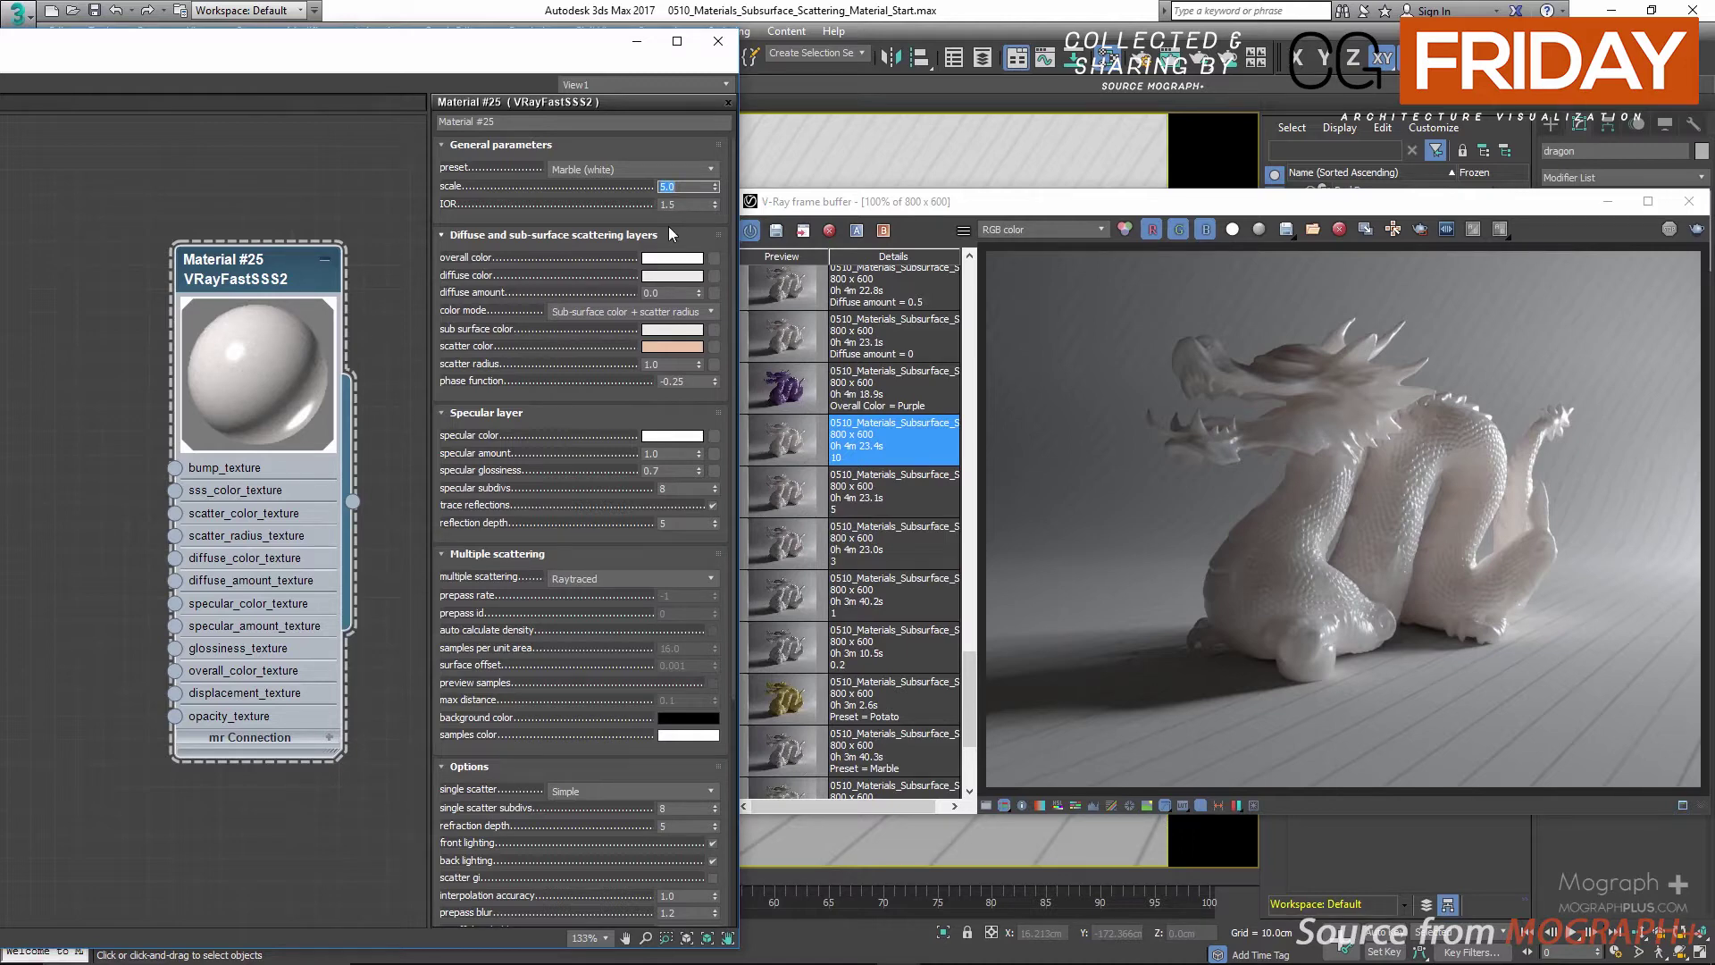
left_click(682, 205)
key("Return")
Try a strongly saturated pink as the material's overall color by adjusting its hue and saturation
left_click(665, 259)
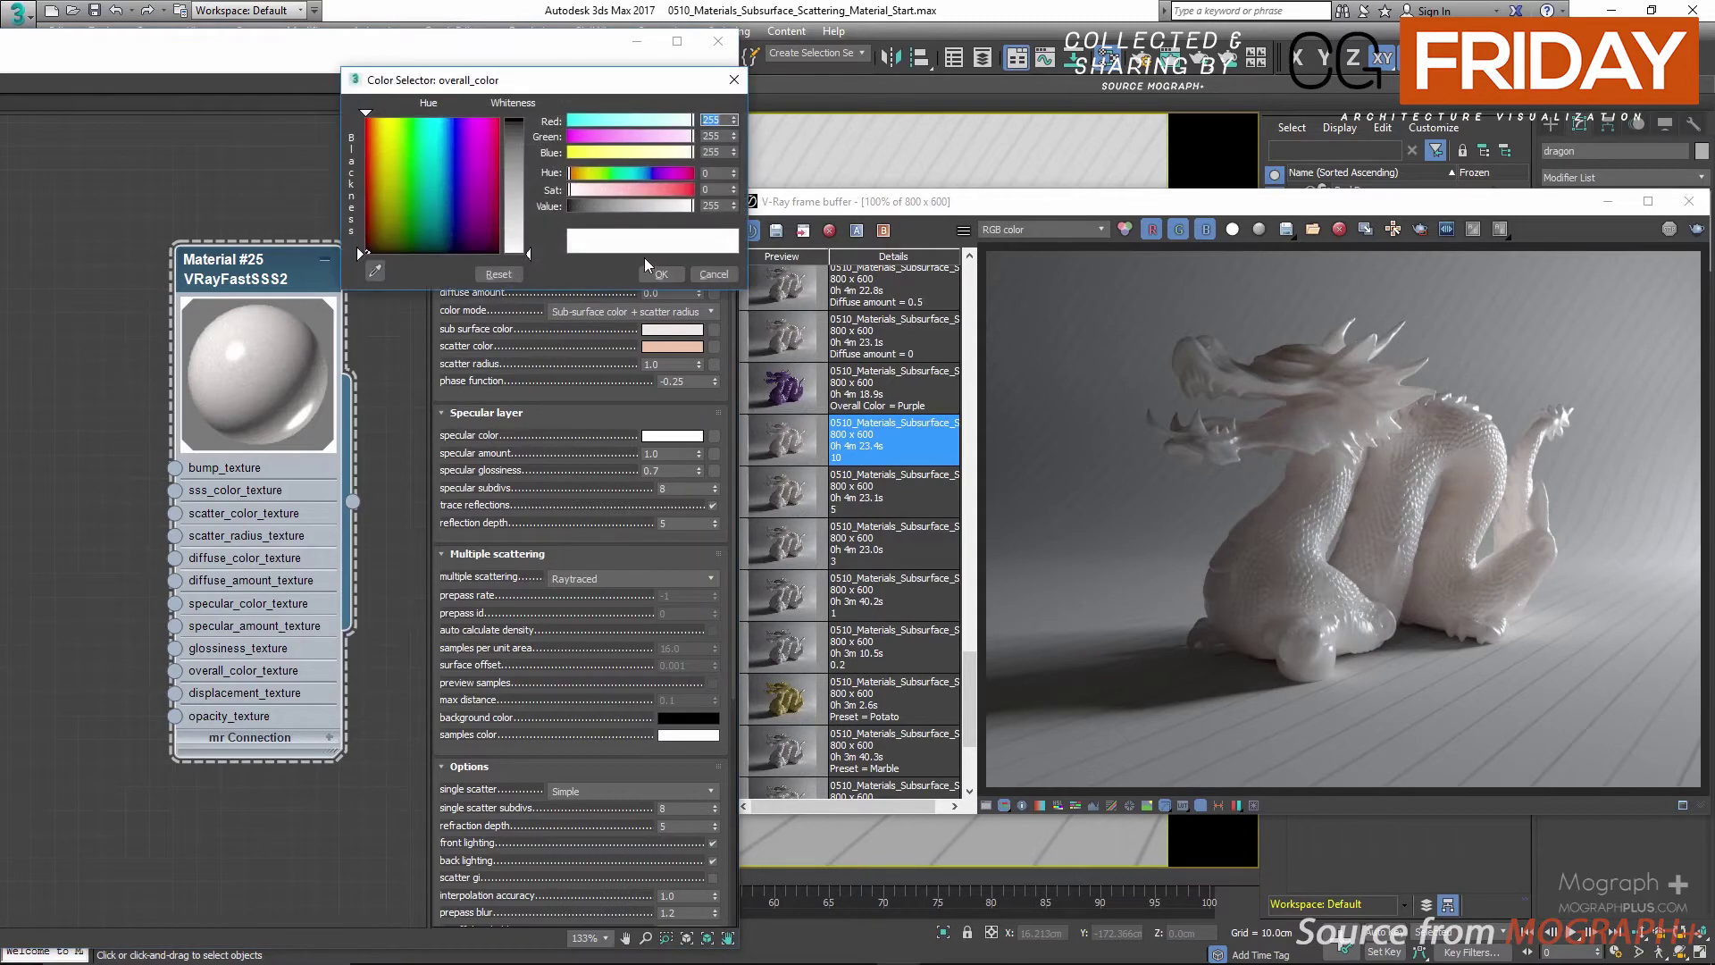
left_click_drag(720, 276, 681, 199)
left_click(679, 189)
left_click(676, 171)
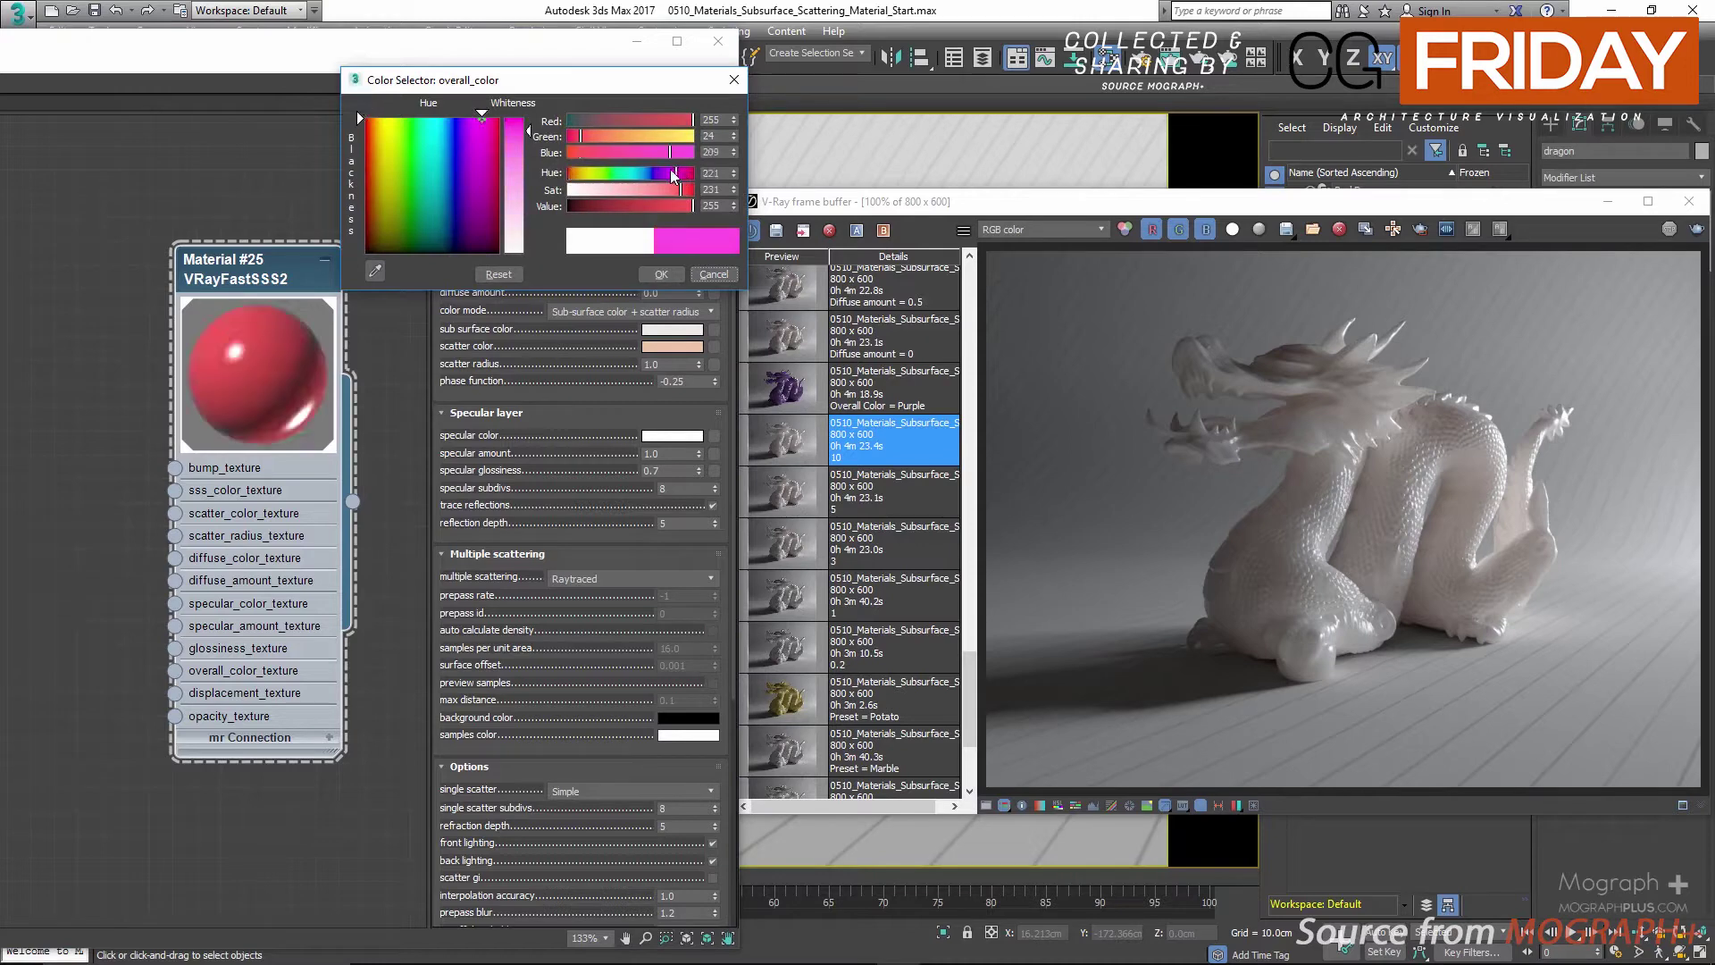
left_click(615, 151)
left_click(578, 152)
left_click(678, 173)
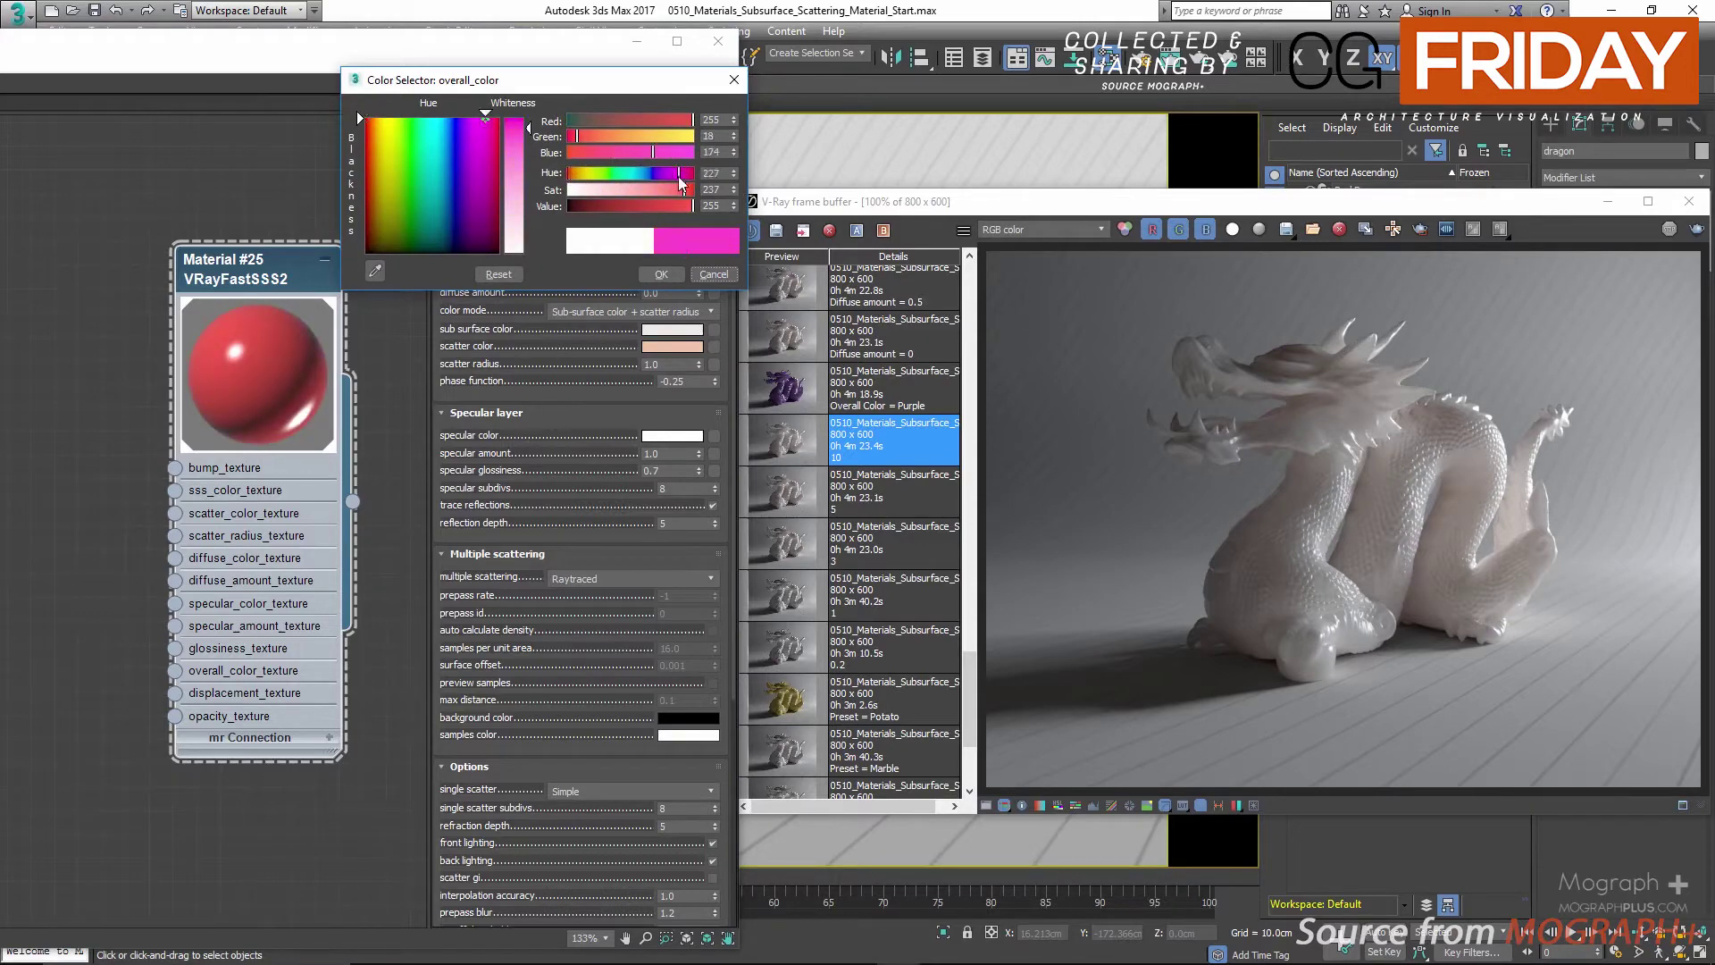
Set the overall color to red 32, green 39, blue 130 and load the saved render with the purple overall color
double_click(715, 119)
type("32")
key("Tab")
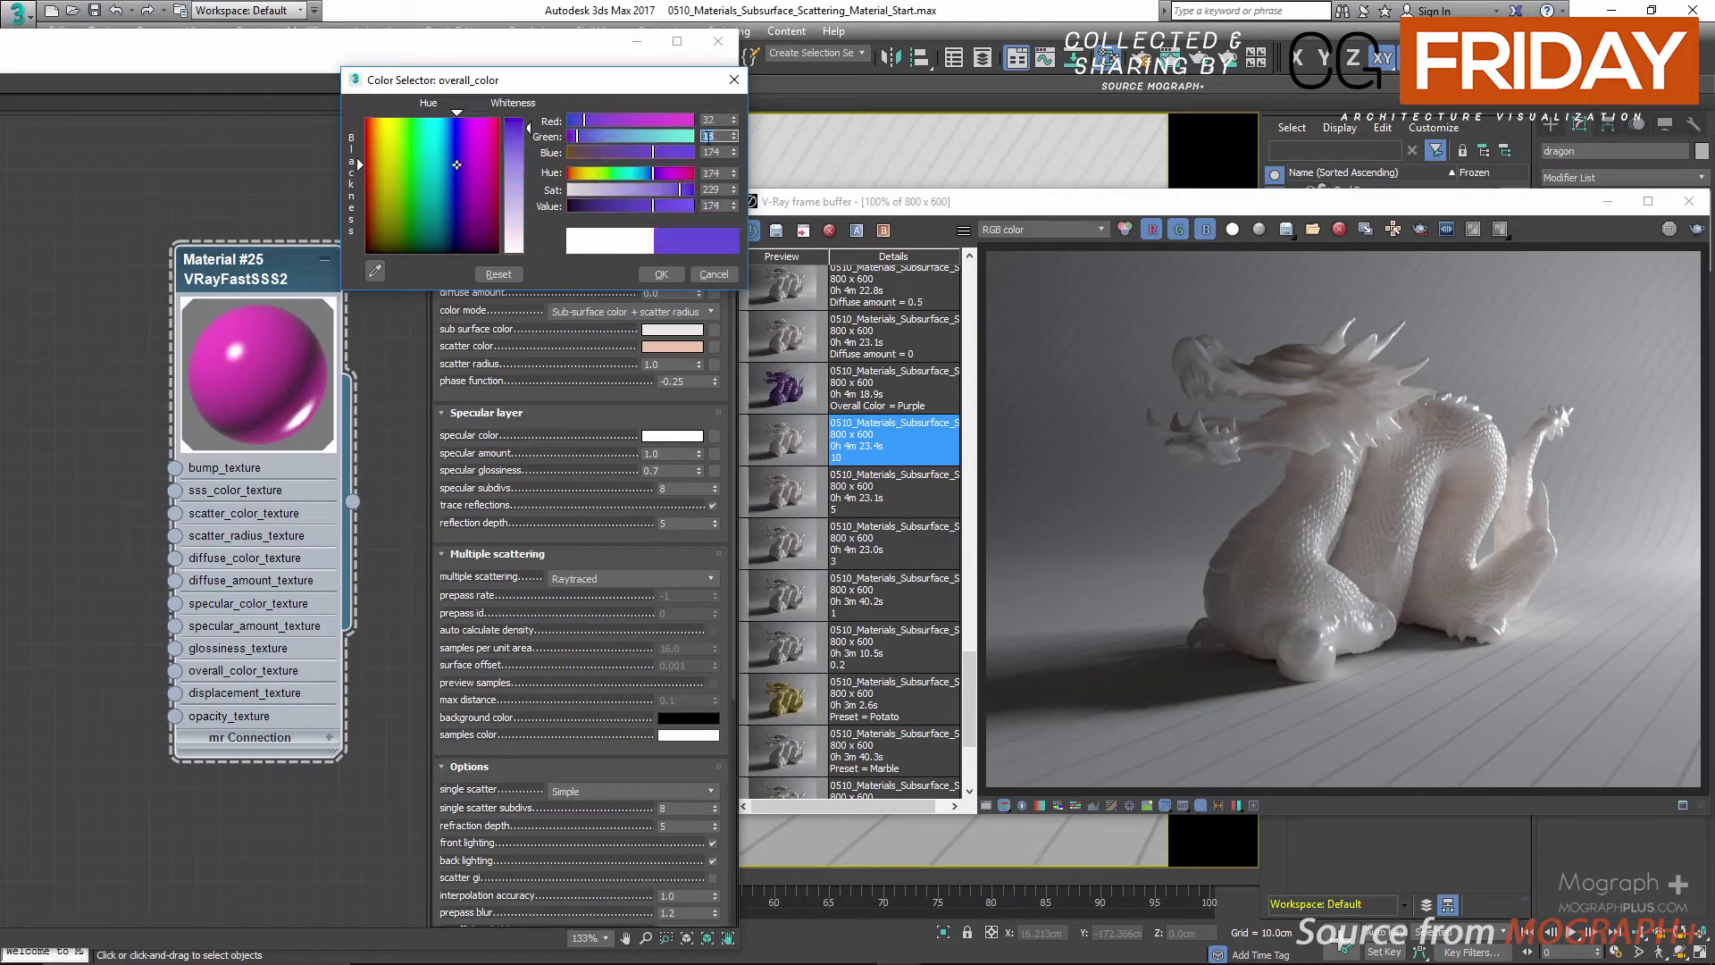
type("39")
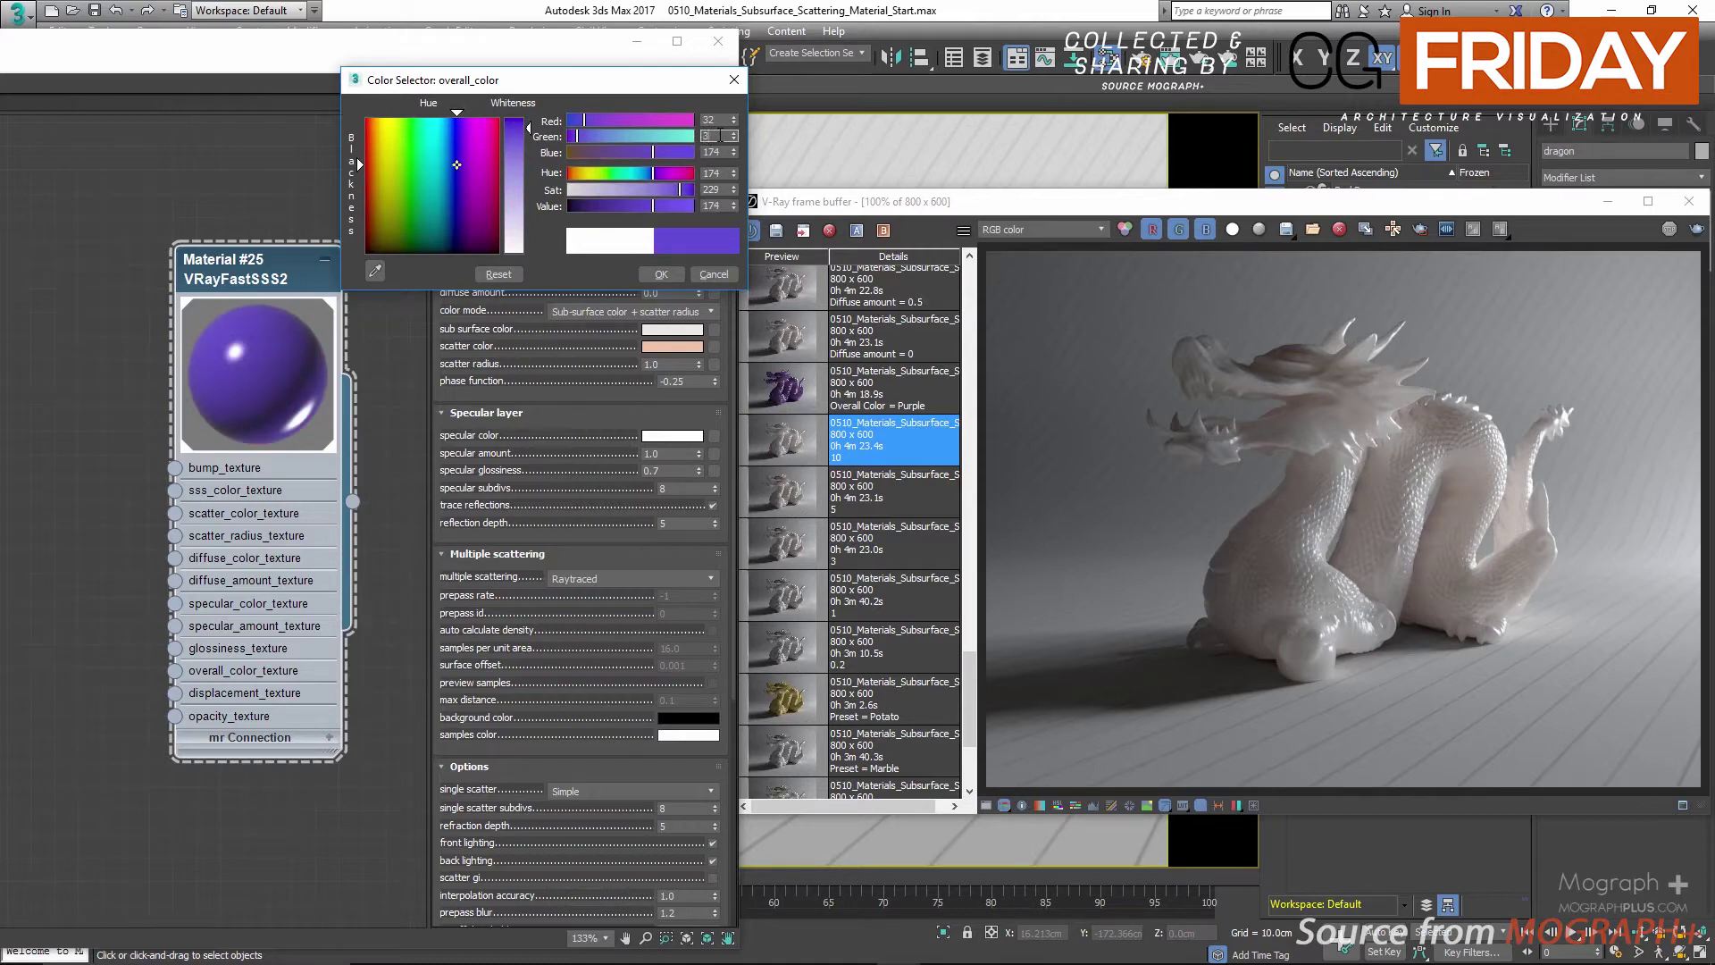
key("Tab")
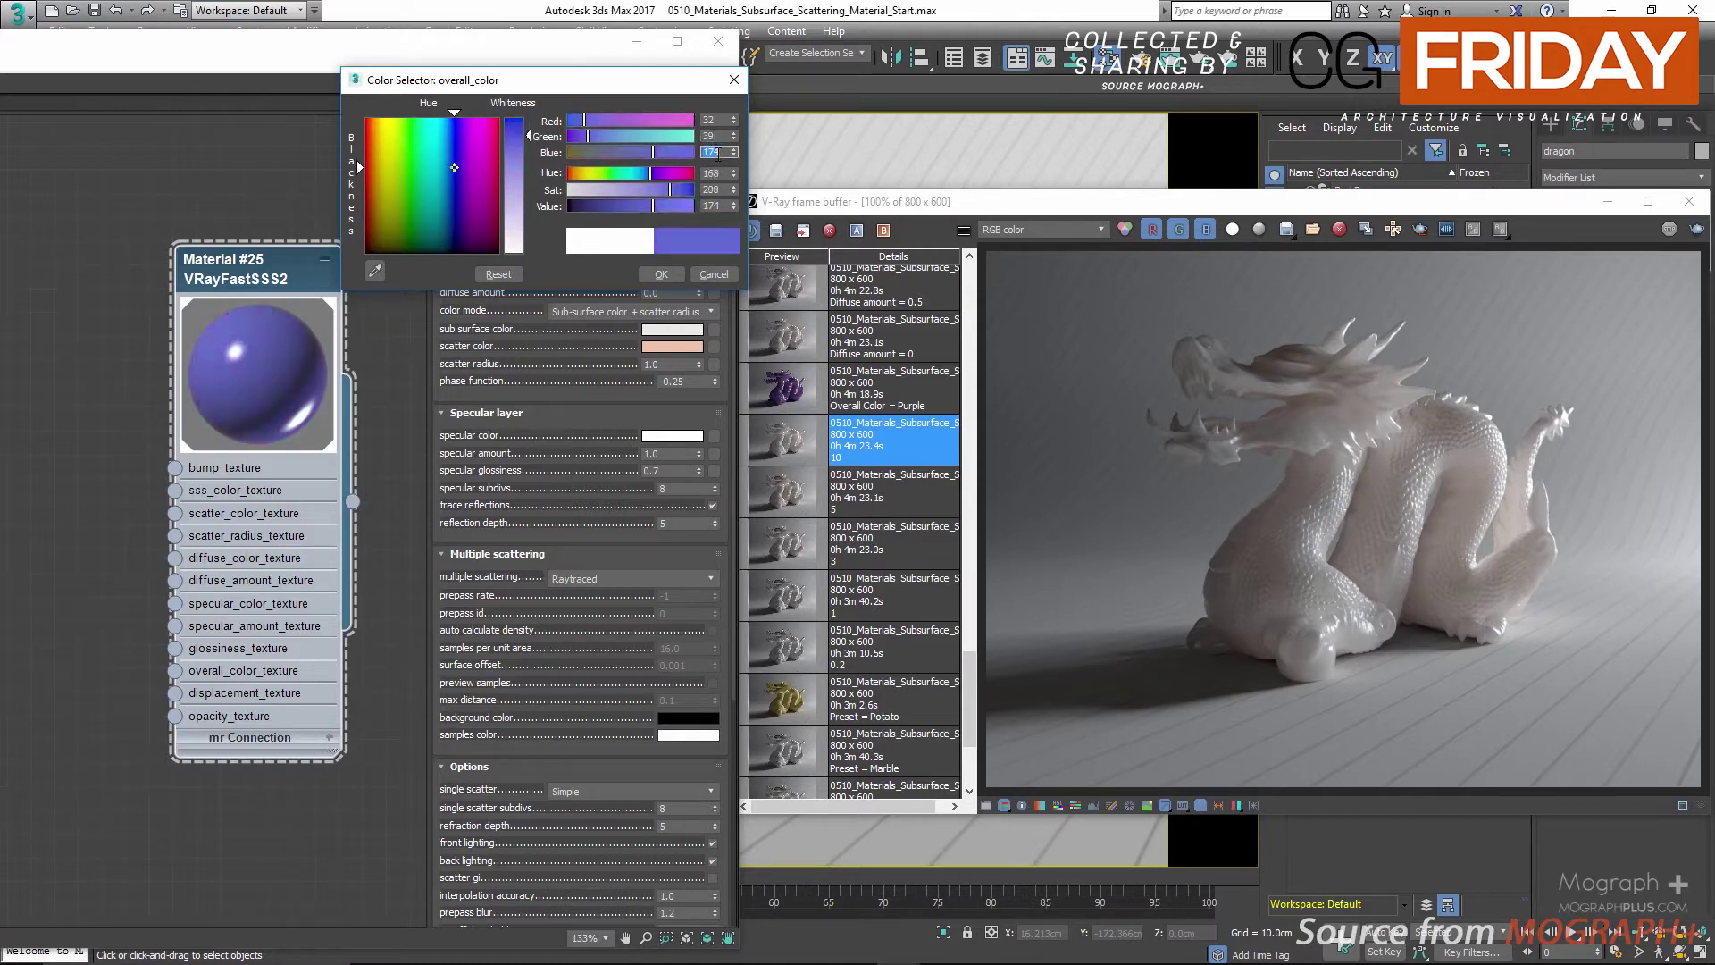
type("130")
key("shift+Tab")
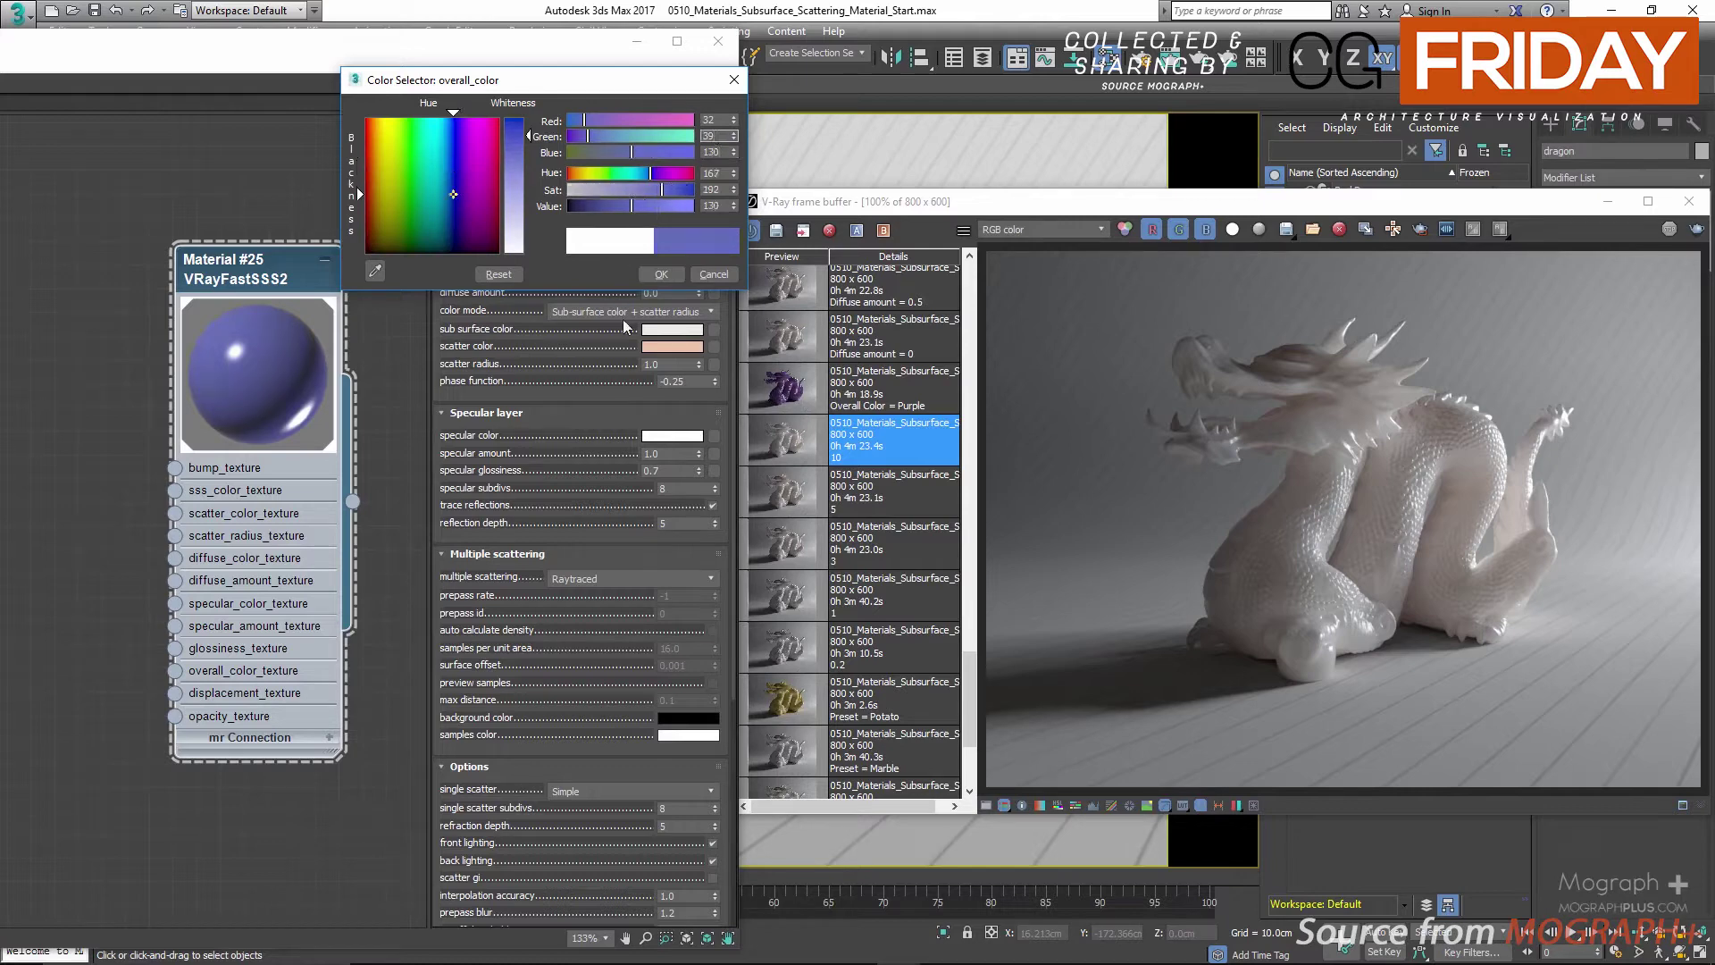
left_click(652, 275)
double_click(783, 384)
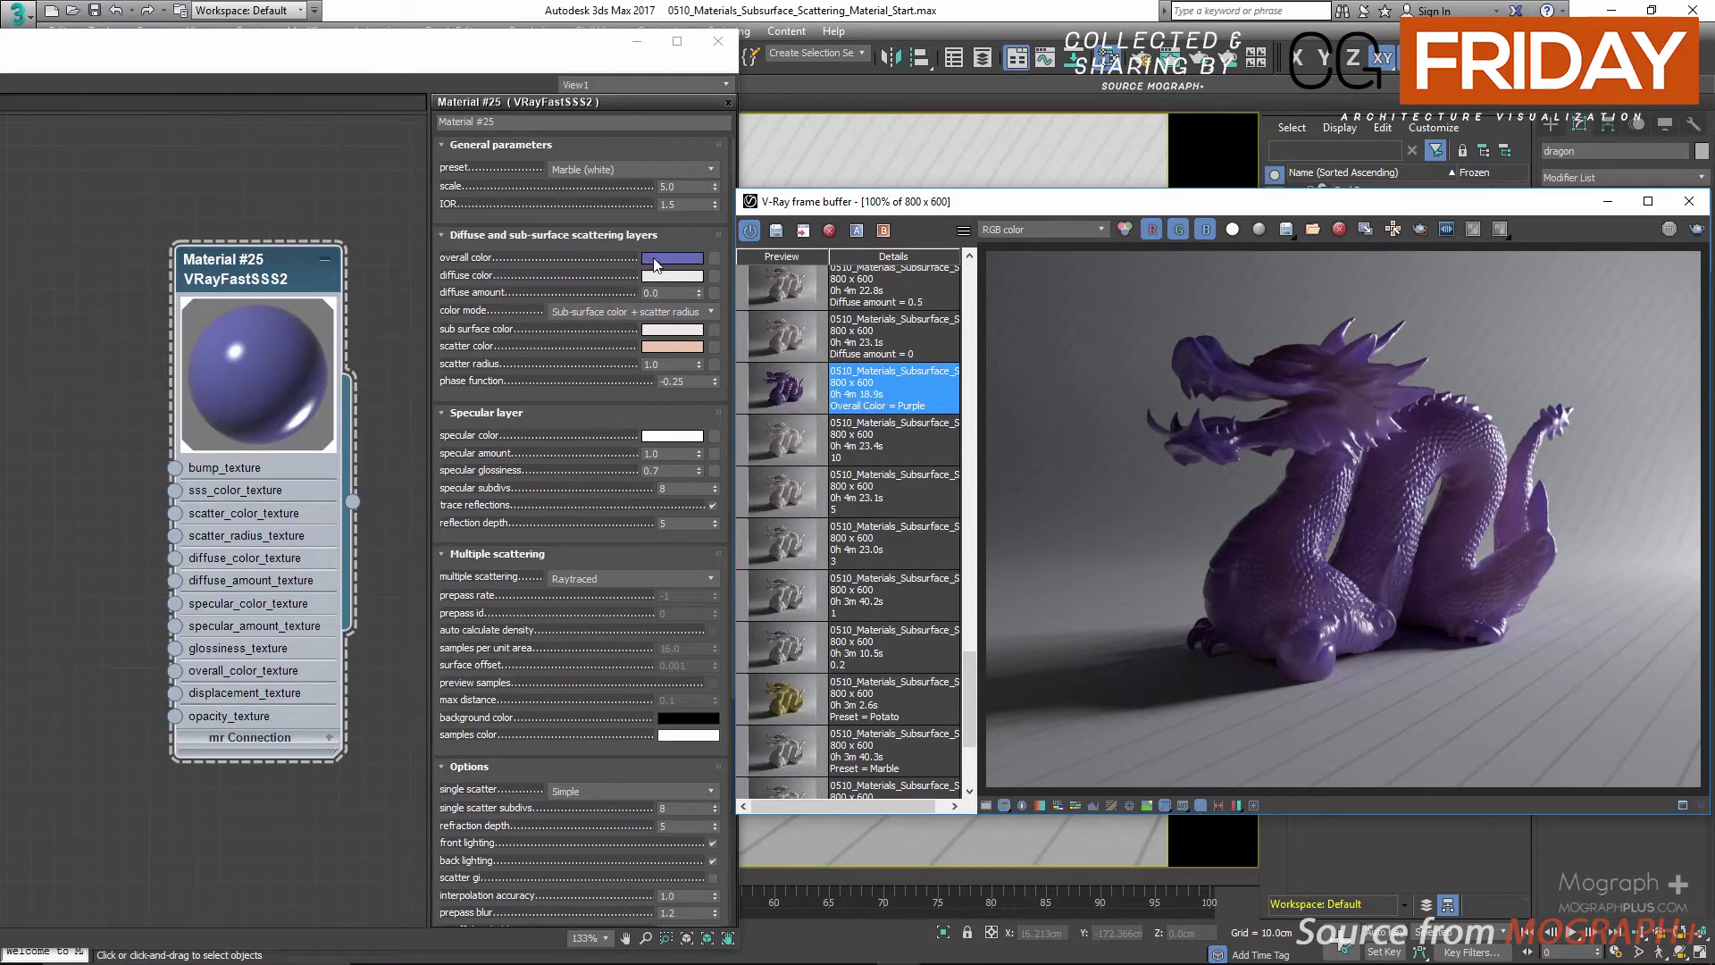
Reset the overall color to pure white with saturation 0 and value 255
left_click(657, 261)
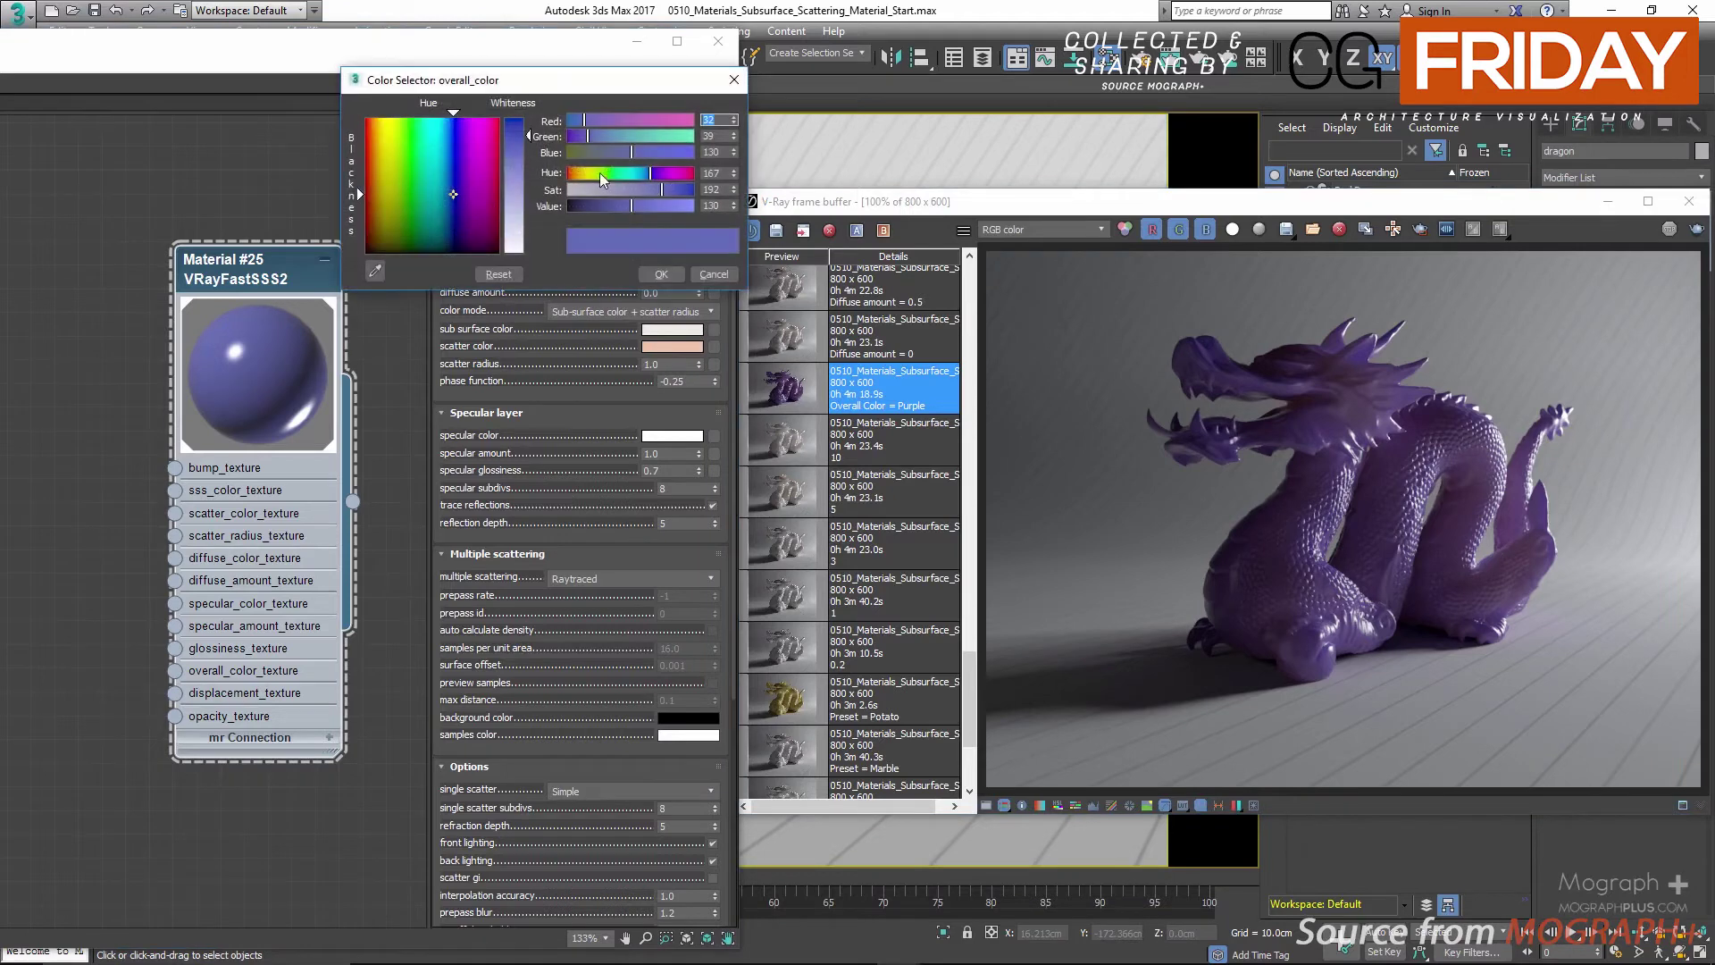
left_click_drag(582, 189, 694, 205)
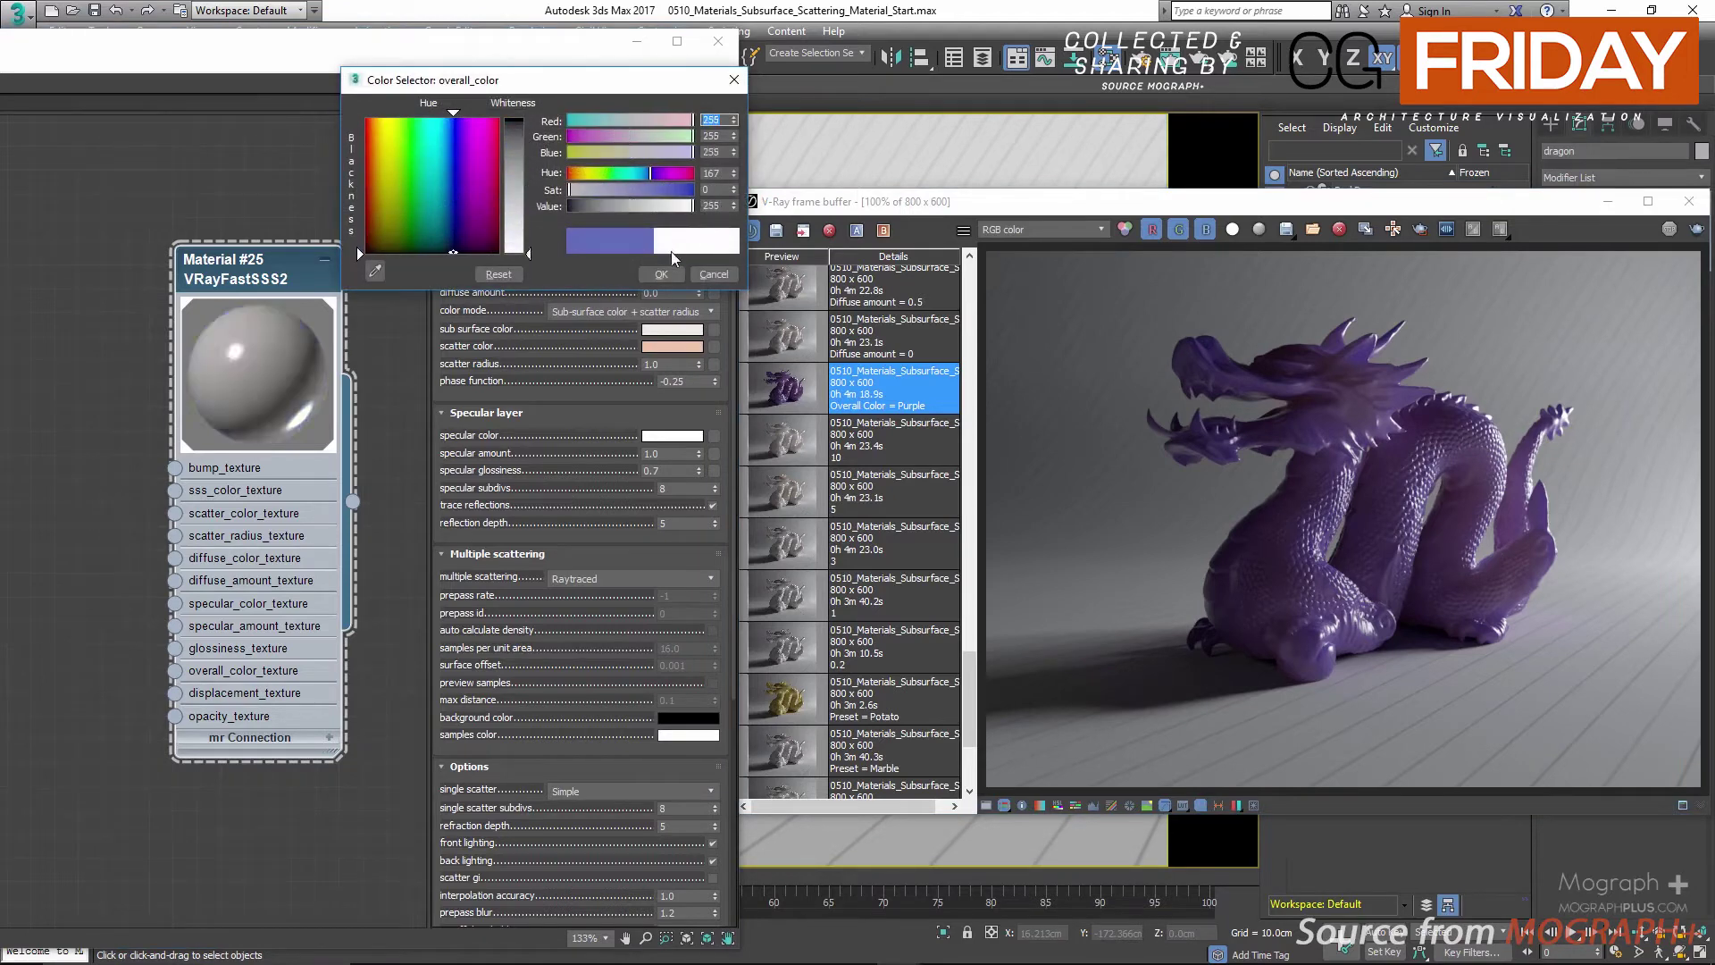
left_click(661, 274)
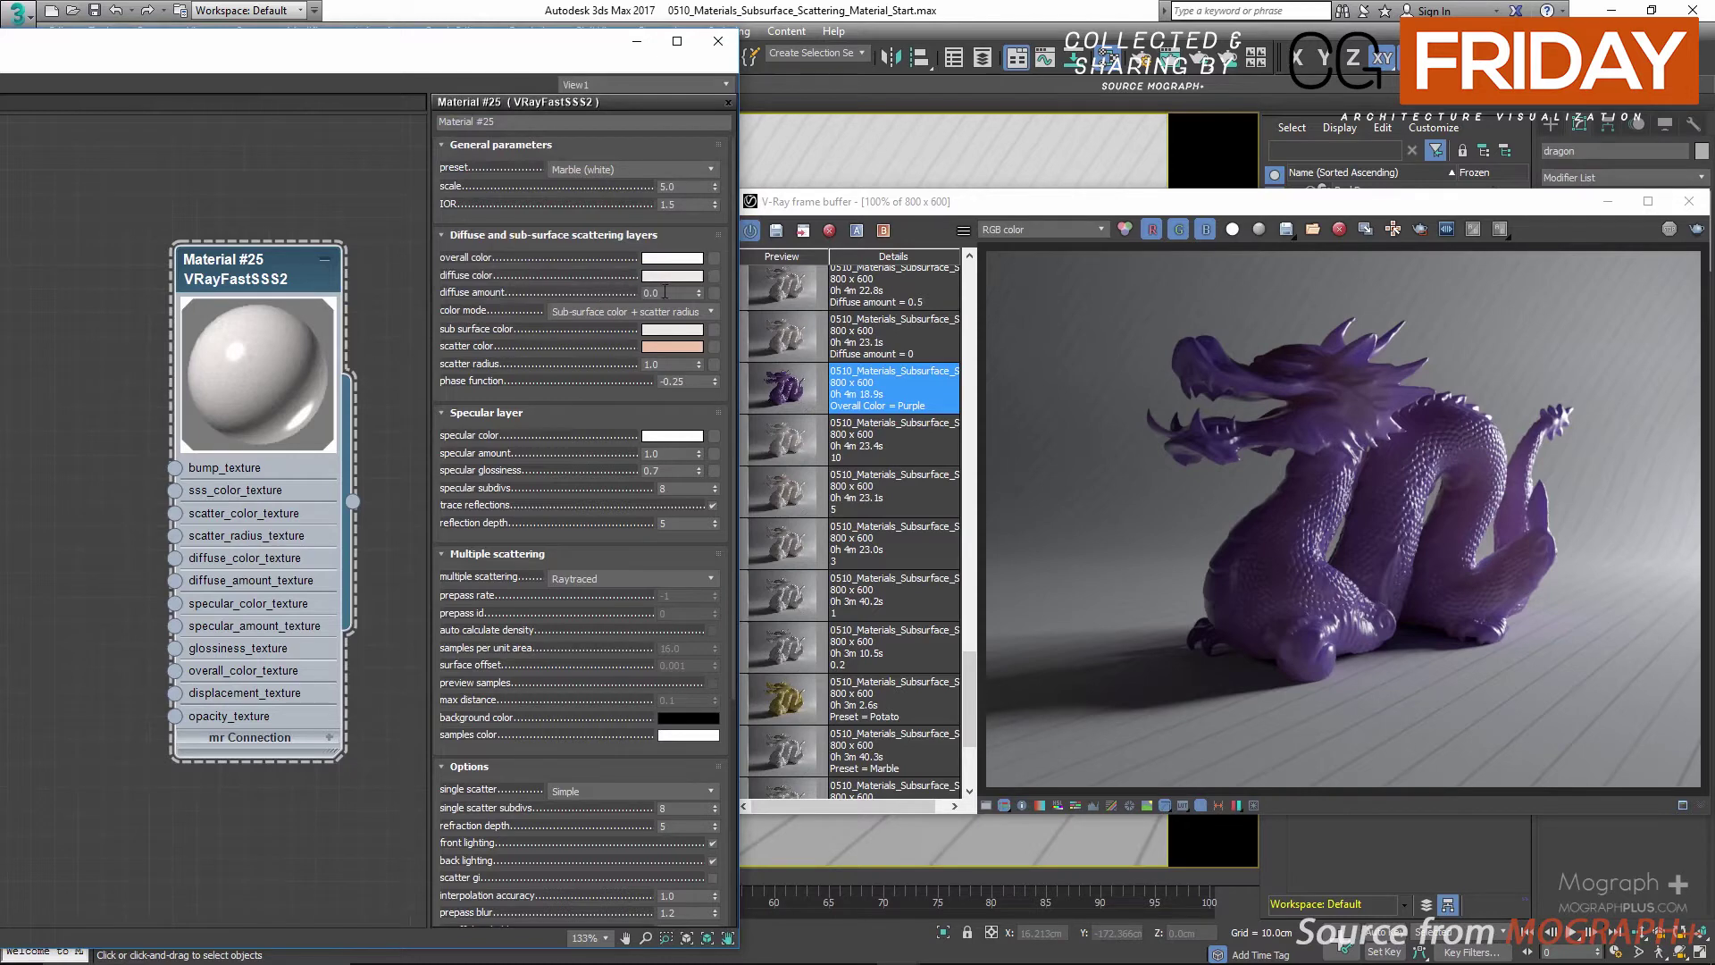
Inspect the diffuse color without changing it and load the saved render for diffuse amount 0
left_click(676, 292)
scroll(869, 411, "up", 2)
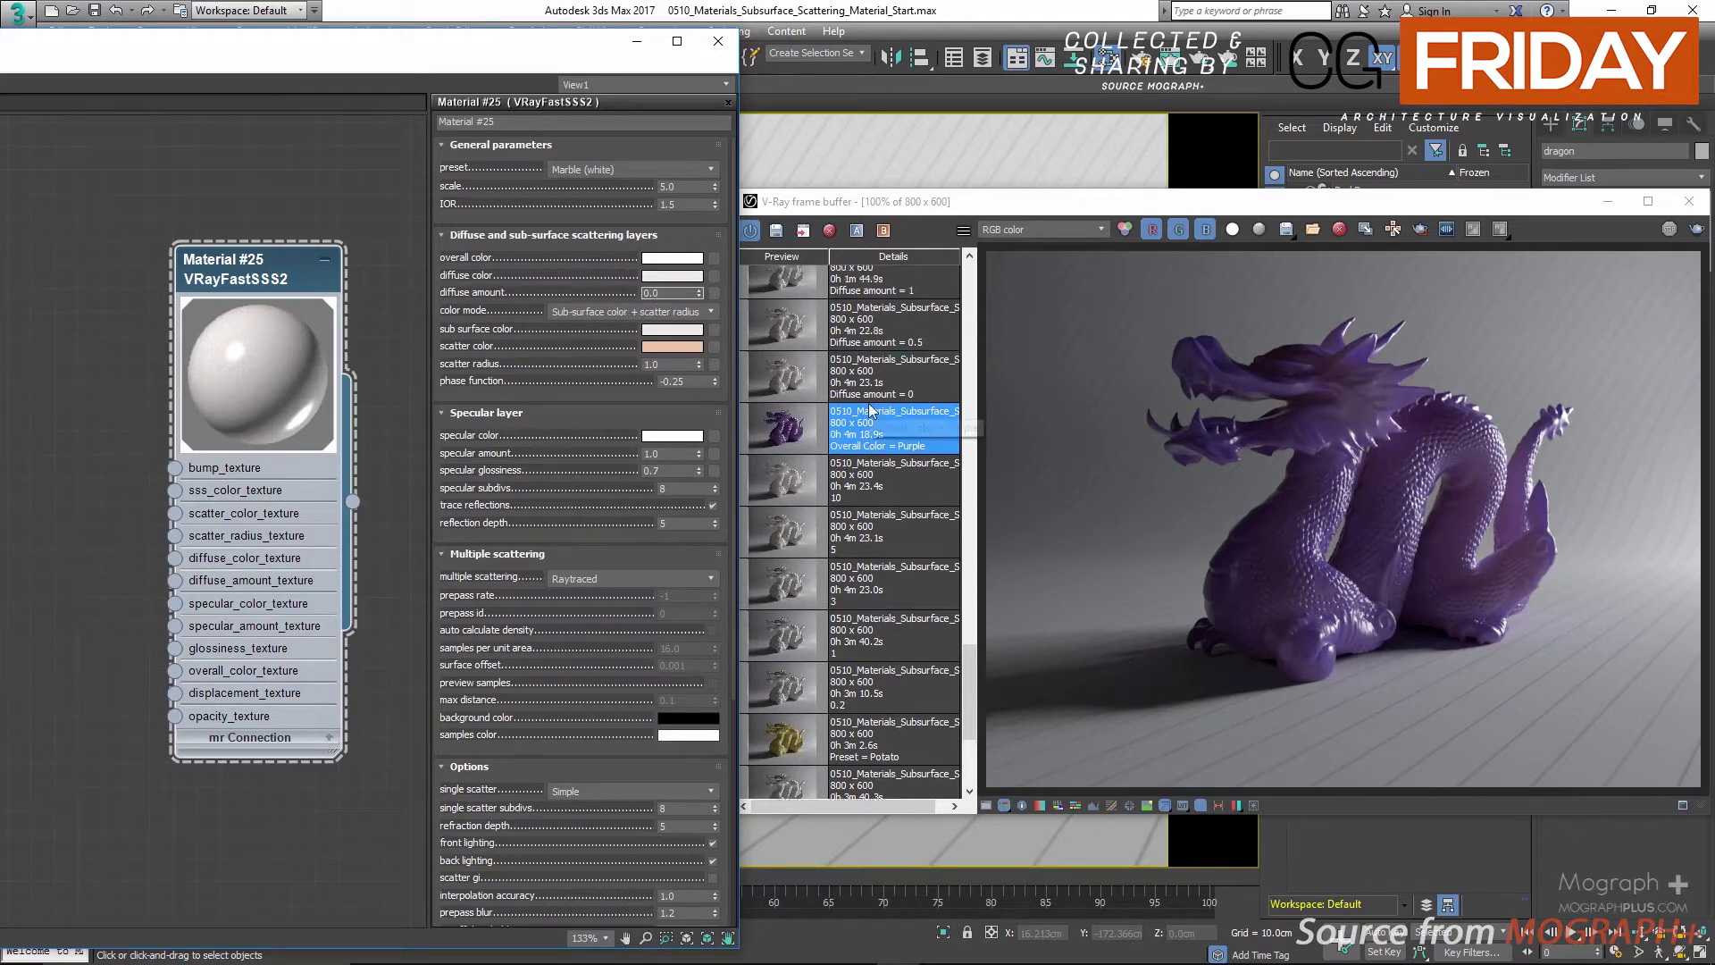
scroll(869, 411, "up", 1)
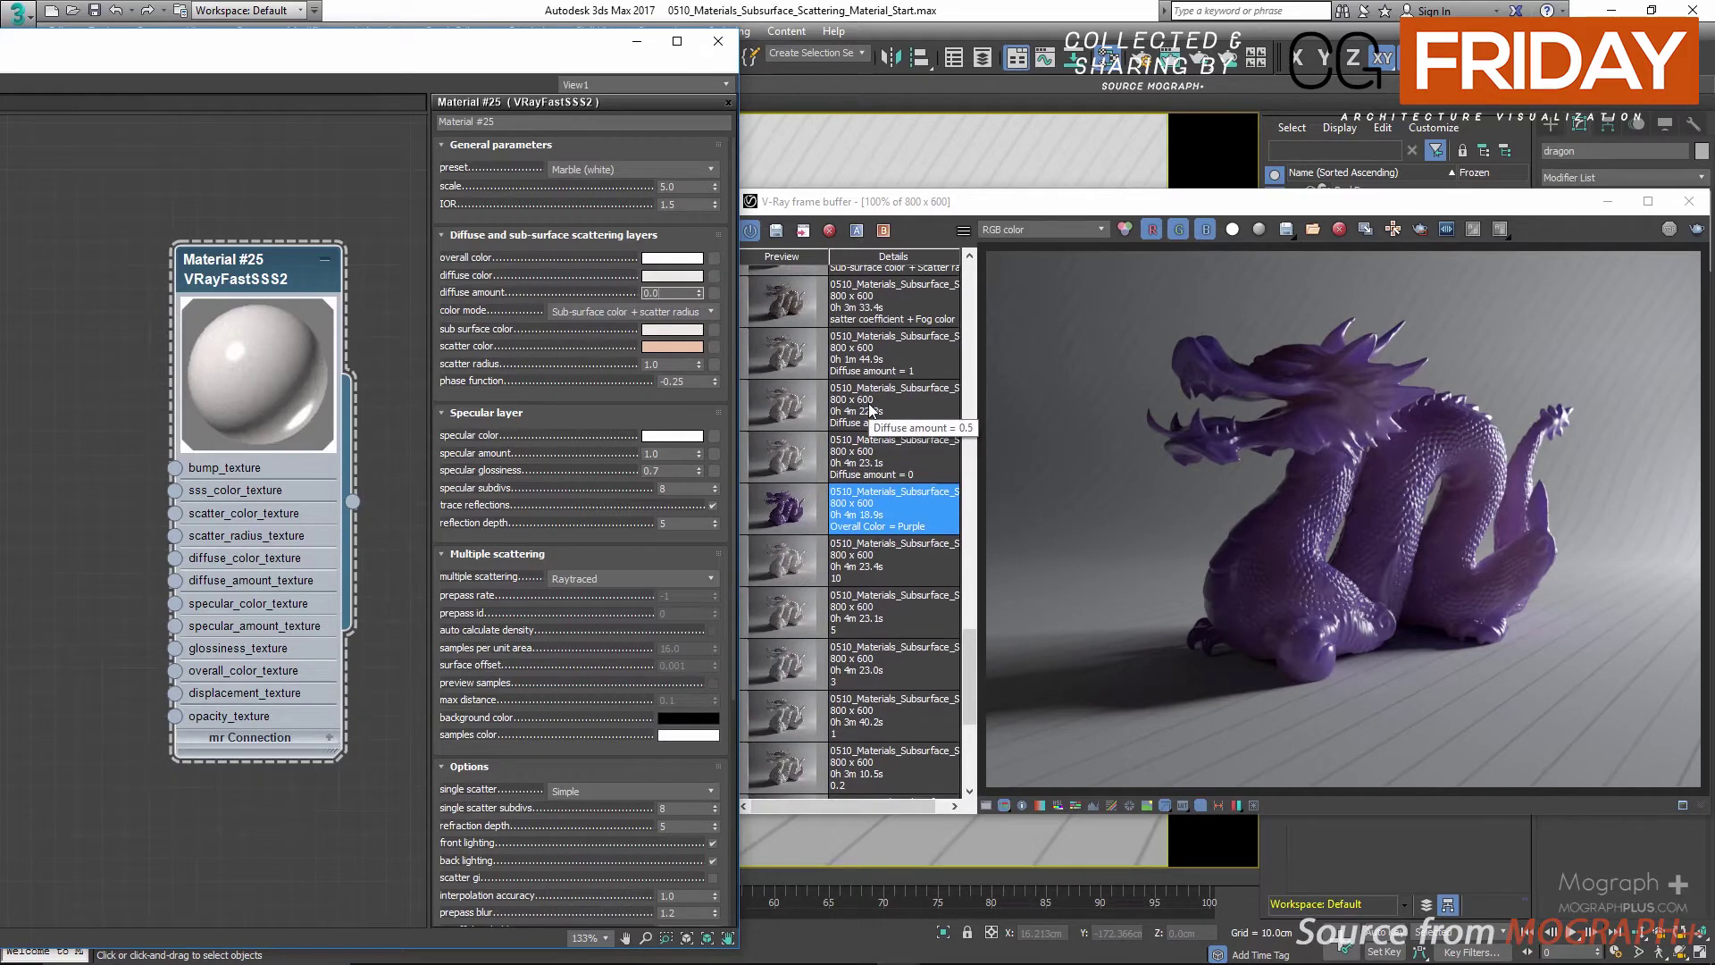
left_click(671, 277)
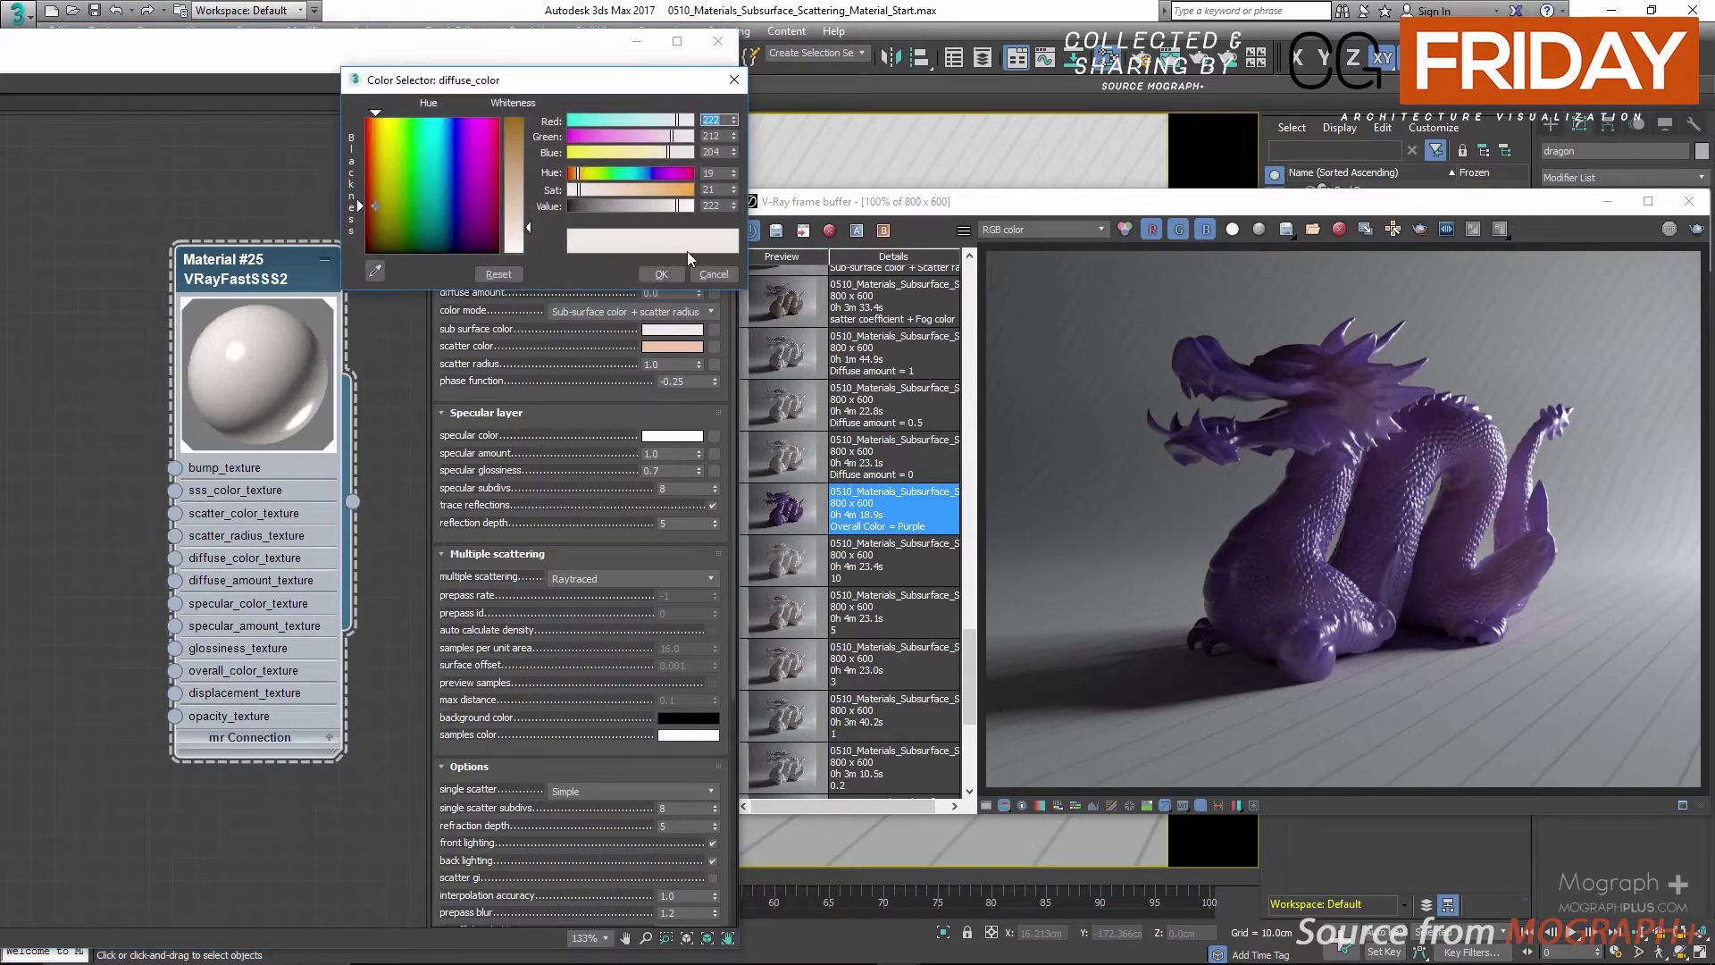
left_click(714, 274)
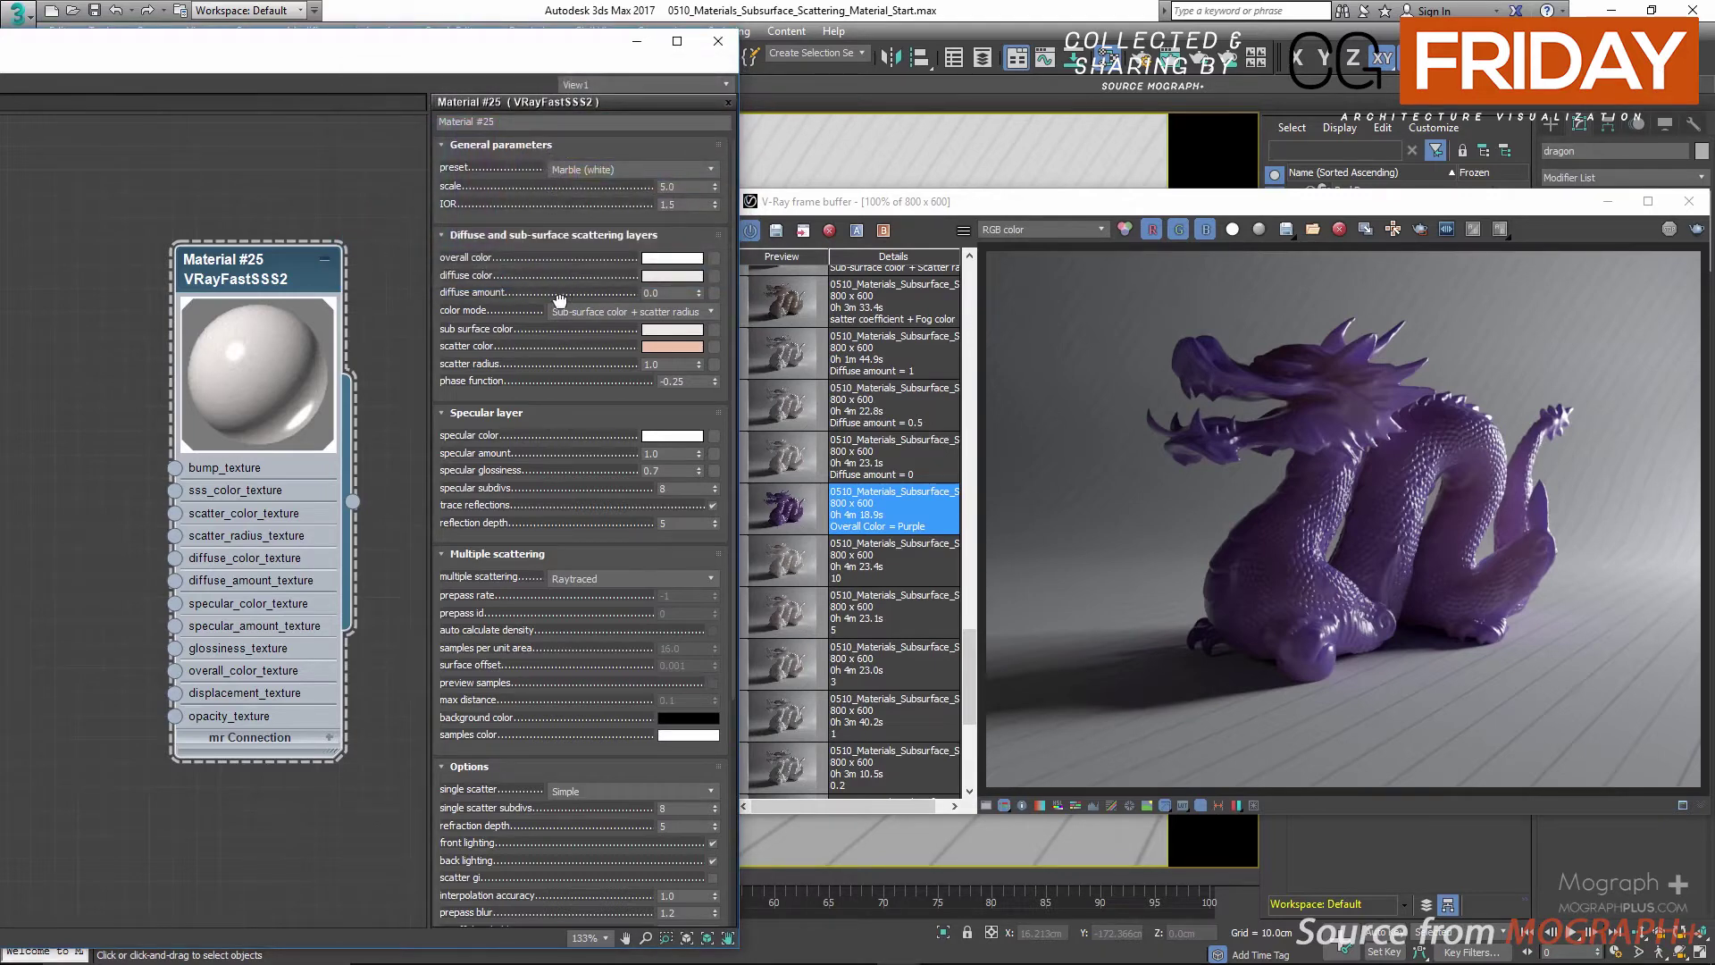
left_click(786, 456)
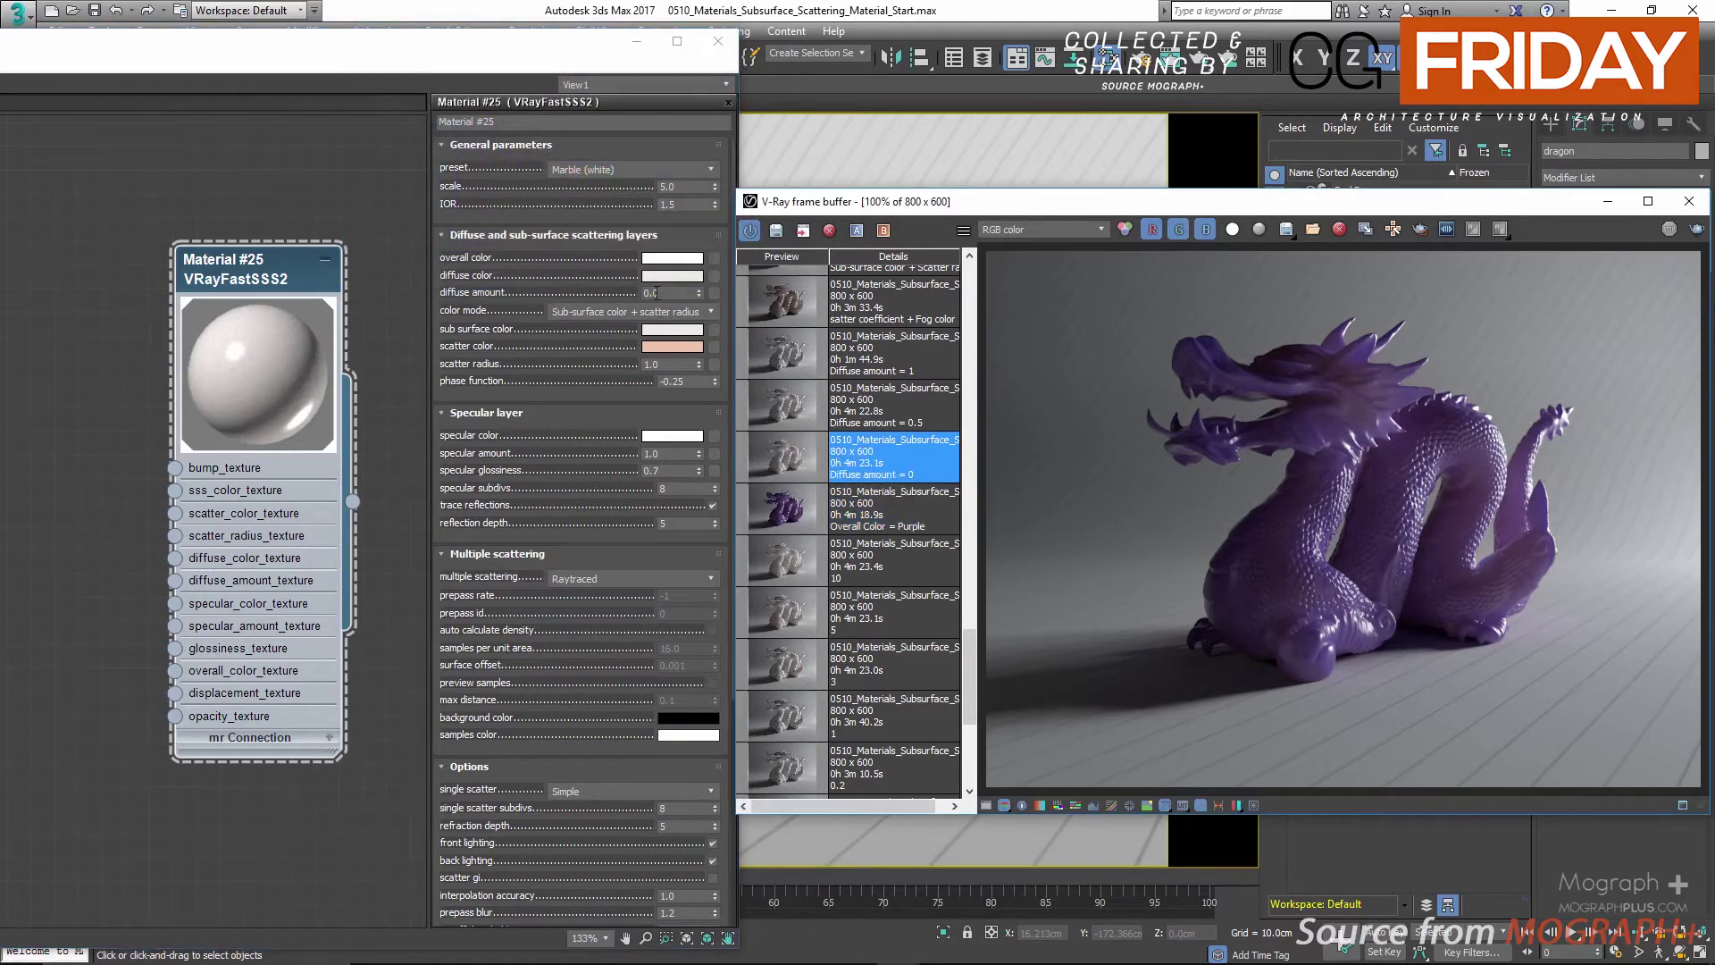
double_click(788, 463)
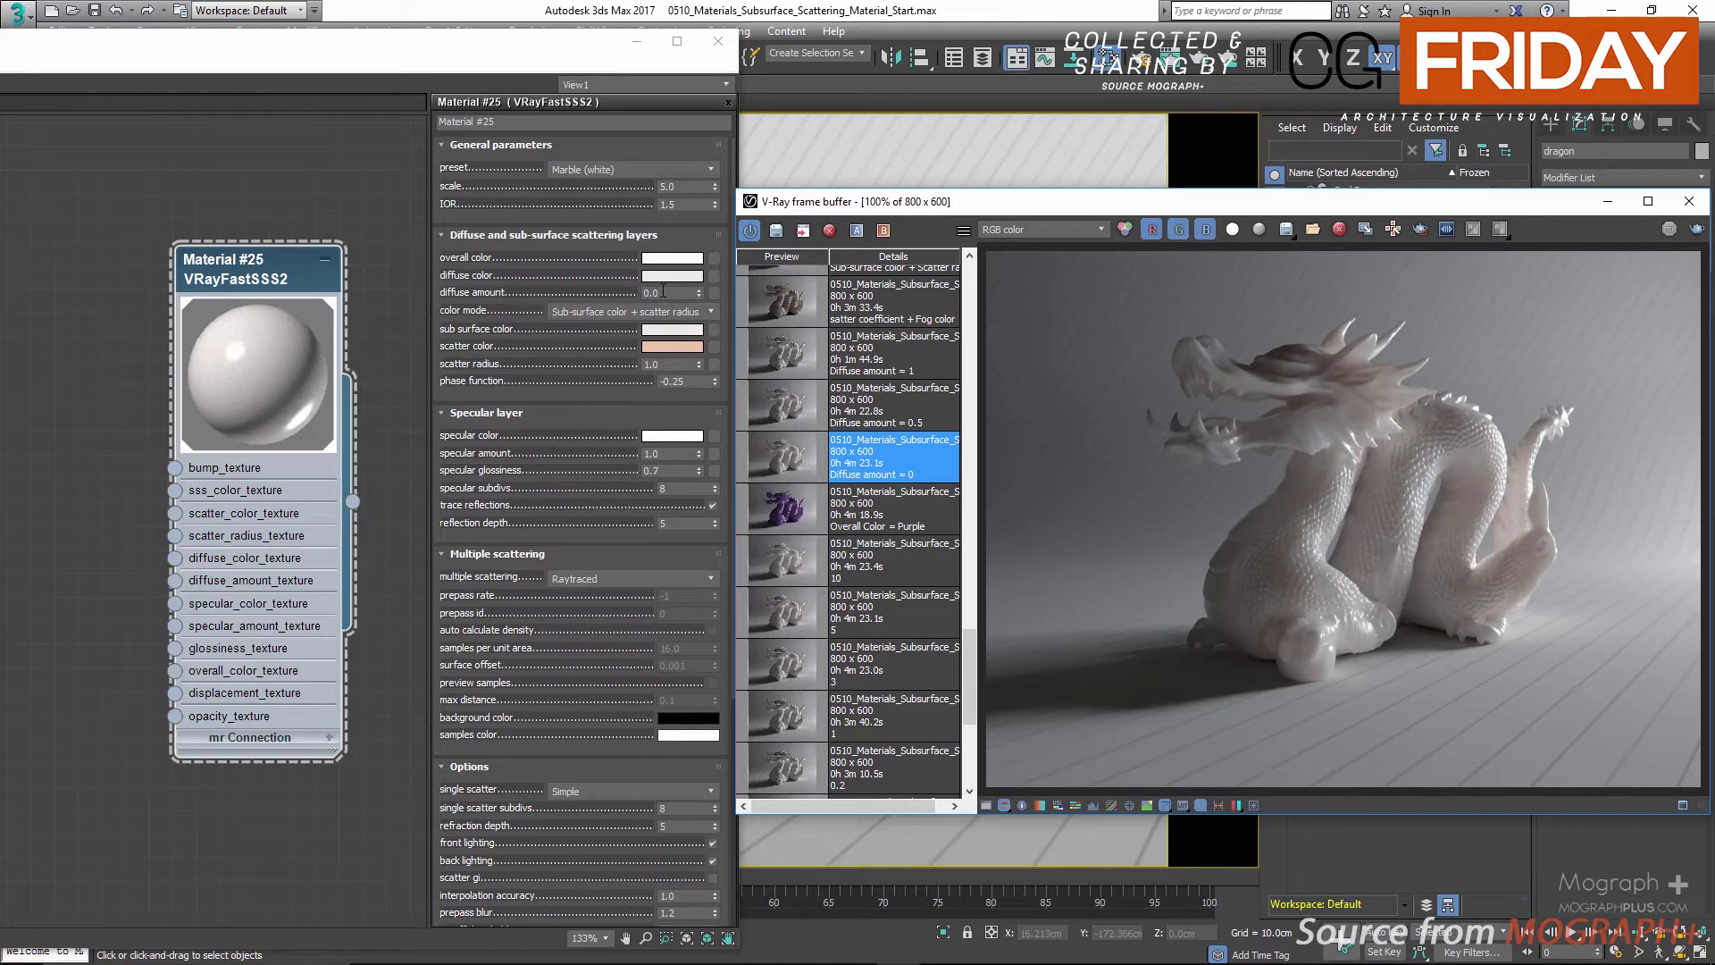
Set the diffuse amount to 0.5 and load the matching saved render
double_click(663, 291)
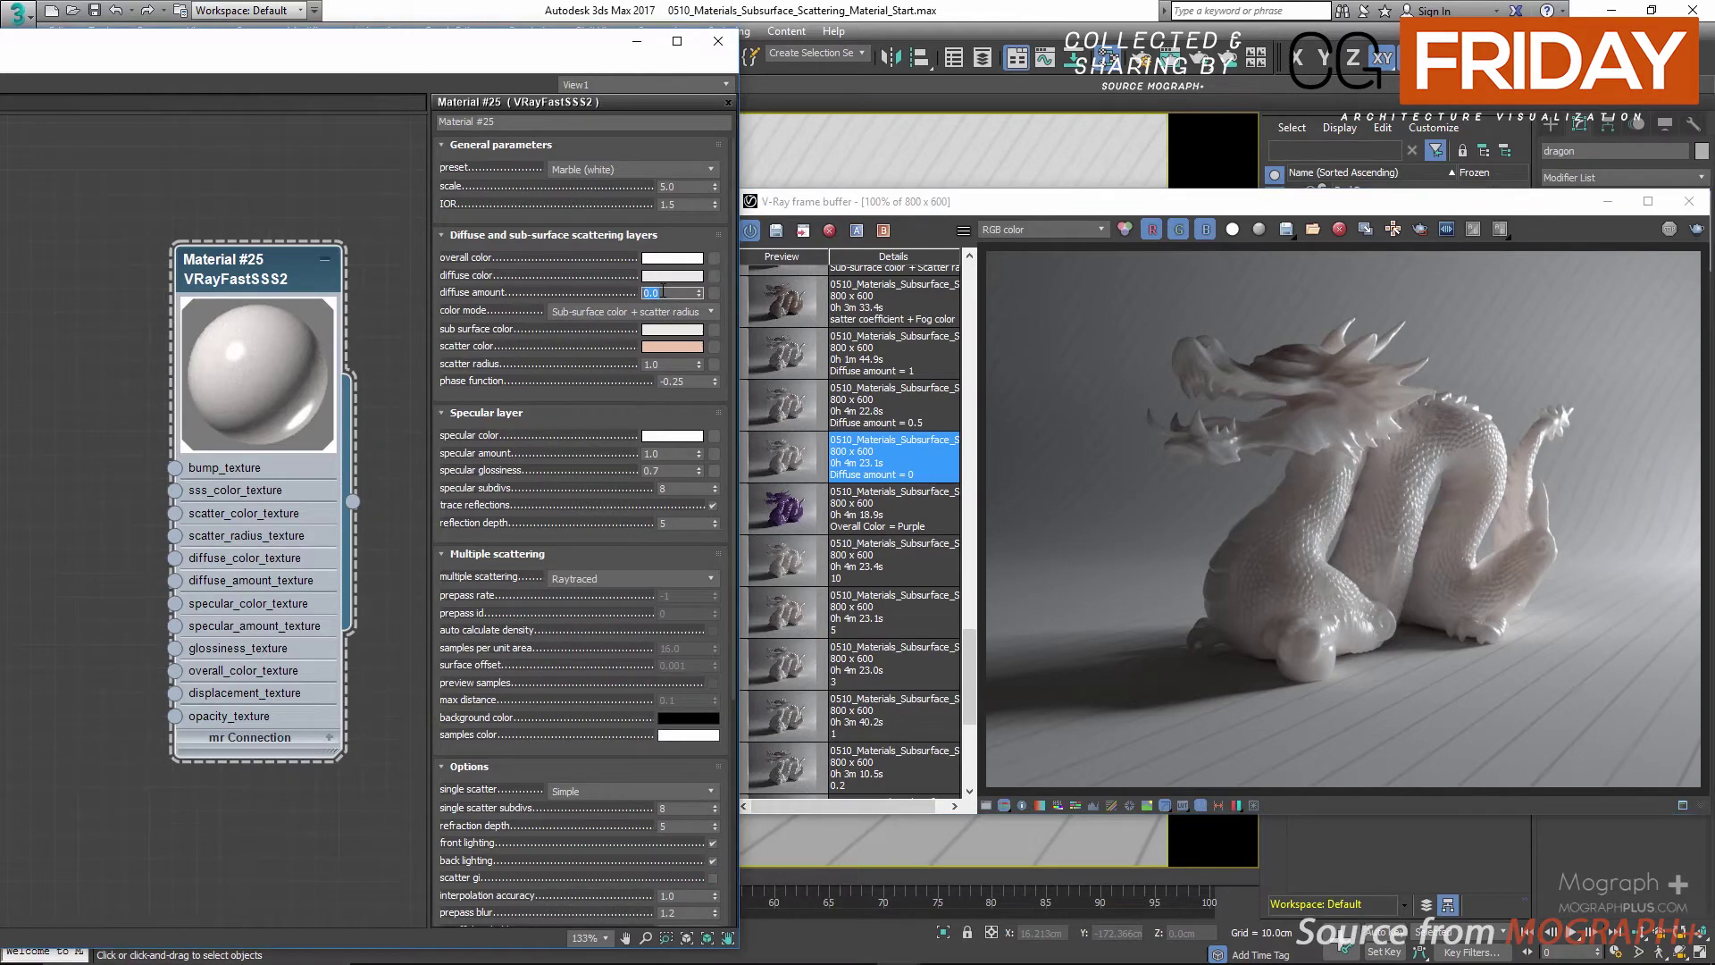
key("BackSpace")
type(".5")
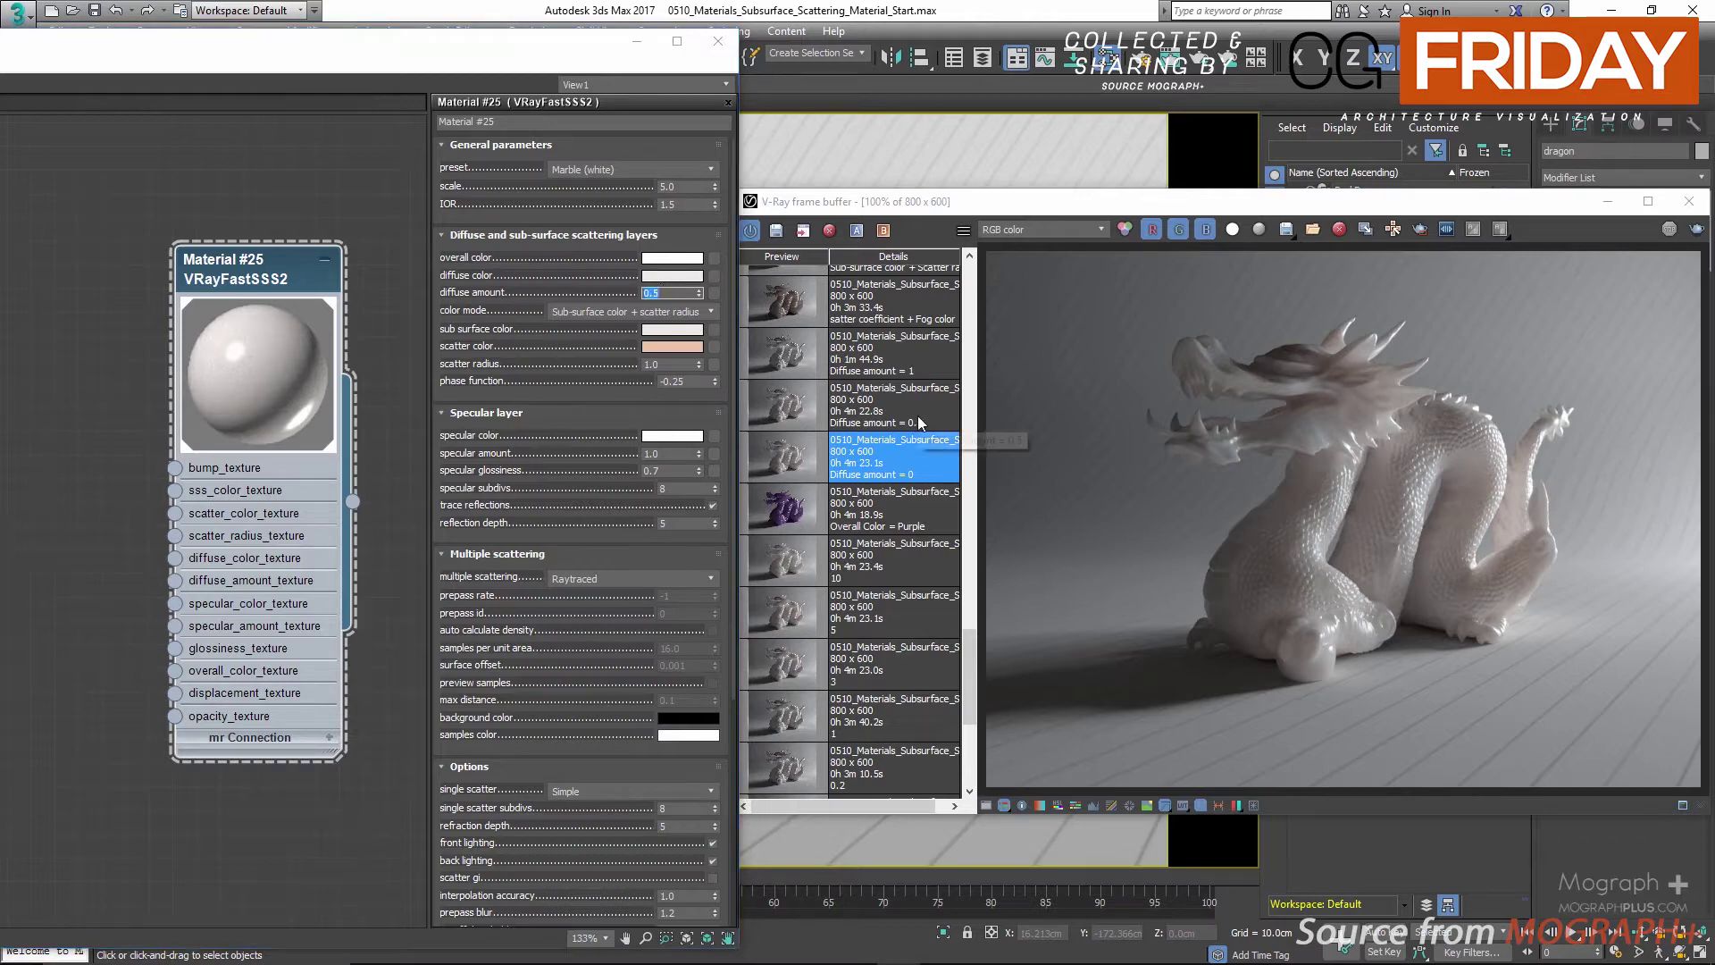
left_click(790, 414)
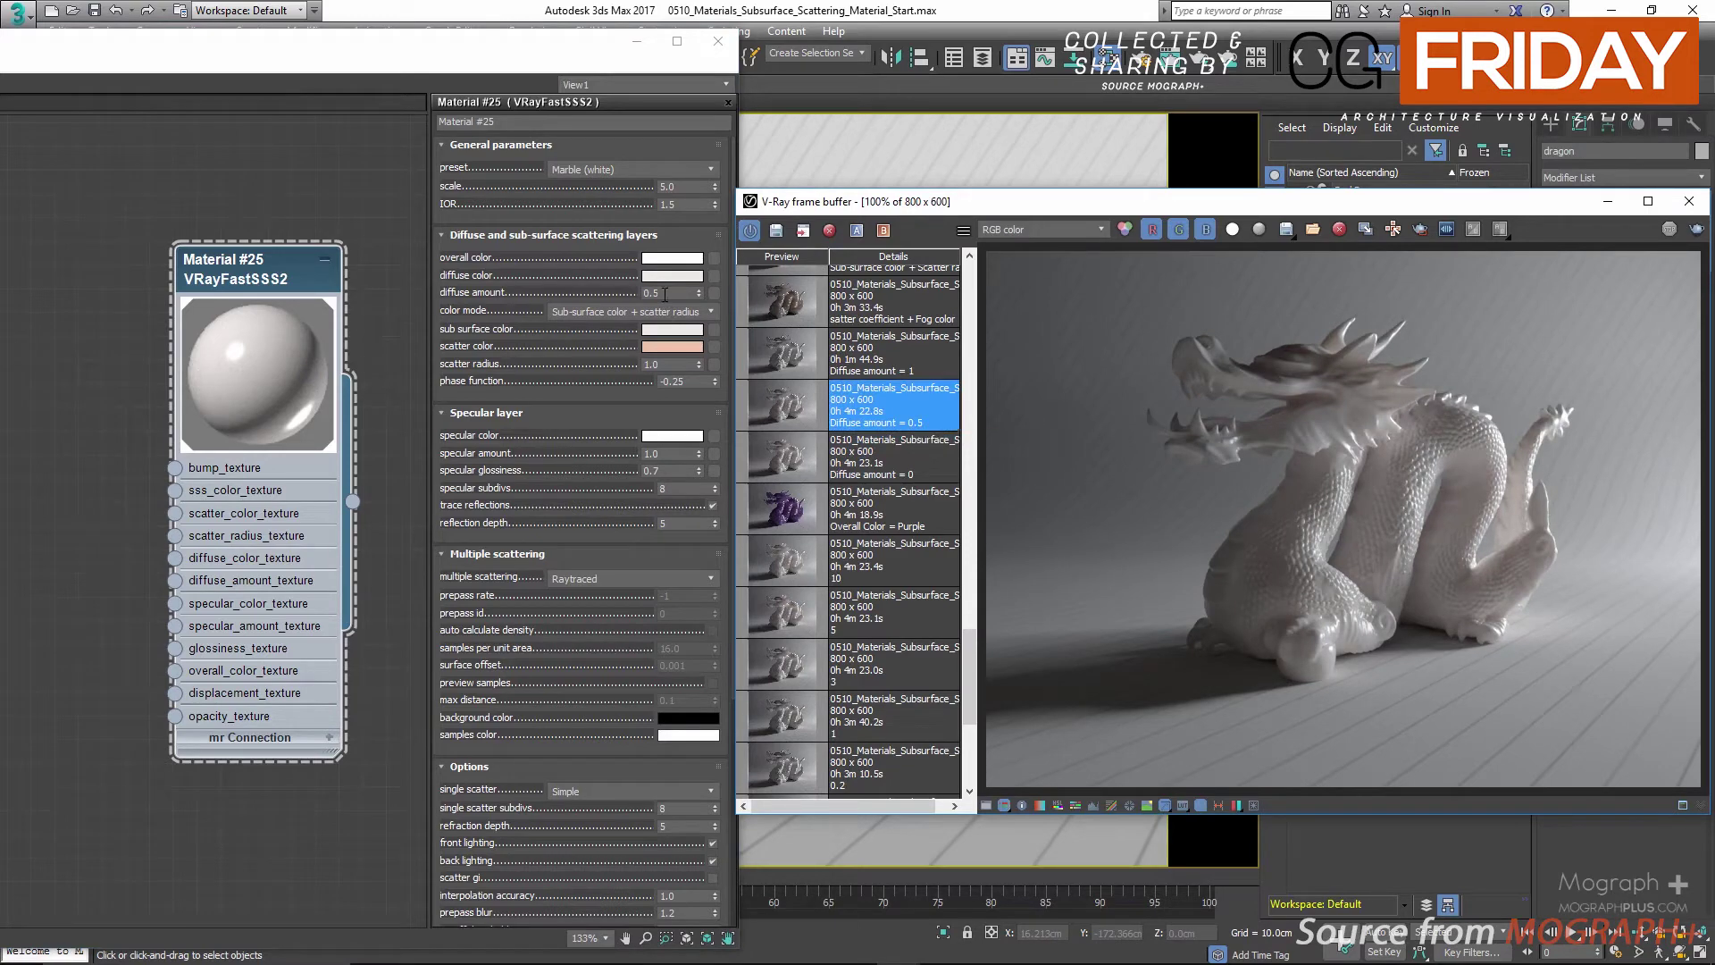
Set the diffuse amount to 1 and compare its saved render with the one for 0.5
double_click(669, 298)
type("1")
key("Return")
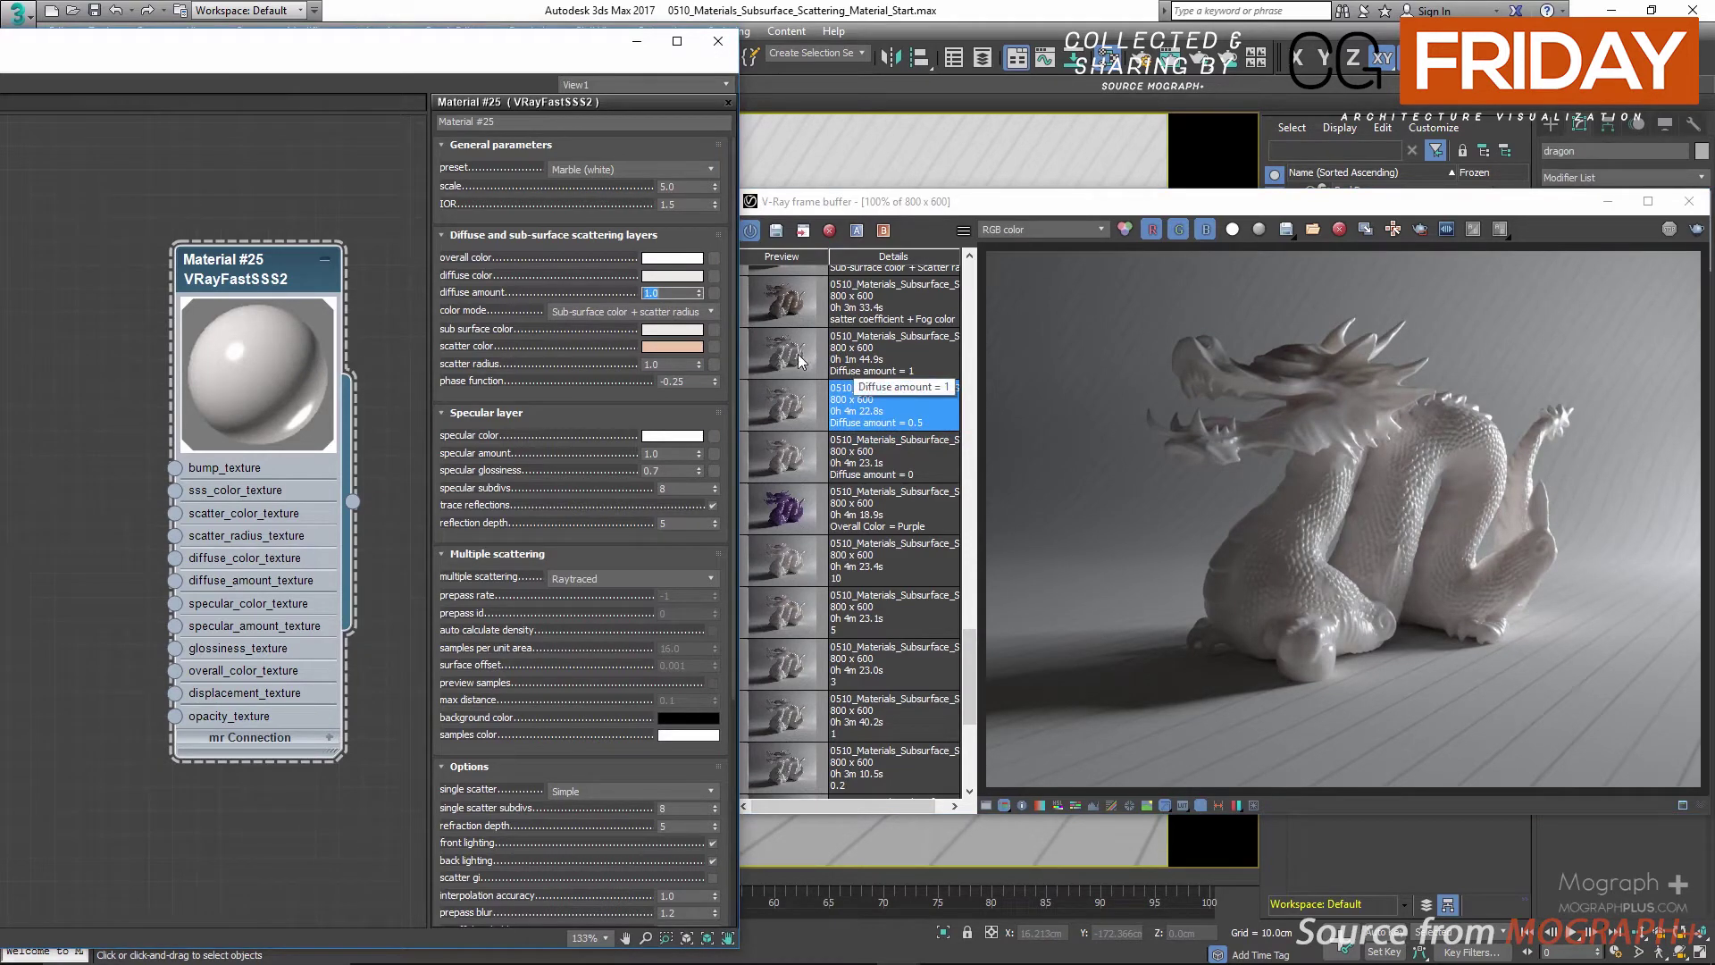
left_click(785, 366)
left_click(799, 406)
left_click(796, 361)
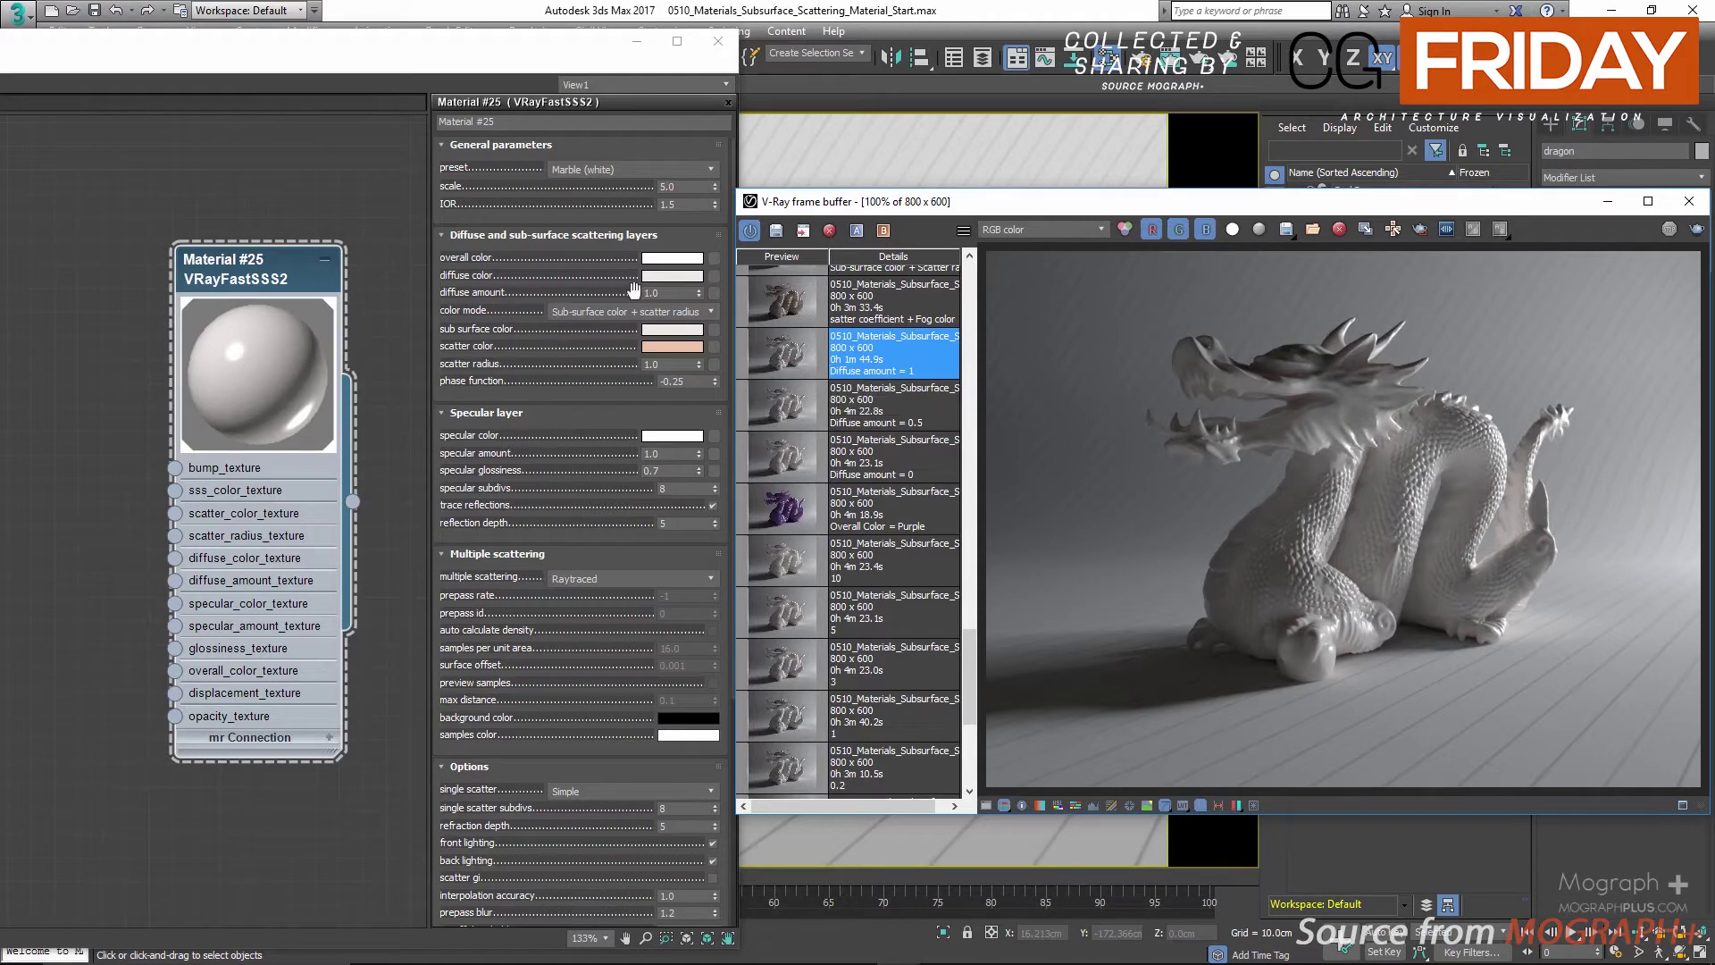
Compare the saved renders for diffuse amounts 0, 0.5 and 1, going through the series twice
left_click(667, 291)
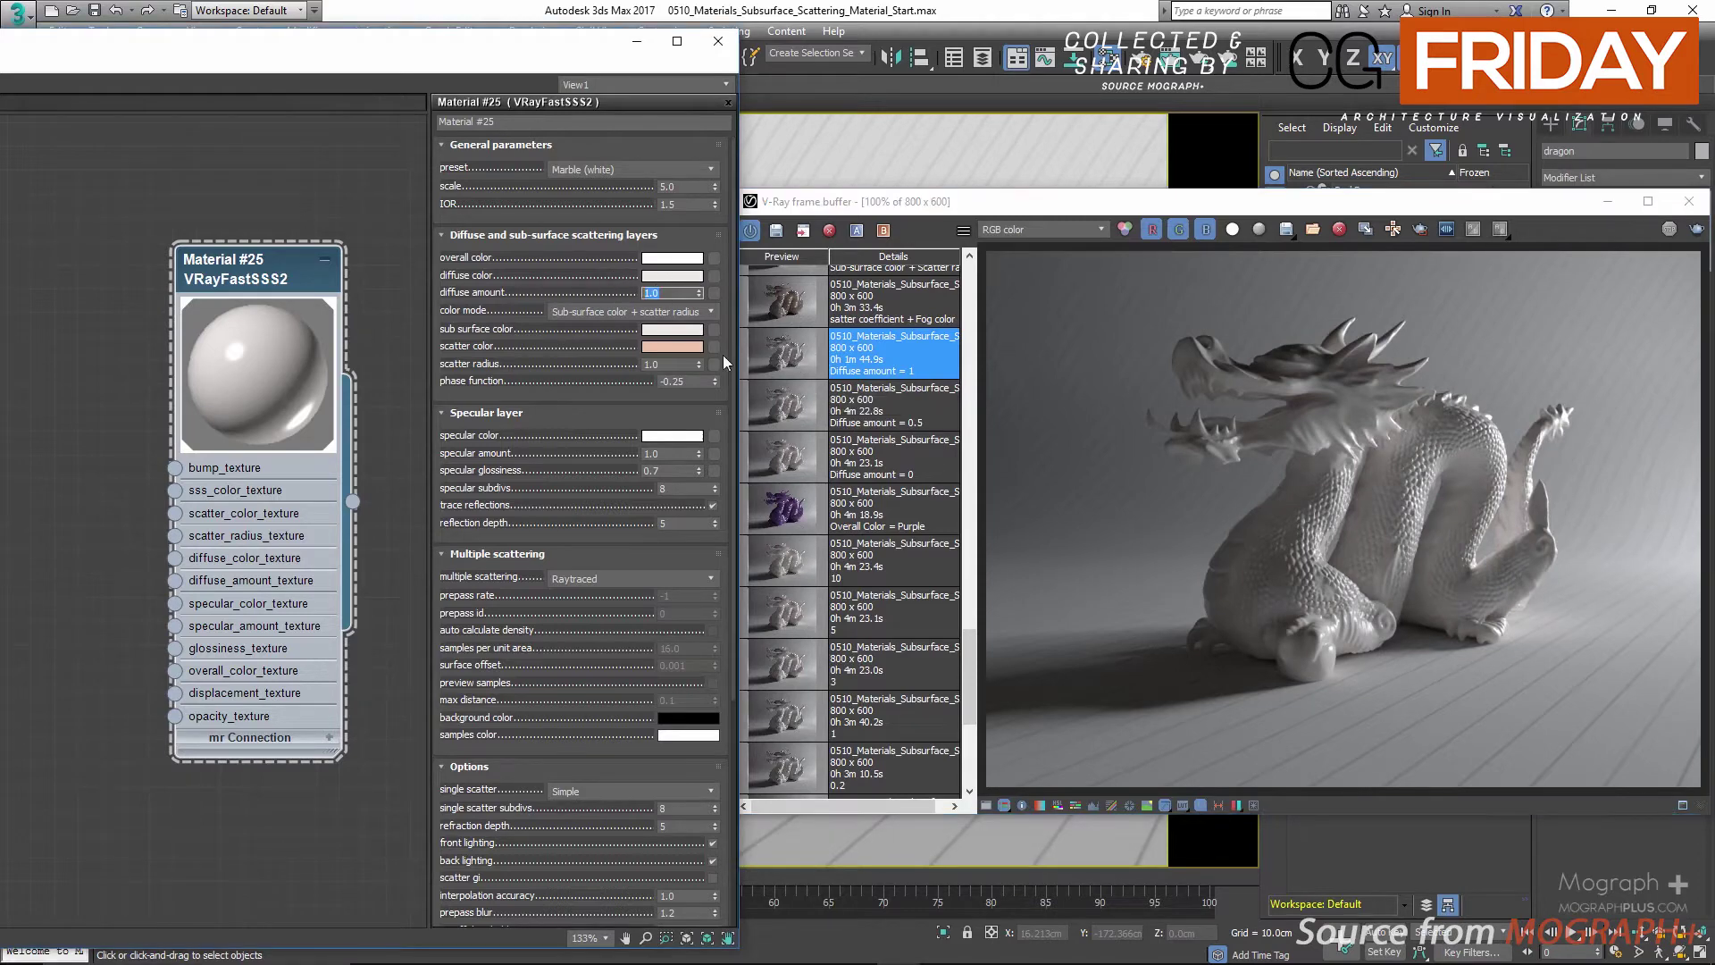
left_click(773, 464)
left_click(779, 419)
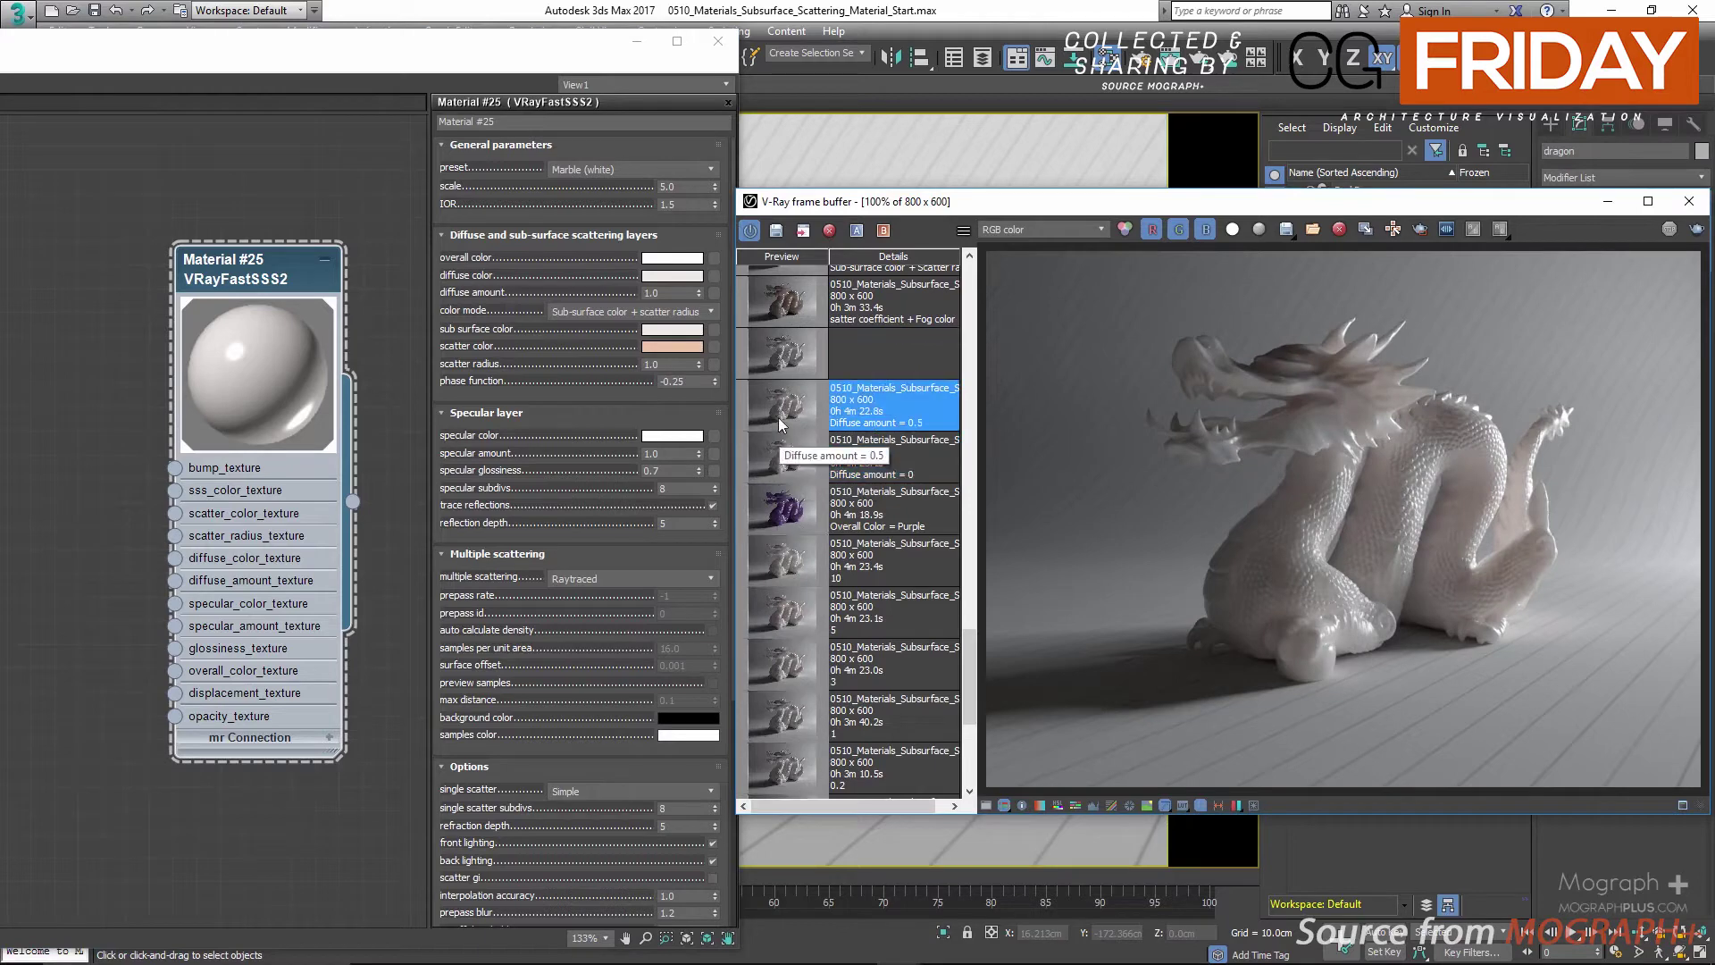
left_click(786, 360)
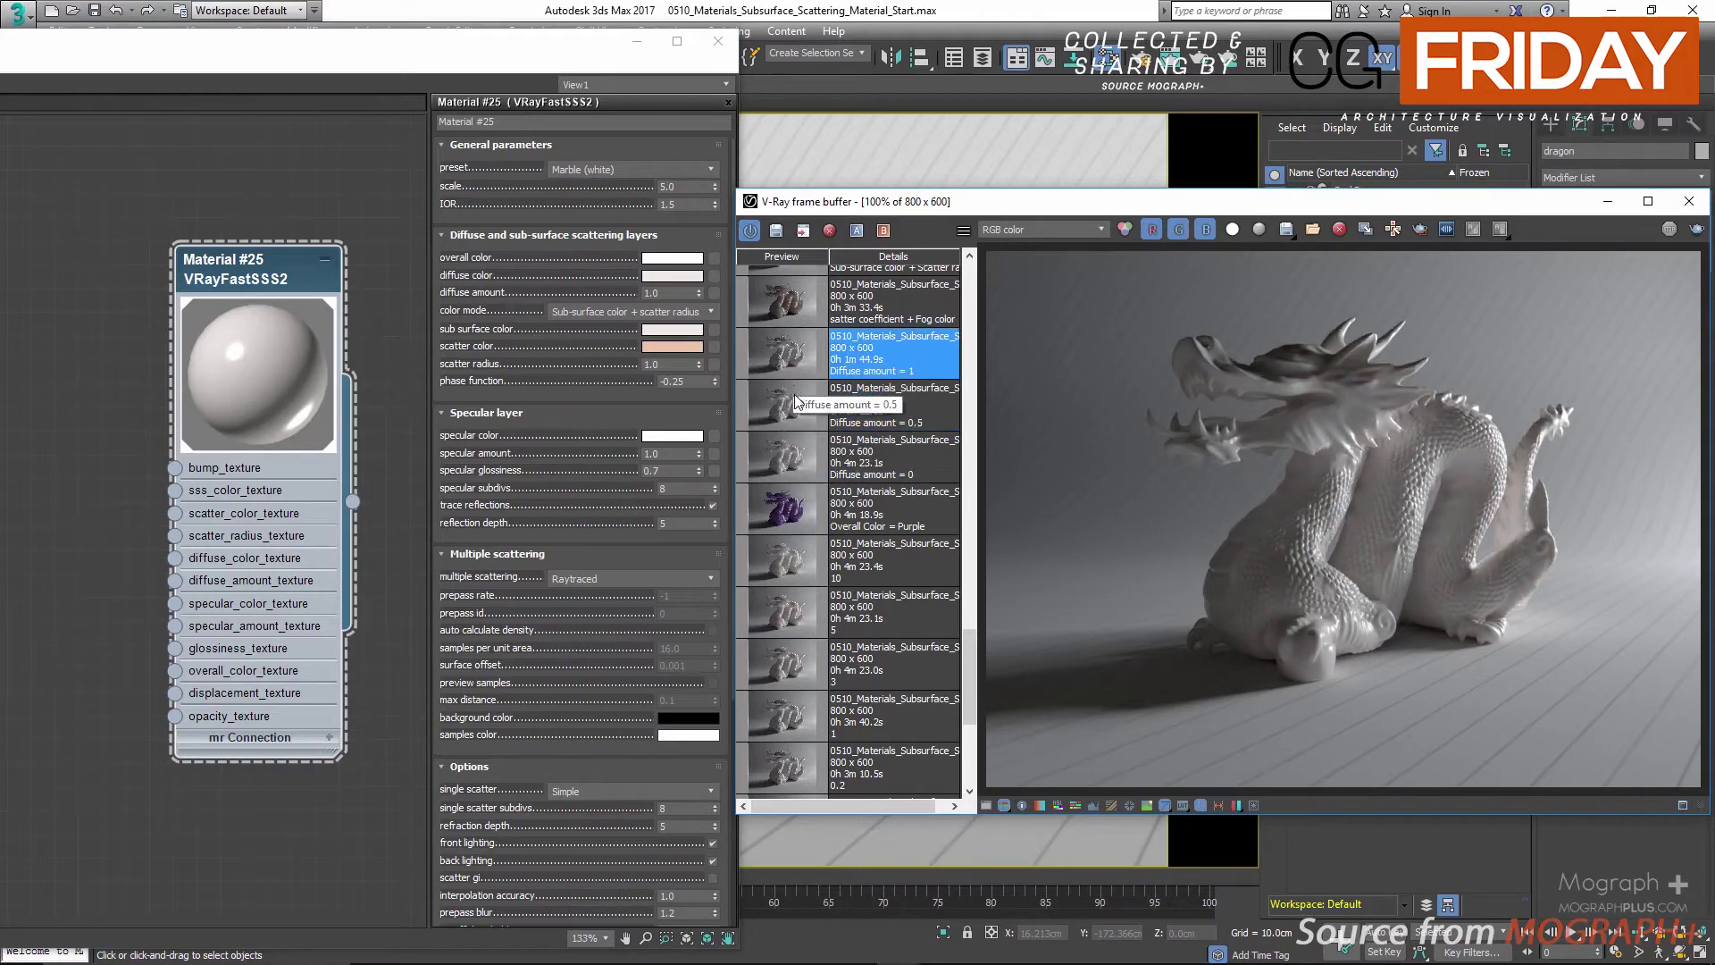
left_click(795, 454)
left_click(796, 412)
left_click(796, 374)
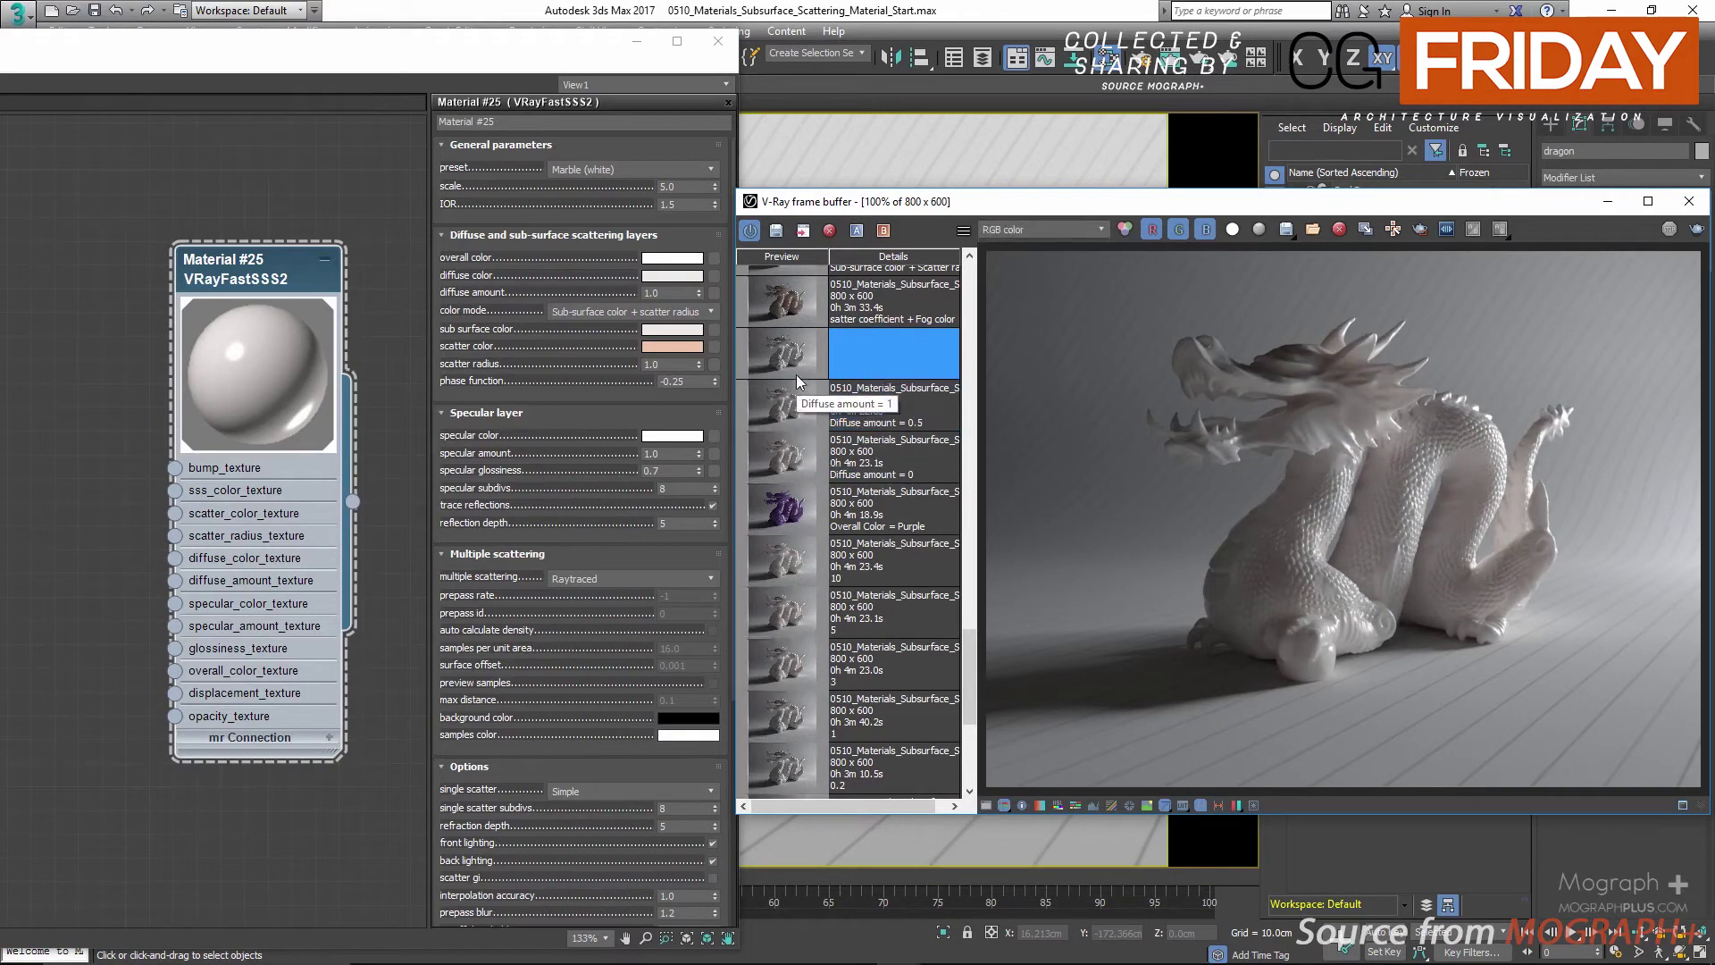
Set the material's diffuse amount back to 0
left_click(679, 293)
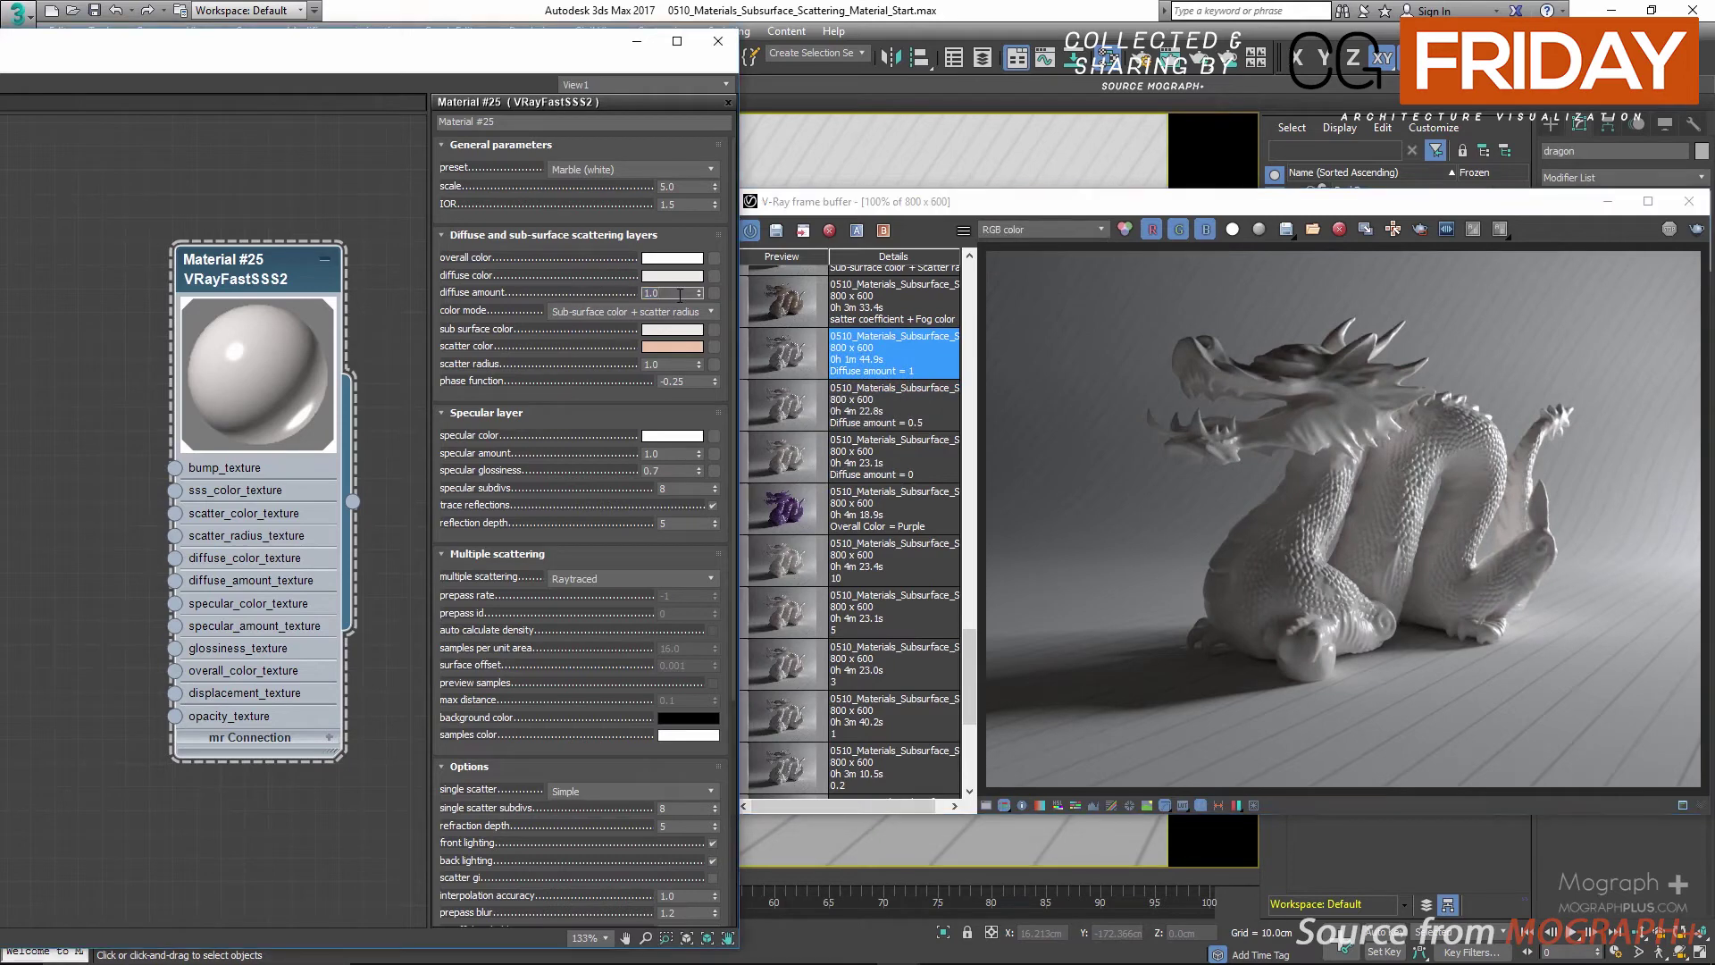
type("0")
key("Return")
scroll(858, 429, "up", 3)
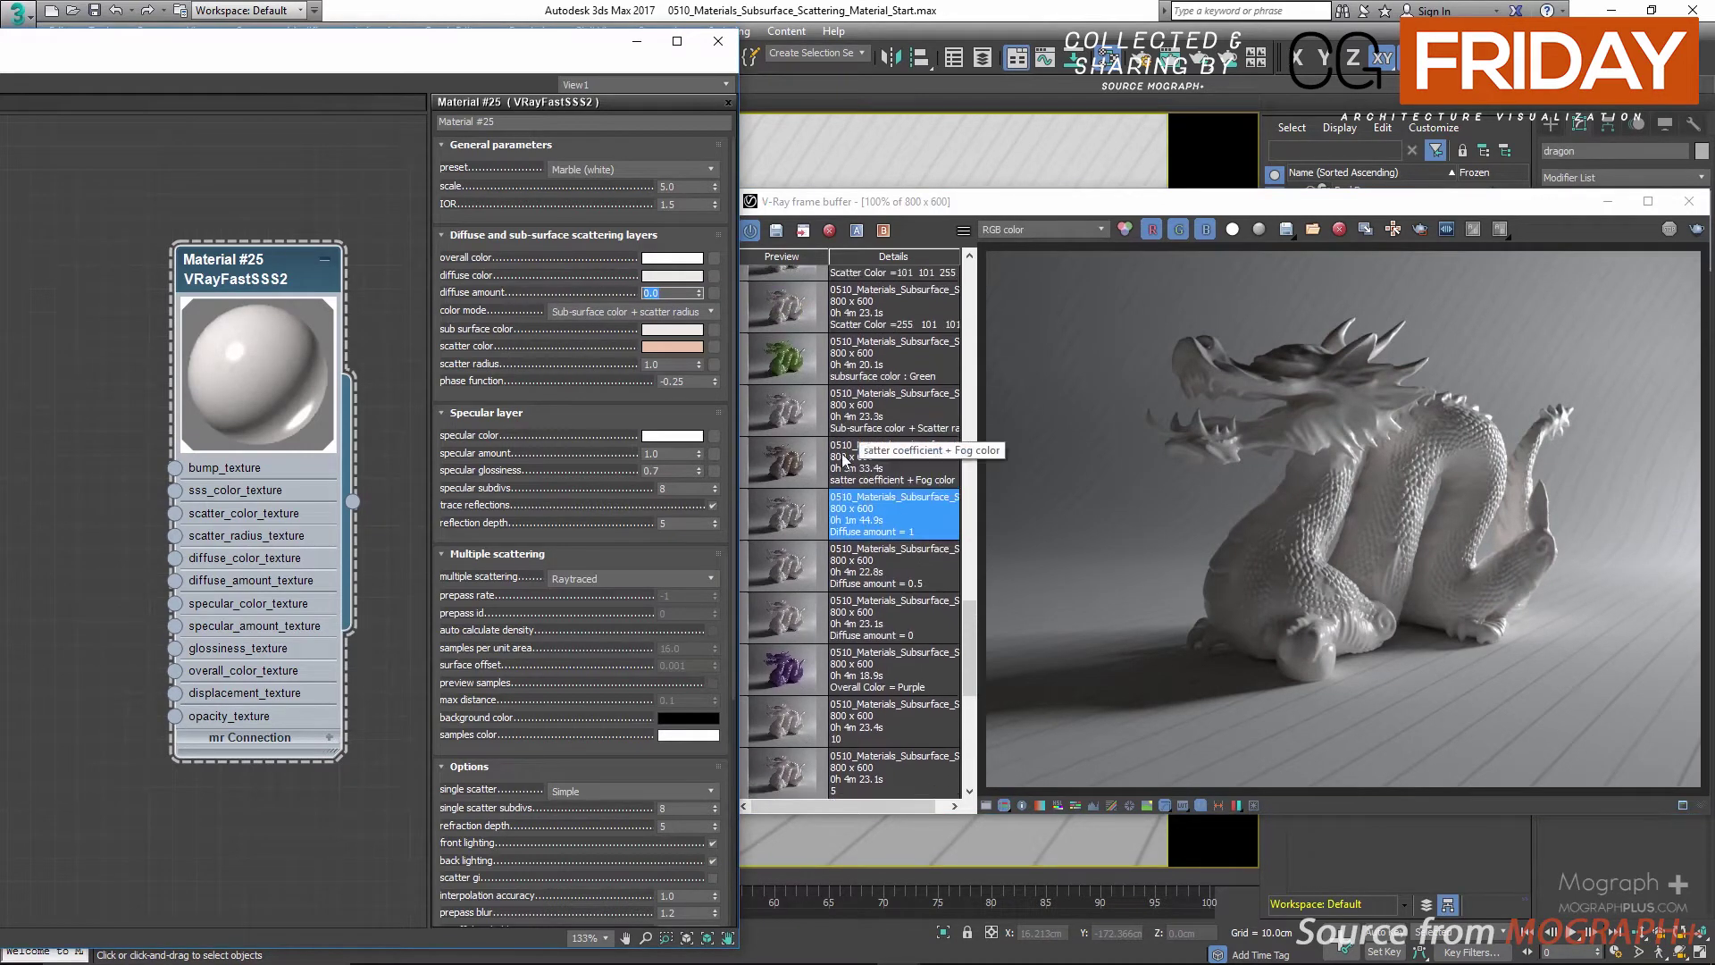
left_click(714, 294)
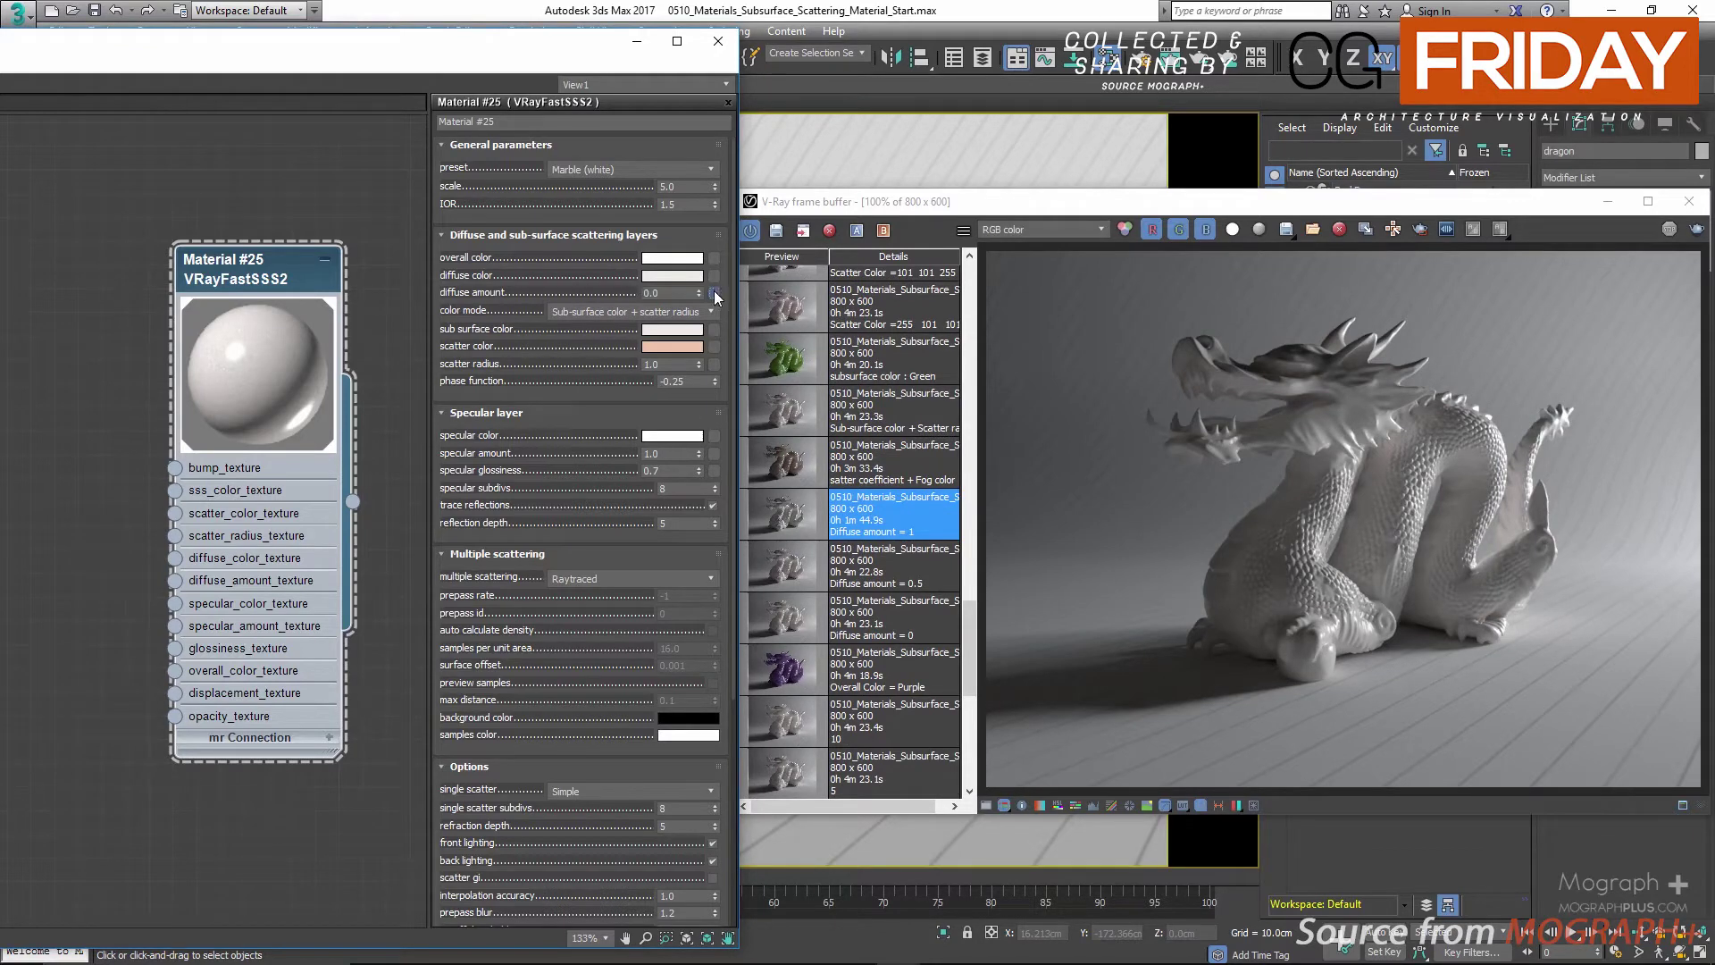
key("Escape")
left_click(715, 260)
left_click(813, 145)
Try the Scatter coefficient + fog color mode on the material and return it to Sub-surface color + scatter radius
left_click(593, 314)
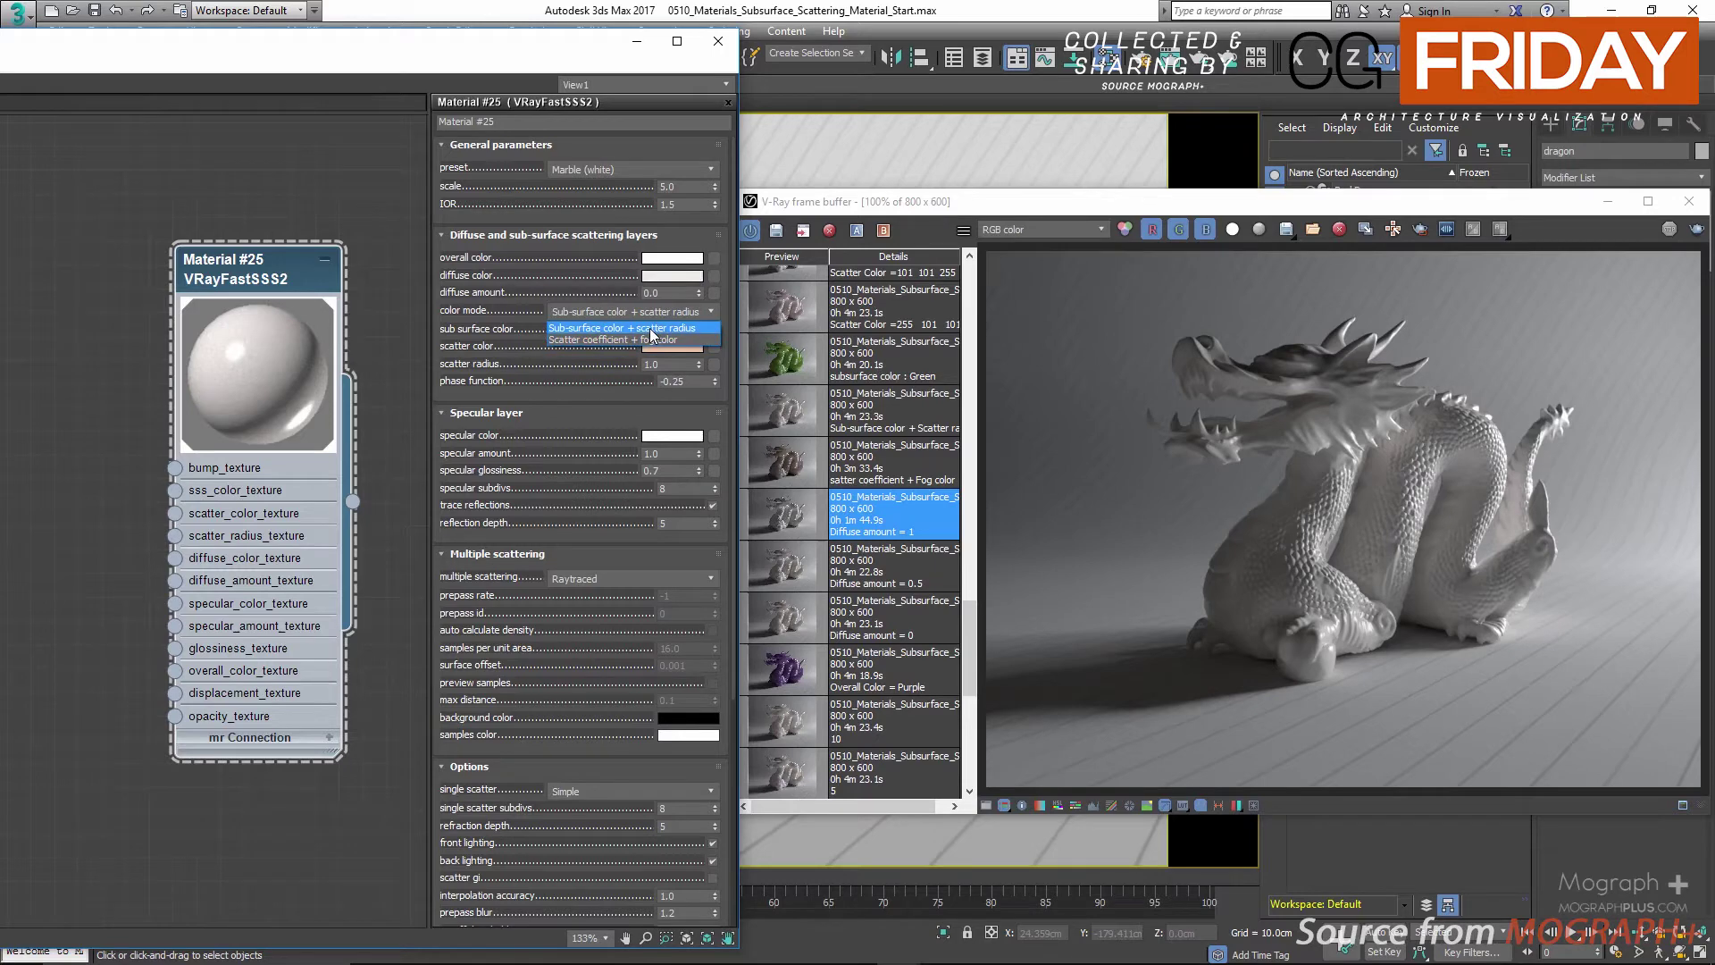
left_click(496, 319)
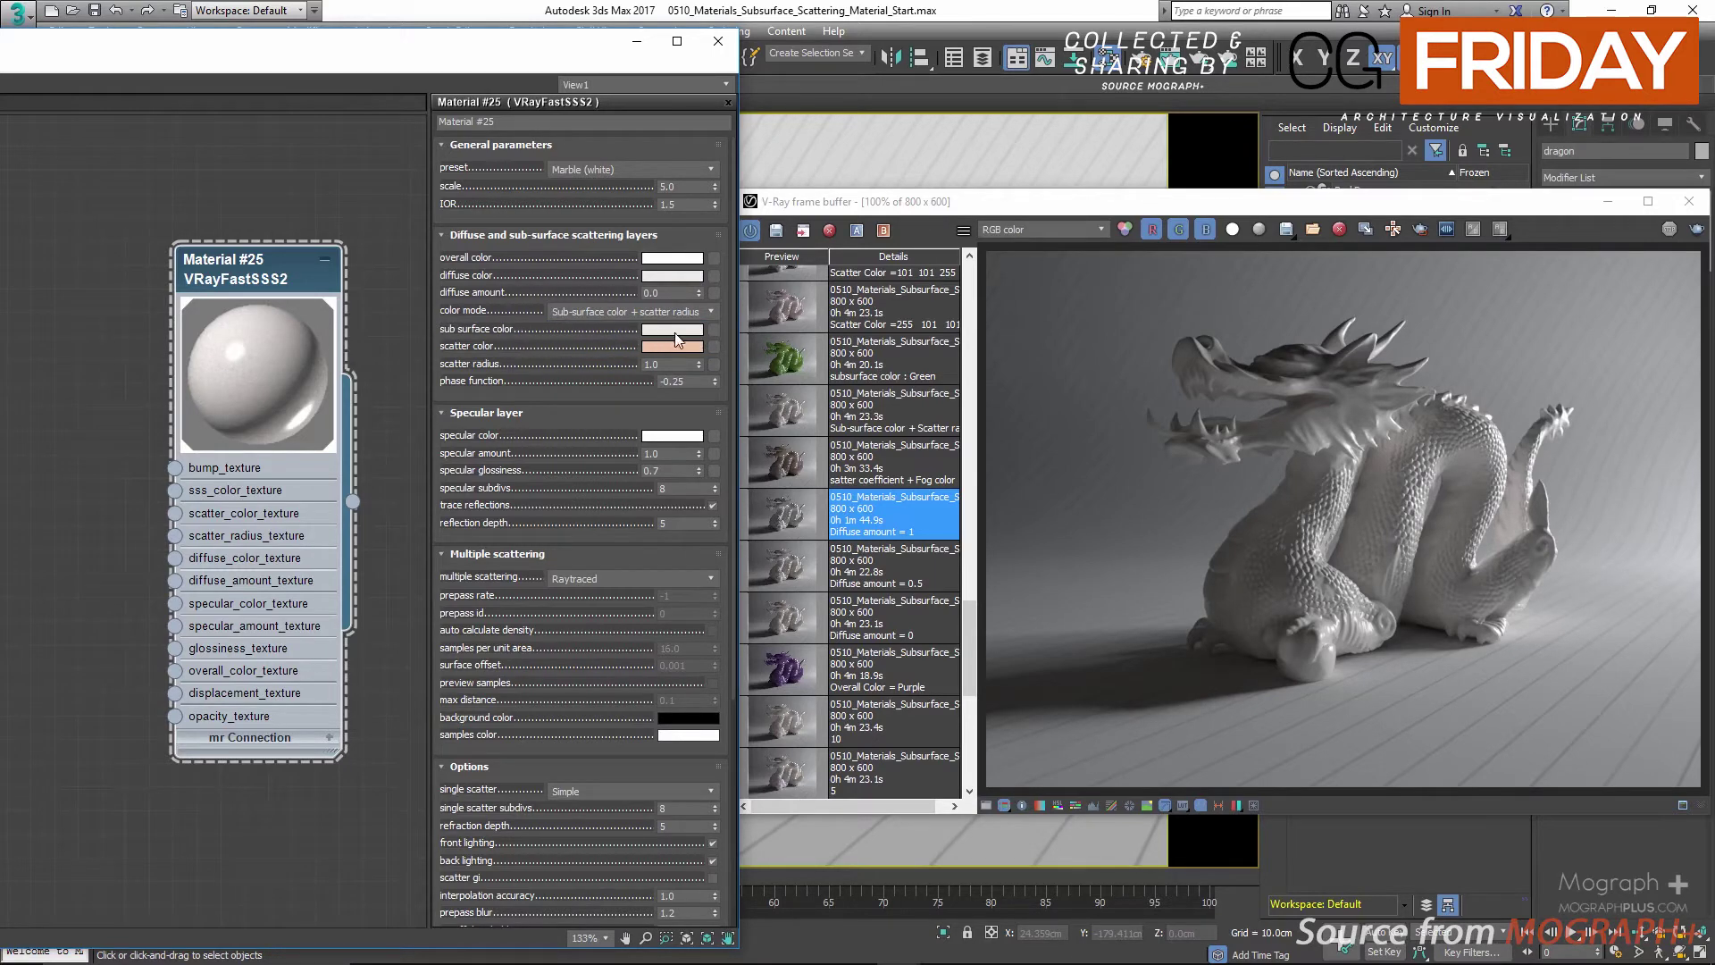
left_click_drag(647, 363, 608, 370)
left_click(608, 314)
left_click(586, 337)
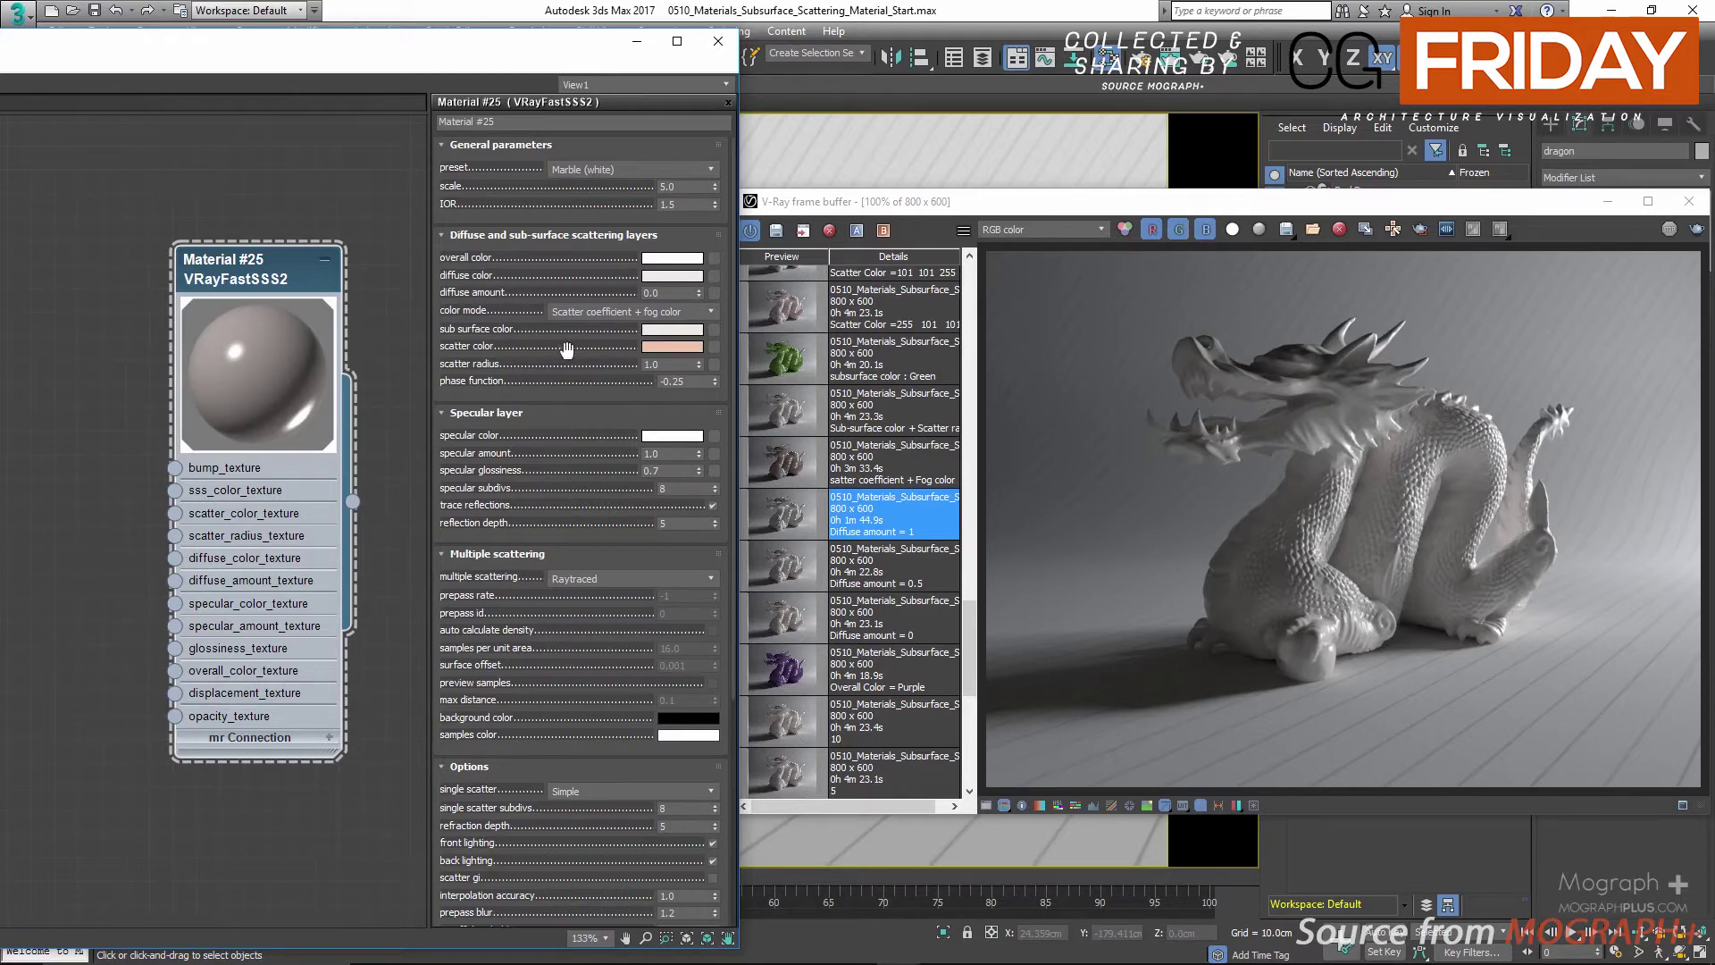
left_click(608, 313)
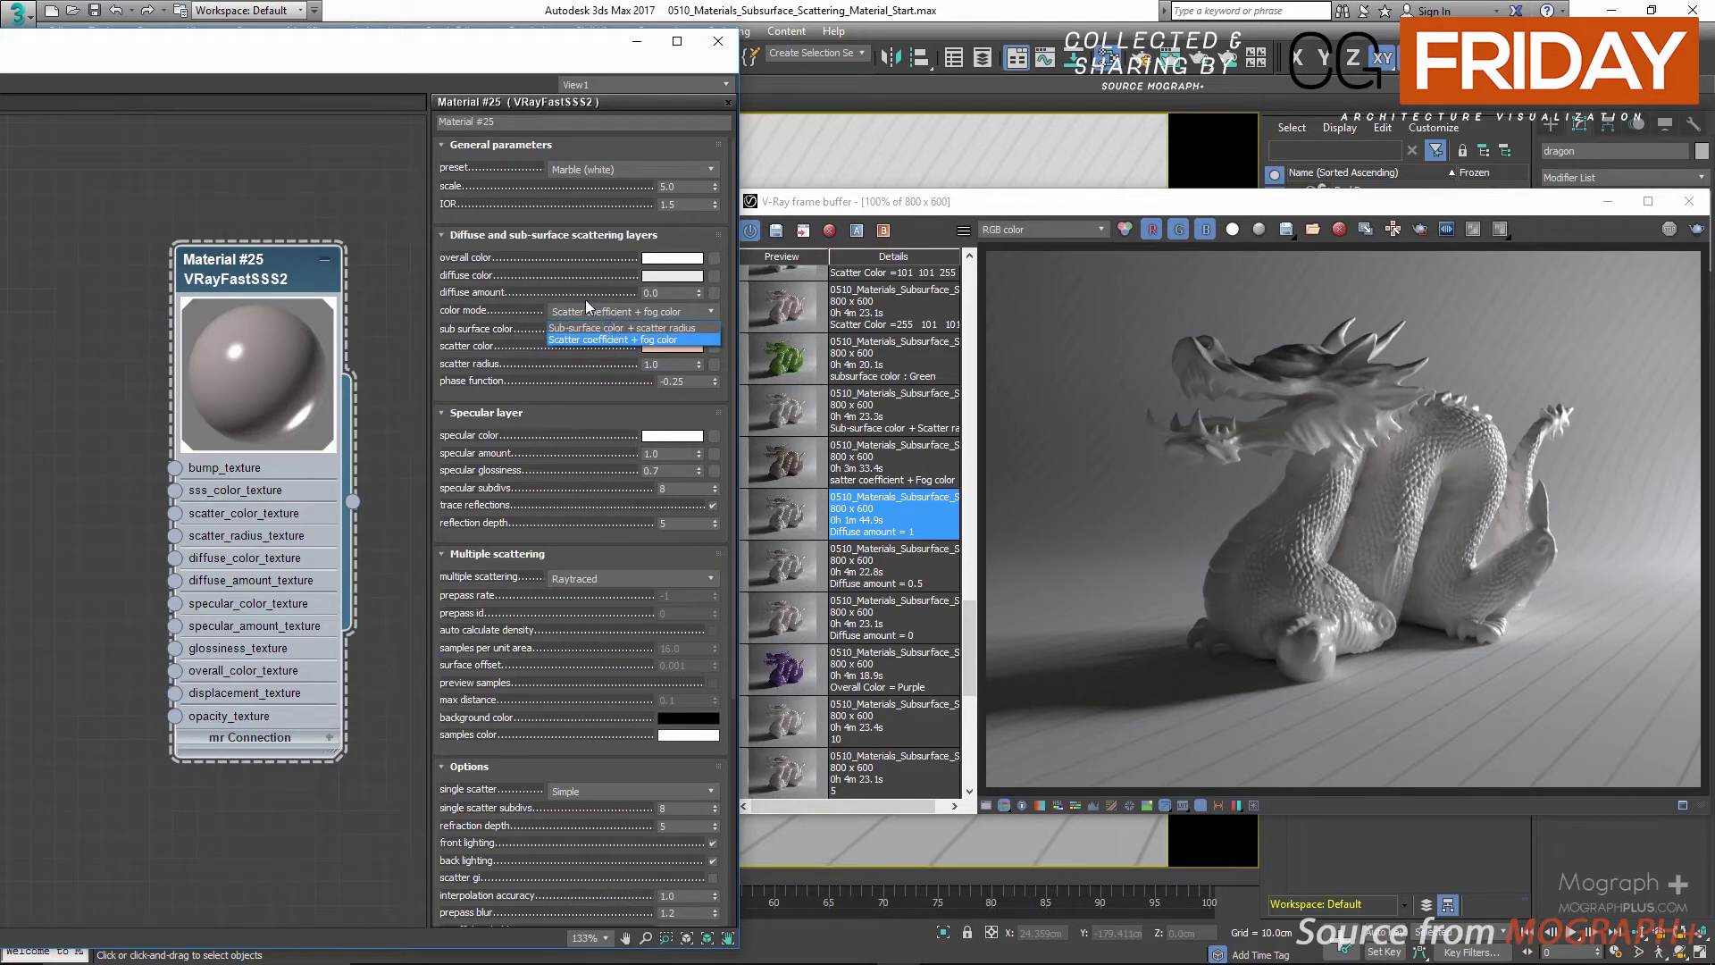
left_click(588, 309)
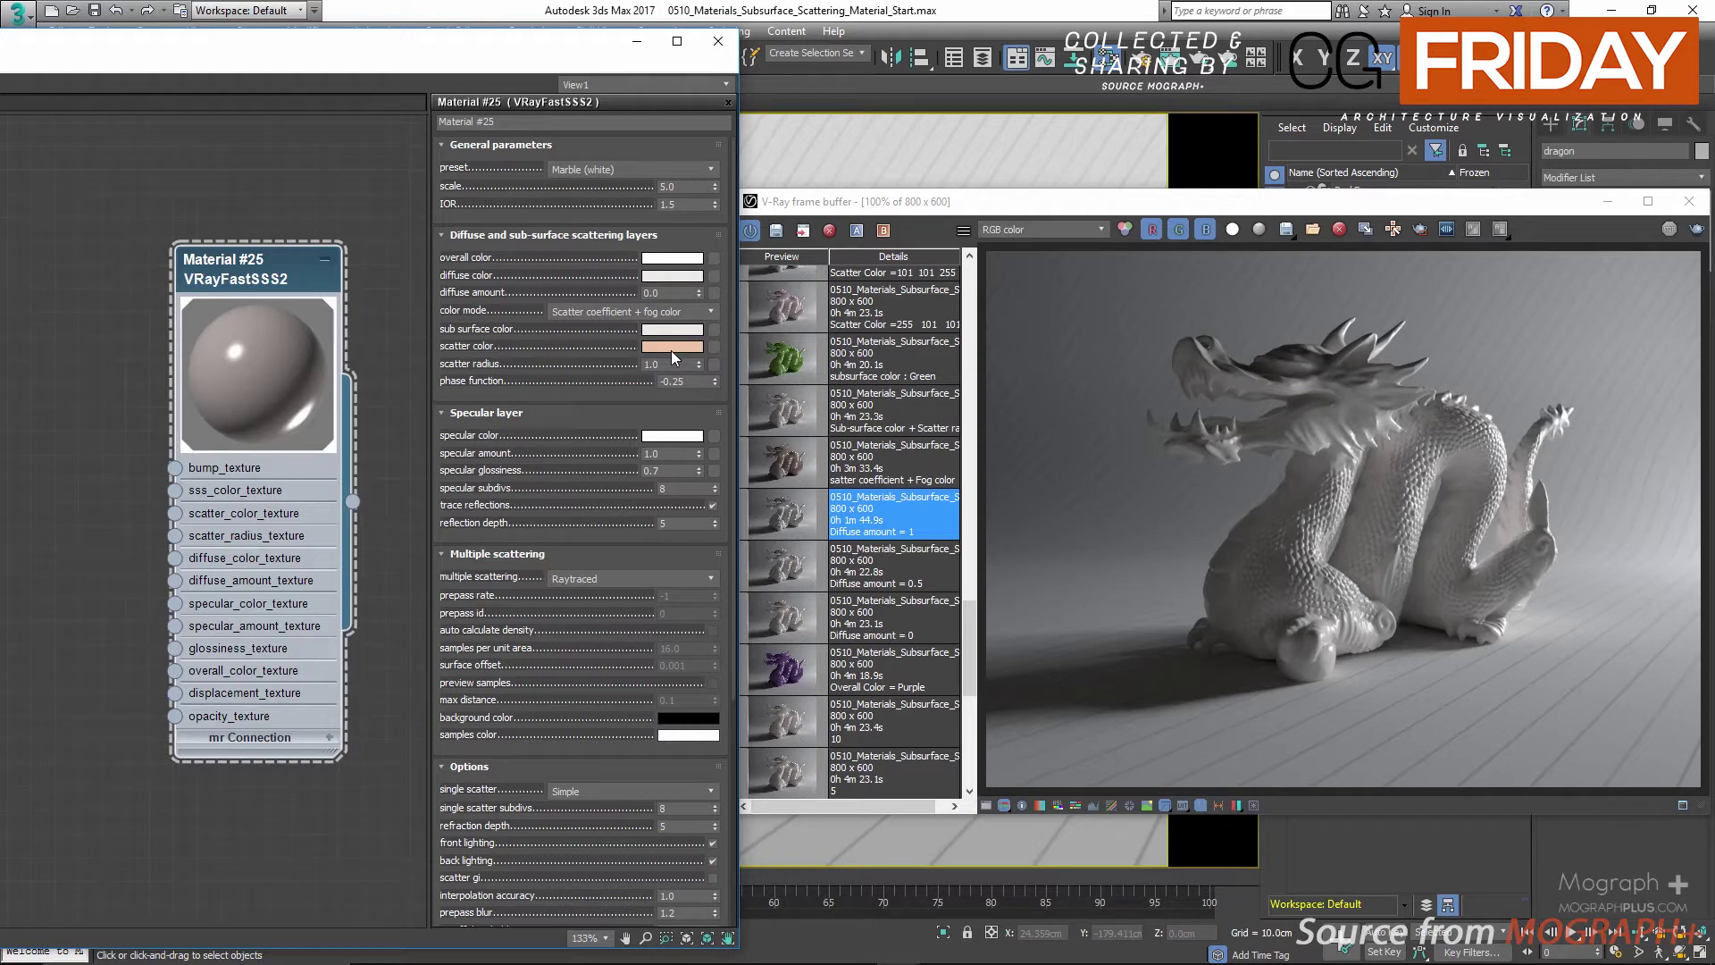
left_click(600, 313)
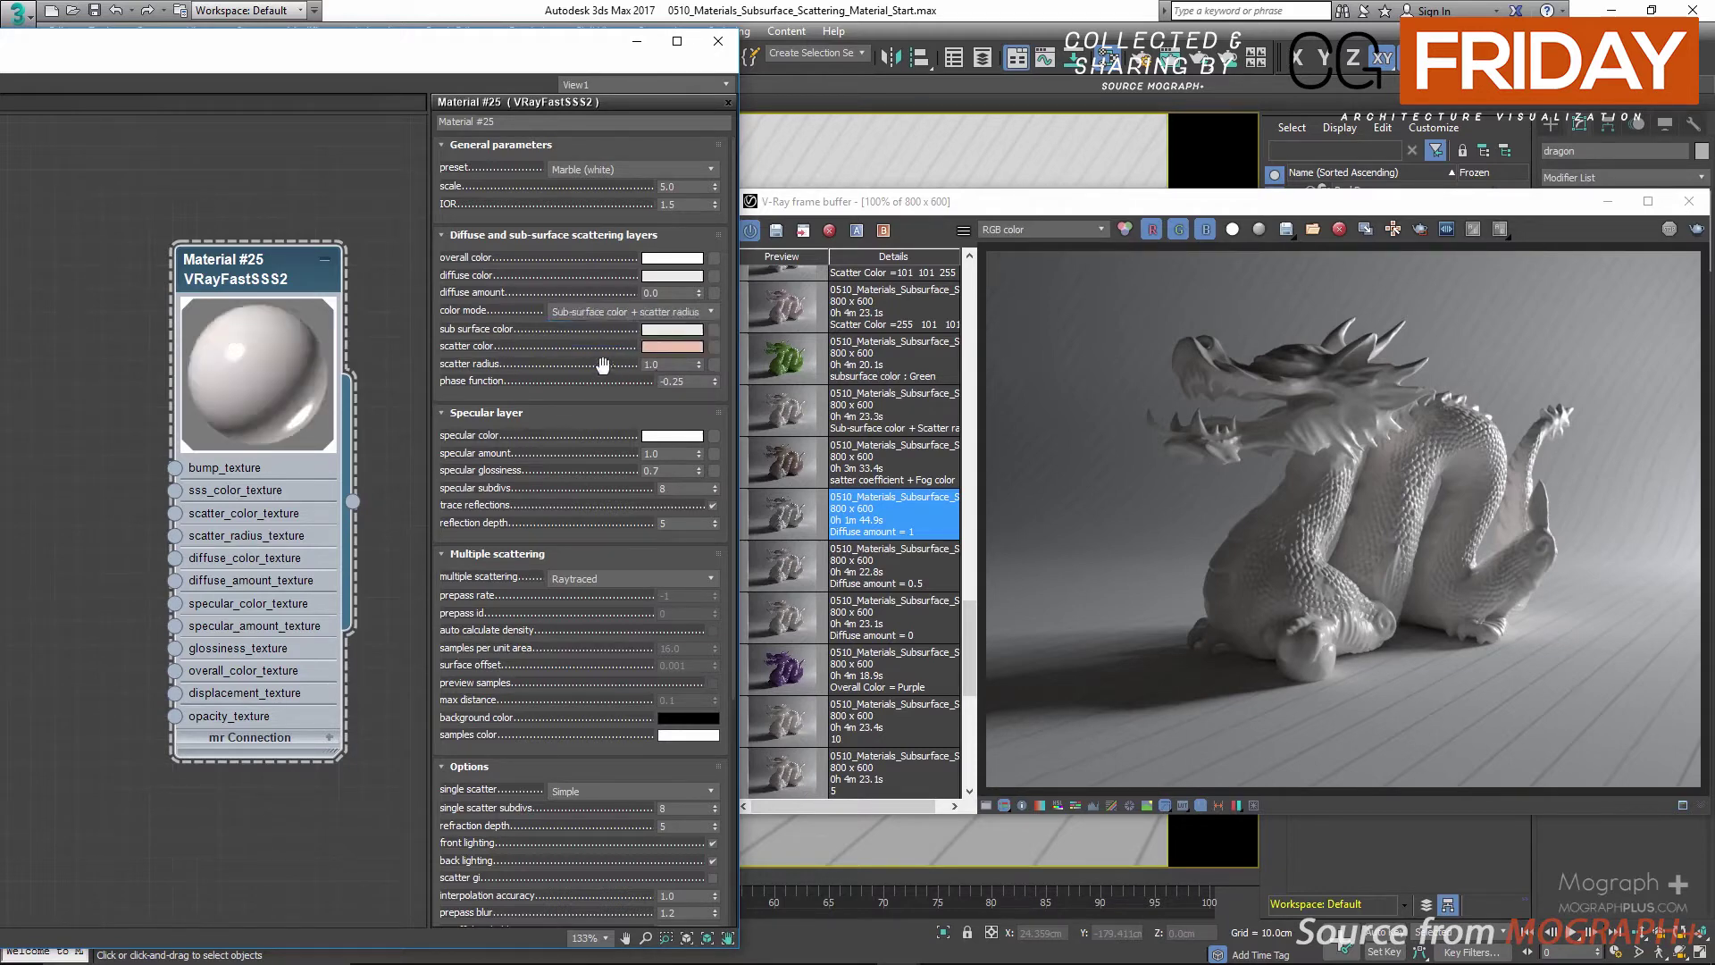
Set the color mode to Scatter coefficient + fog color and load the saved render made with that mode
left_click(601, 313)
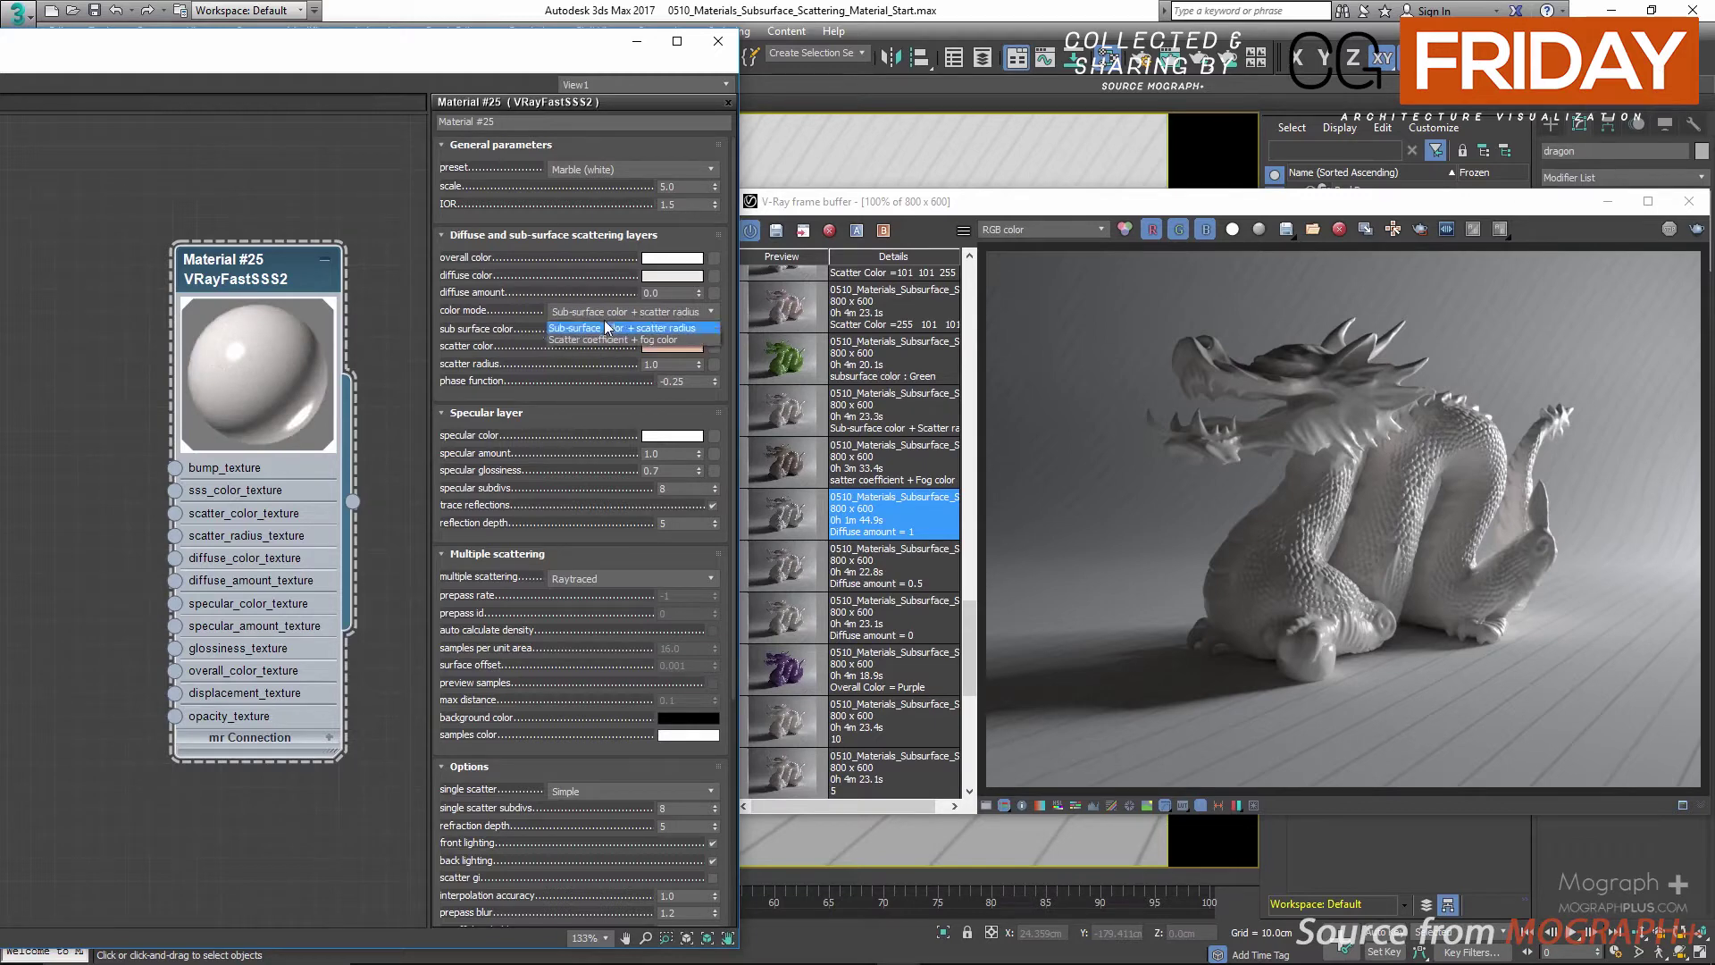
left_click(598, 340)
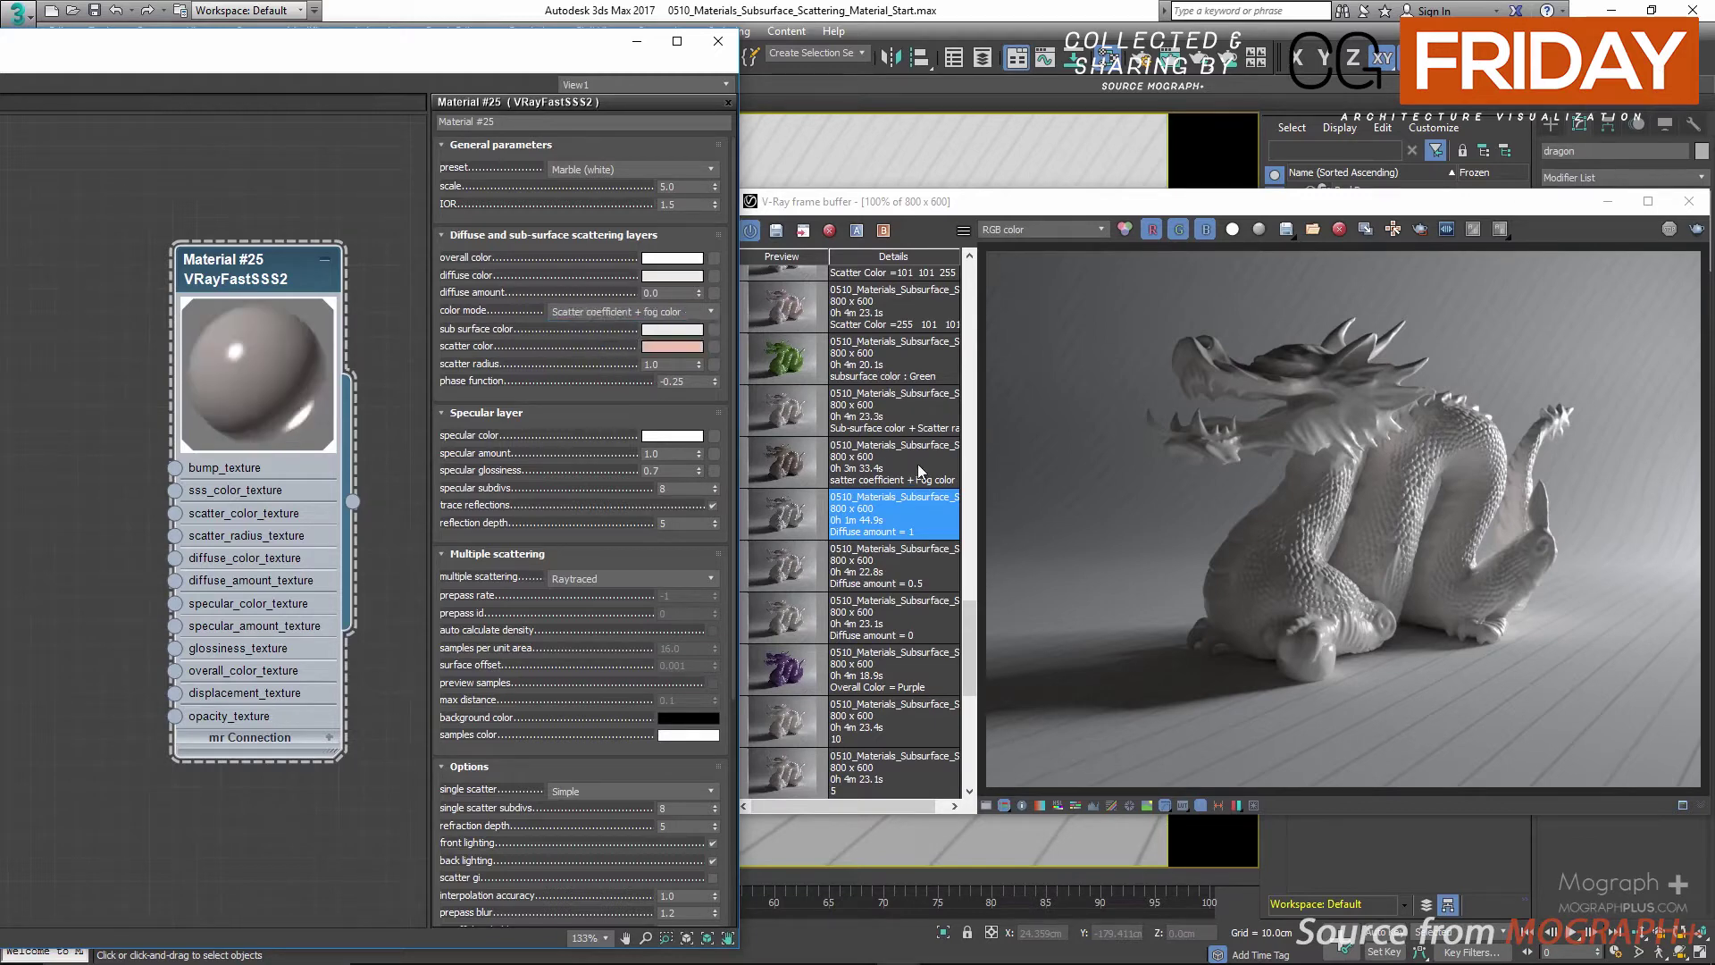
left_click(774, 460)
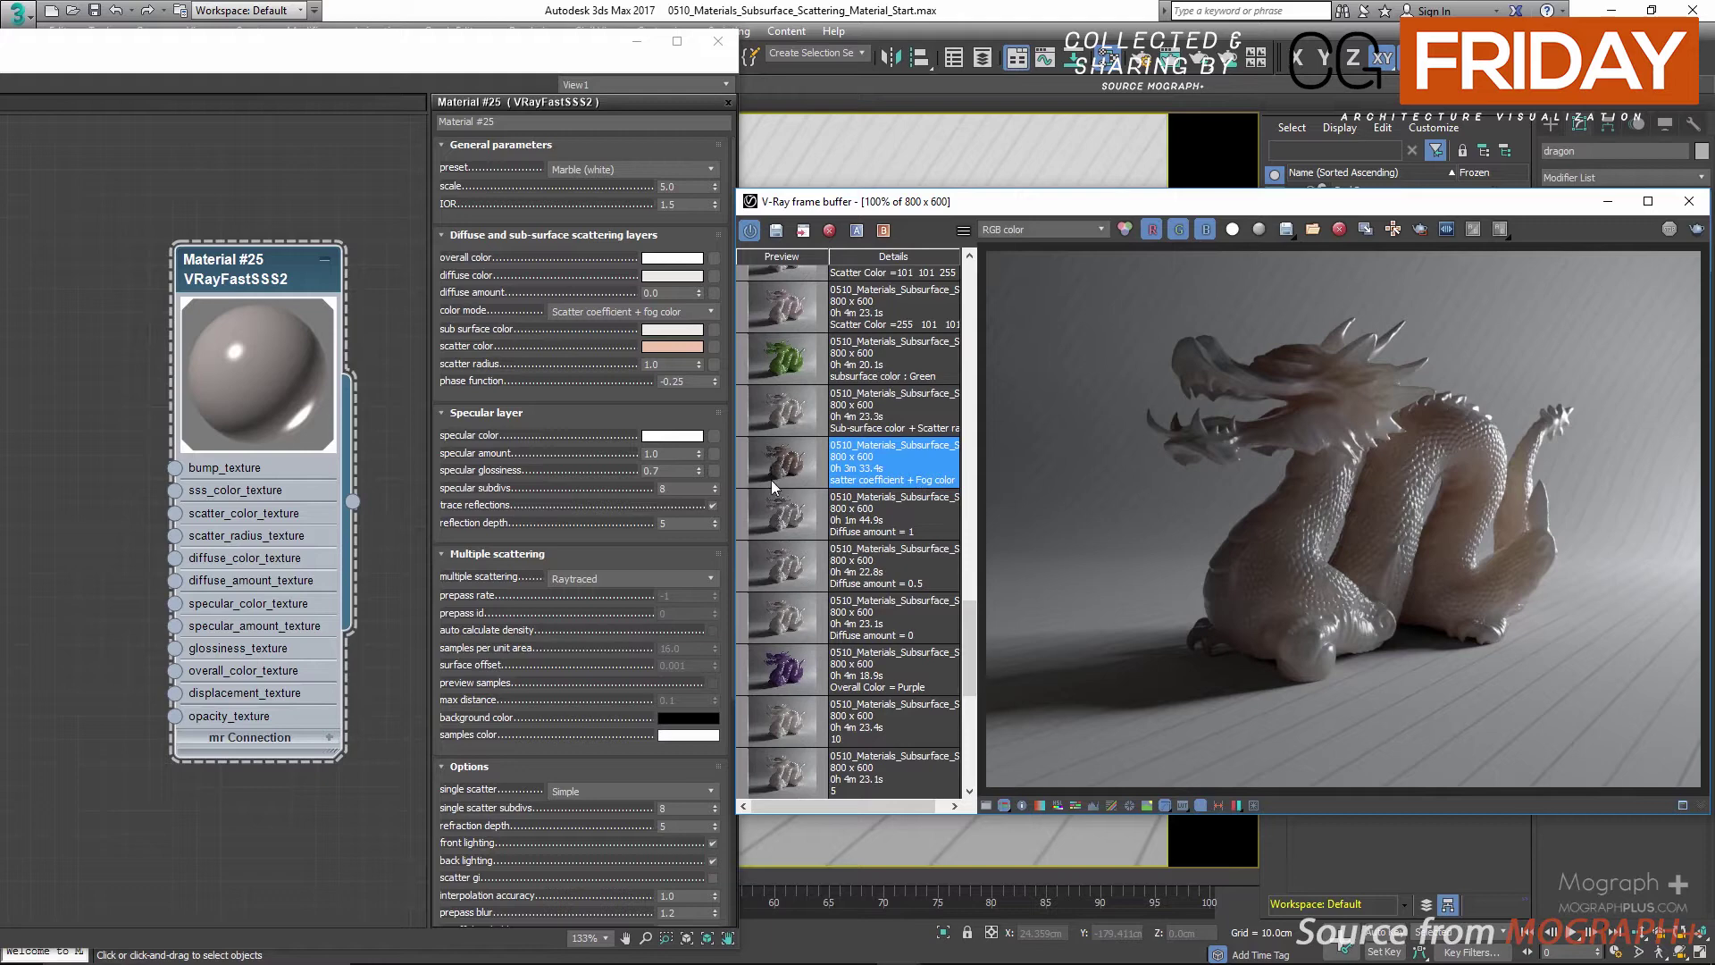
left_click(796, 610)
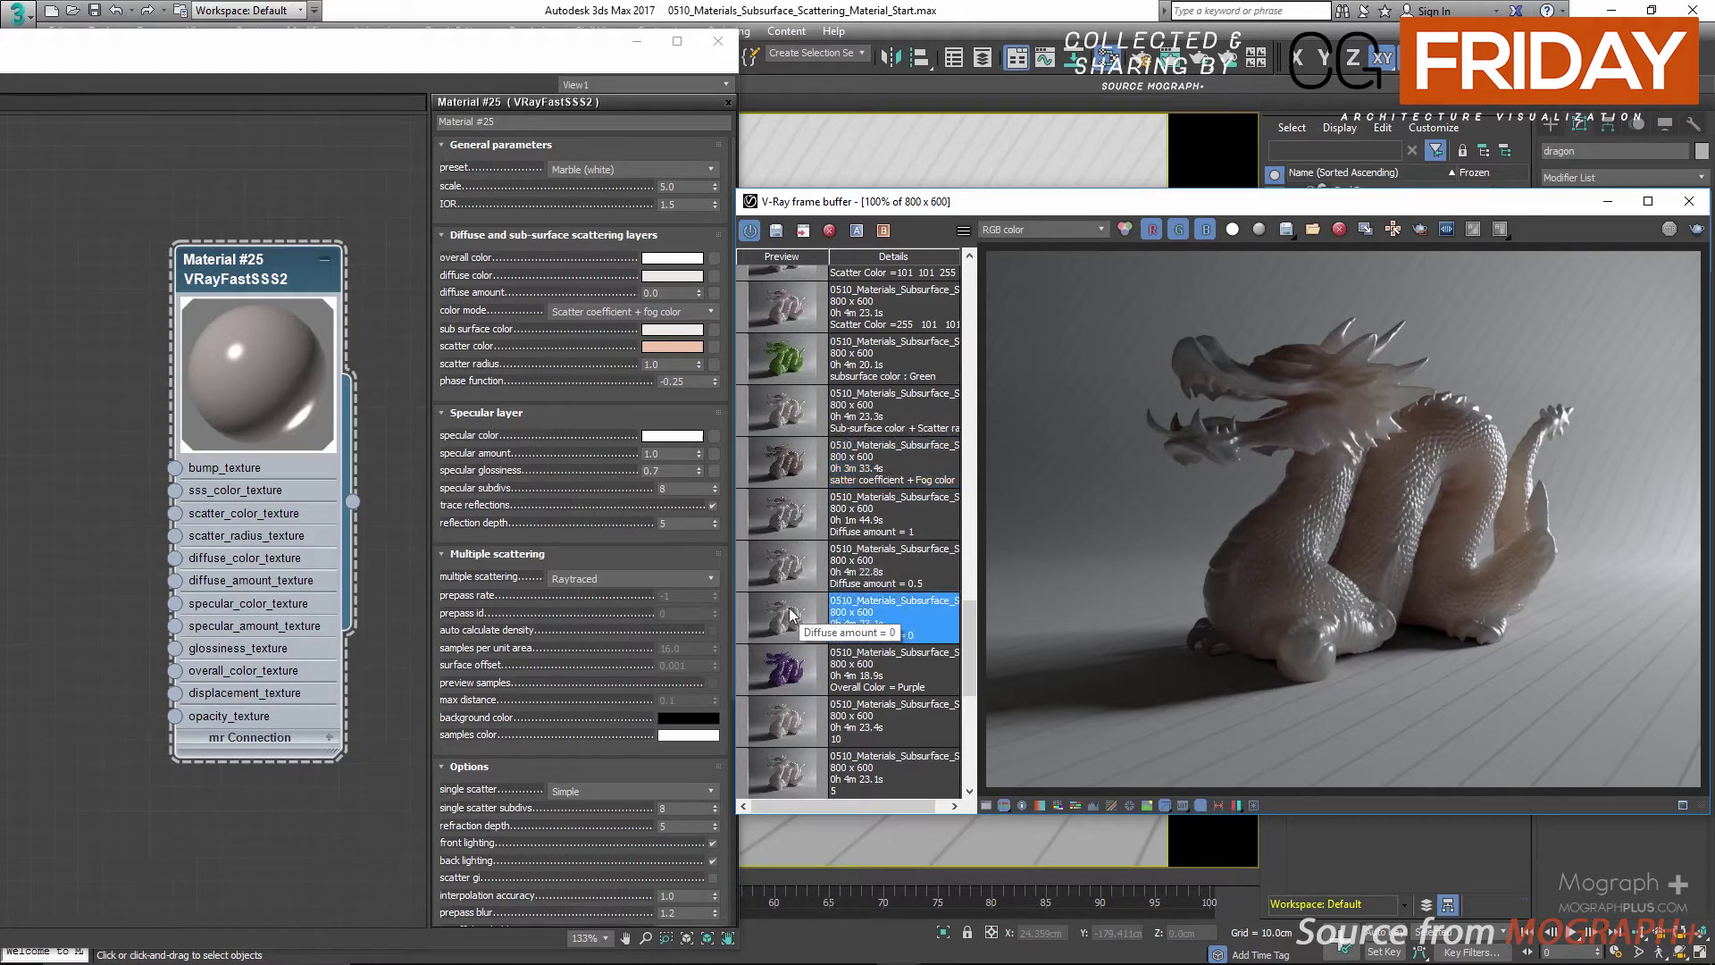
left_click(790, 476)
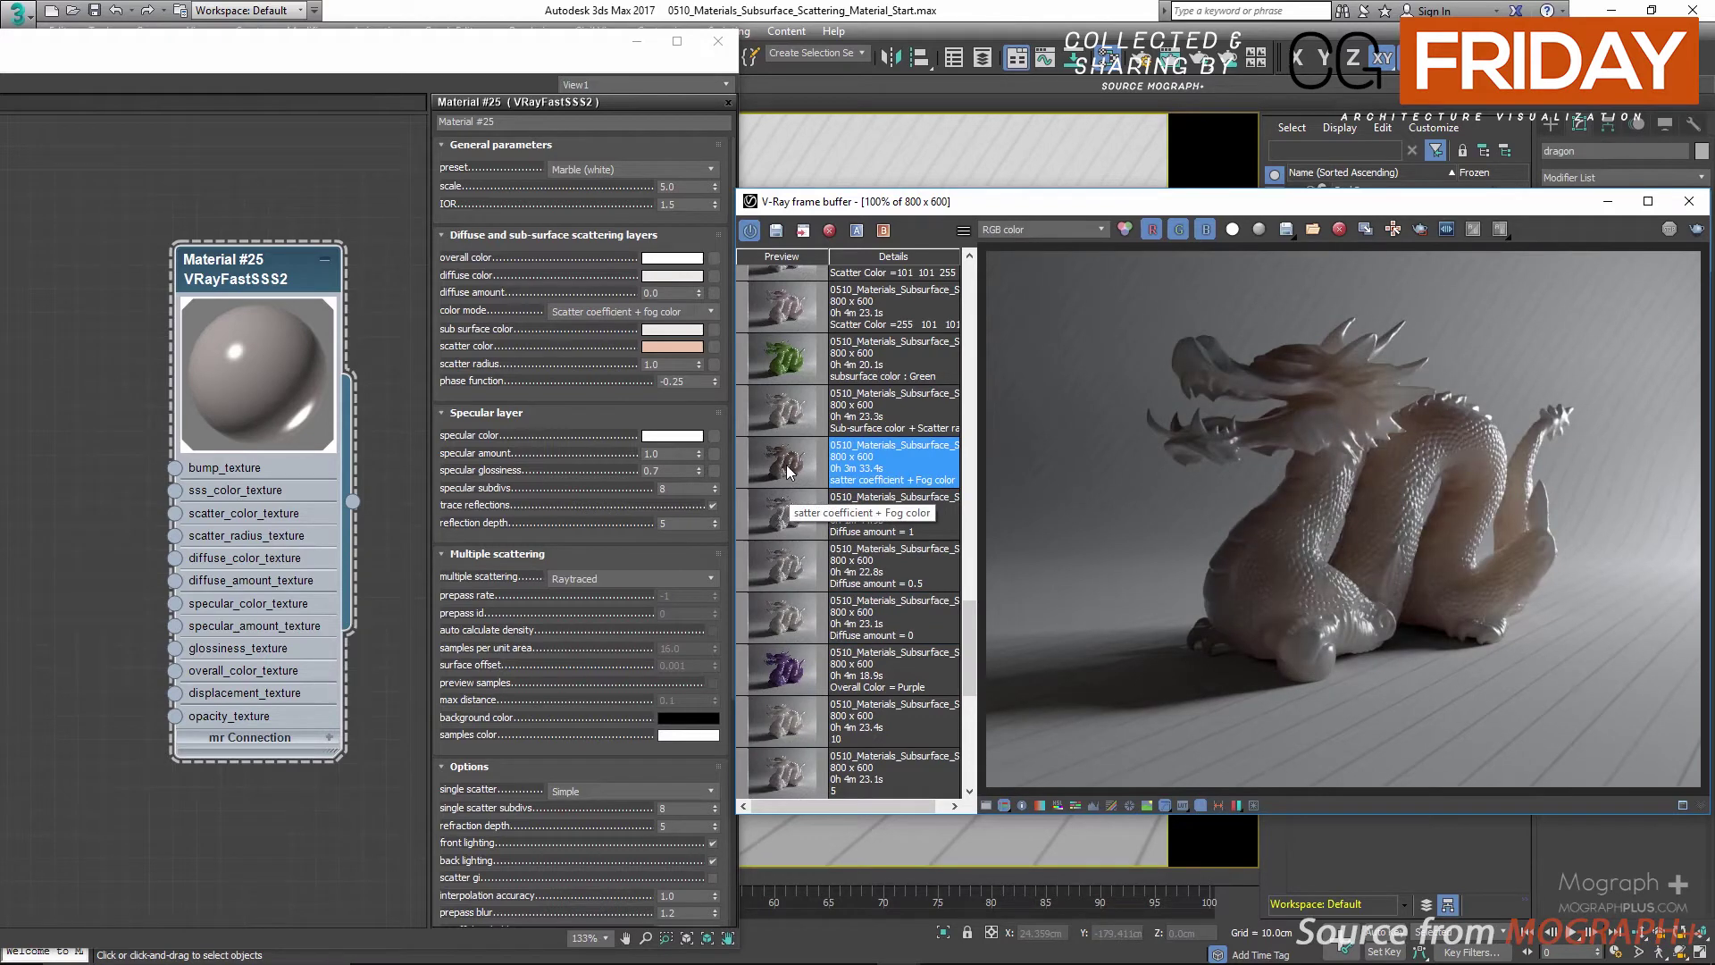
Set the color mode to Sub-surface color + scatter radius and compare its saved render with the scatter coefficient one
left_click(647, 312)
left_click(597, 325)
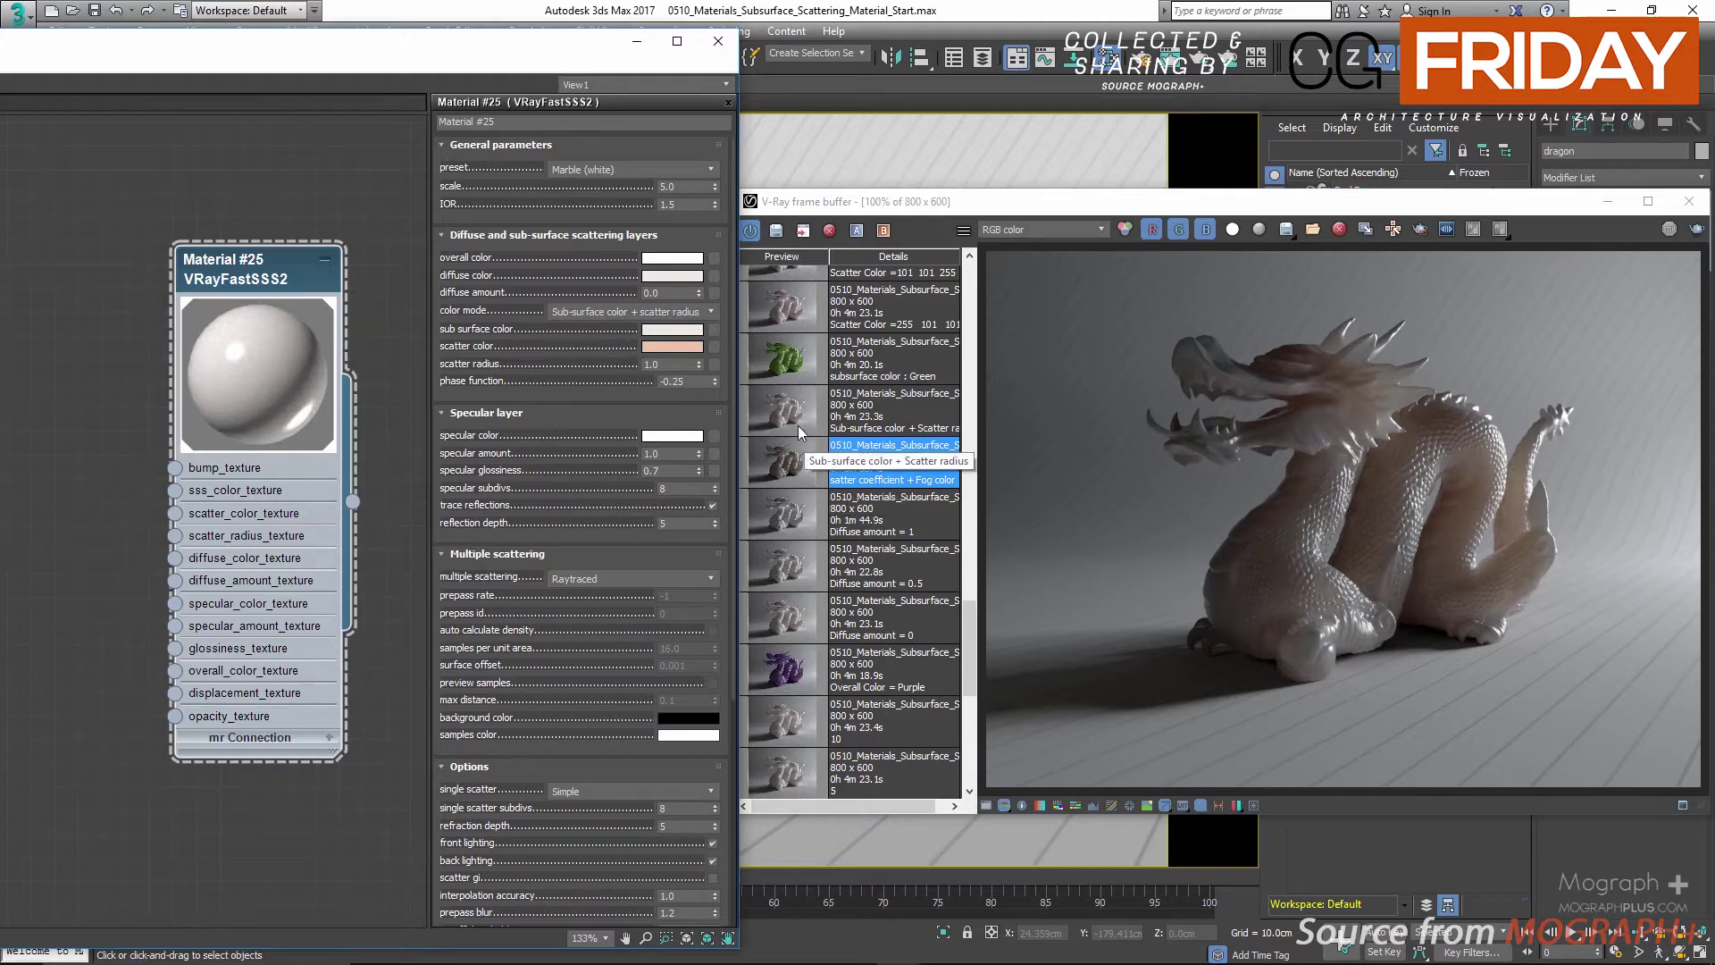
left_click(775, 413)
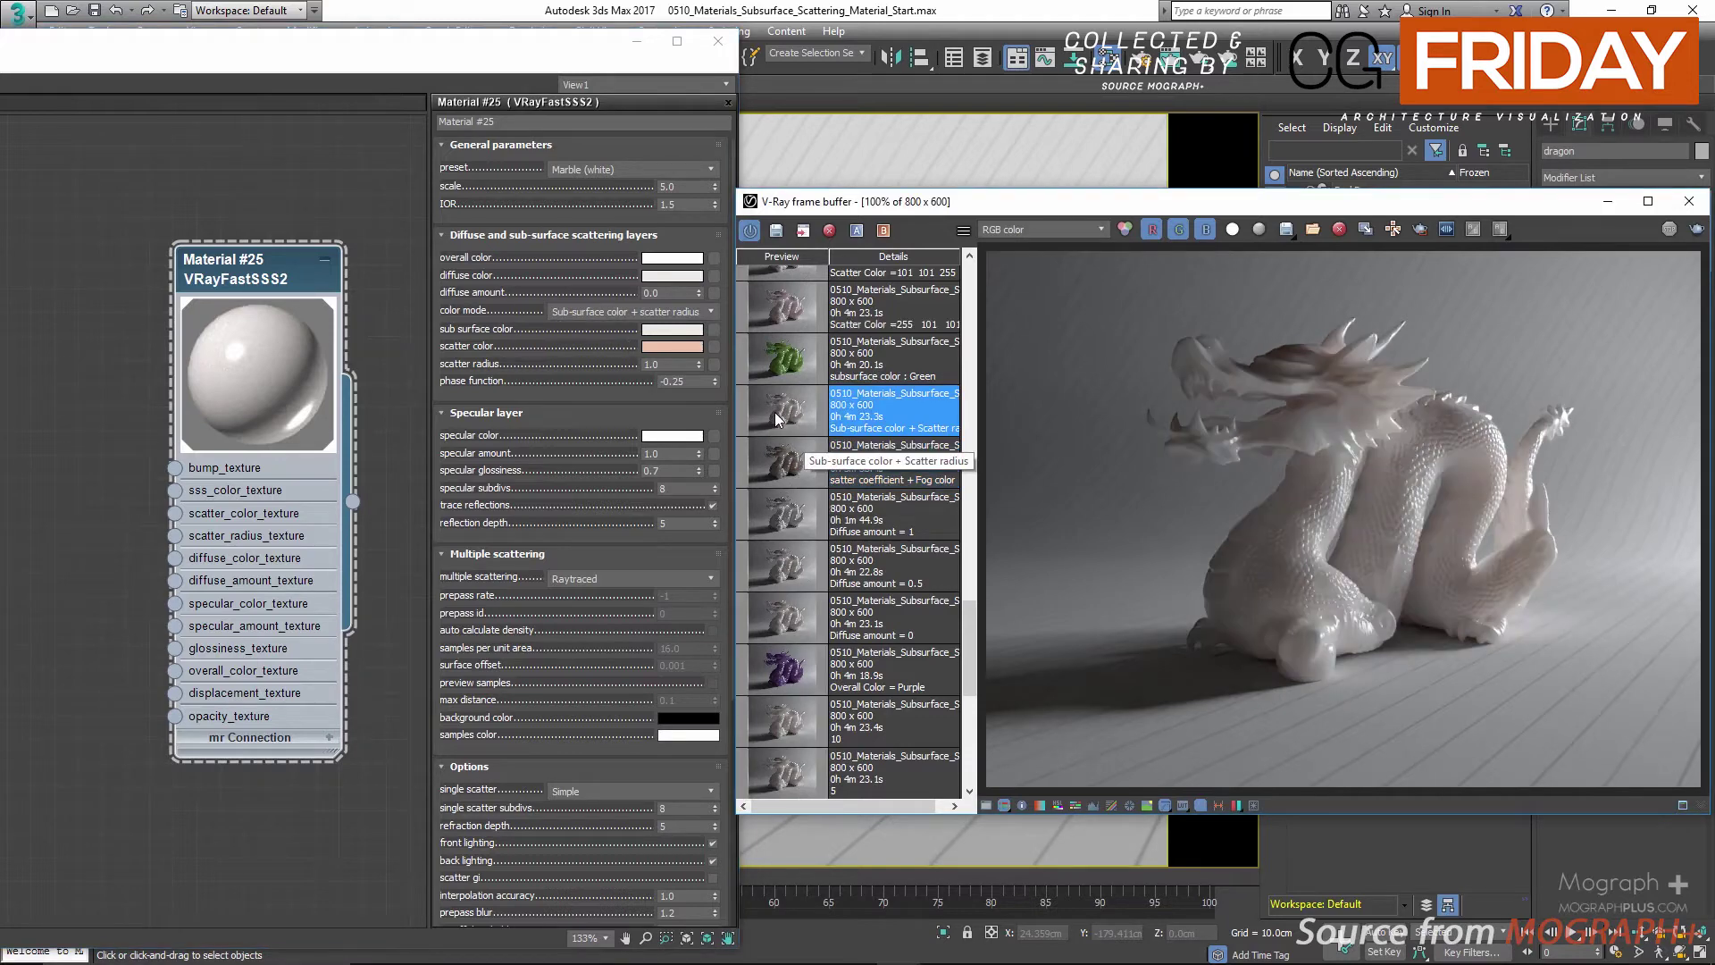
left_click(786, 463)
left_click(784, 411)
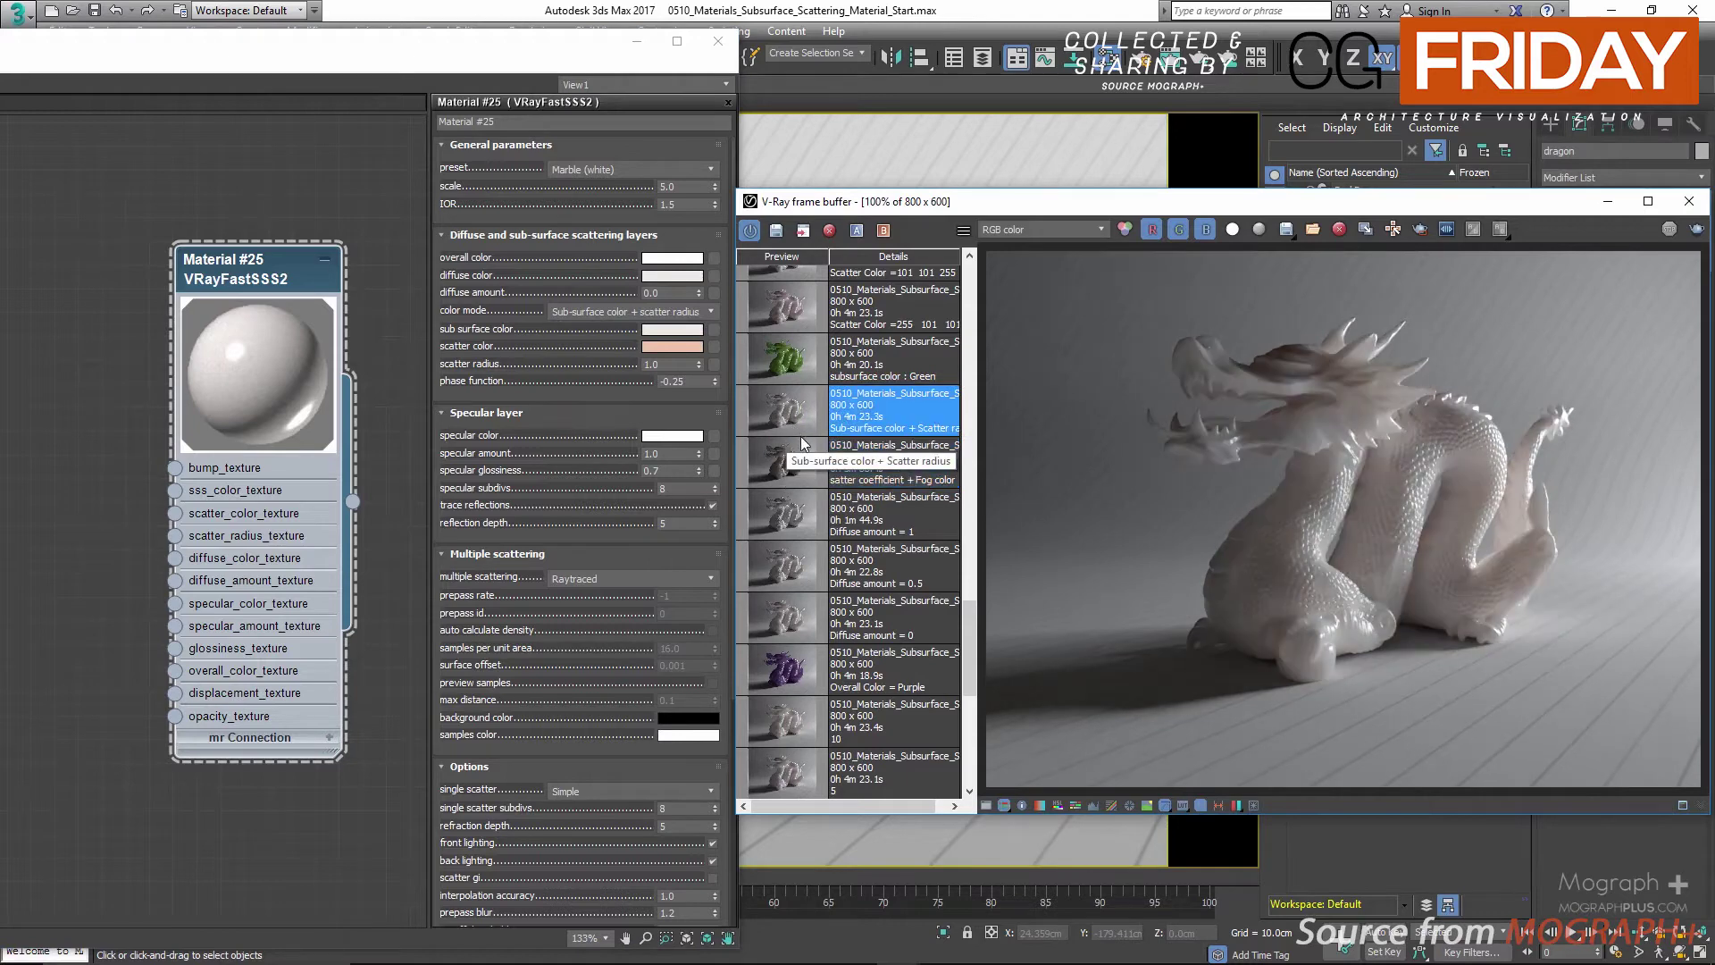
Try cyan and magenta as the material's sub-surface color, and discard the change
scroll(791, 415, "up", 1)
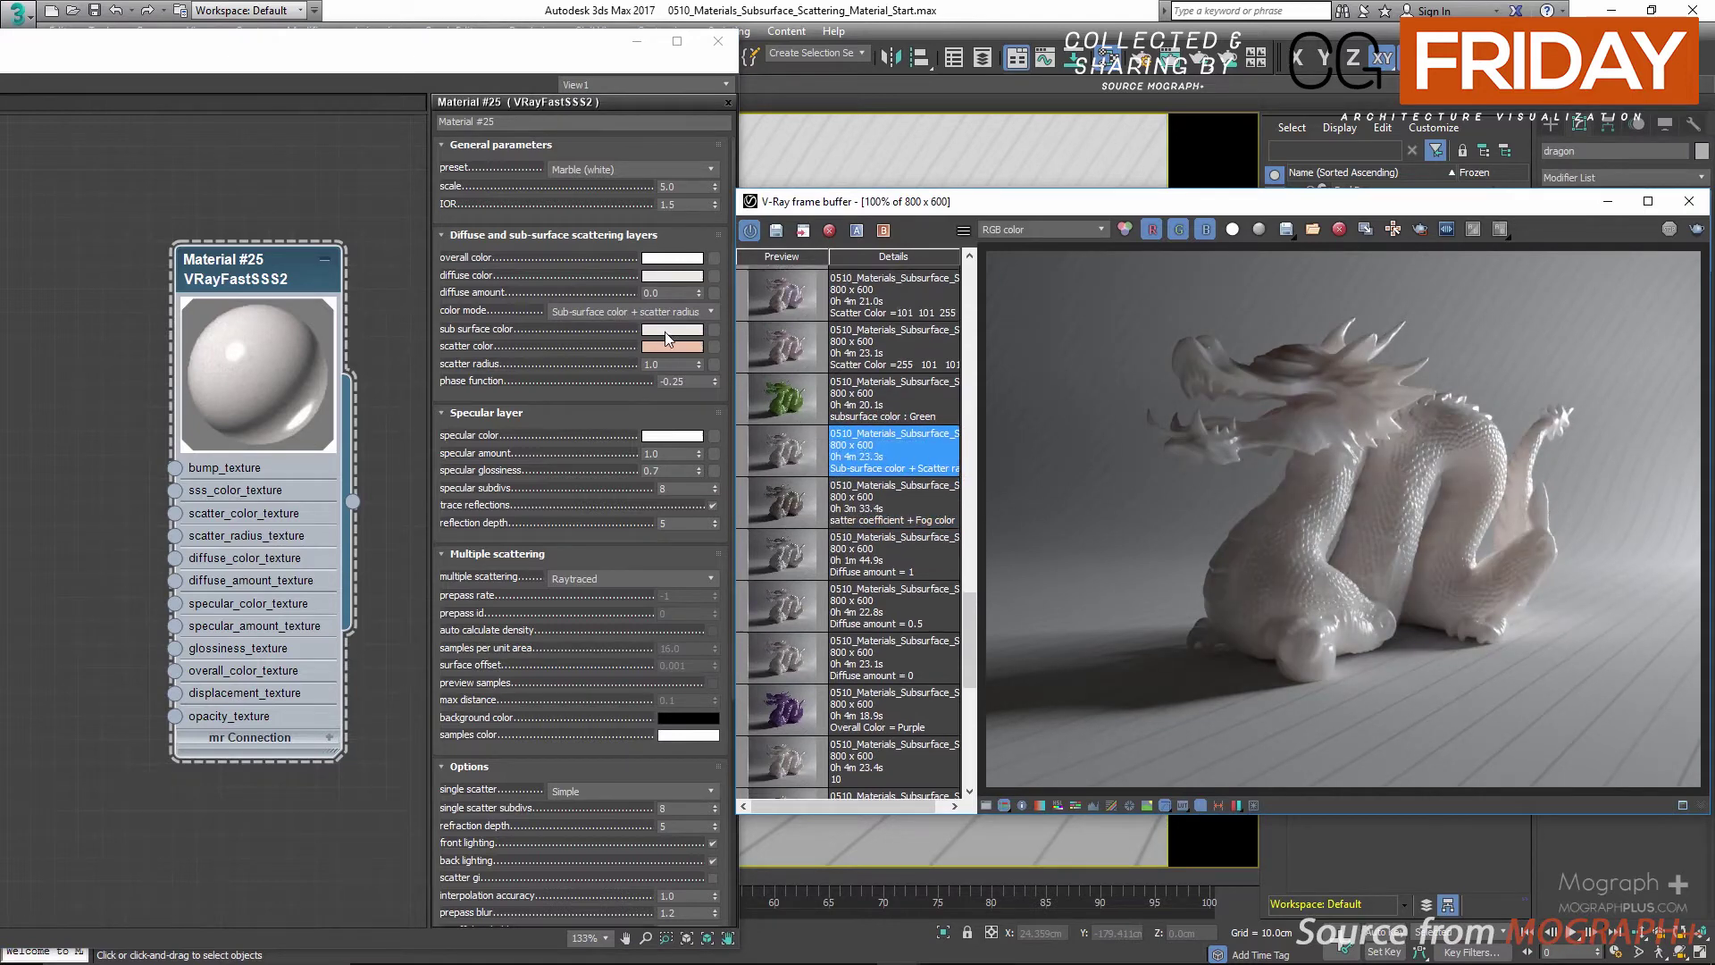
left_click(670, 329)
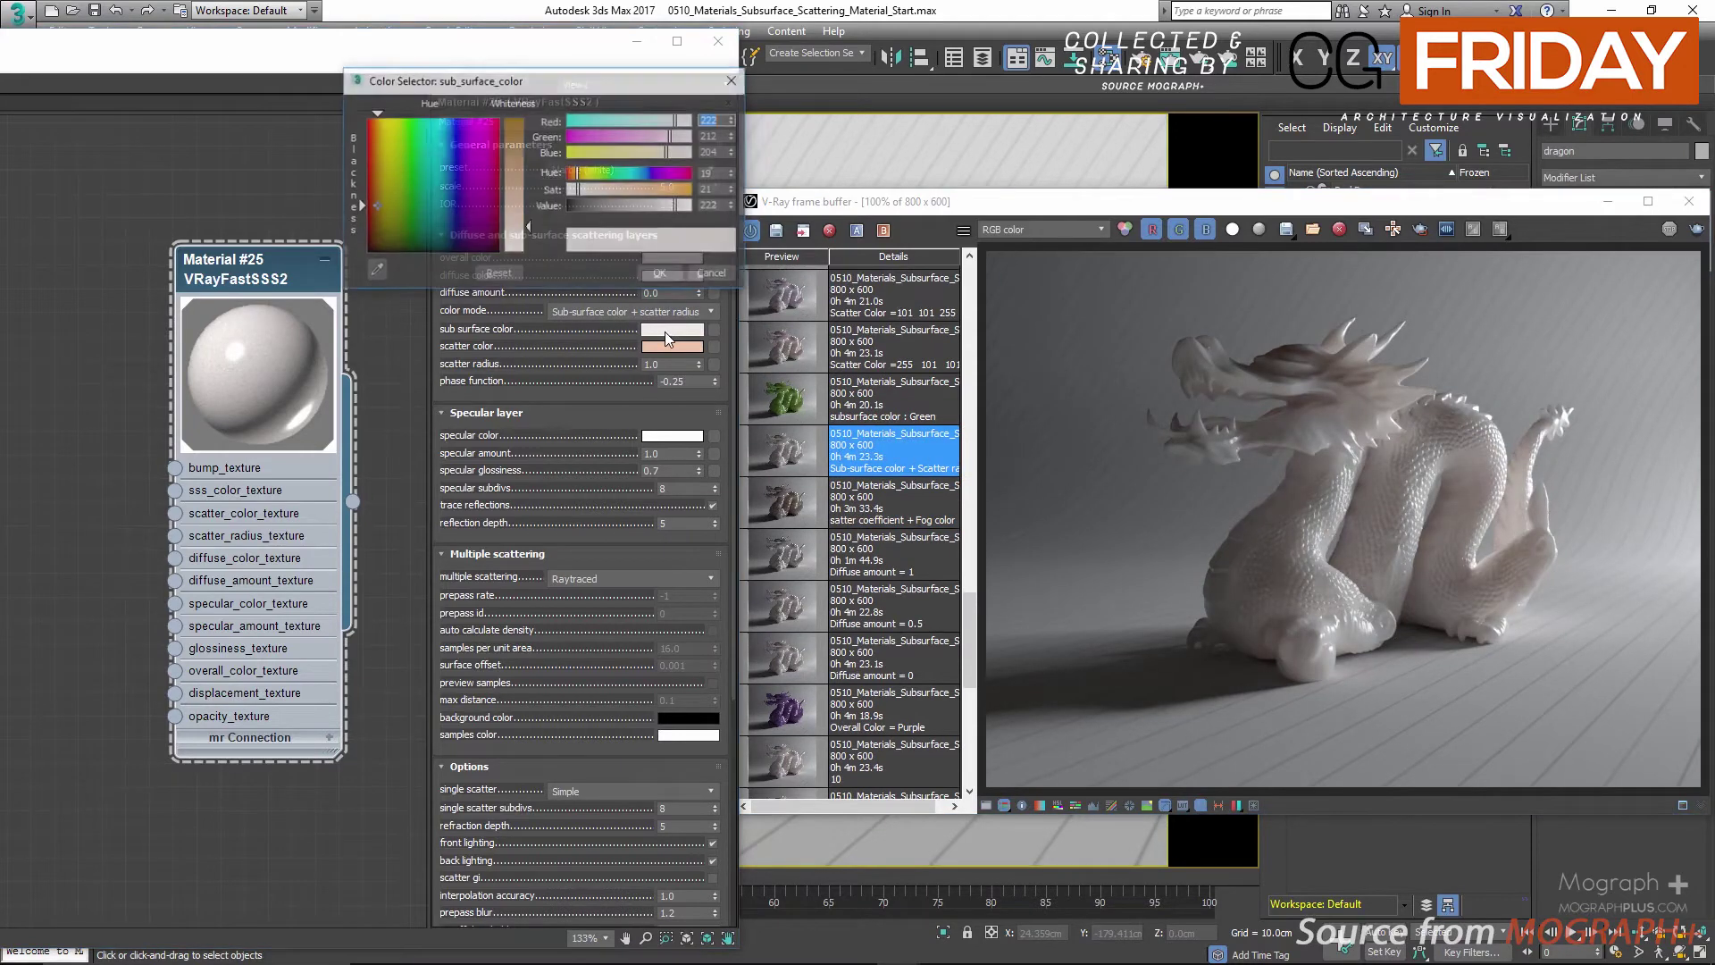
left_click(633, 172)
left_click(680, 188)
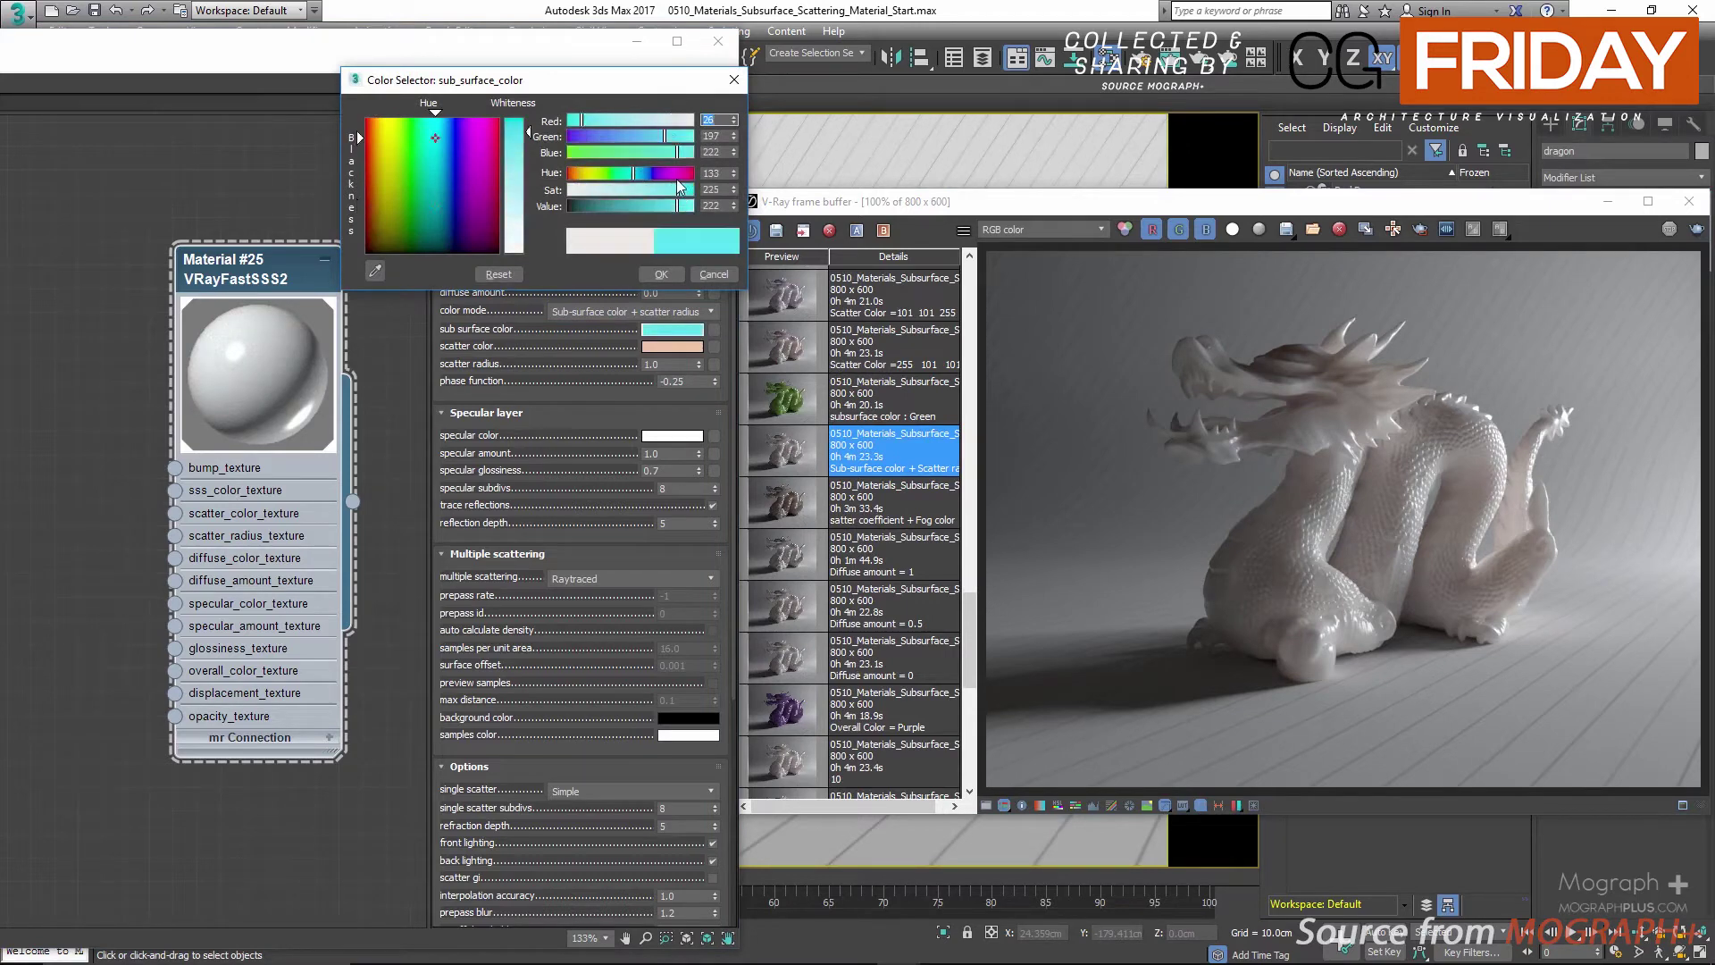
left_click(677, 173)
left_click(714, 273)
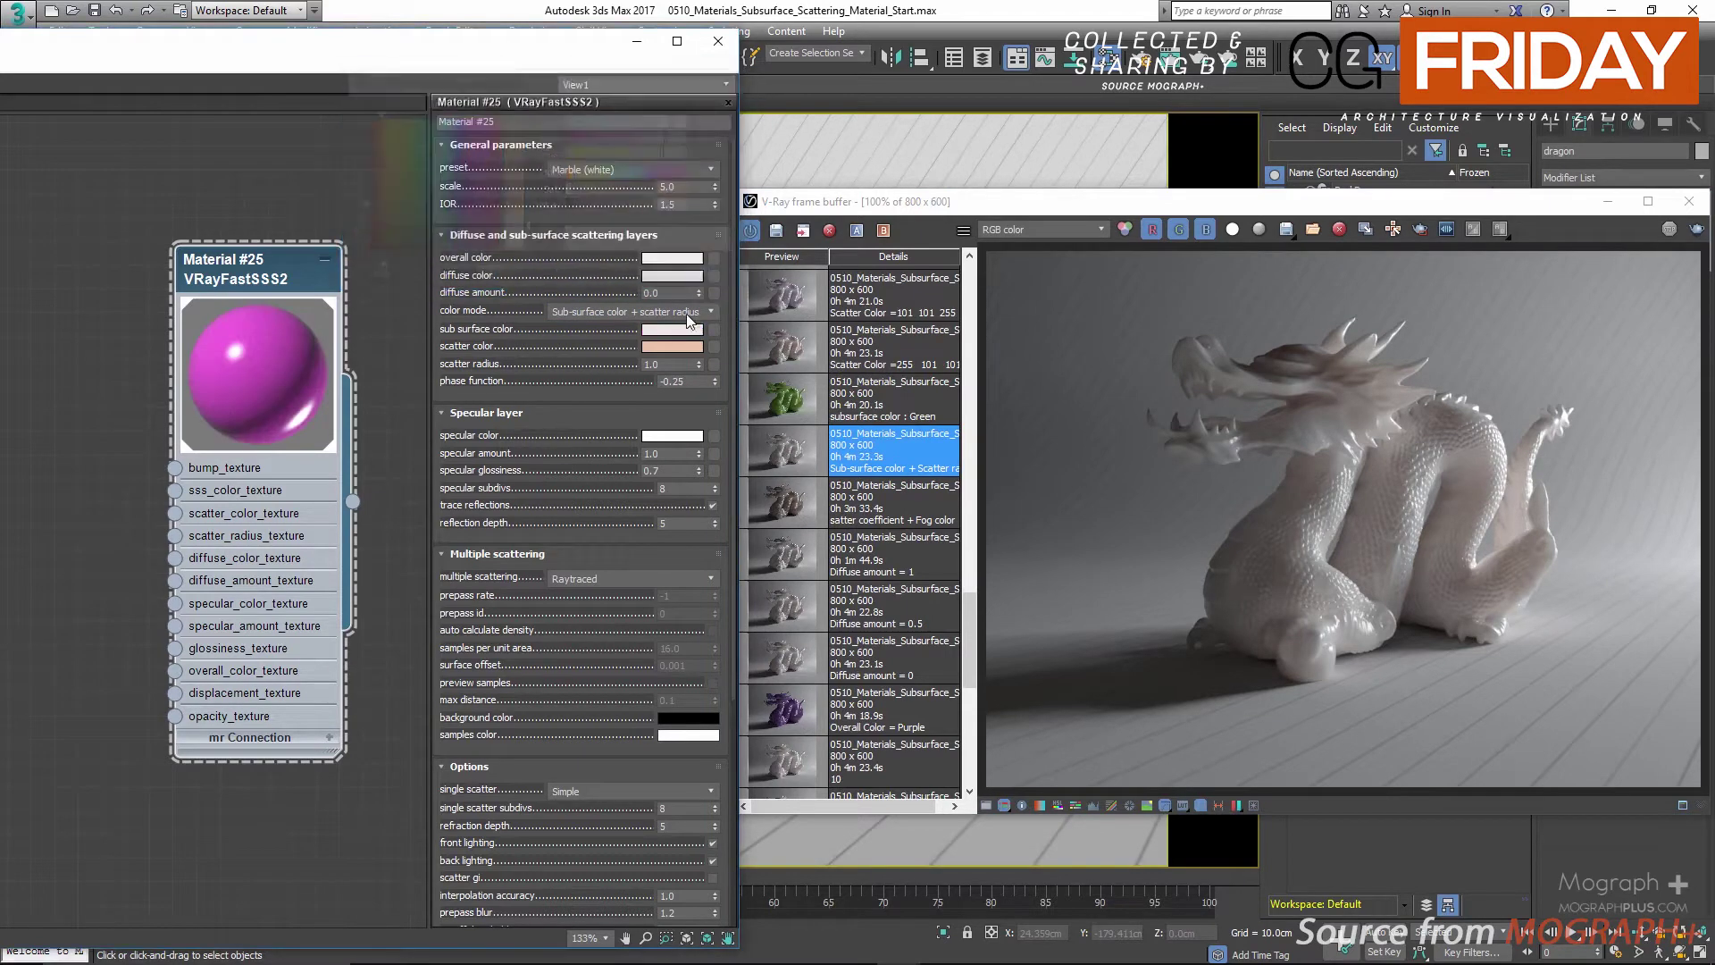
Try yellow and pink as the material's scatter color, and discard the change
left_click(668, 346)
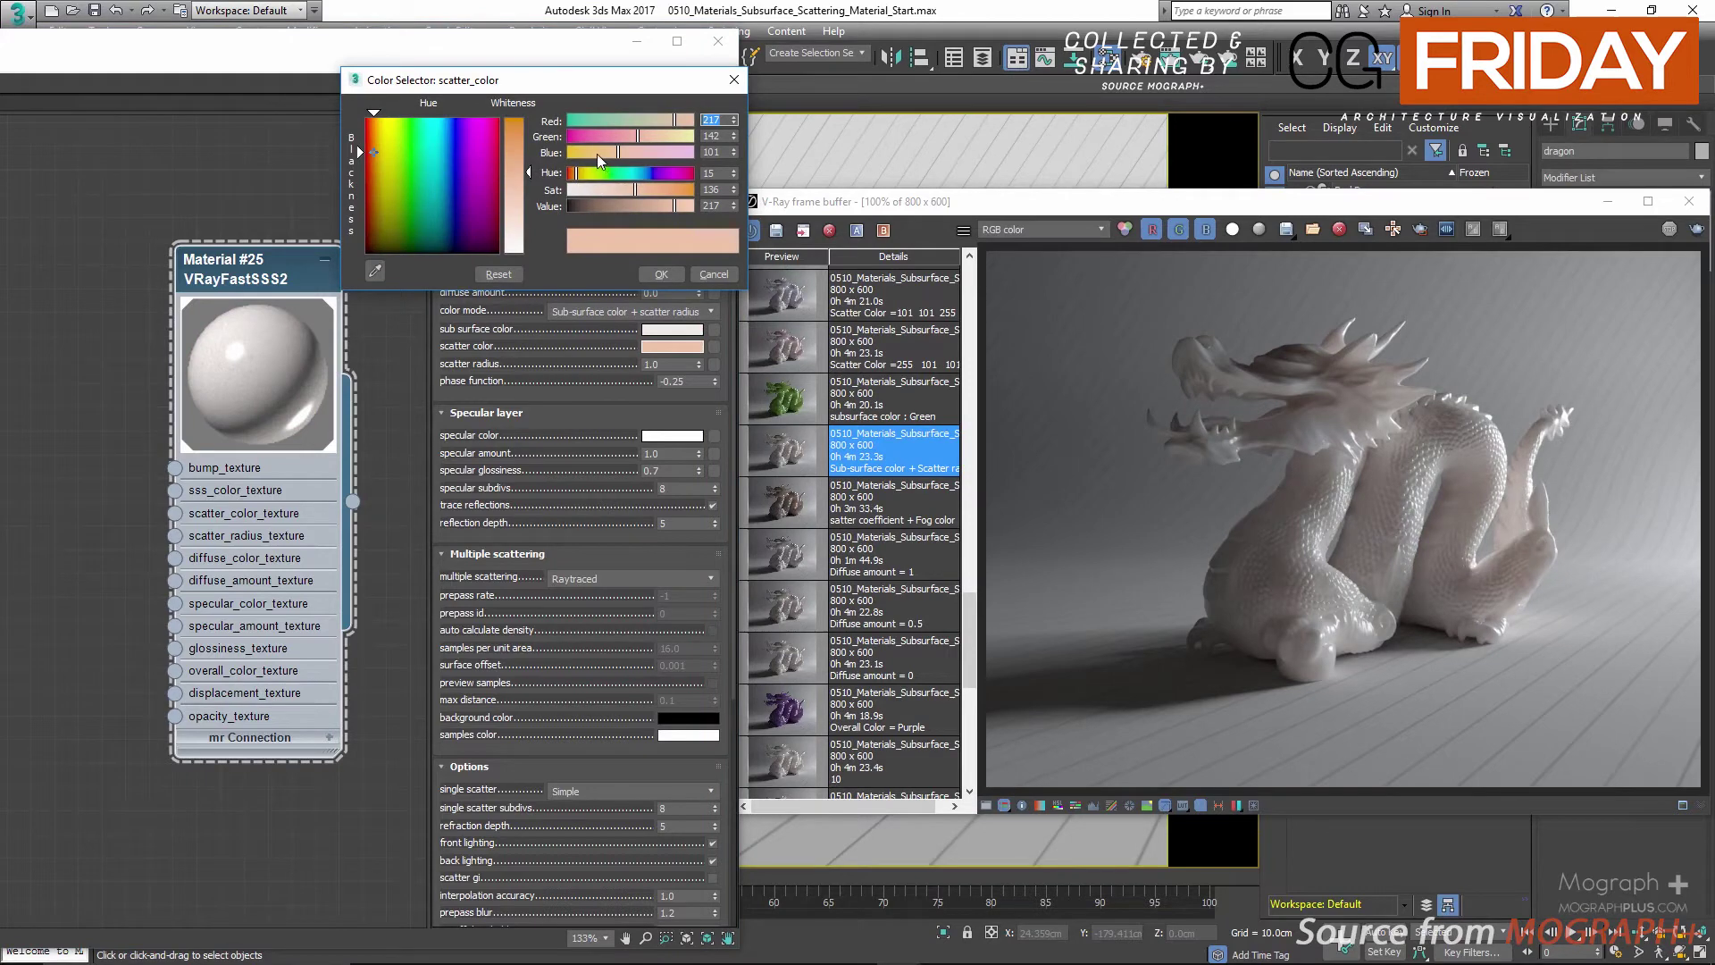
left_click_drag(597, 154, 568, 156)
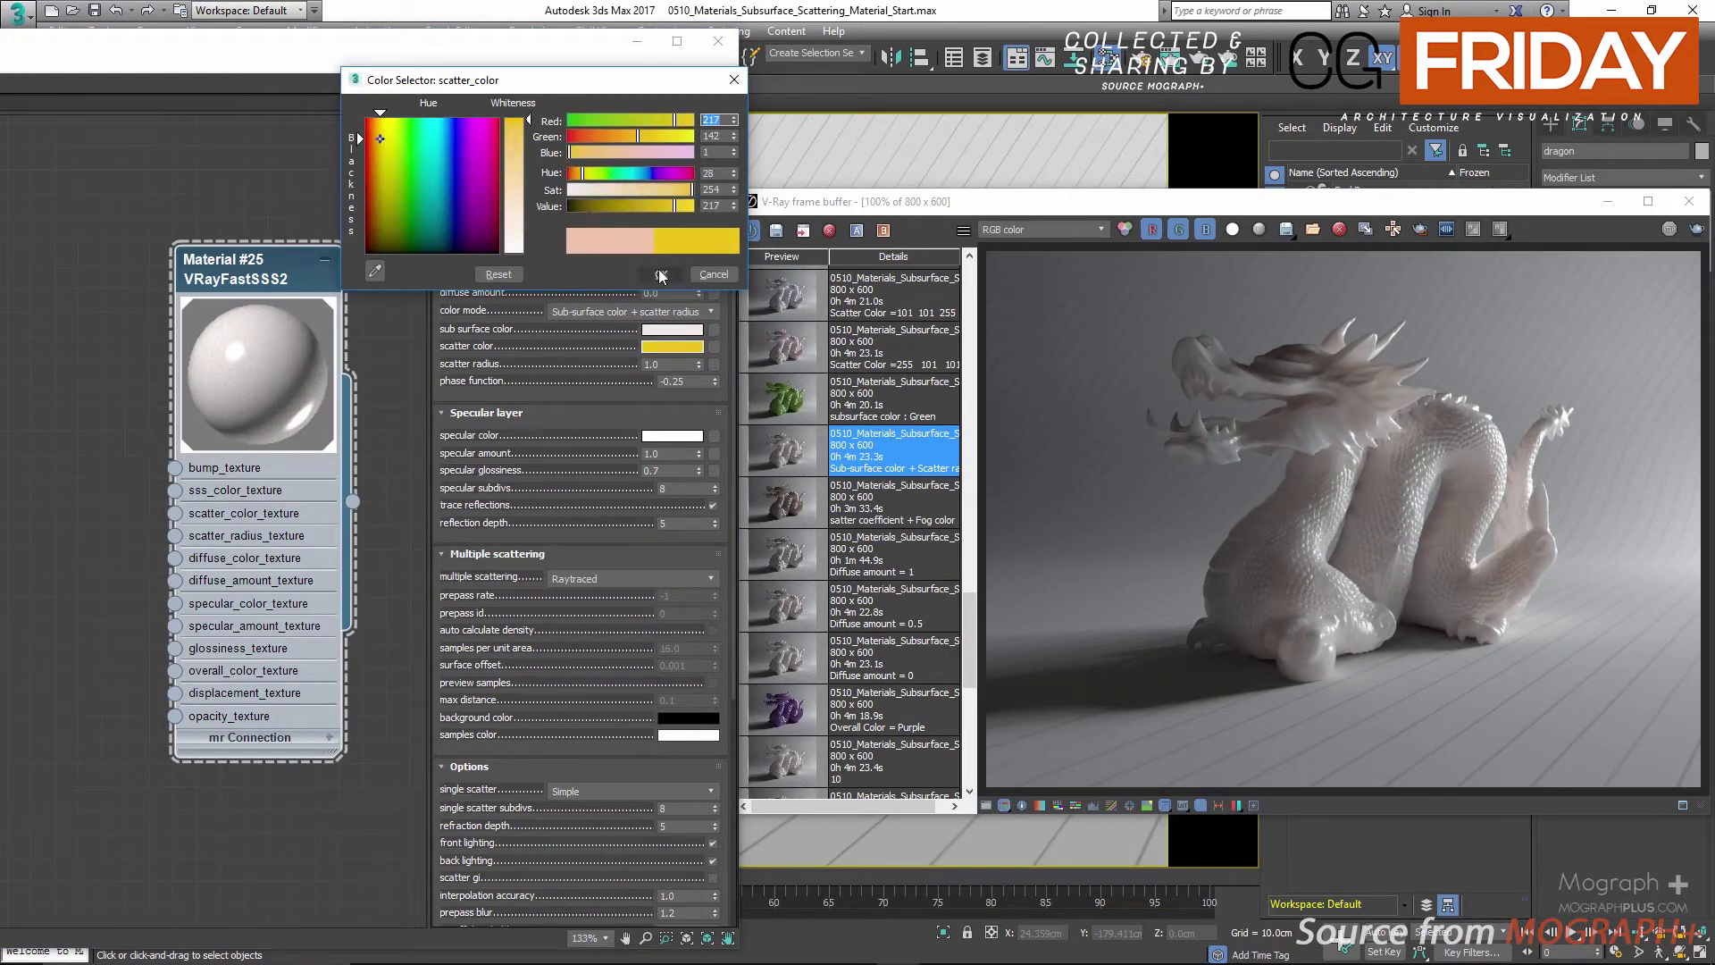
left_click_drag(679, 170, 639, 195)
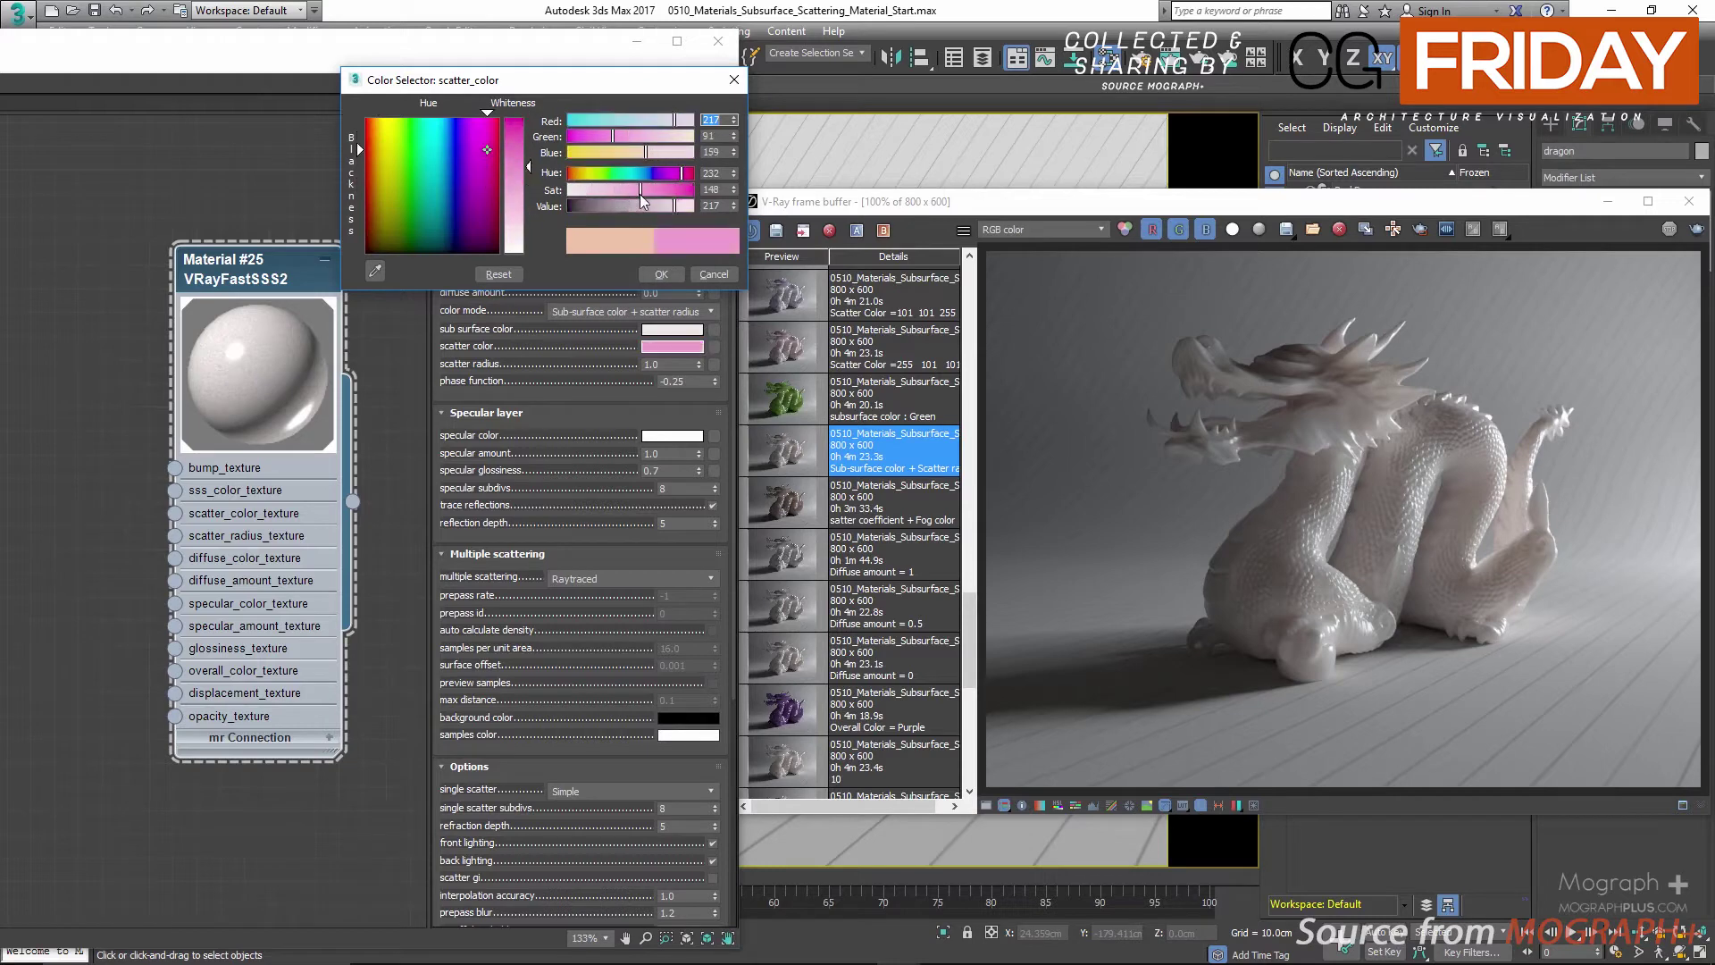
left_click(706, 276)
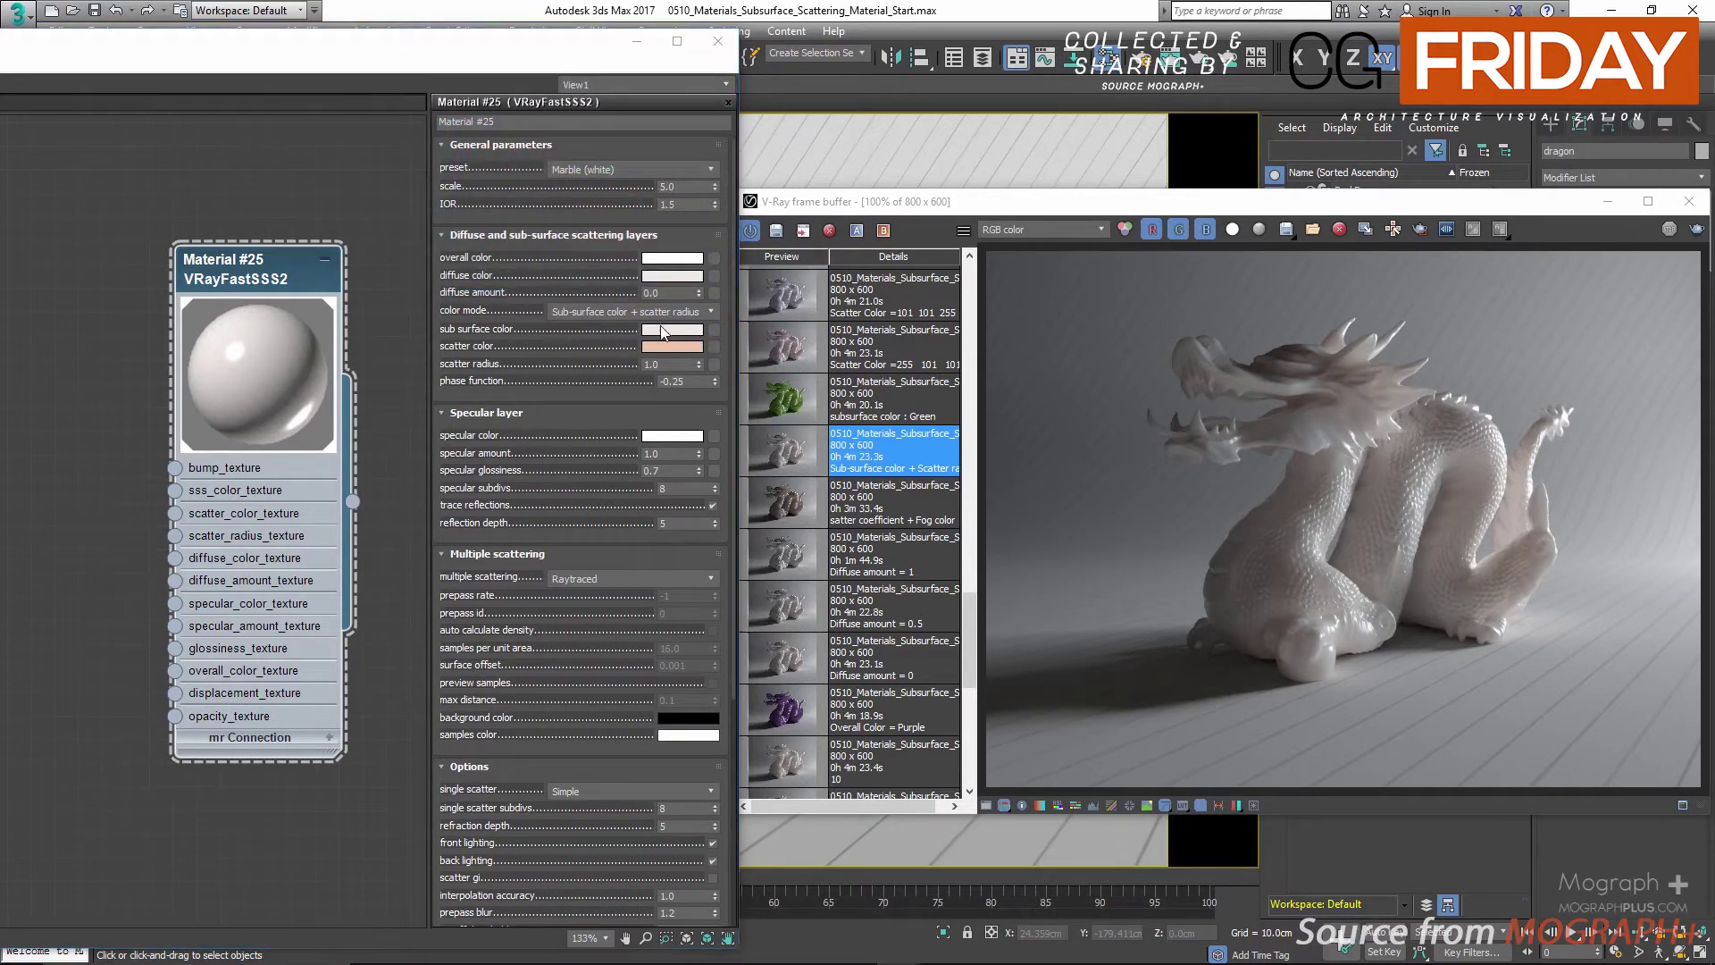
Set the sub-surface color to green with RGB 58, 124, 26 and load the saved render for the green sub-surface color
left_click(662, 330)
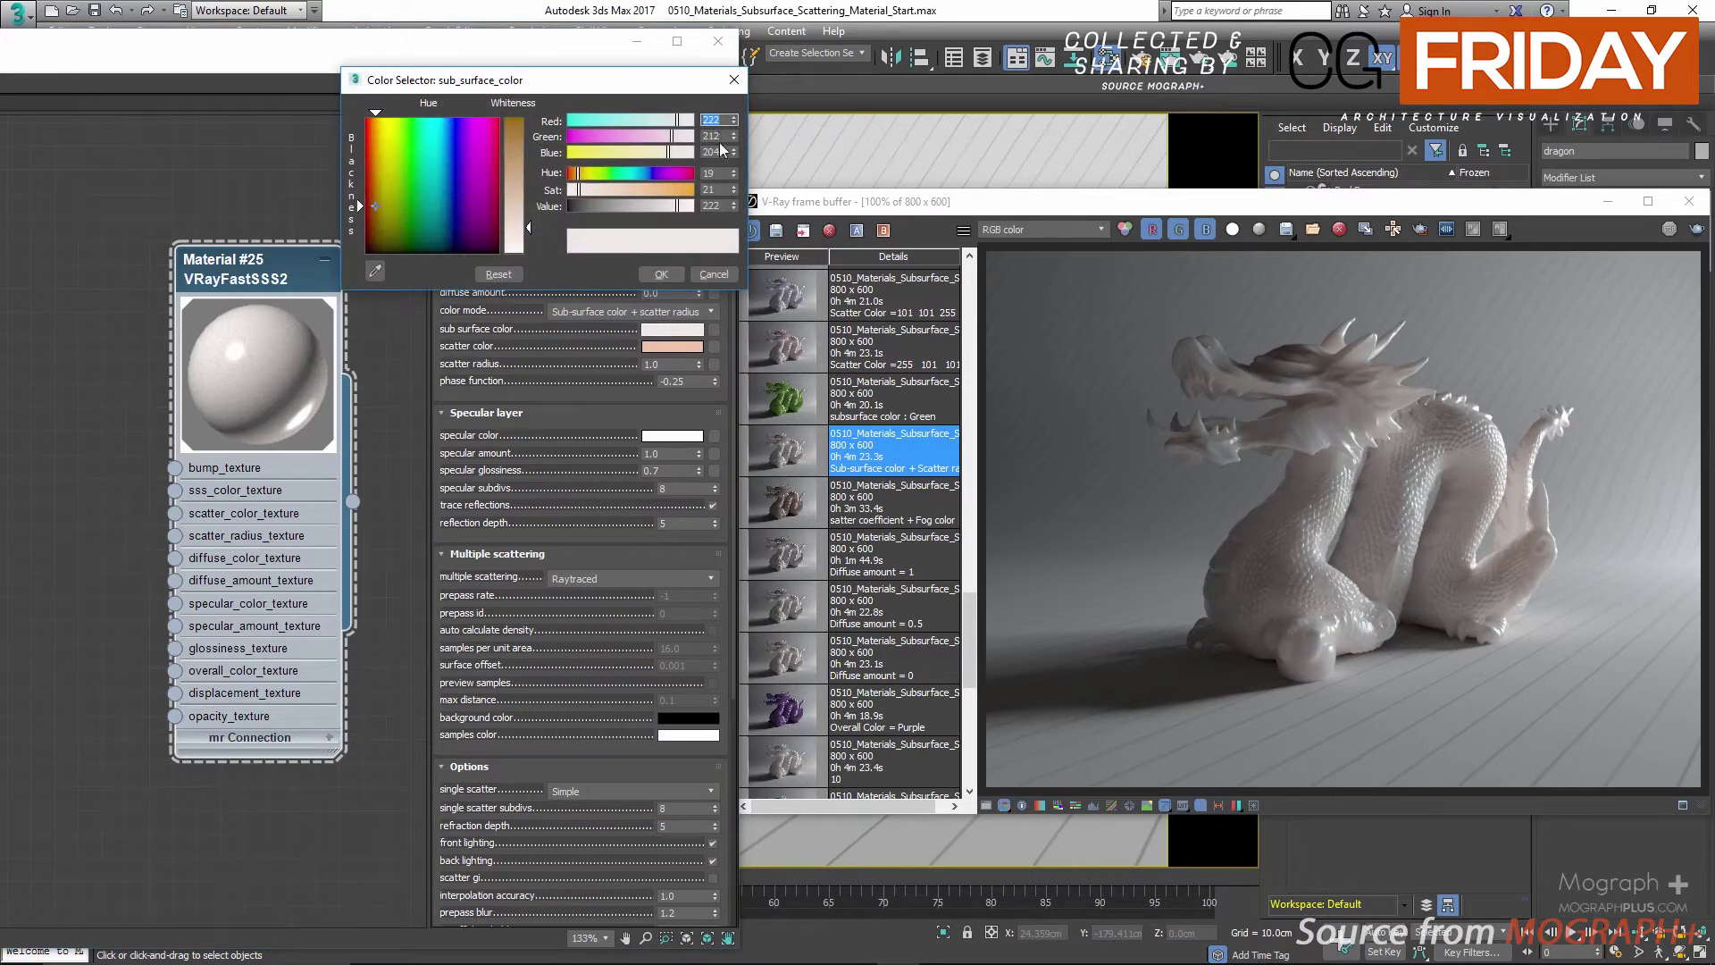
type("58")
left_click(710, 135)
type("124")
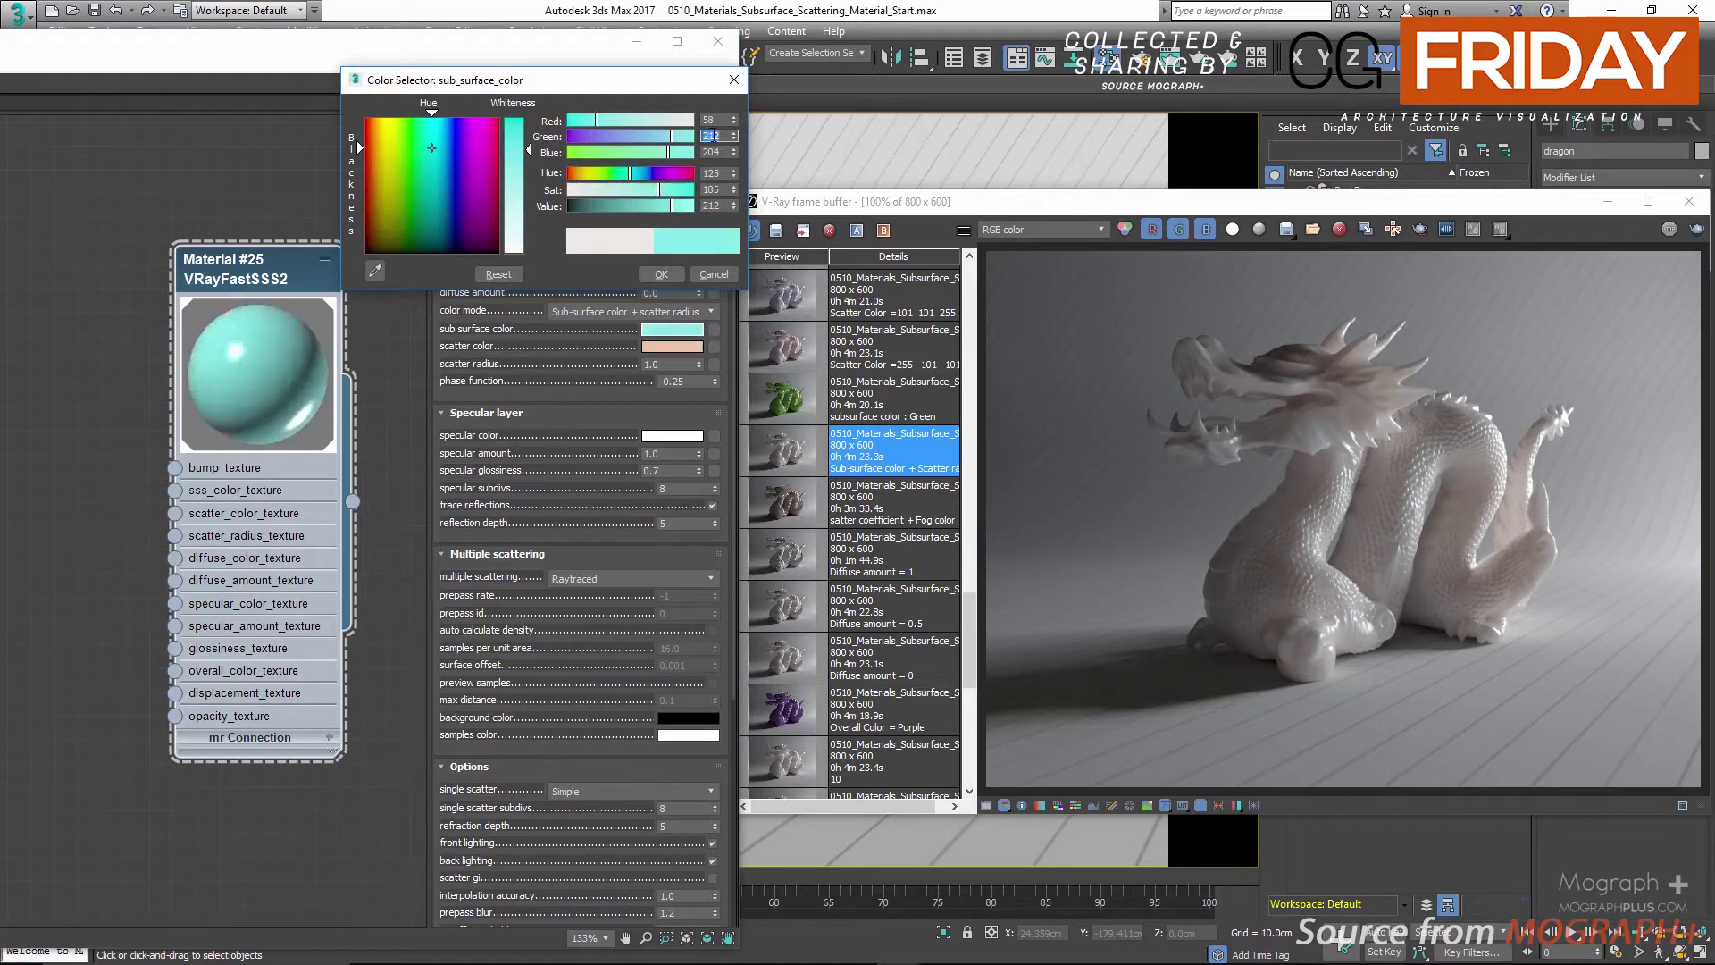
left_click(714, 152)
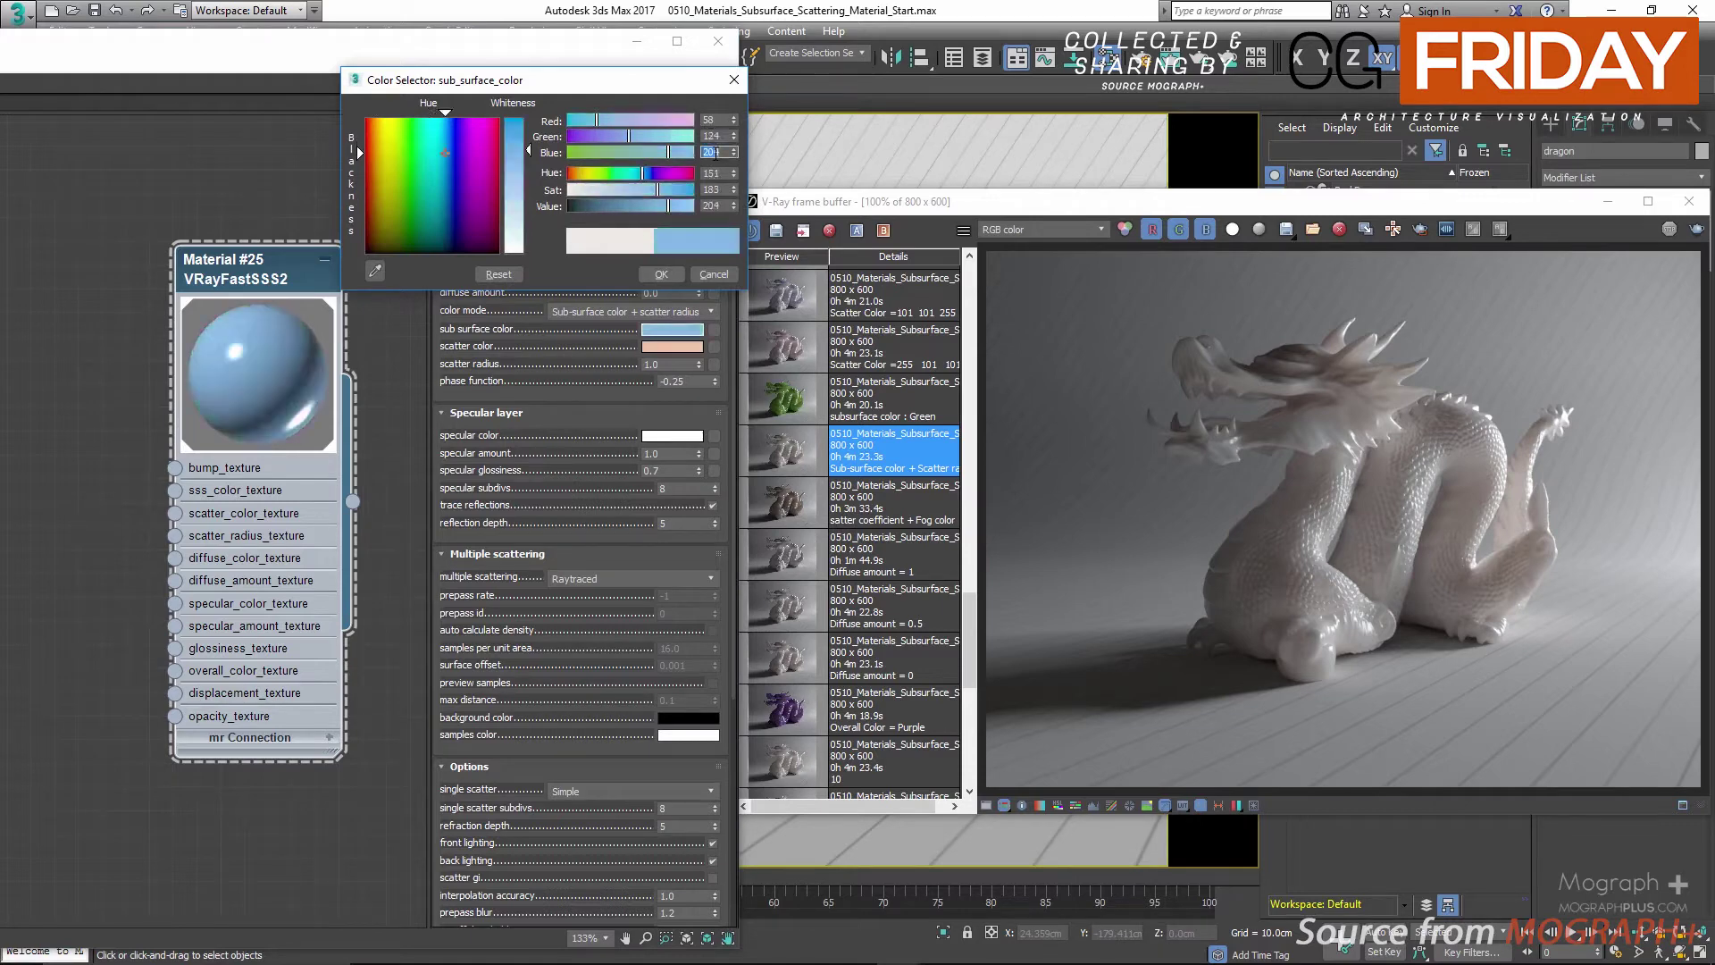
type("26")
key("Return")
left_click(662, 275)
left_click(794, 399)
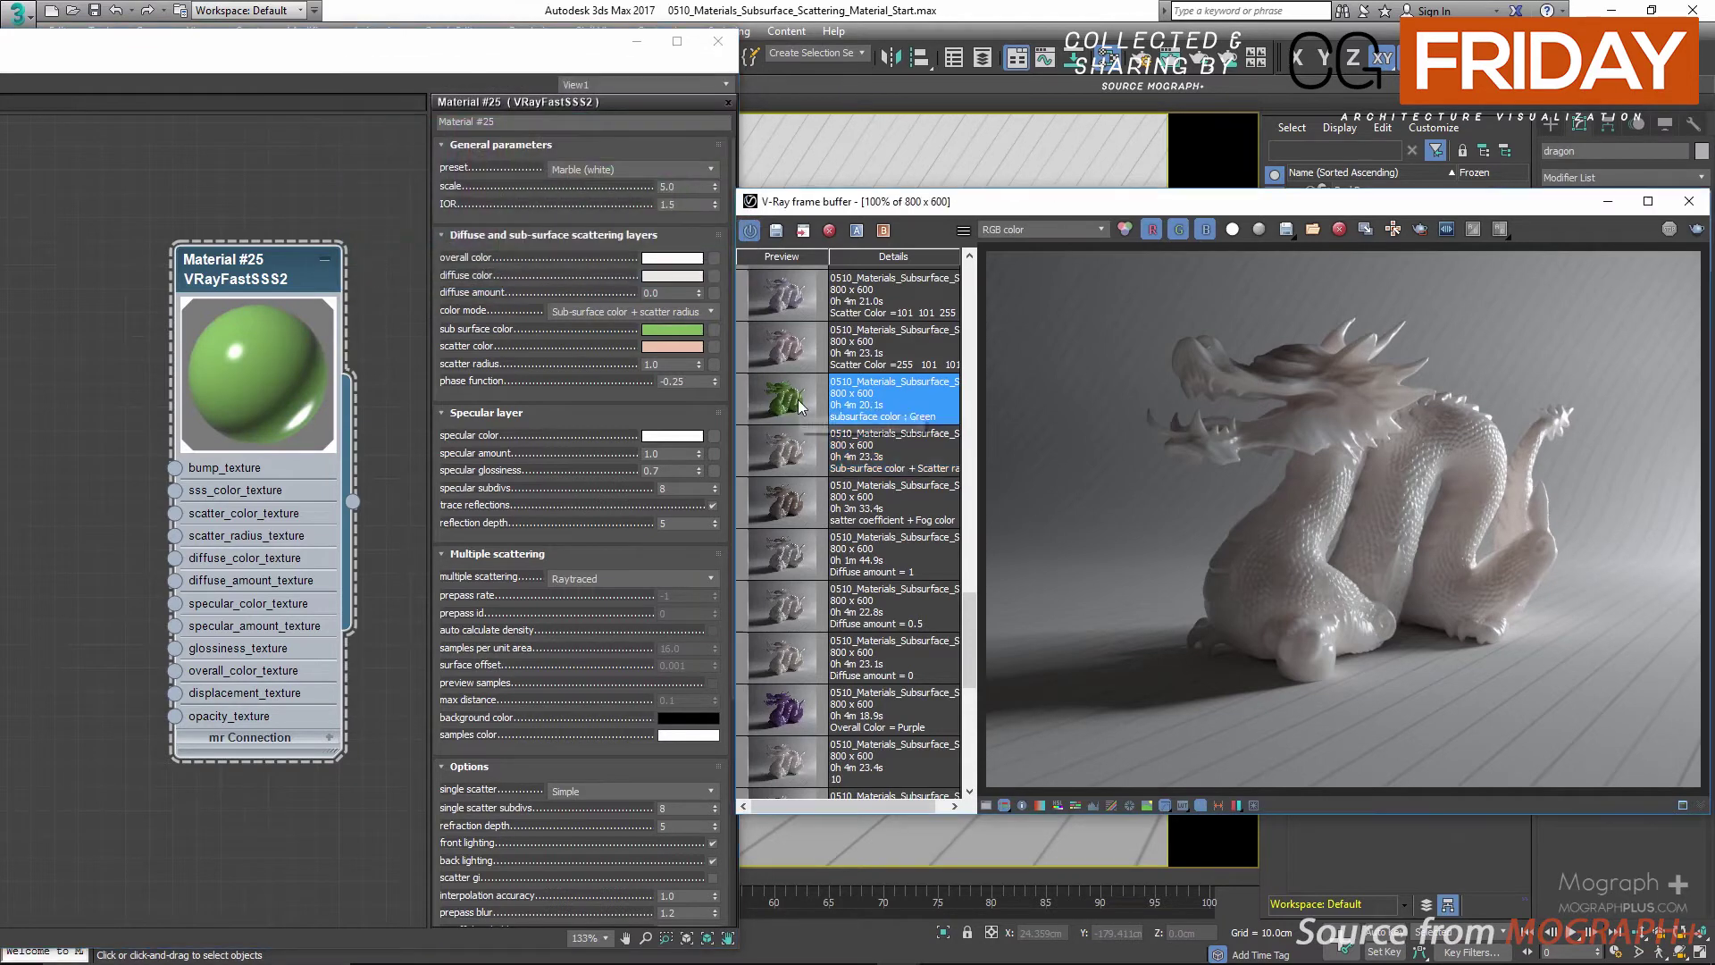
Try a darker gray and a pink overall color over the green sub-surface color, and discard the changes
left_click(672, 268)
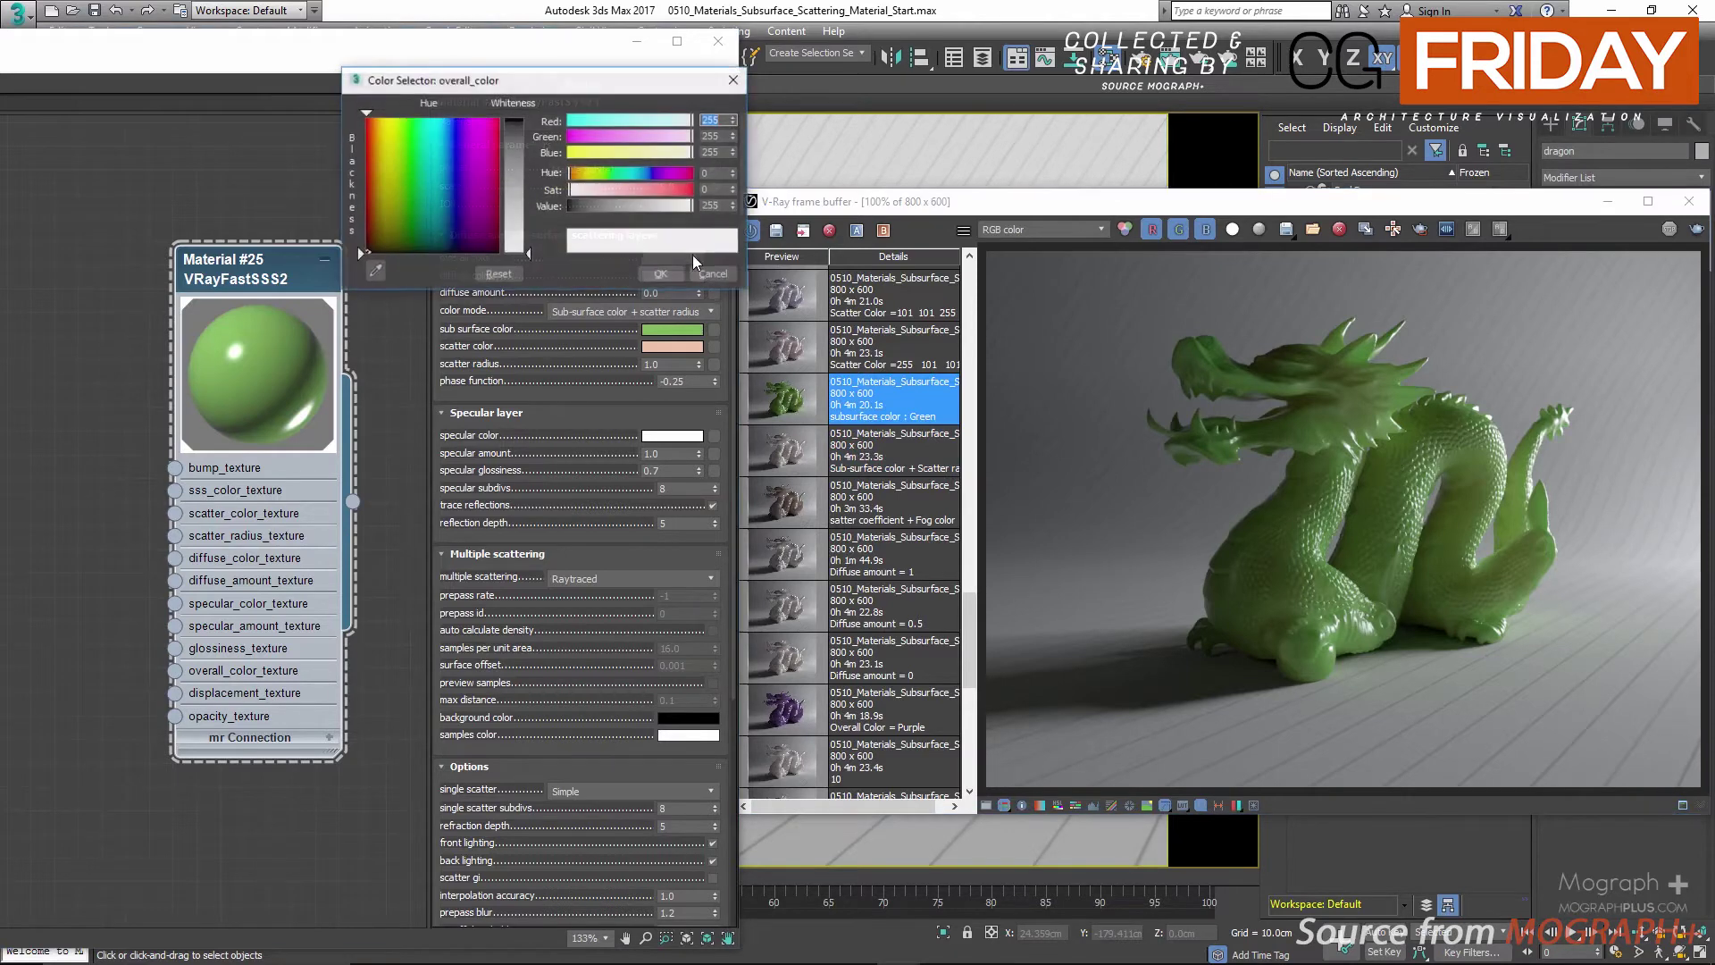
left_click(712, 279)
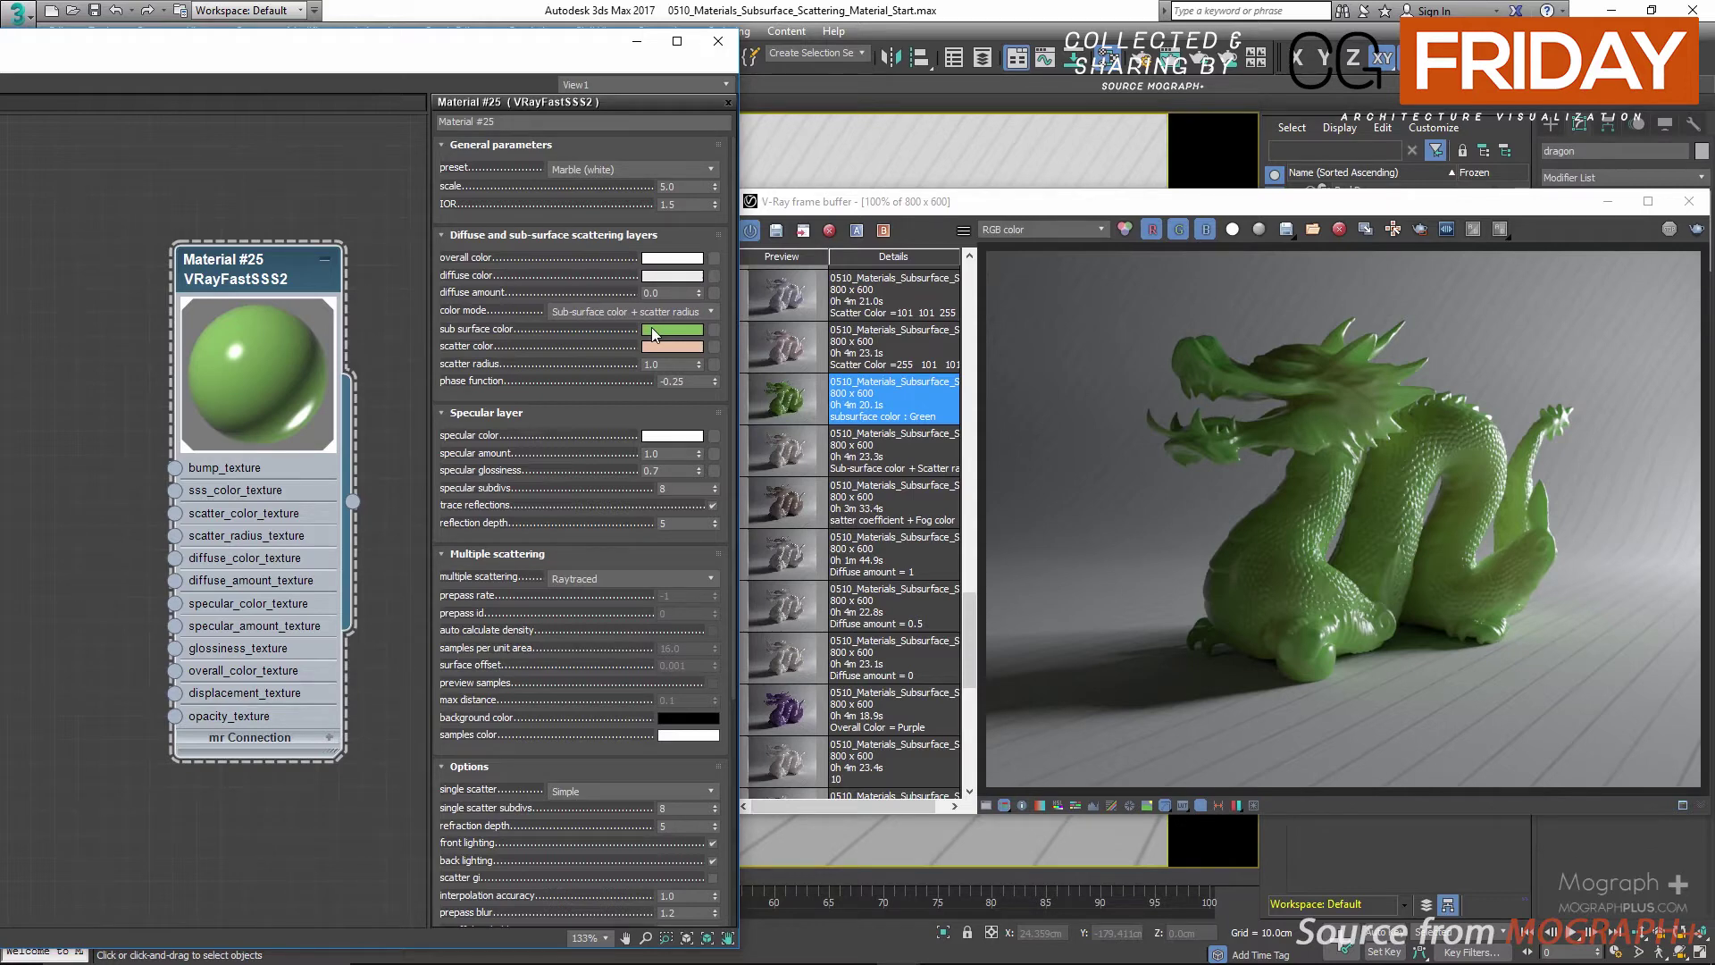
left_click(672, 261)
left_click_drag(692, 207, 618, 205)
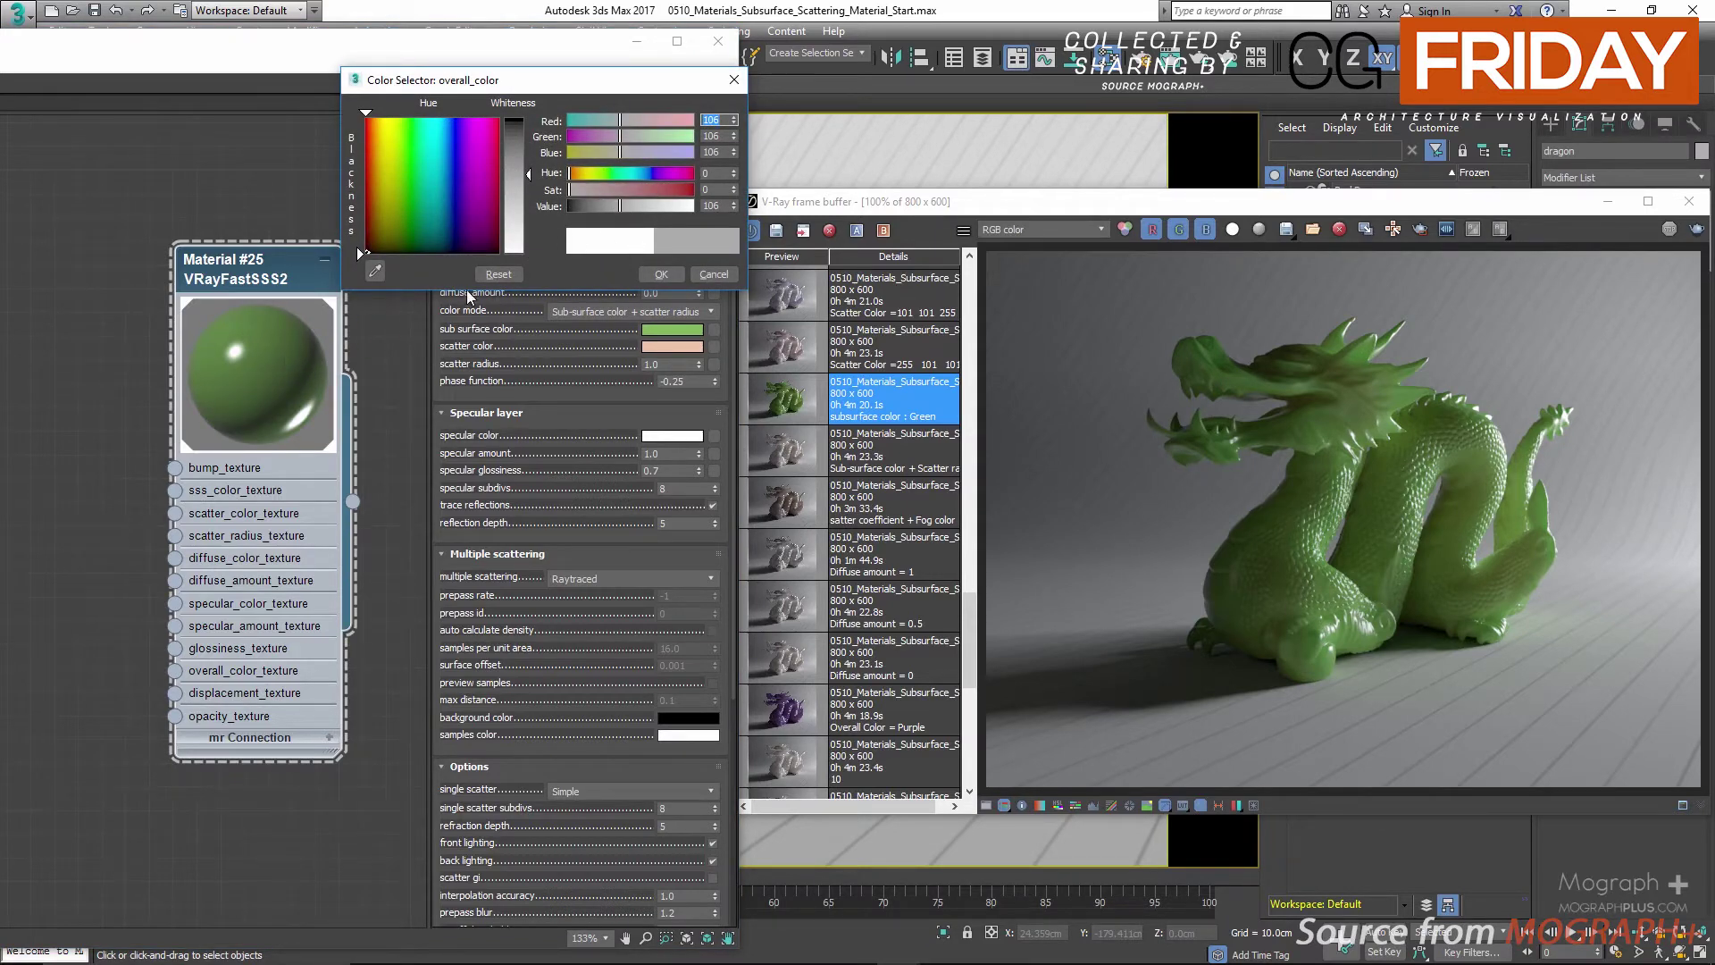
left_click_drag(596, 206, 695, 212)
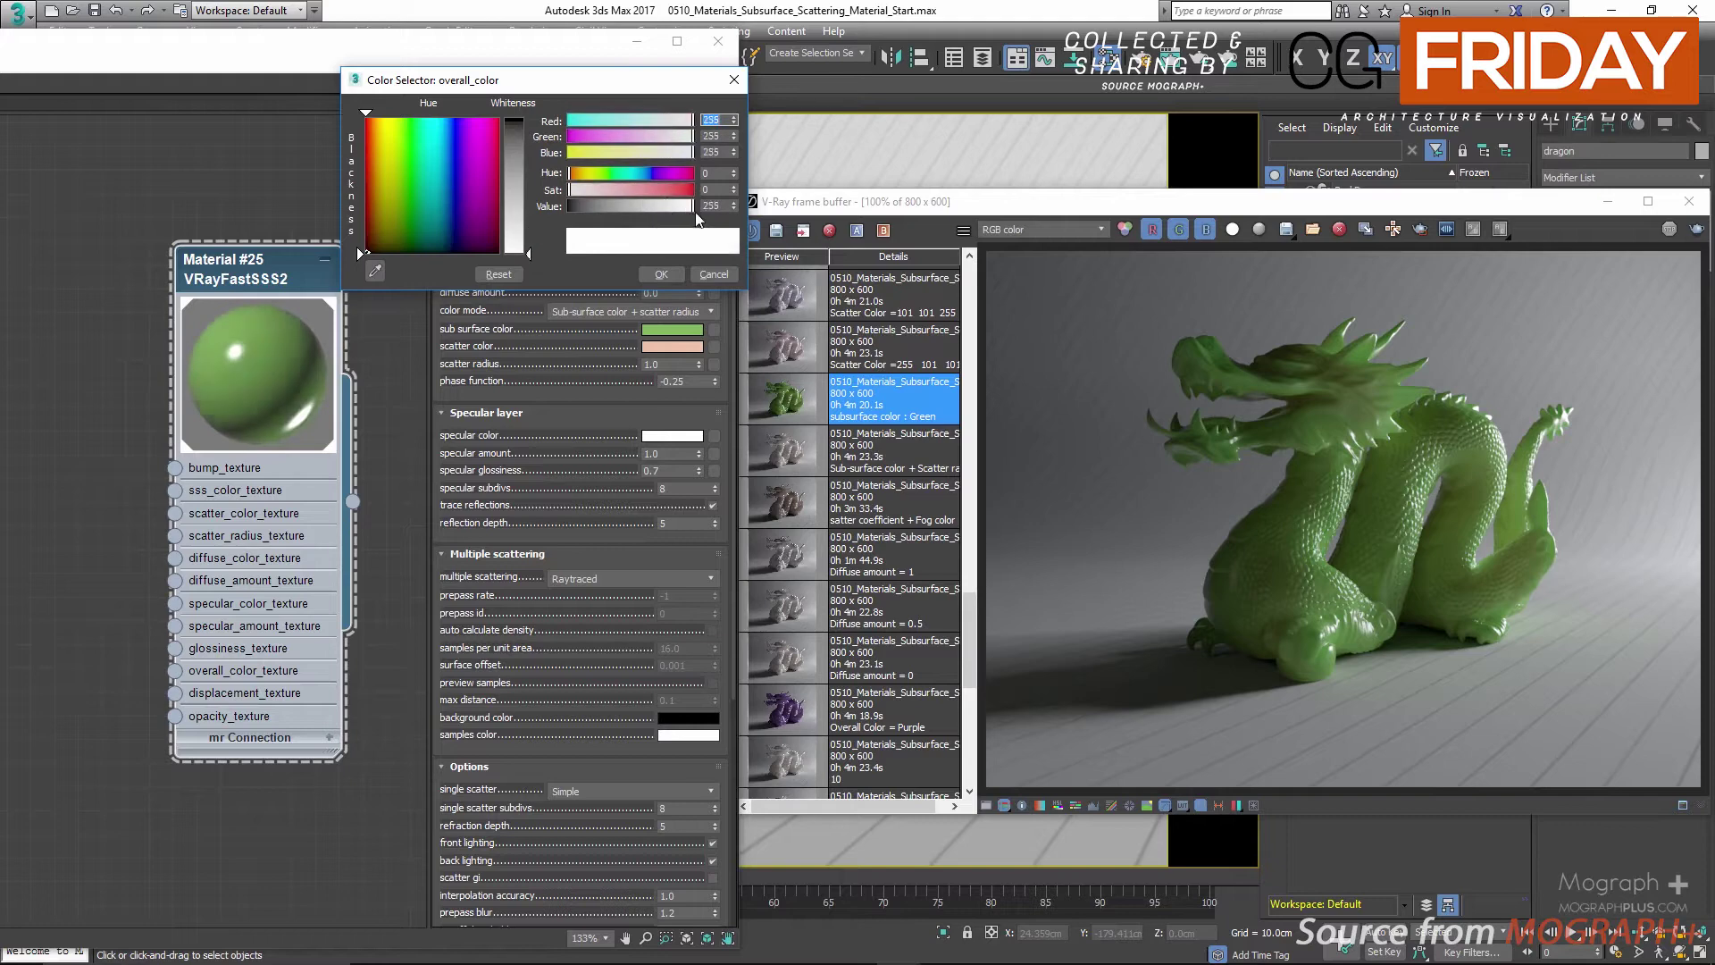
left_click(648, 191)
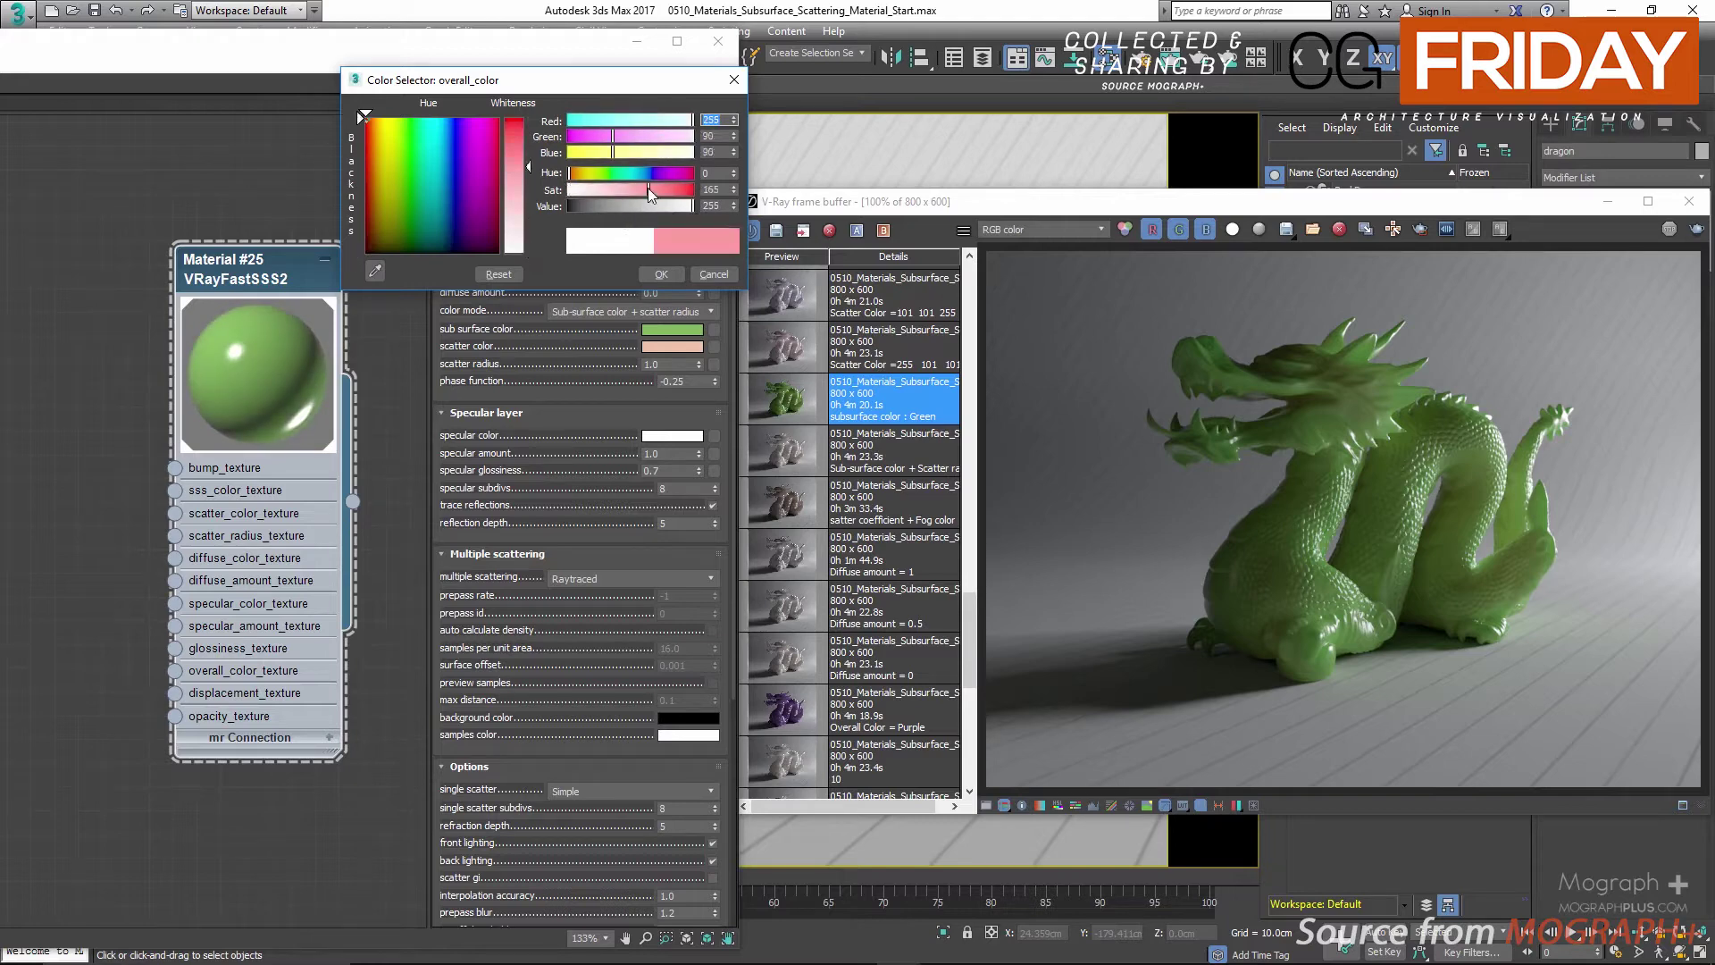
left_click_drag(648, 193, 640, 191)
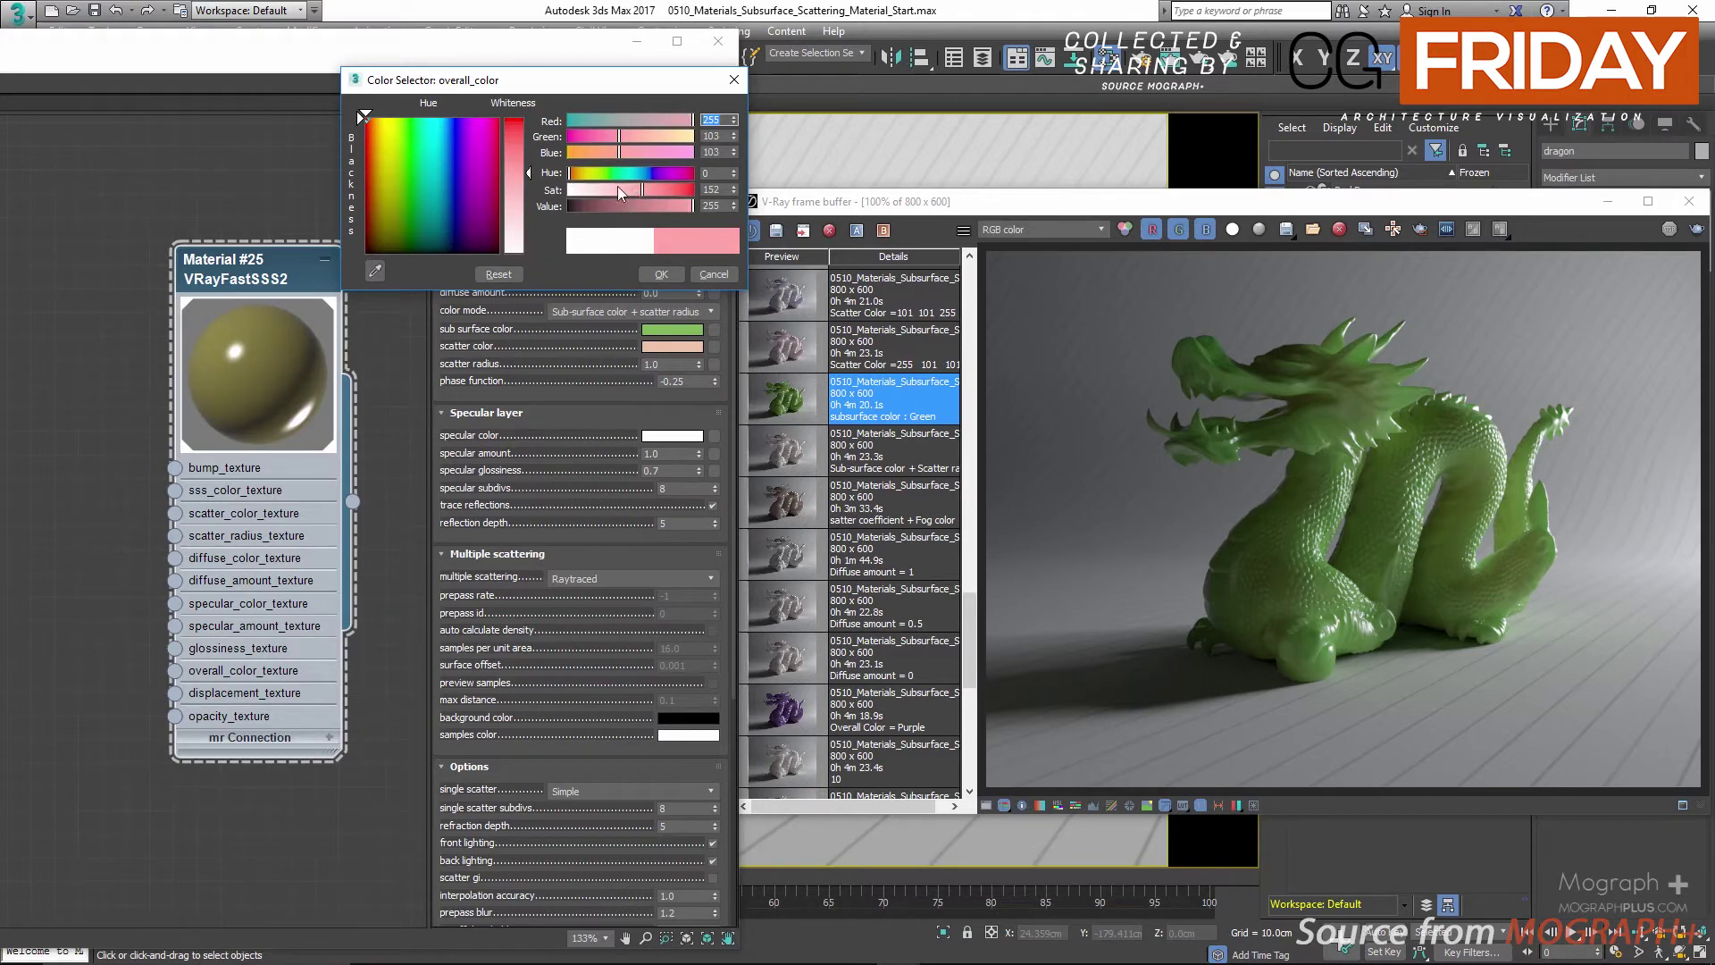
left_click(712, 274)
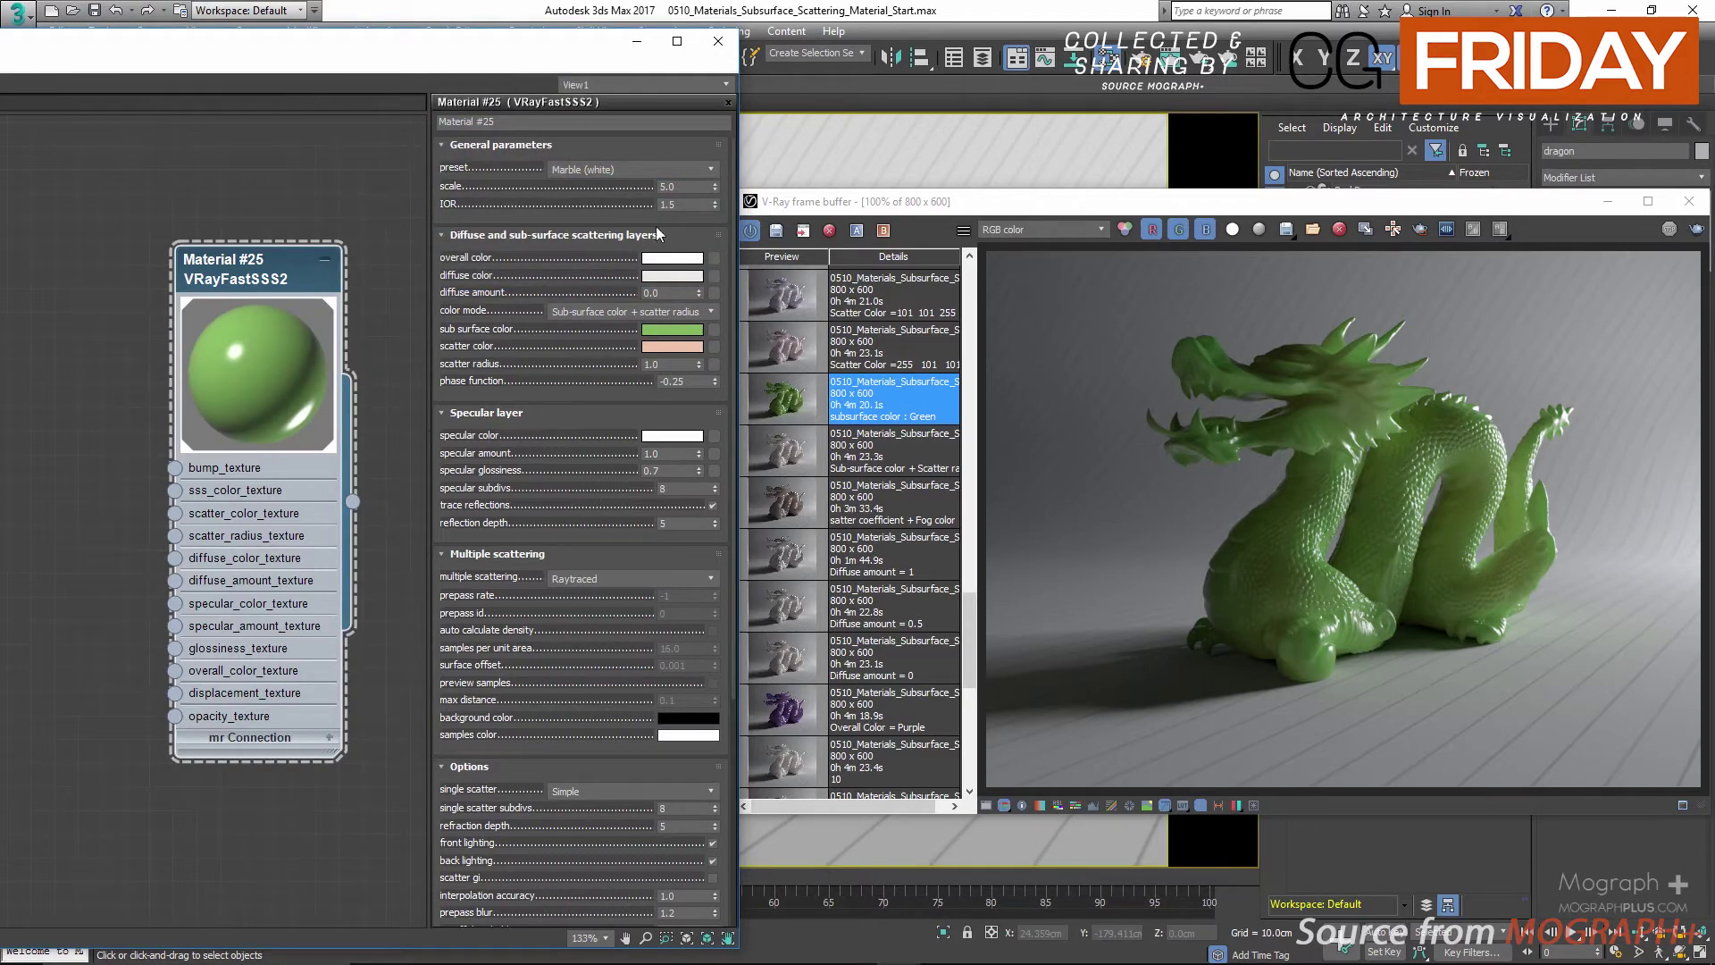
Reapply the Marble (white) preset to restore the material's colors
left_click(618, 166)
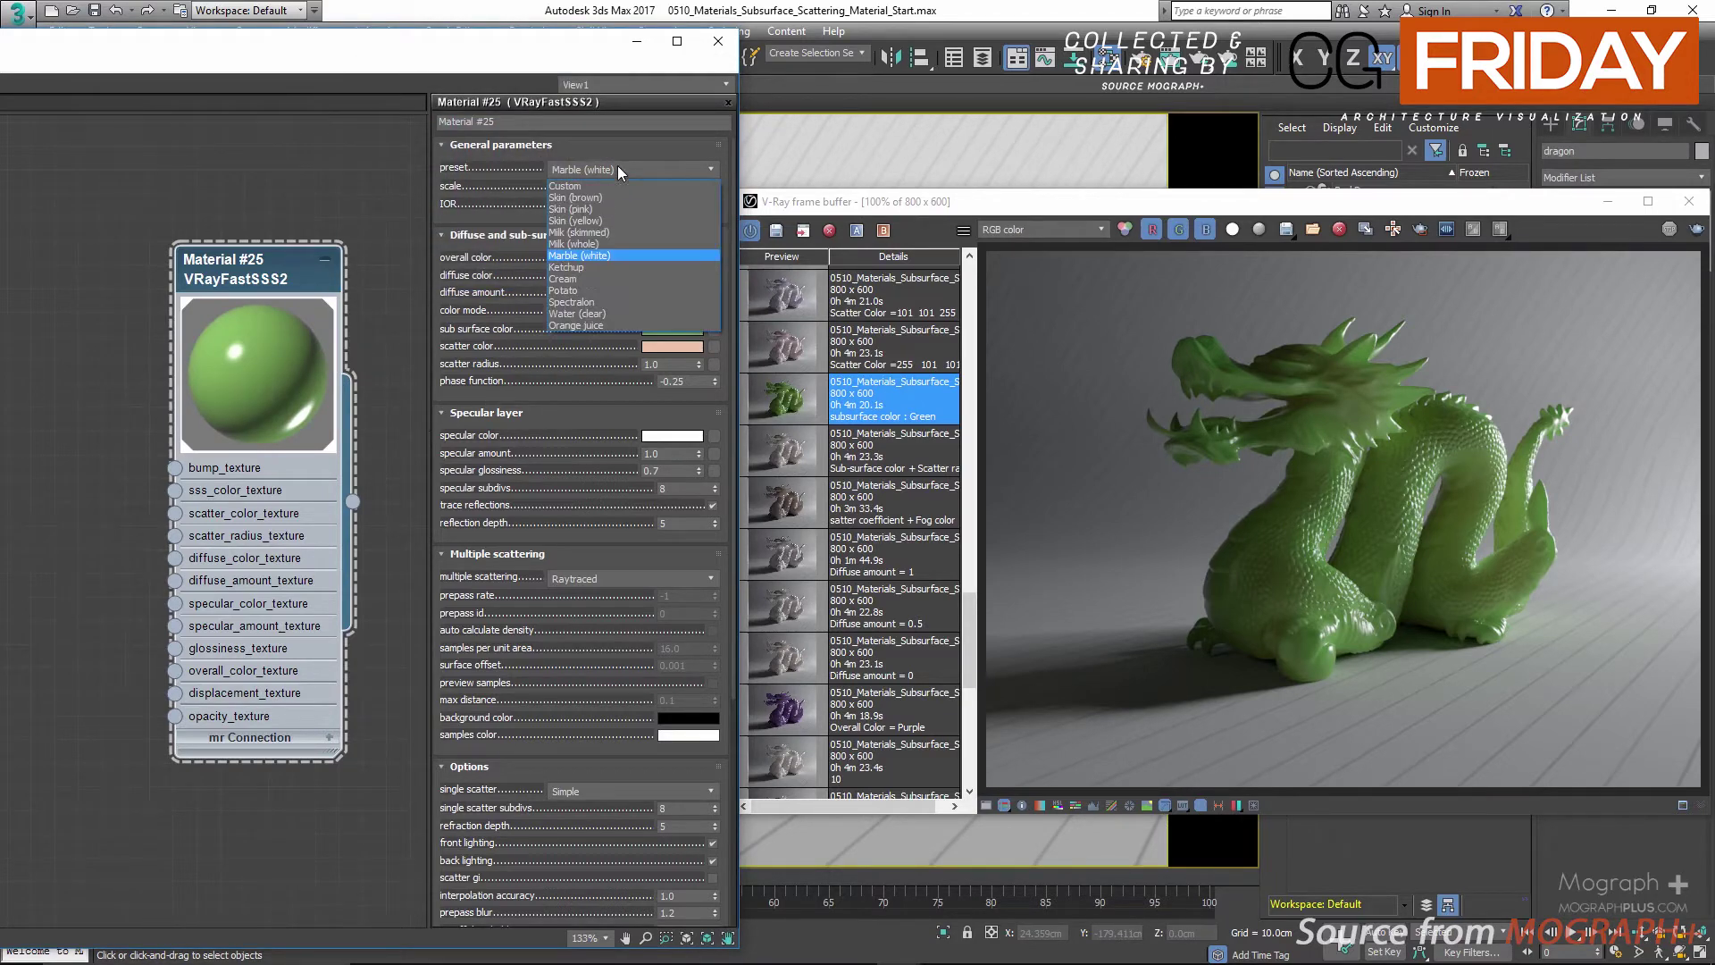
left_click(615, 255)
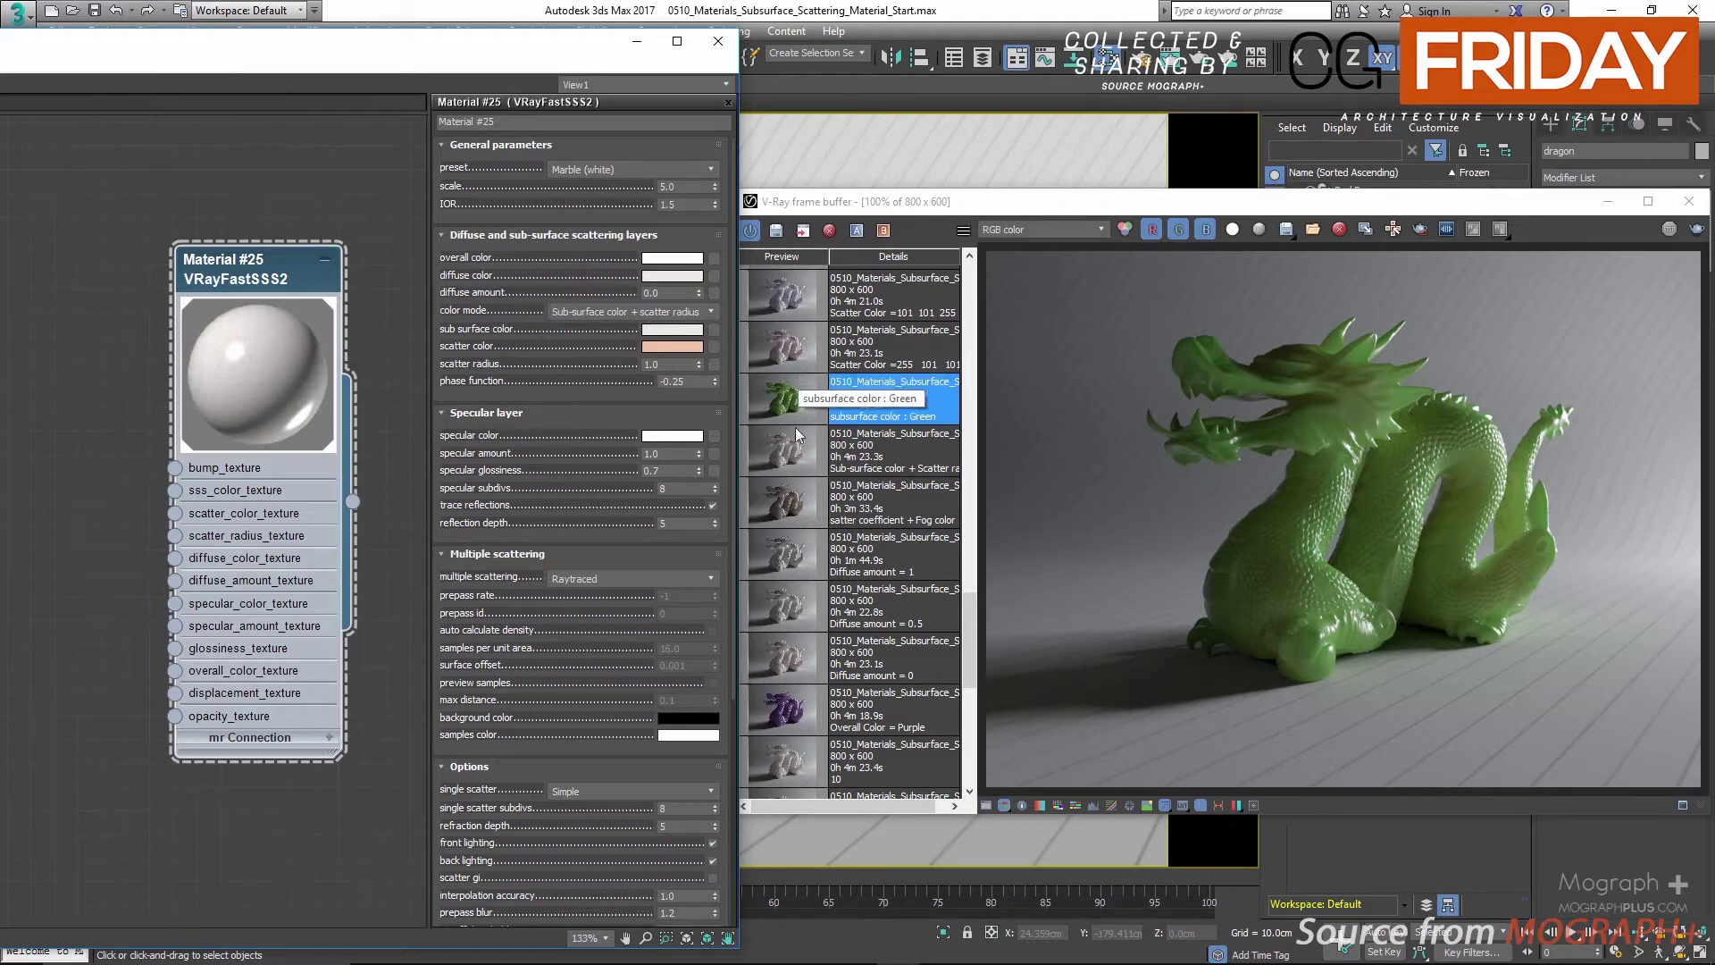
Load the saved render for the Sub-surface color + Scatter radius mode and examine the dragon's head, body and tail up close
left_click(793, 460)
double_click(793, 467)
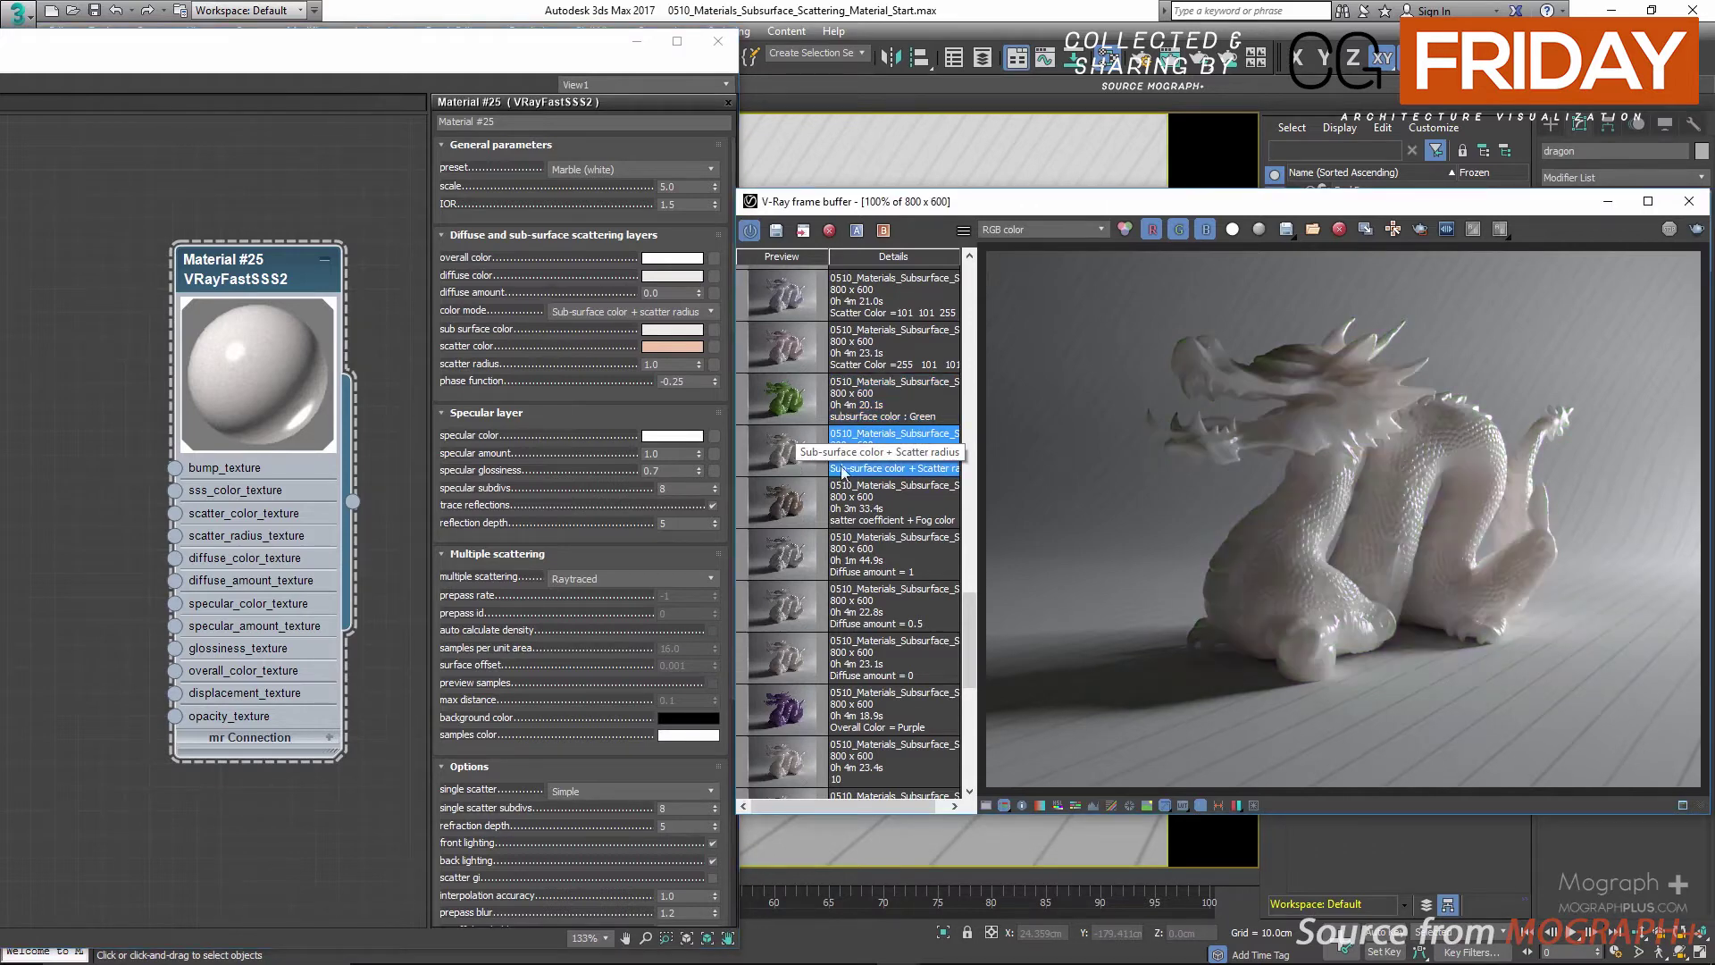
scroll(1326, 470, "up", 5)
scroll(1322, 512, "down", 3)
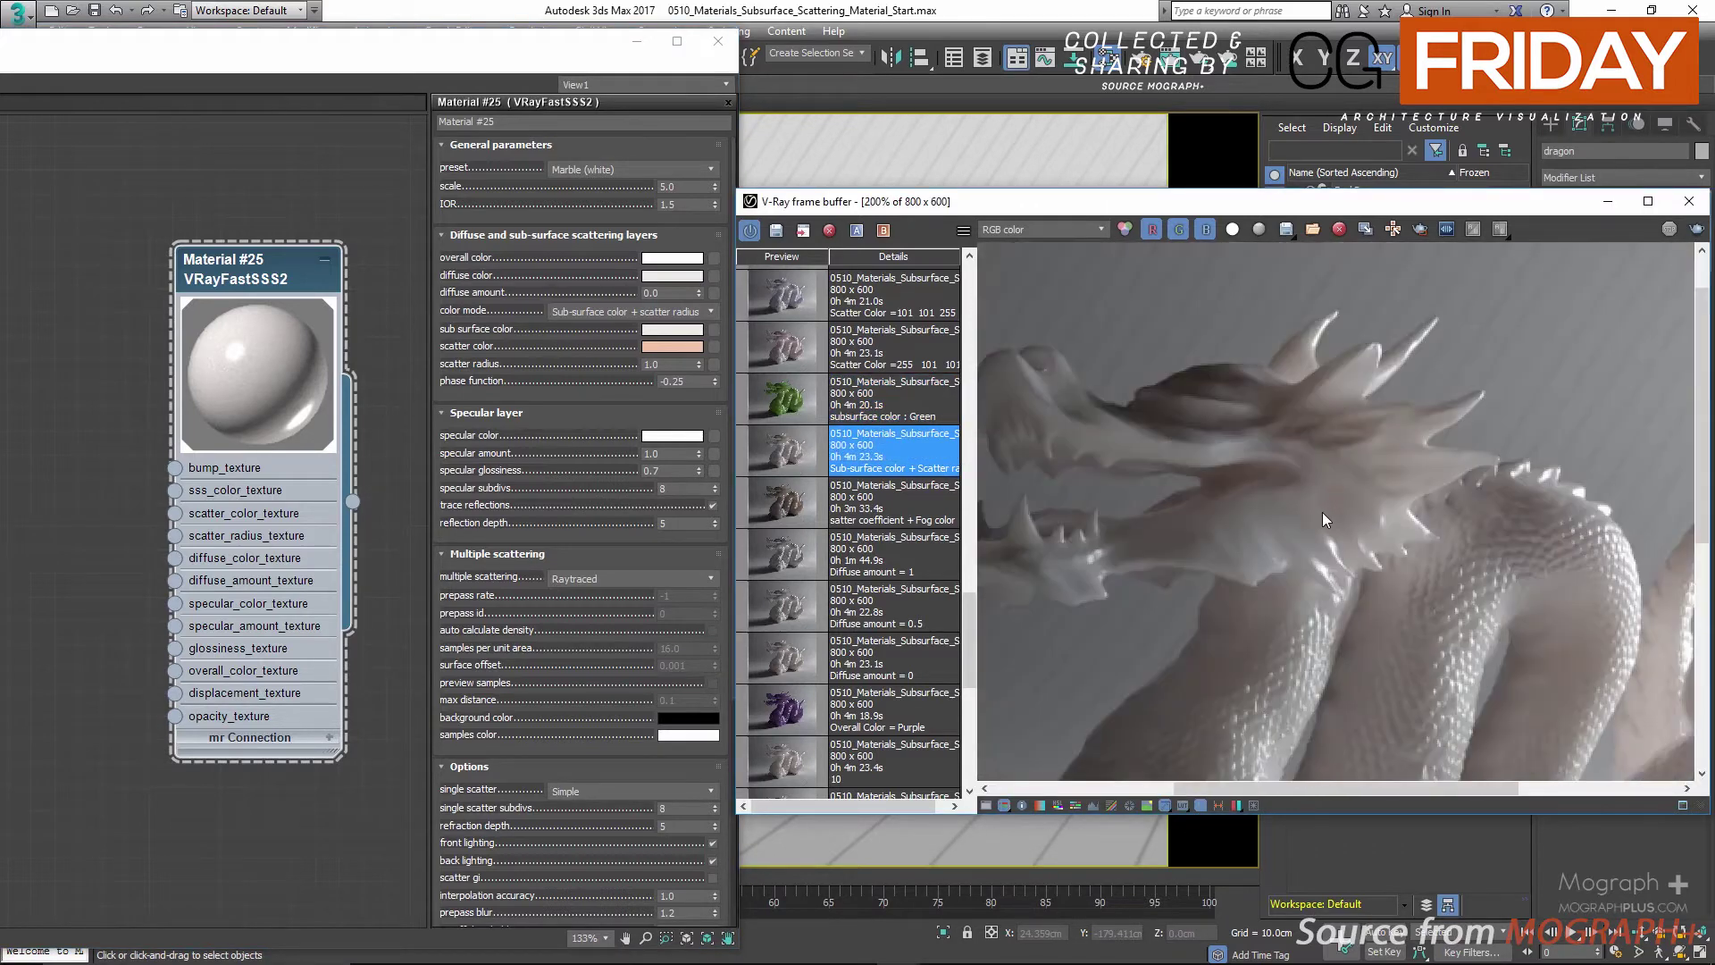
middle_click_drag(1274, 543, 1236, 470)
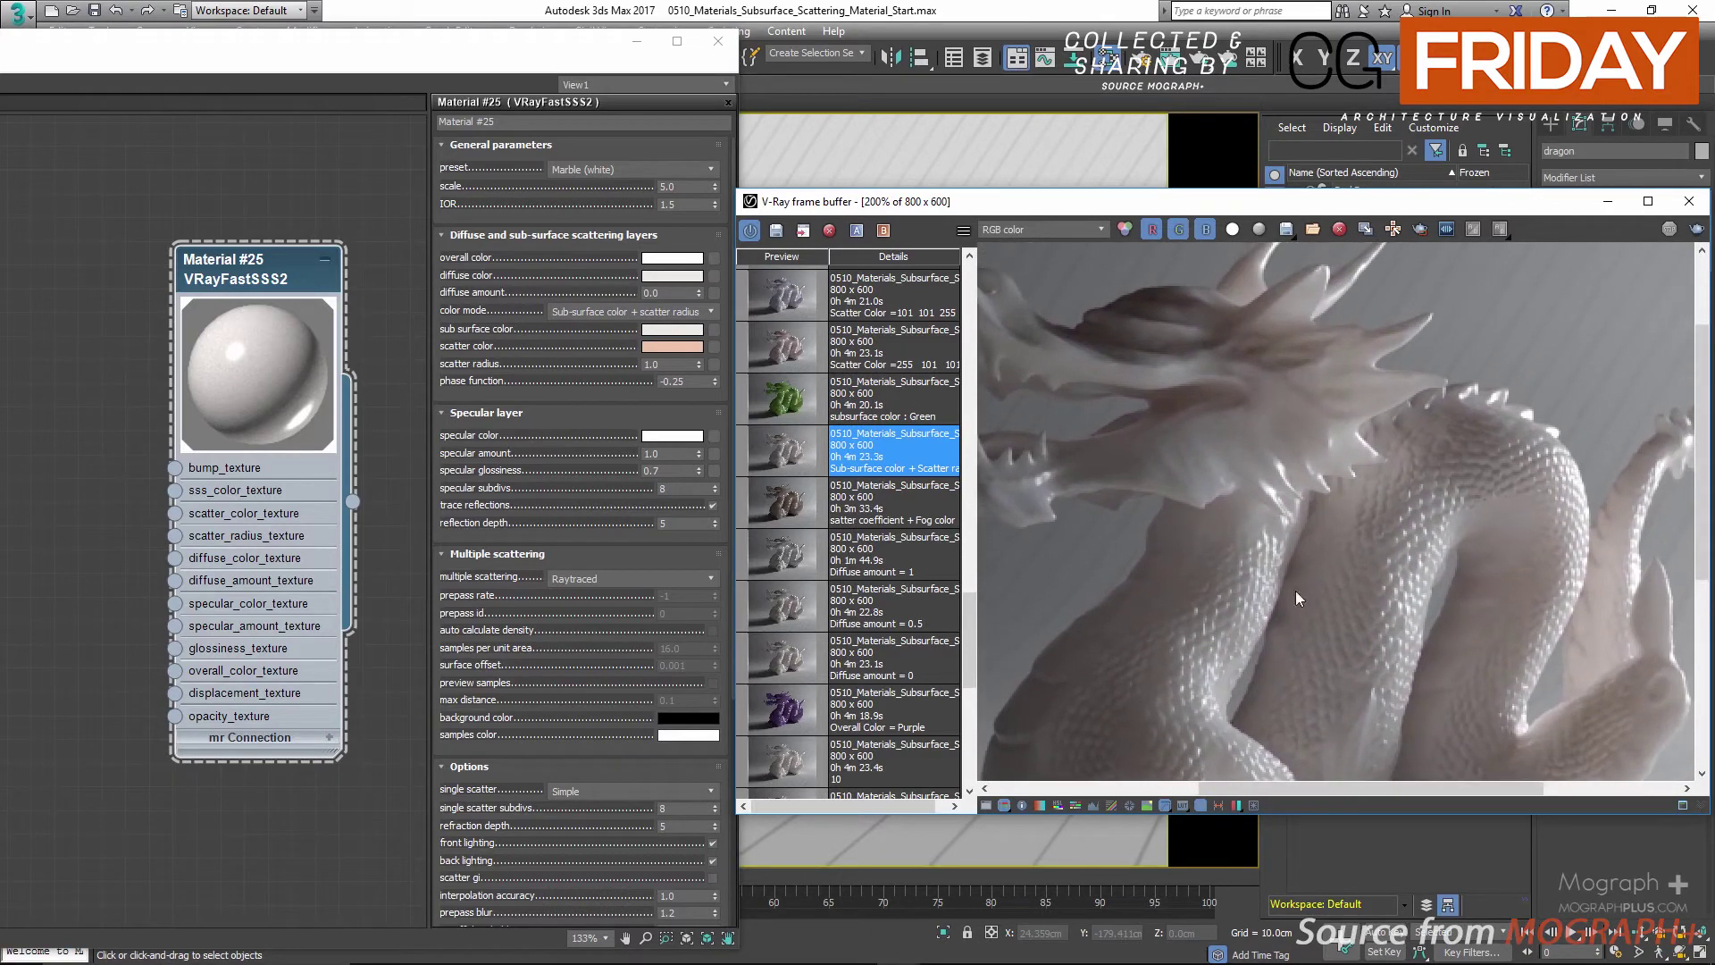
middle_click_drag(1295, 592, 1268, 582)
middle_click_drag(1272, 295, 1267, 375)
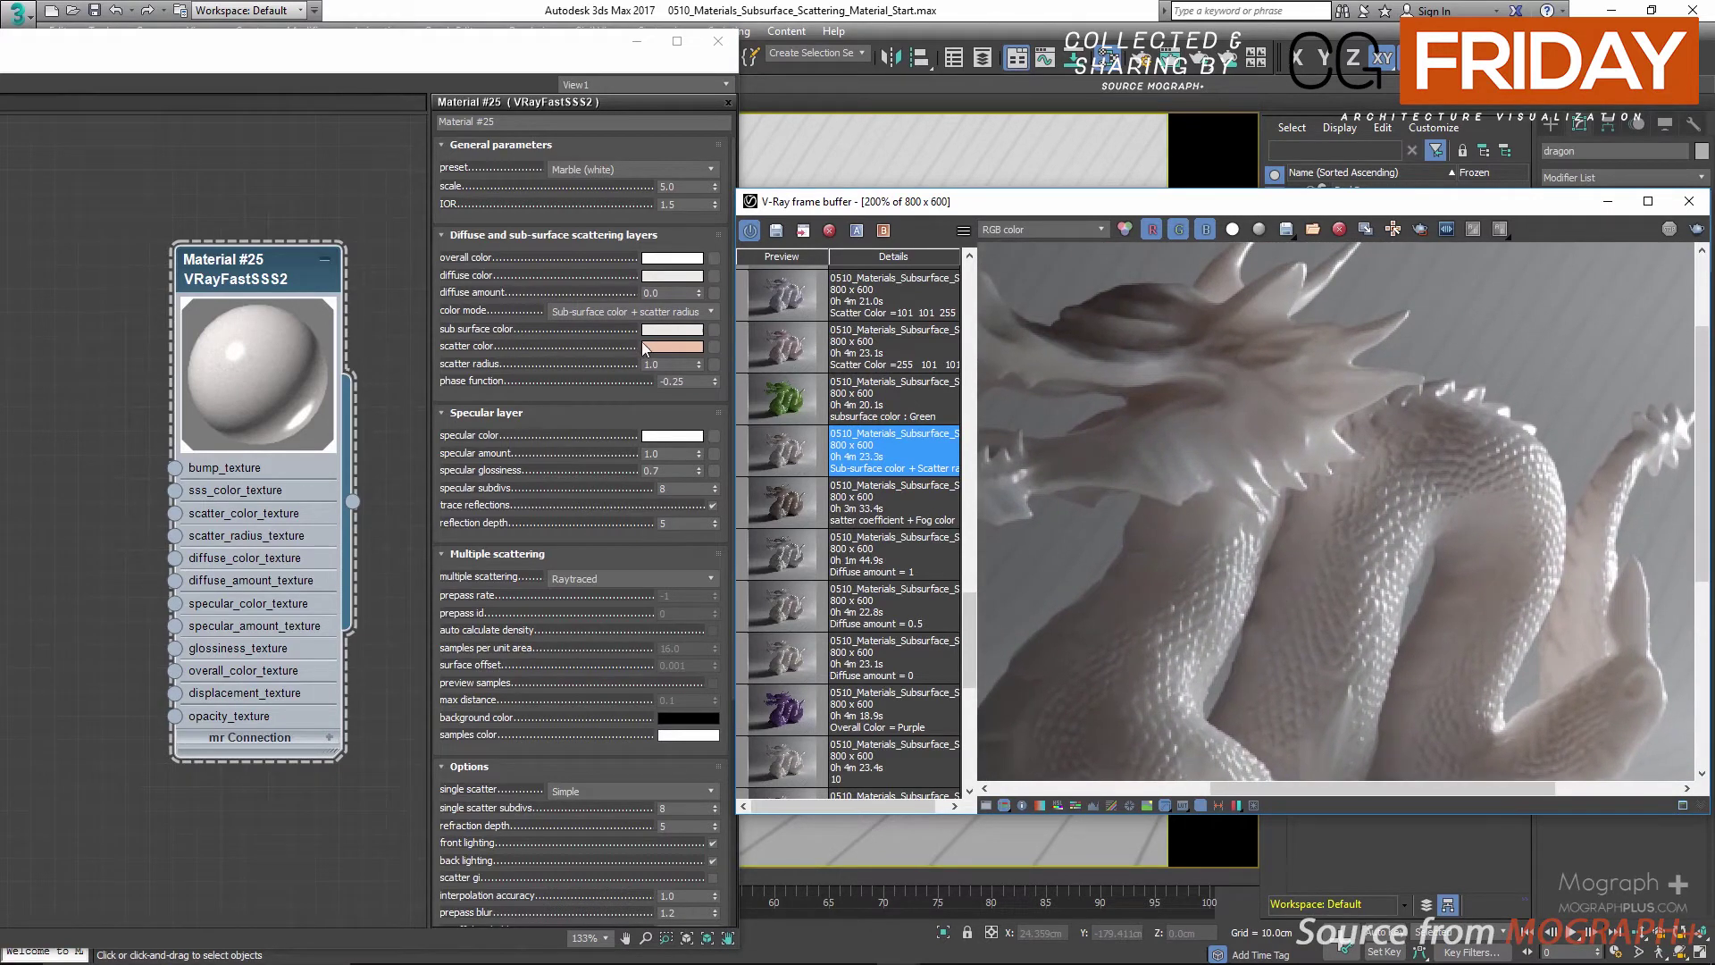
middle_click_drag(1359, 421, 1340, 549)
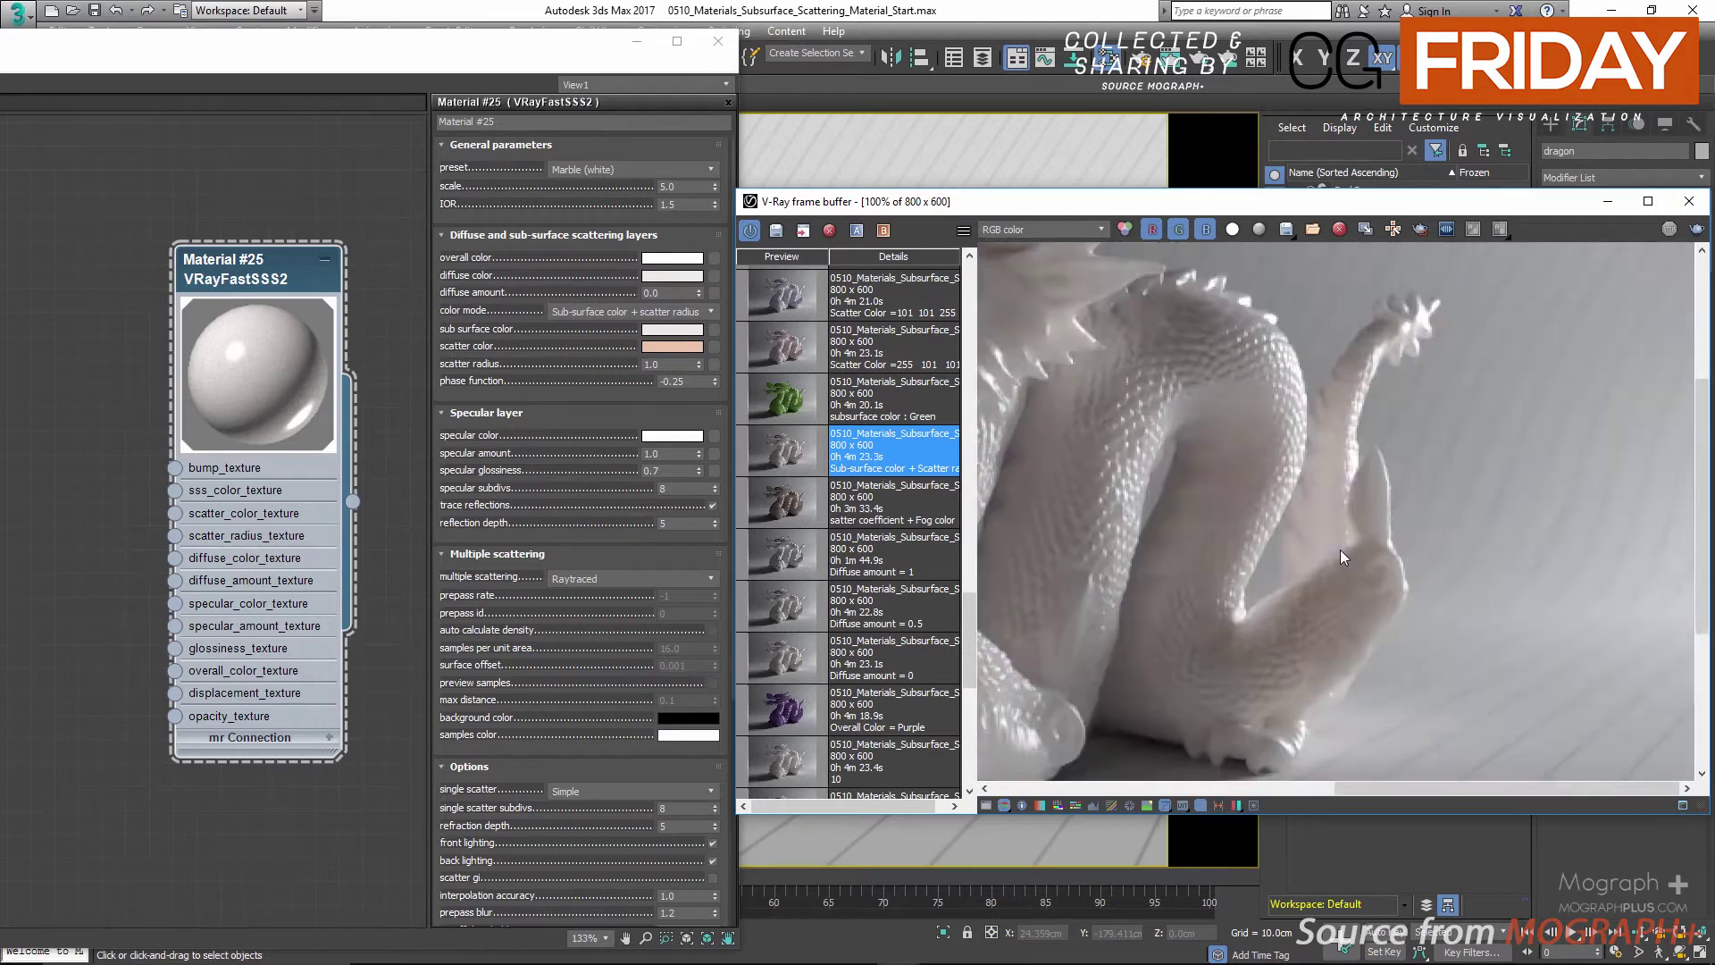
scroll(1340, 549, "down", 2)
Set the scatter color to RGB 255, 101, 101 and inspect the matching saved render of the dragon up close
left_click(824, 398)
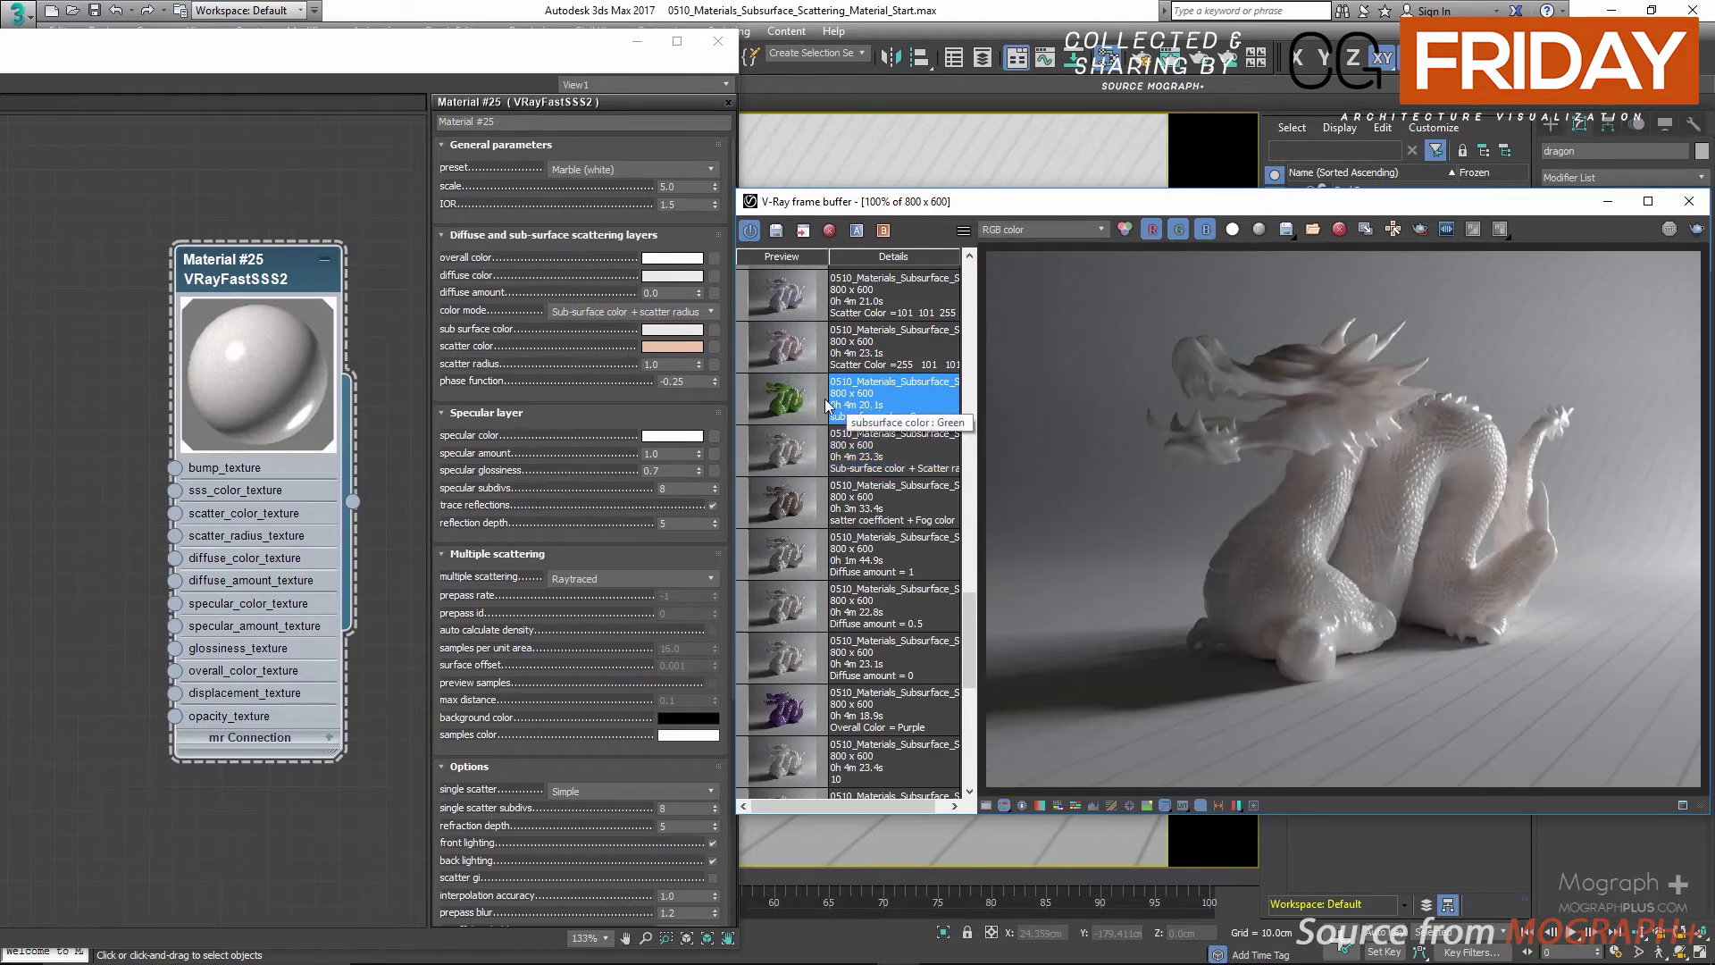
scroll(823, 398, "up", 1)
left_click(796, 389)
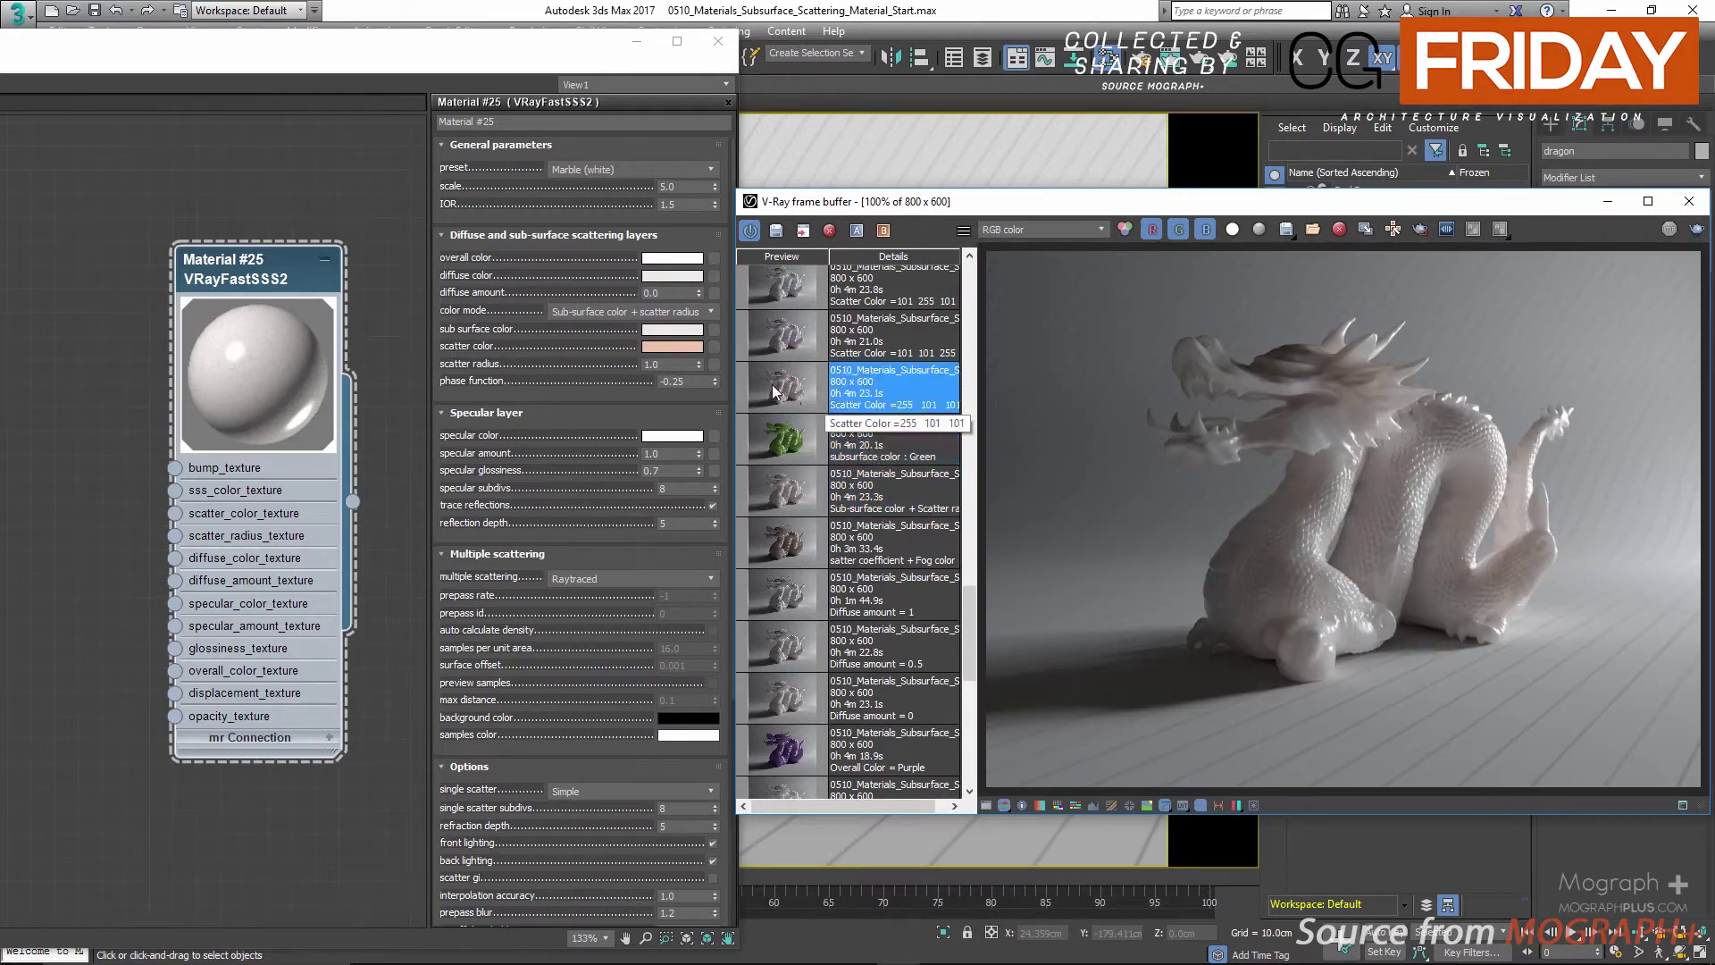
left_click(694, 348)
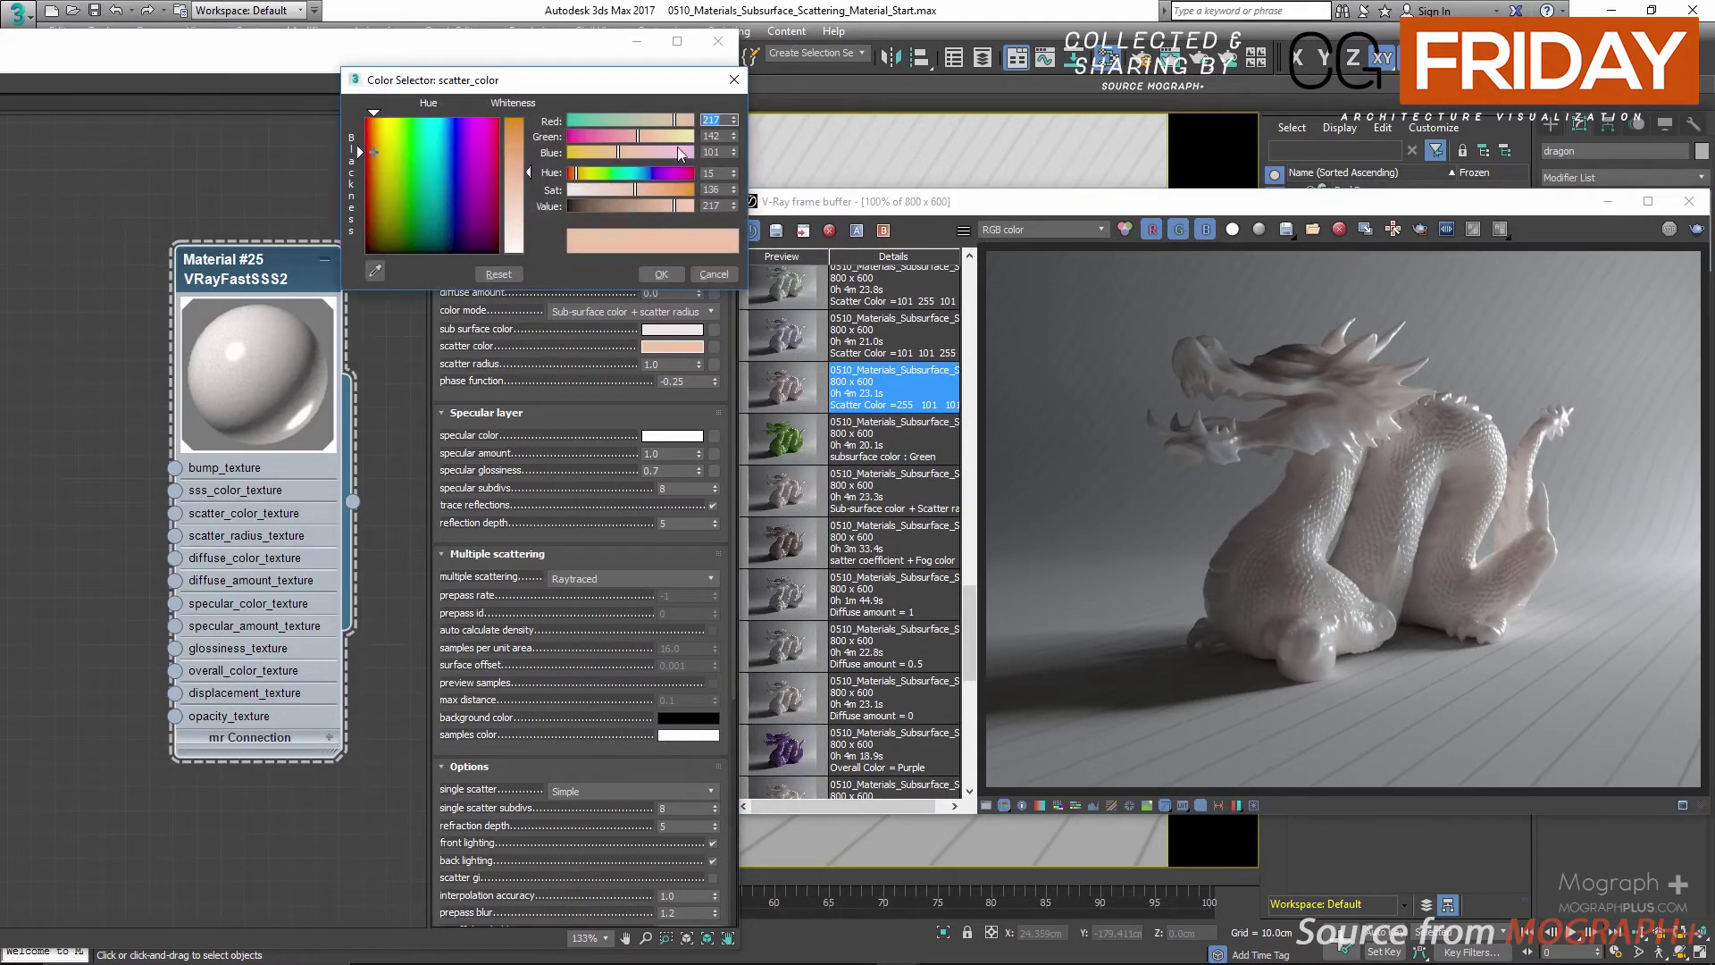
double_click(713, 136)
type("101")
key("Tab")
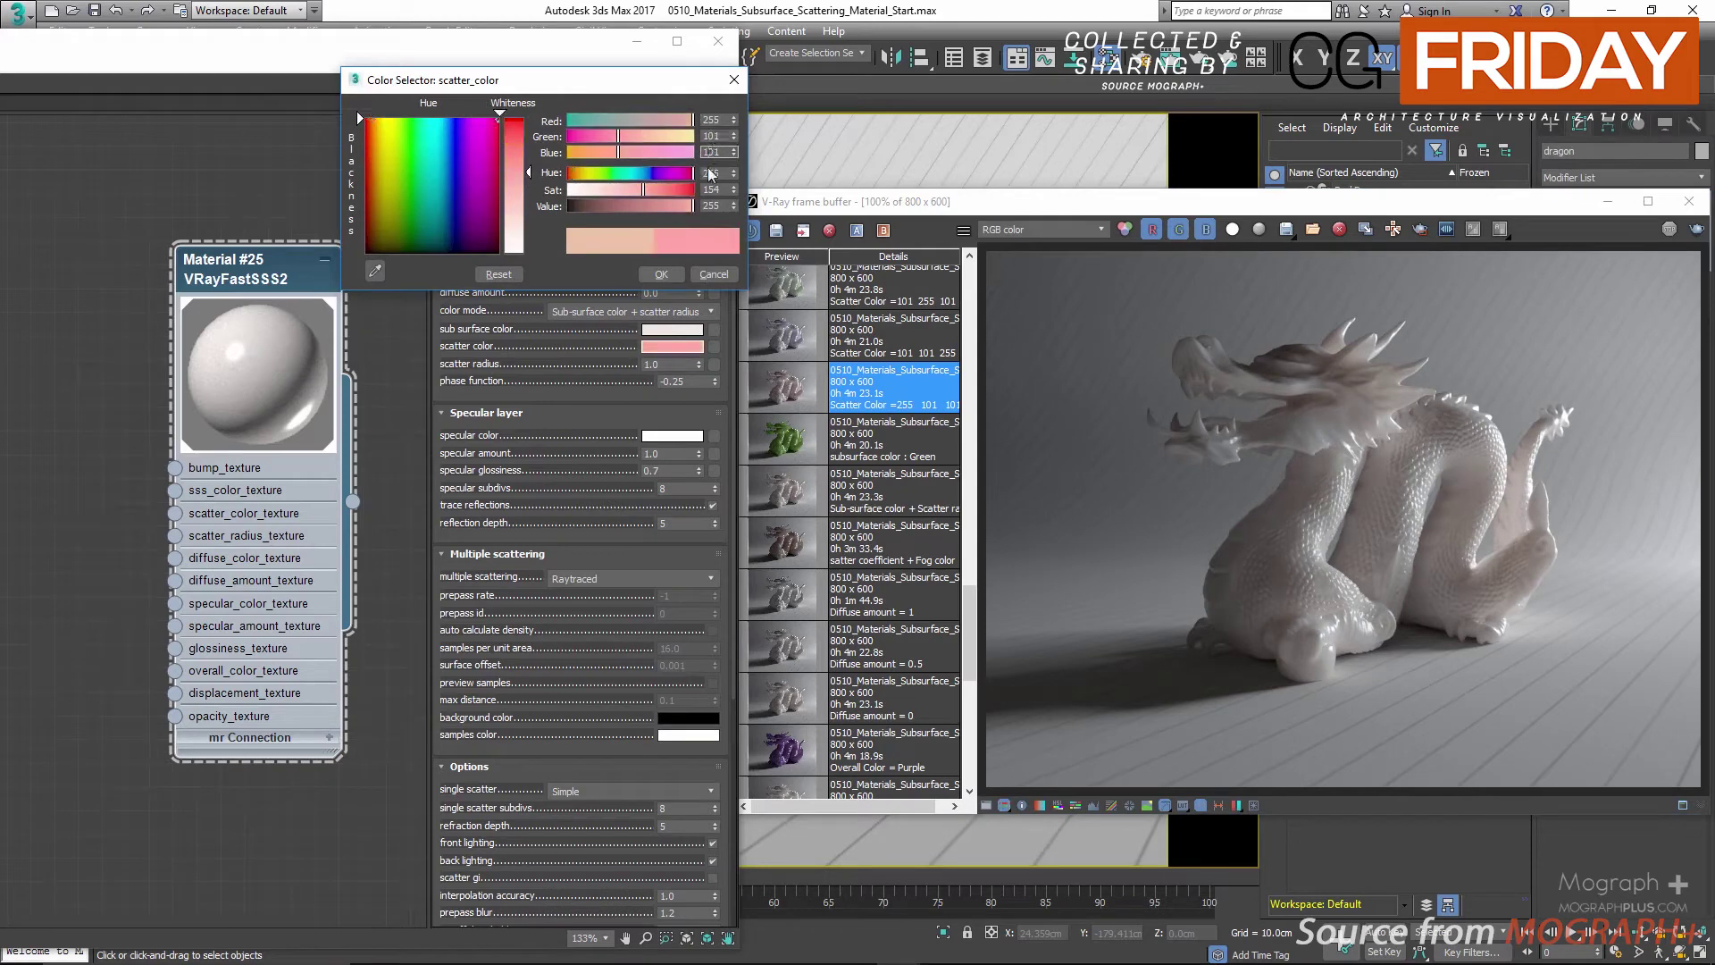
left_click(661, 274)
left_click(787, 399)
double_click(788, 398)
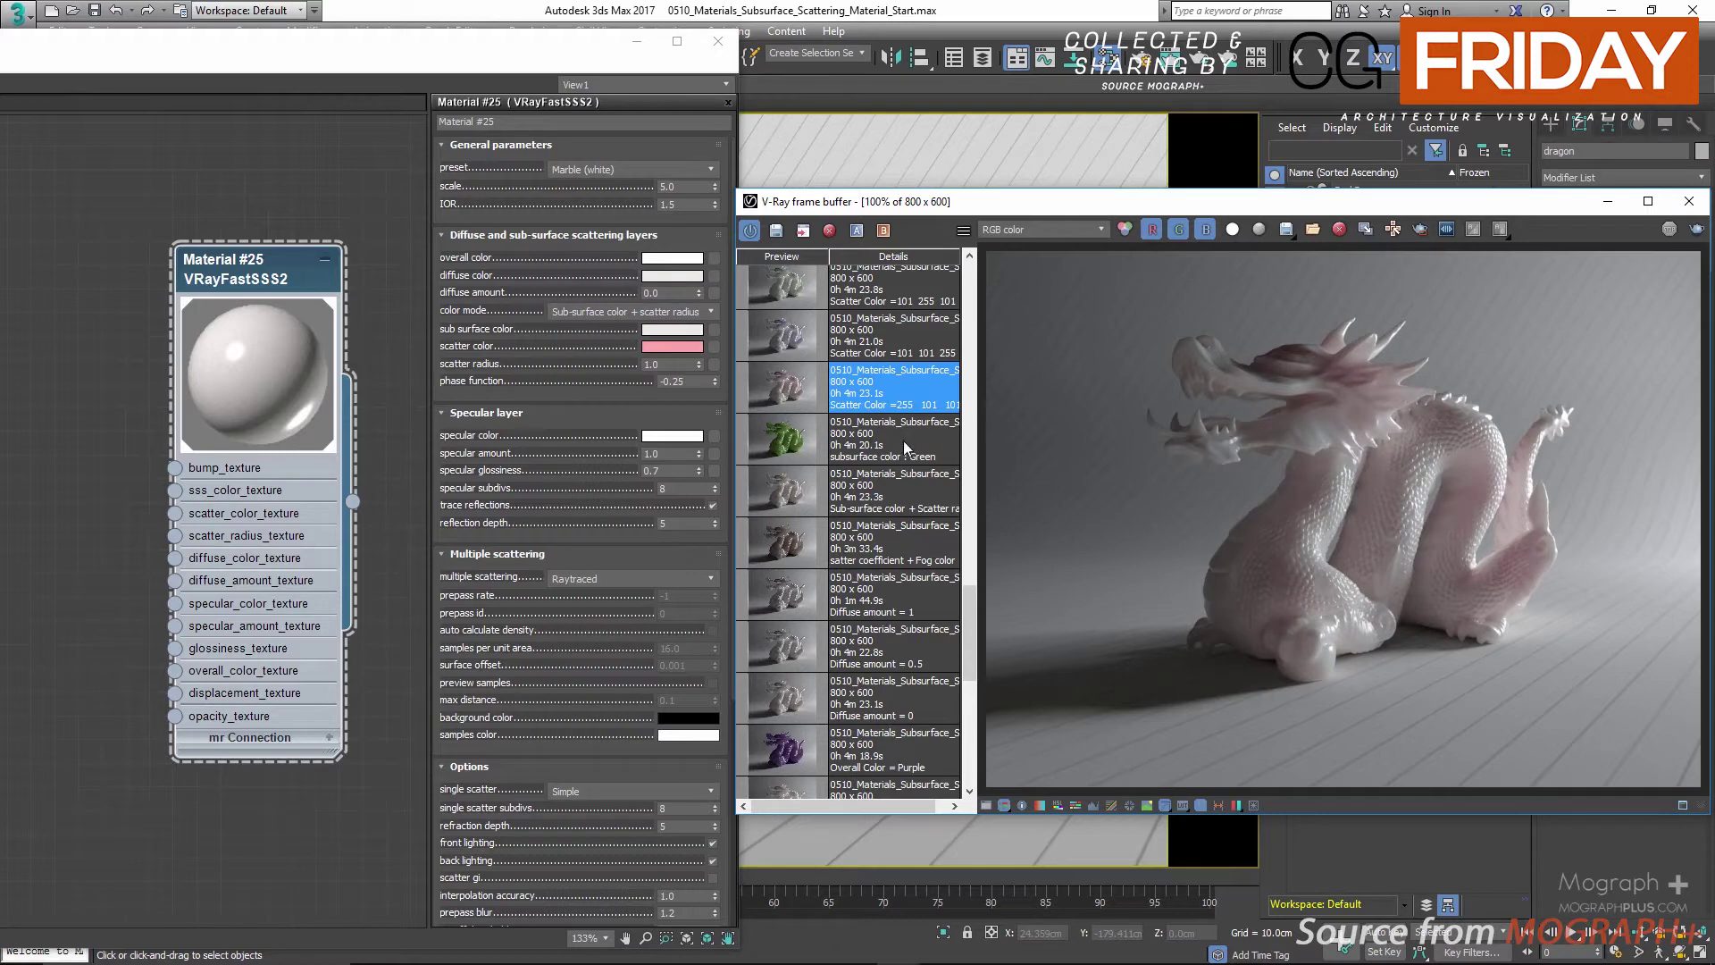
scroll(1365, 458, "up", 2)
middle_click_drag(1349, 447, 1412, 404)
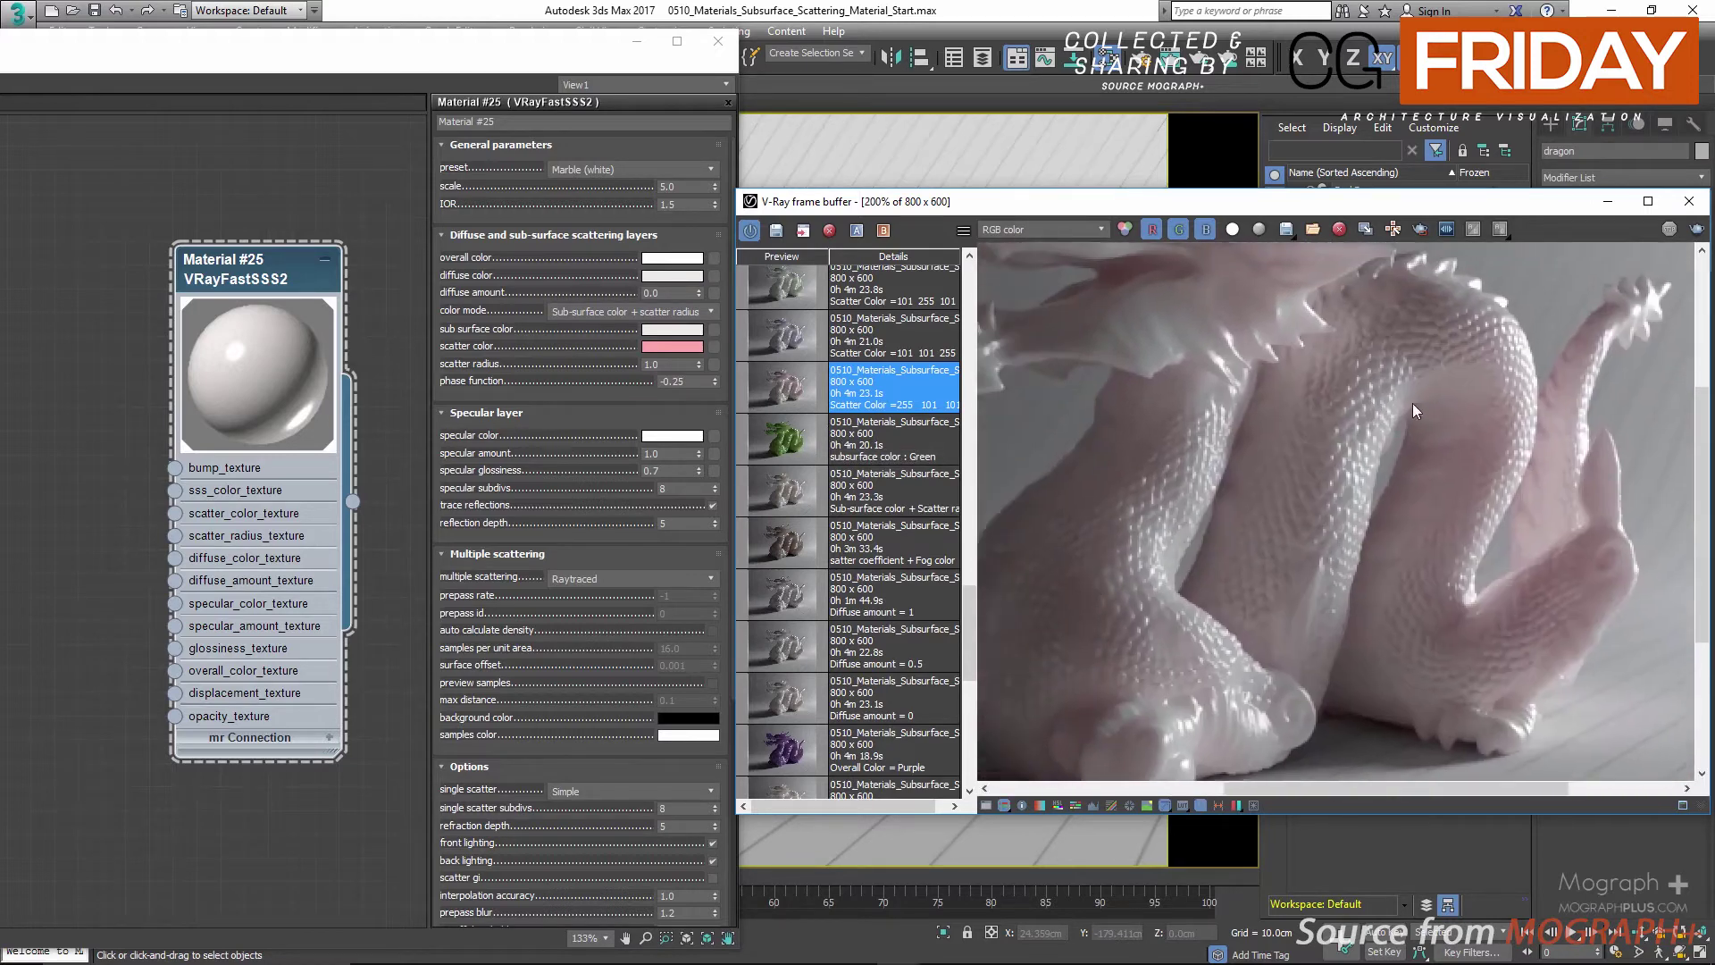
scroll(1375, 415, "down", 2)
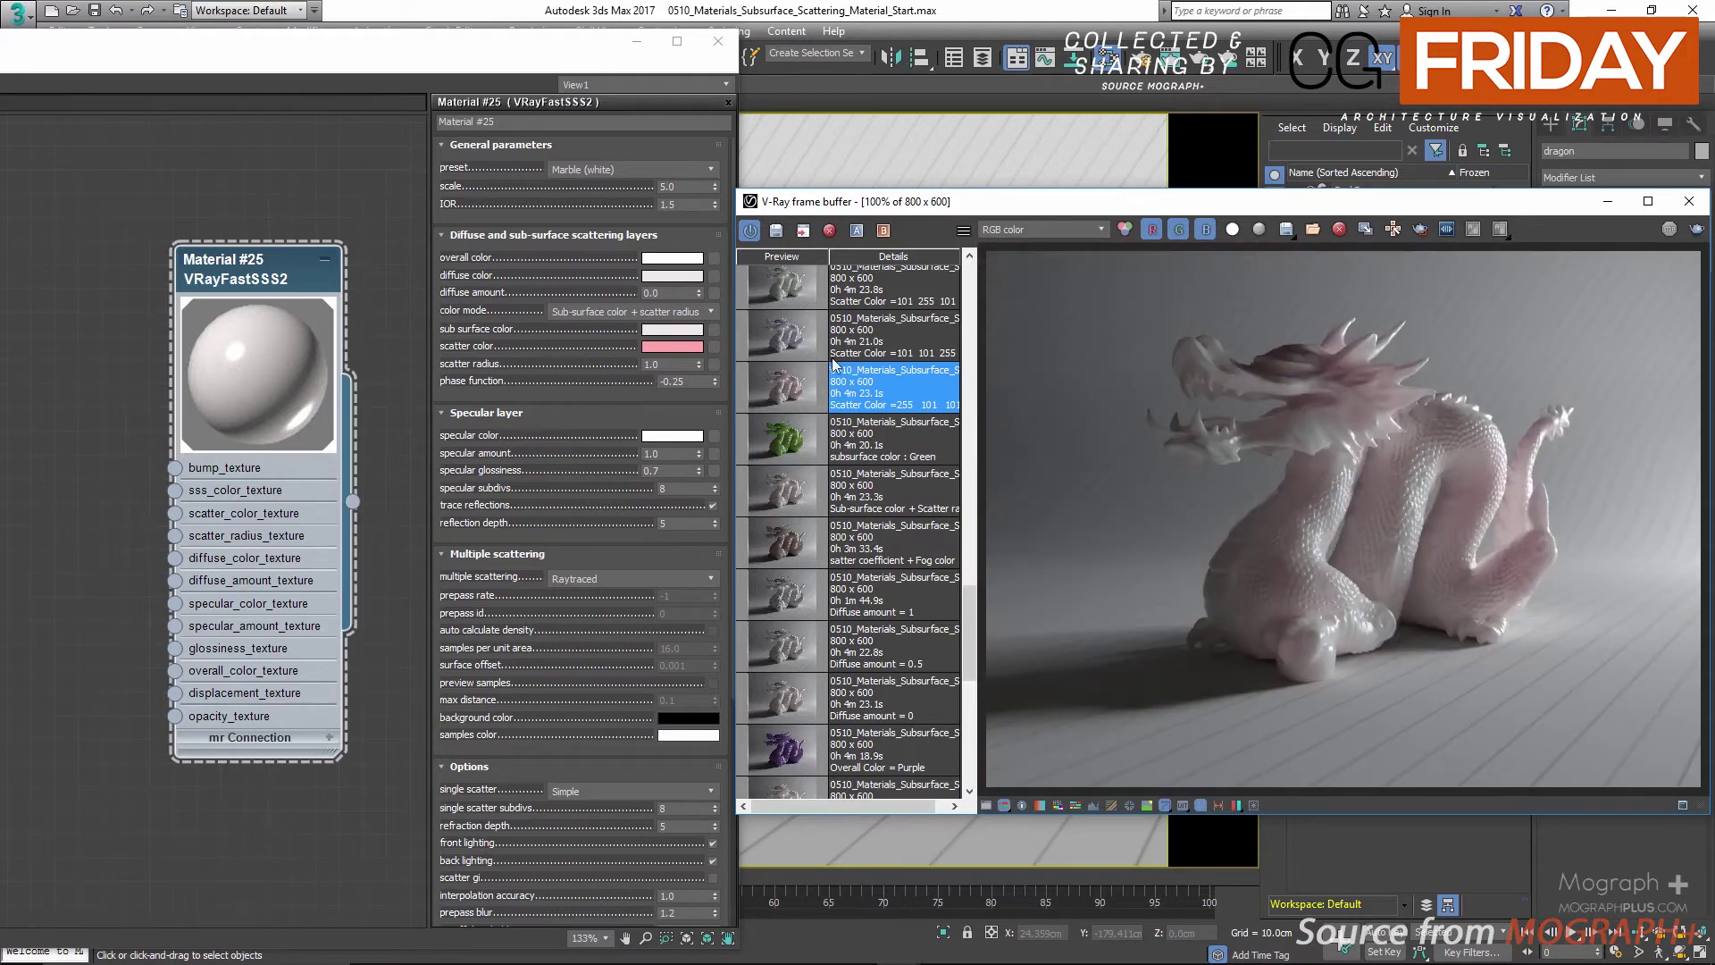
Load the saved render for scatter color 101, 101, 255 and set the material's scatter color to those RGB values
left_click(797, 338)
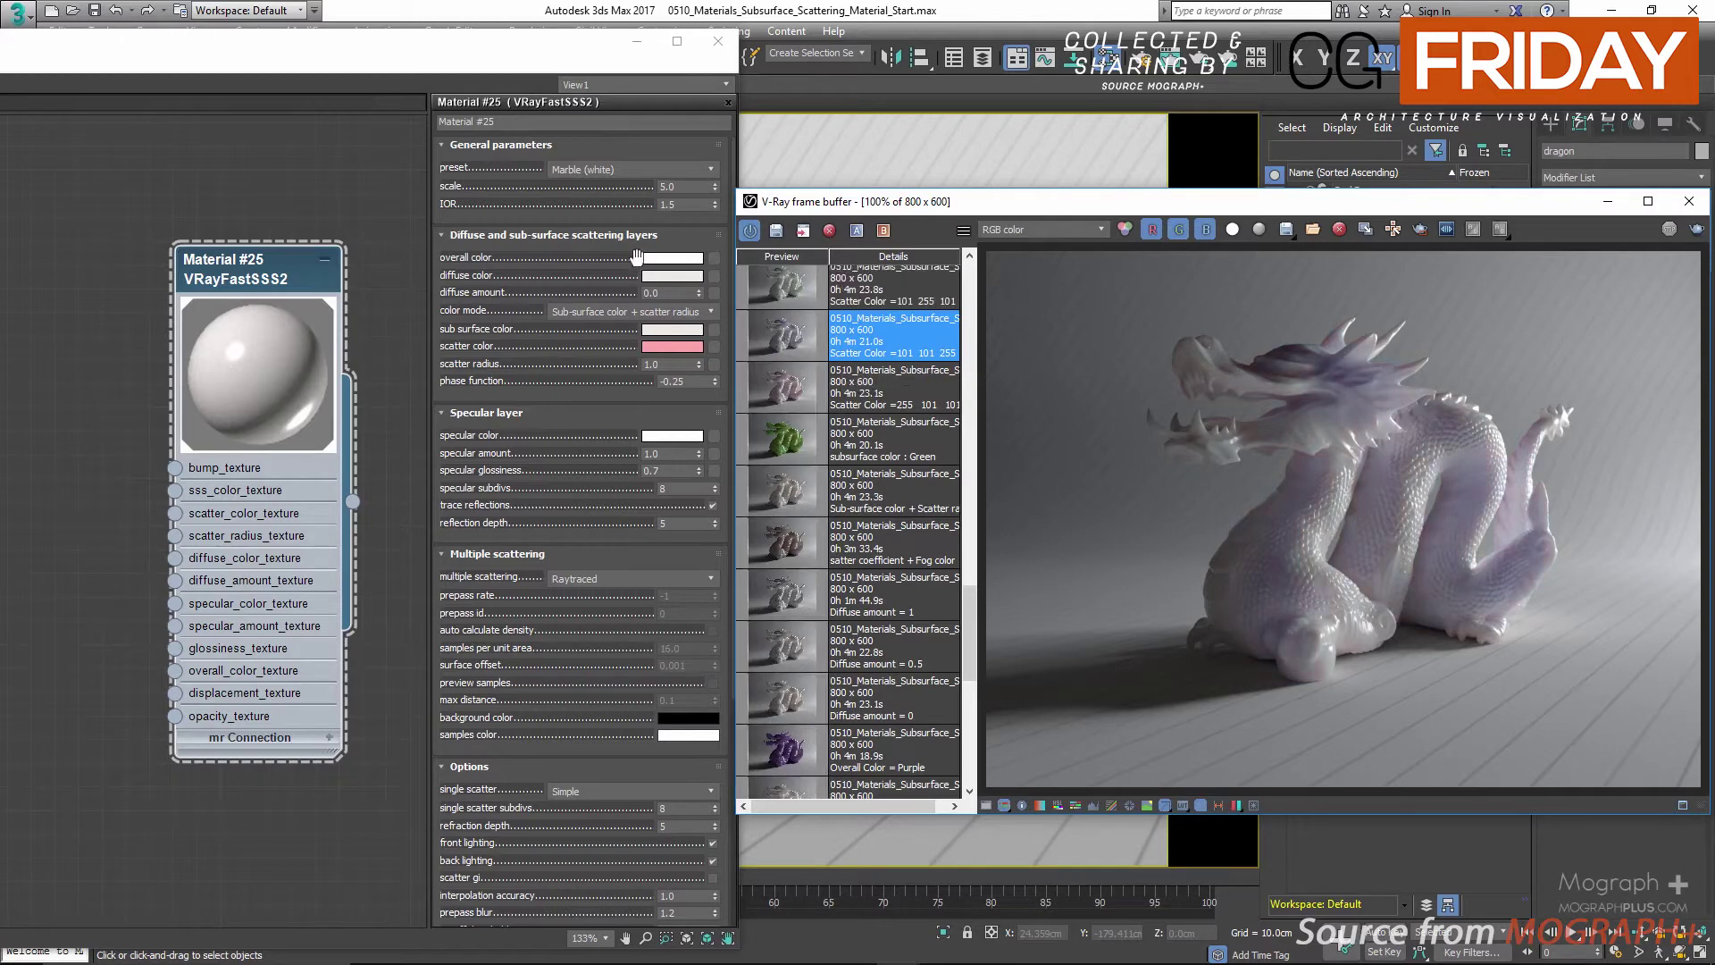
left_click(672, 346)
type("101")
left_click(722, 137)
left_click(722, 151)
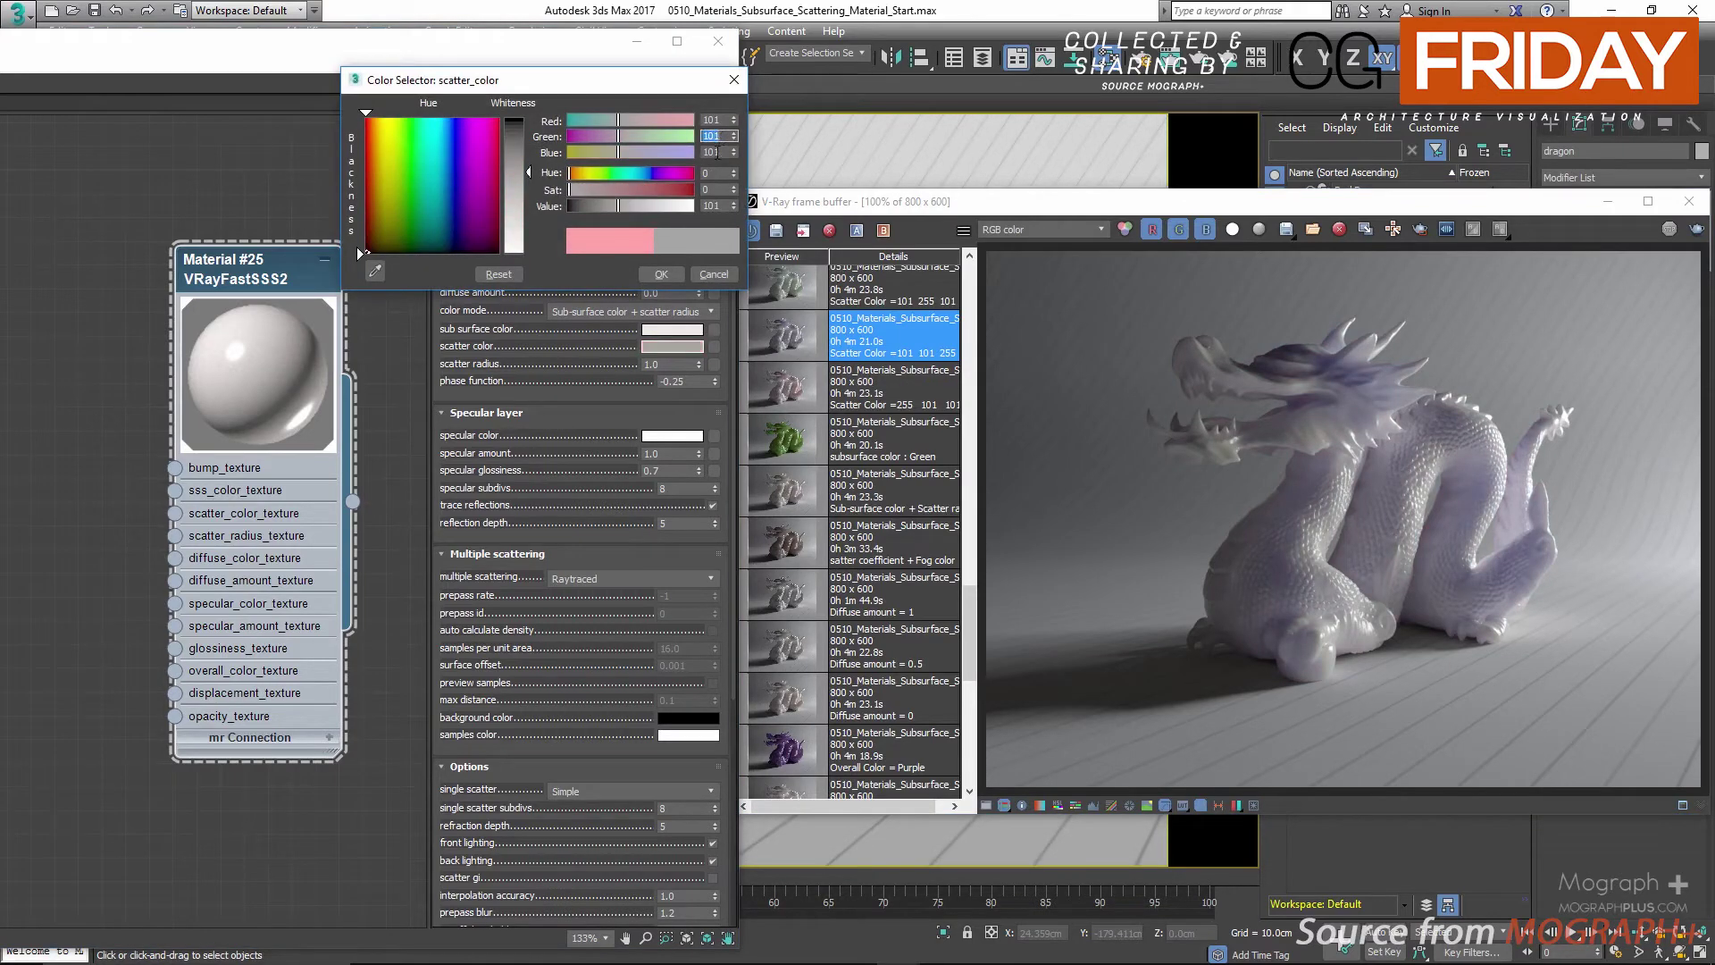
type("255")
left_click(661, 274)
left_click(890, 348)
scroll(890, 483, "up", 1)
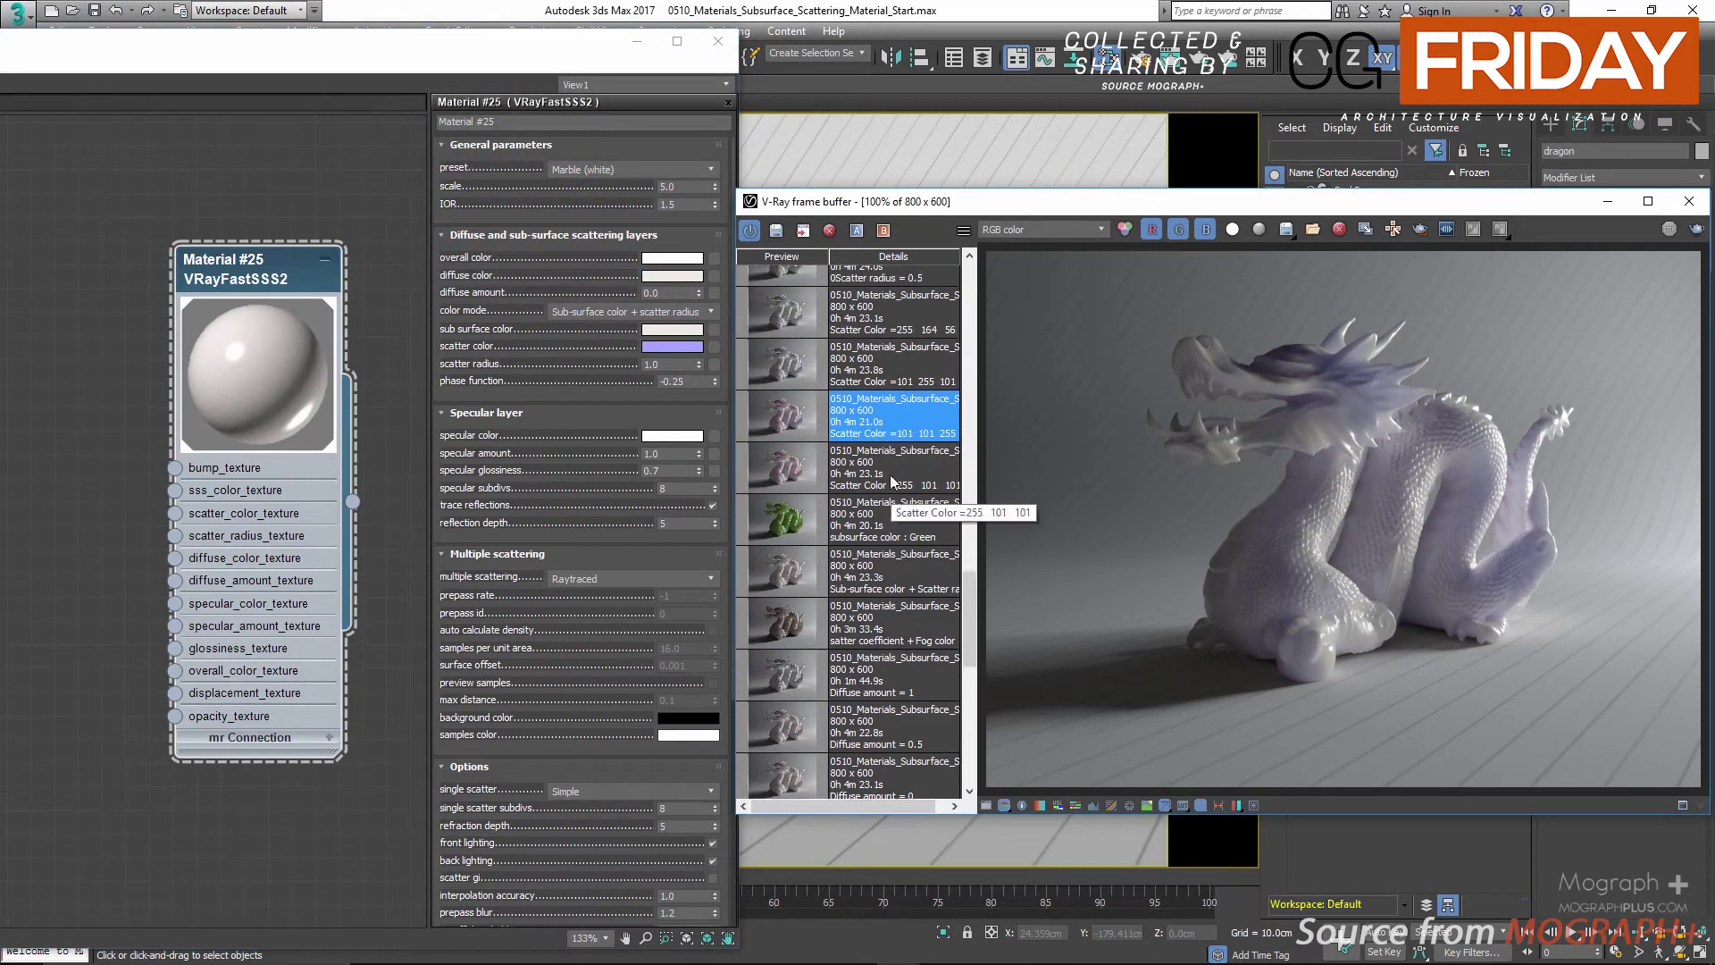
Load the saved render for scatter color 101, 255, 101 and set the material's scatter color to those RGB values
double_click(791, 366)
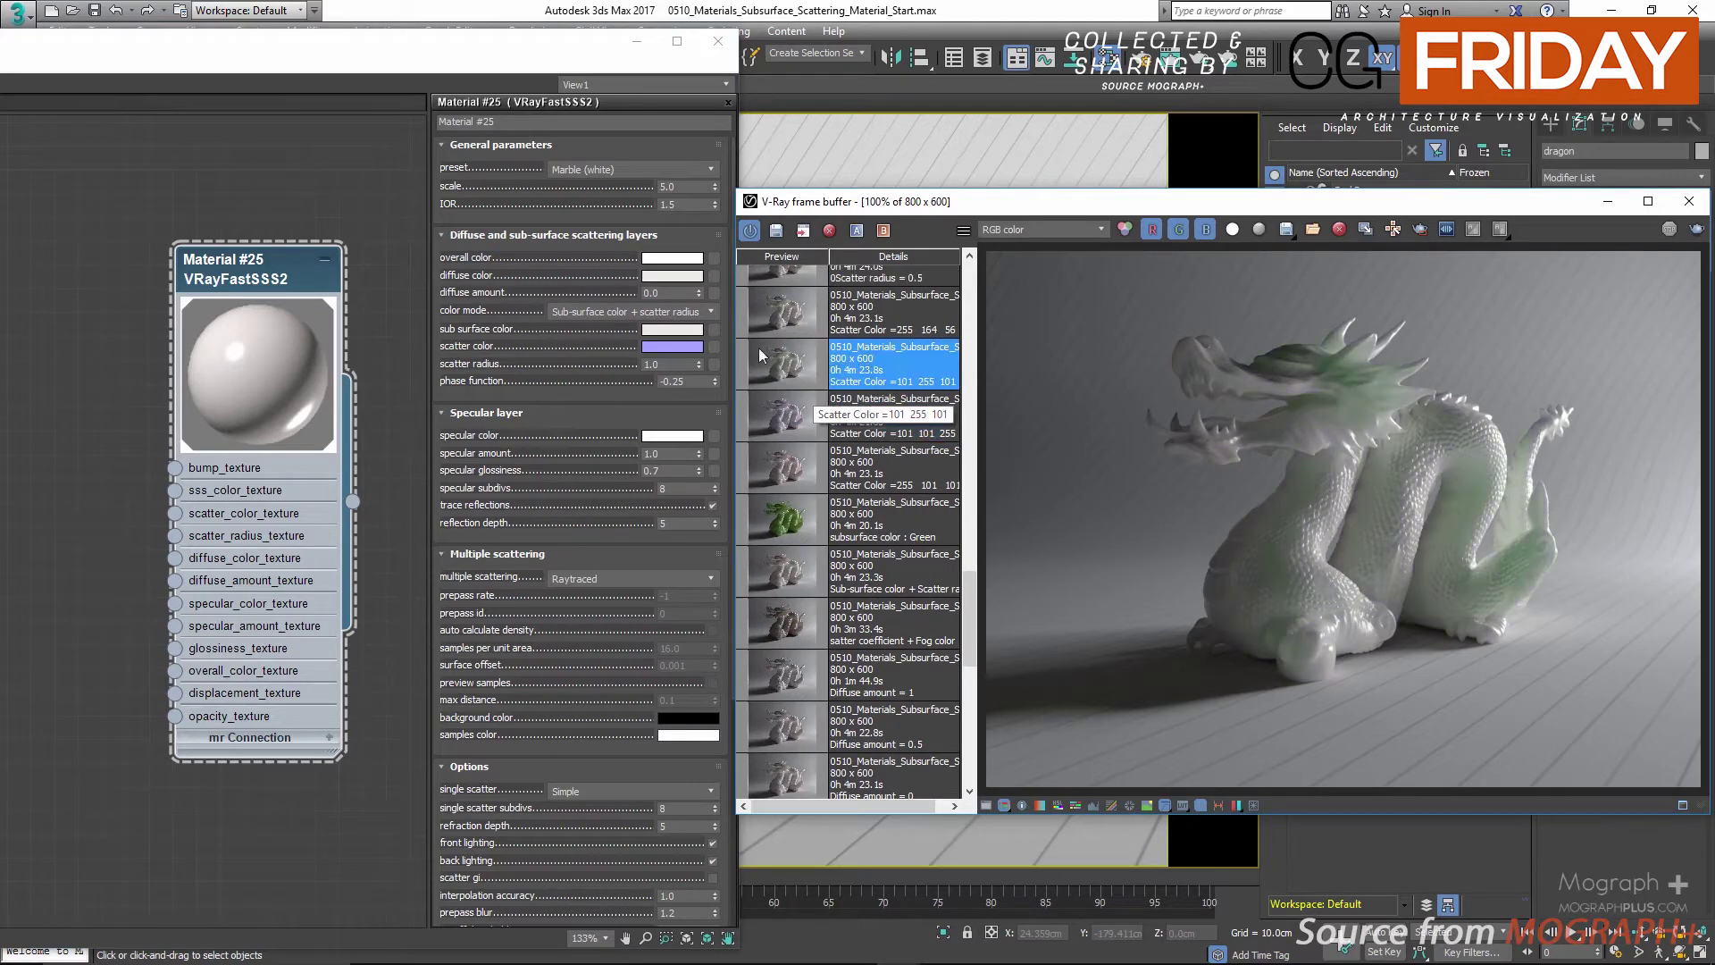
left_click(670, 345)
double_click(722, 135)
type("255")
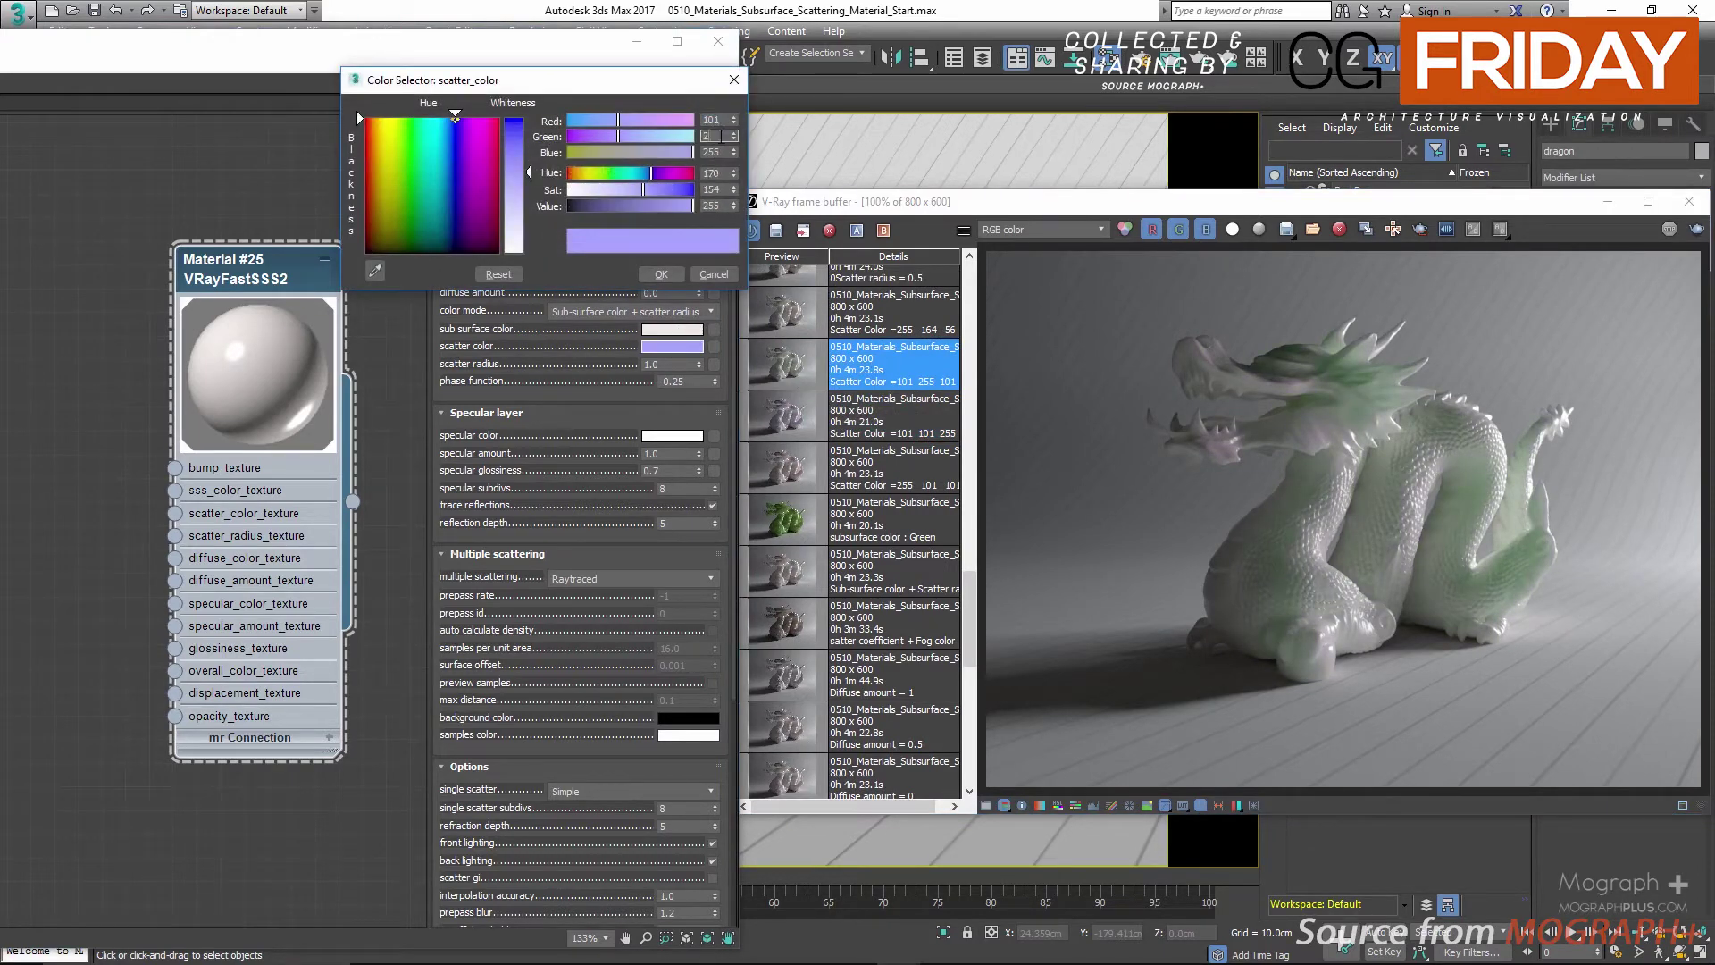
key("Tab")
type("101")
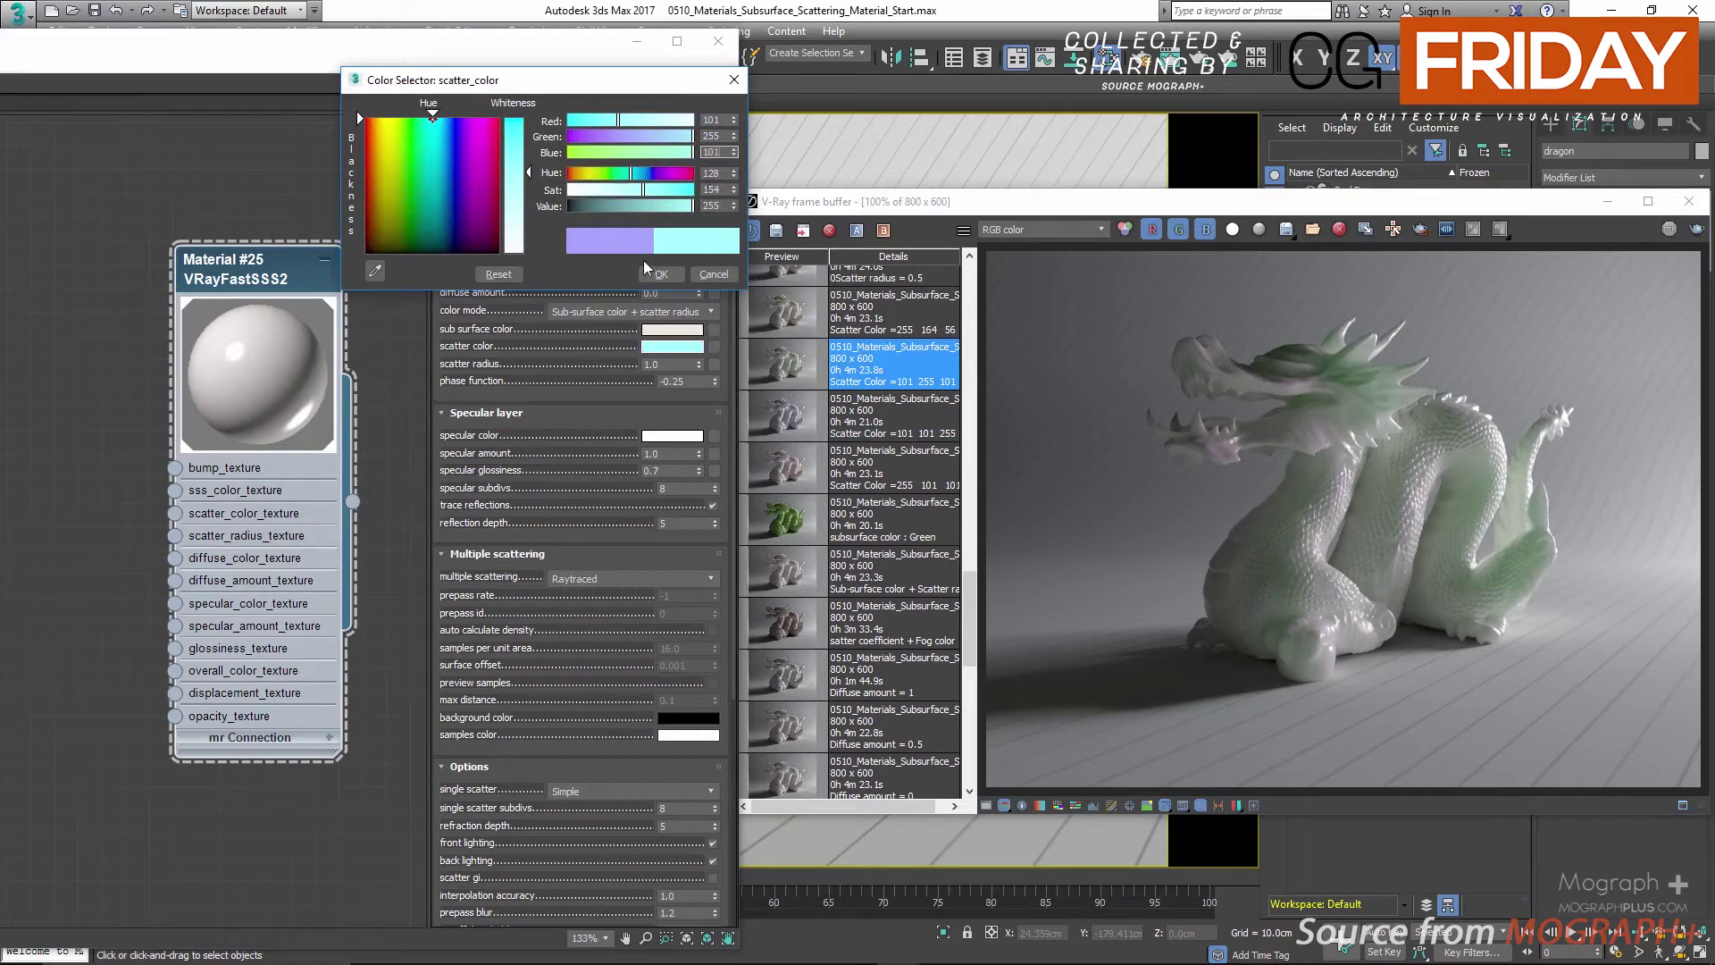
left_click(659, 274)
View the saved render for scatter color 255, 164, 56, and reapply the Marble (white) preset to the material
double_click(792, 319)
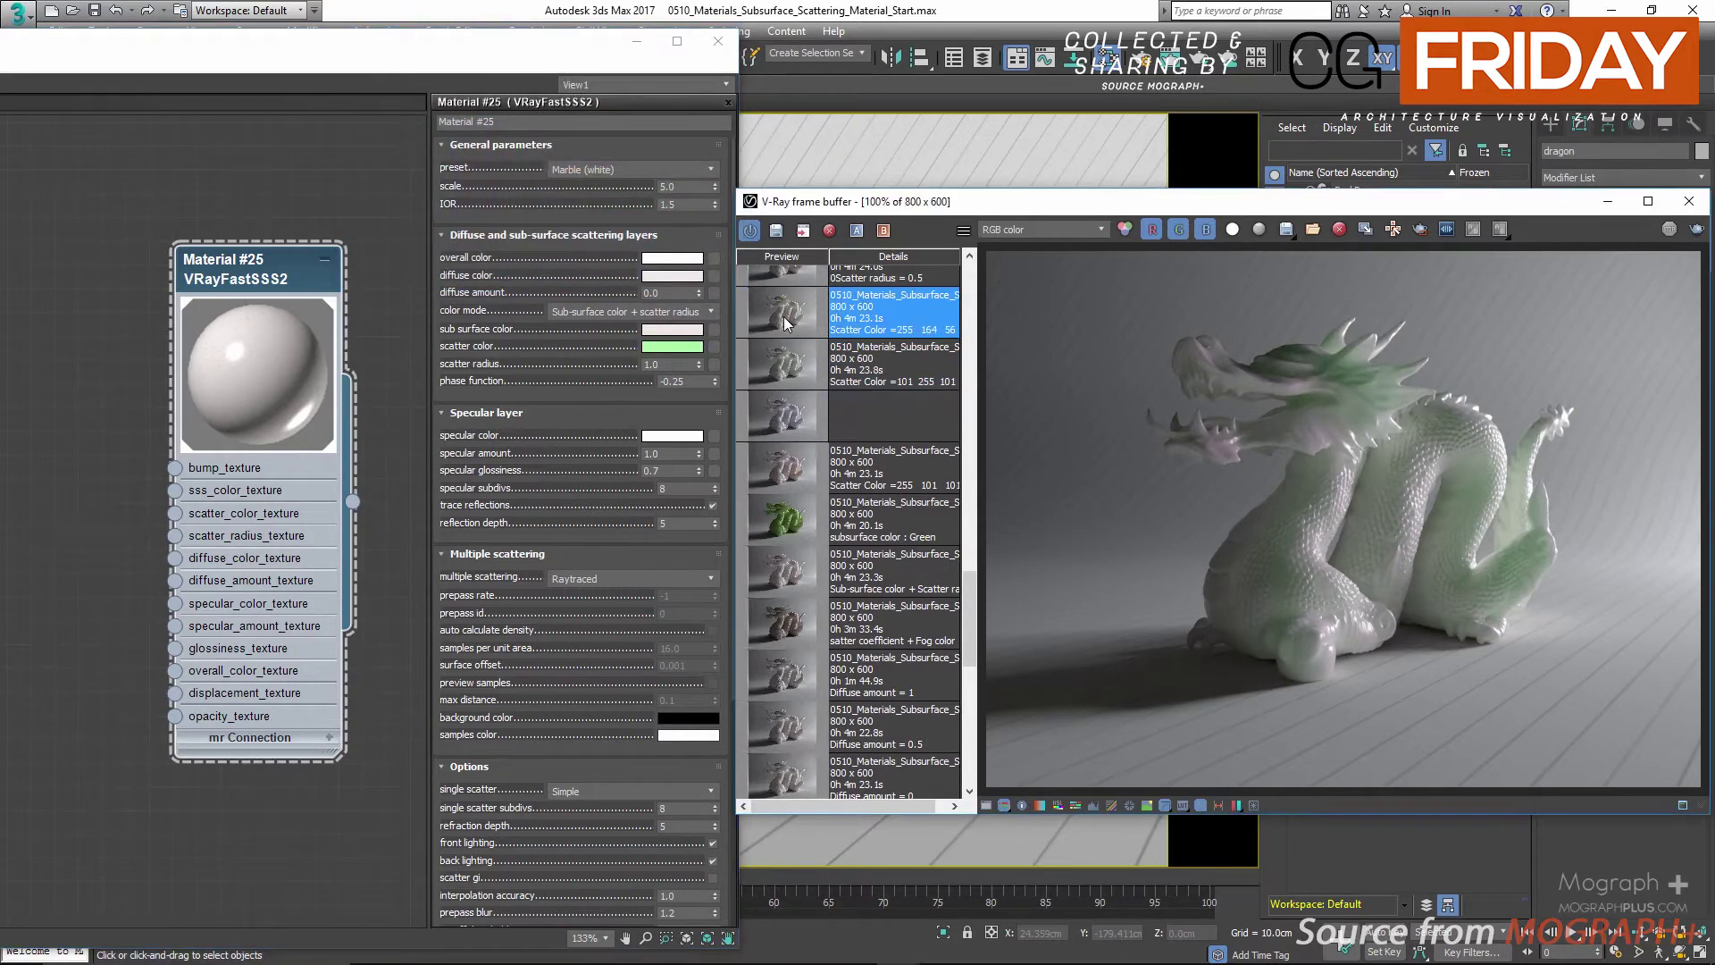
scroll(1316, 461, "up", 1)
scroll(1290, 466, "down", 1)
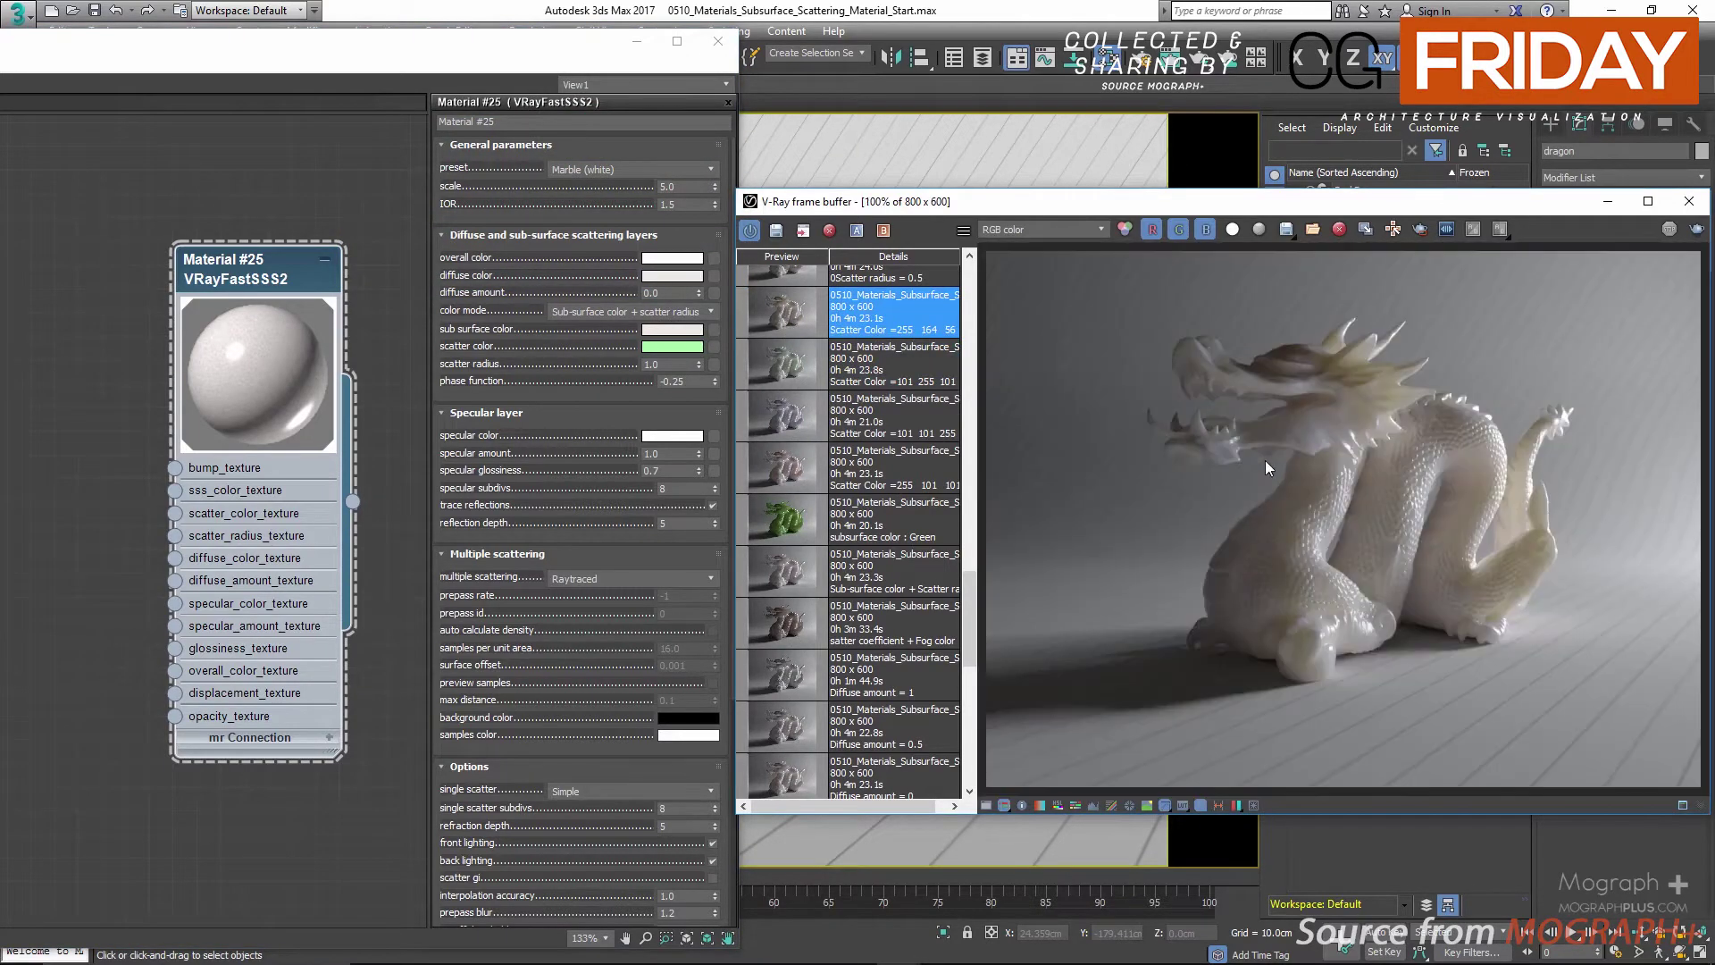
scroll(874, 393, "up", 1)
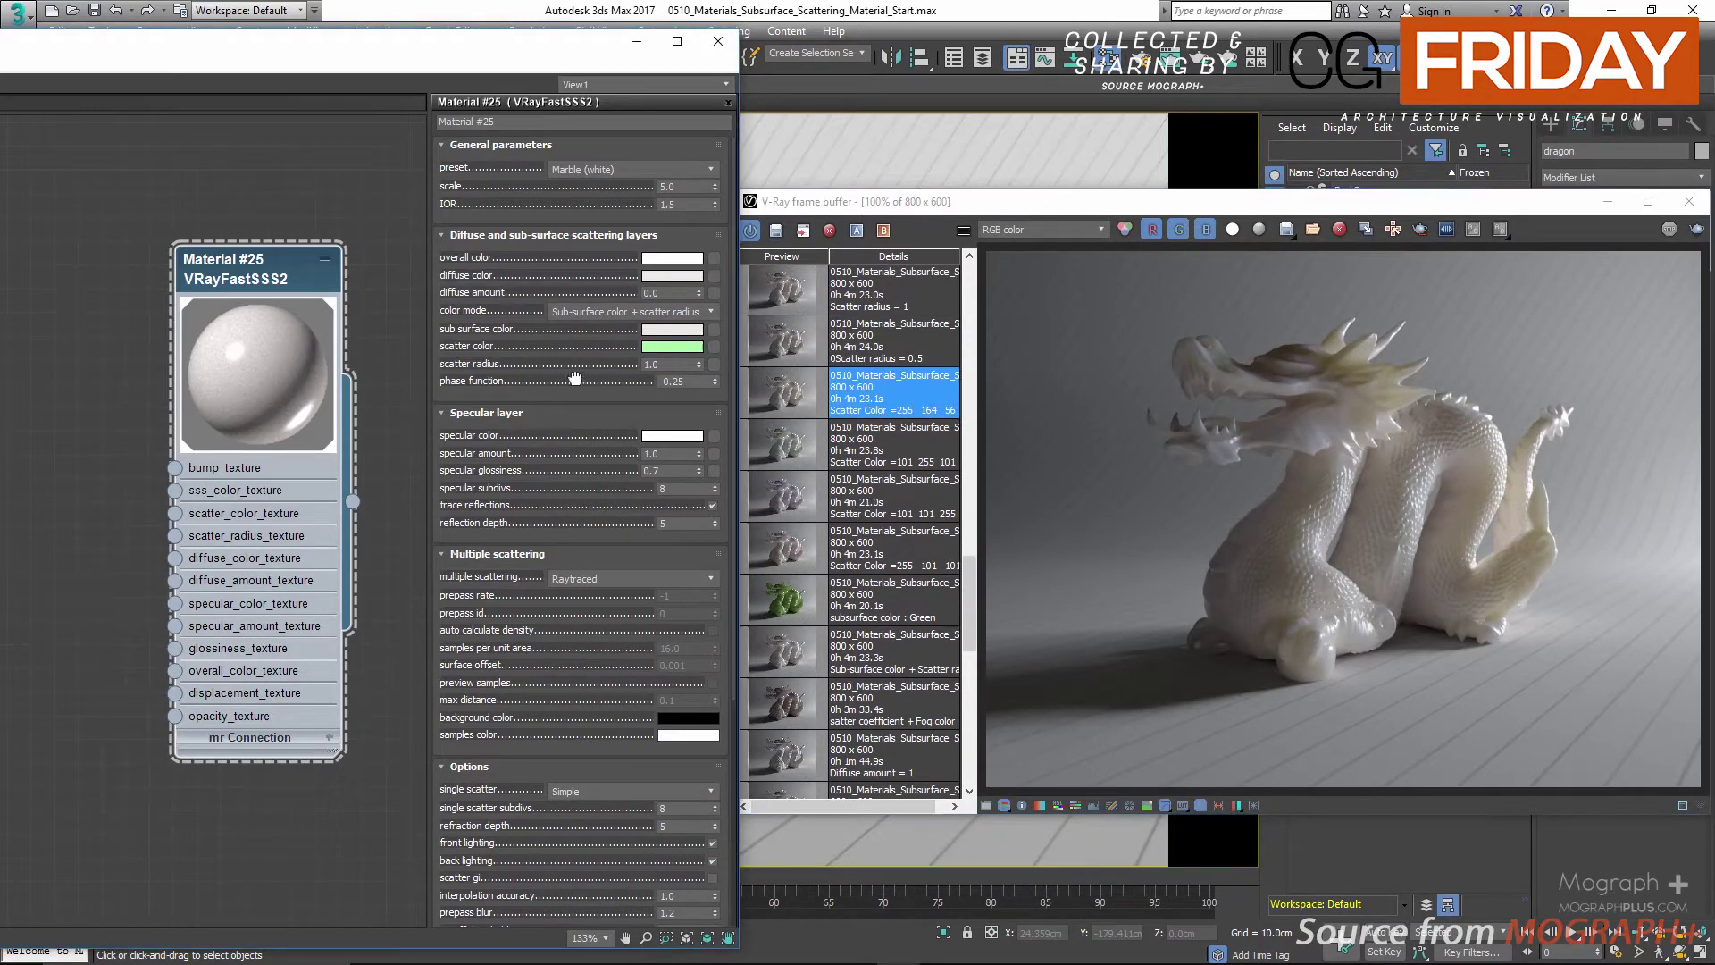
left_click(600, 170)
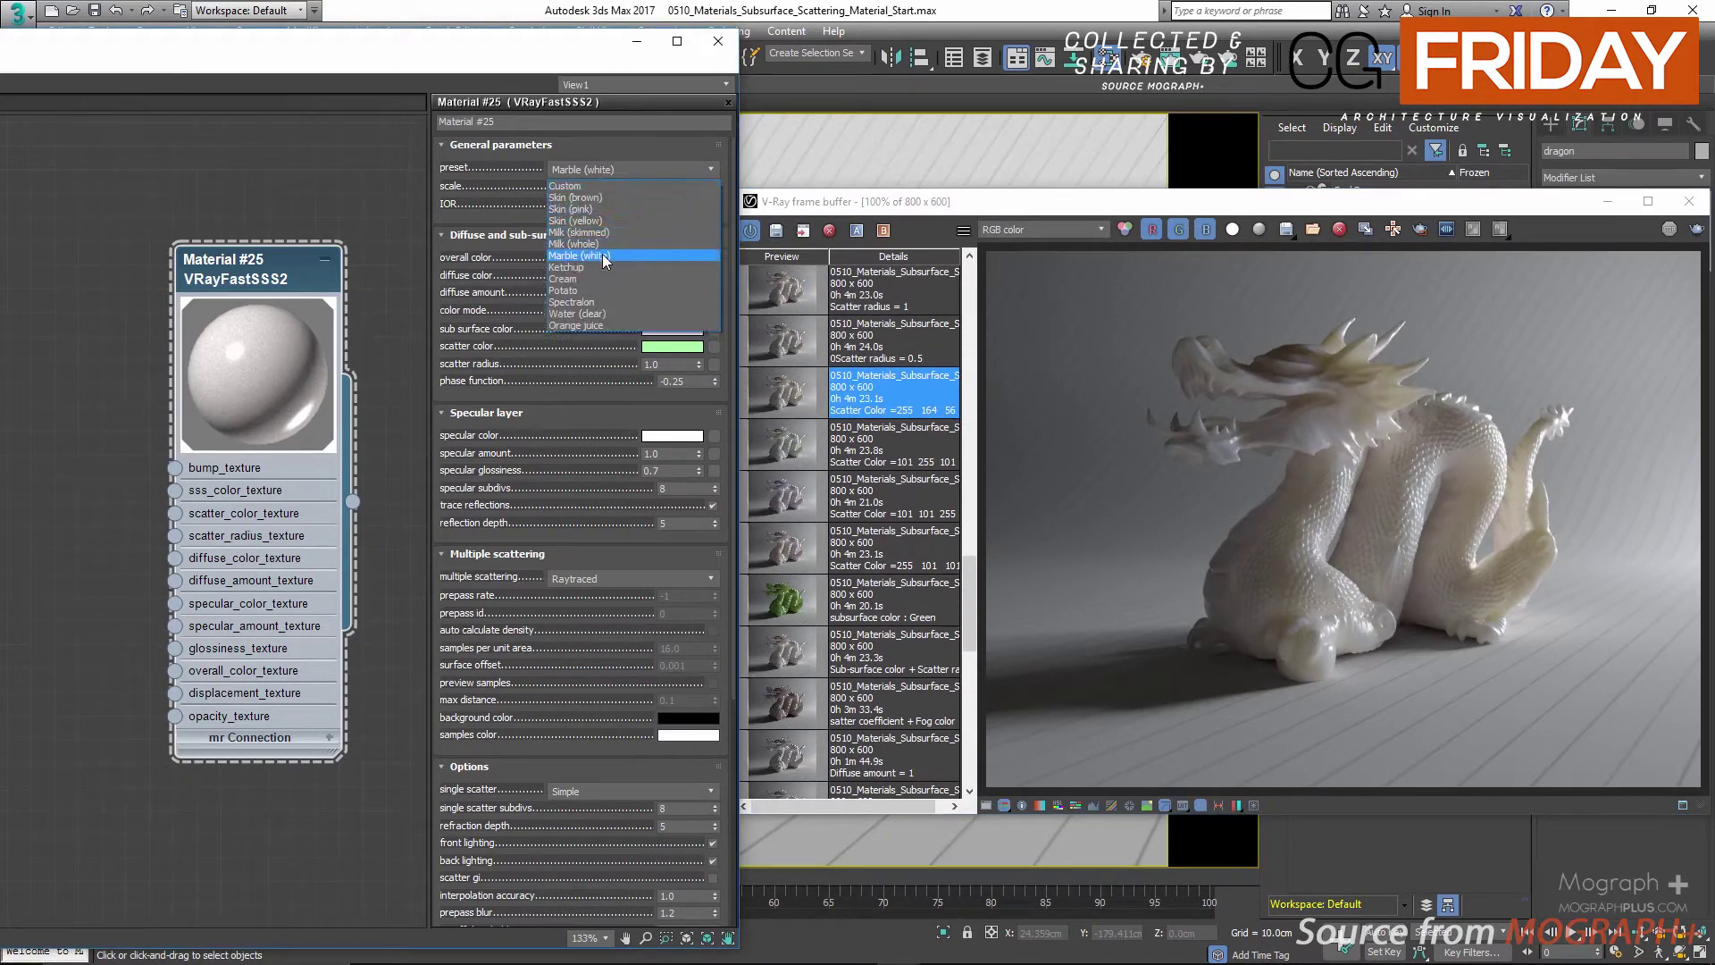
left_click(592, 255)
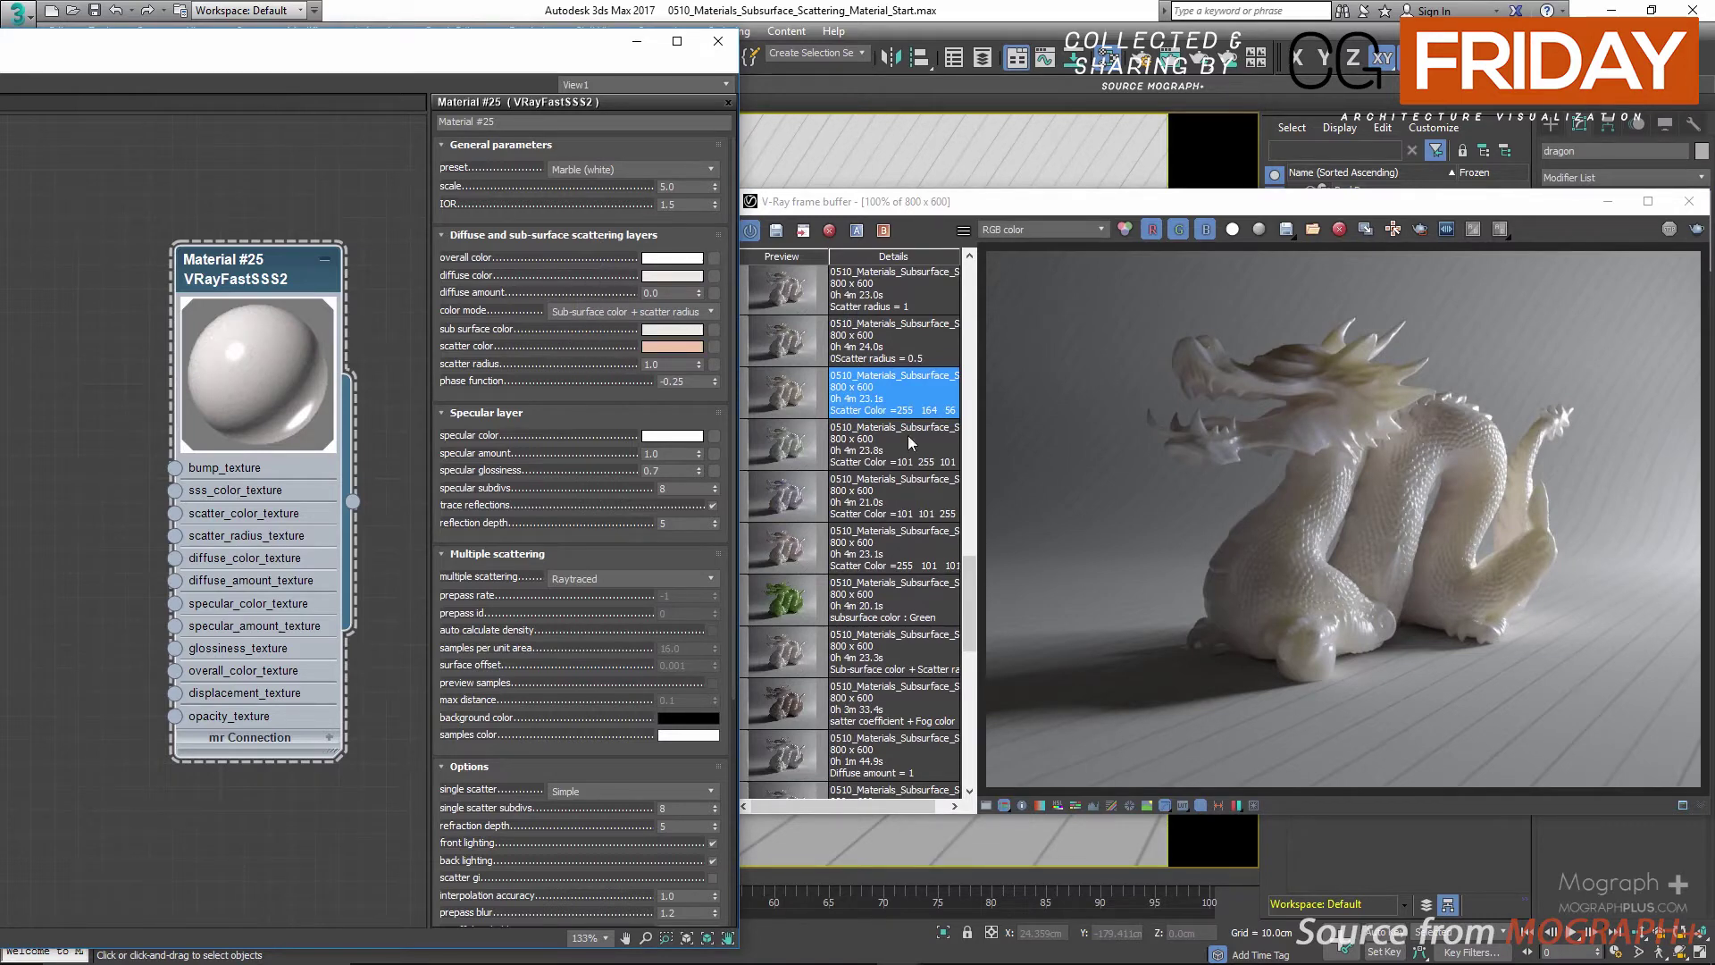
scroll(907, 462, "up", 2)
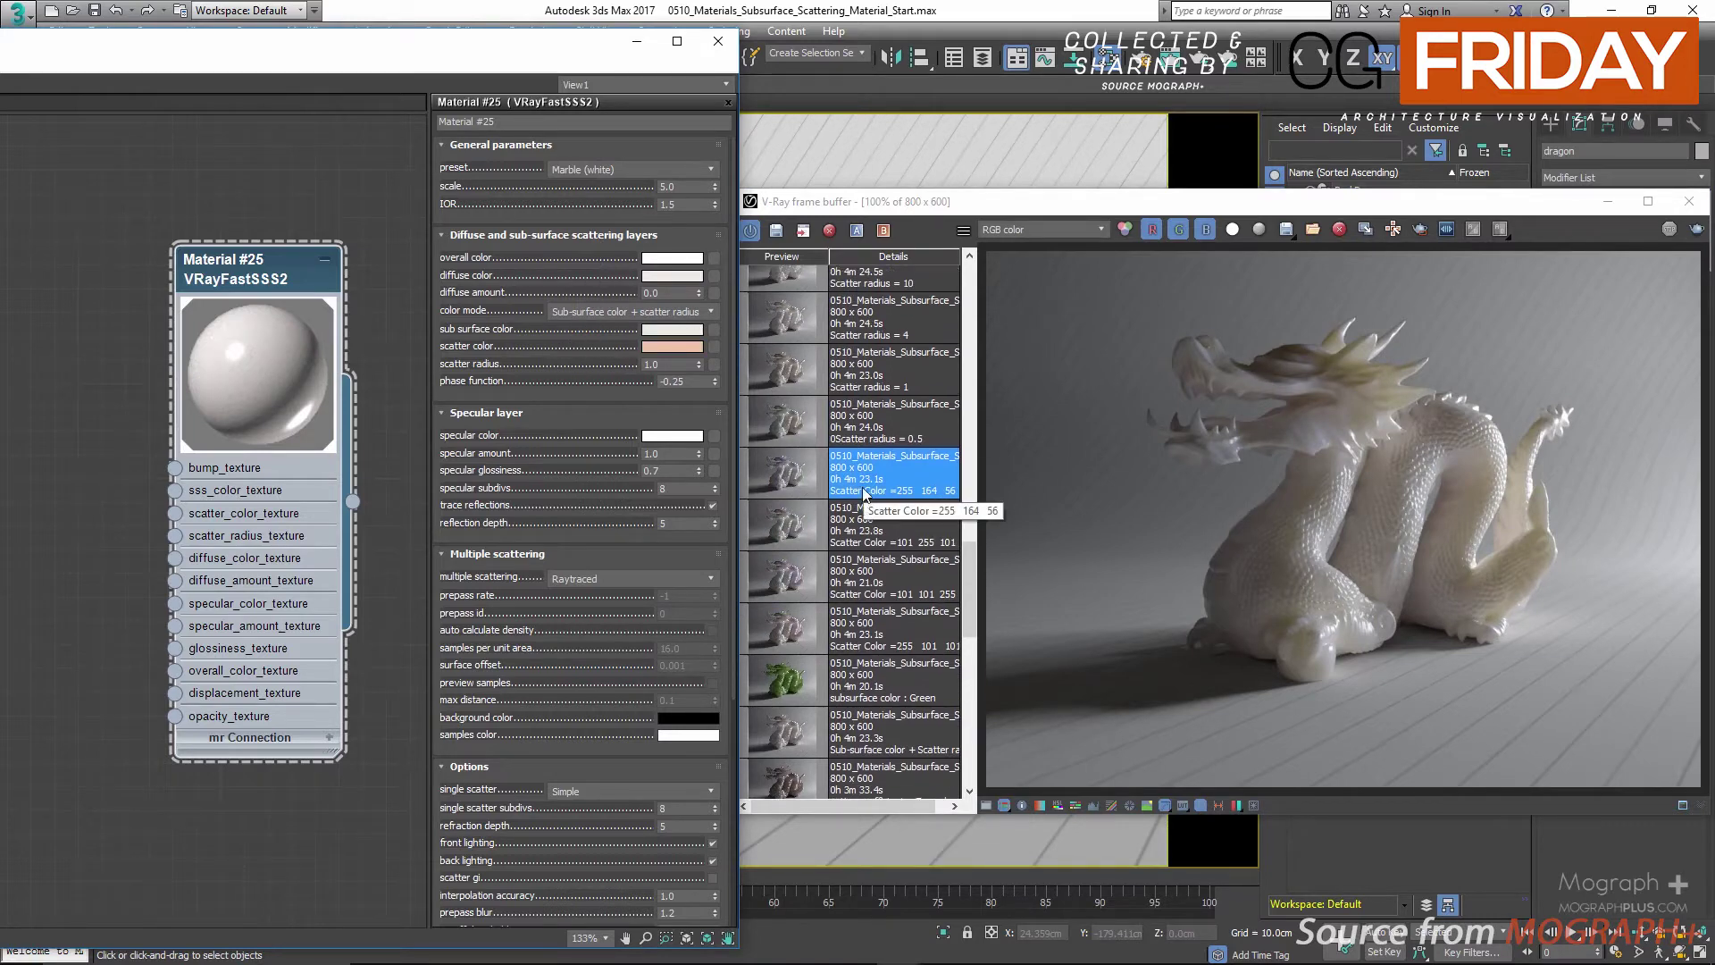
left_click(779, 429)
double_click(651, 364)
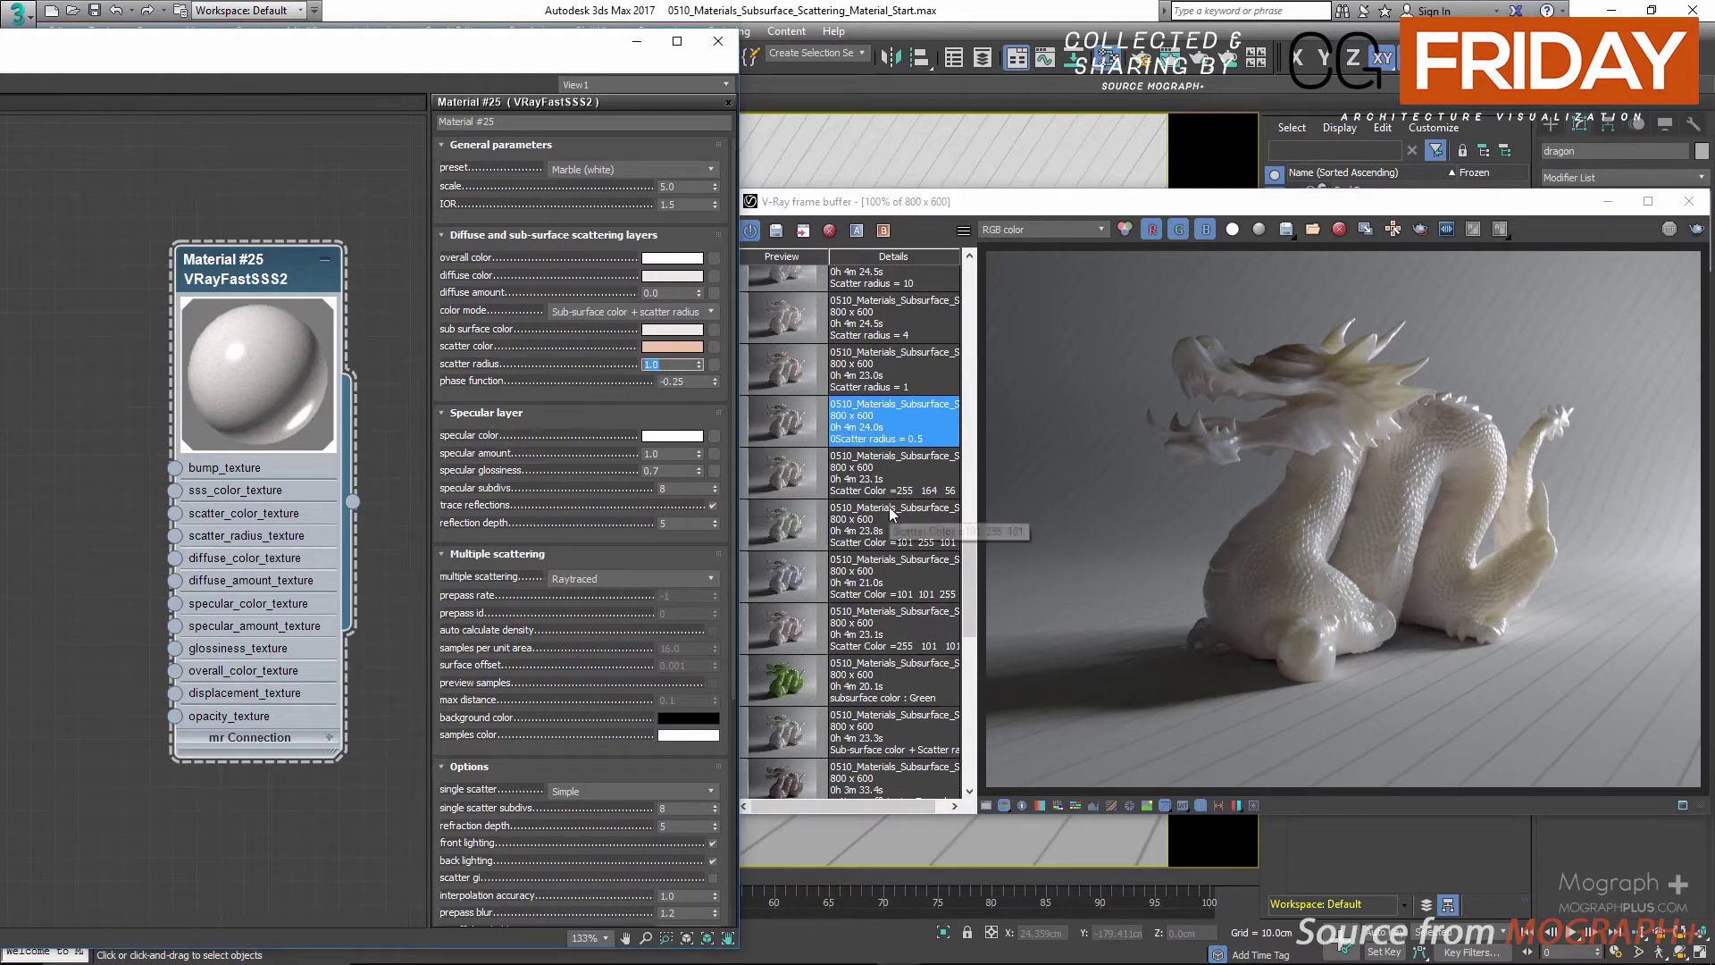
left_click(871, 484)
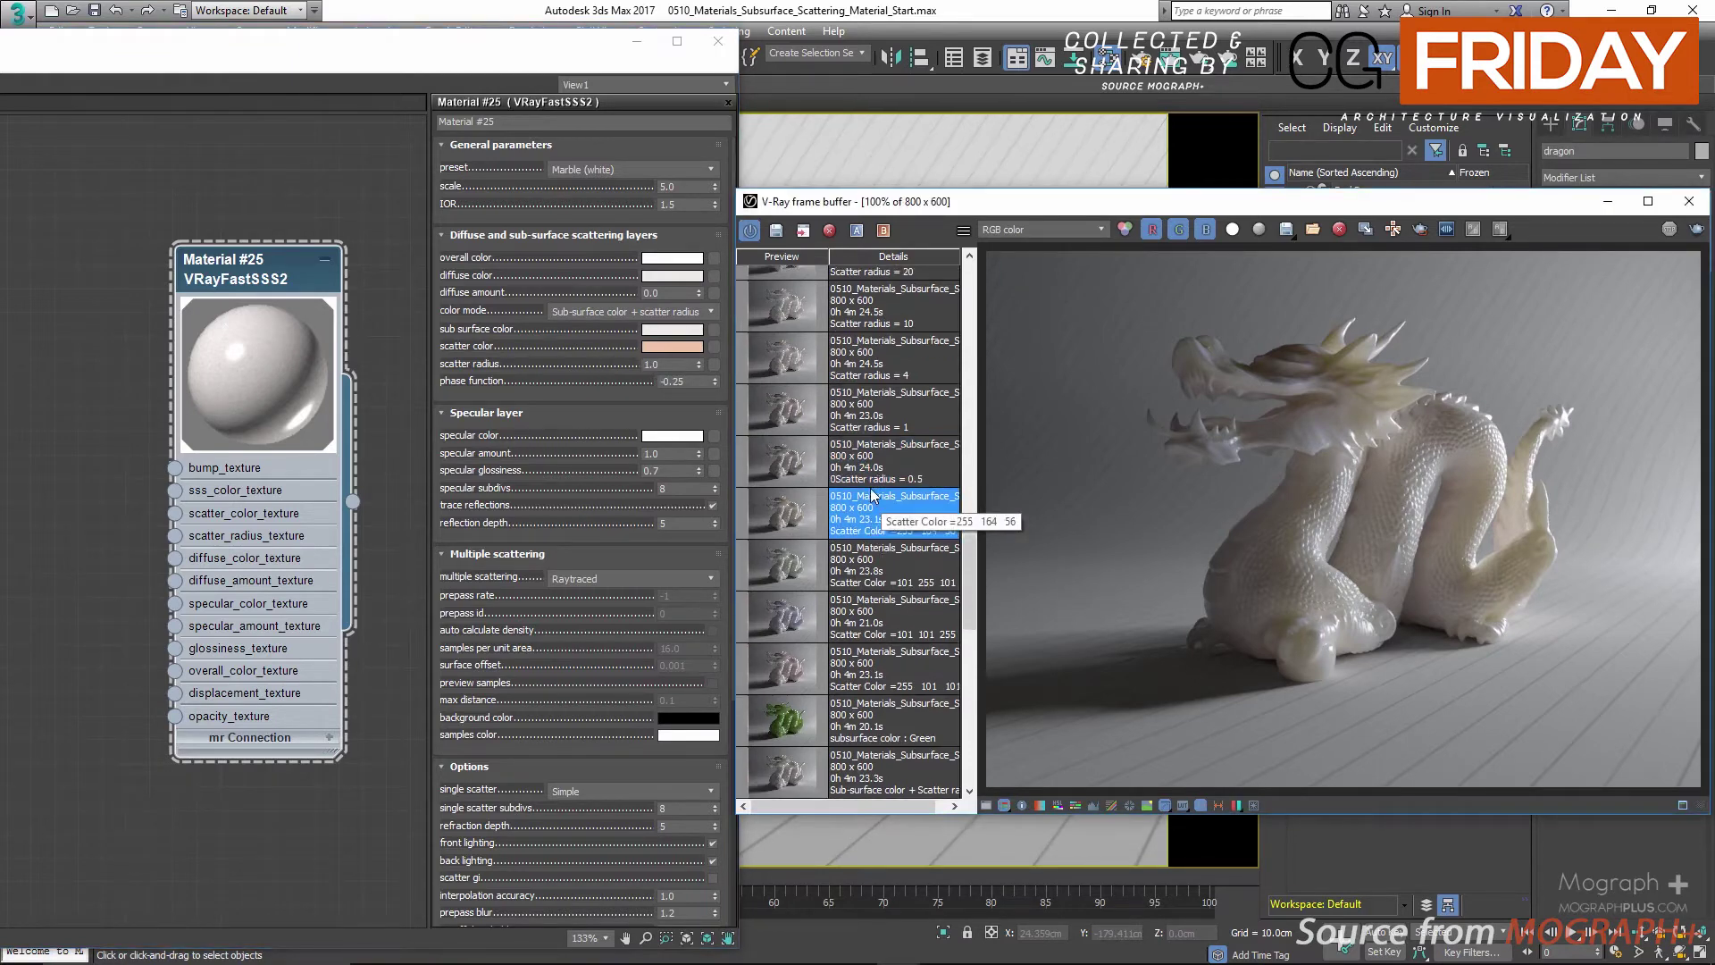
left_click(568, 166)
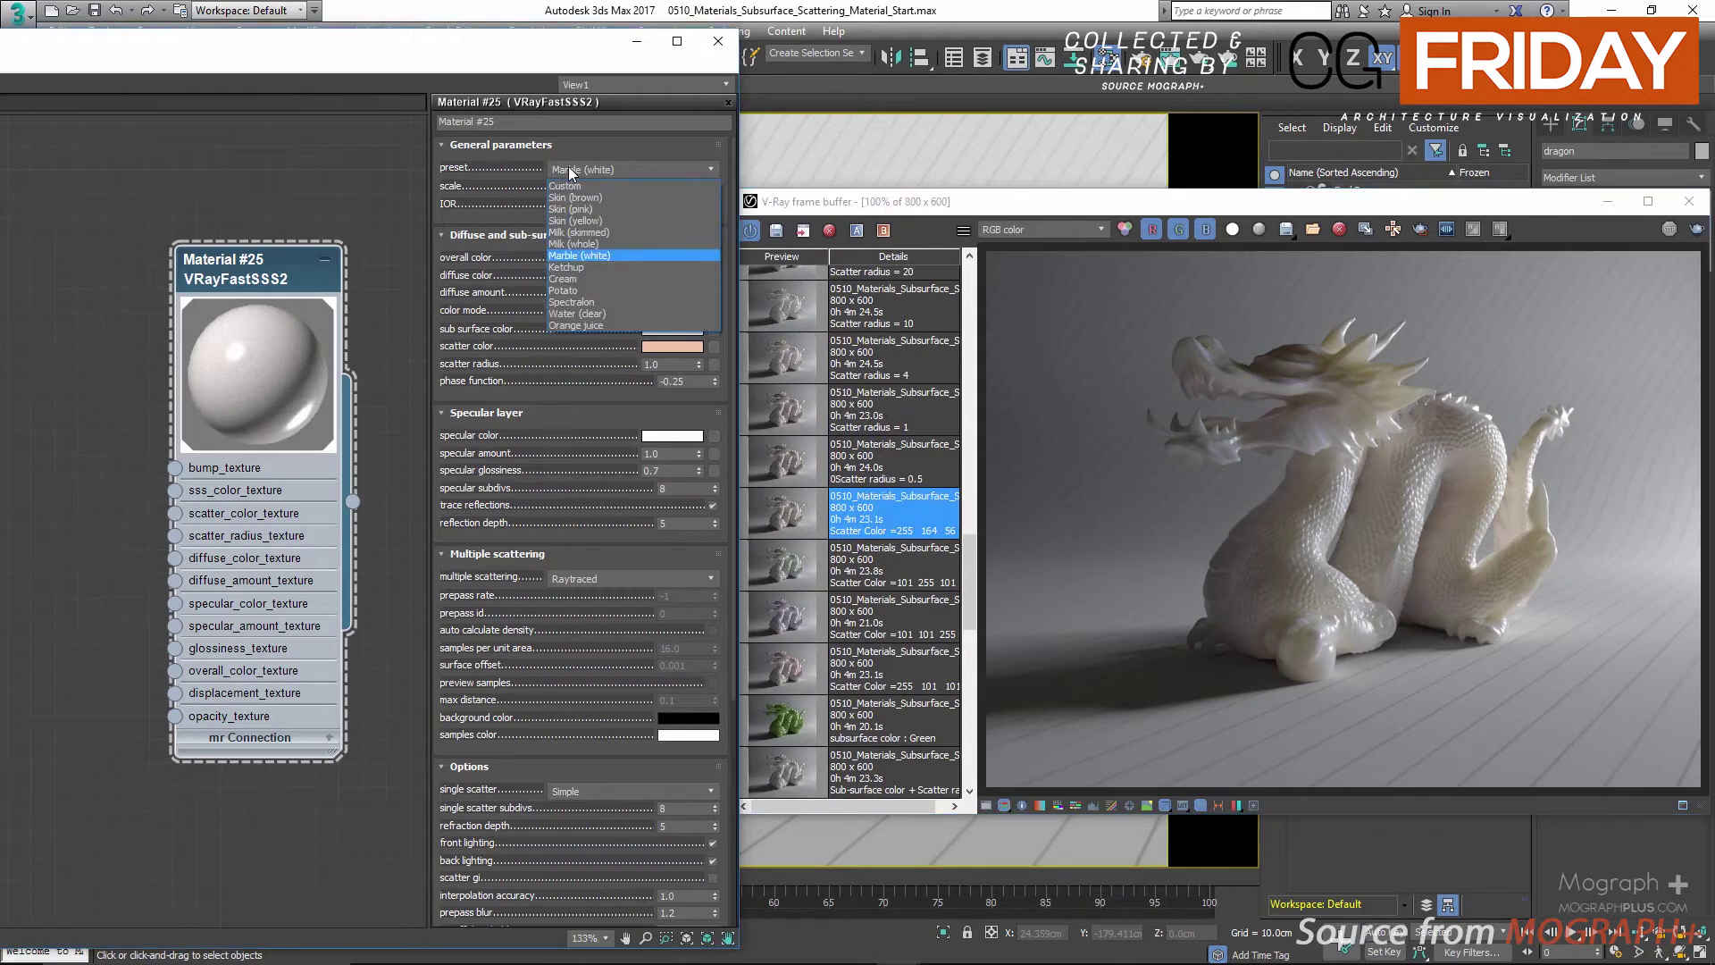
left_click(576, 255)
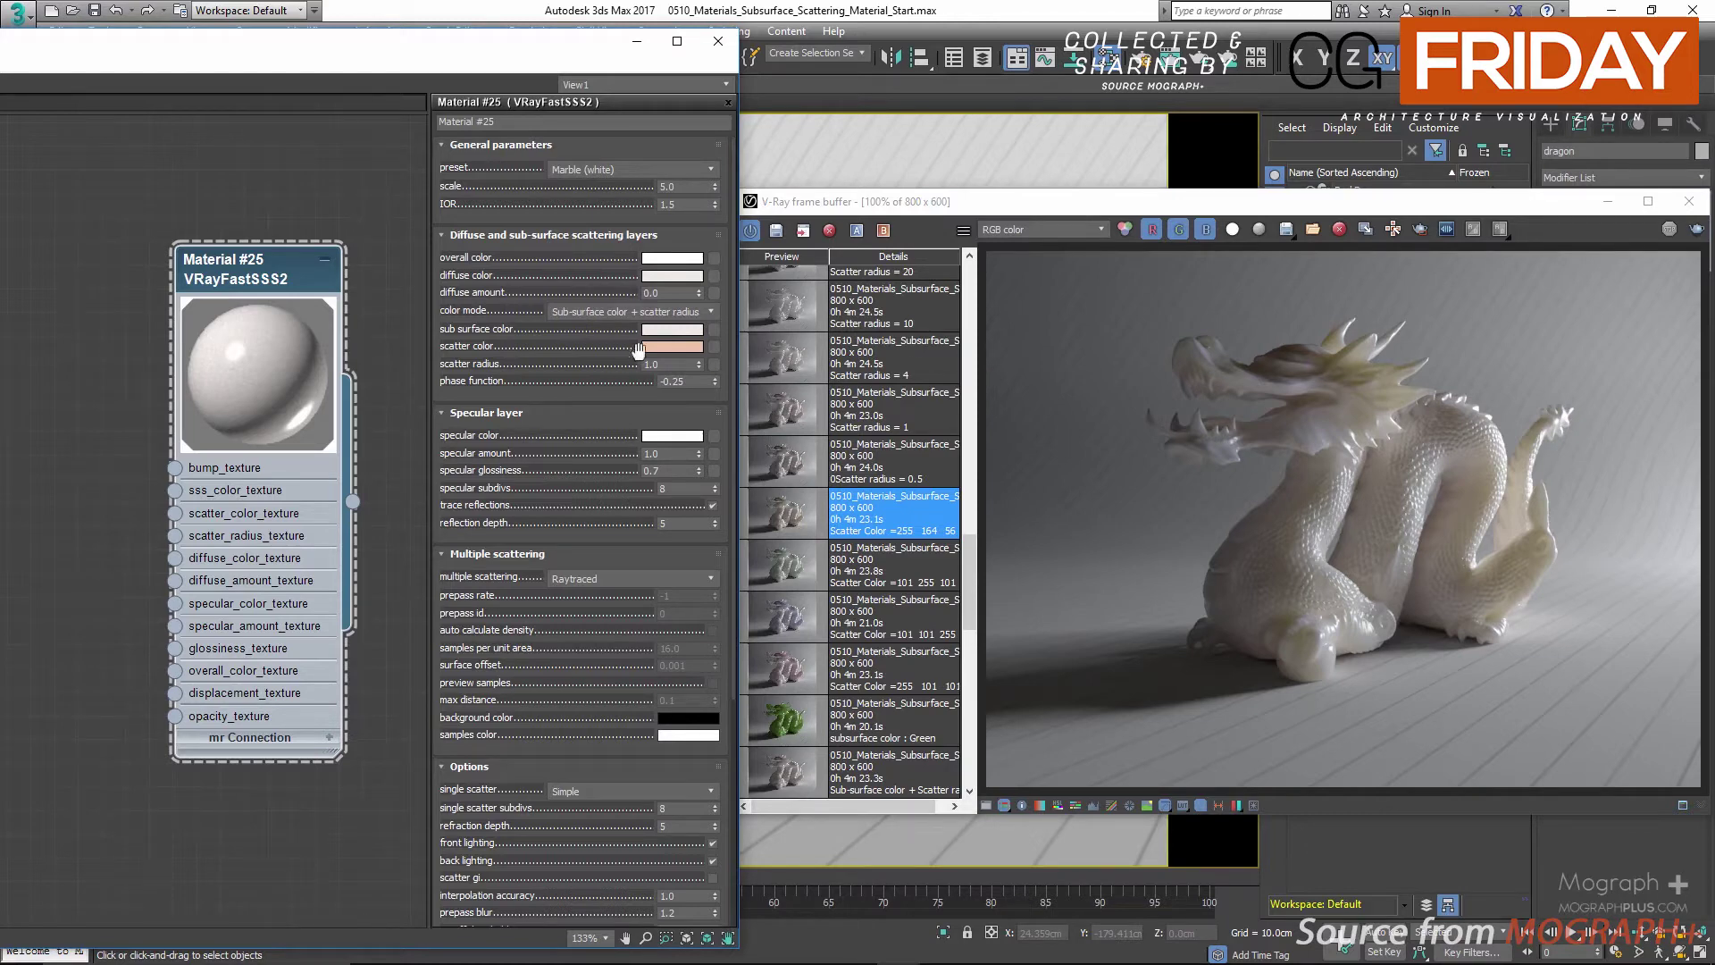
Set the scatter radius to 0.5 and load the saved render for that radius
double_click(677, 365)
type("0.5")
key("Return")
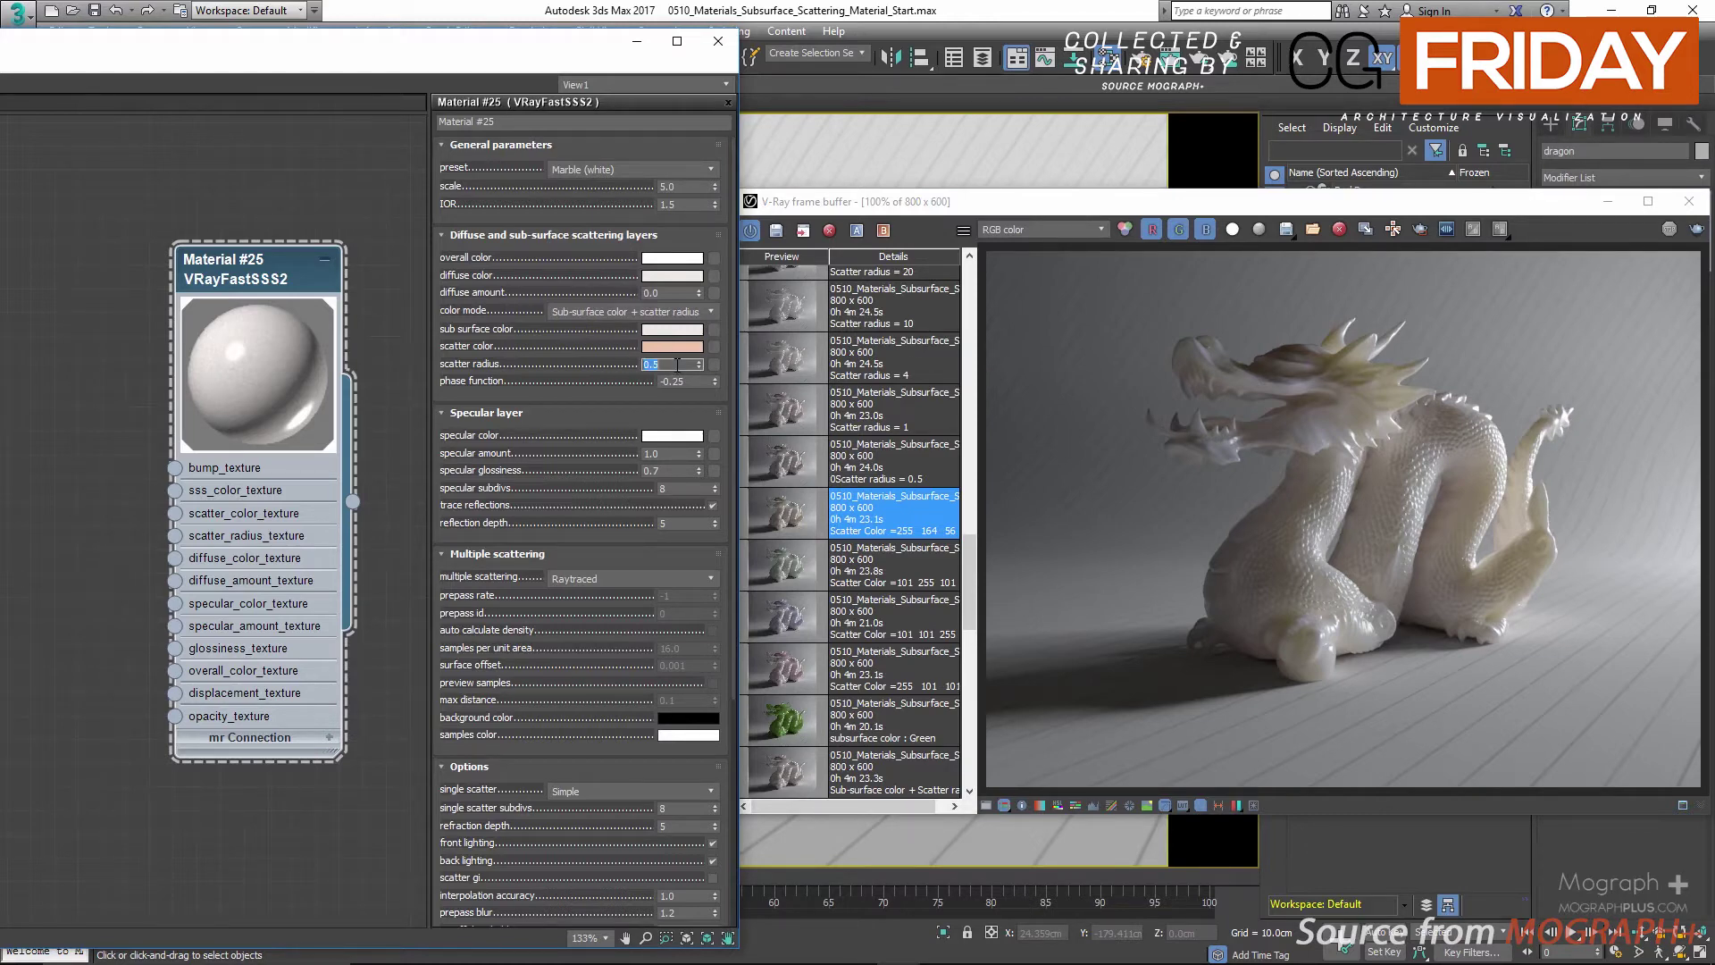
left_click(796, 457)
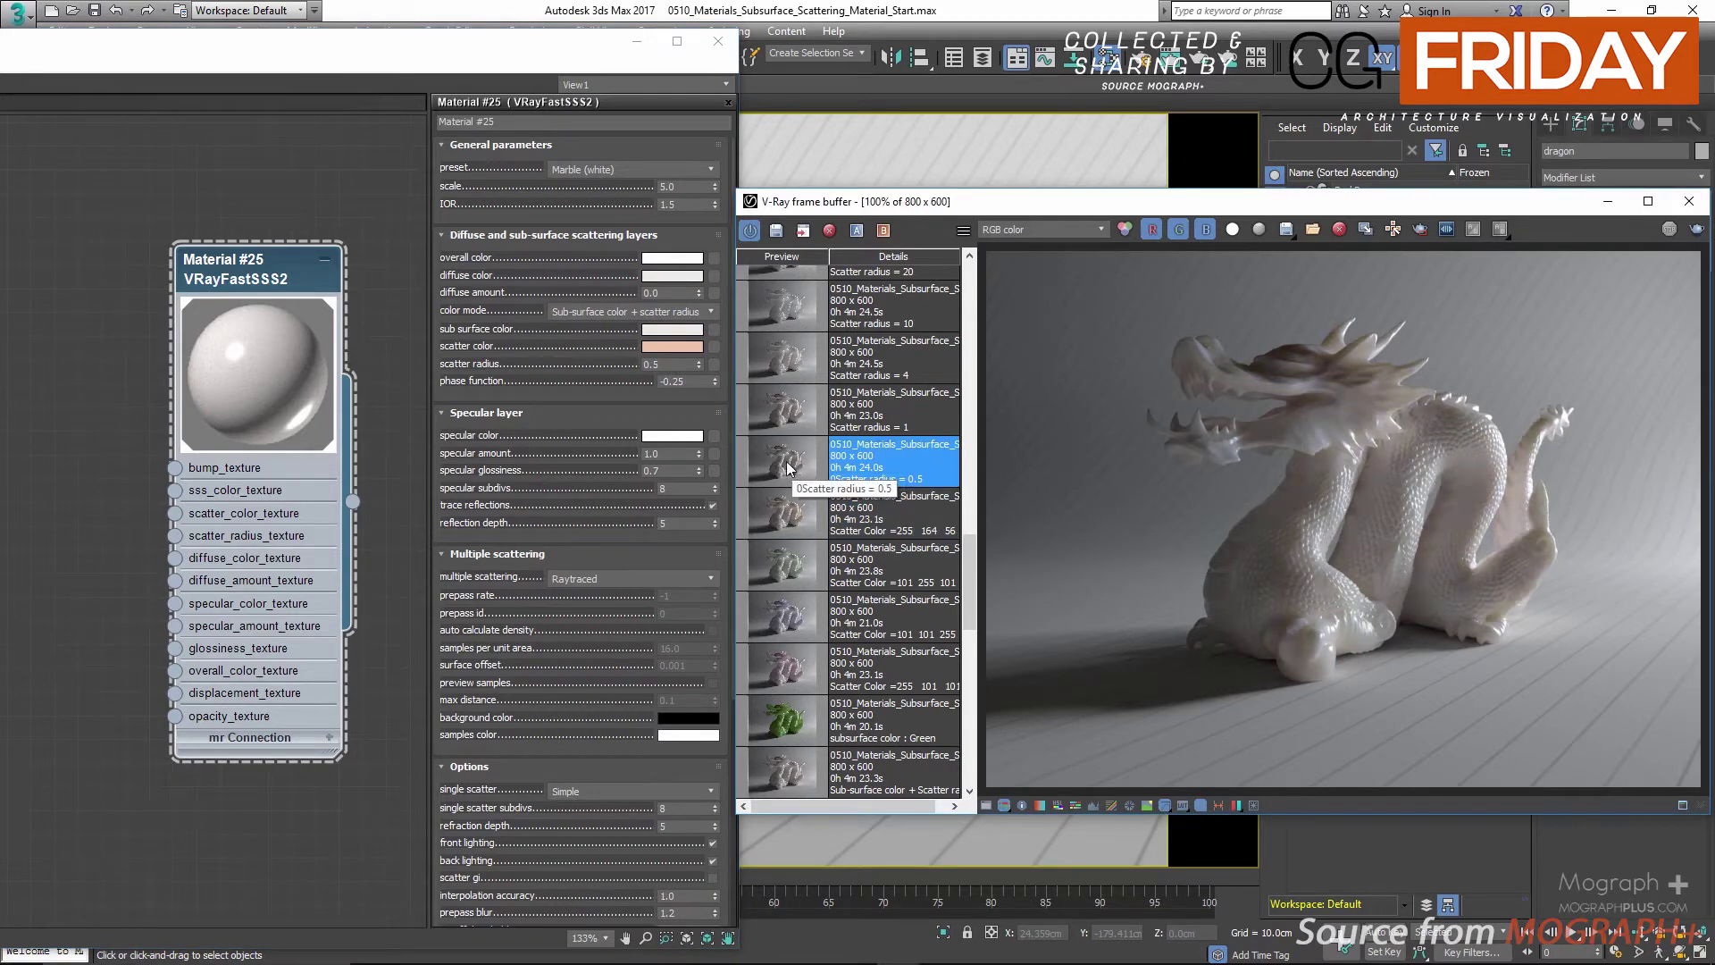
Set the scatter radius to 1 and load the matching saved render
left_click(669, 368)
double_click(669, 368)
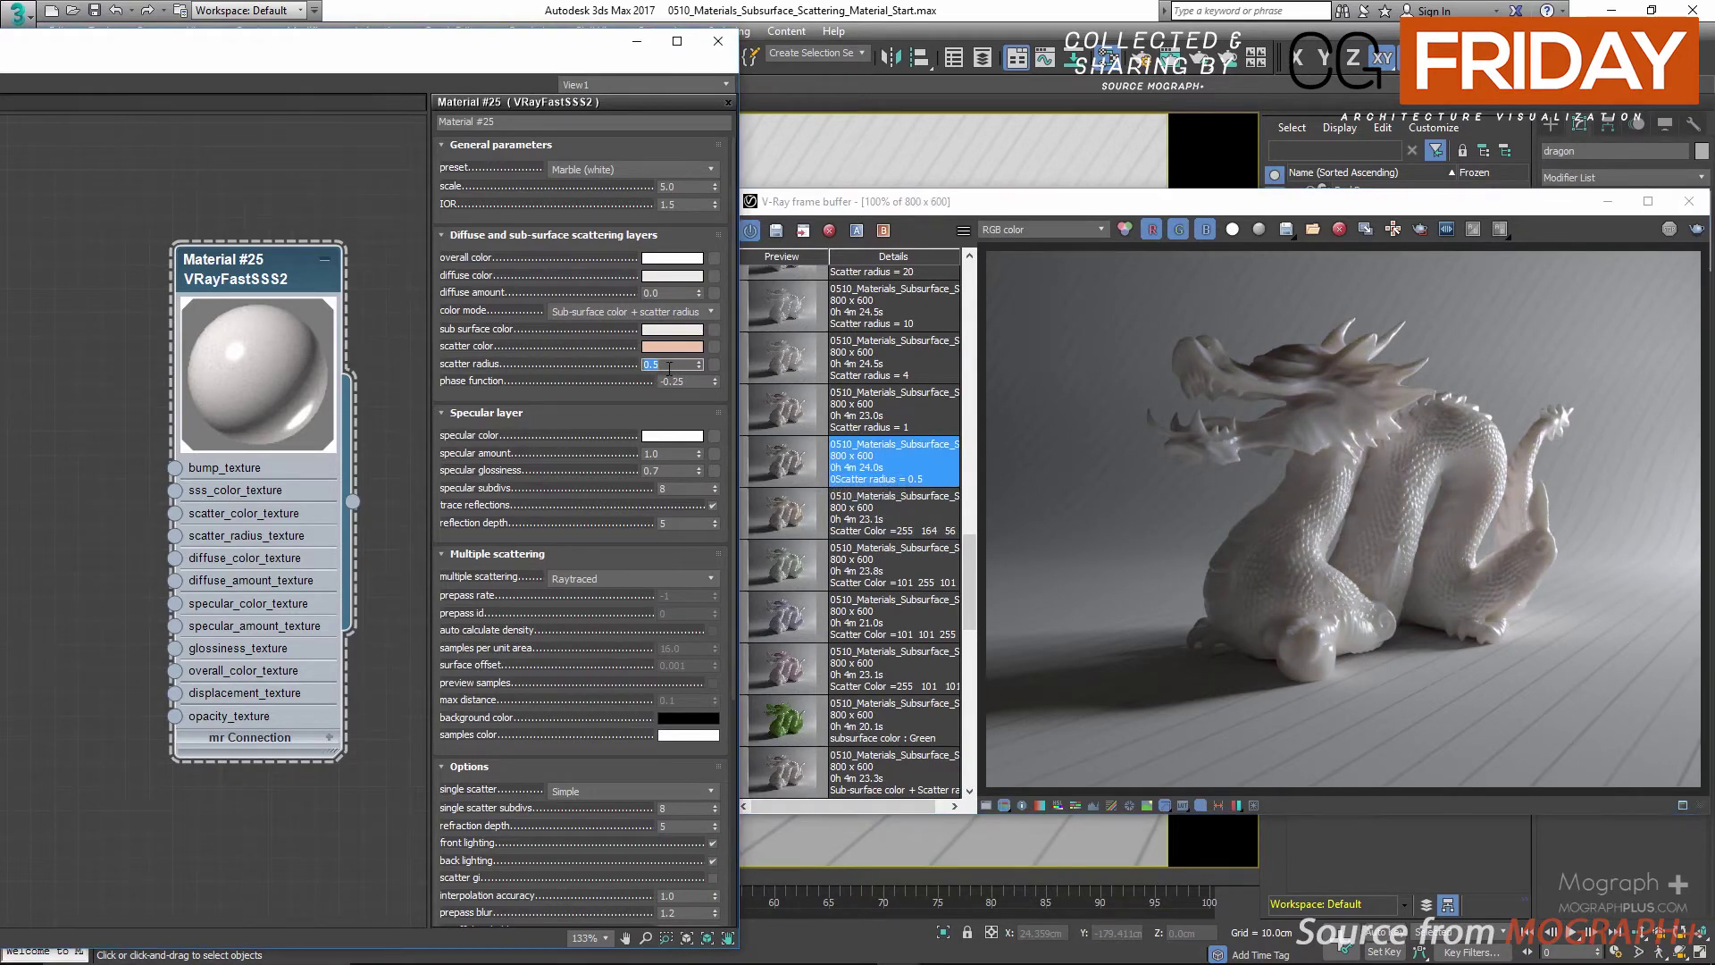
type("1")
key("Return")
left_click(775, 411)
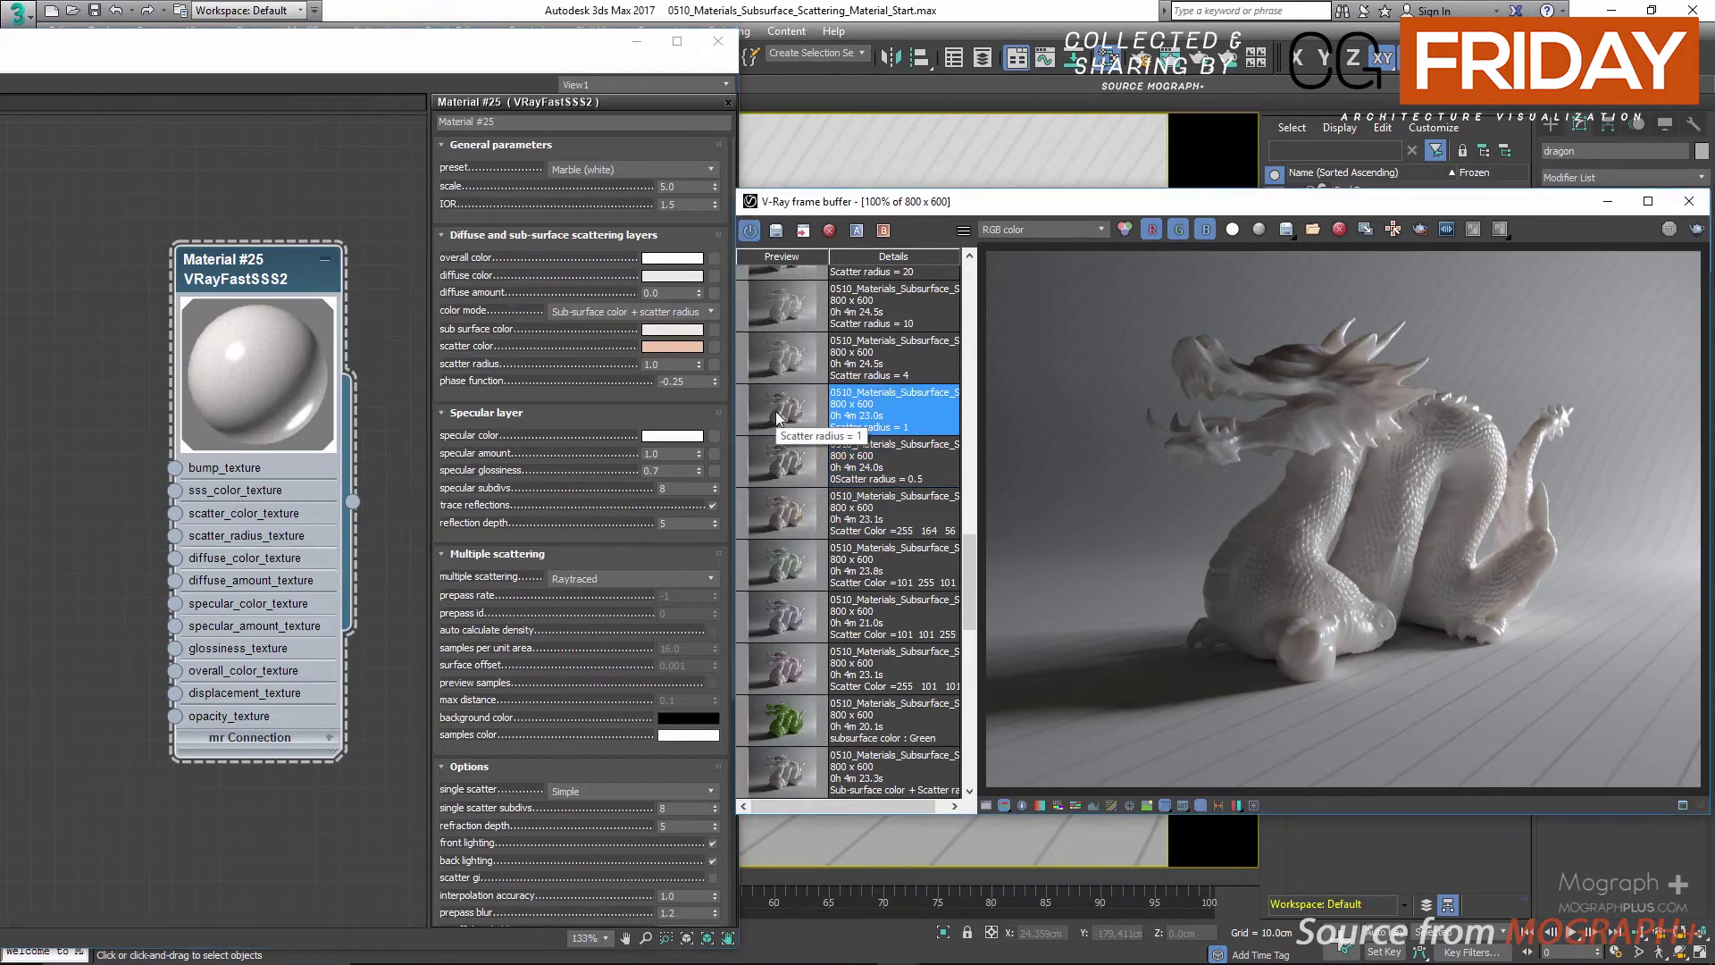
Set the scatter radius to 4 and load the matching saved render
double_click(669, 364)
type("4")
key("Return")
left_click(803, 358)
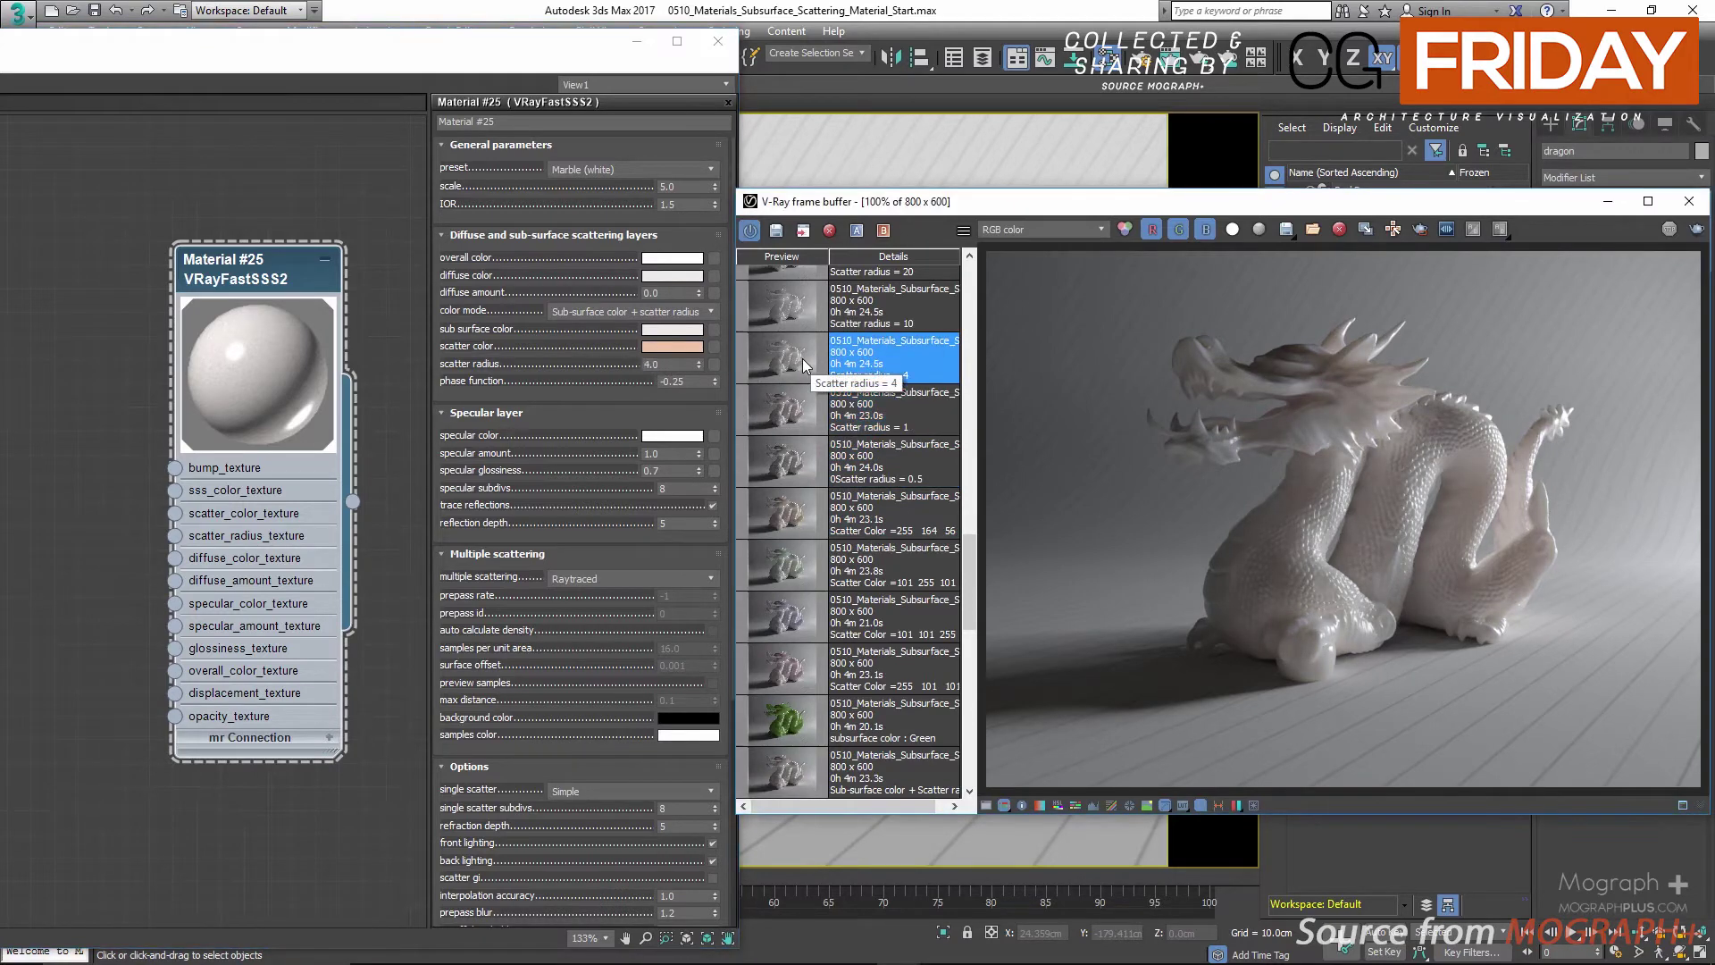
Set the scatter radius to 10 and load the matching saved render
double_click(669, 363)
type("10")
left_click(774, 306)
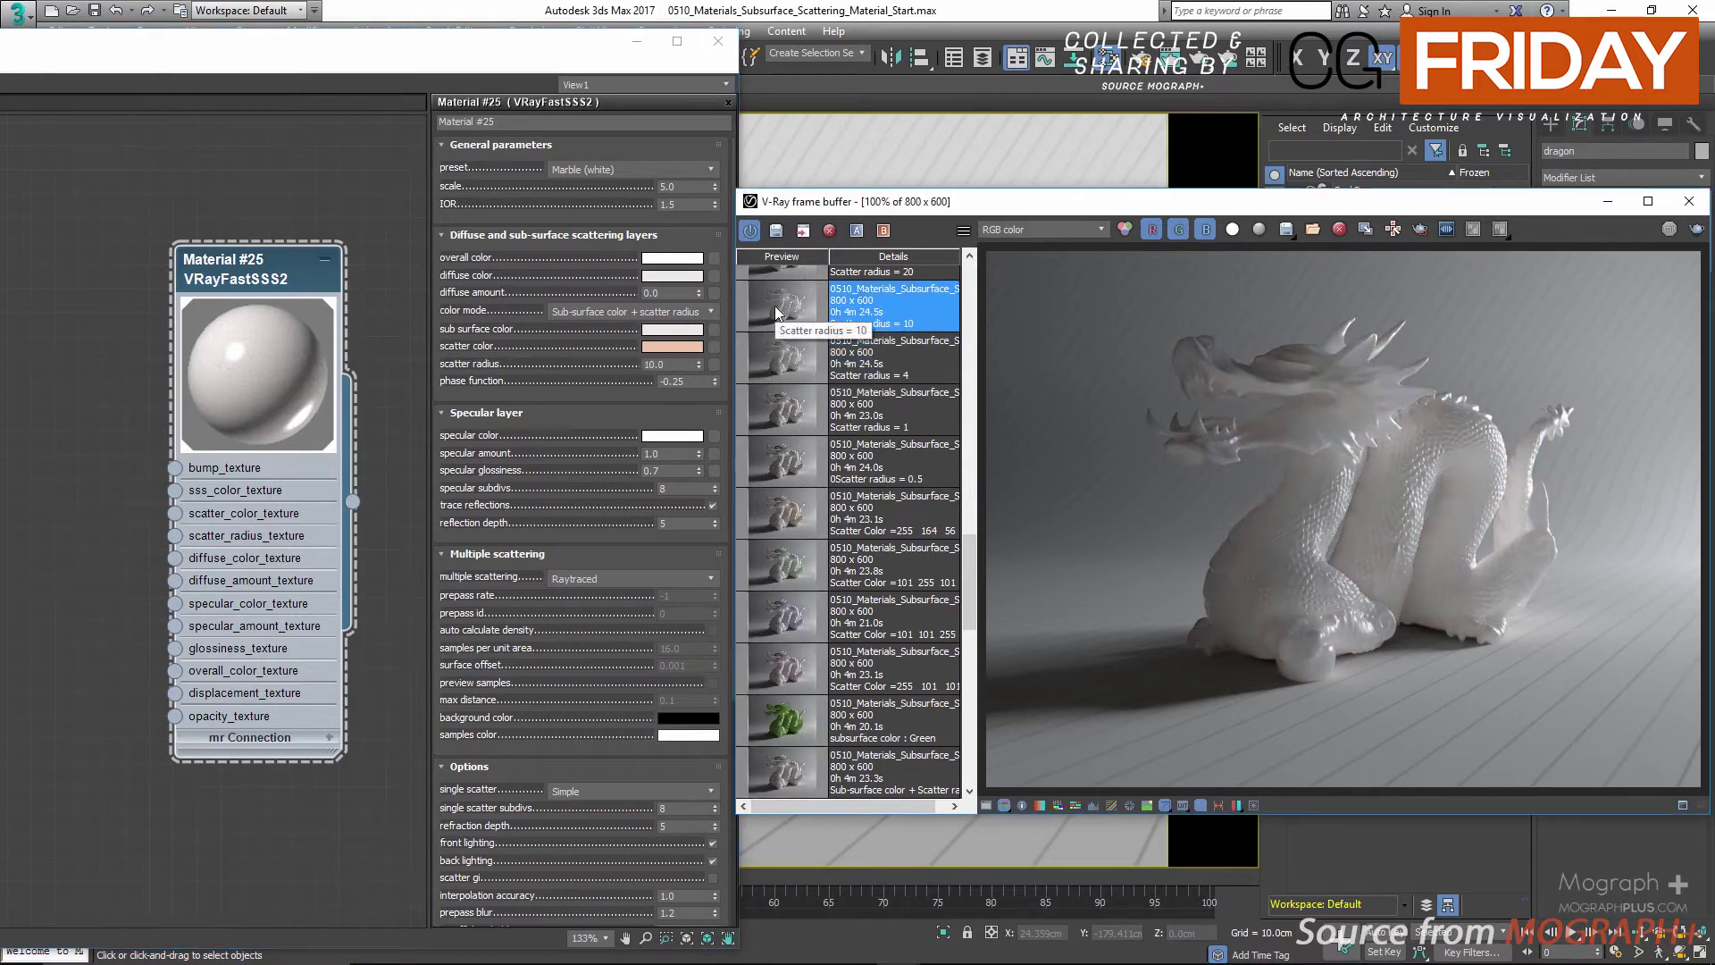
scroll(835, 473, "up", 1)
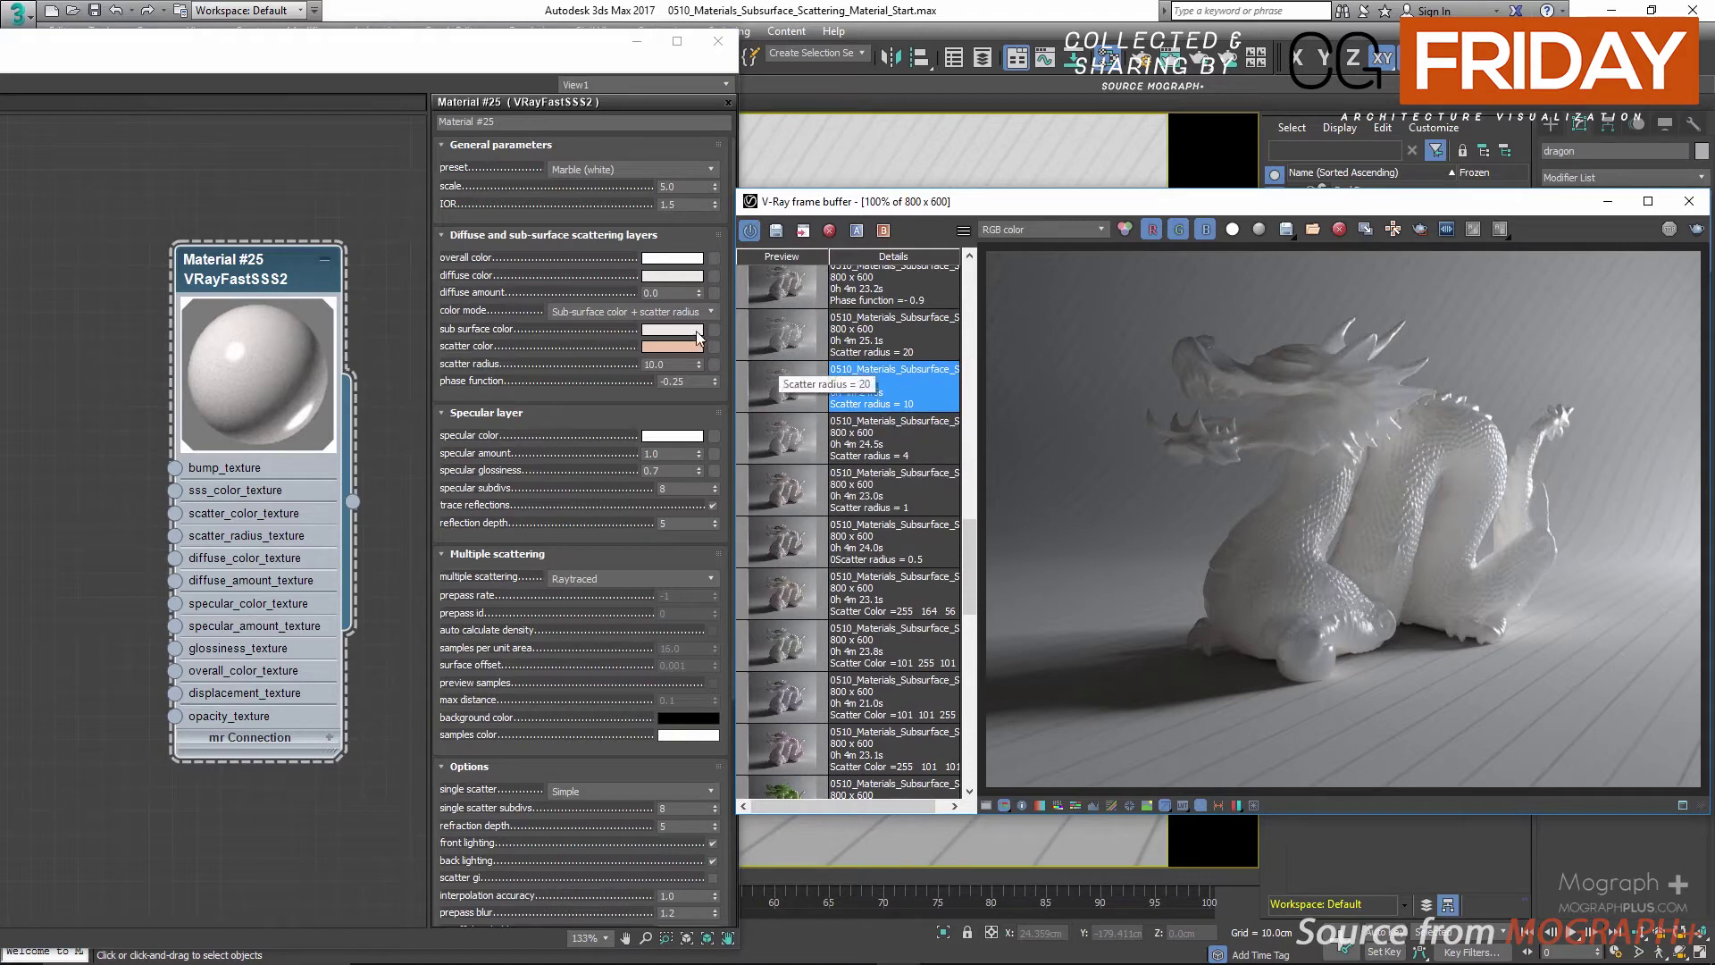
Set the scatter radius to 20 and load the saved render made with that radius
double_click(663, 361)
type("20")
left_click(797, 331)
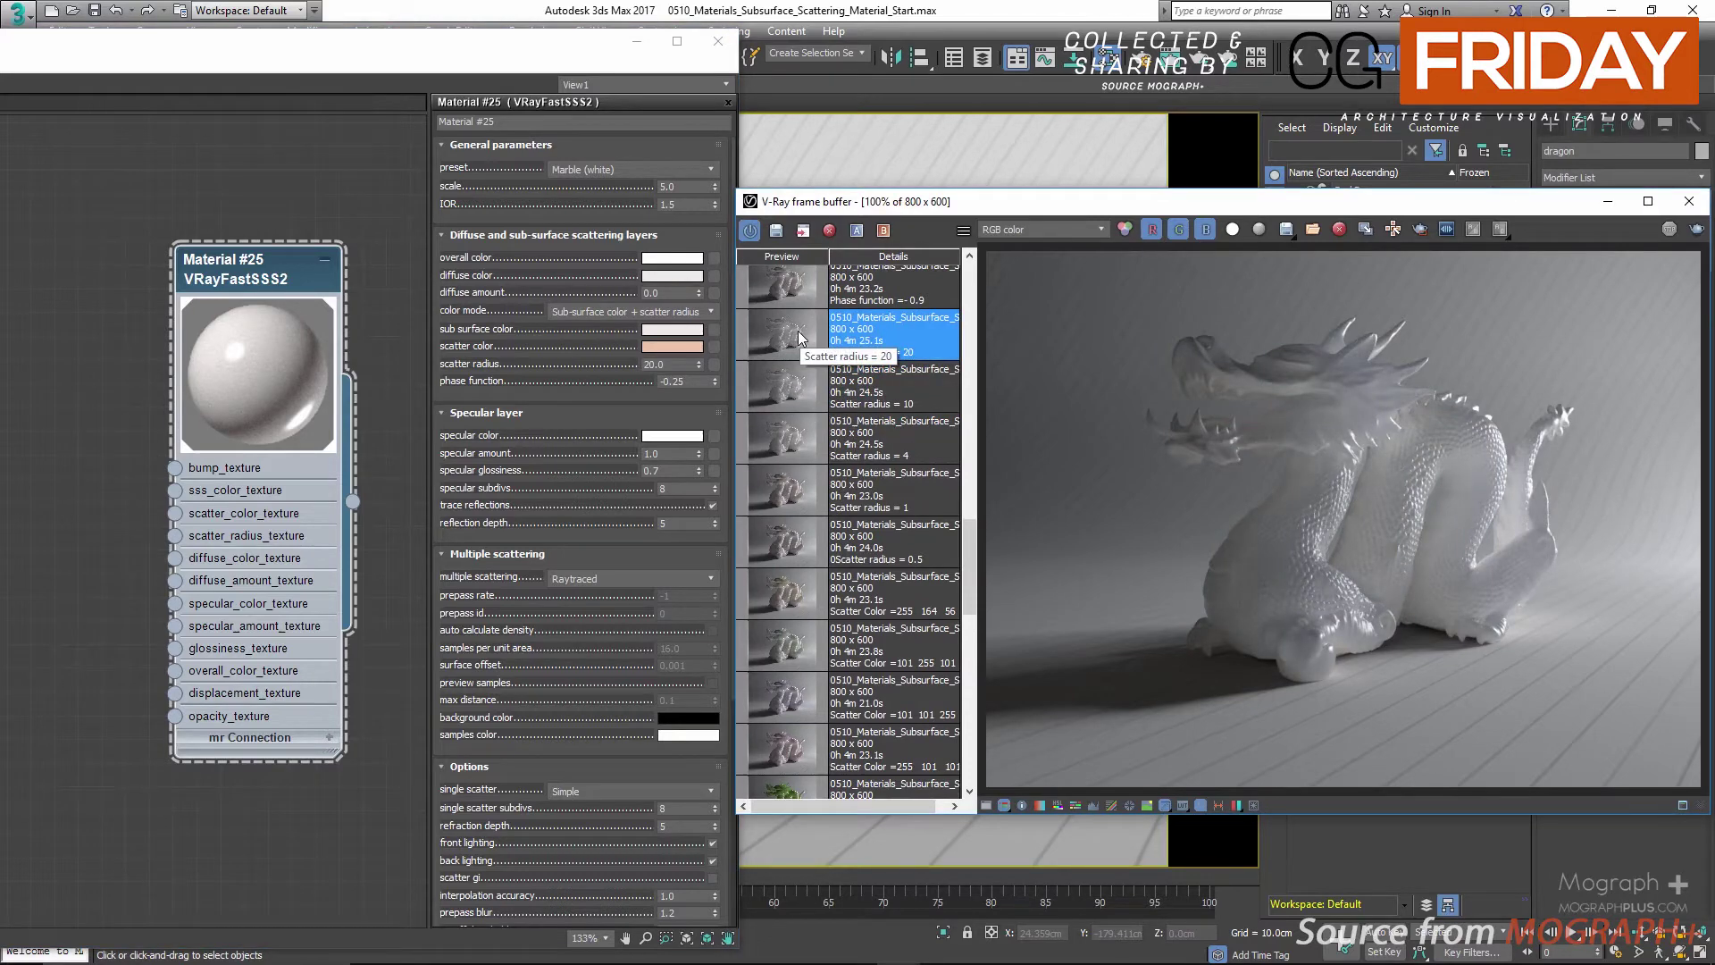
Compare the saved renders for scatter radius 0.5, 1, 4, 10 and 20 in the frame buffer history
left_click(805, 547)
left_click(796, 490)
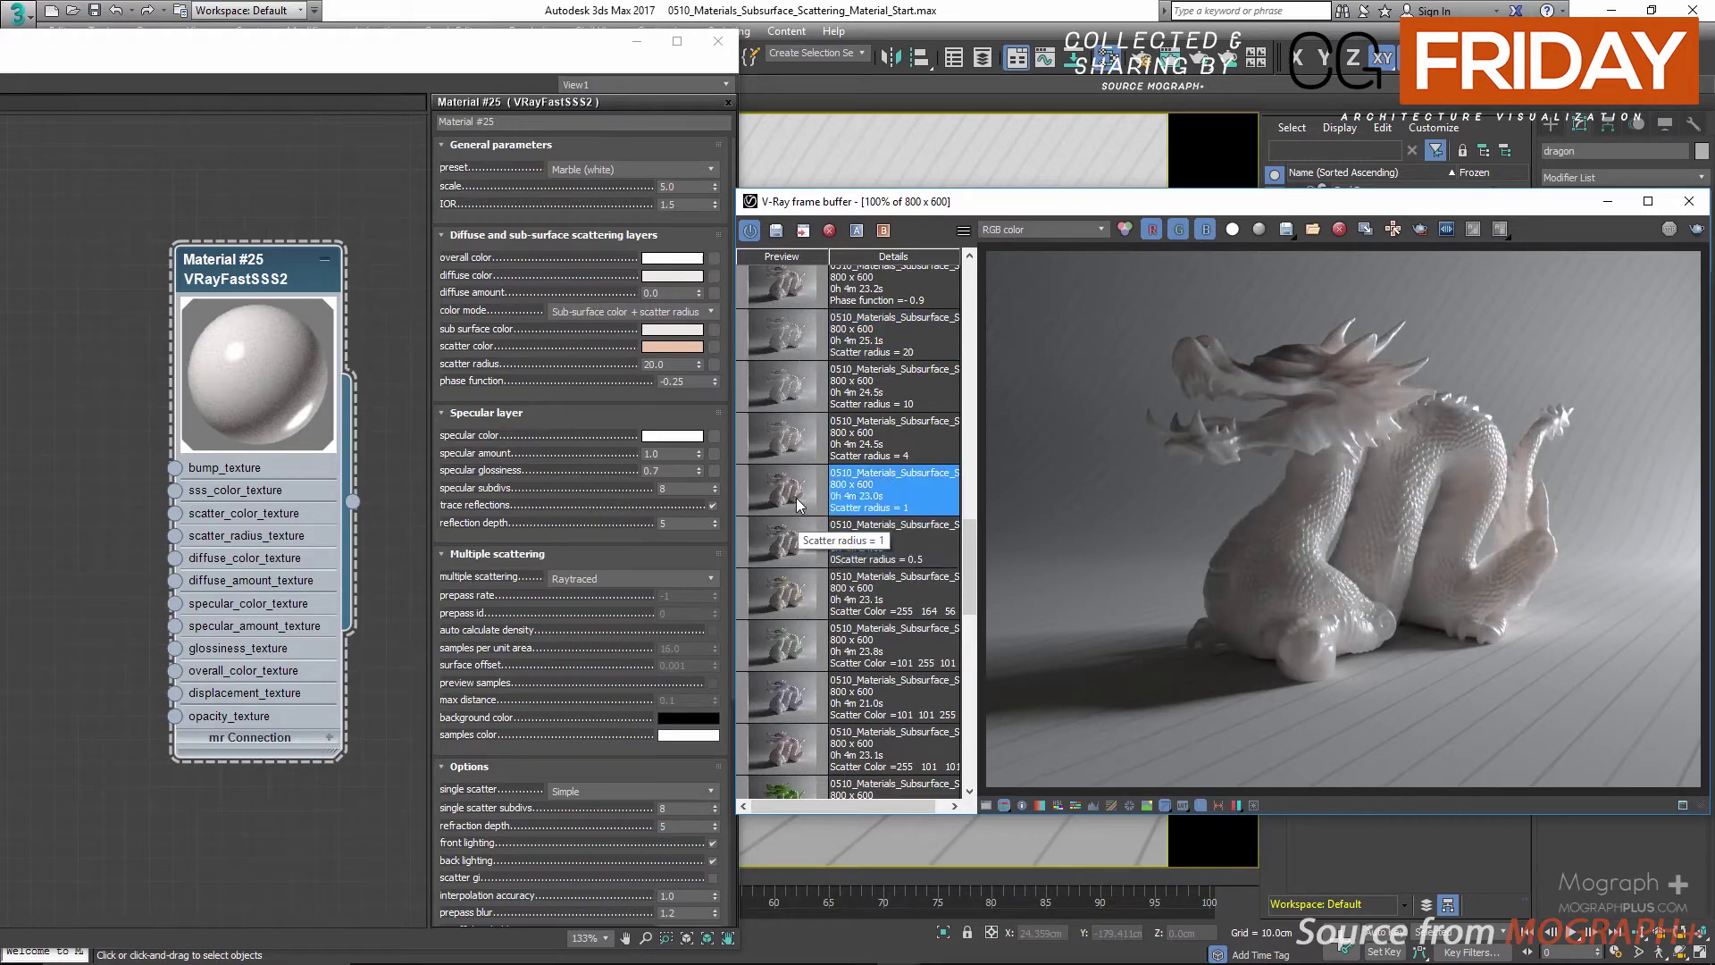
left_click(795, 451)
left_click(795, 402)
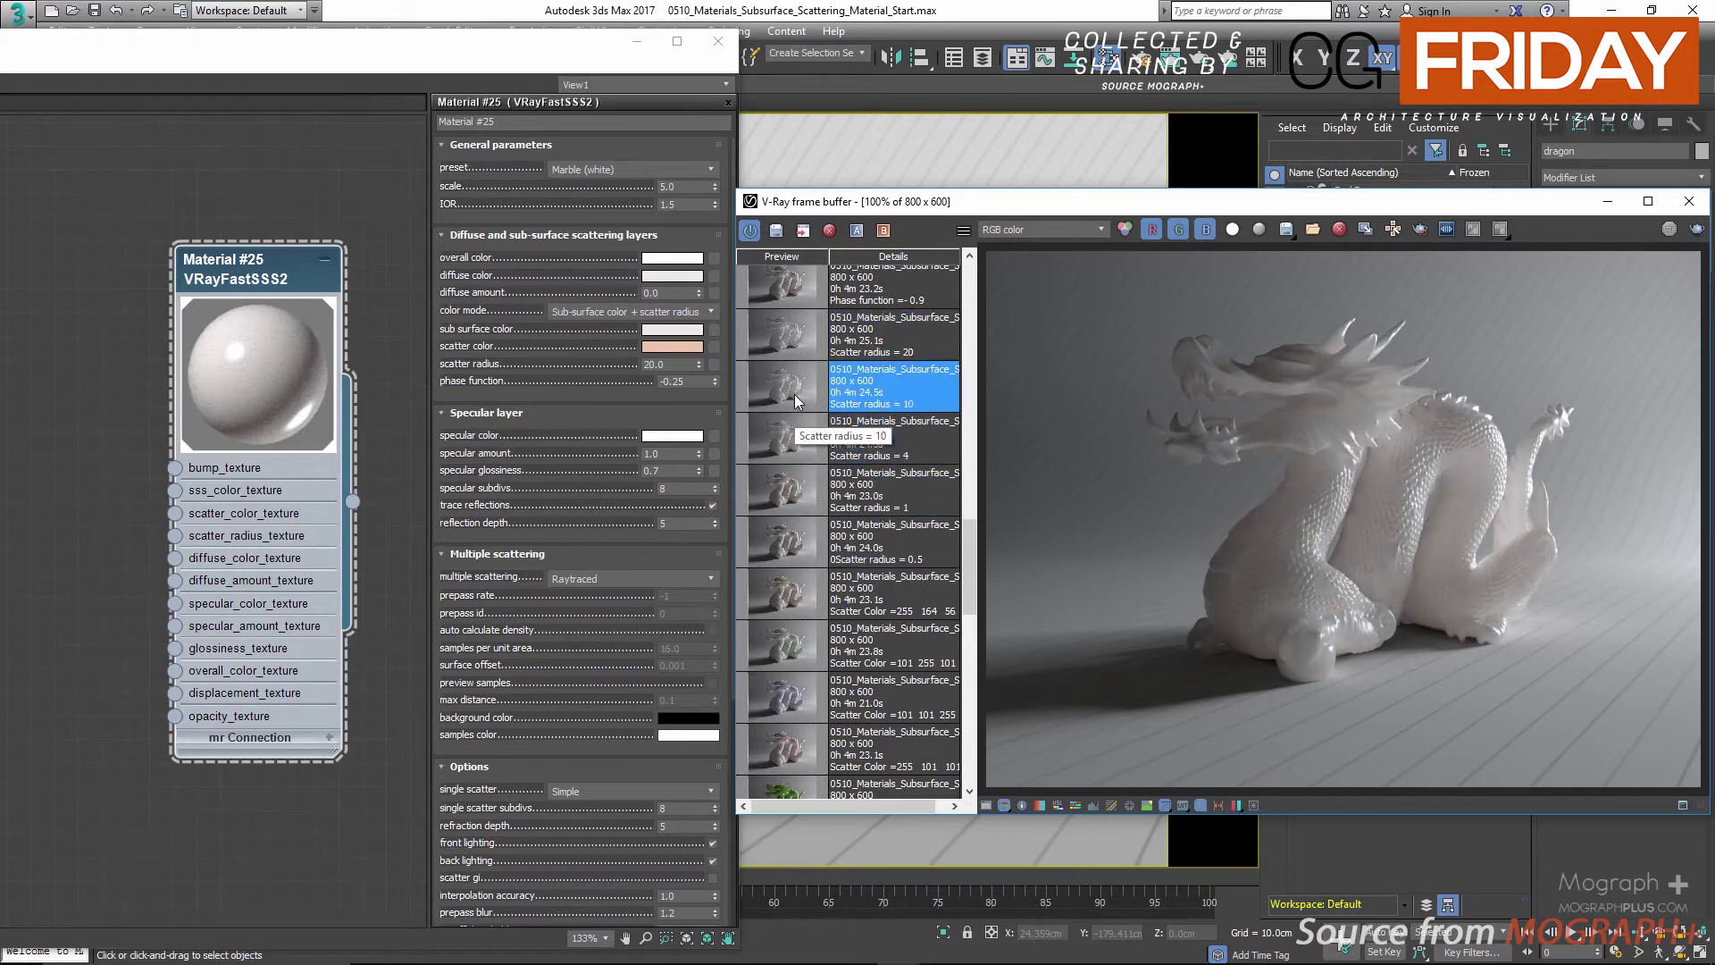
left_click(797, 347)
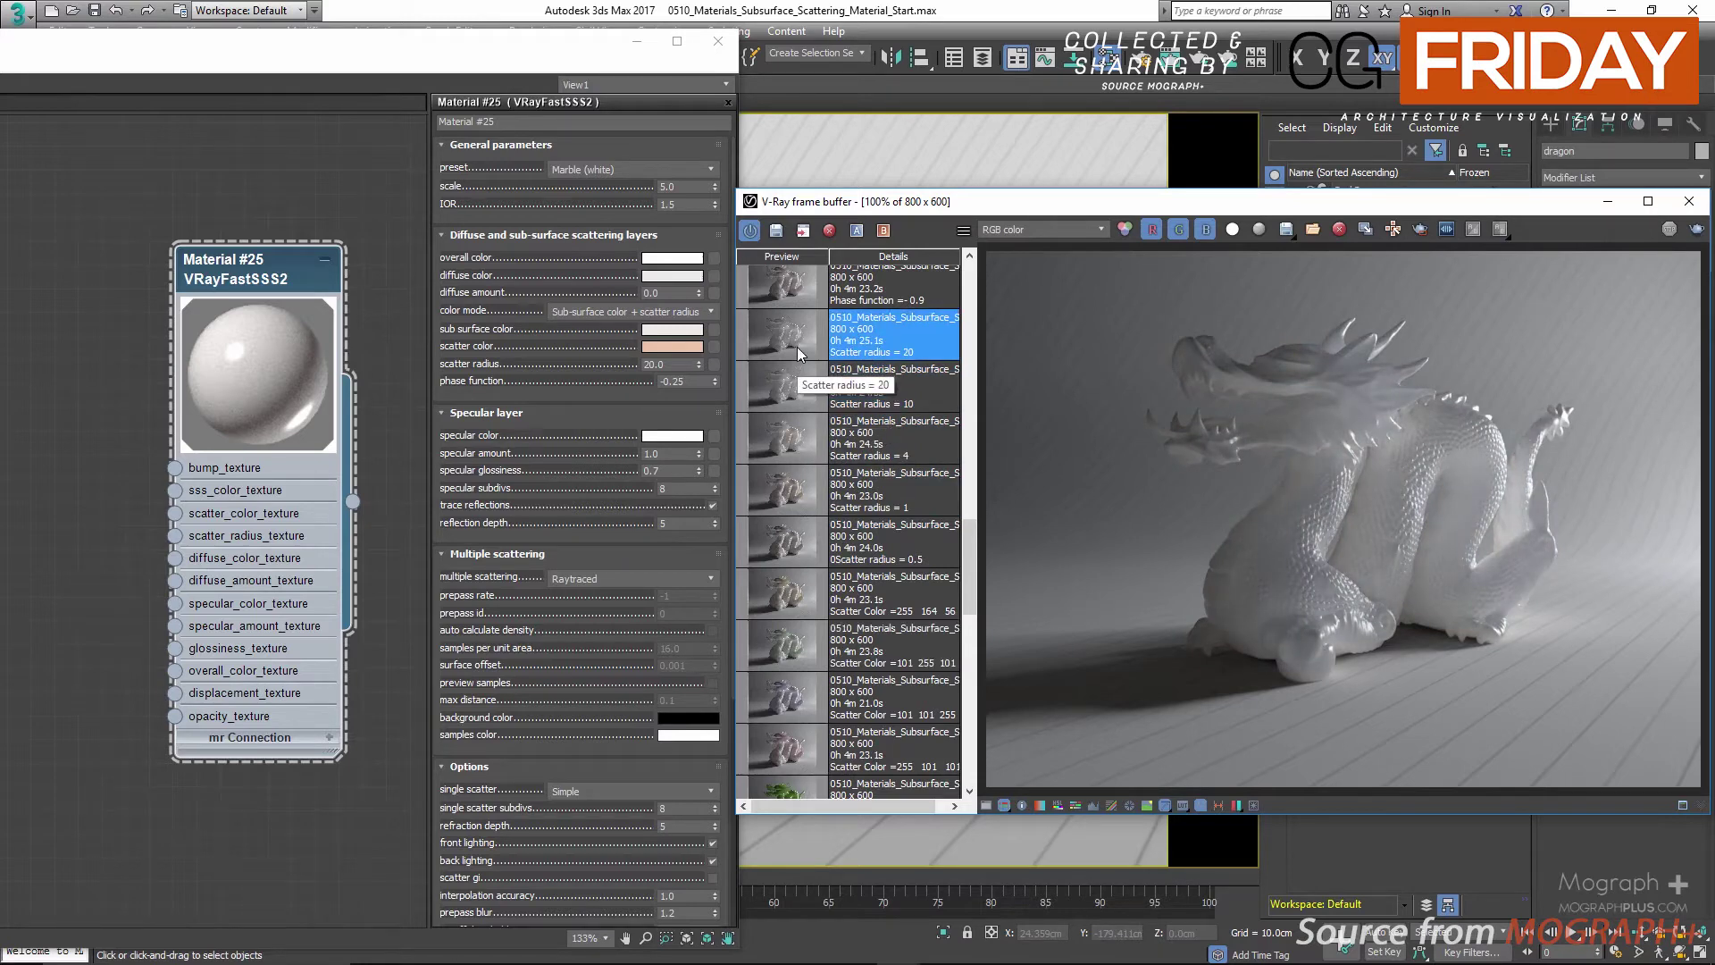
Set the scatter radius back to 1 and bring the phase function renders into view in the render history
double_click(672, 364)
type("1")
key("Return")
scroll(911, 554, "up", 3)
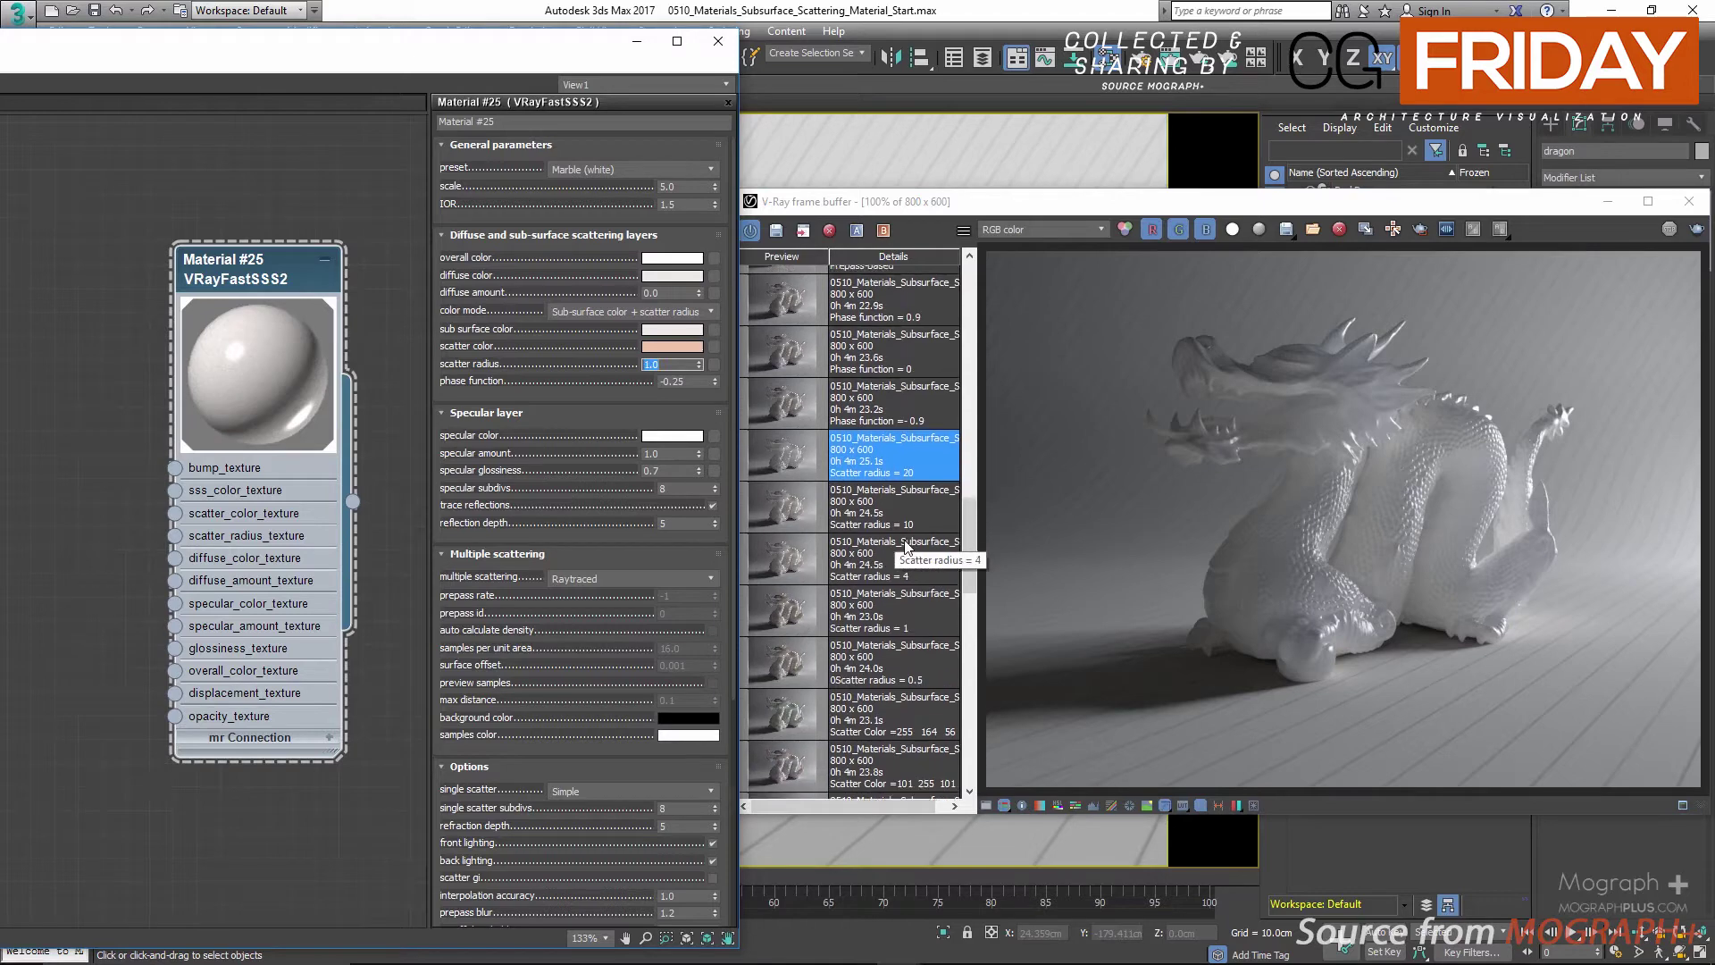
scroll(929, 587, "up", 3)
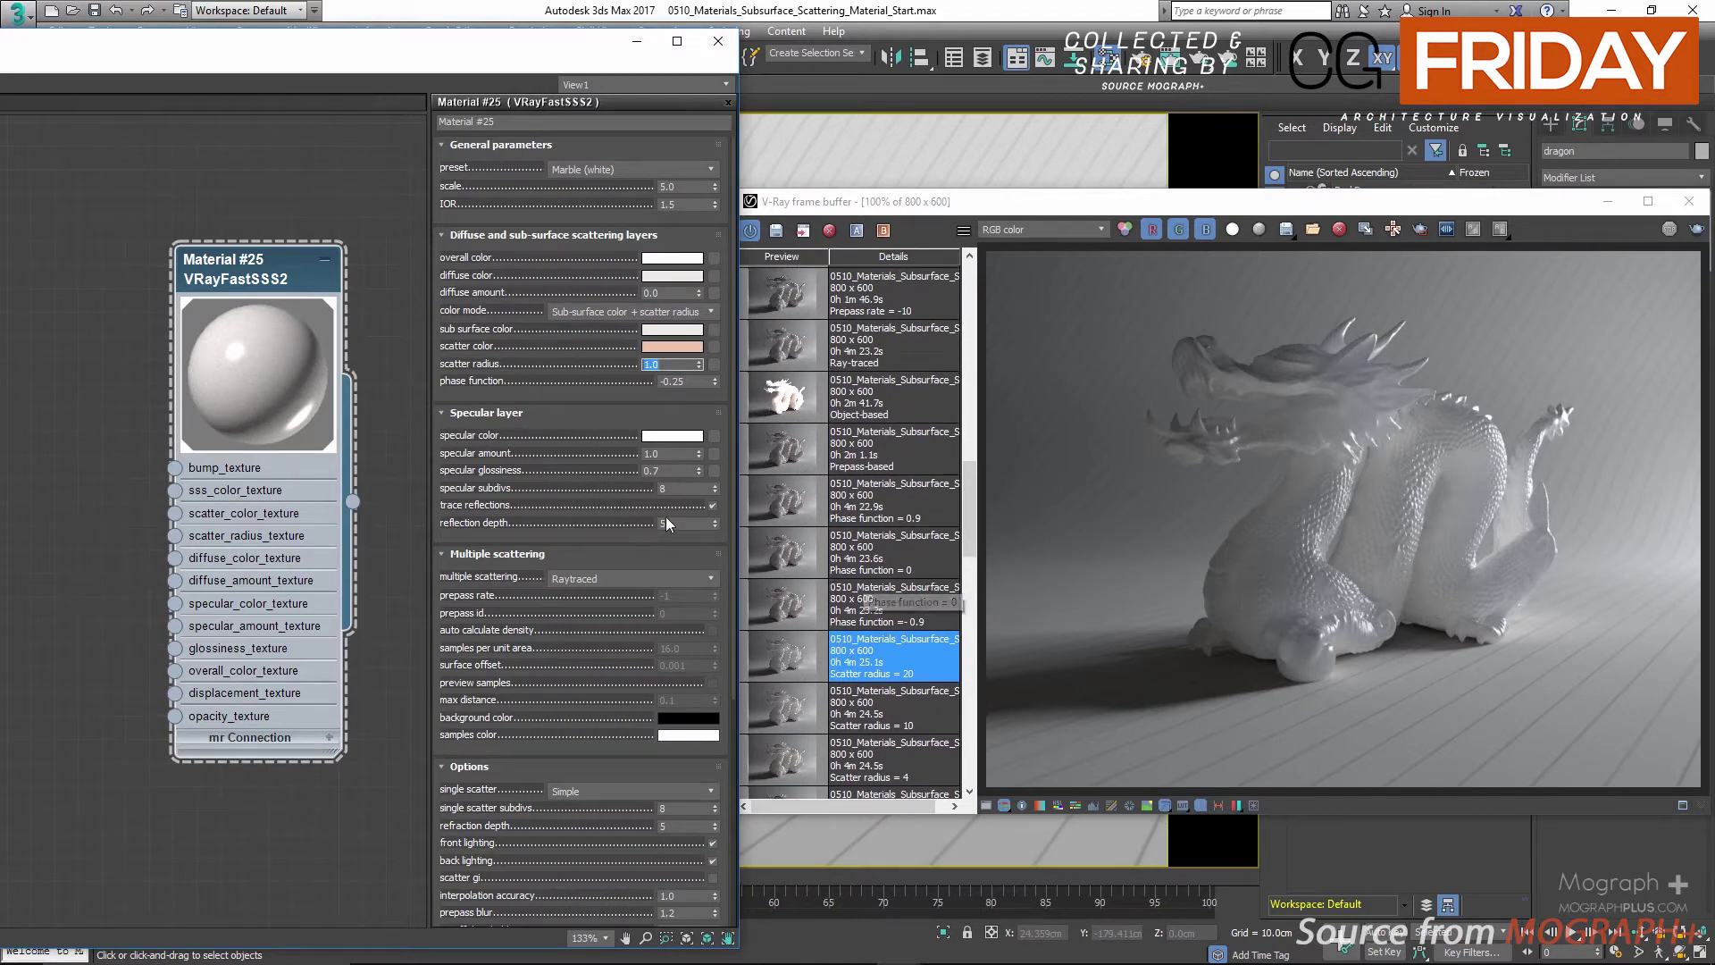
Set the phase function to -0.9 and load the saved render for that value
double_click(681, 381)
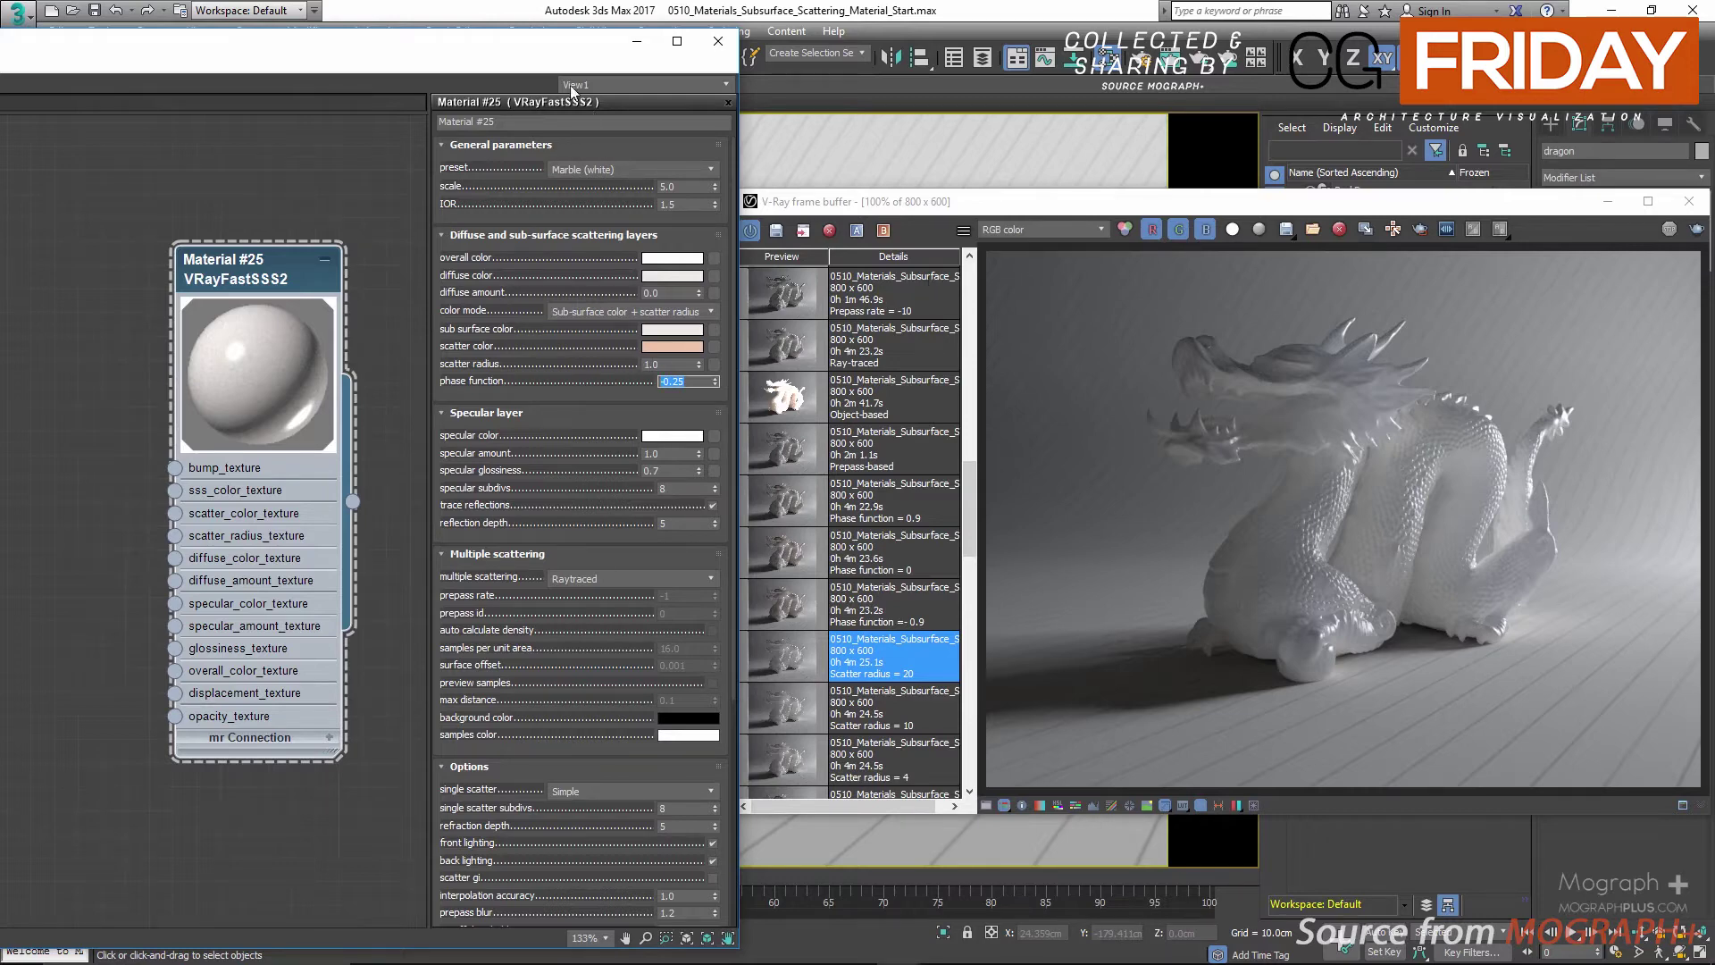
left_click_drag(568, 55, 549, 52)
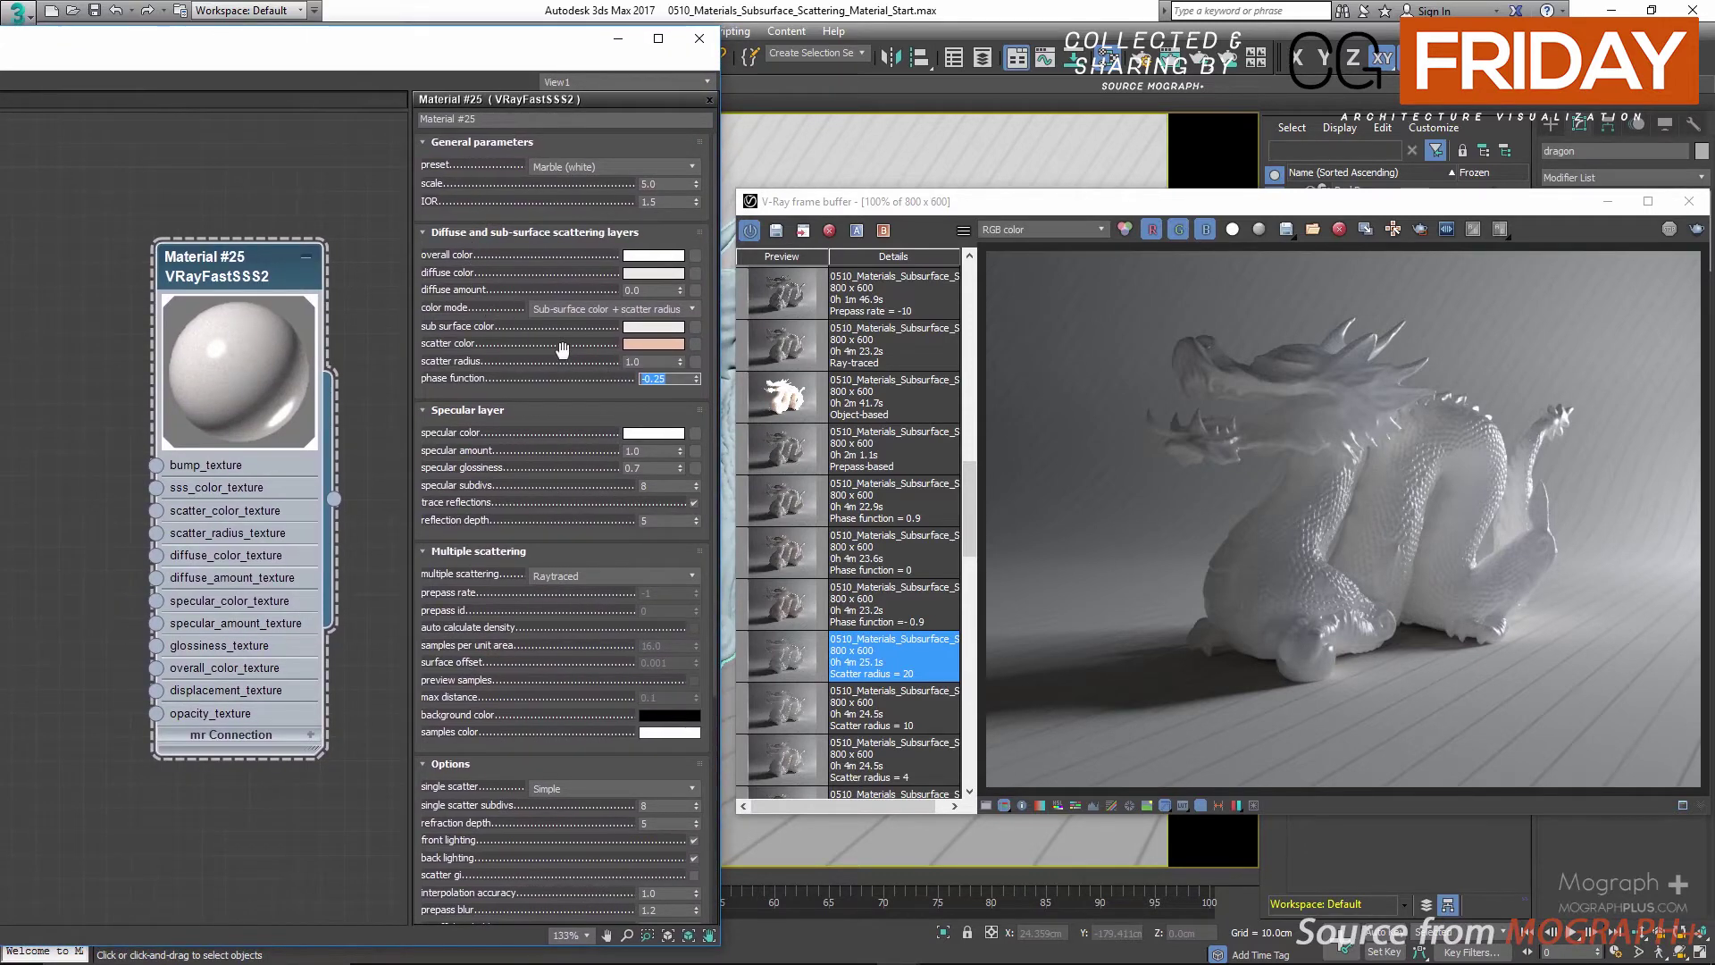
left_click(677, 377)
key("BackSpace")
type("9")
key("Return")
double_click(766, 615)
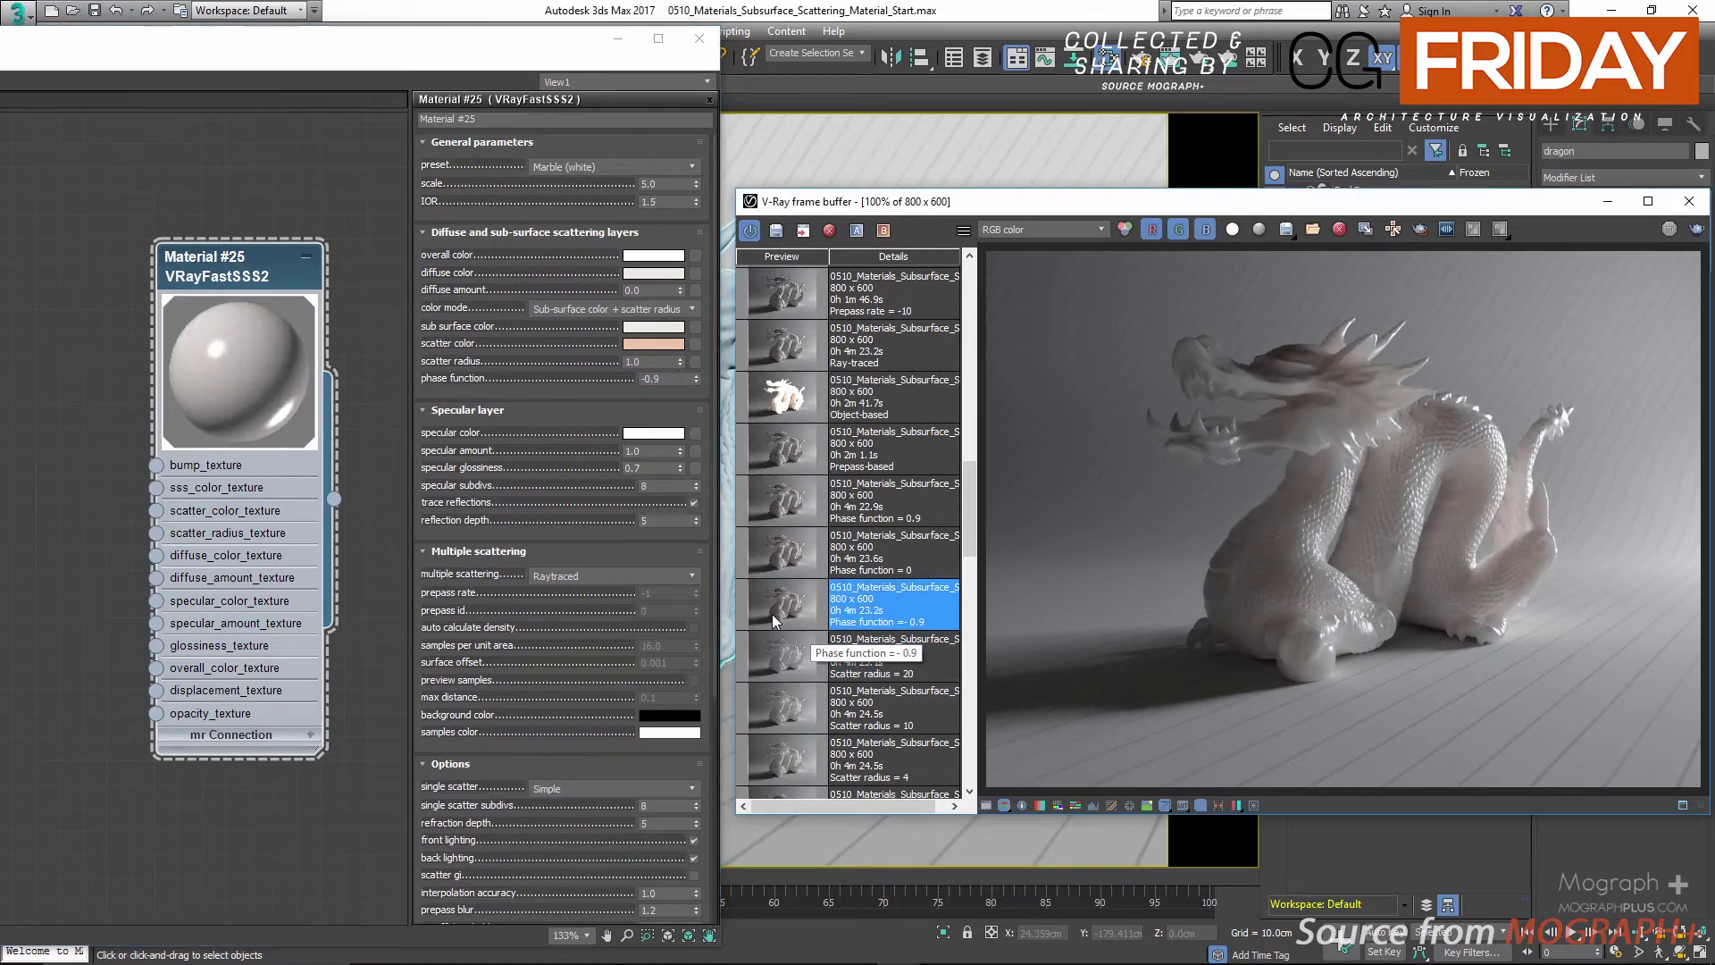
Set the phase function to 0 and load the matching saved render
double_click(668, 378)
type("0")
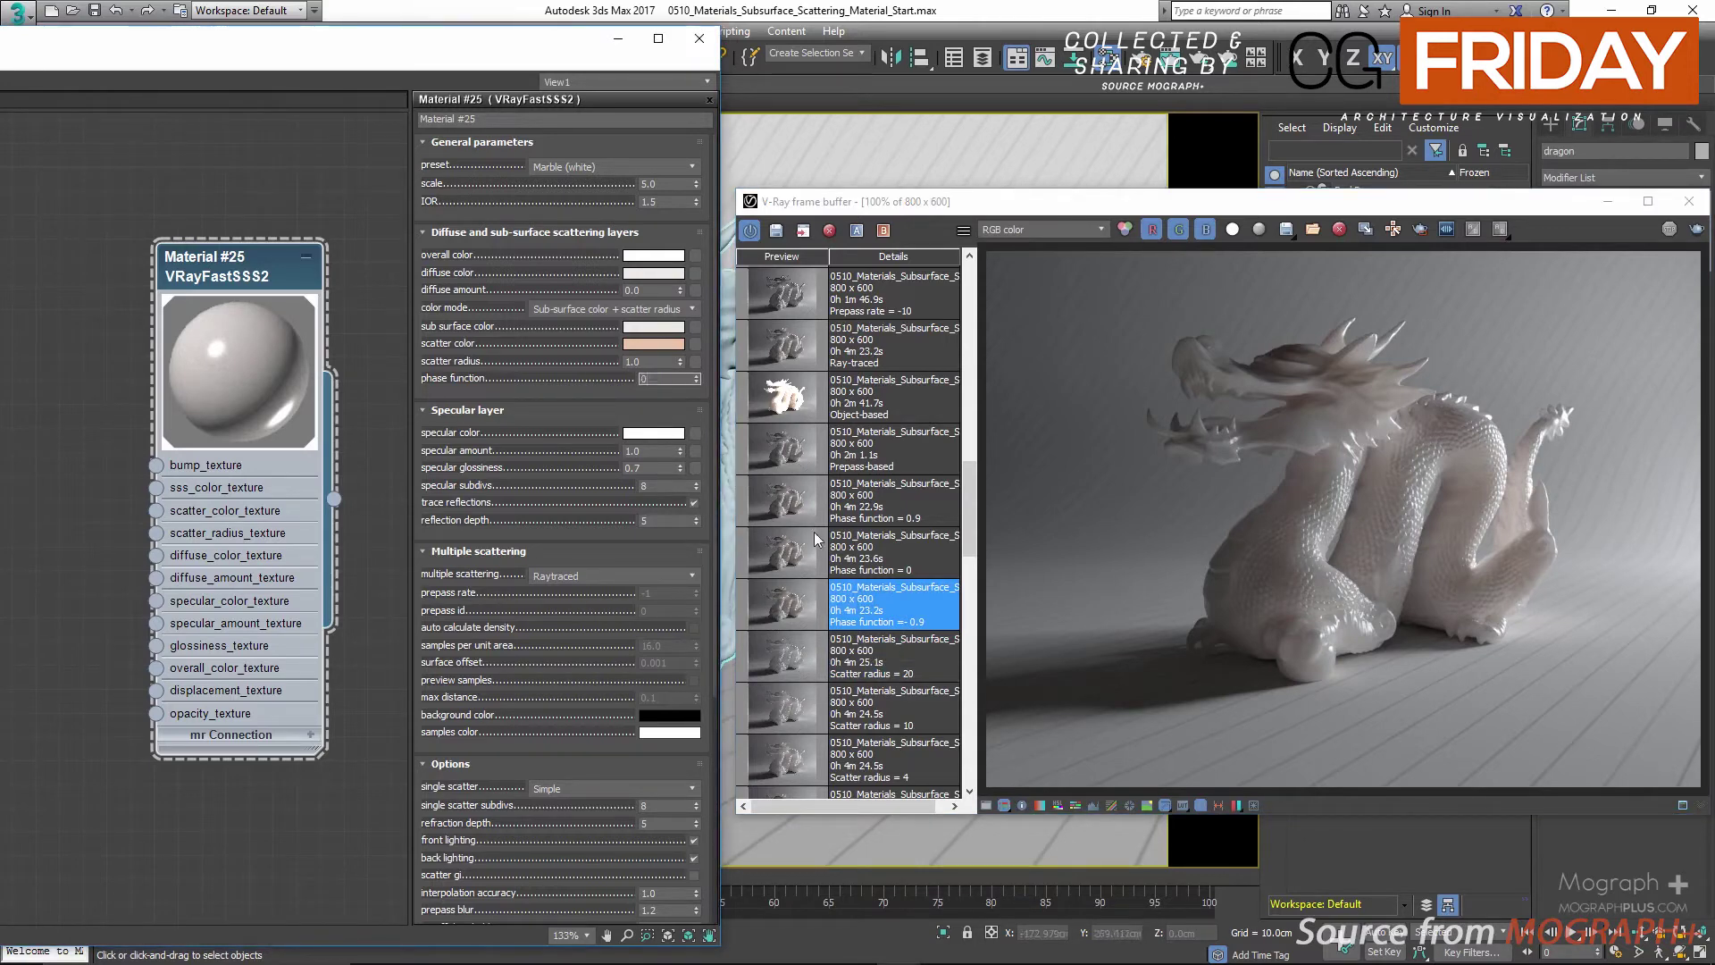
key("Return")
left_click(793, 561)
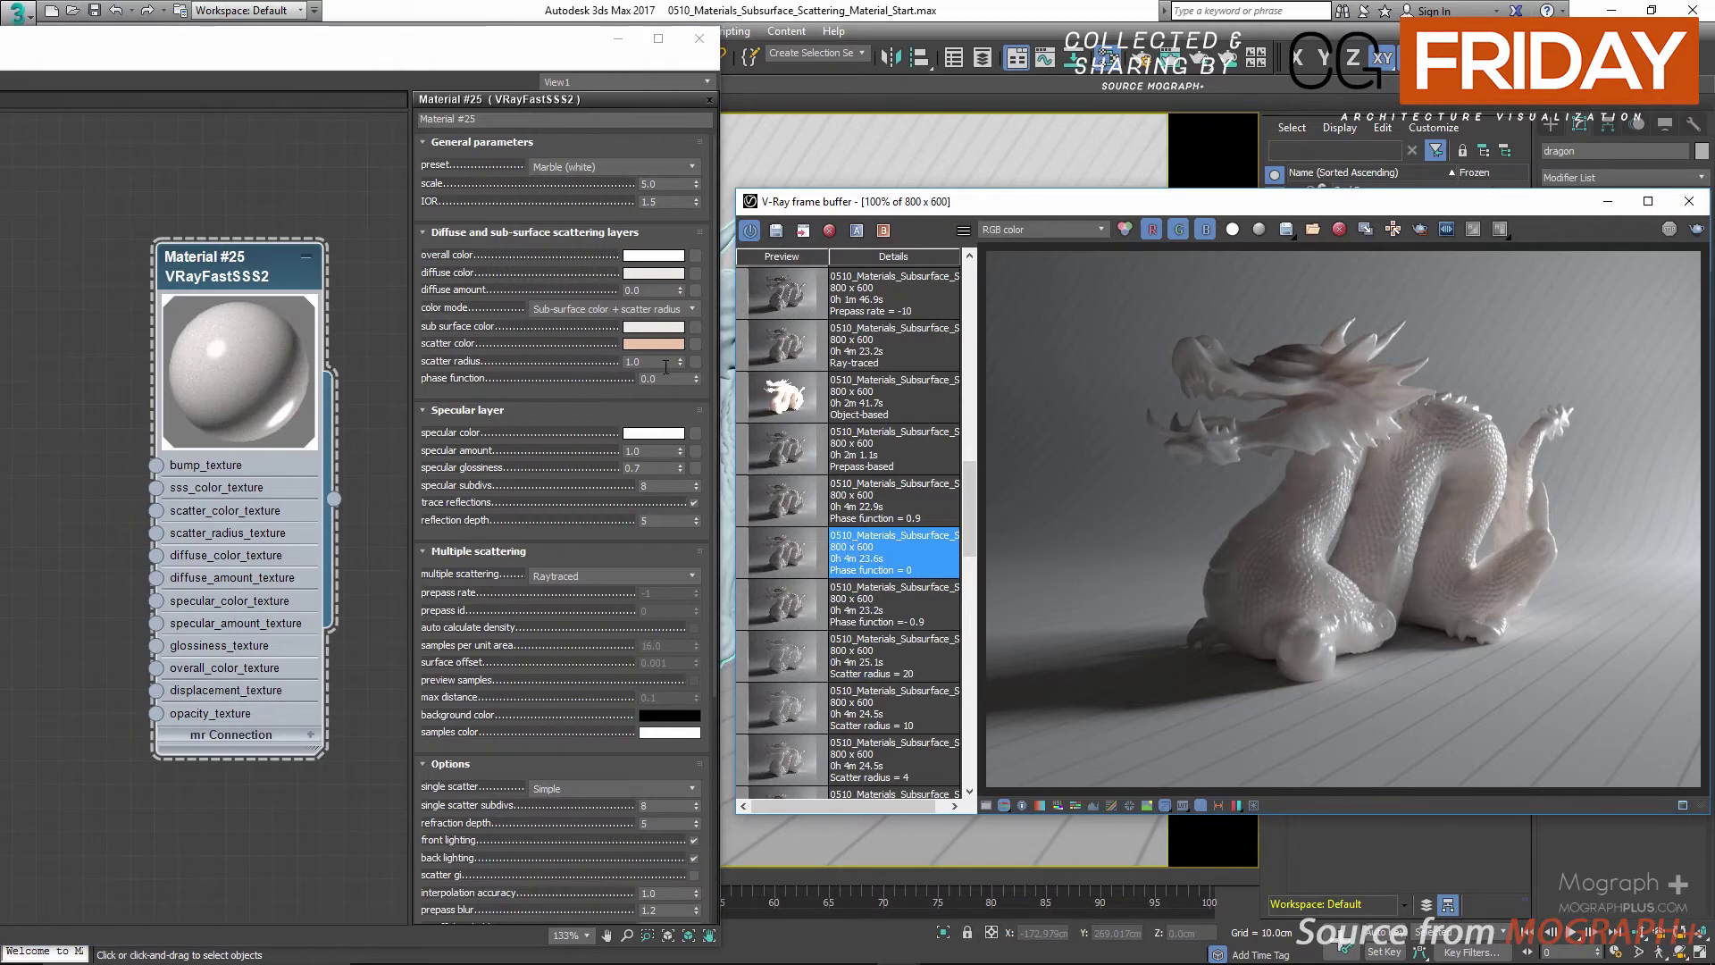
Set the phase function to 0.9 and load the matching saved render
left_click(671, 380)
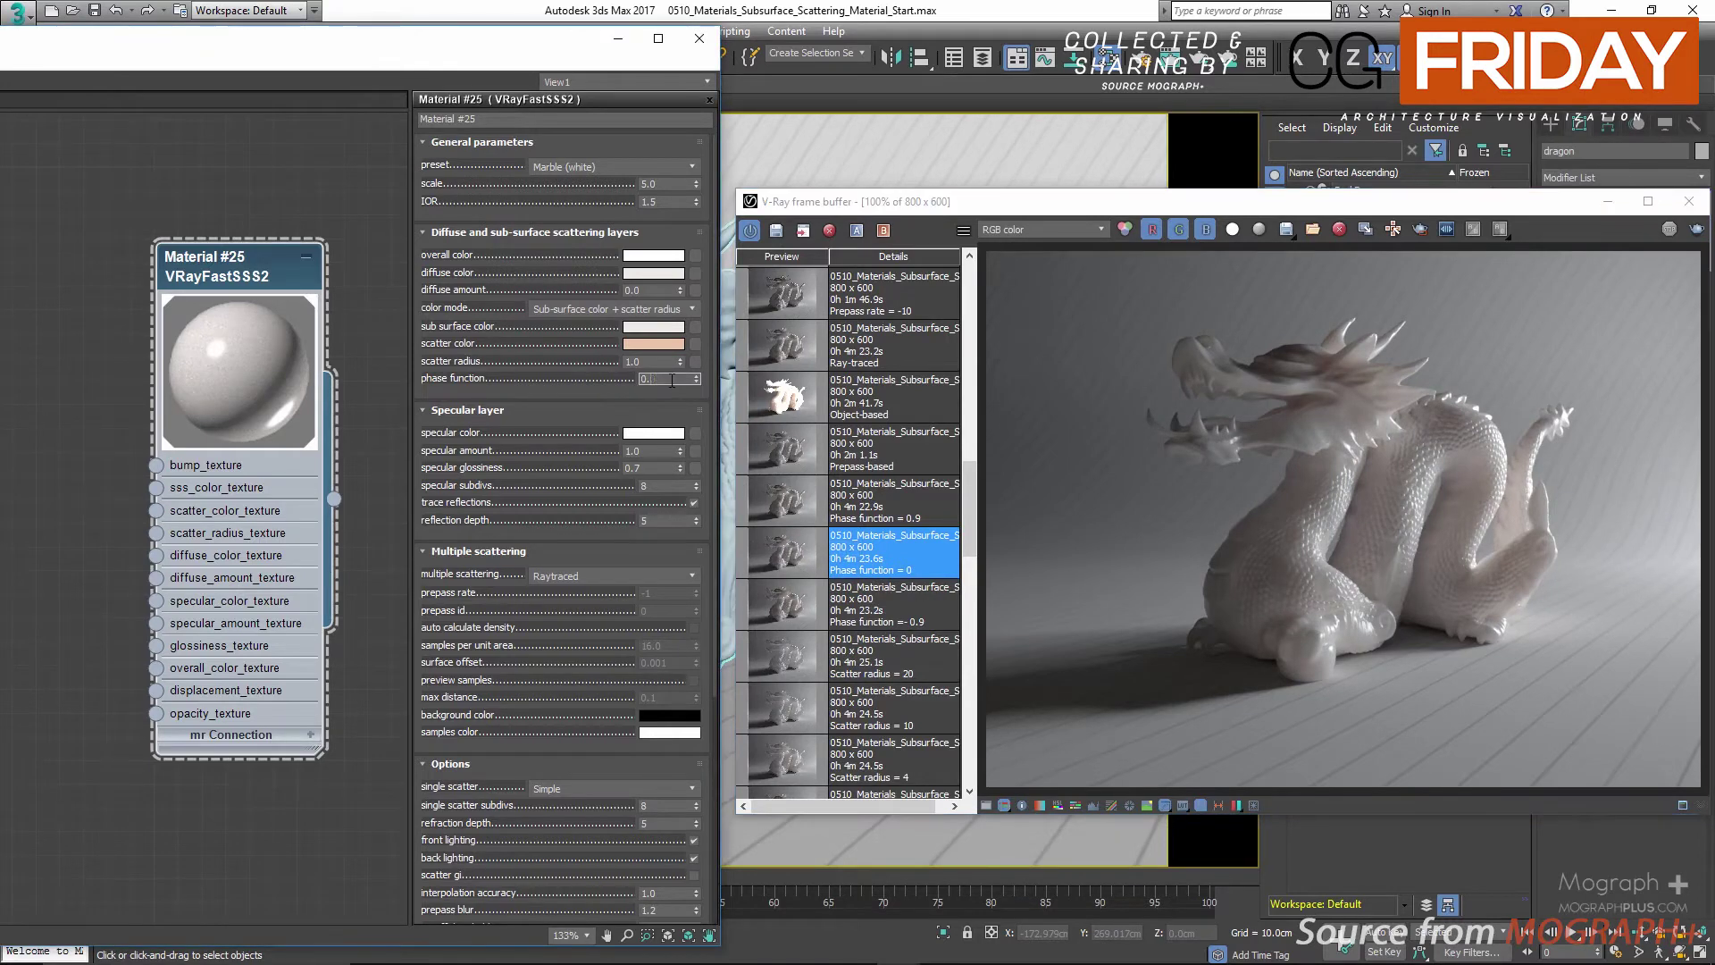
key("Return")
left_click(792, 507)
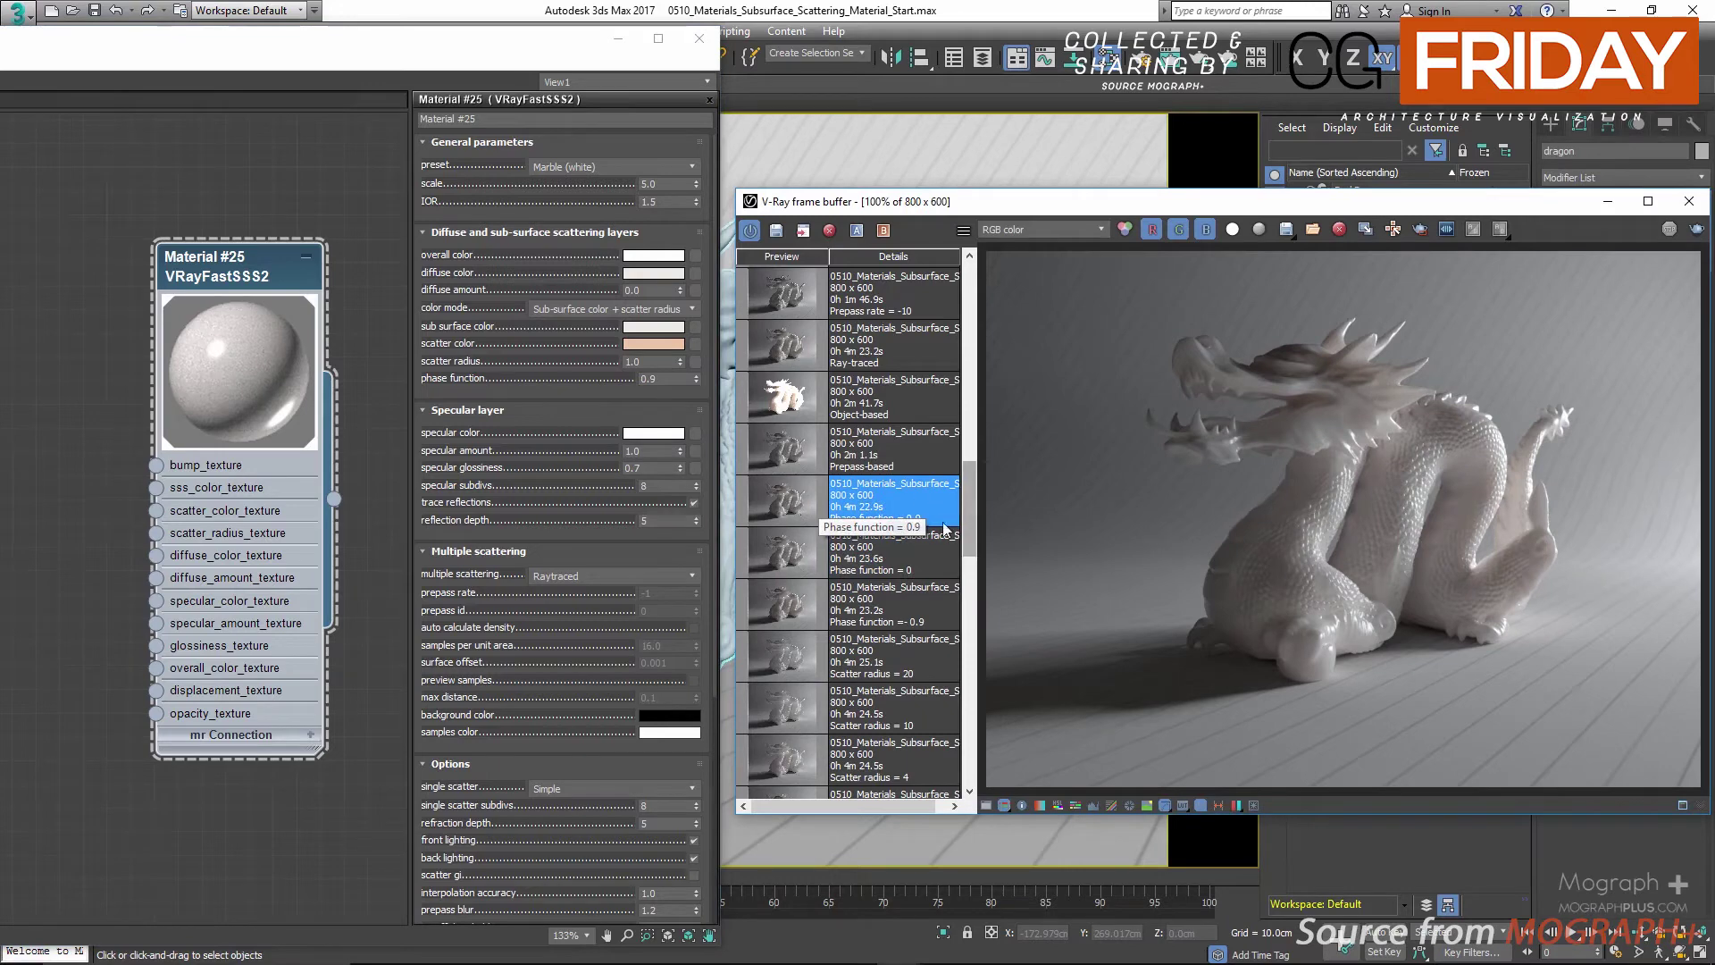
Compare the saved renders for phase function -0.9, 0 and 0.9 by loading them alternately
left_click(794, 614)
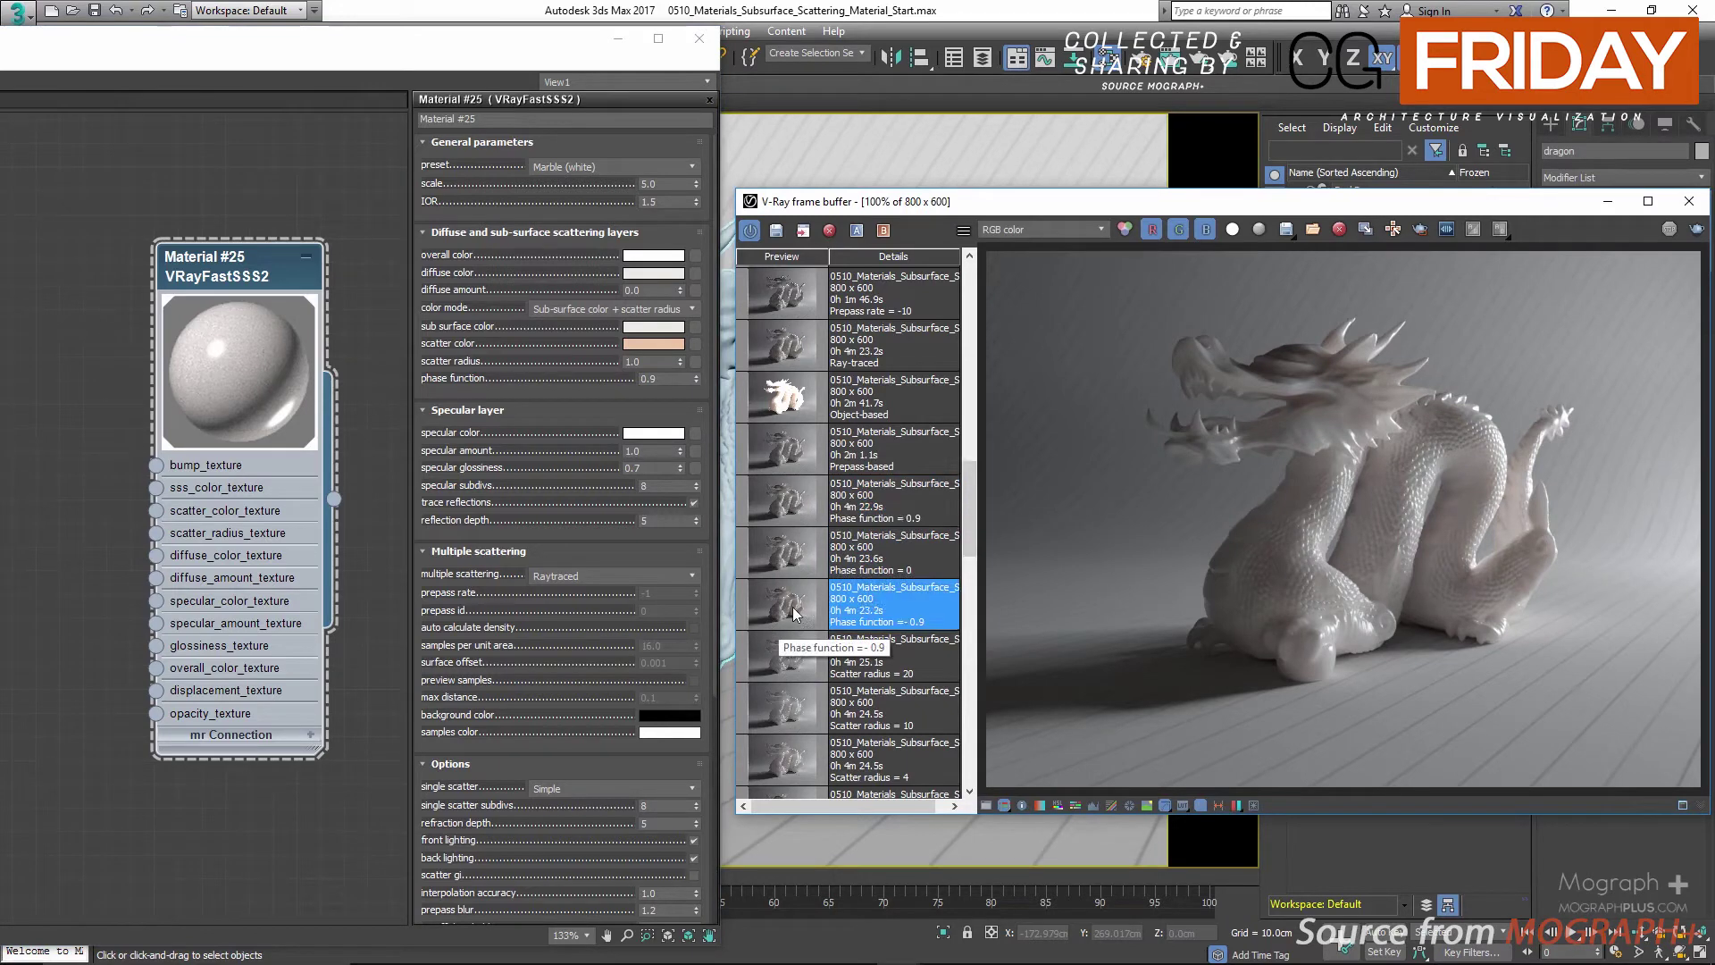
left_click(787, 505)
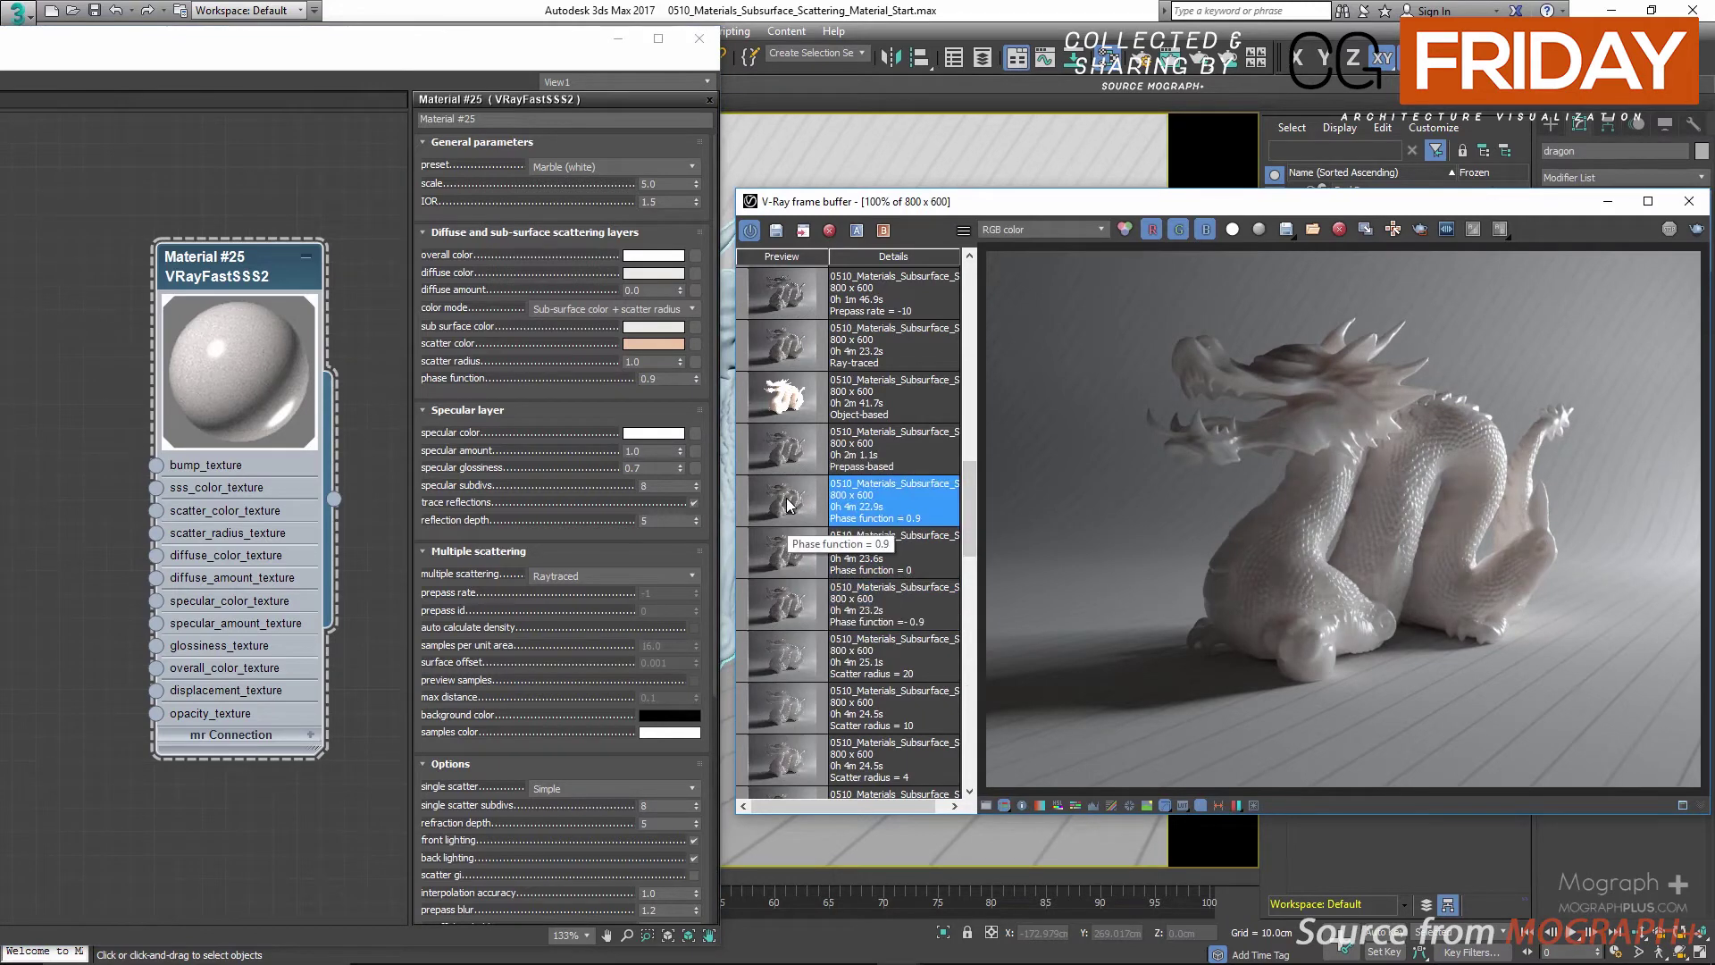
left_click(785, 609)
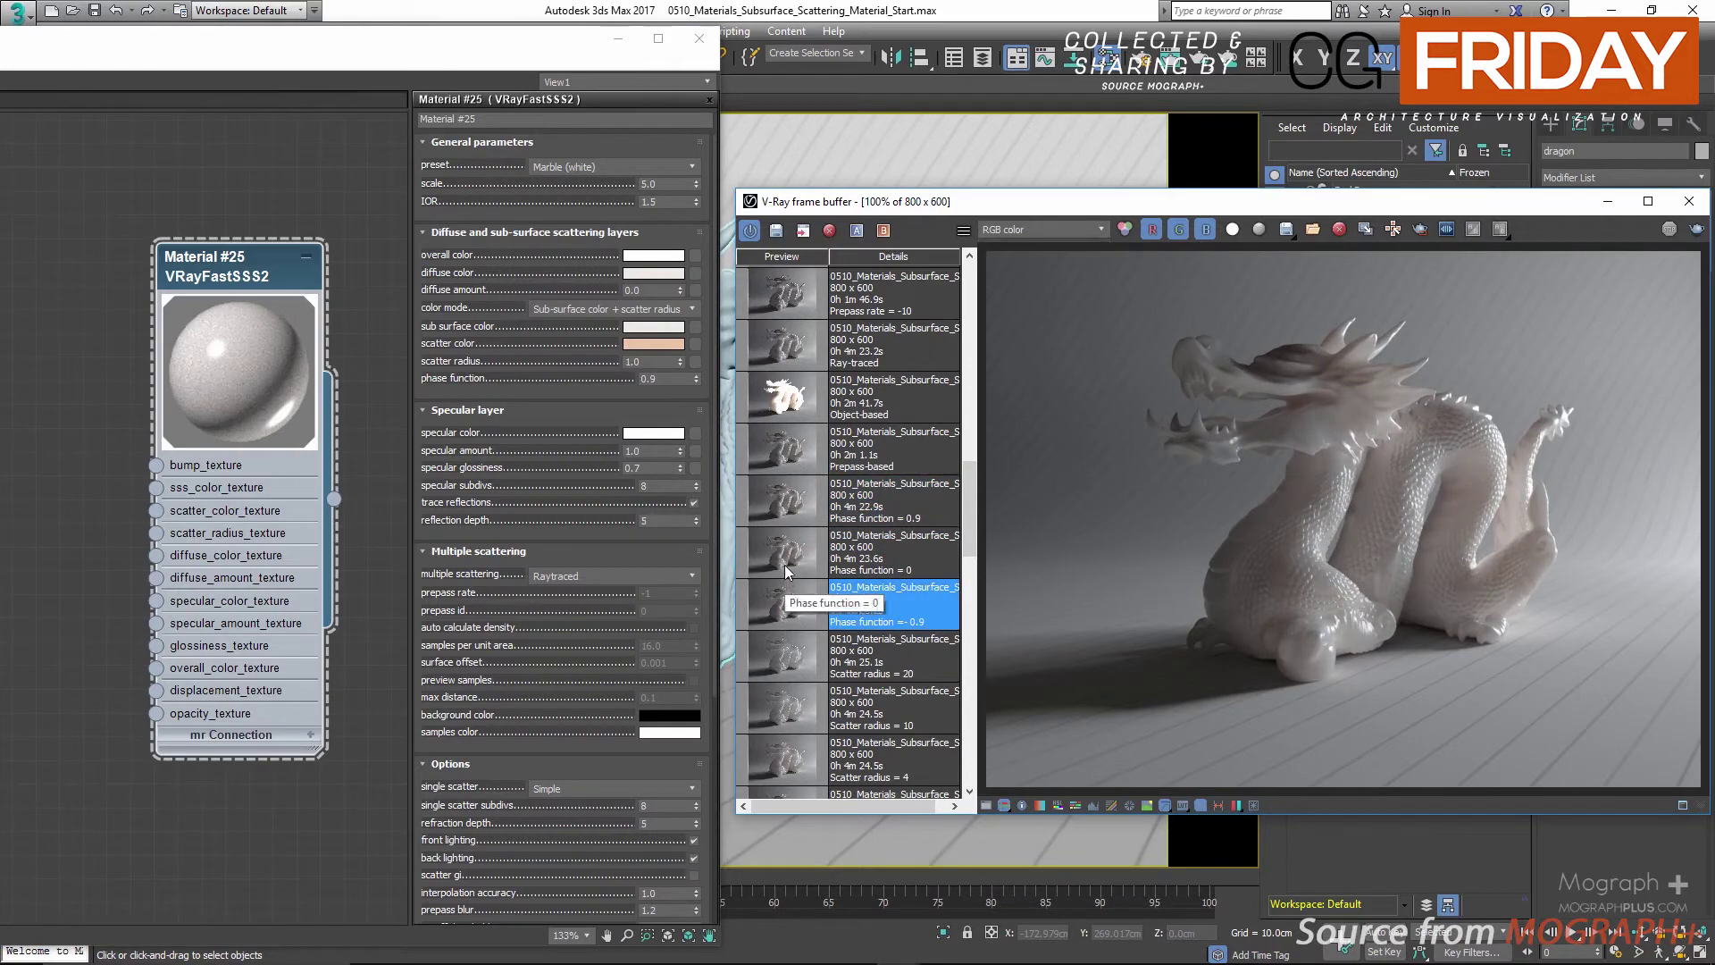
left_click(788, 564)
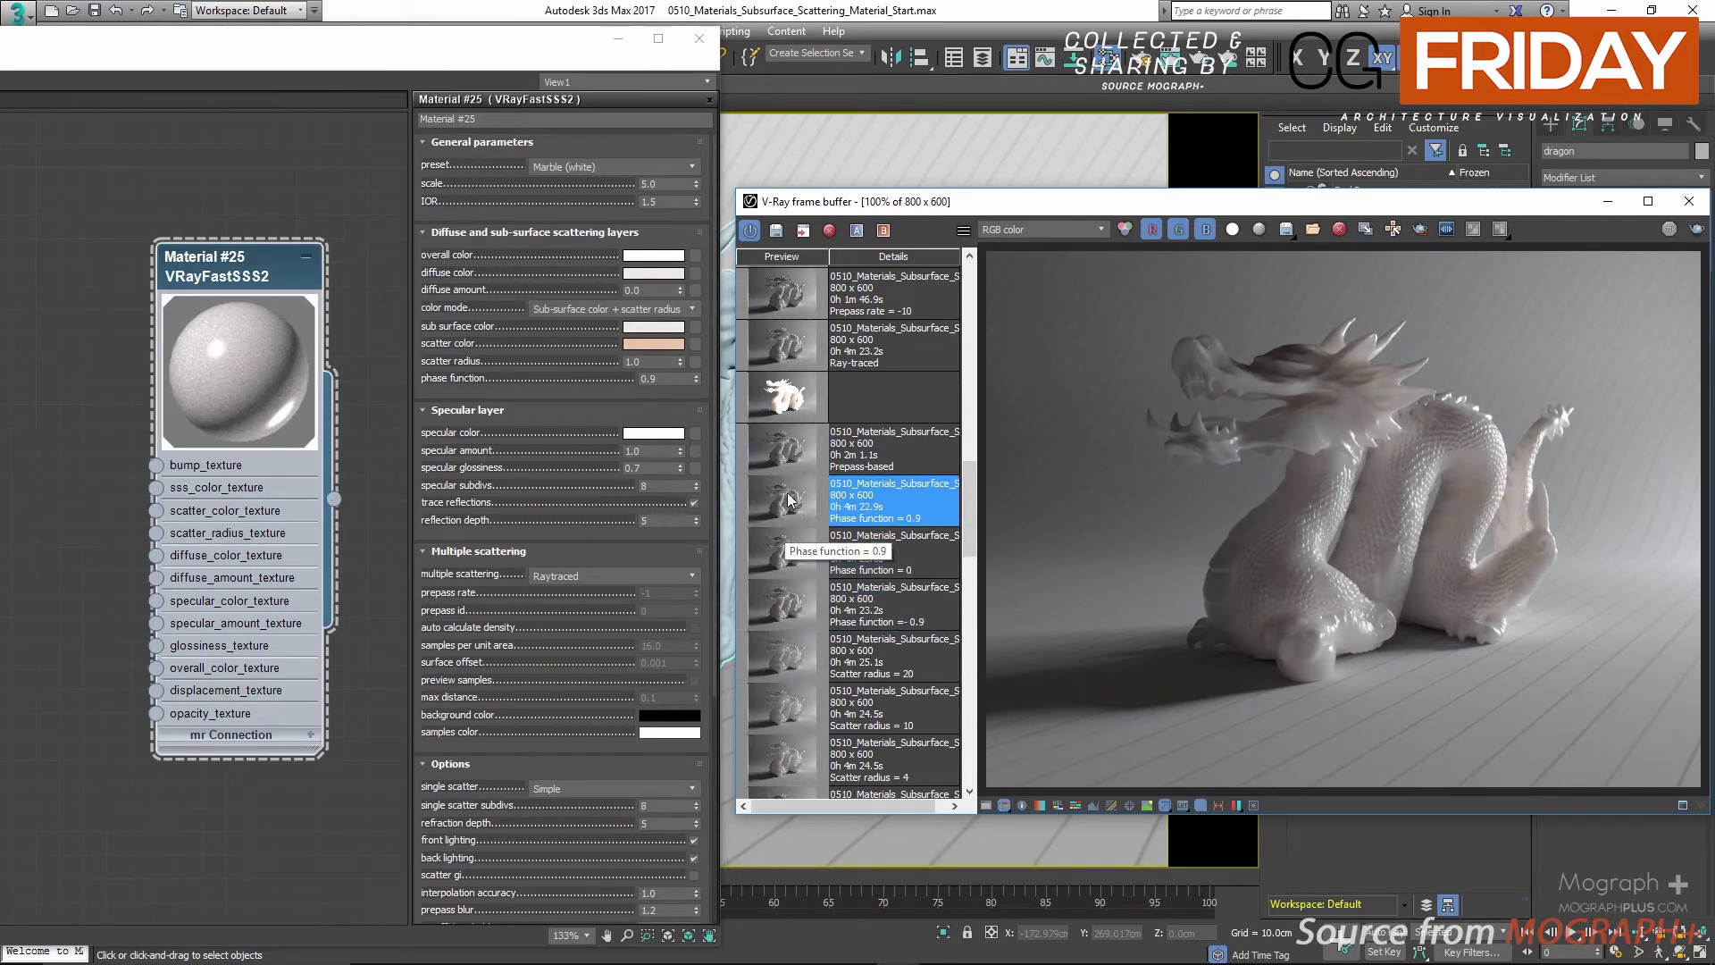
left_click(785, 616)
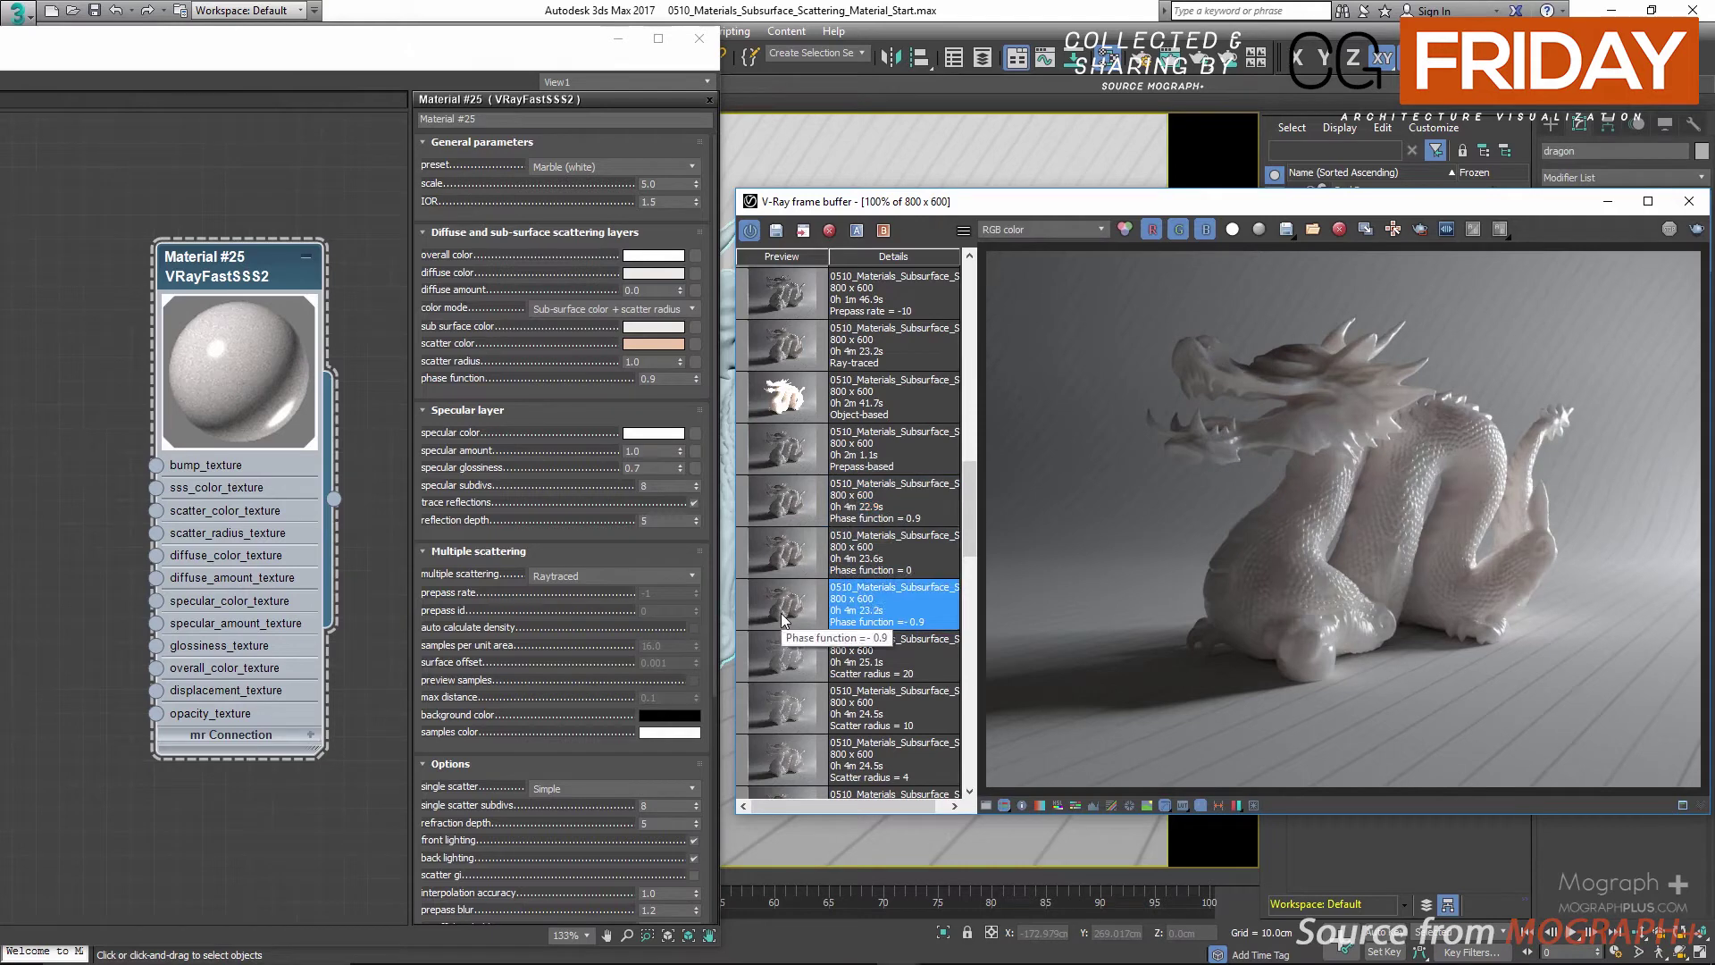
left_click(776, 511)
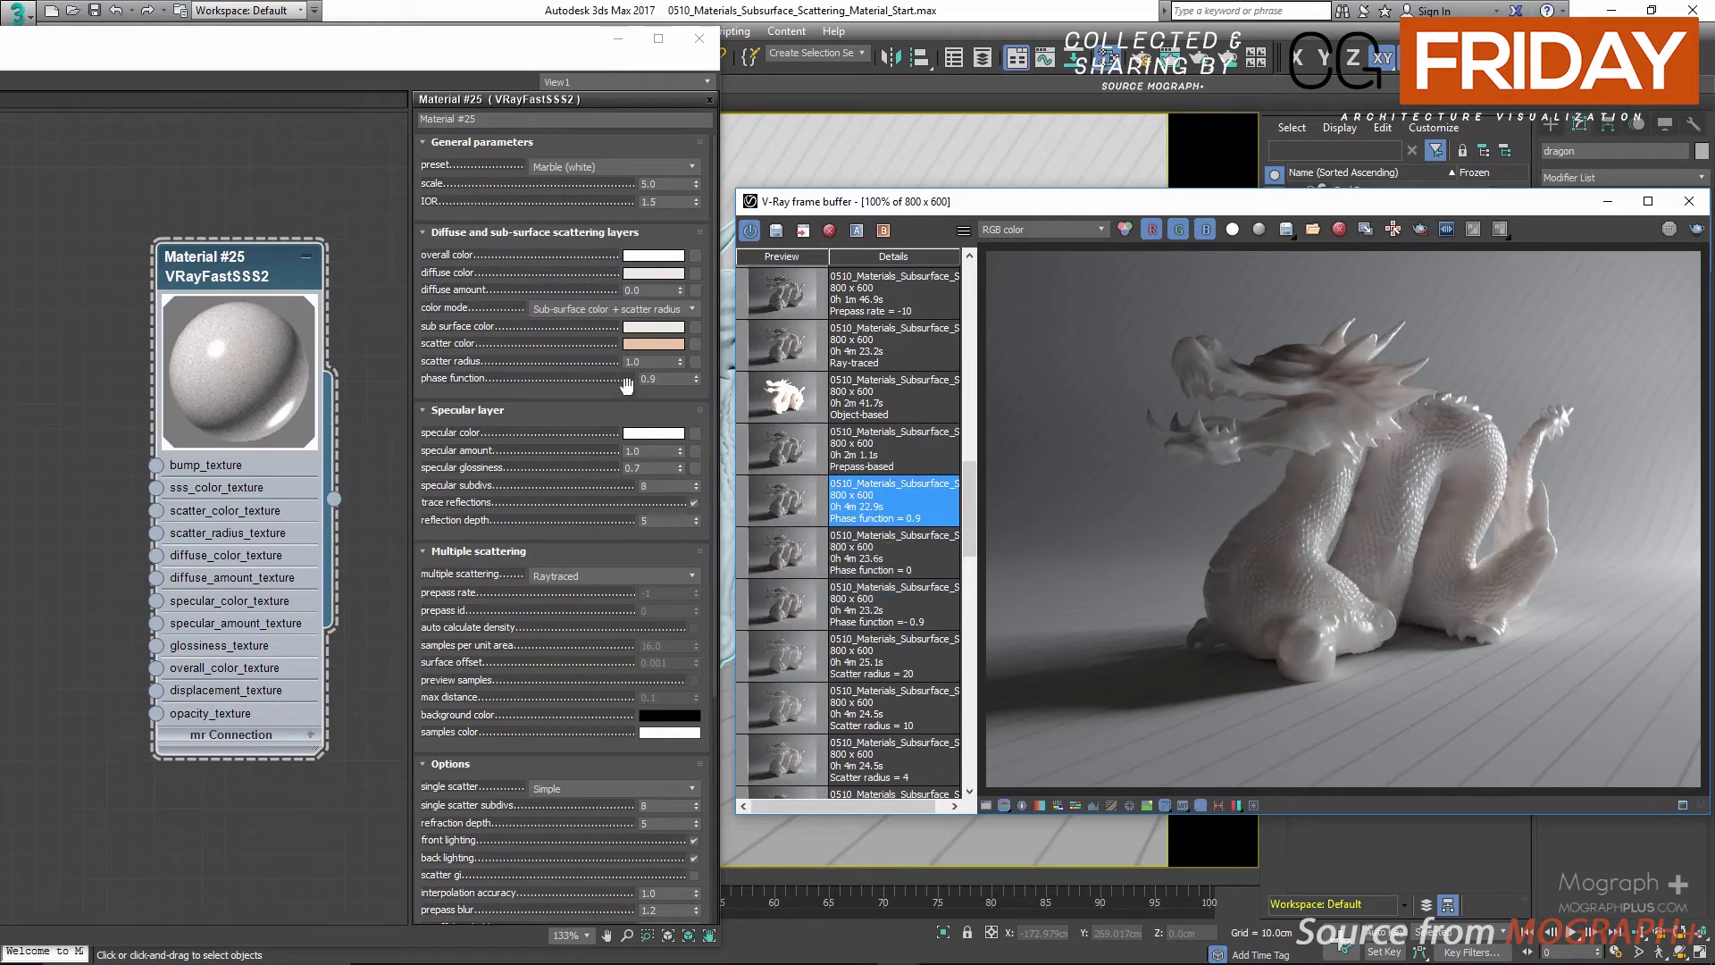
Reapply the Marble (white) preset to restore the material's default values
left_click(622, 167)
left_click(613, 250)
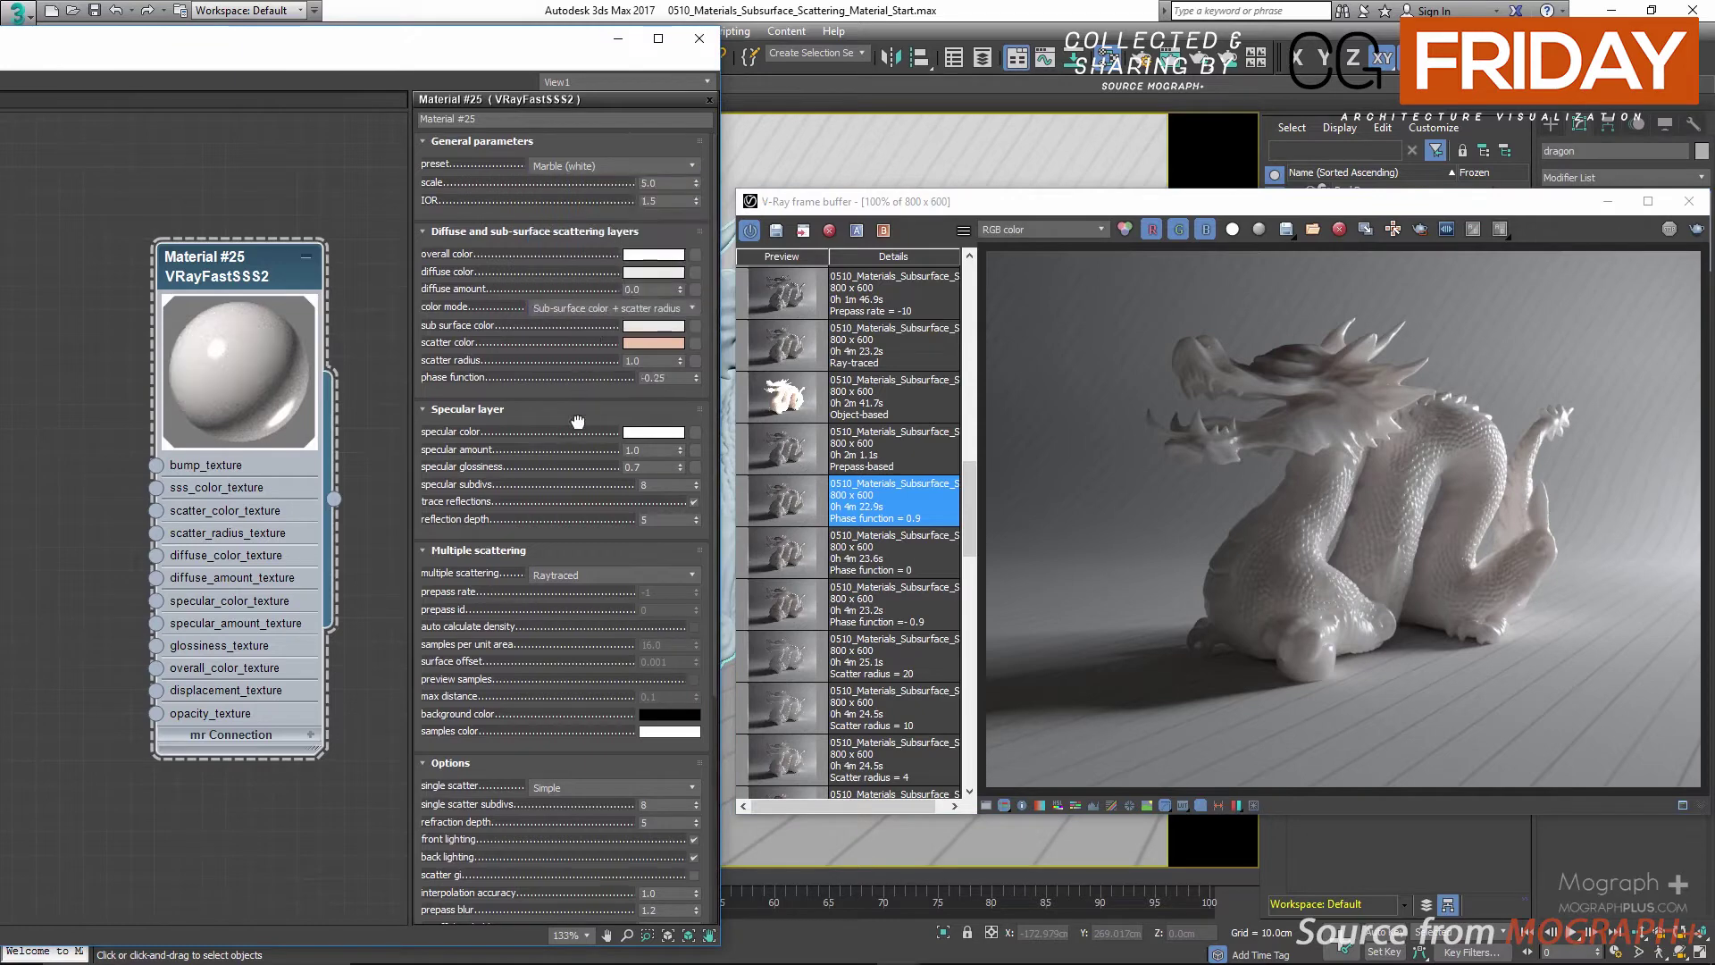
Try other tints for the specular color and accept it as pure white again
scroll(606, 319, "down", 3)
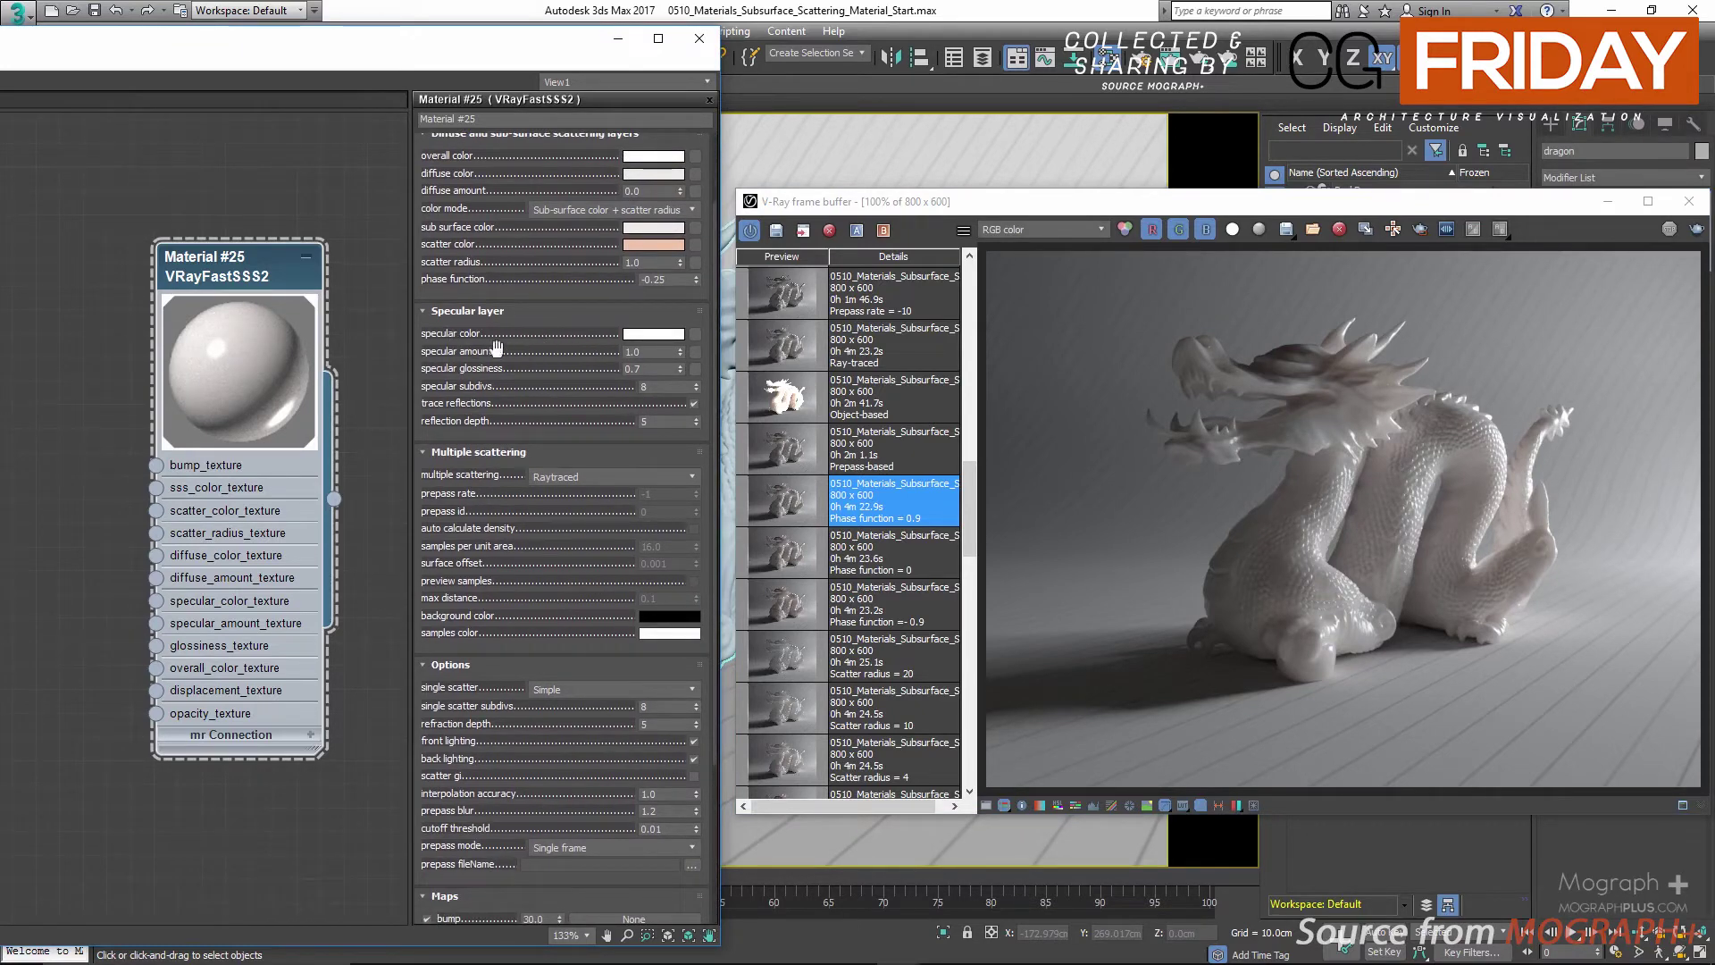
left_click(640, 336)
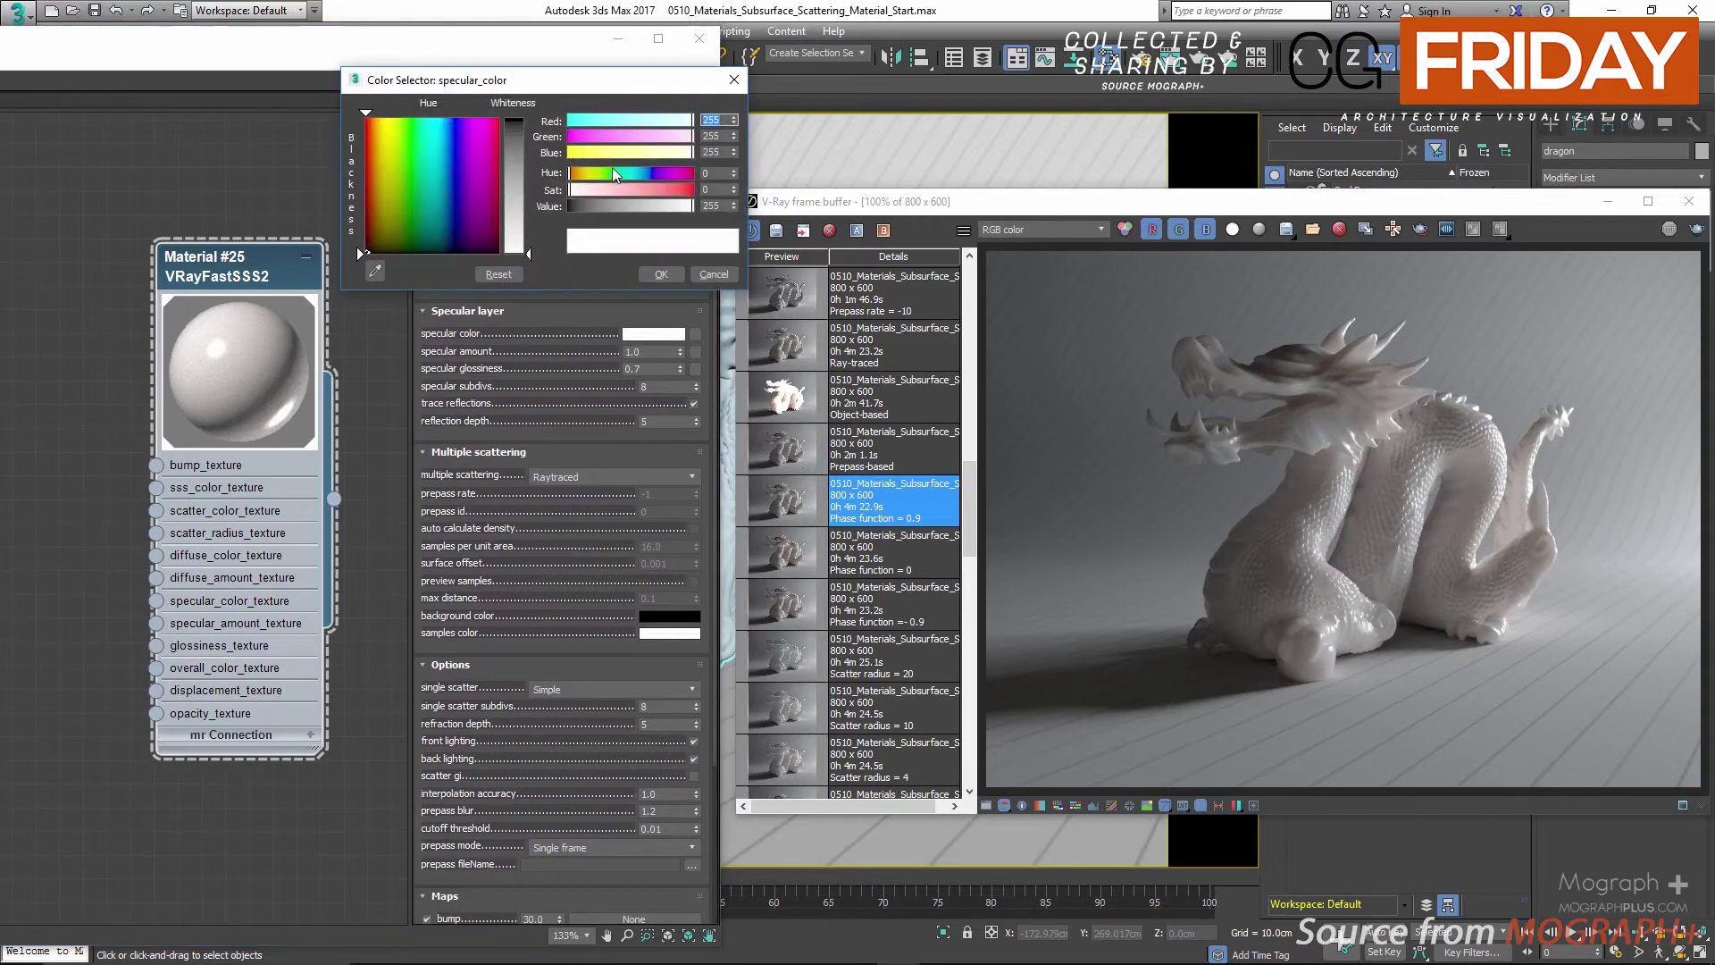
left_click_drag(659, 195, 568, 191)
left_click(661, 275)
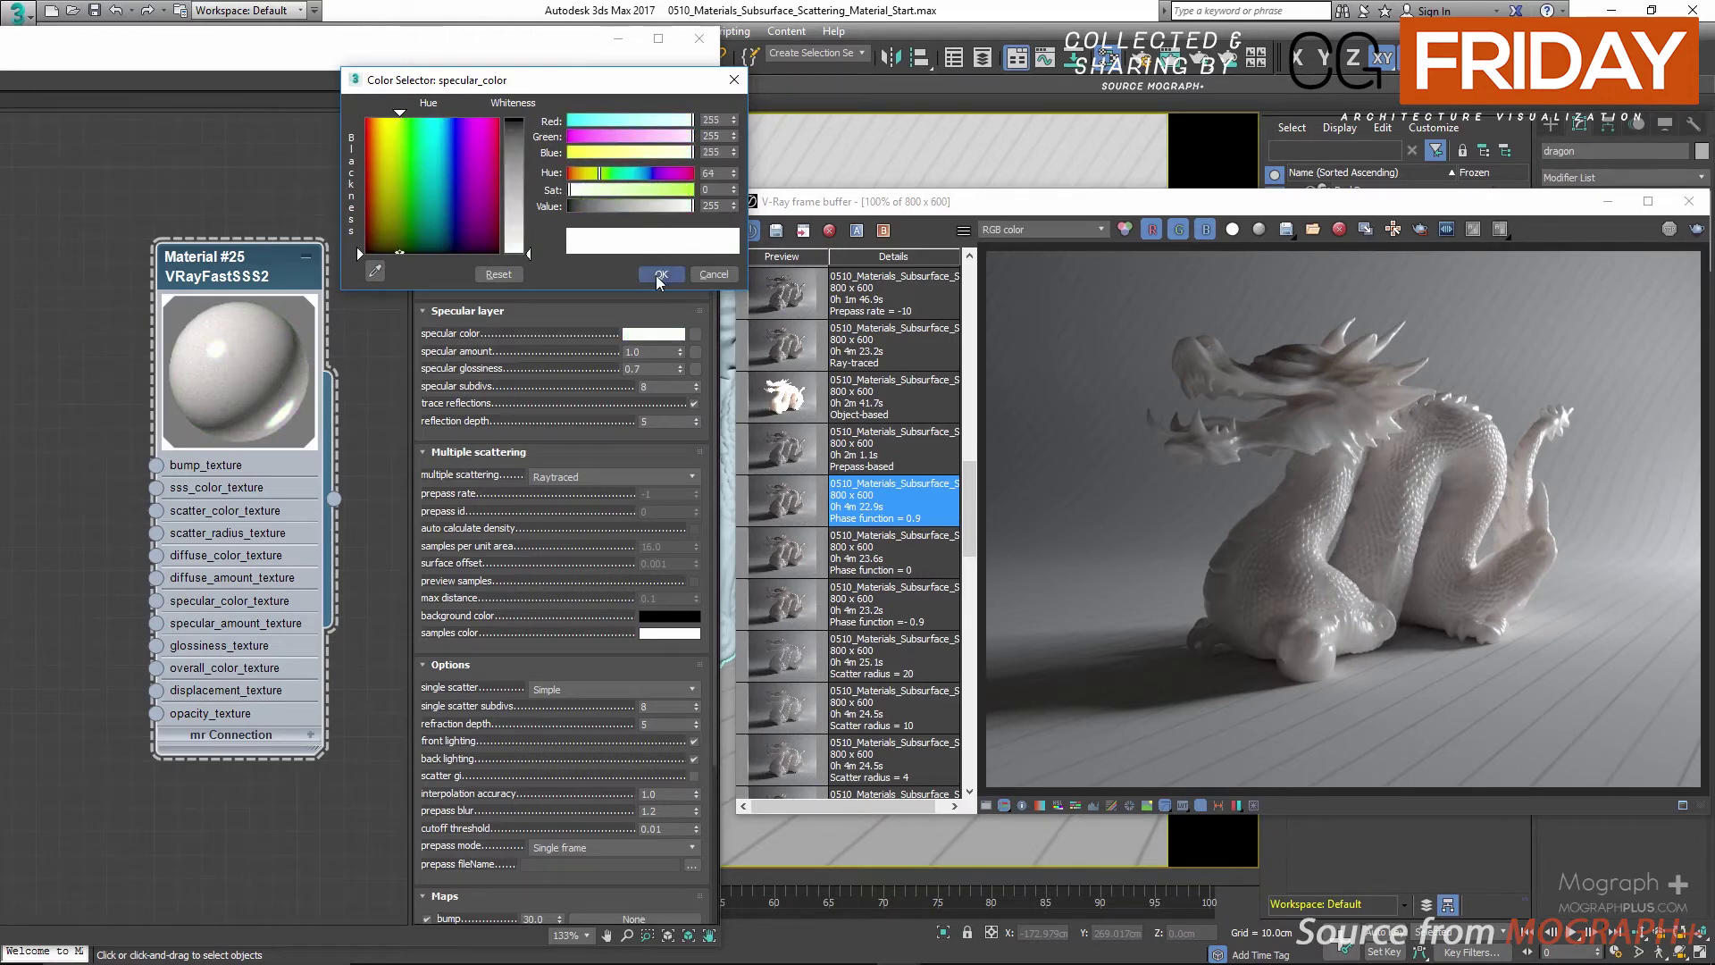
Try specular amounts of 0.1, 0.9 and 0.5 on the material and return the amount to 1
double_click(659, 351)
type("0.1")
key("Return")
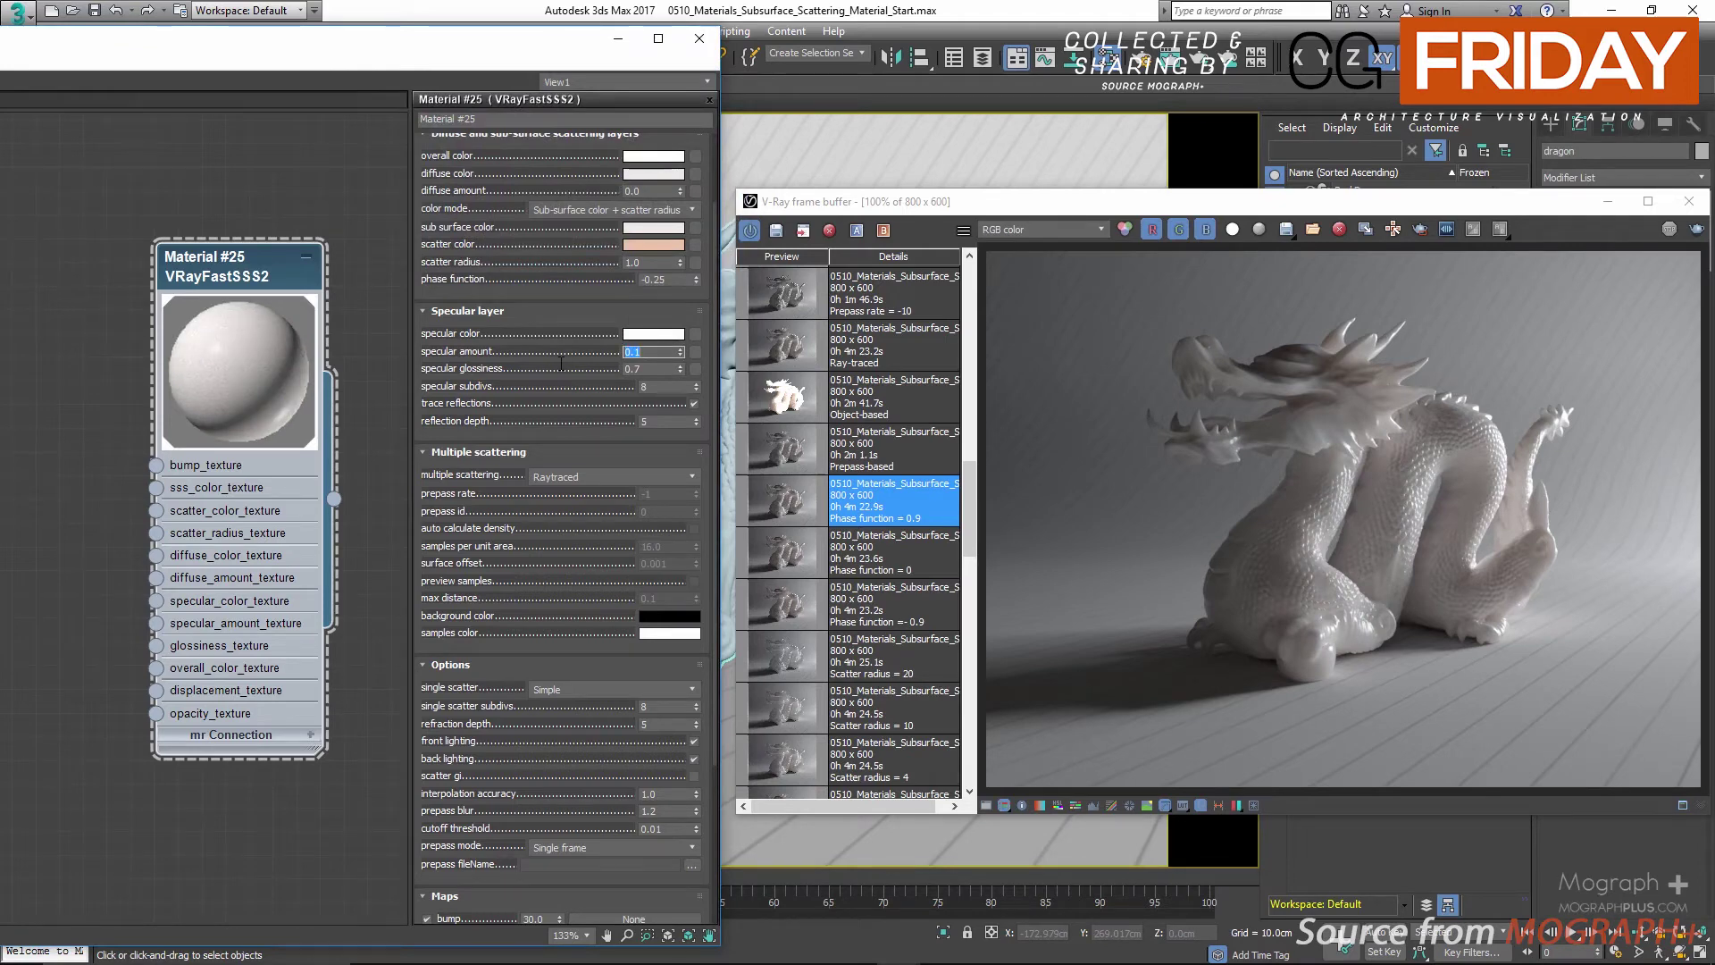
type(".9")
key("Return")
type(".5")
key("Return")
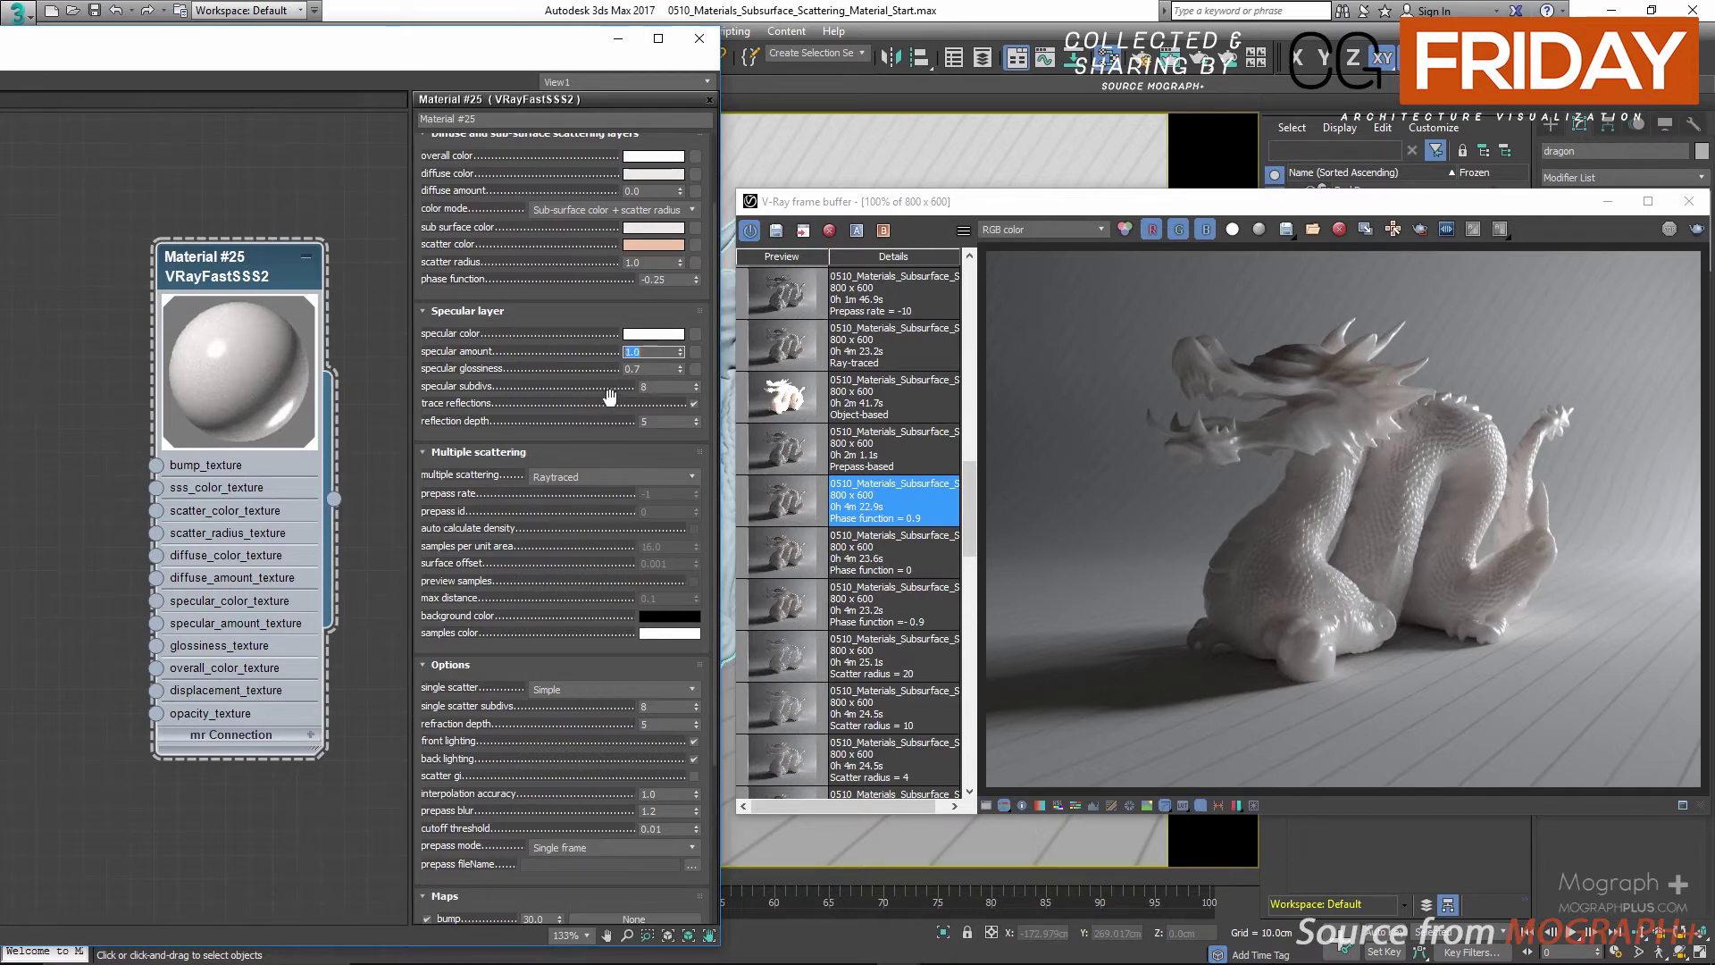
Try higher and lower specular glossiness values on the material and return the glossiness to 0.7
left_click(648, 369)
type("9")
key("Return")
left_click(649, 369)
type("6")
key("Return")
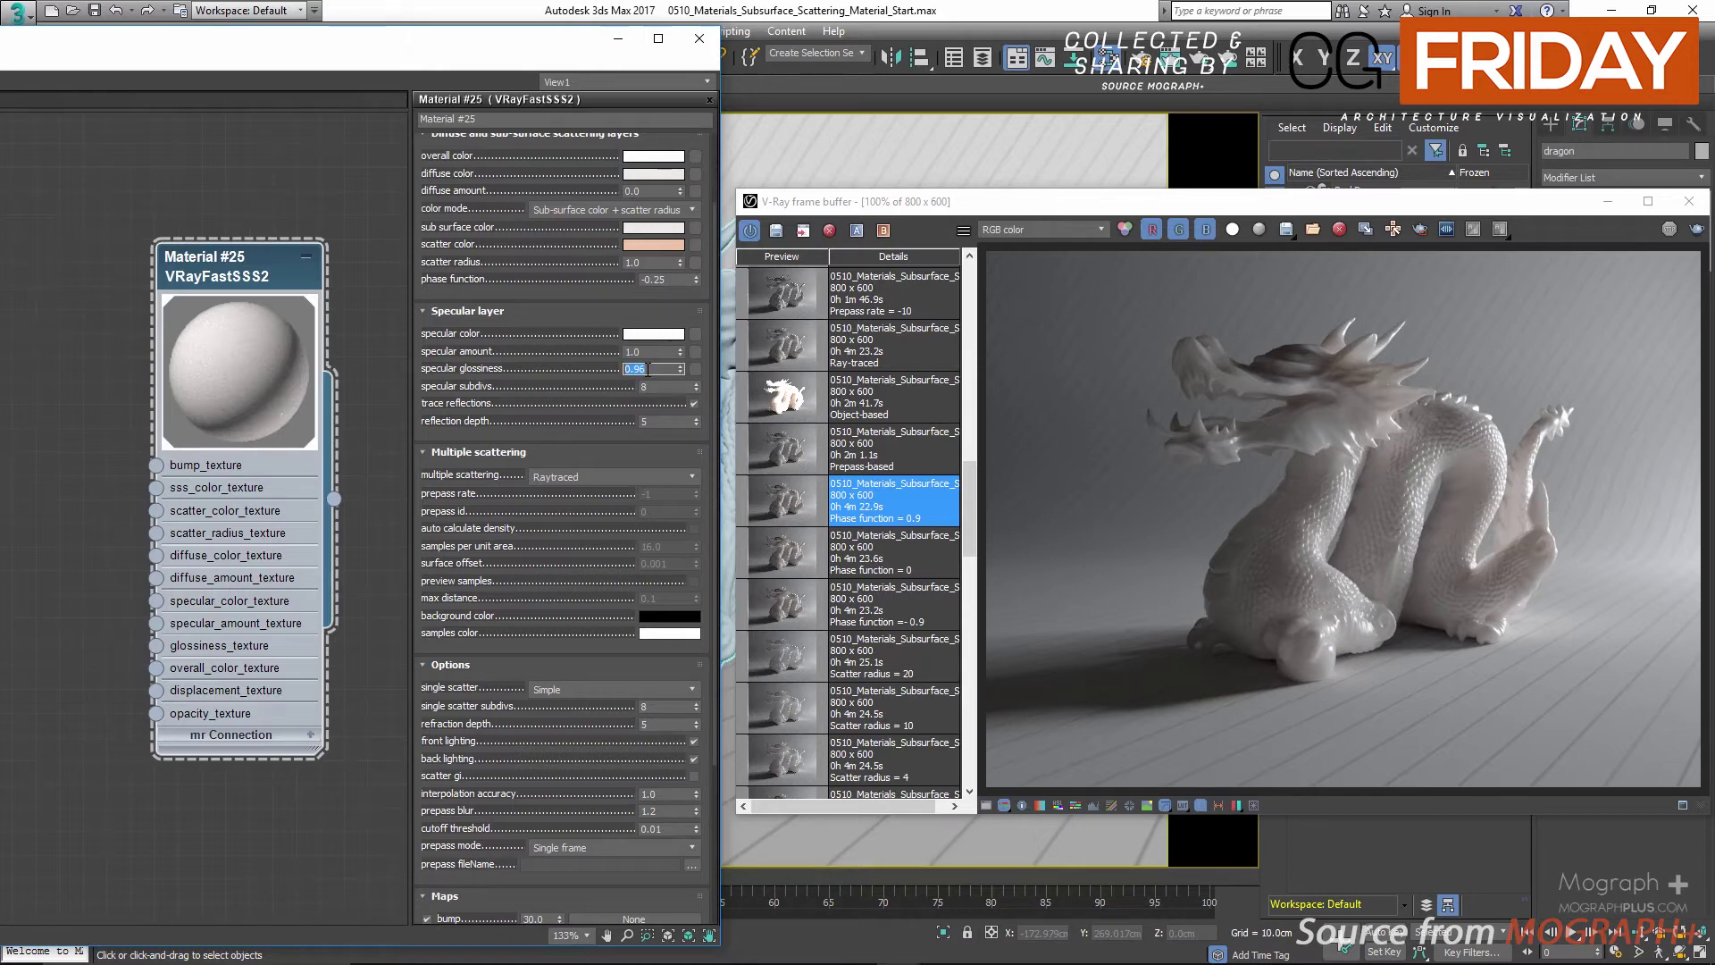
left_click(651, 368)
key("Return")
left_click(650, 368)
type("7")
key("Return")
Review the specular subdivs, the reflection depth and the available multiple scattering modes
left_click(671, 387)
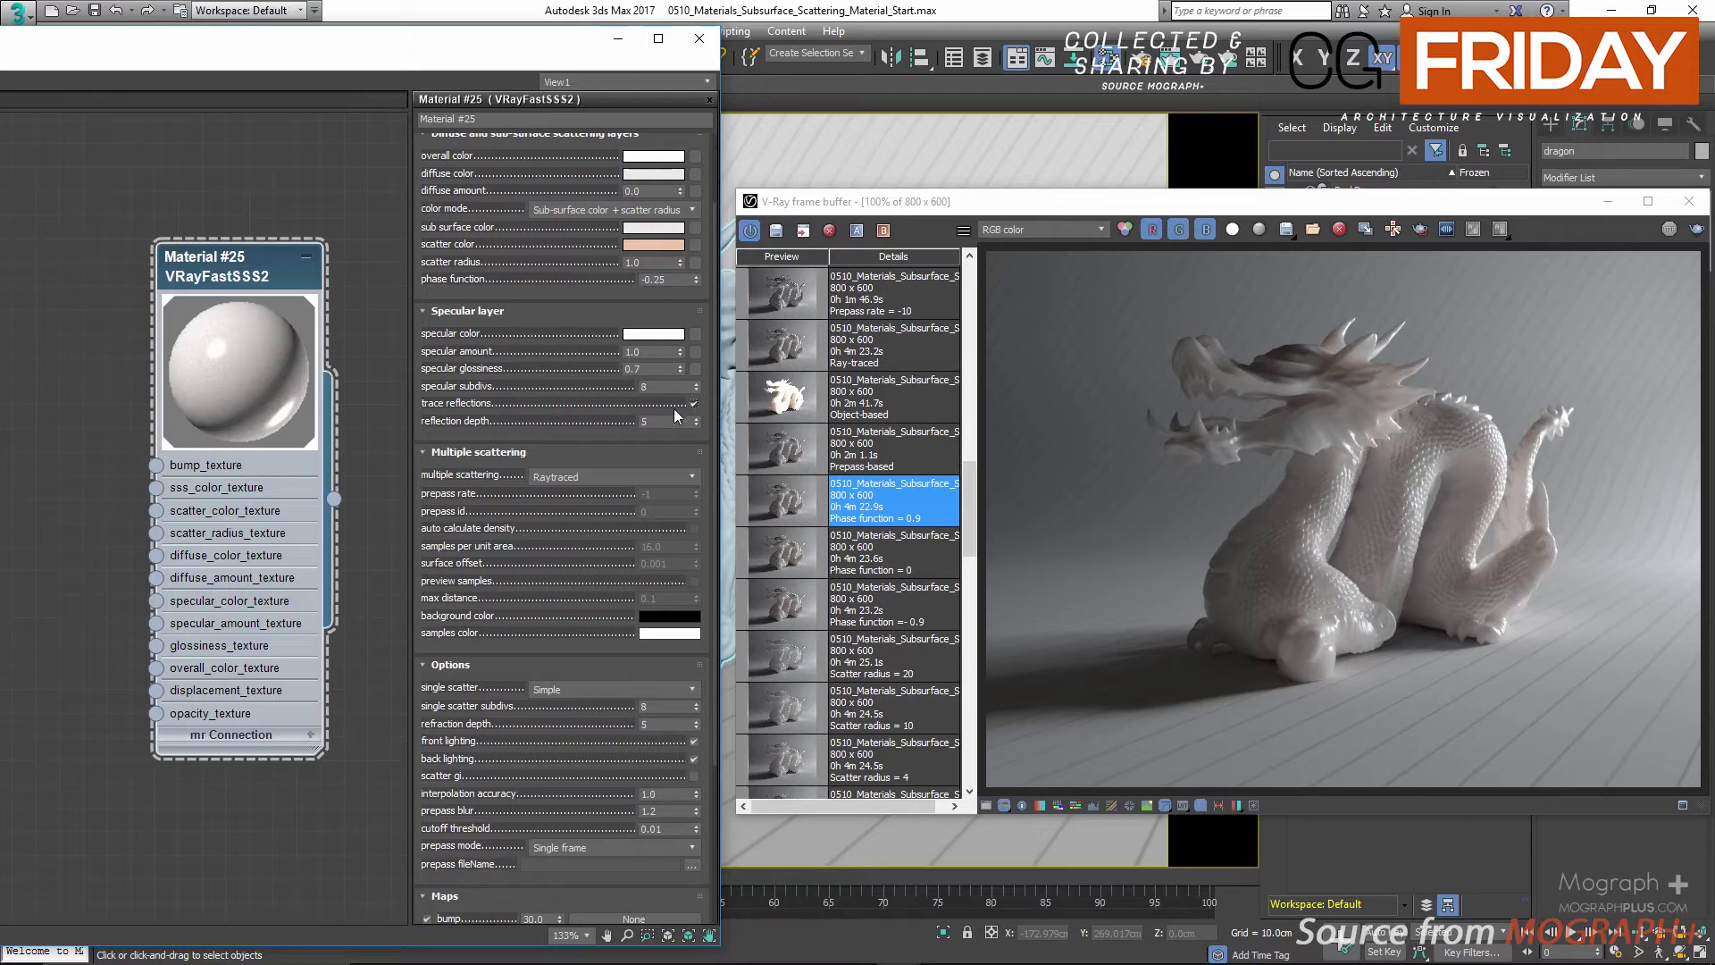
left_click(660, 420)
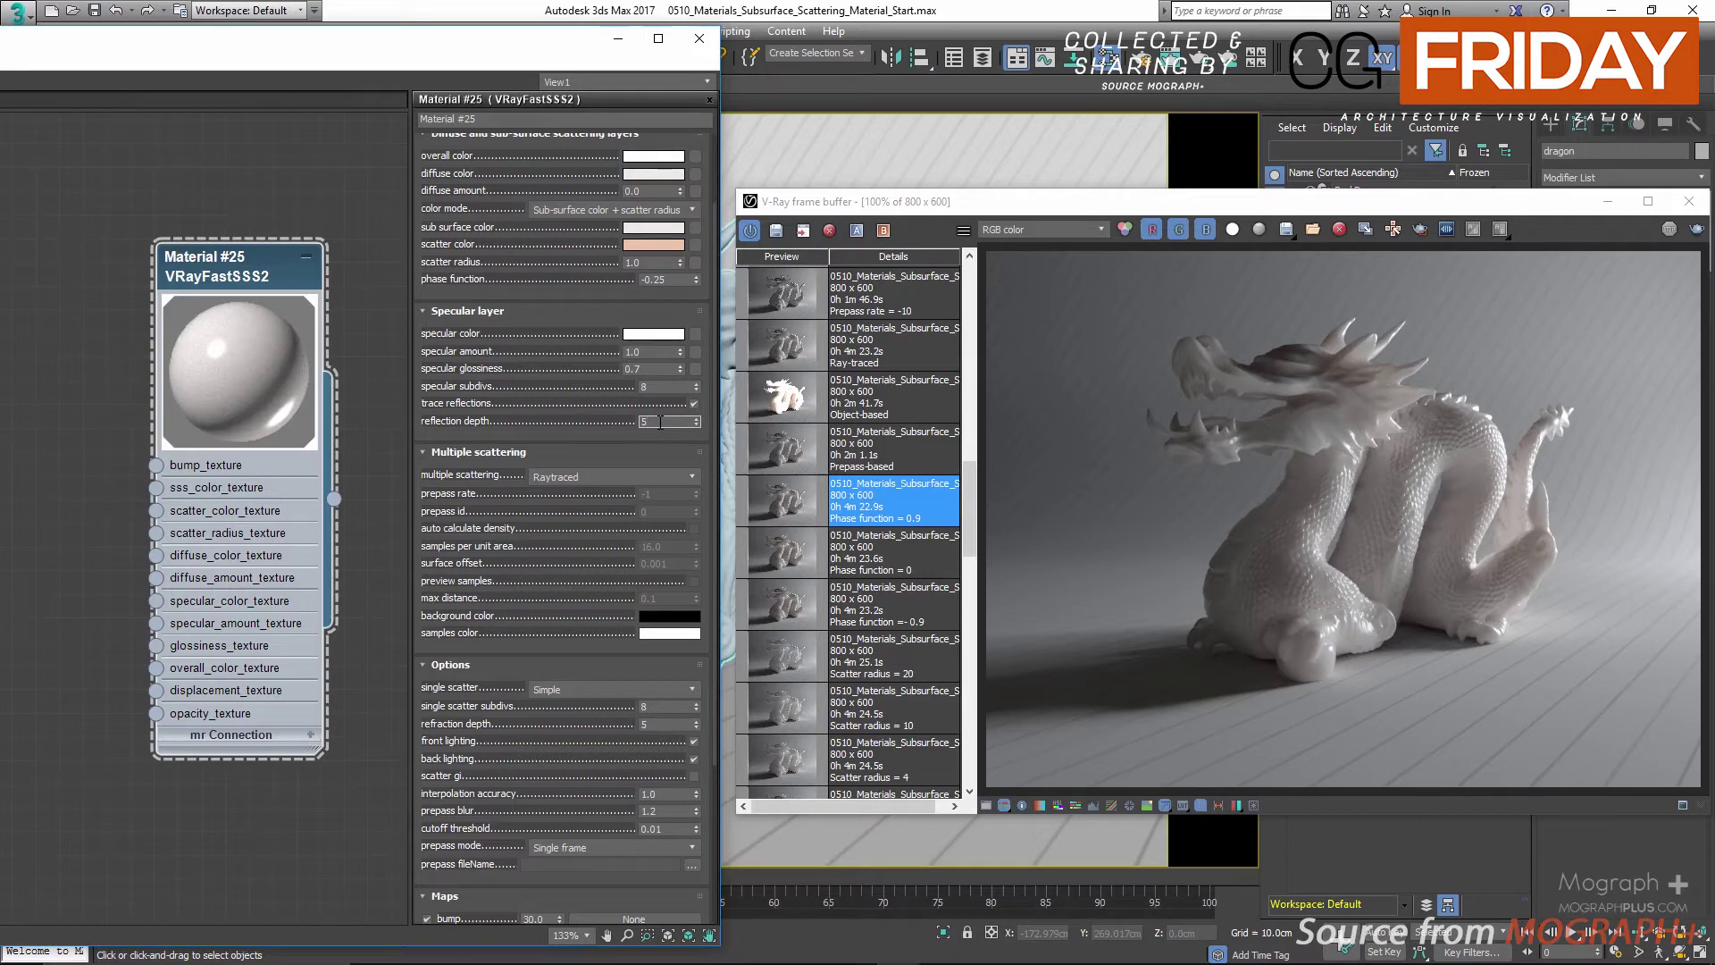
left_click(586, 475)
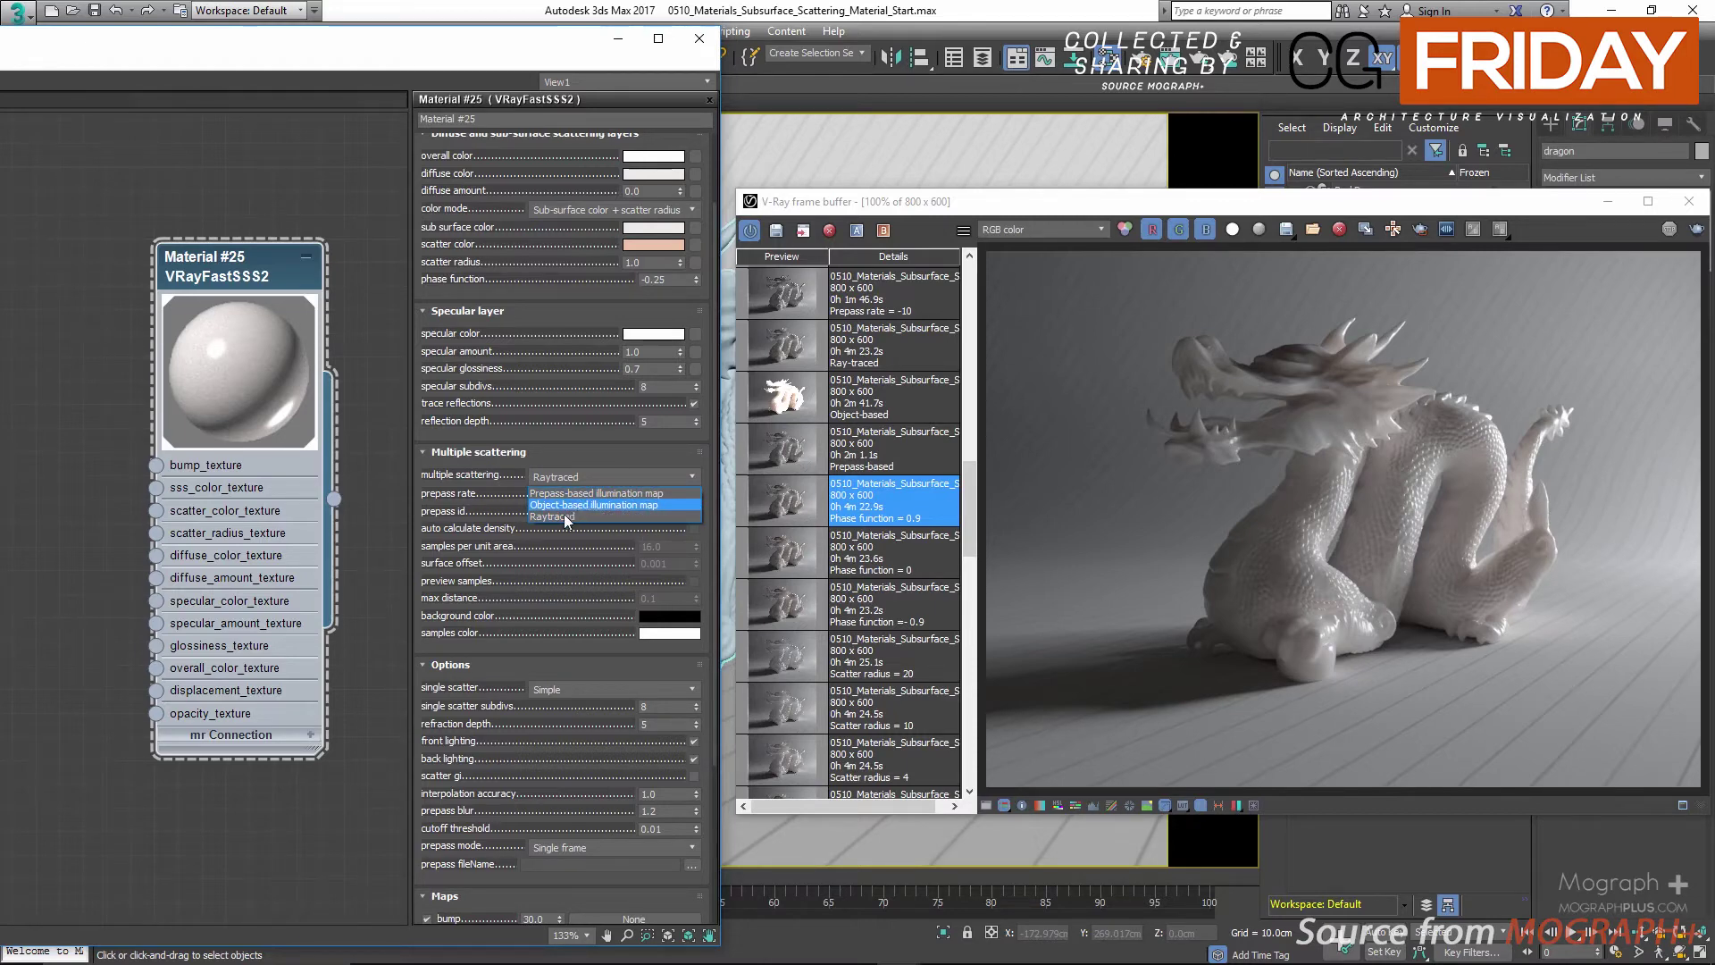
left_click(662, 514)
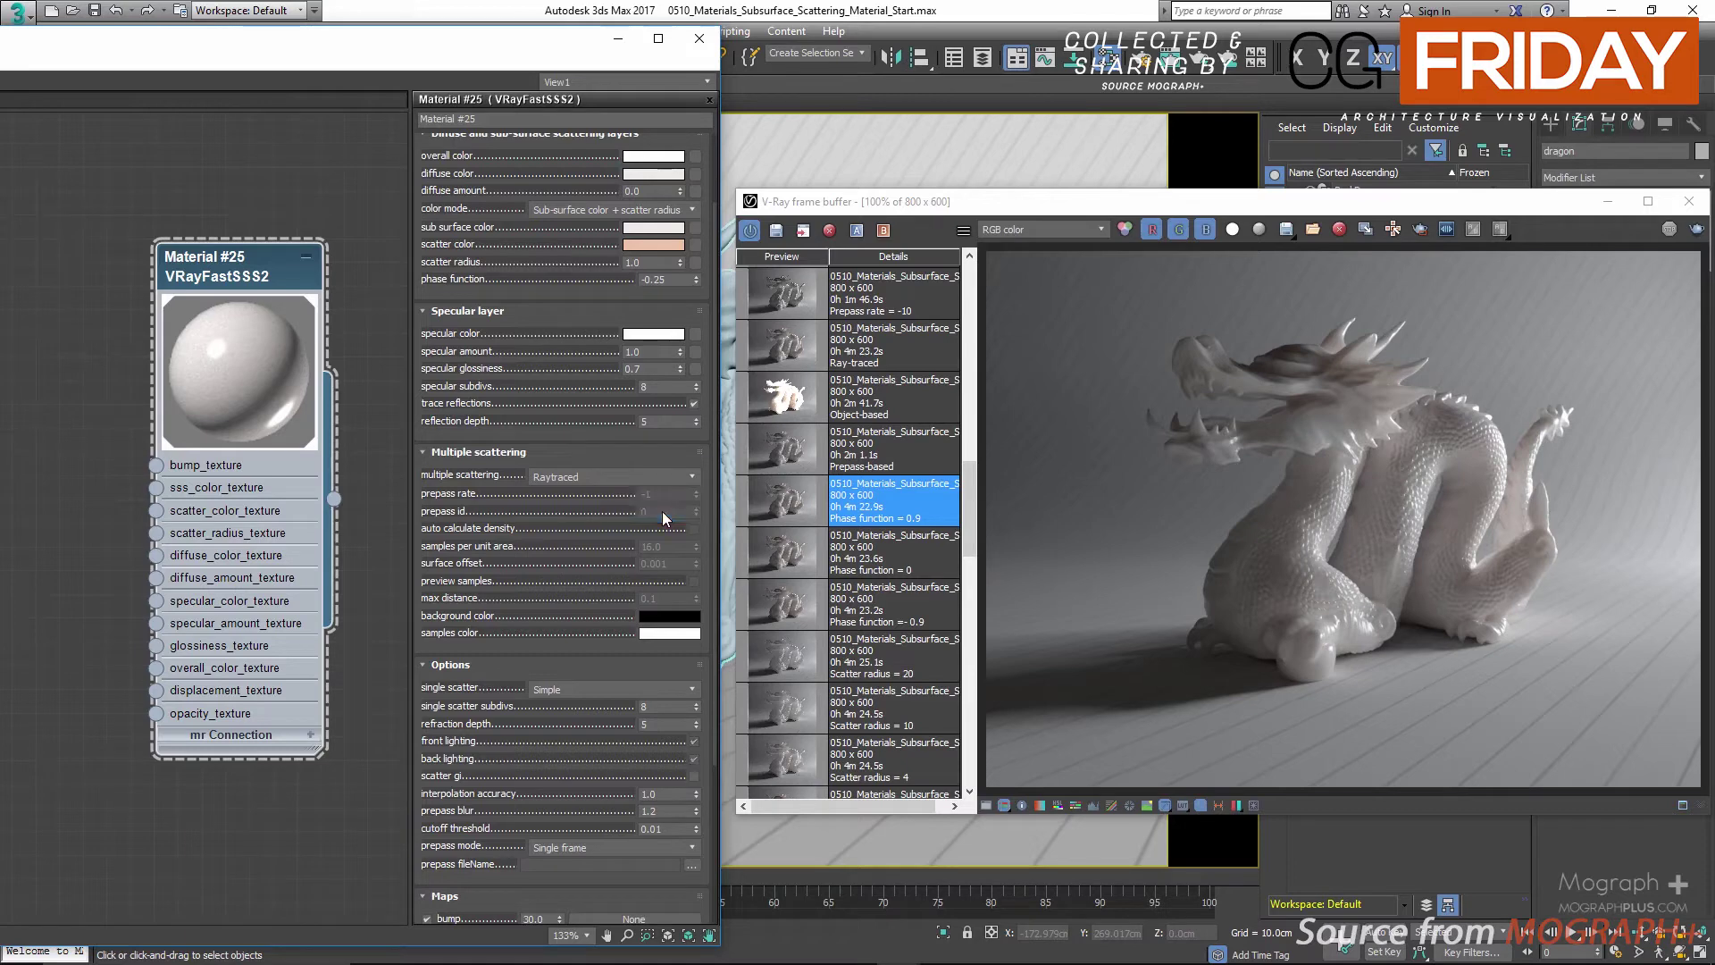
Switch multiple scattering to Object-based illumination map and back to Raytraced to compare the parameters each mode enables
left_click(616, 475)
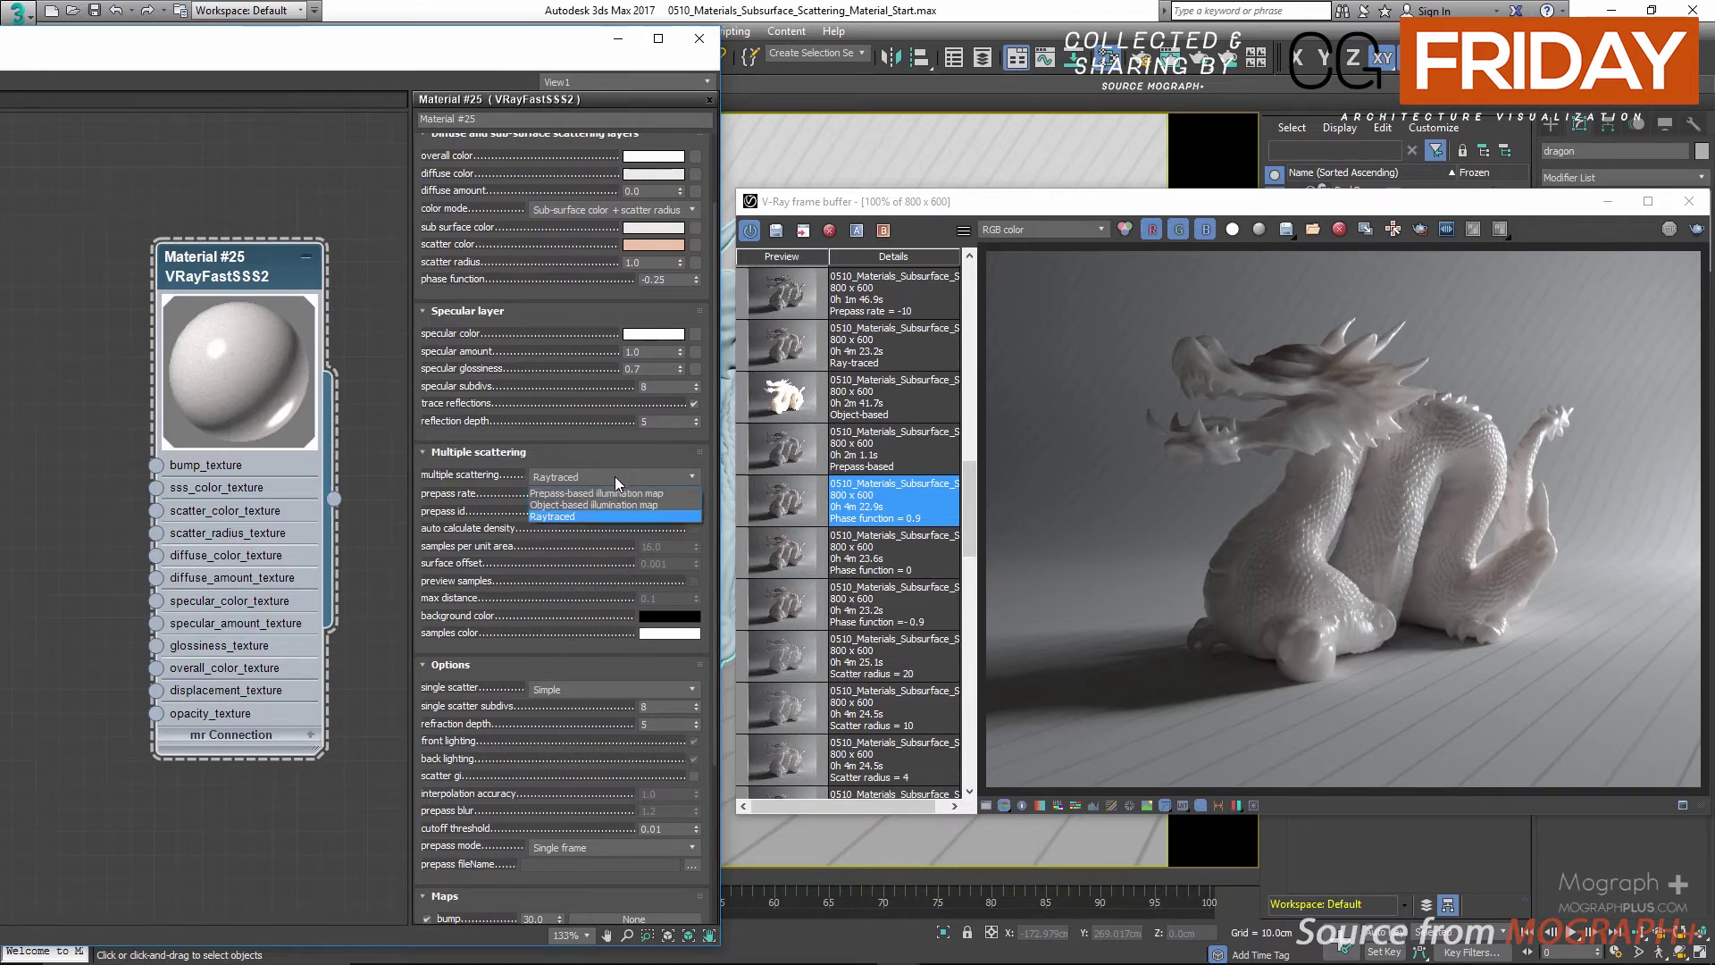
left_click(614, 475)
left_click(593, 499)
left_click(594, 477)
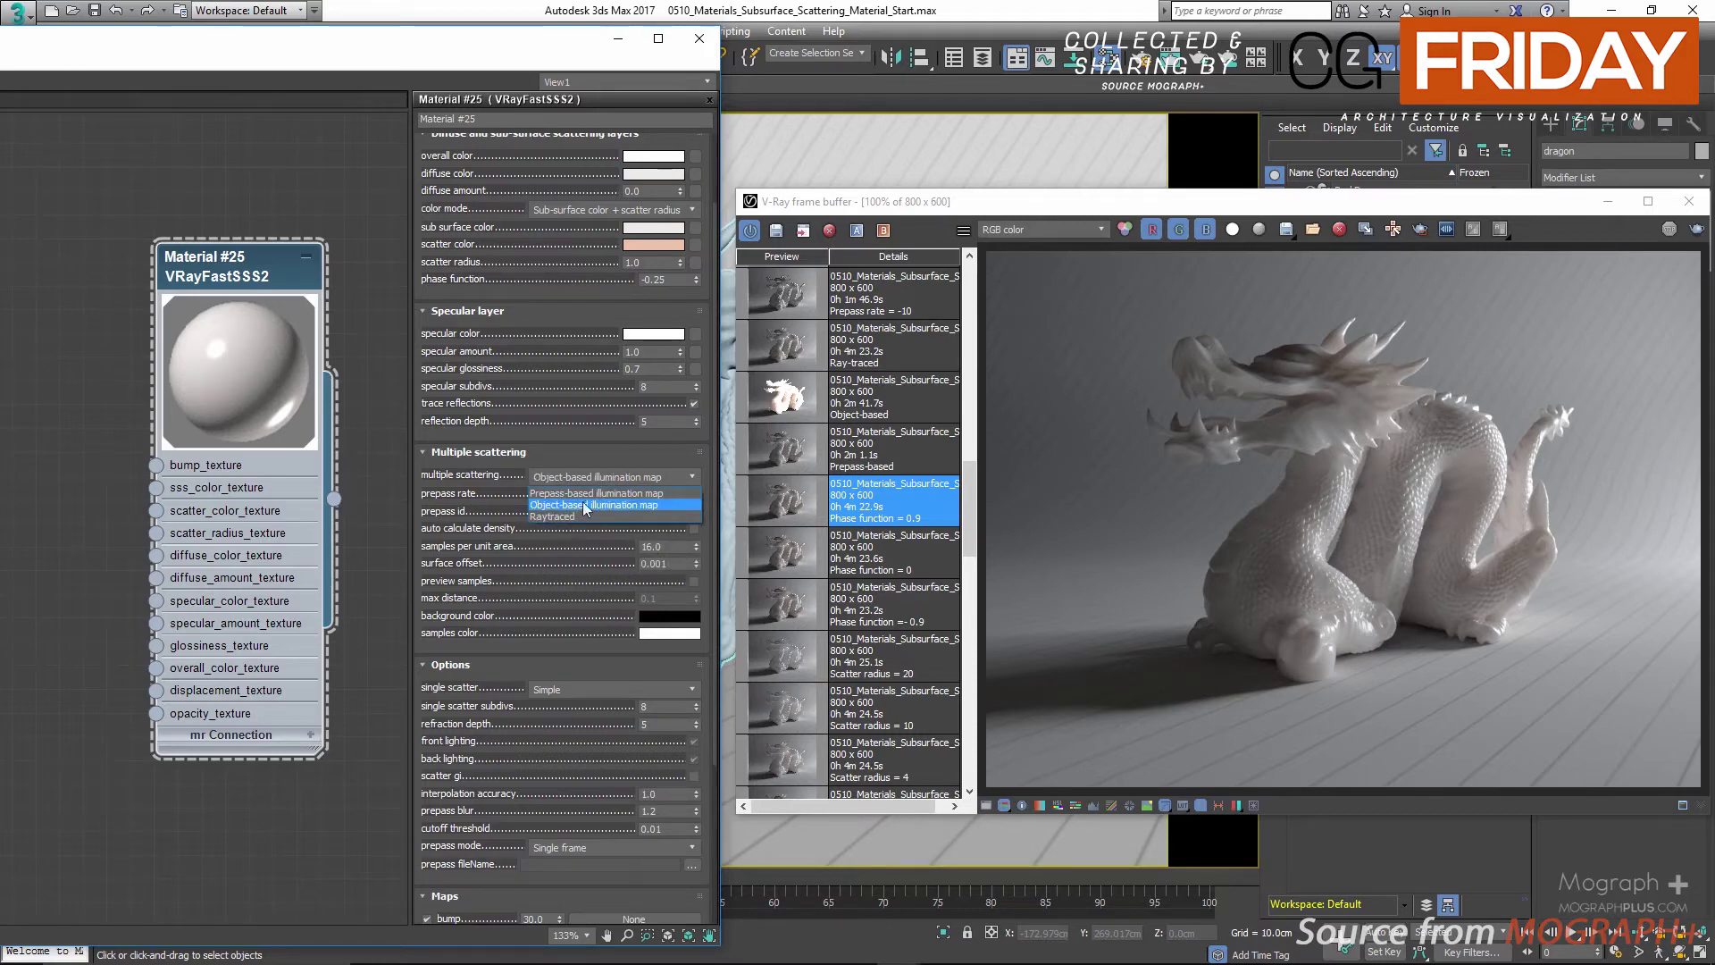
left_click(580, 518)
Set multiple scattering to Prepass-based illumination map
left_click(586, 473)
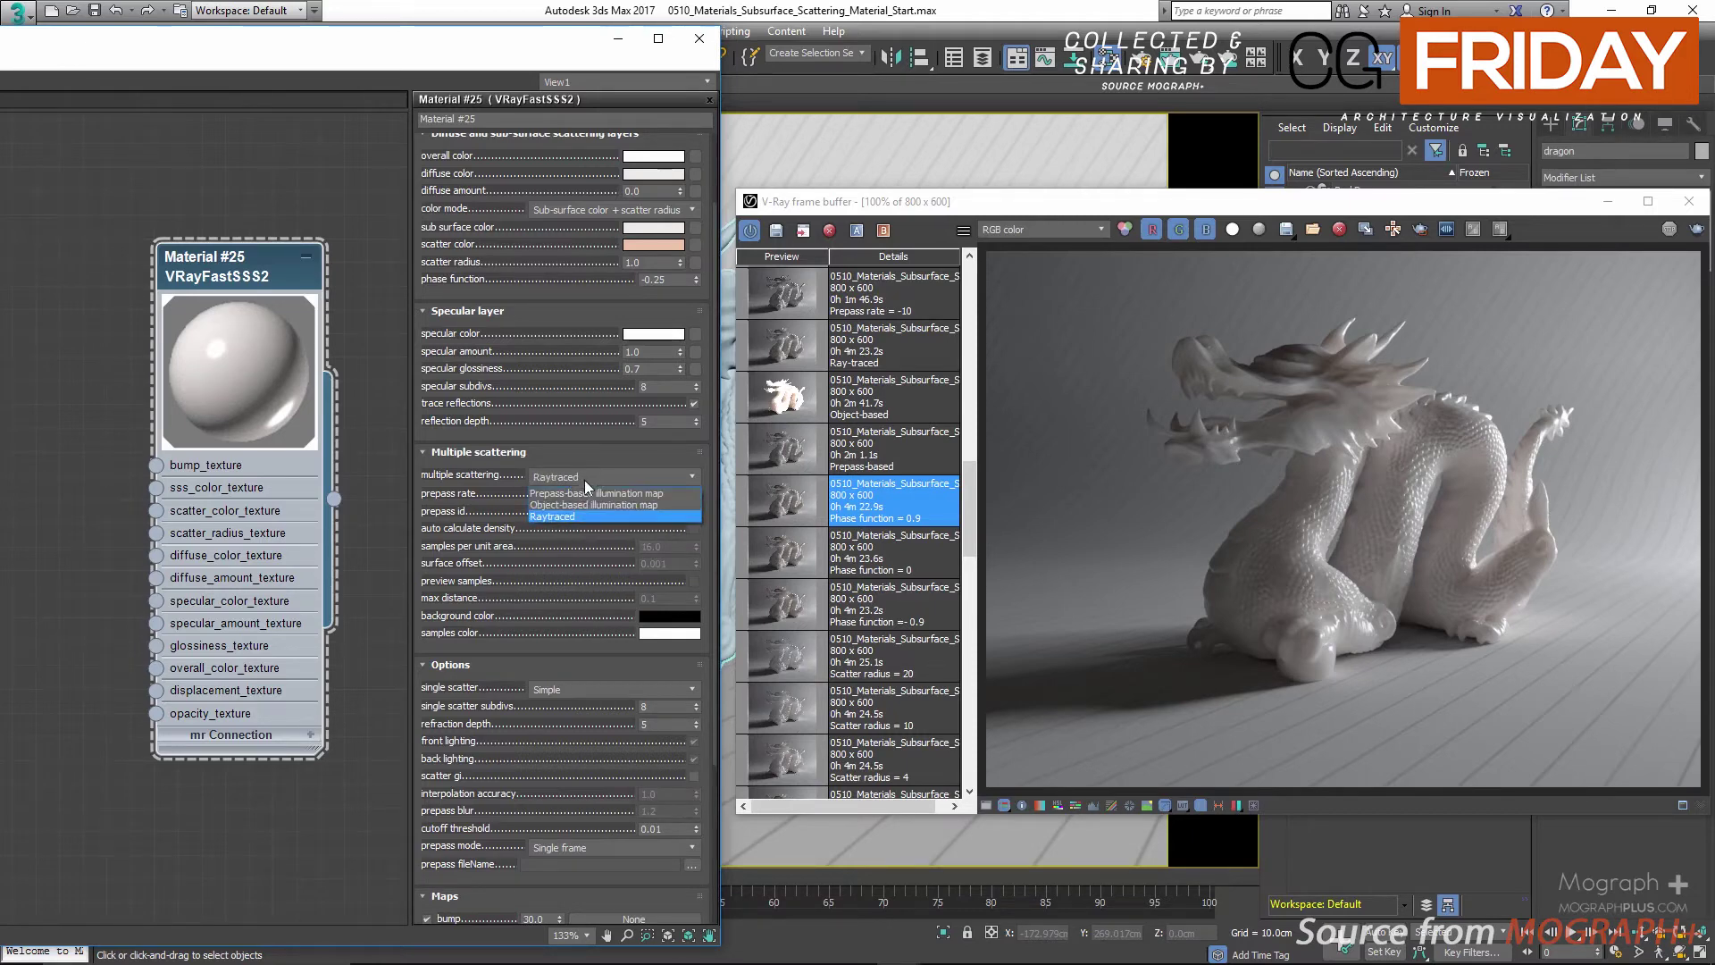
left_click(582, 489)
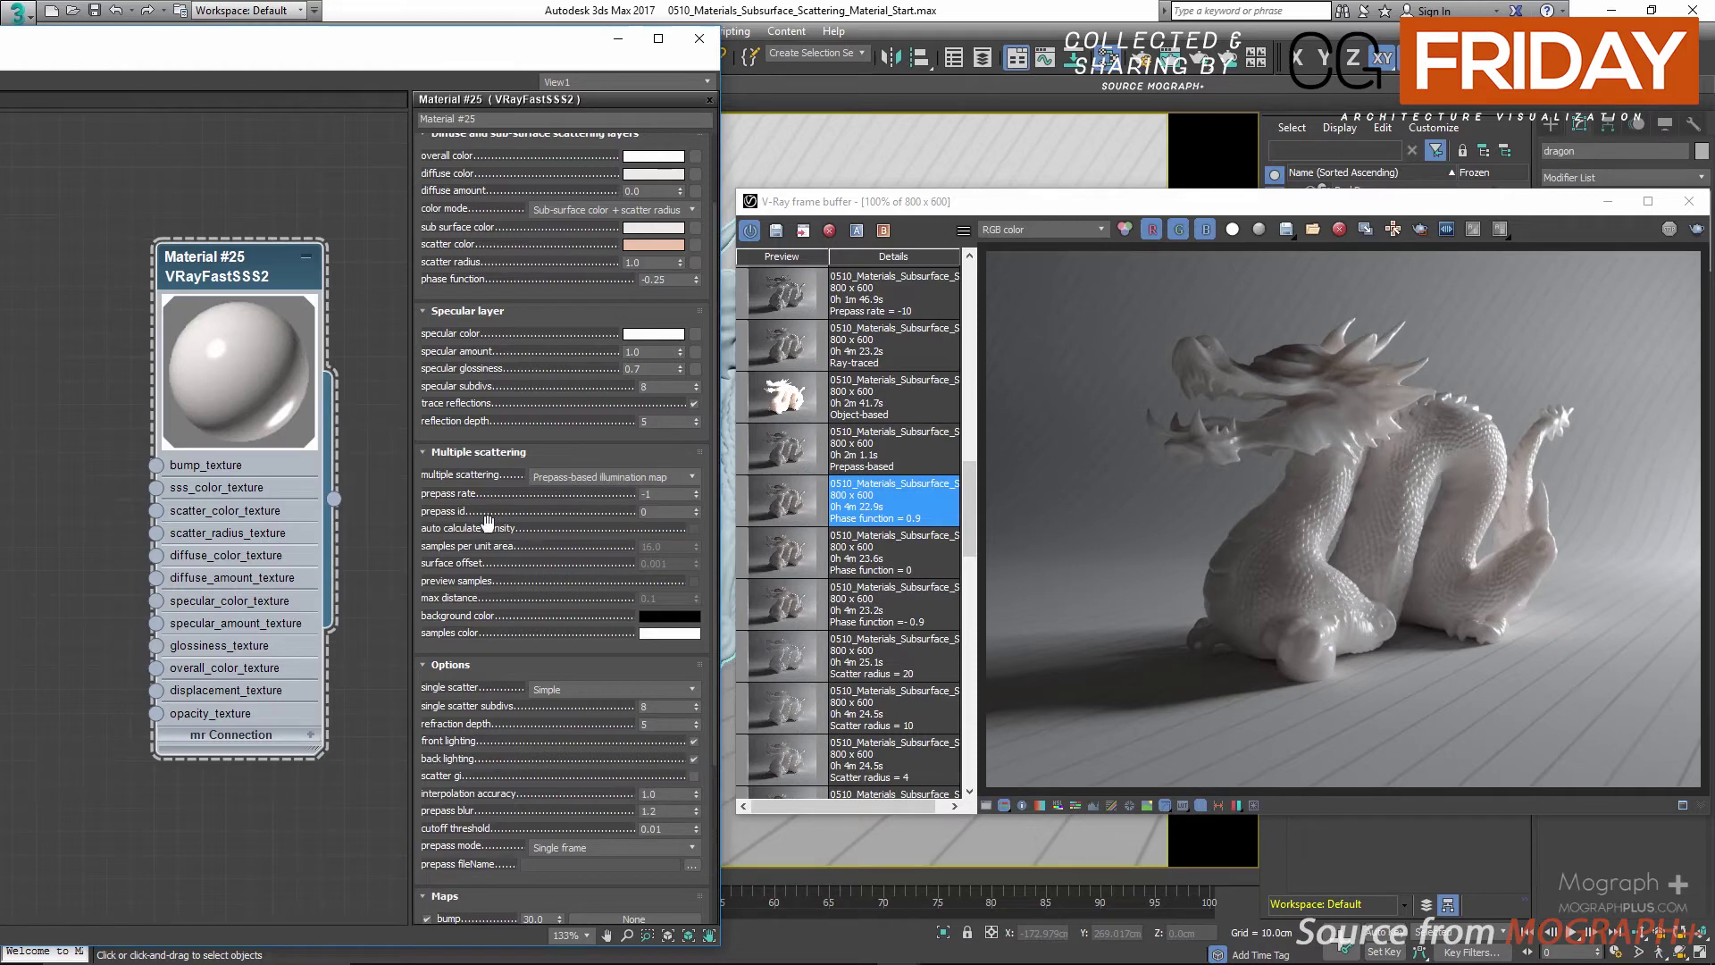
Set the material's multiple scattering mode to Object-based illumination map
left_click(582, 473)
left_click(577, 506)
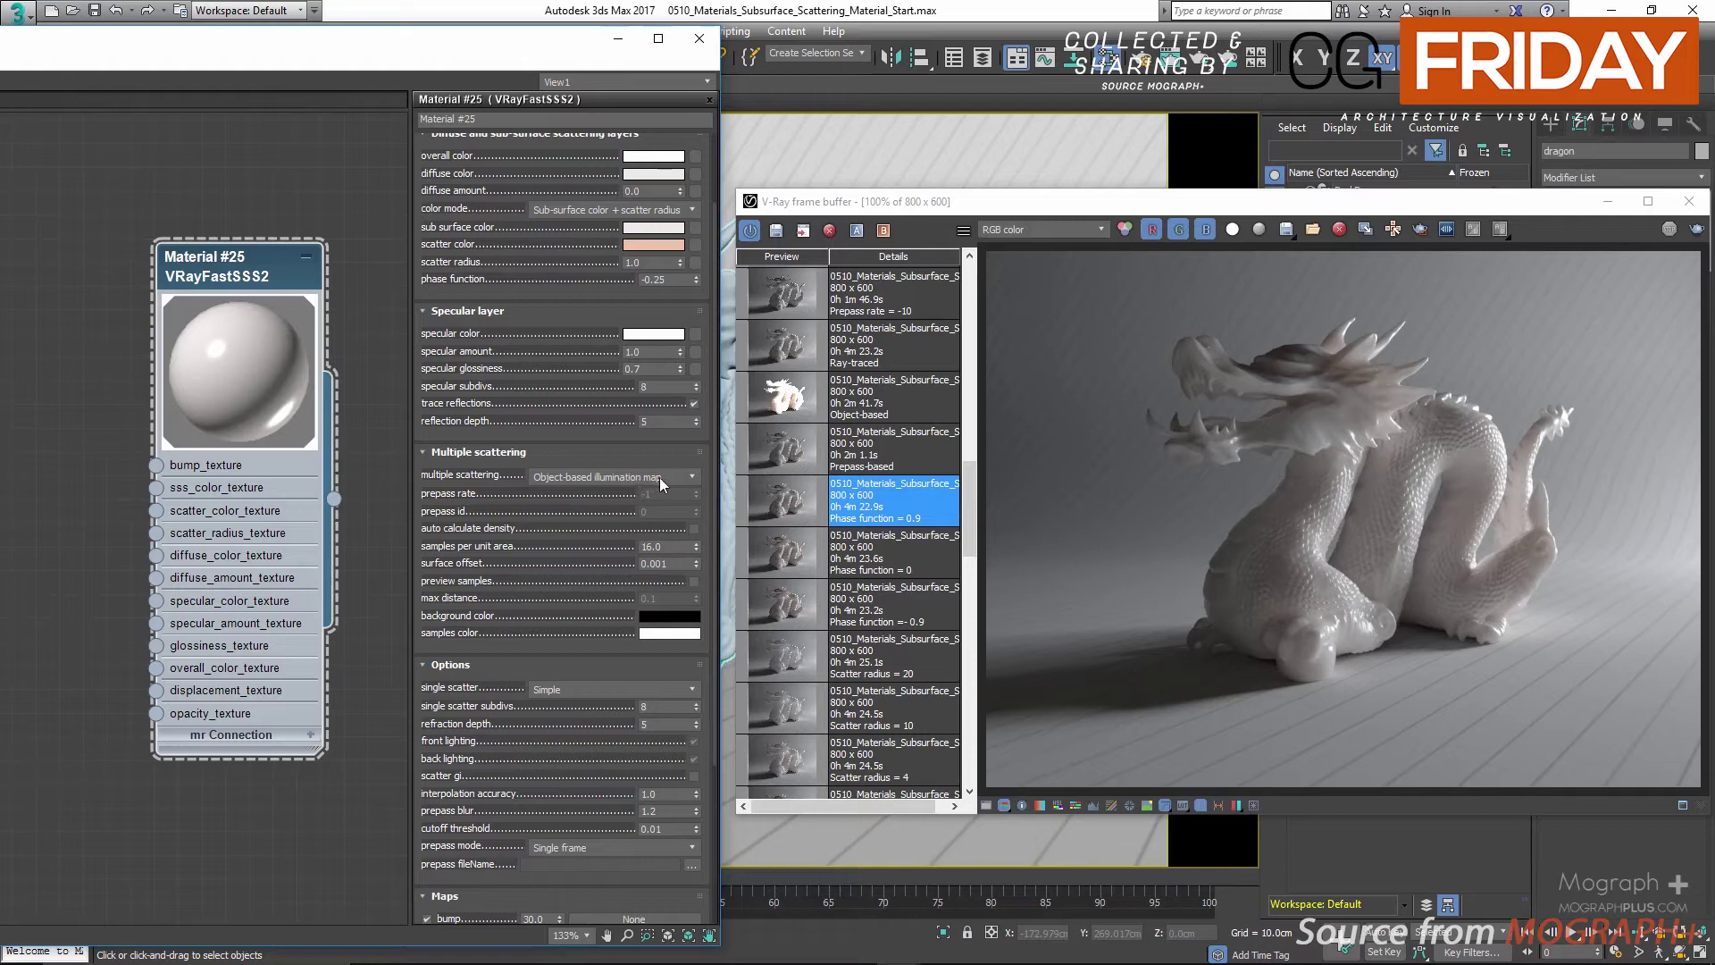
left_click(661, 477)
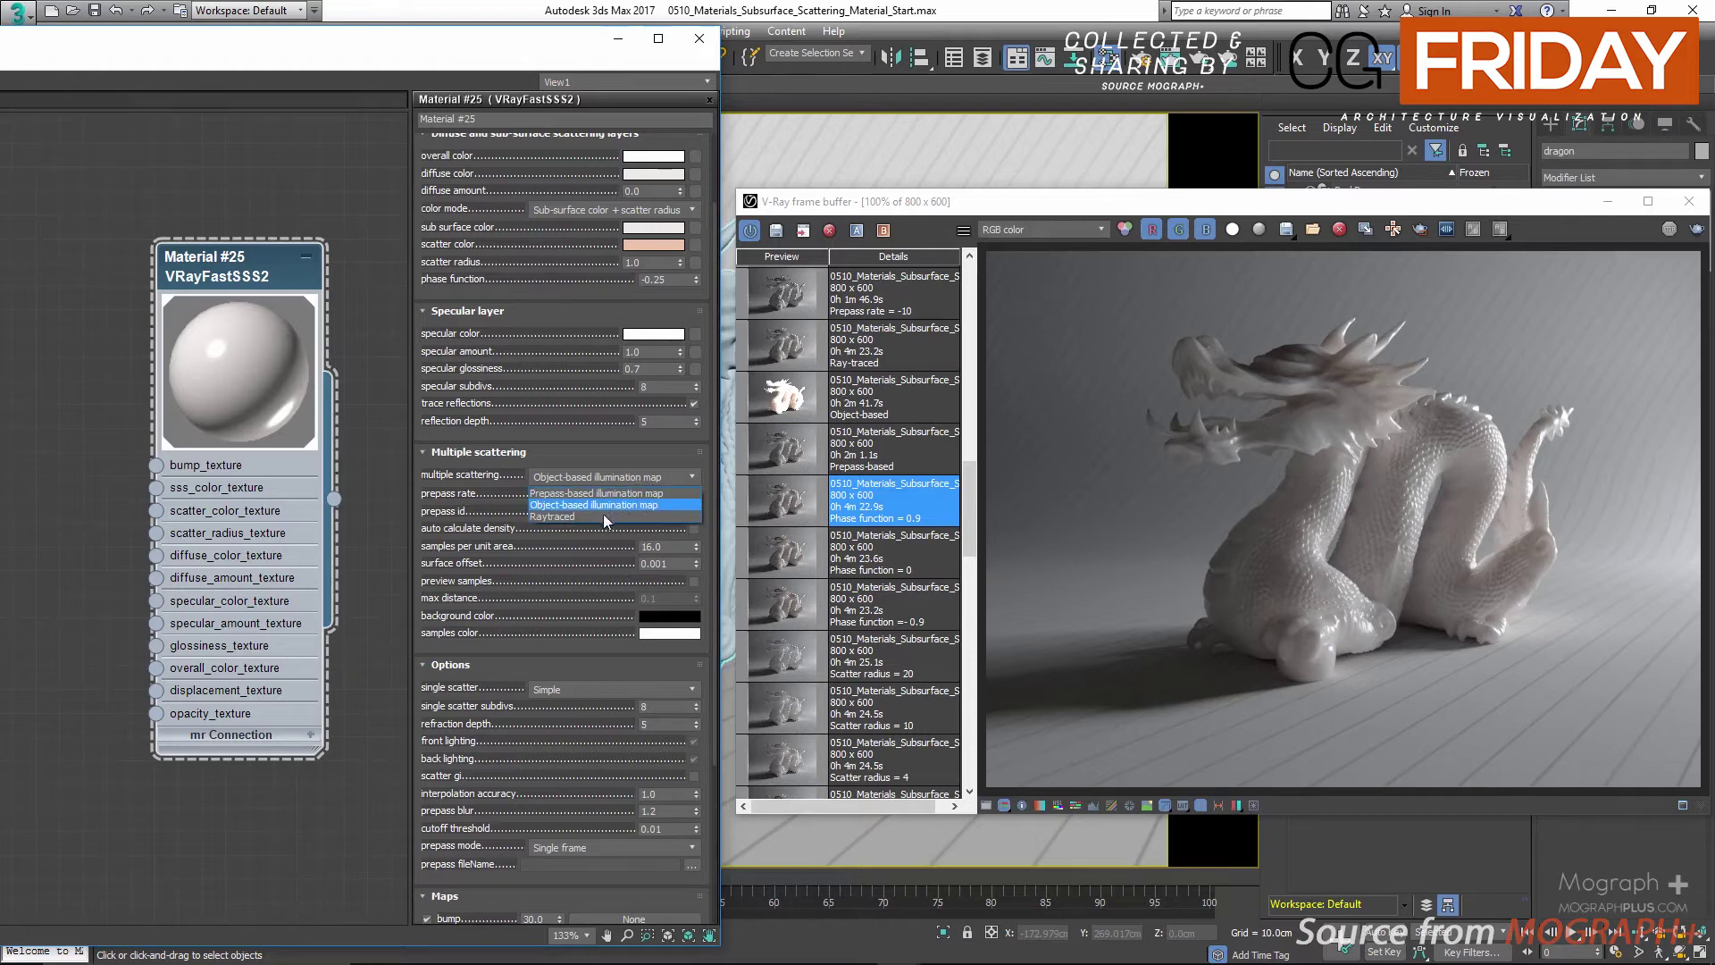
left_click(589, 505)
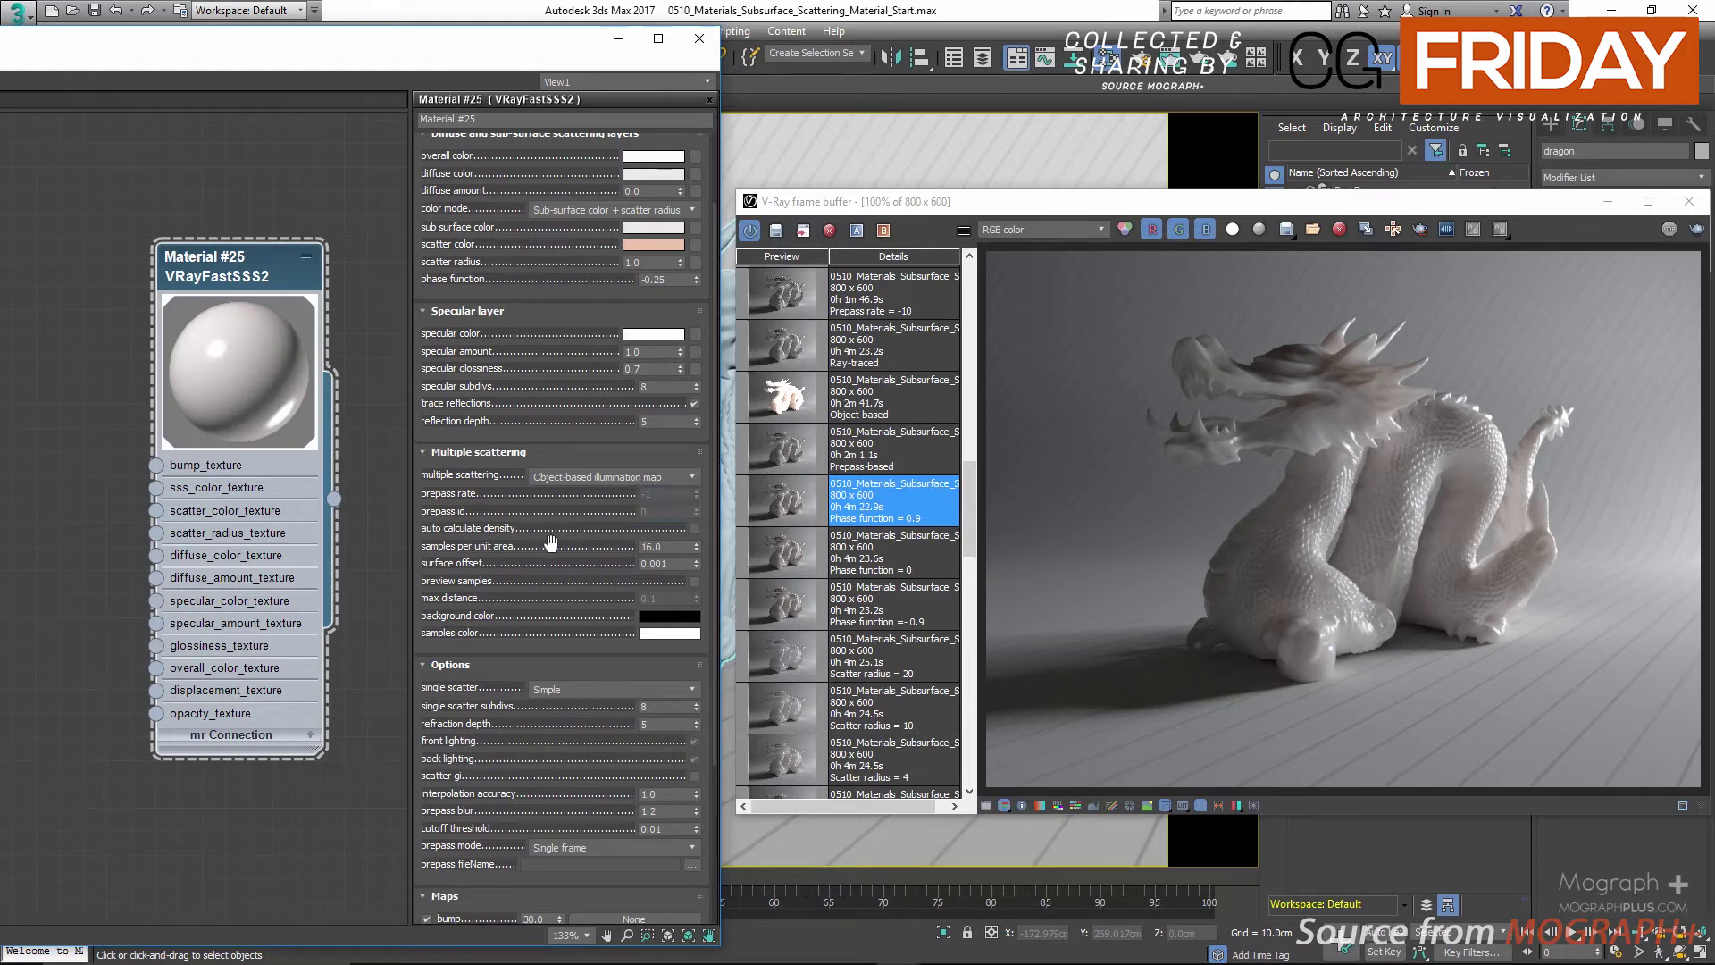
Set multiple scattering to Prepass-based illumination map and show the Prepass-based render from the frame buffer history
left_click(596, 474)
left_click(579, 495)
left_click(795, 464)
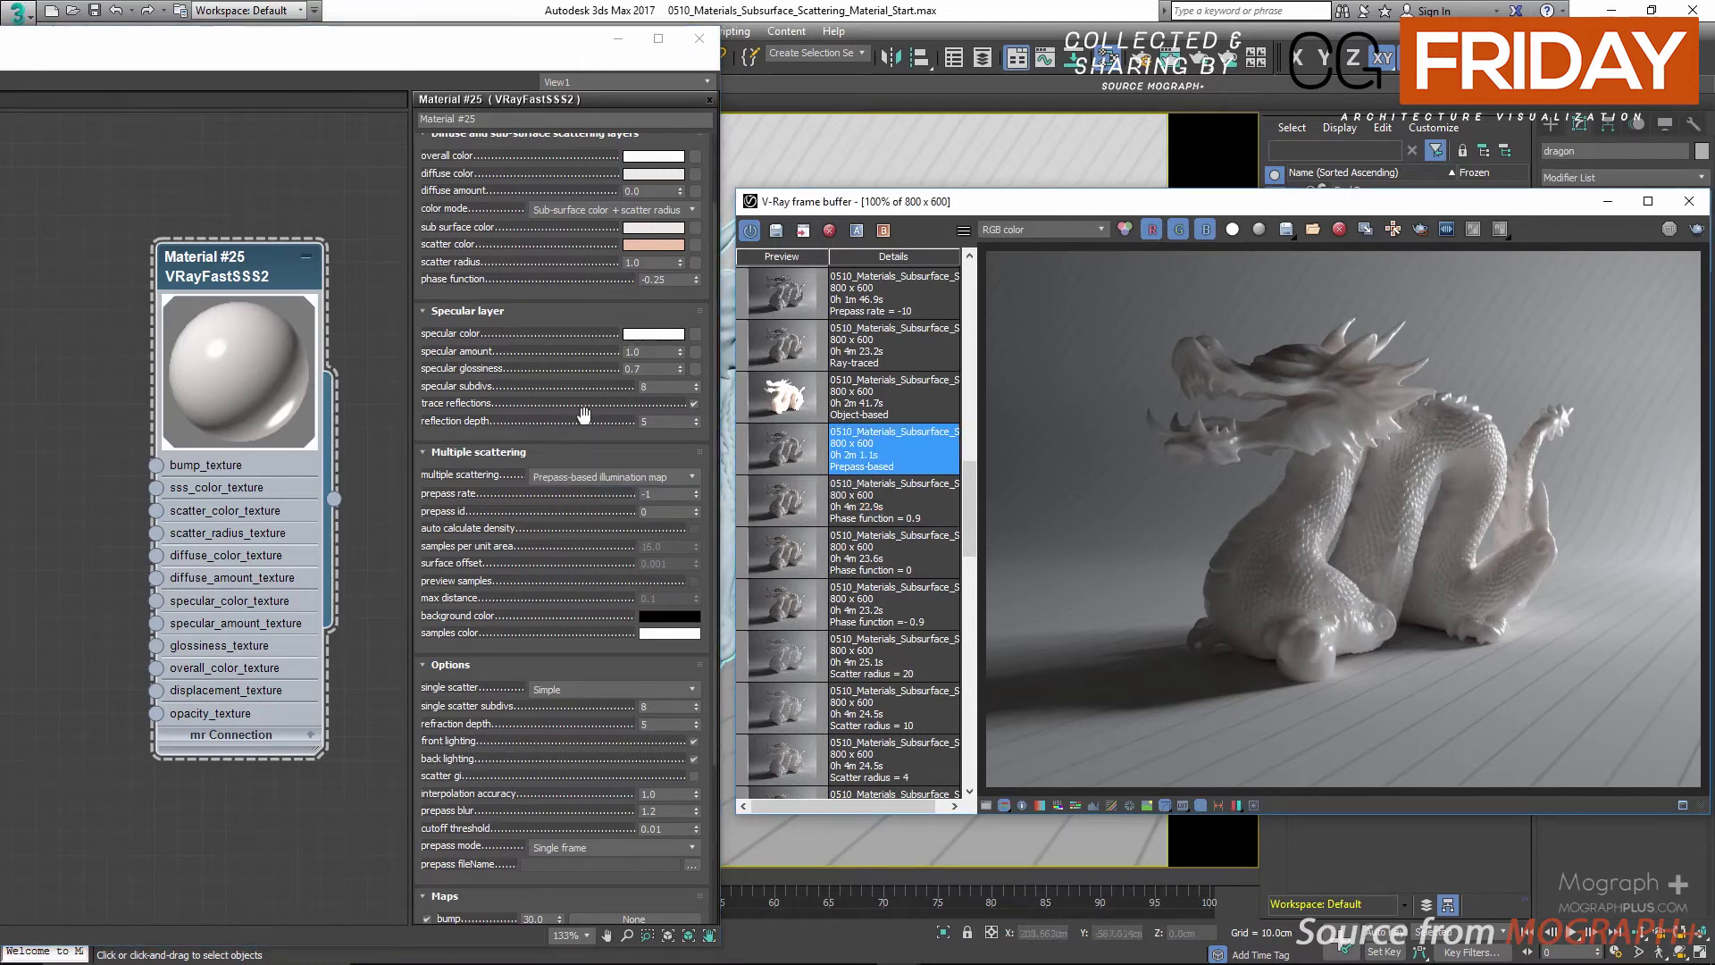
Switch multiple scattering to Object-based illumination map and load the Object-based render from the history
left_click(604, 476)
left_click(592, 486)
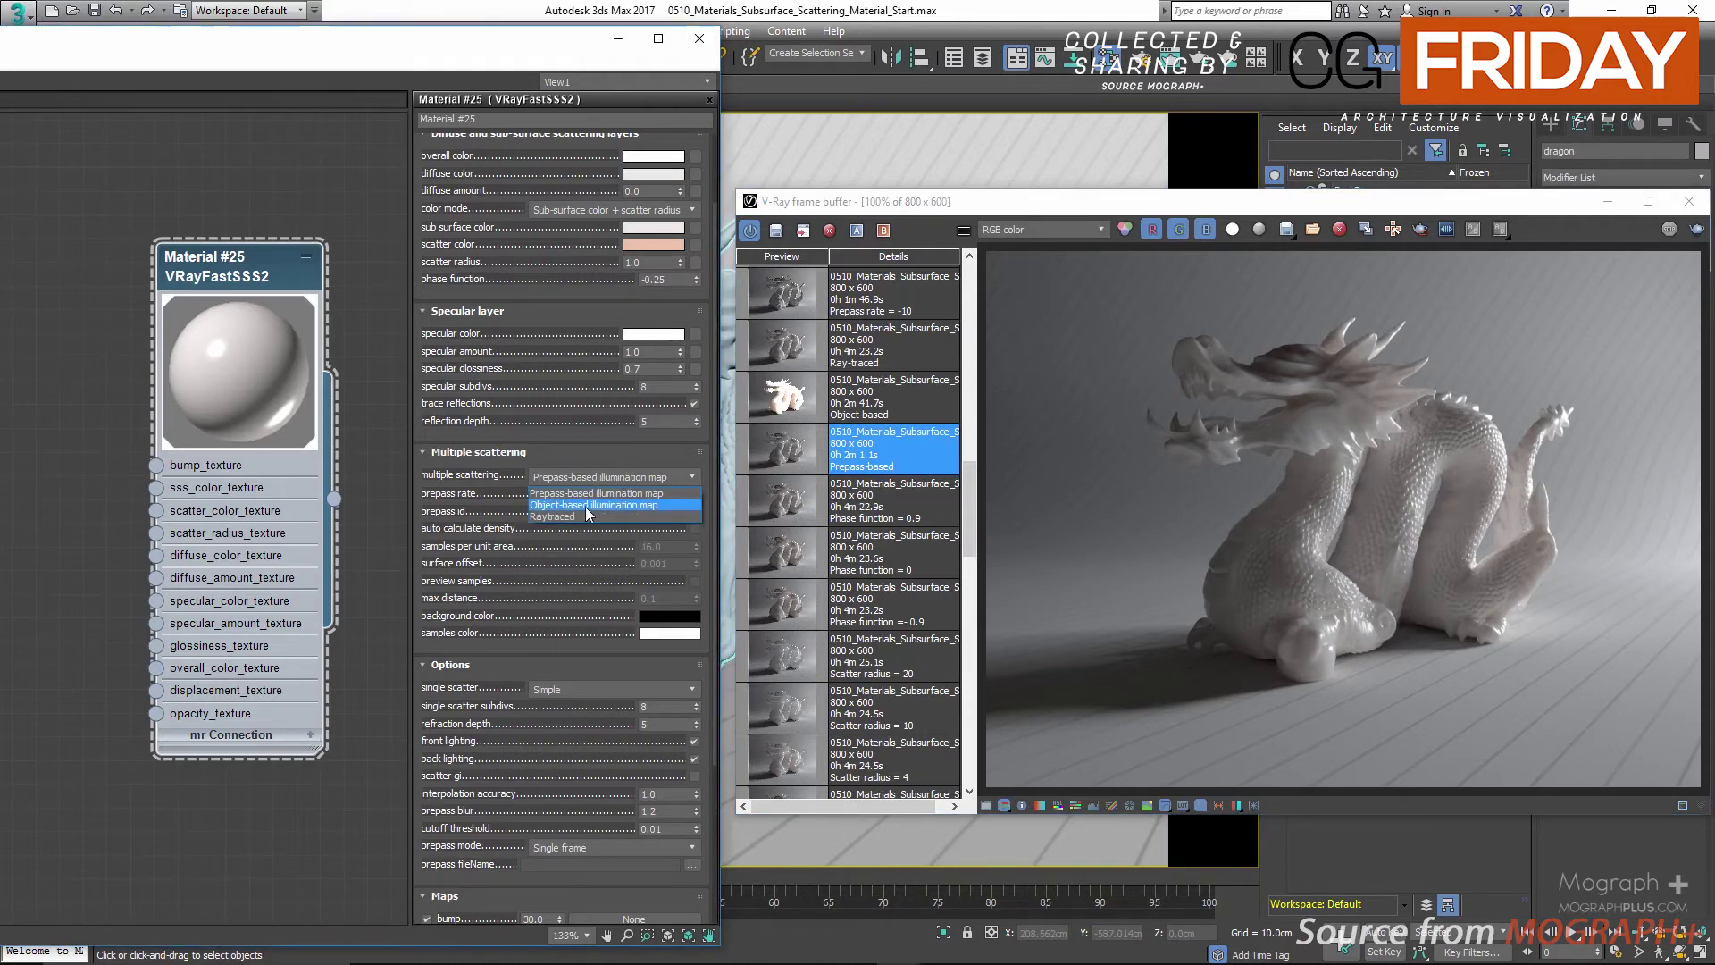
left_click(806, 393)
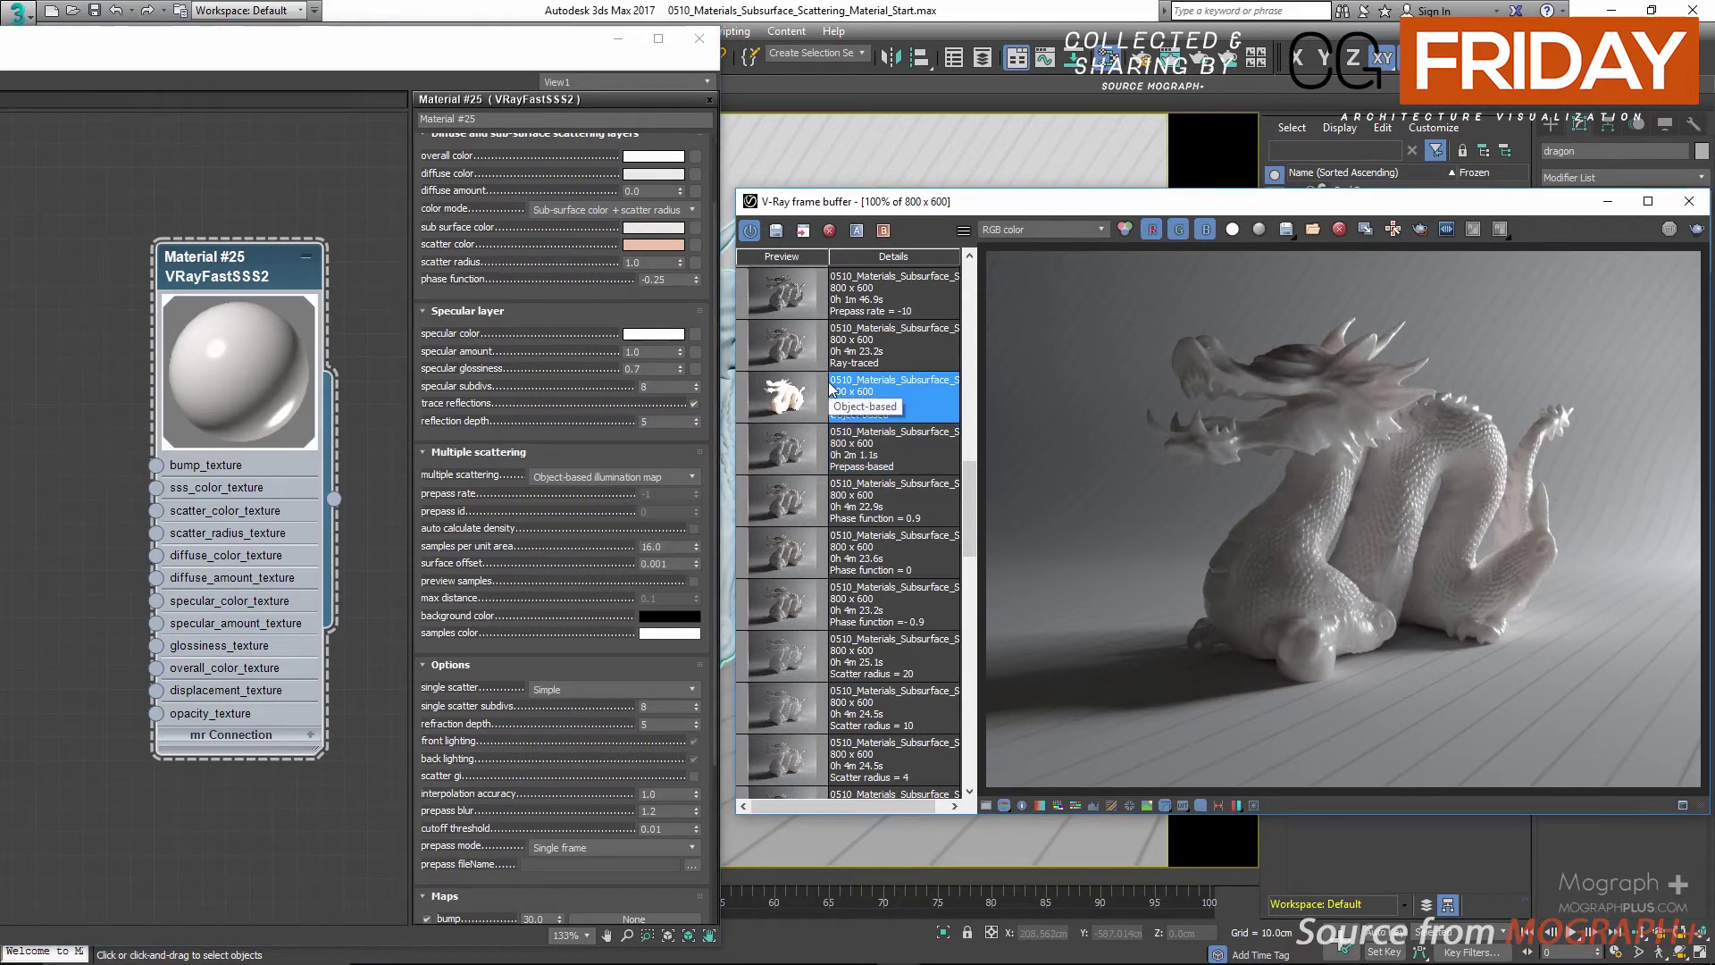
double_click(764, 400)
Change multiple scattering to Raytraced and load the Ray-traced render from the history
left_click(563, 477)
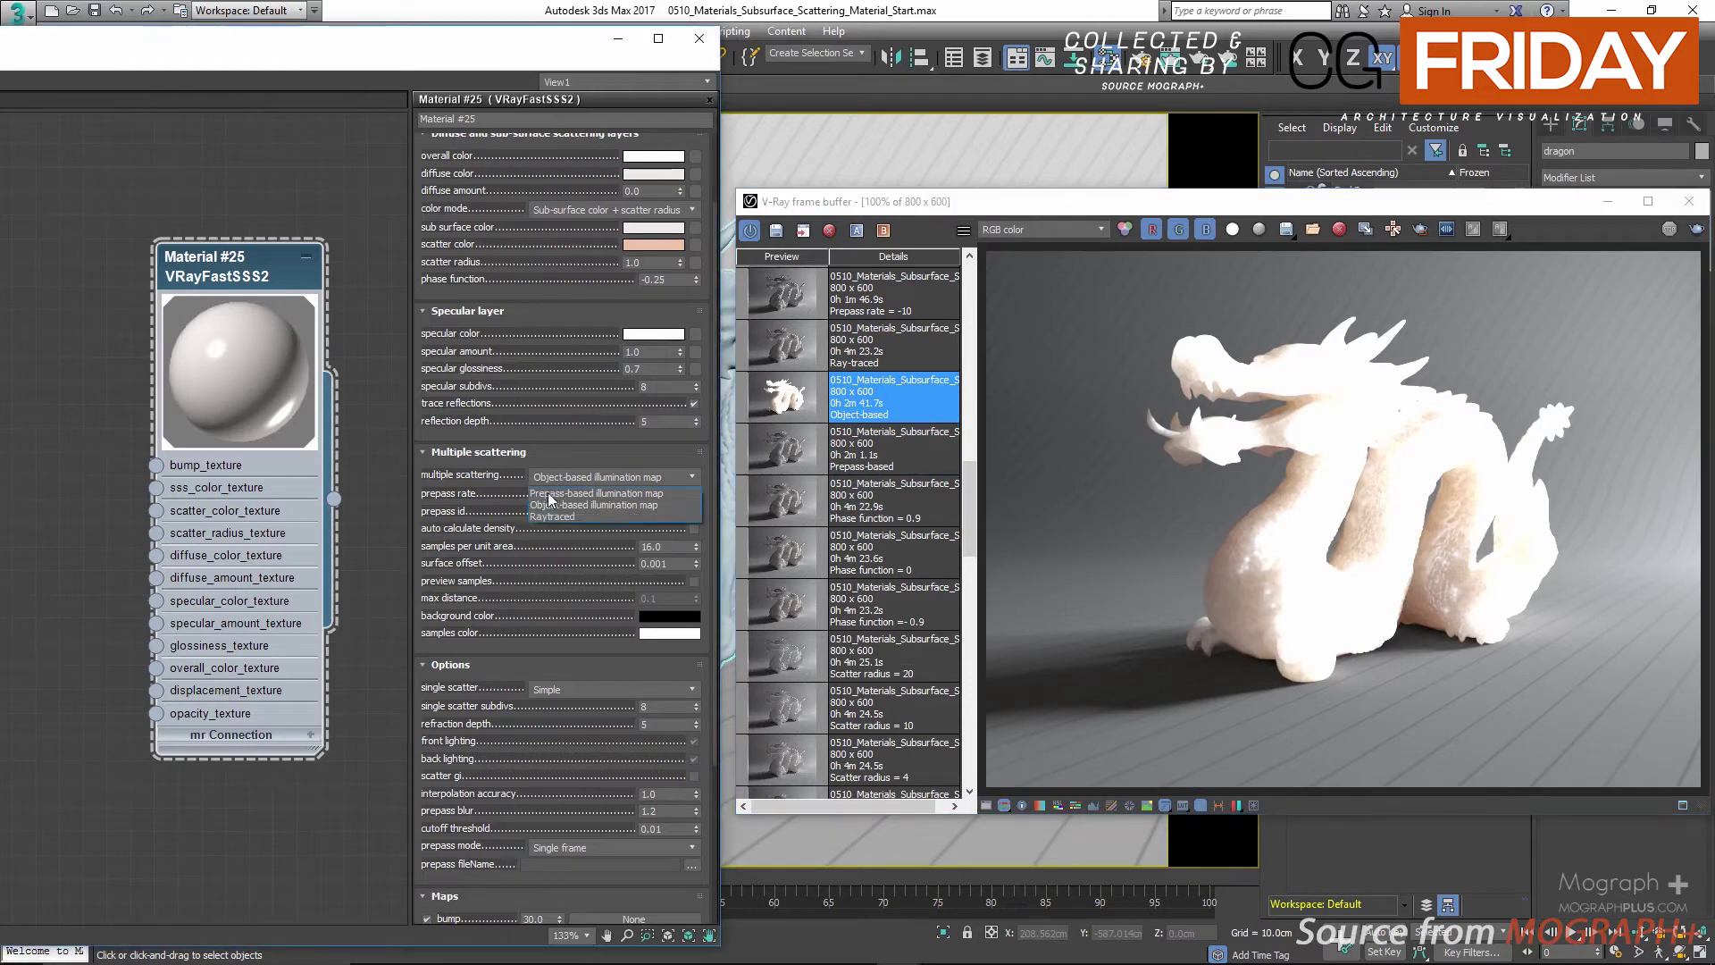
left_click(572, 518)
double_click(776, 354)
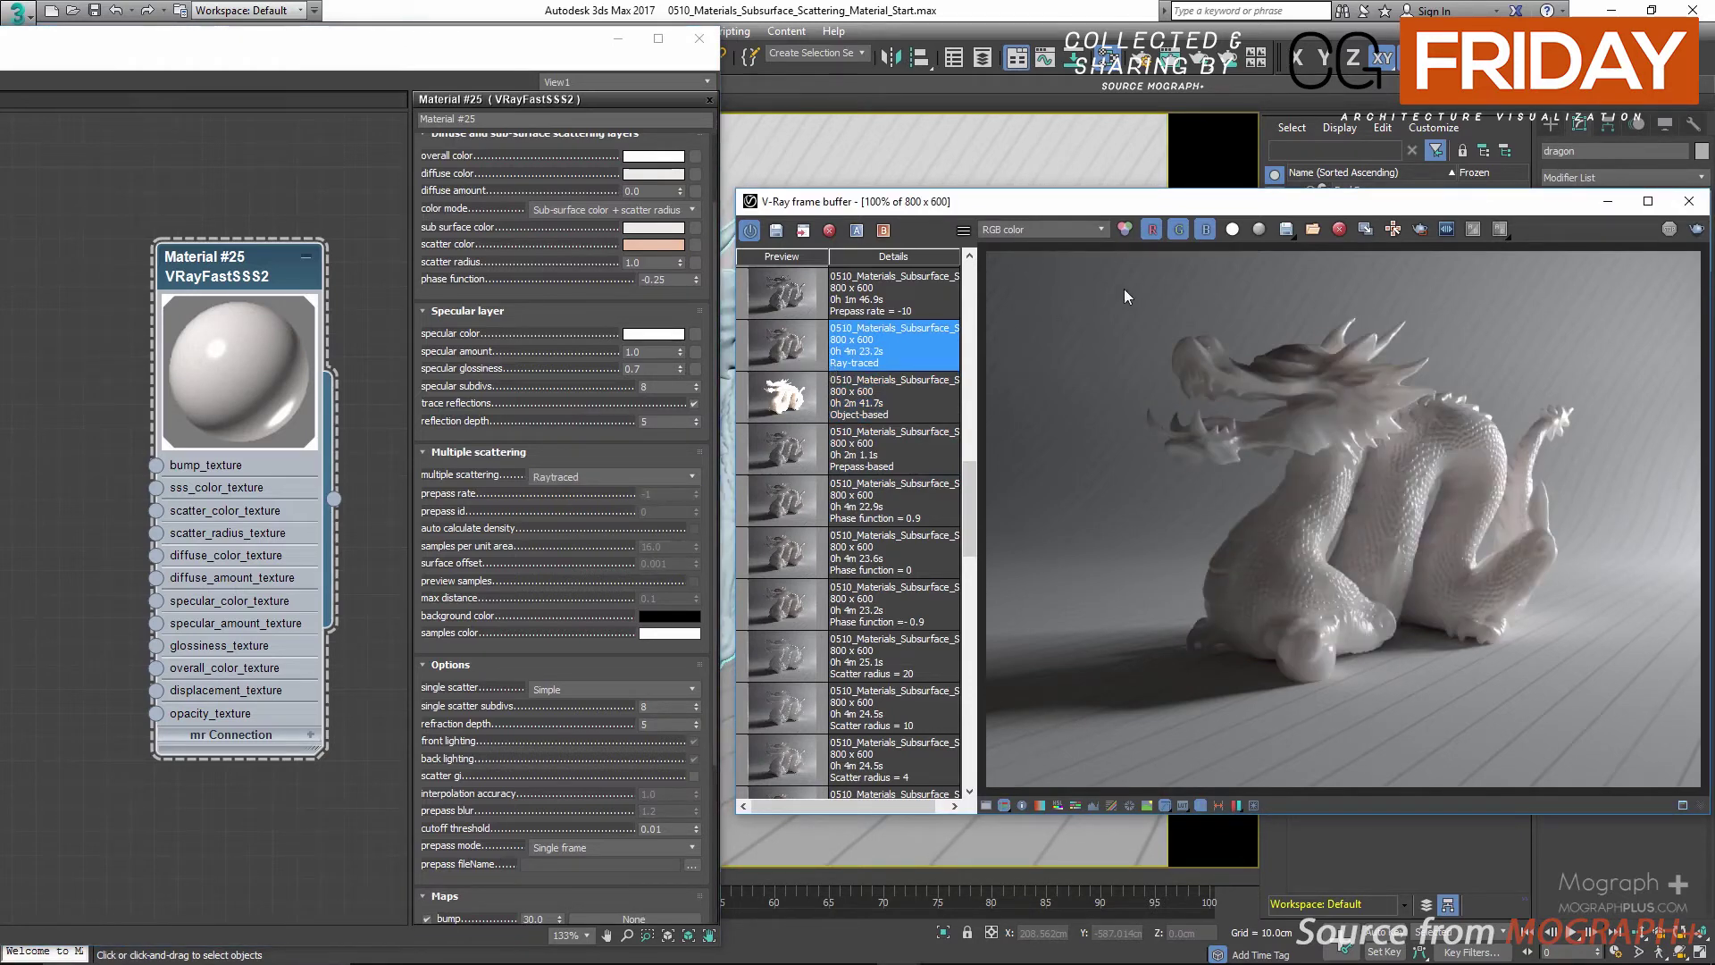
Compare the Ray-traced and Prepass-based renders in close-up around the dragon's head and spikes
scroll(1288, 393, "up", 1)
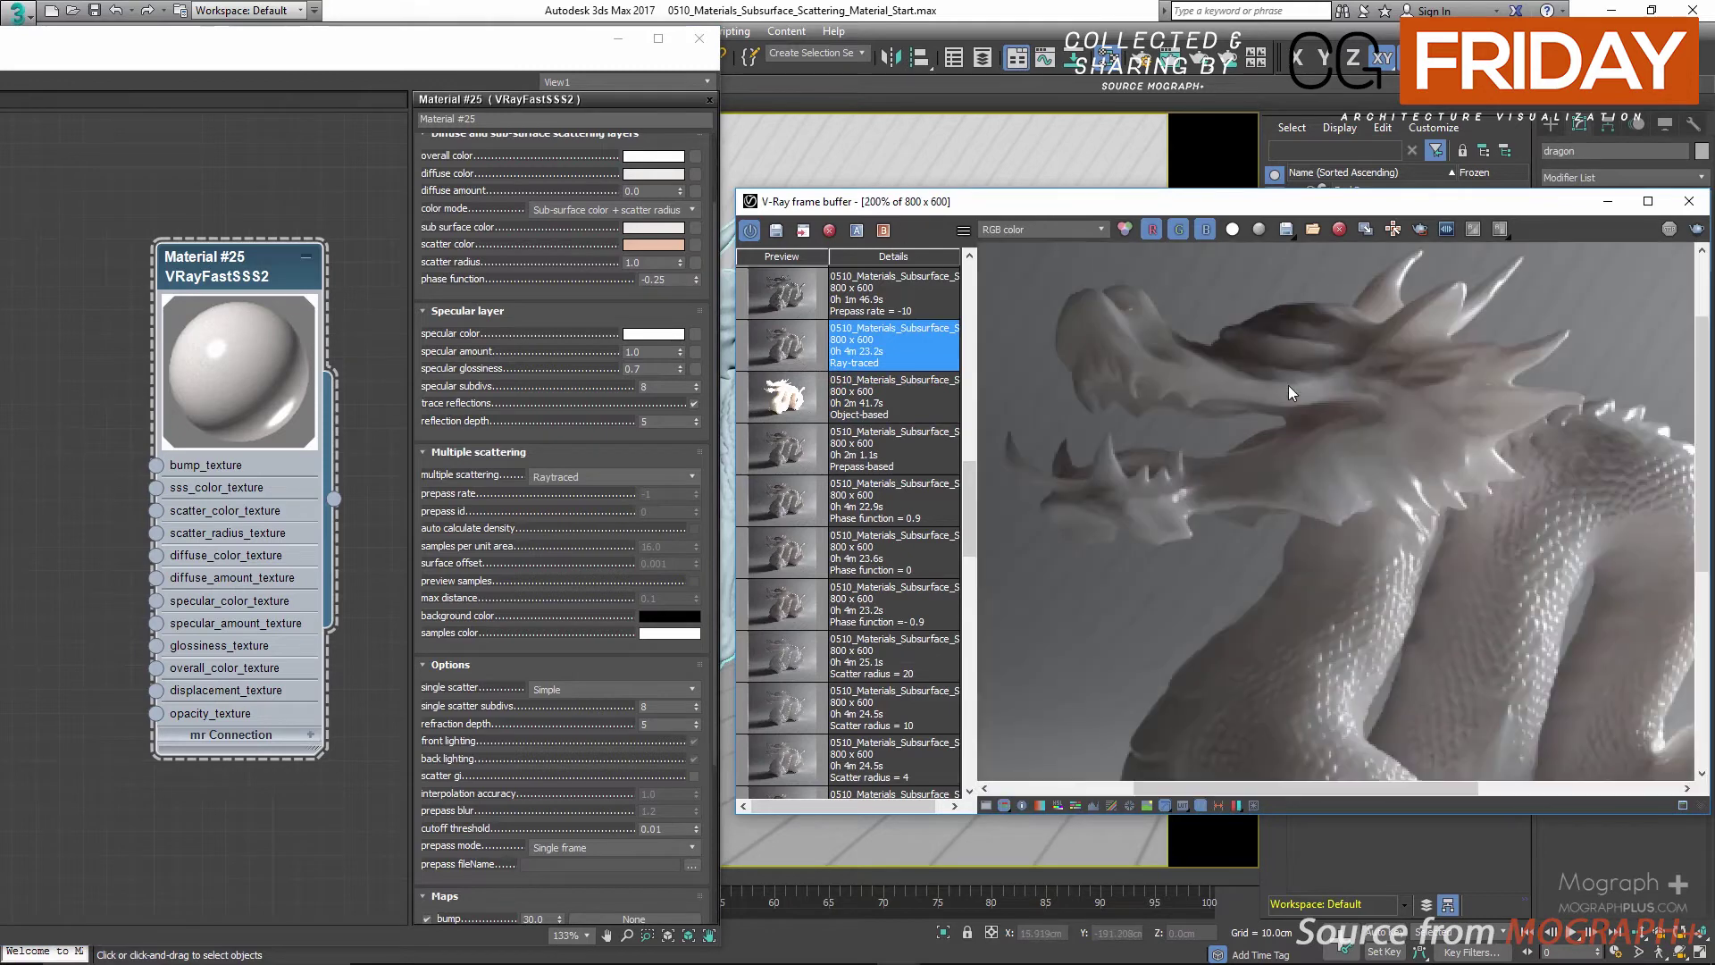
left_click(790, 460)
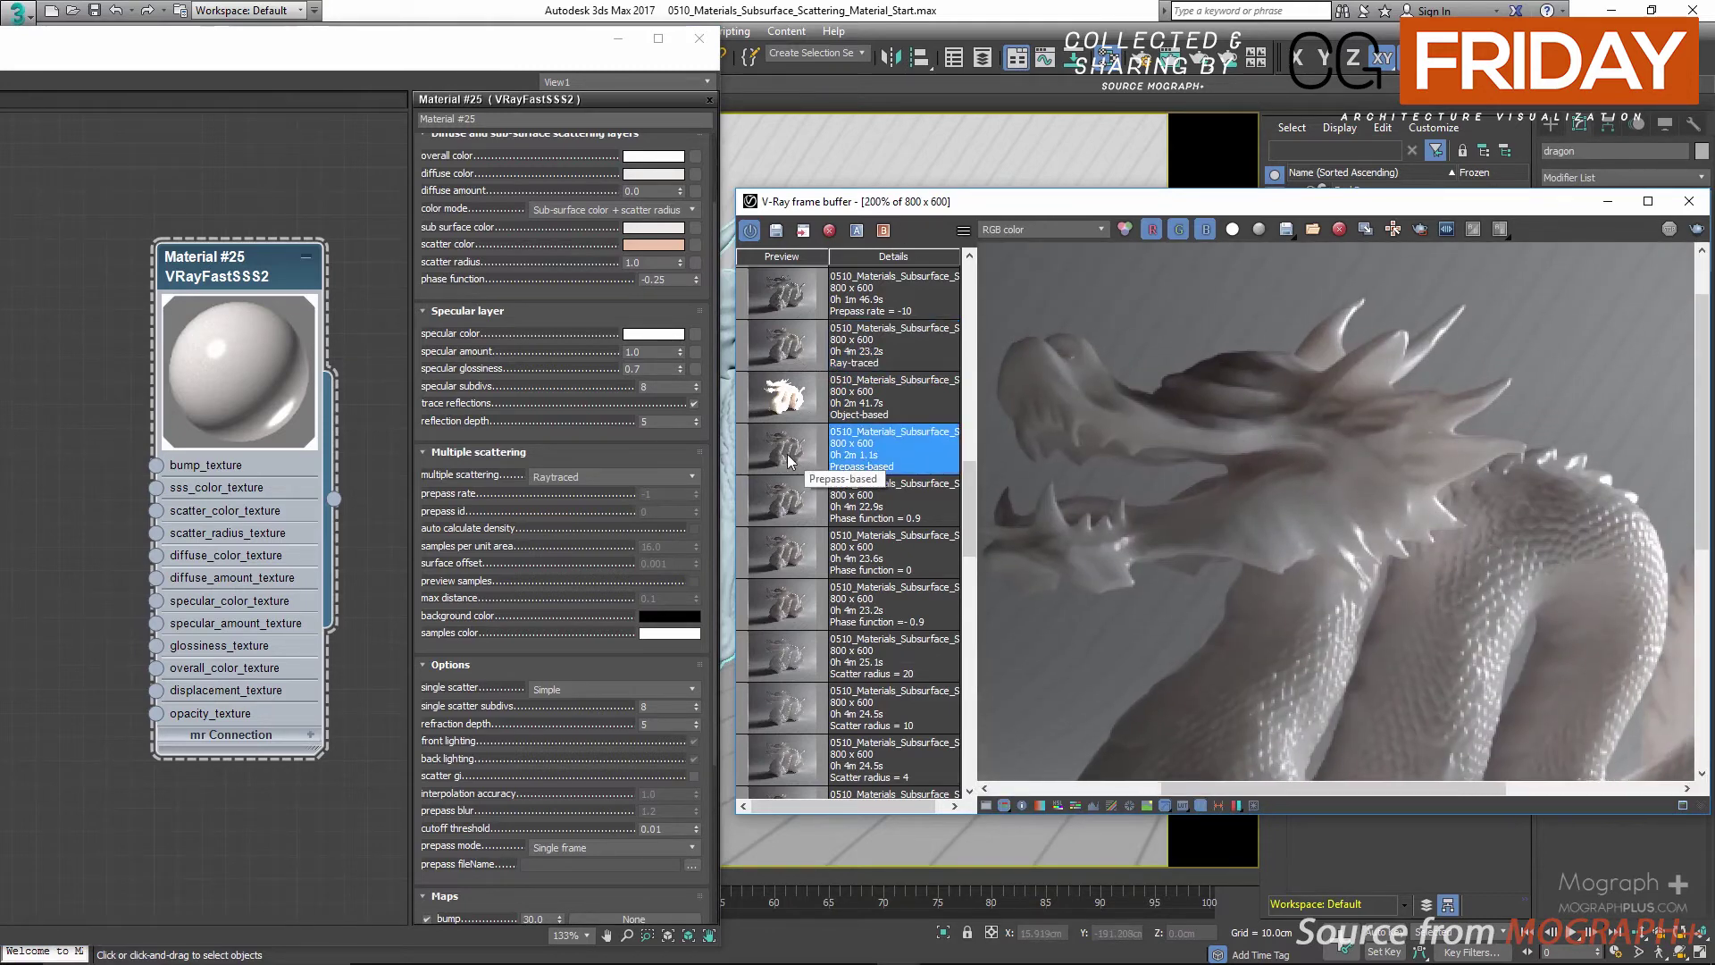
left_click(796, 345)
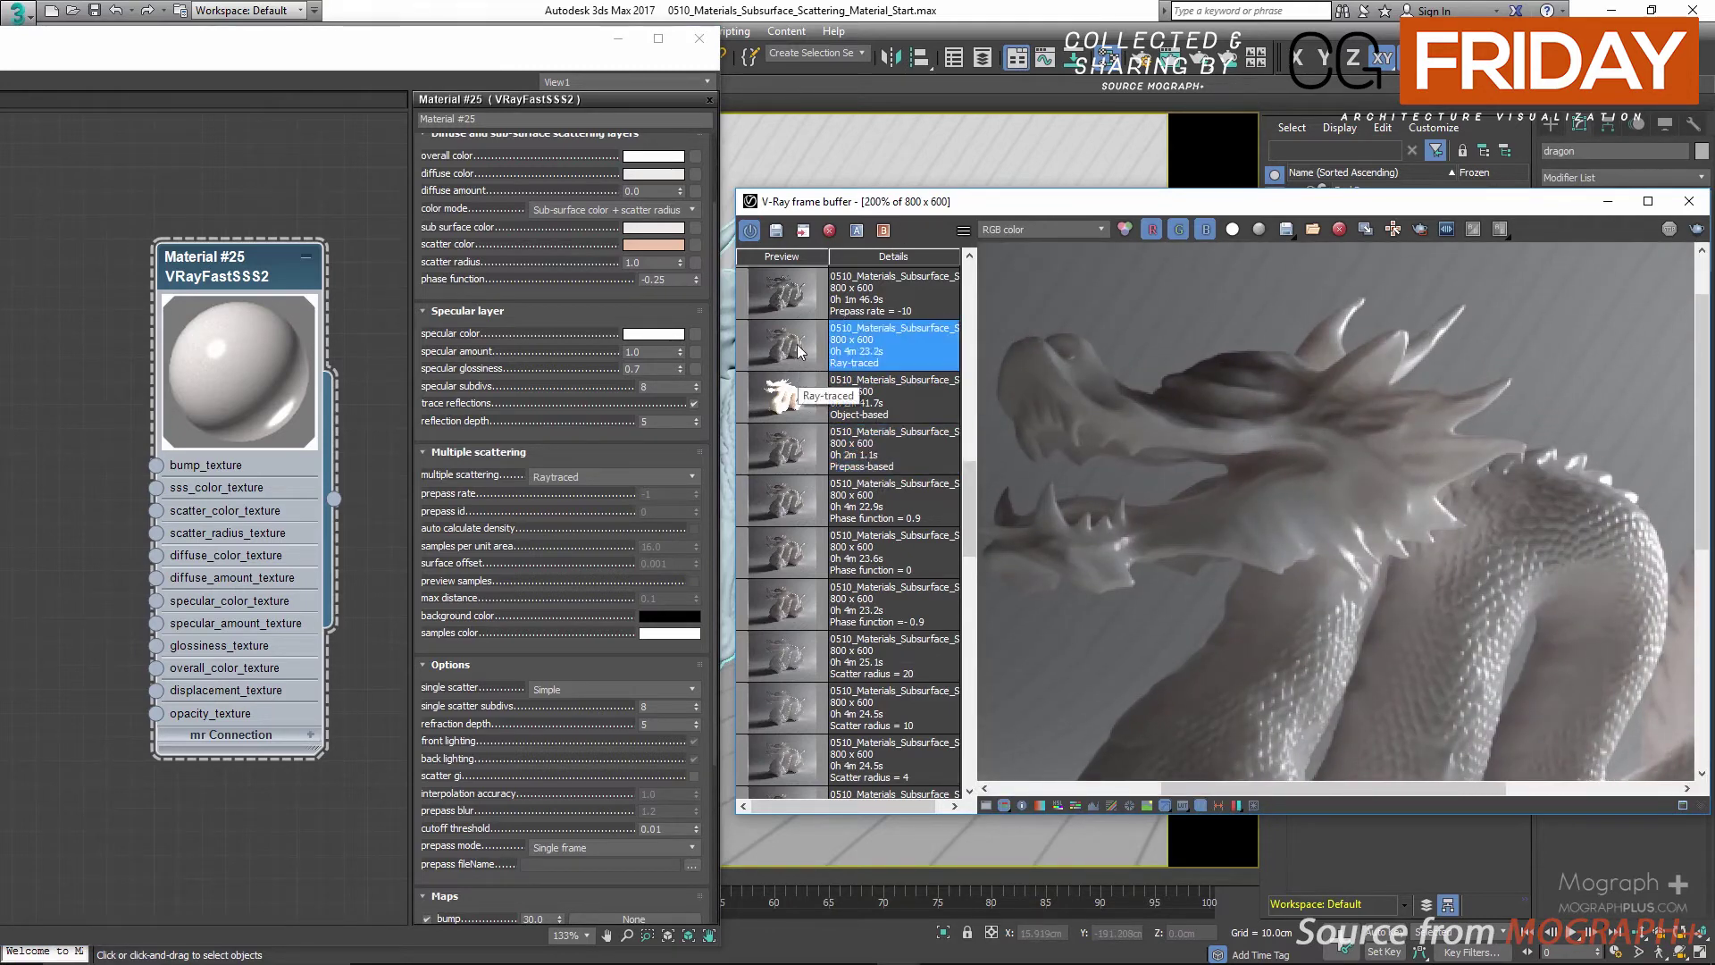
scroll(1315, 416, "up", 1)
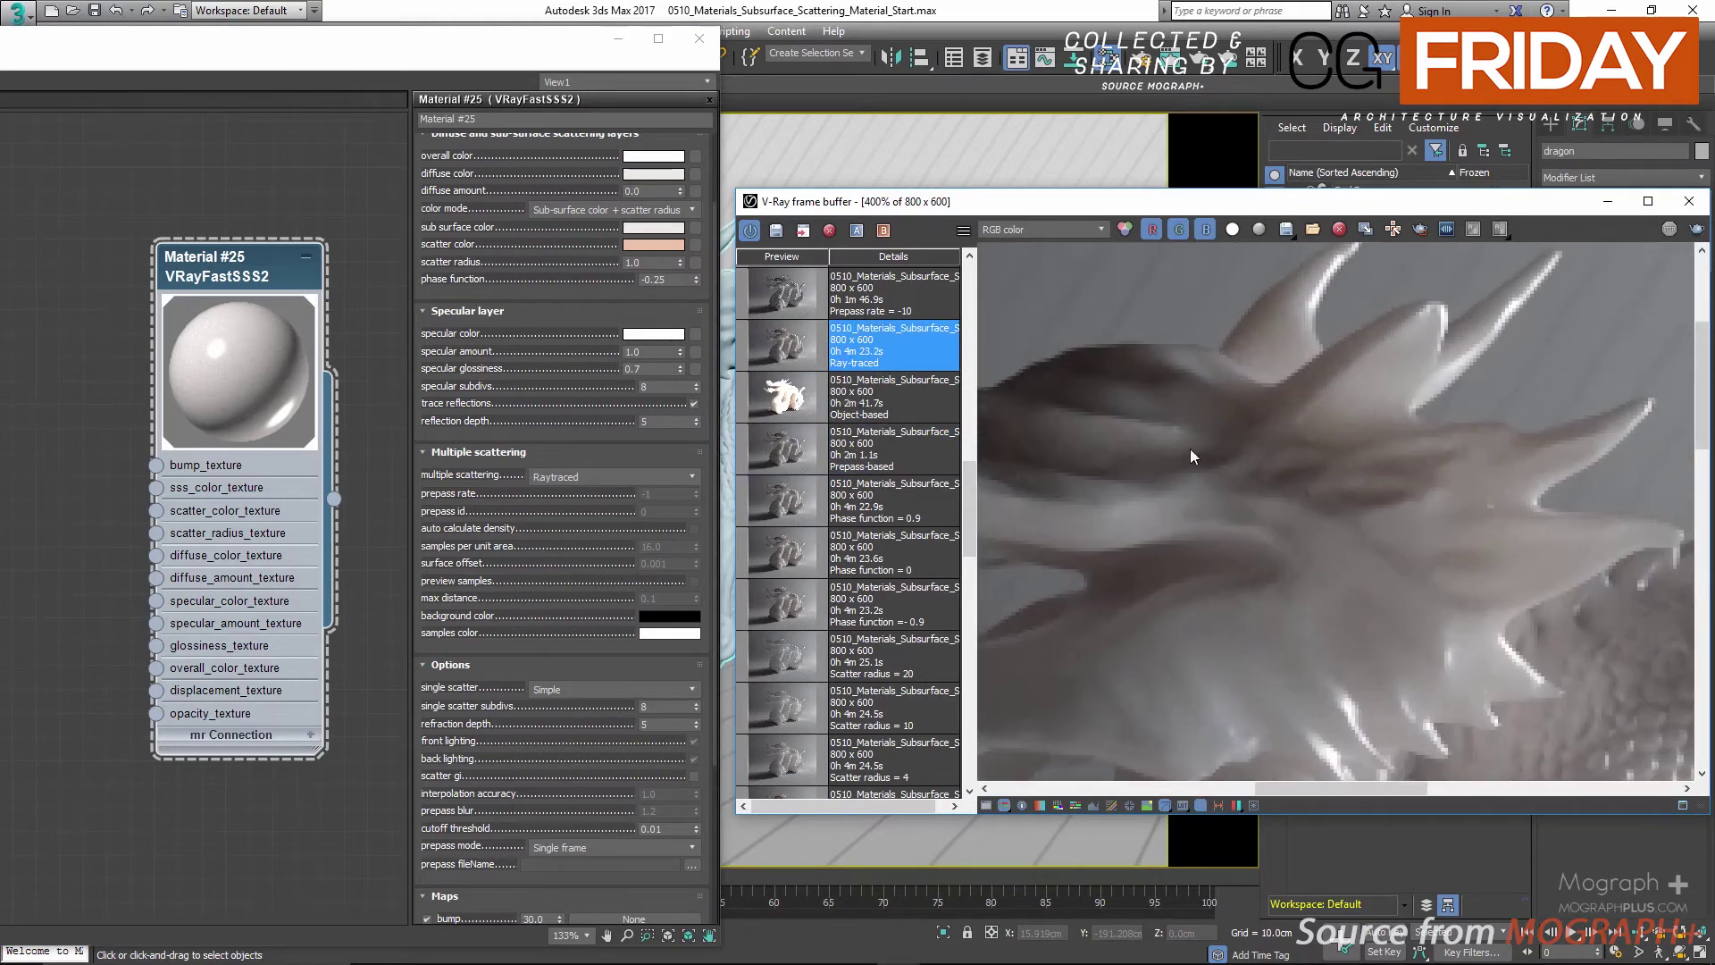
left_click(806, 451)
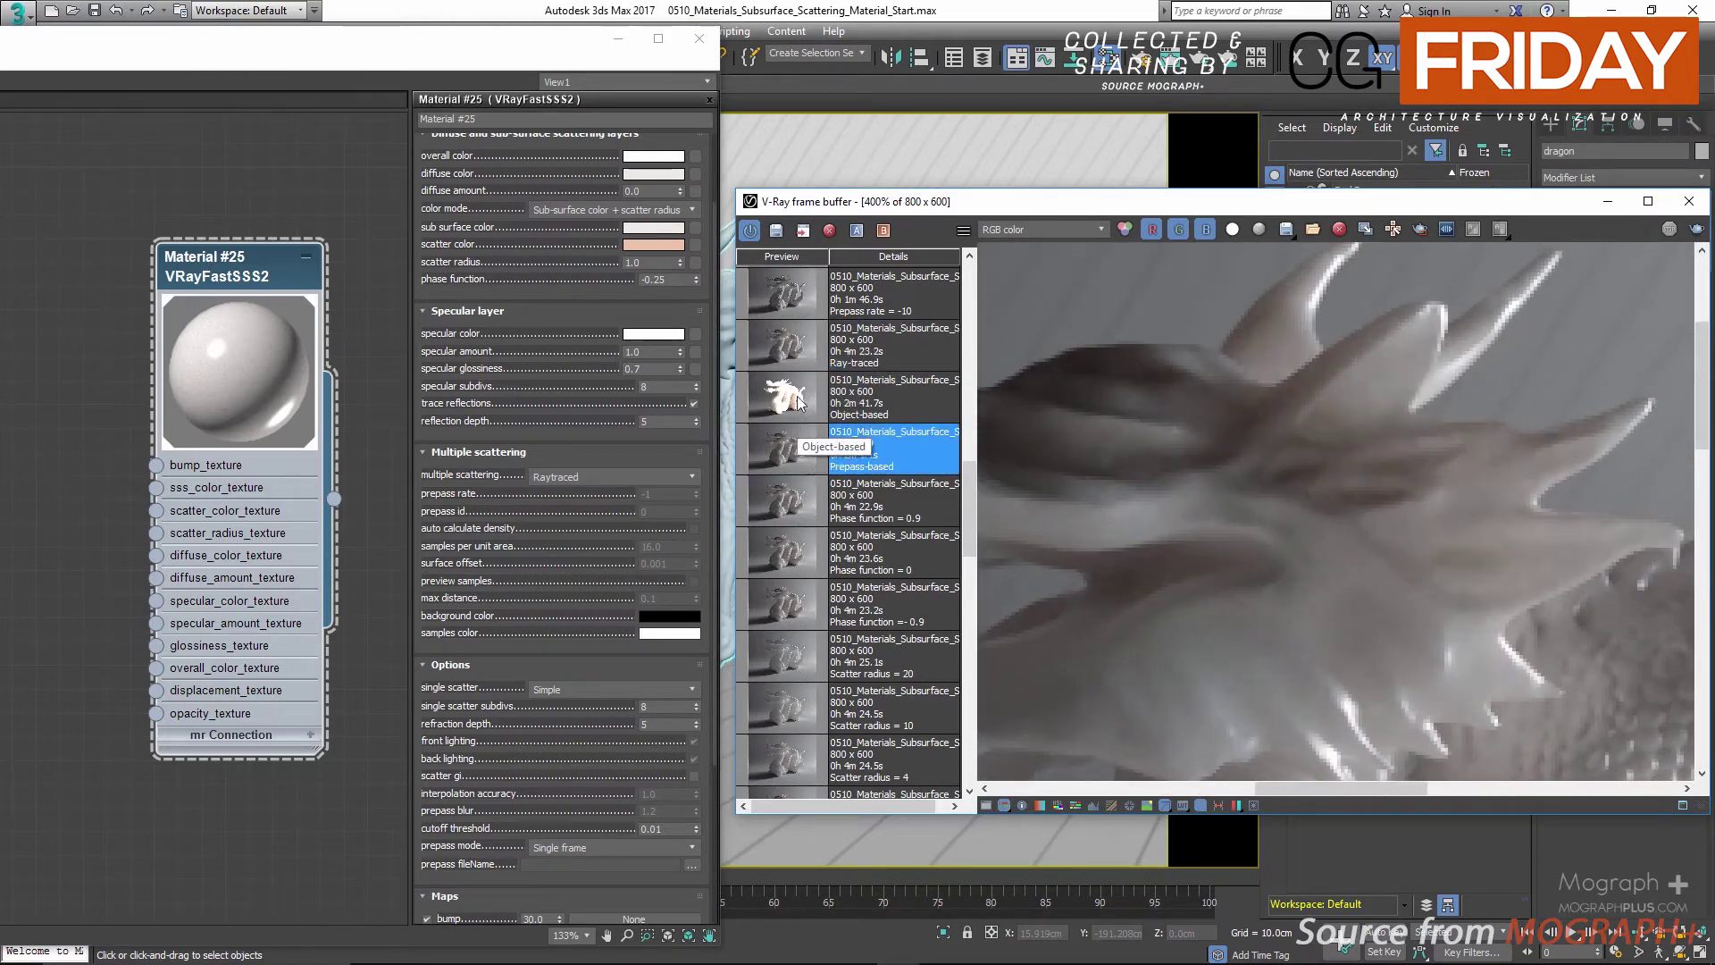
left_click(790, 347)
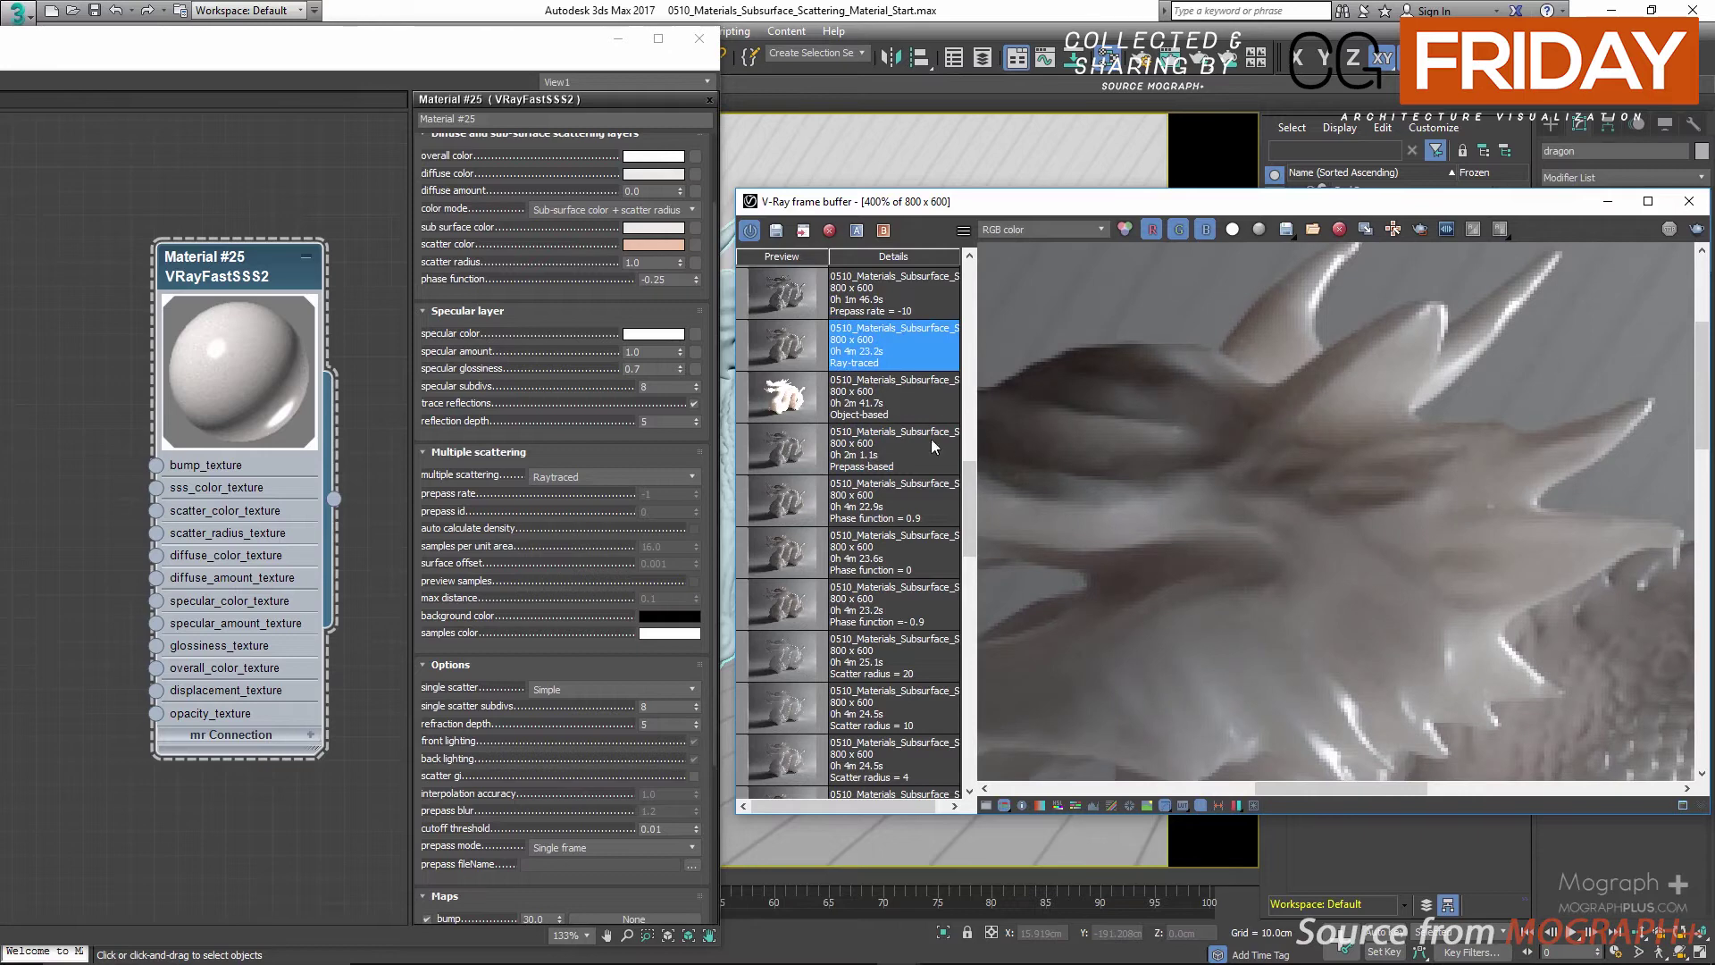
left_click(774, 451)
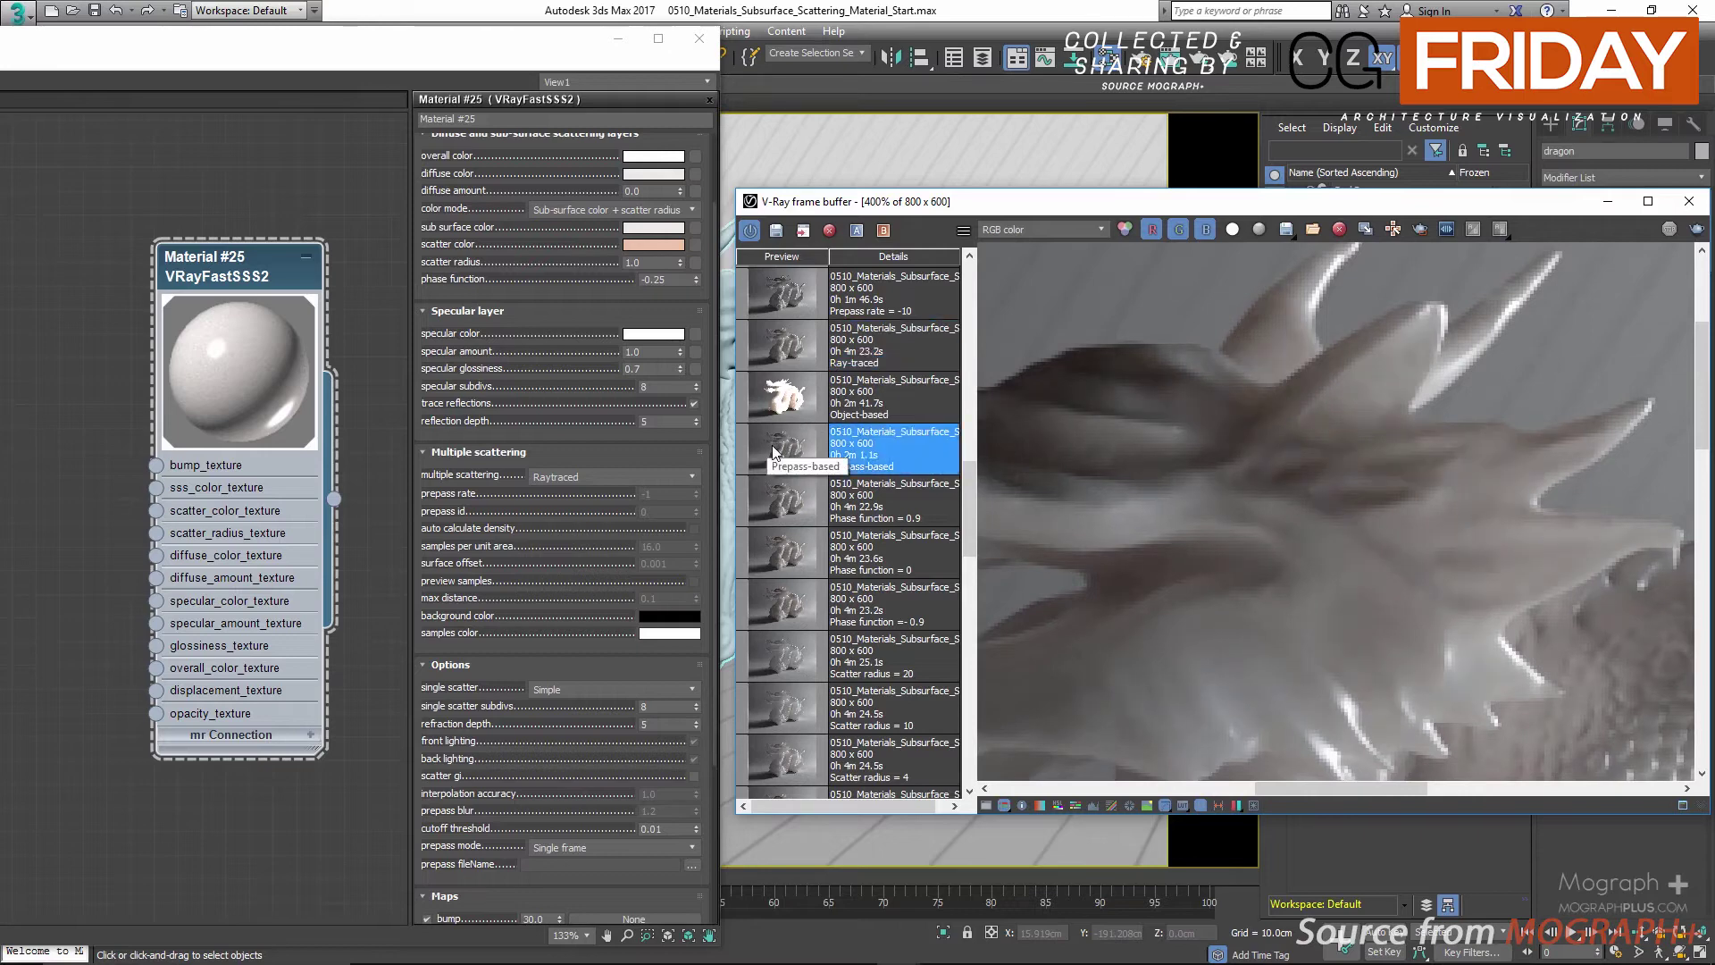
left_click(784, 348)
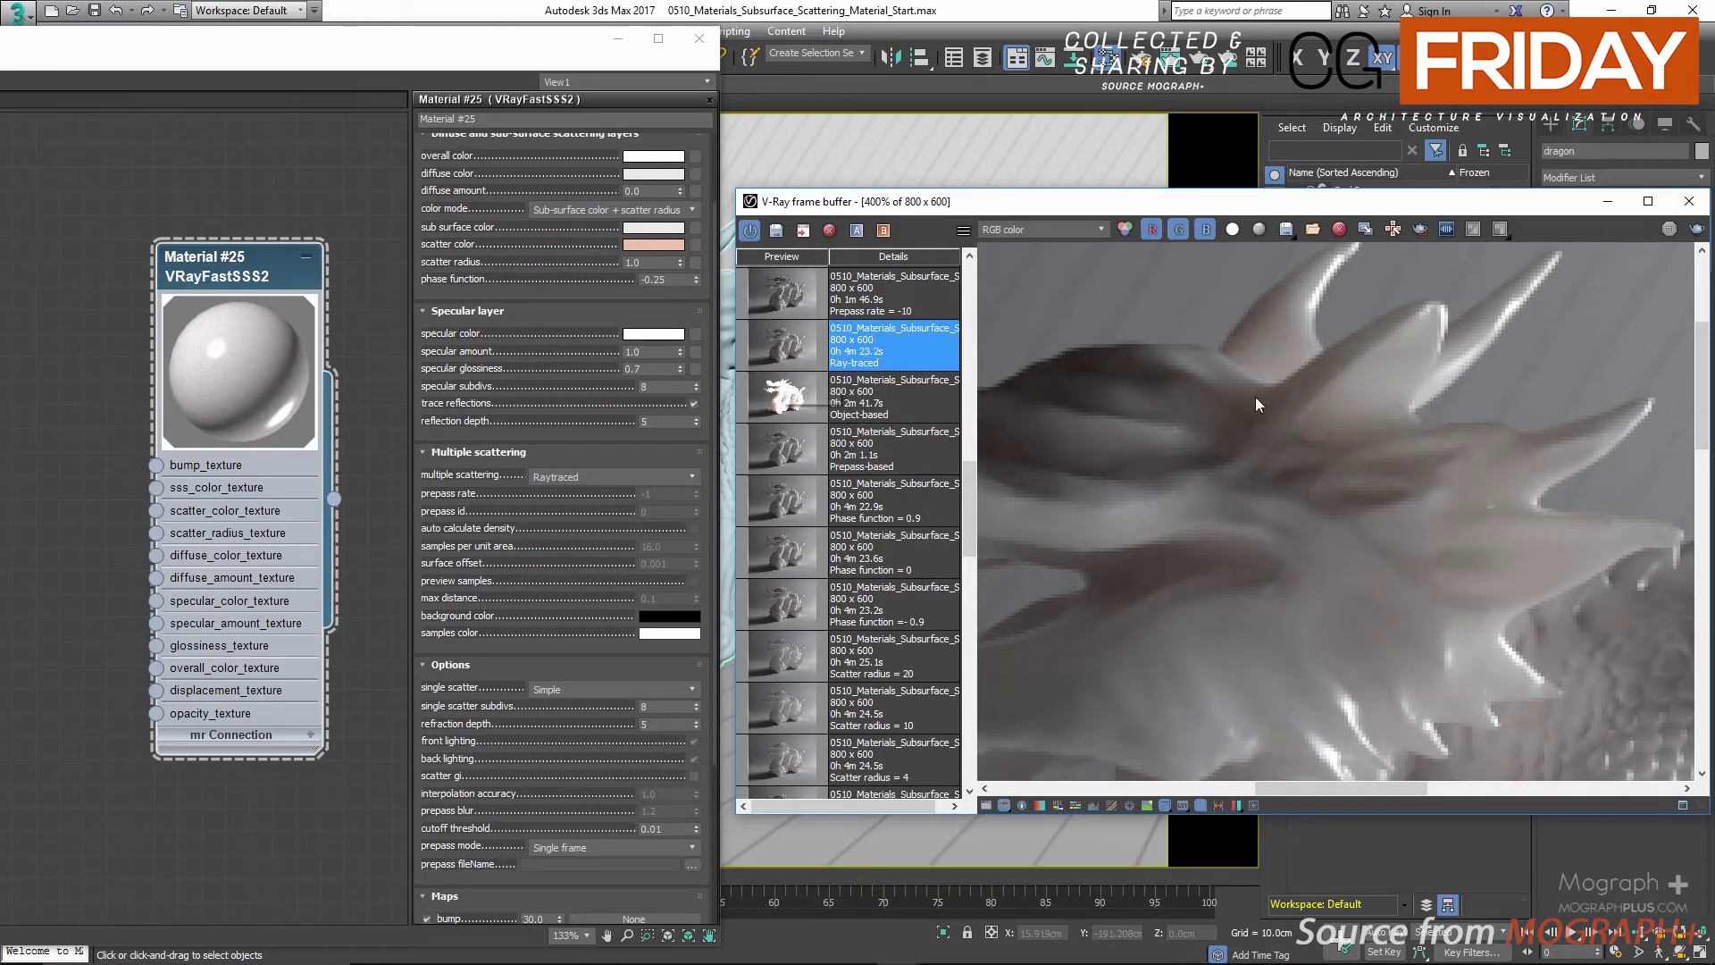
Alternate between the Prepass-based and Ray-traced renders to compare the dragon's jaw and neck, ending on the Prepass-based image
scroll(1256, 396, "down", 2)
scroll(1202, 411, "up", 1)
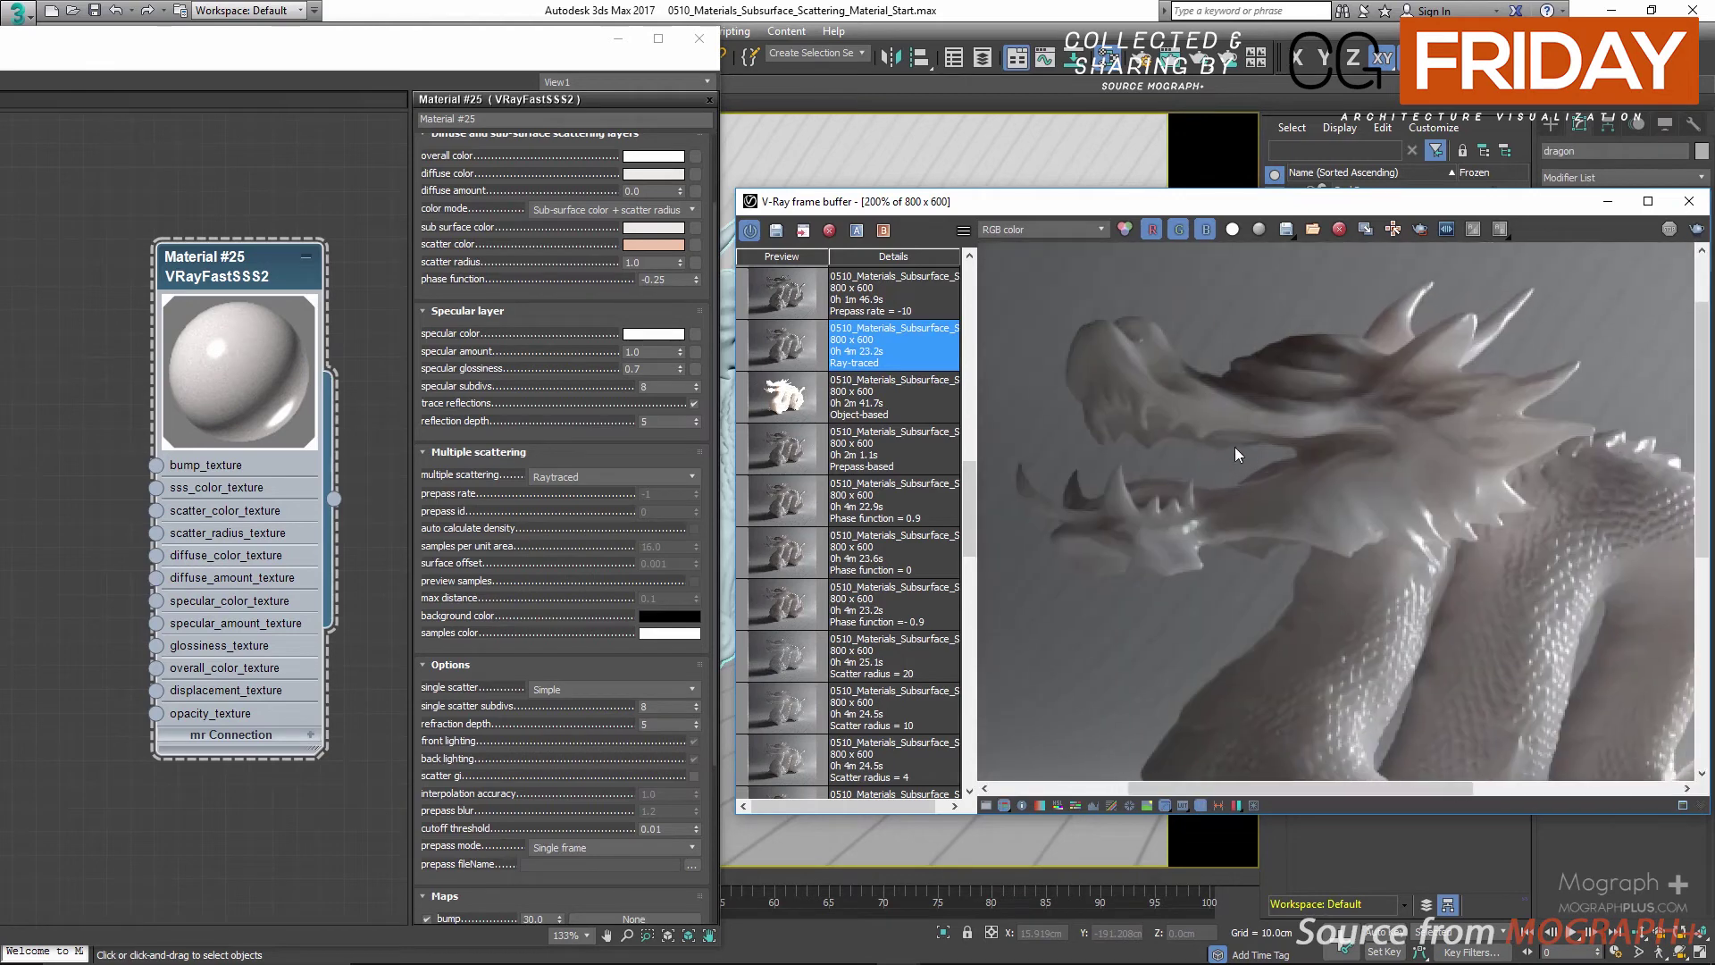
left_click(784, 454)
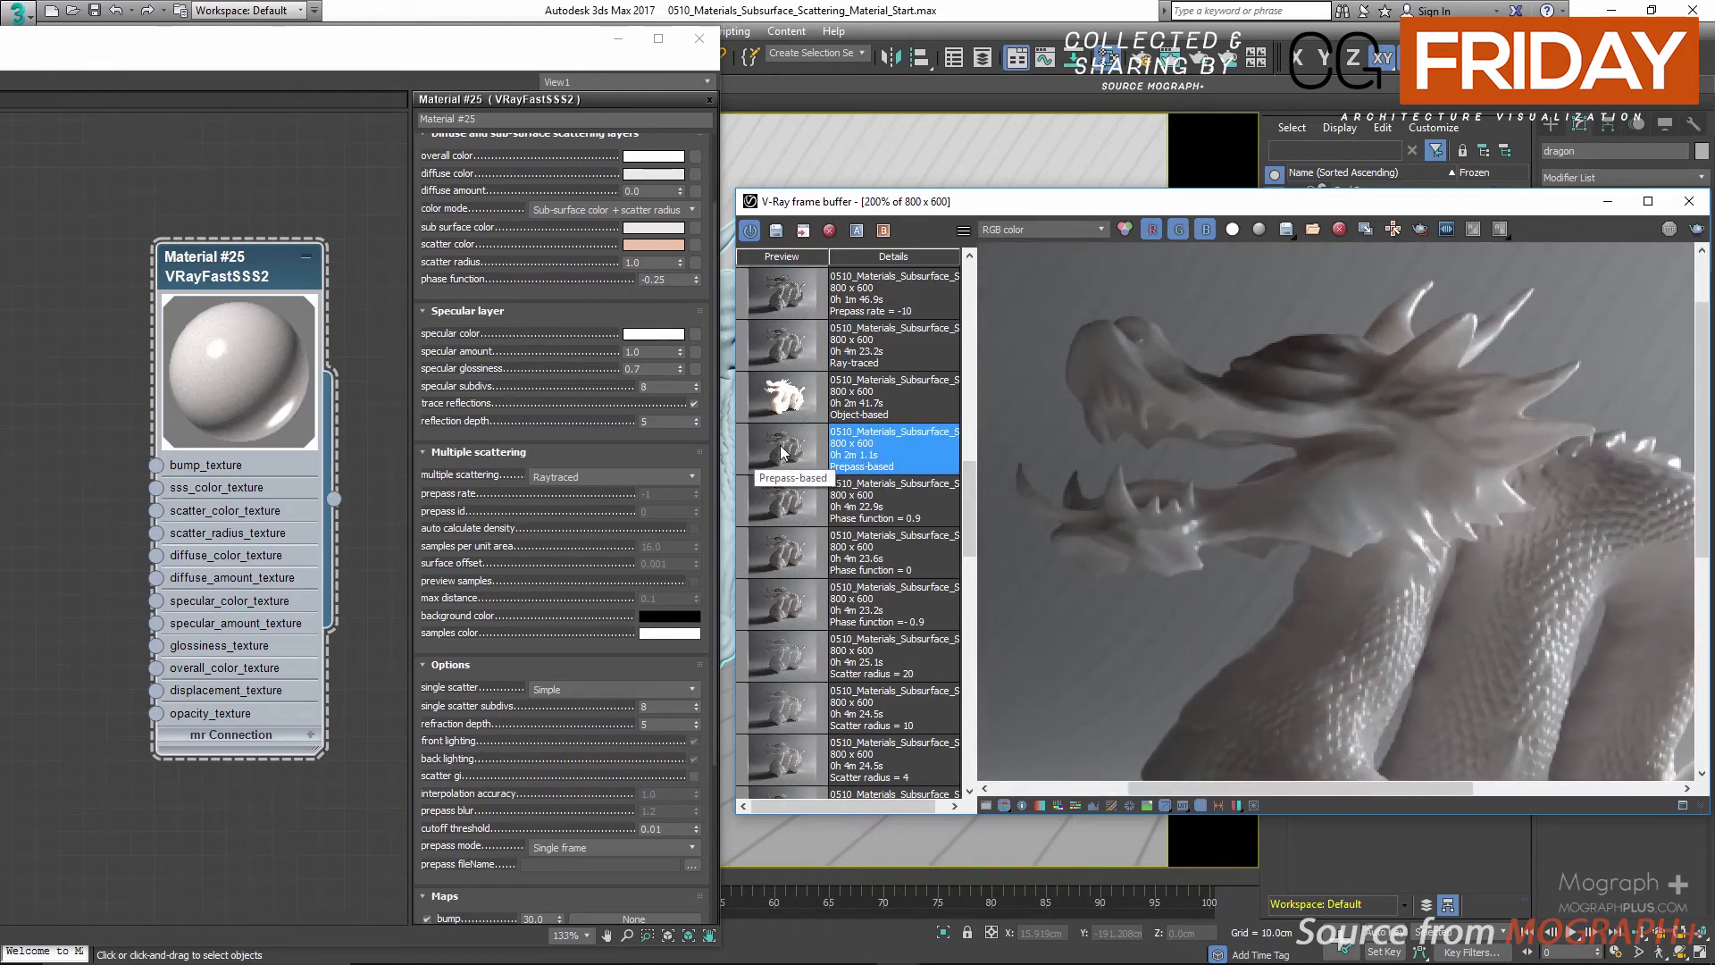
left_click(788, 356)
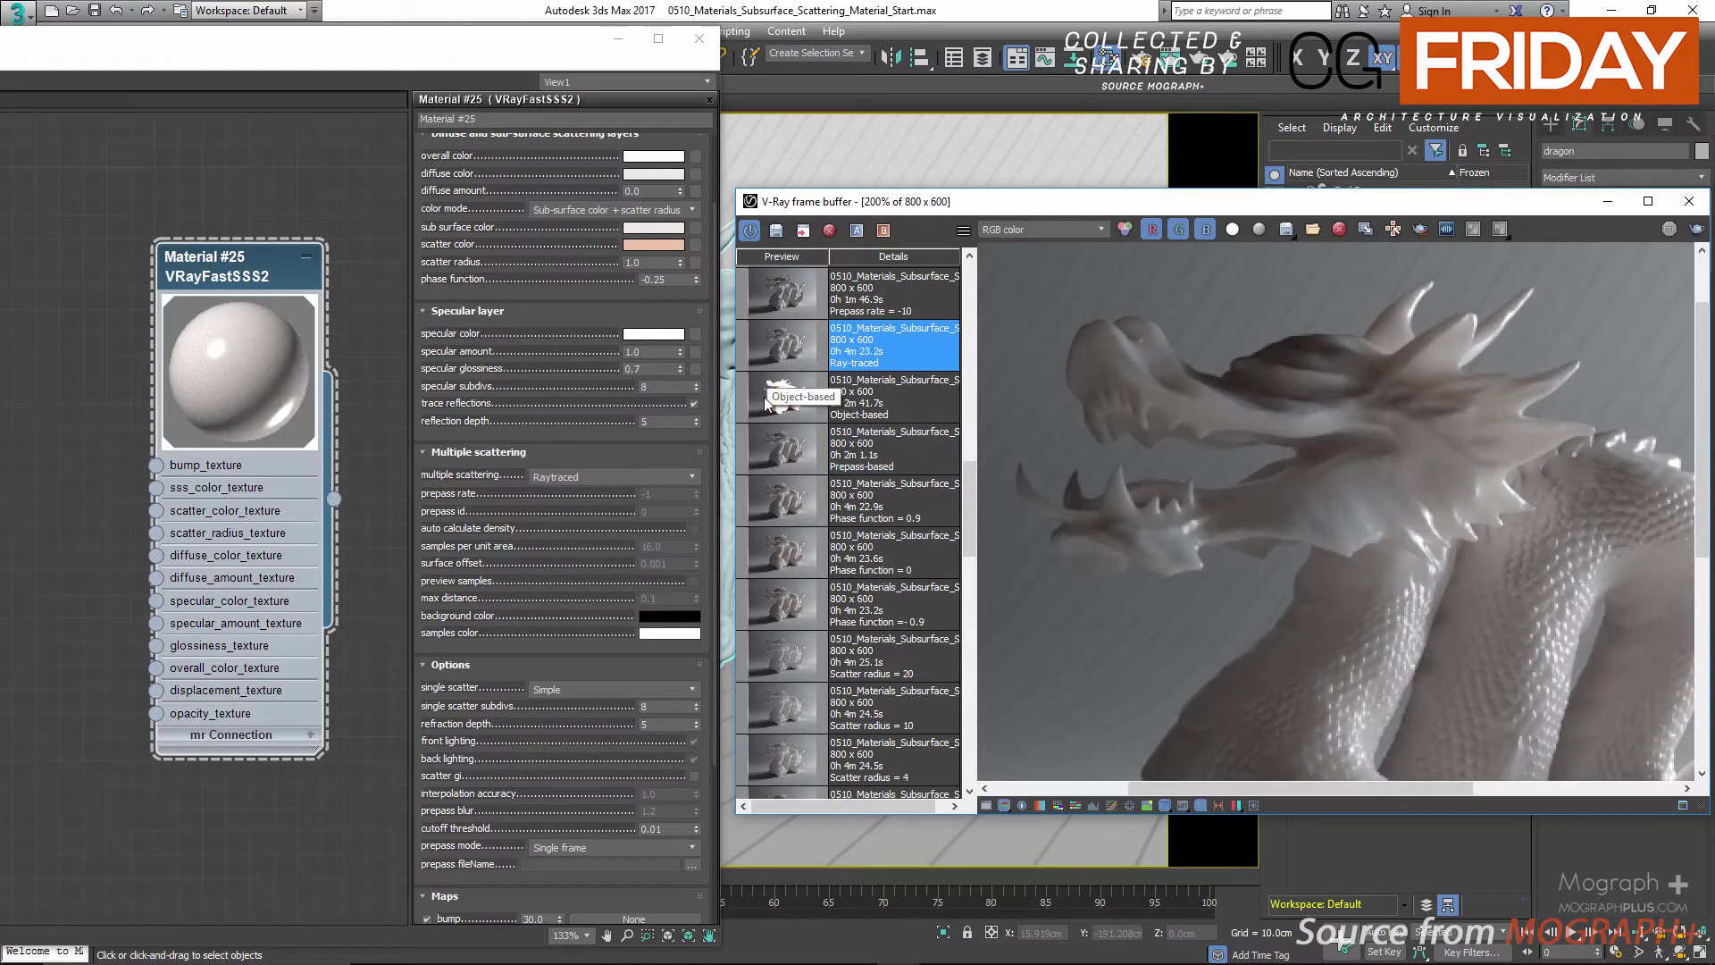
left_click(781, 455)
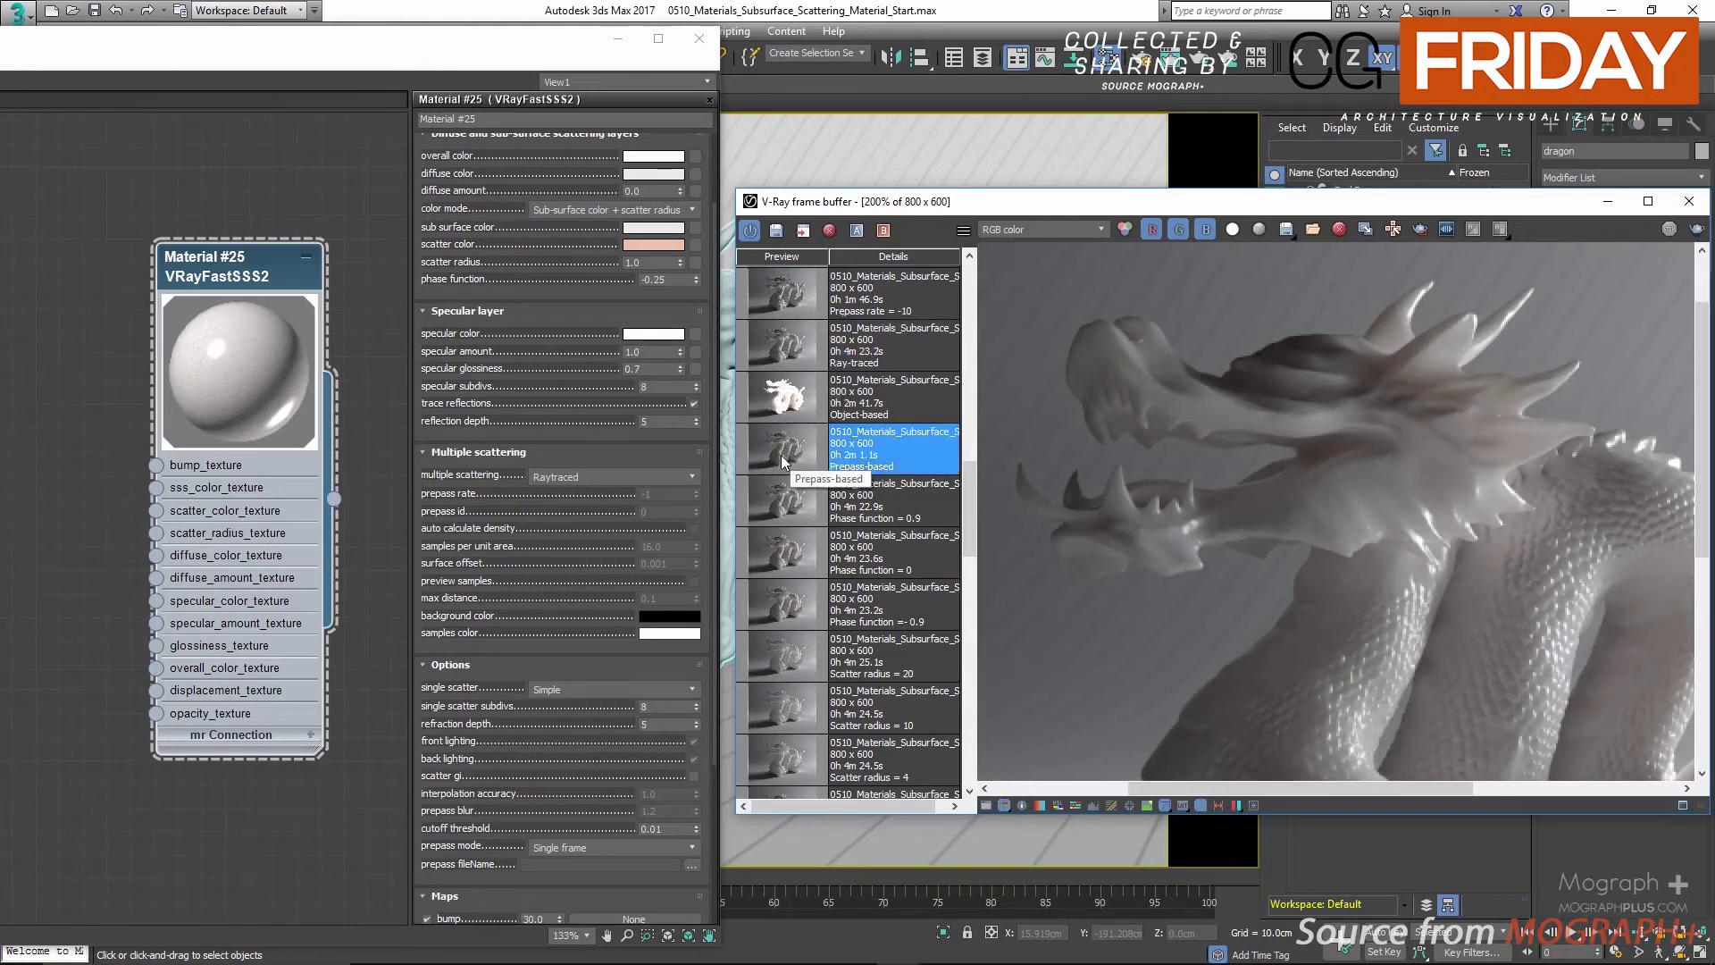
double_click(1493, 485)
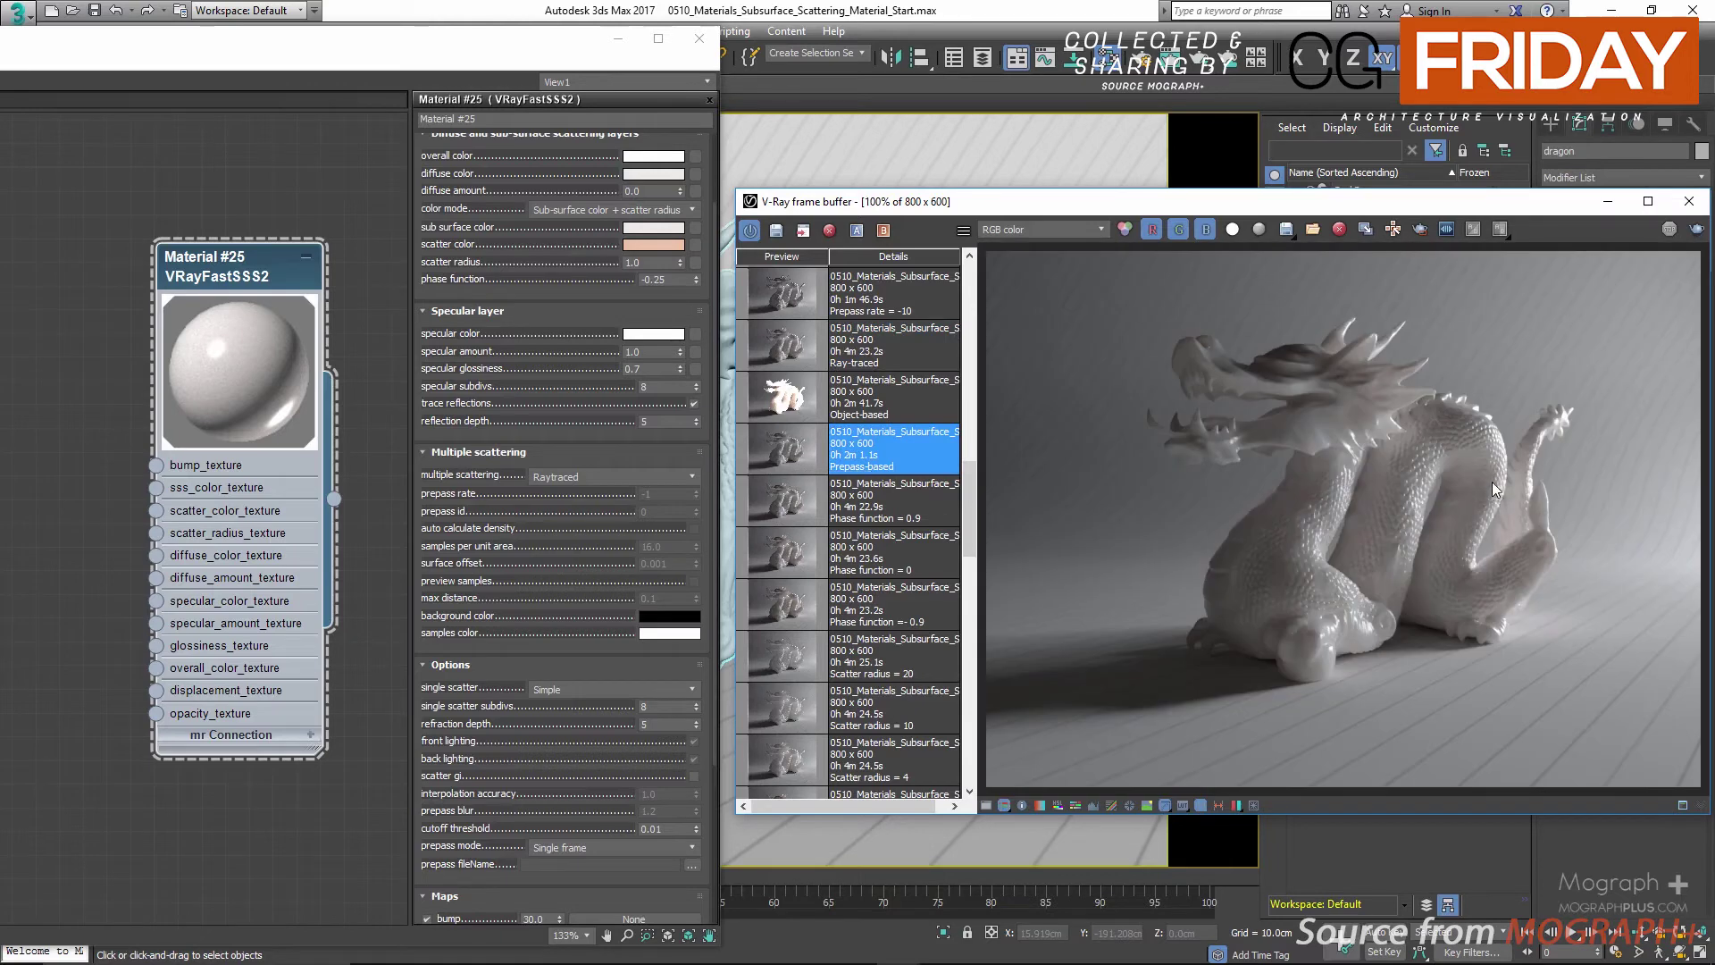
Compare the Ray-traced render against the Prepass-based one, both on the whole dragon and magnified on its head
scroll(1355, 404, "up", 2)
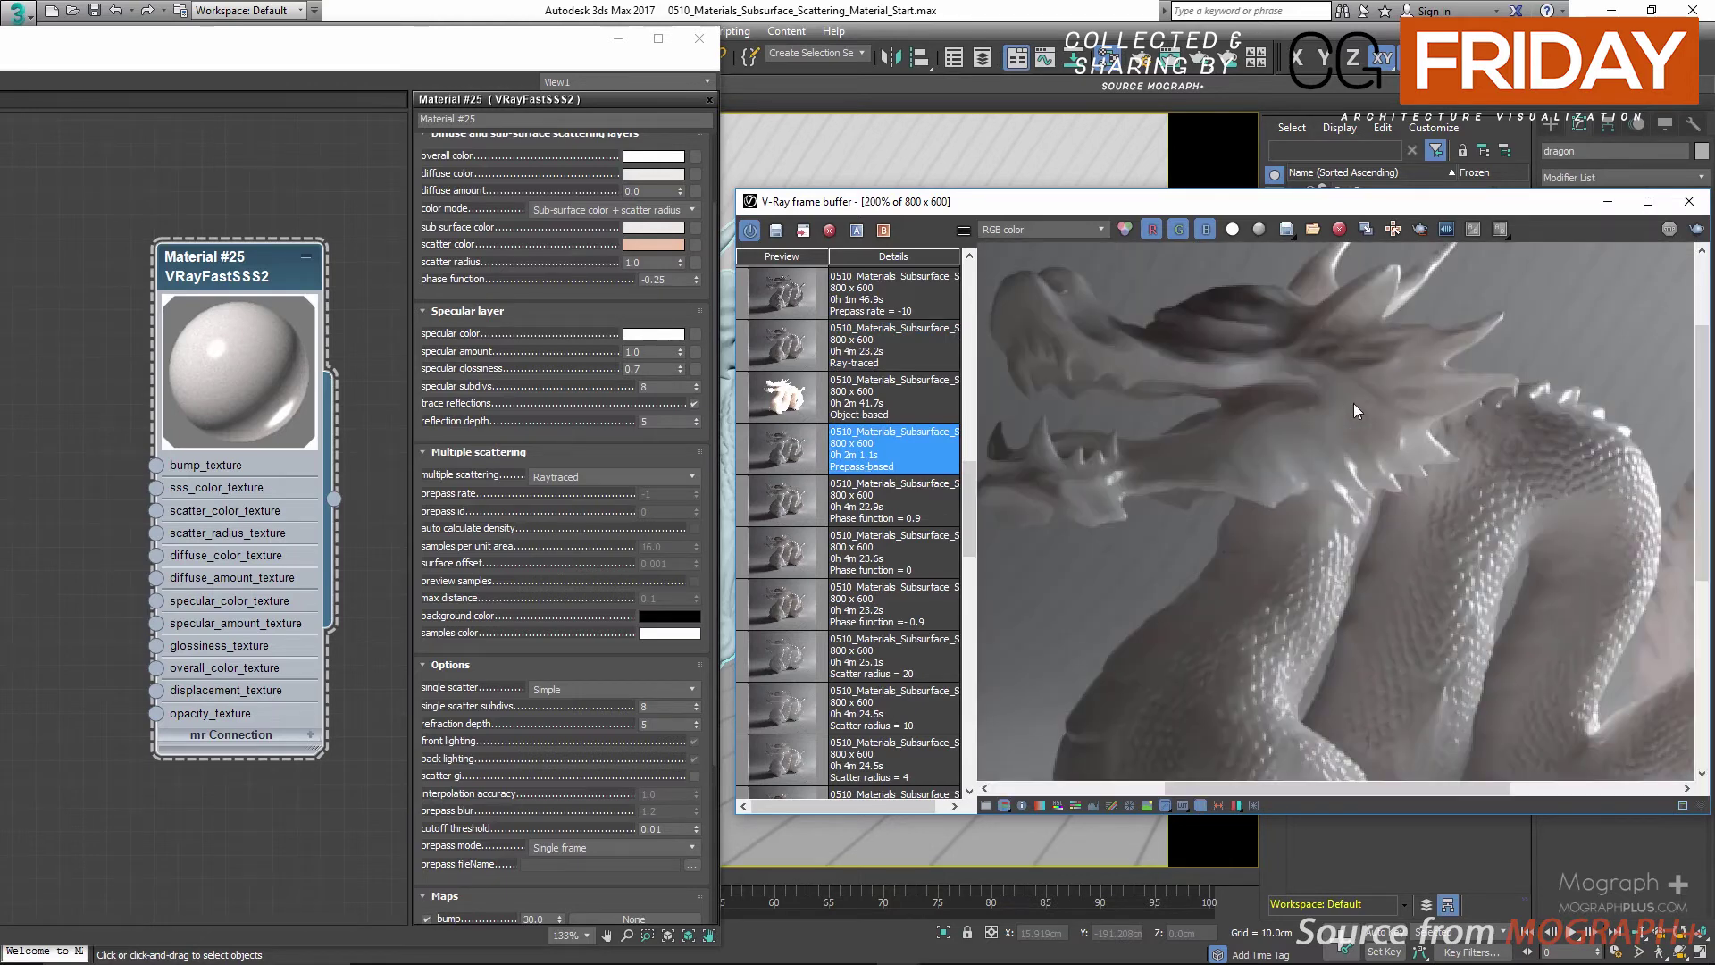
left_click(771, 347)
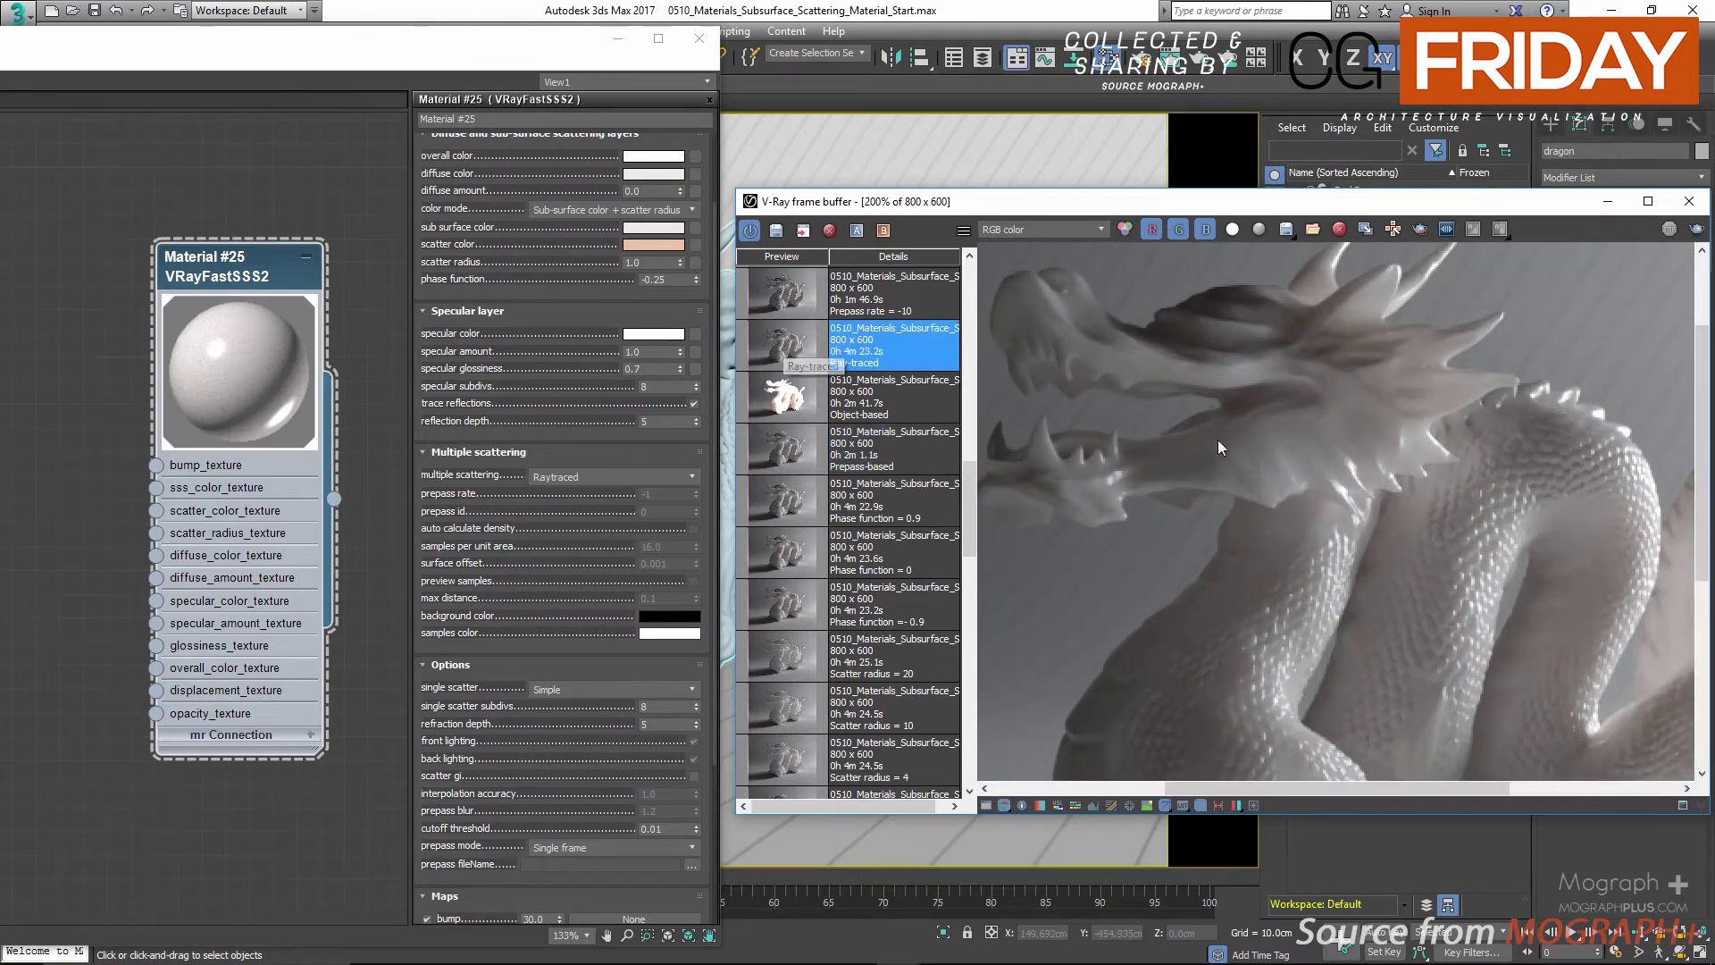
scroll(1300, 415, "up", 2)
scroll(1300, 415, "down", 2)
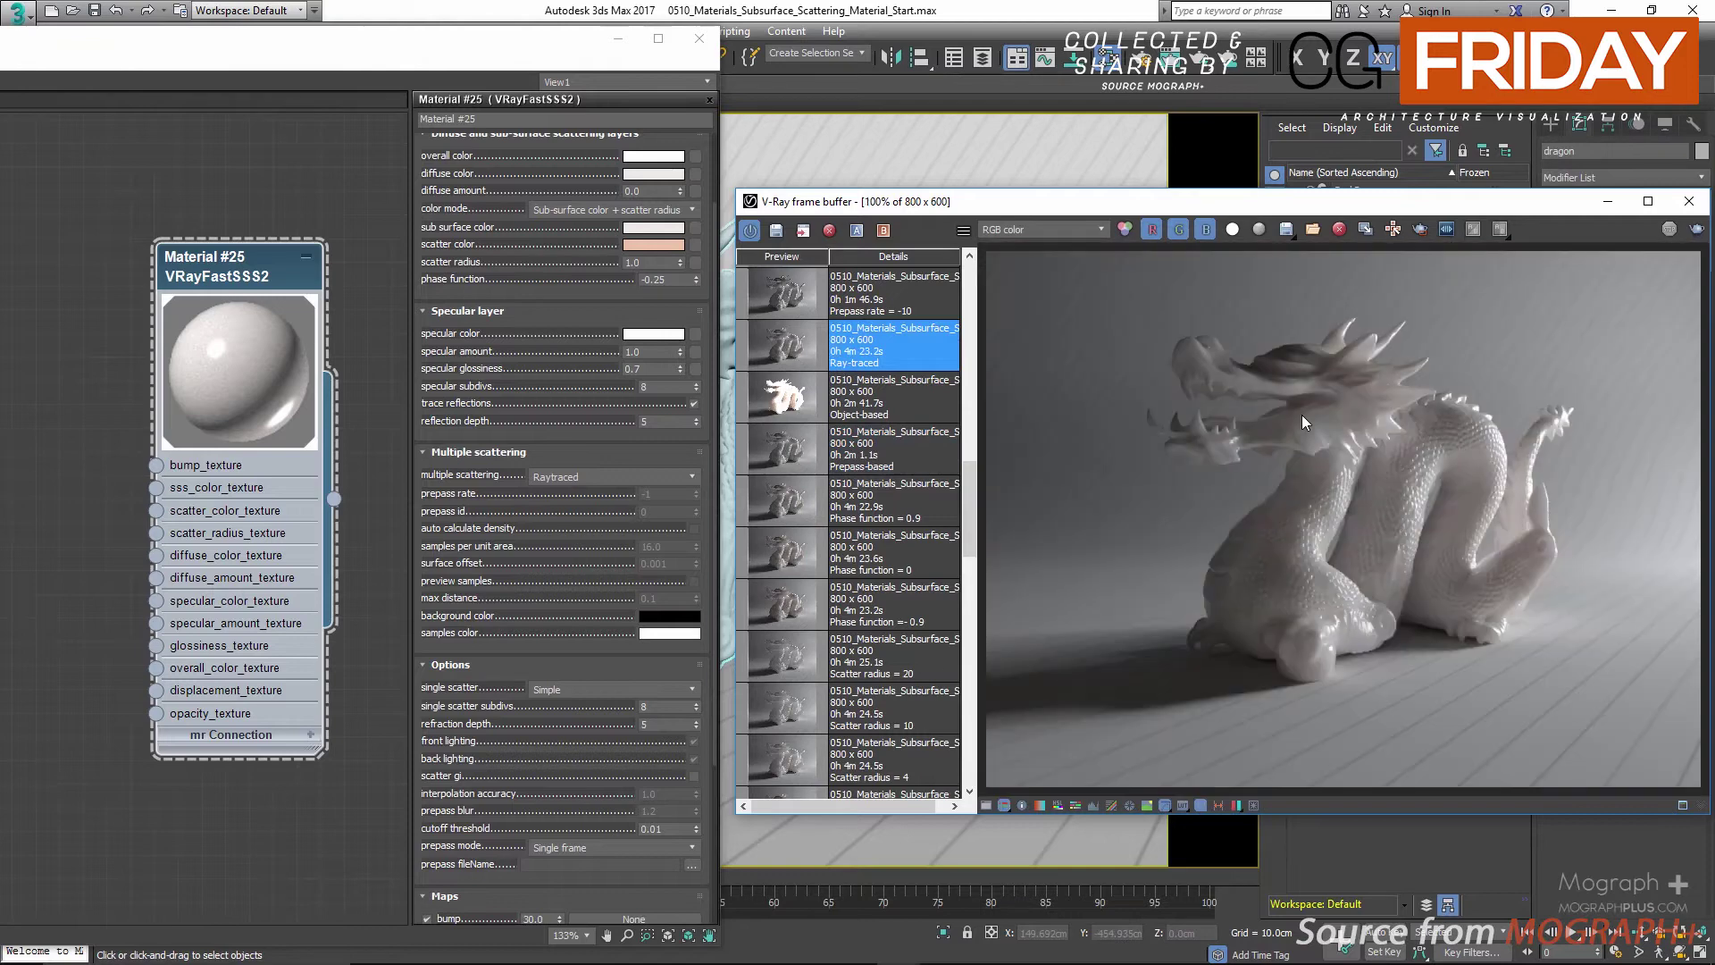
scroll(1300, 415, "up", 1)
scroll(1301, 414, "down", 1)
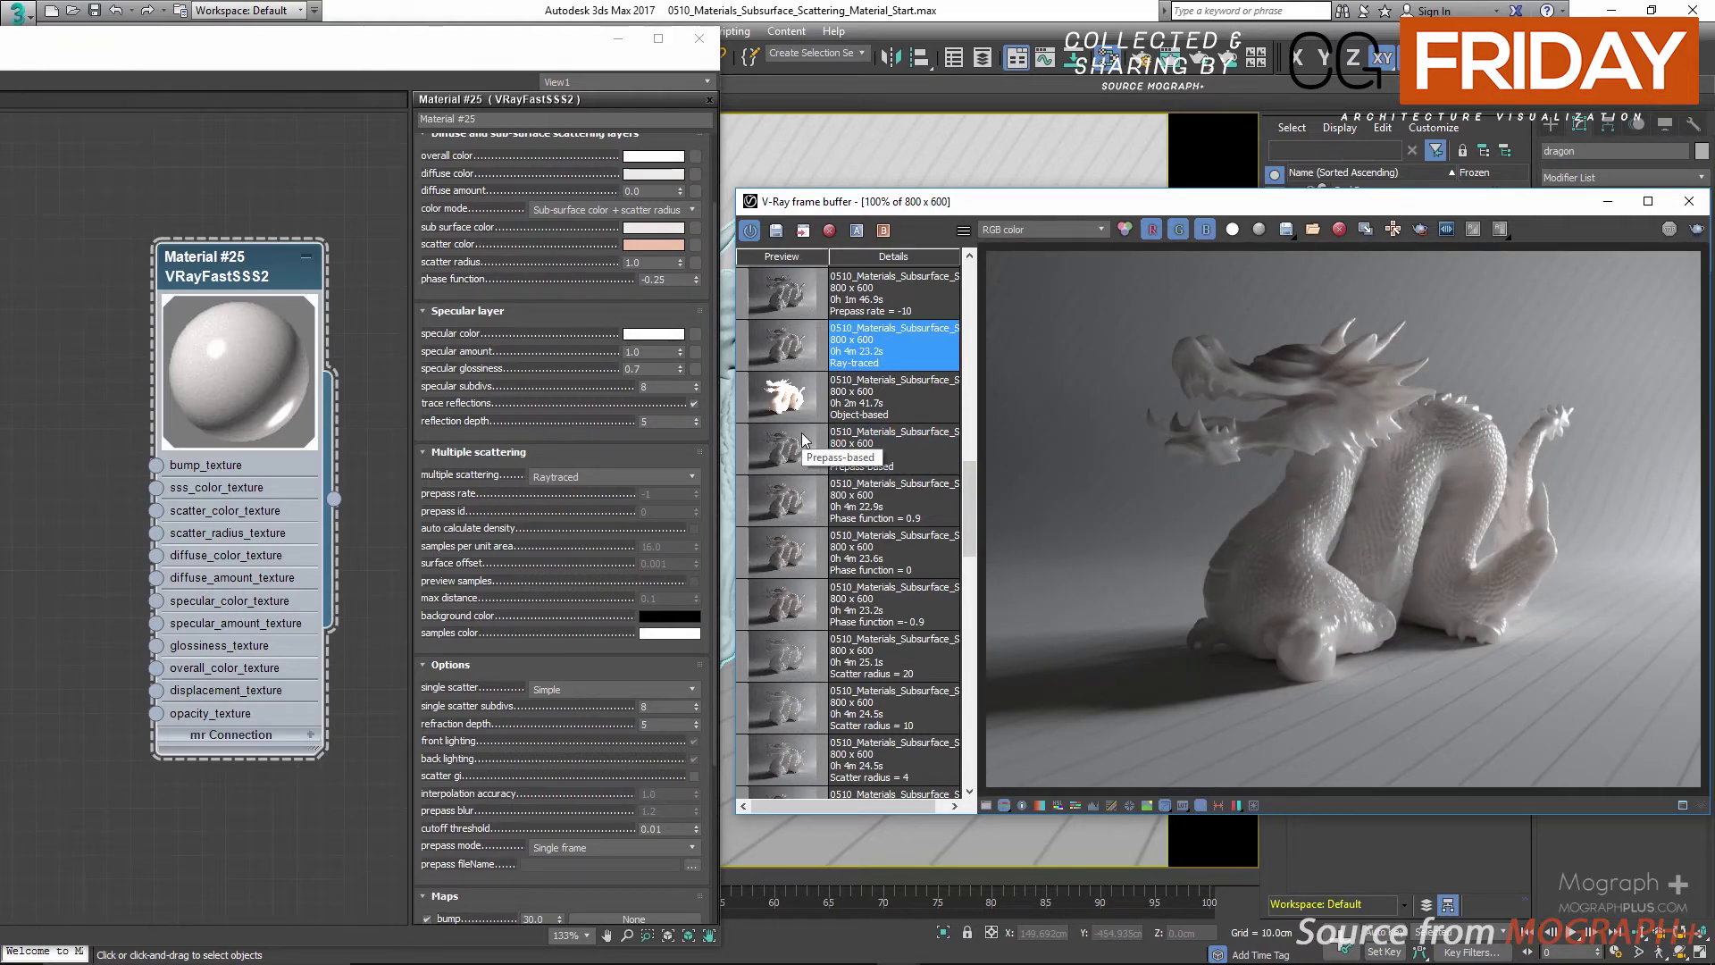
left_click(774, 452)
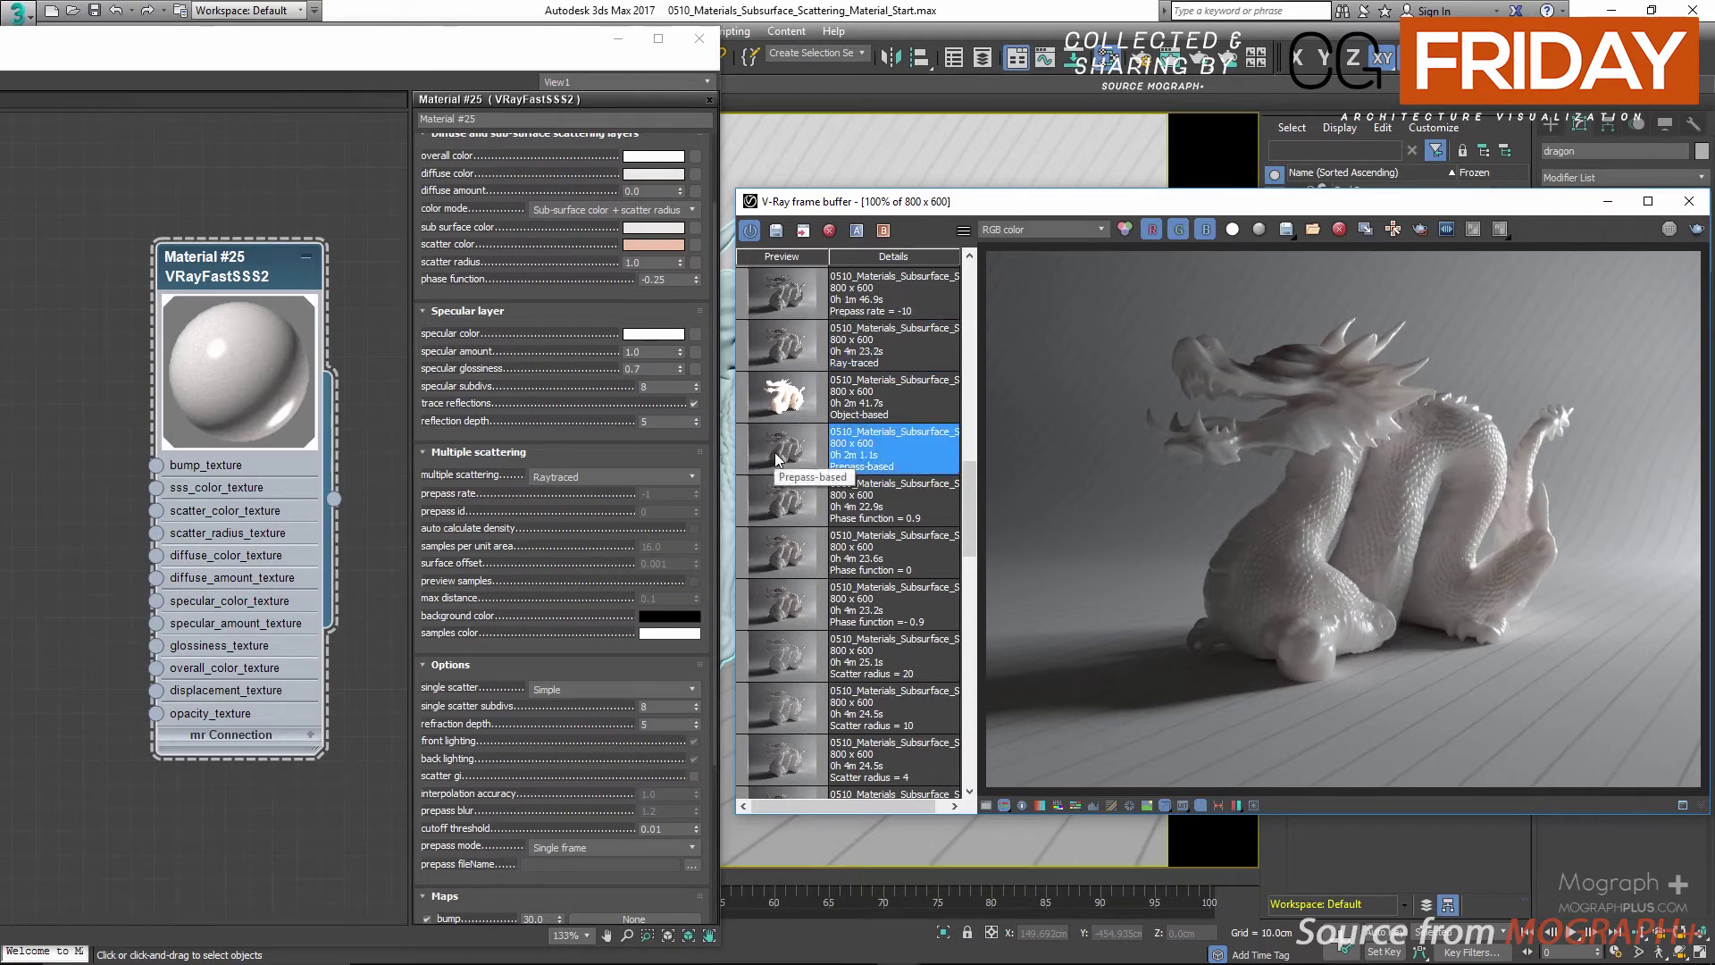
scroll(1334, 389, "up", 2)
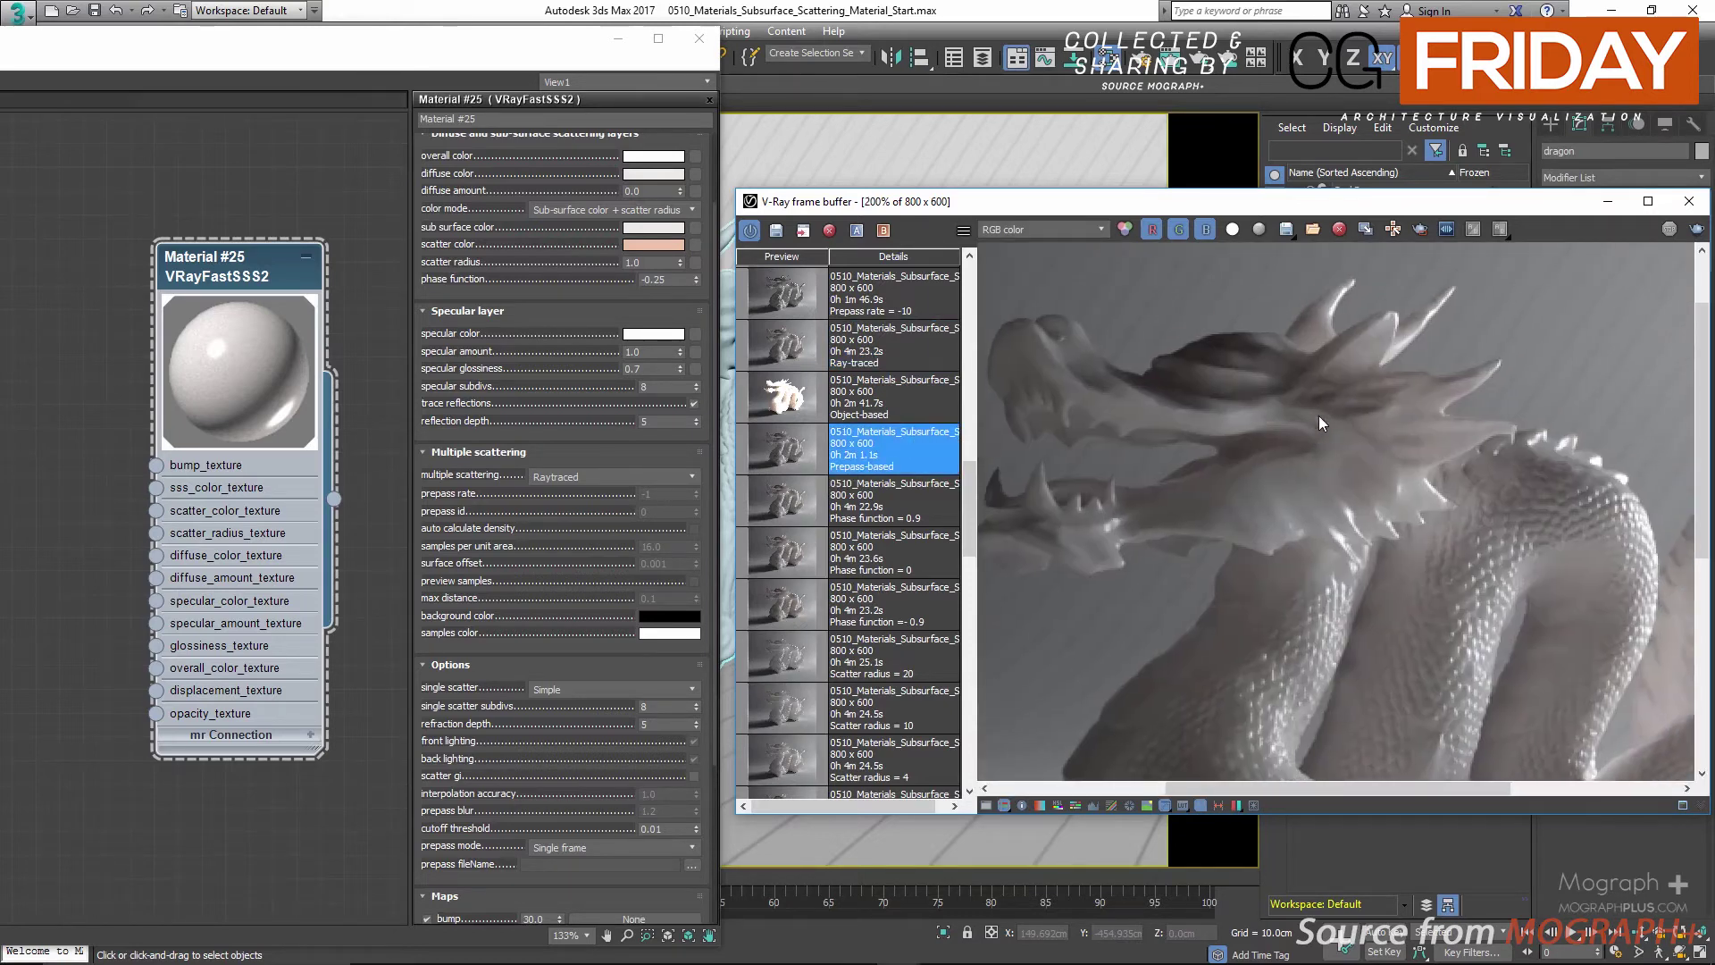
Return the multiple scattering mode from Raytraced to Prepass-based illumination map
left_click(614, 476)
left_click(614, 494)
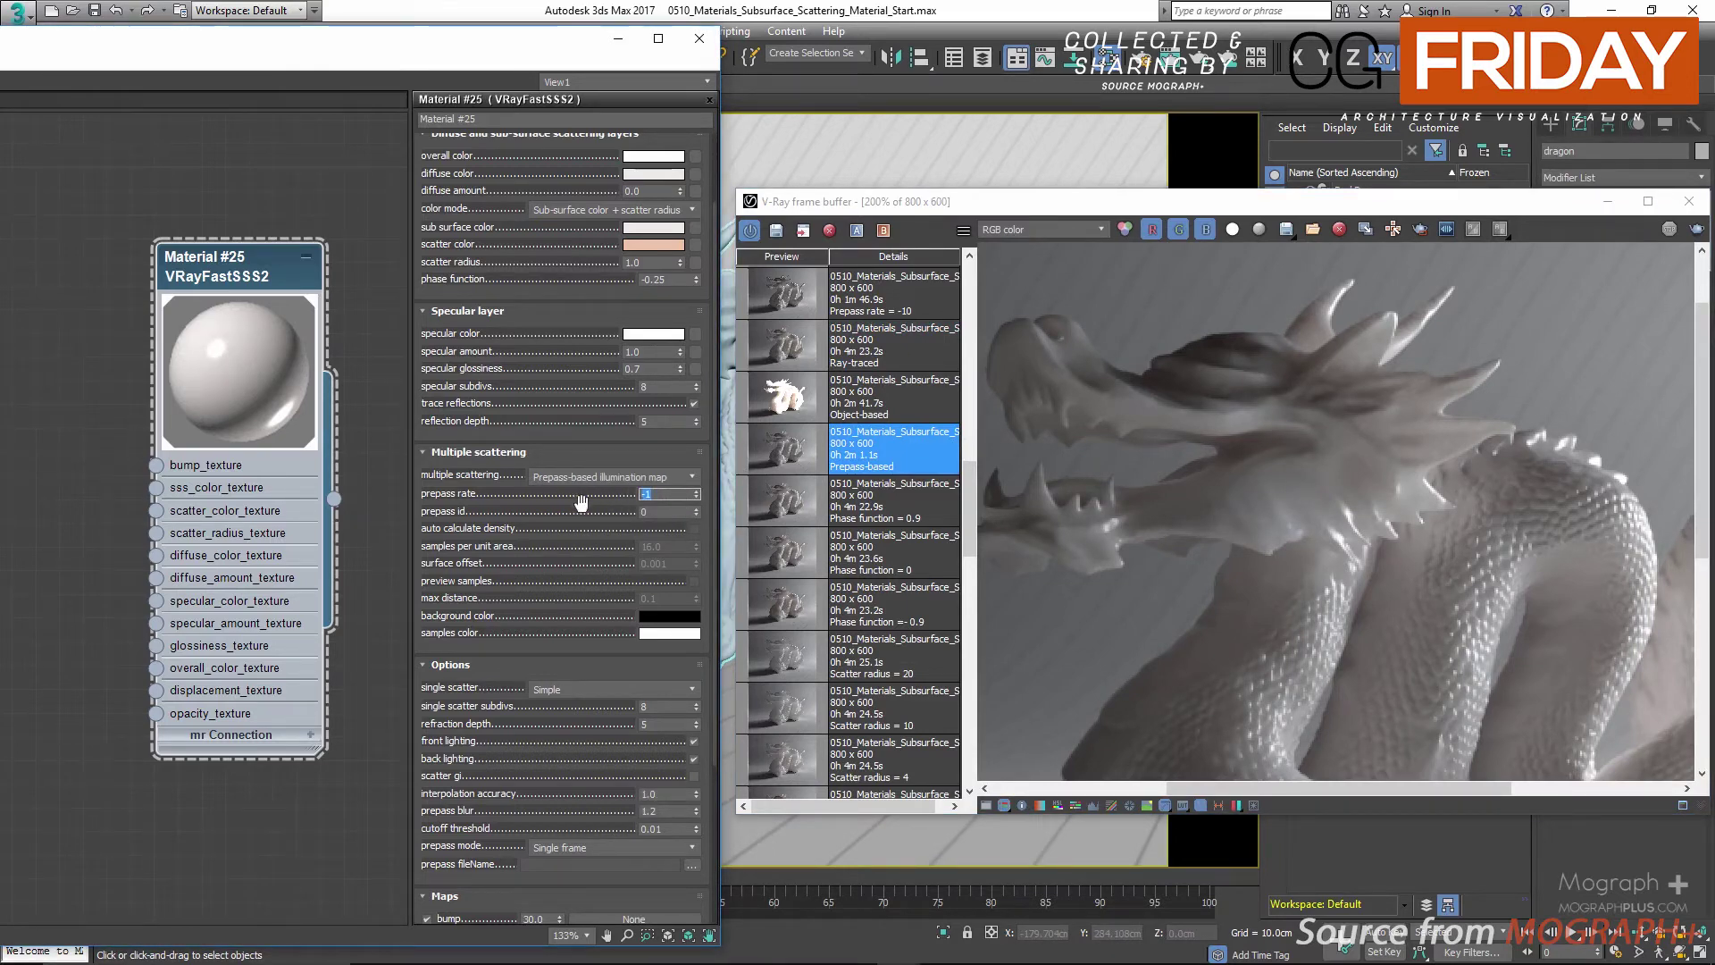
scroll(700, 507, "up", 2)
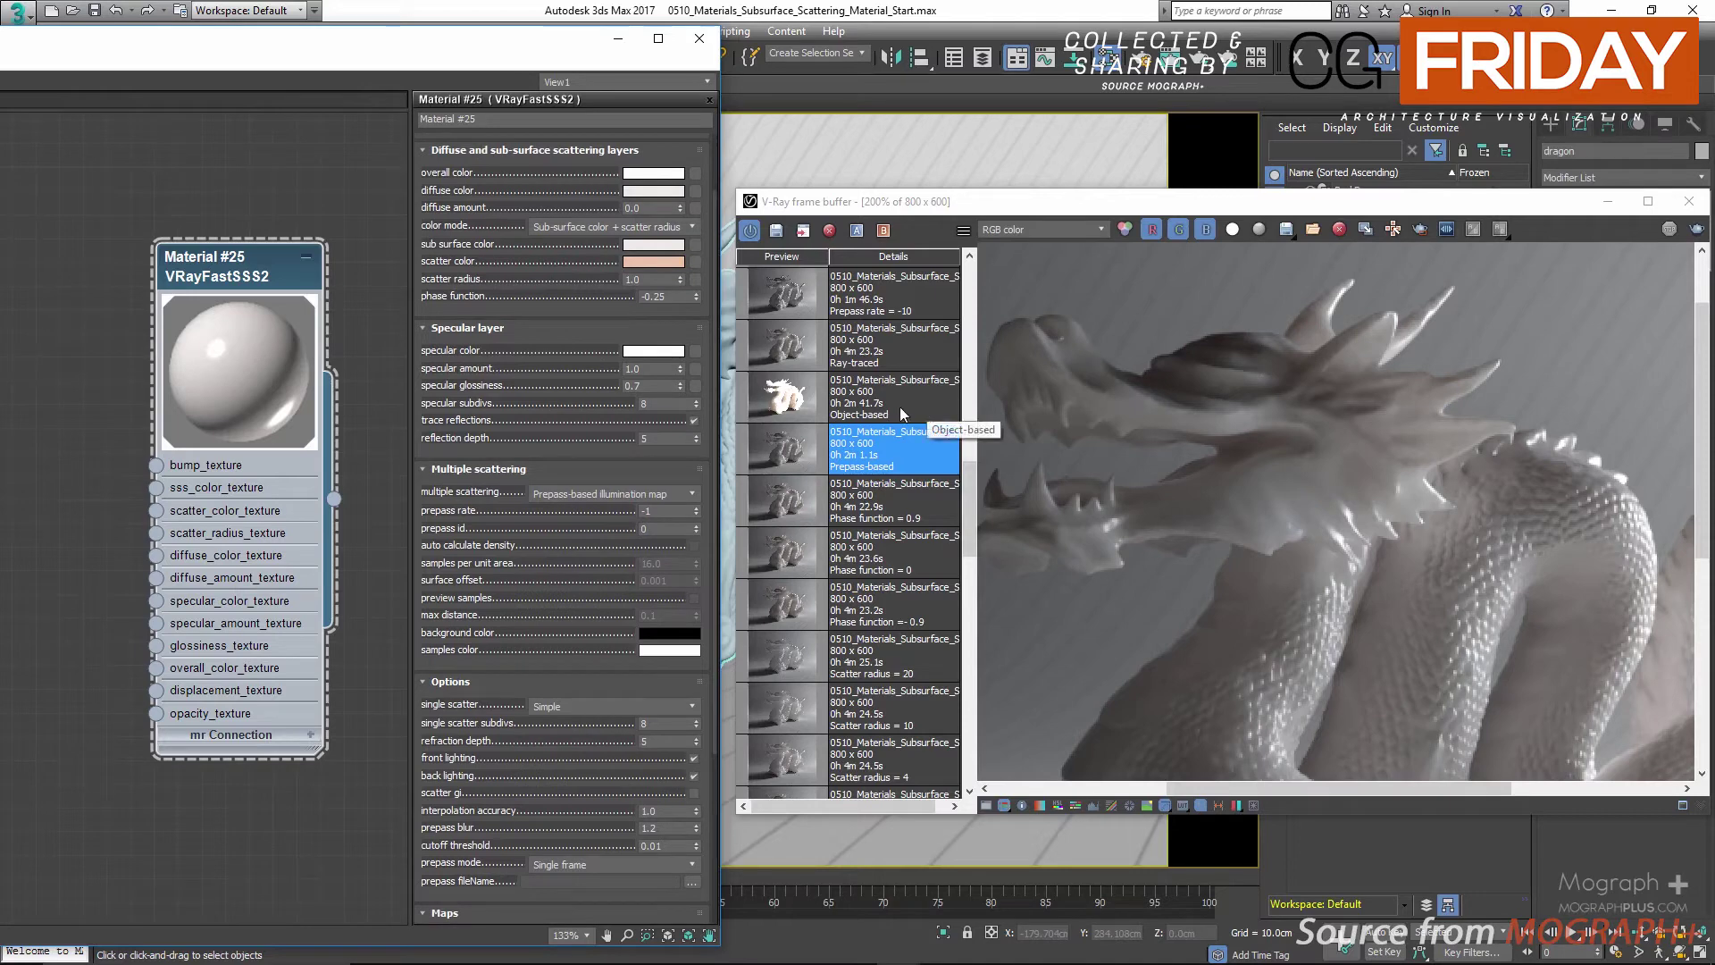
Show the Ray-traced render from the history and set the material's multiple scattering to Raytraced
left_click(923, 348)
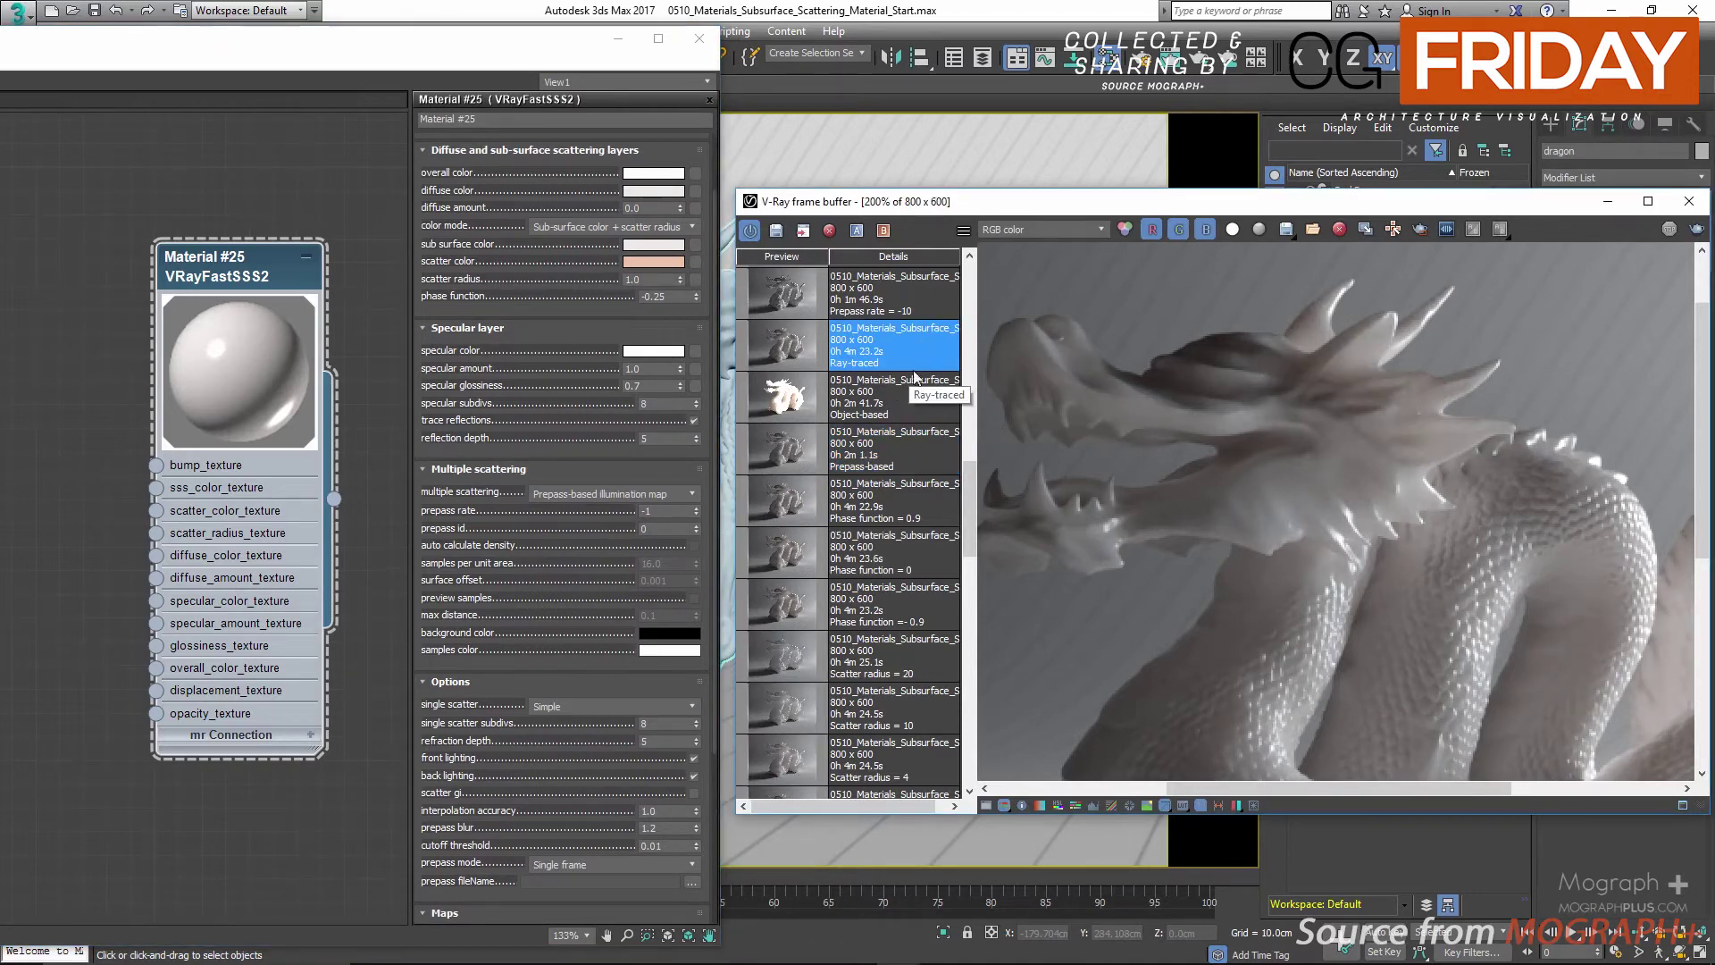
scroll(602, 473, "down", 2)
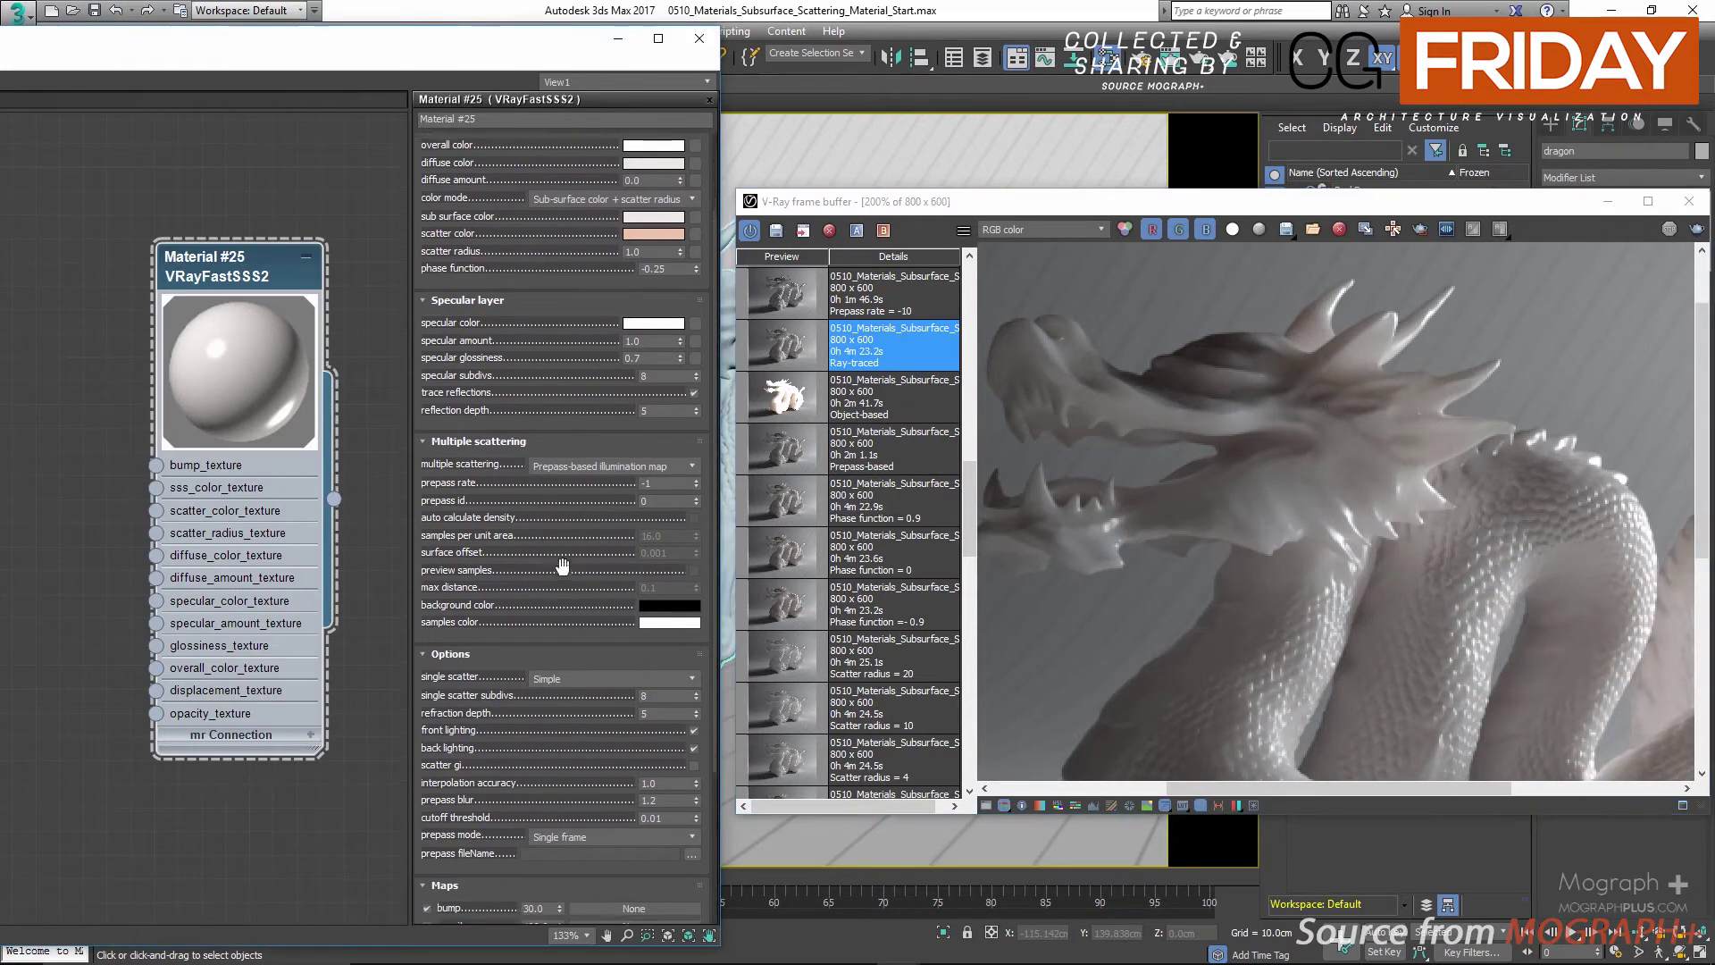
left_click(603, 459)
left_click(575, 500)
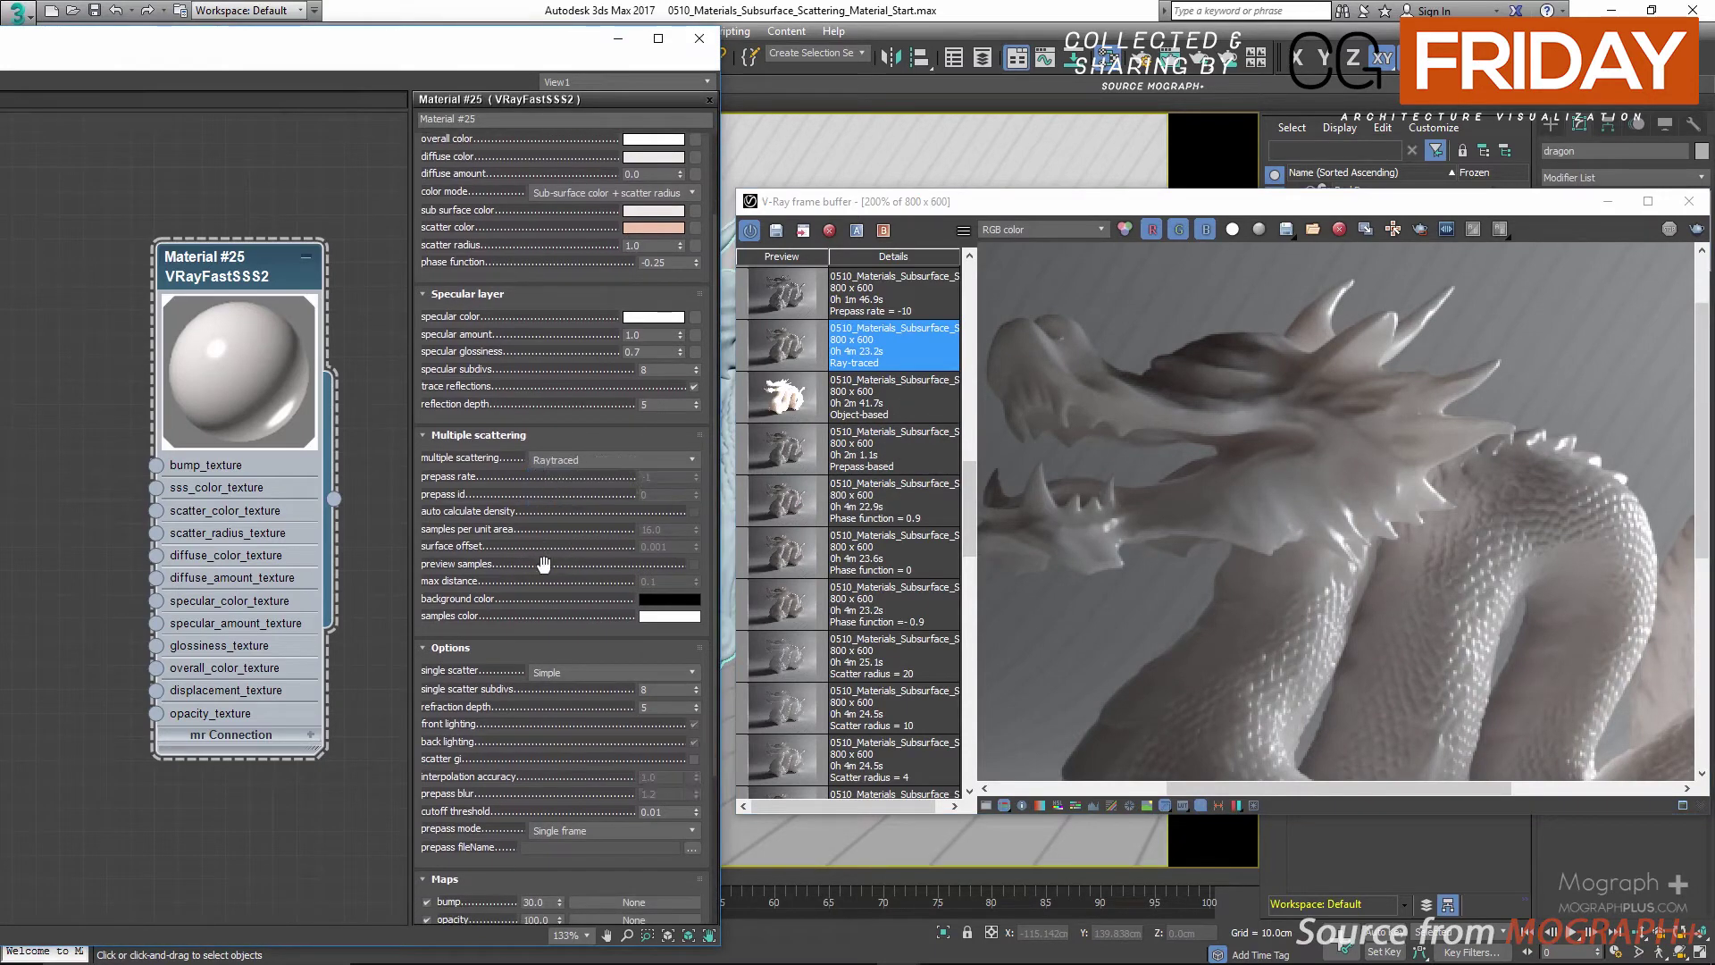
scroll(549, 560, "down", 2)
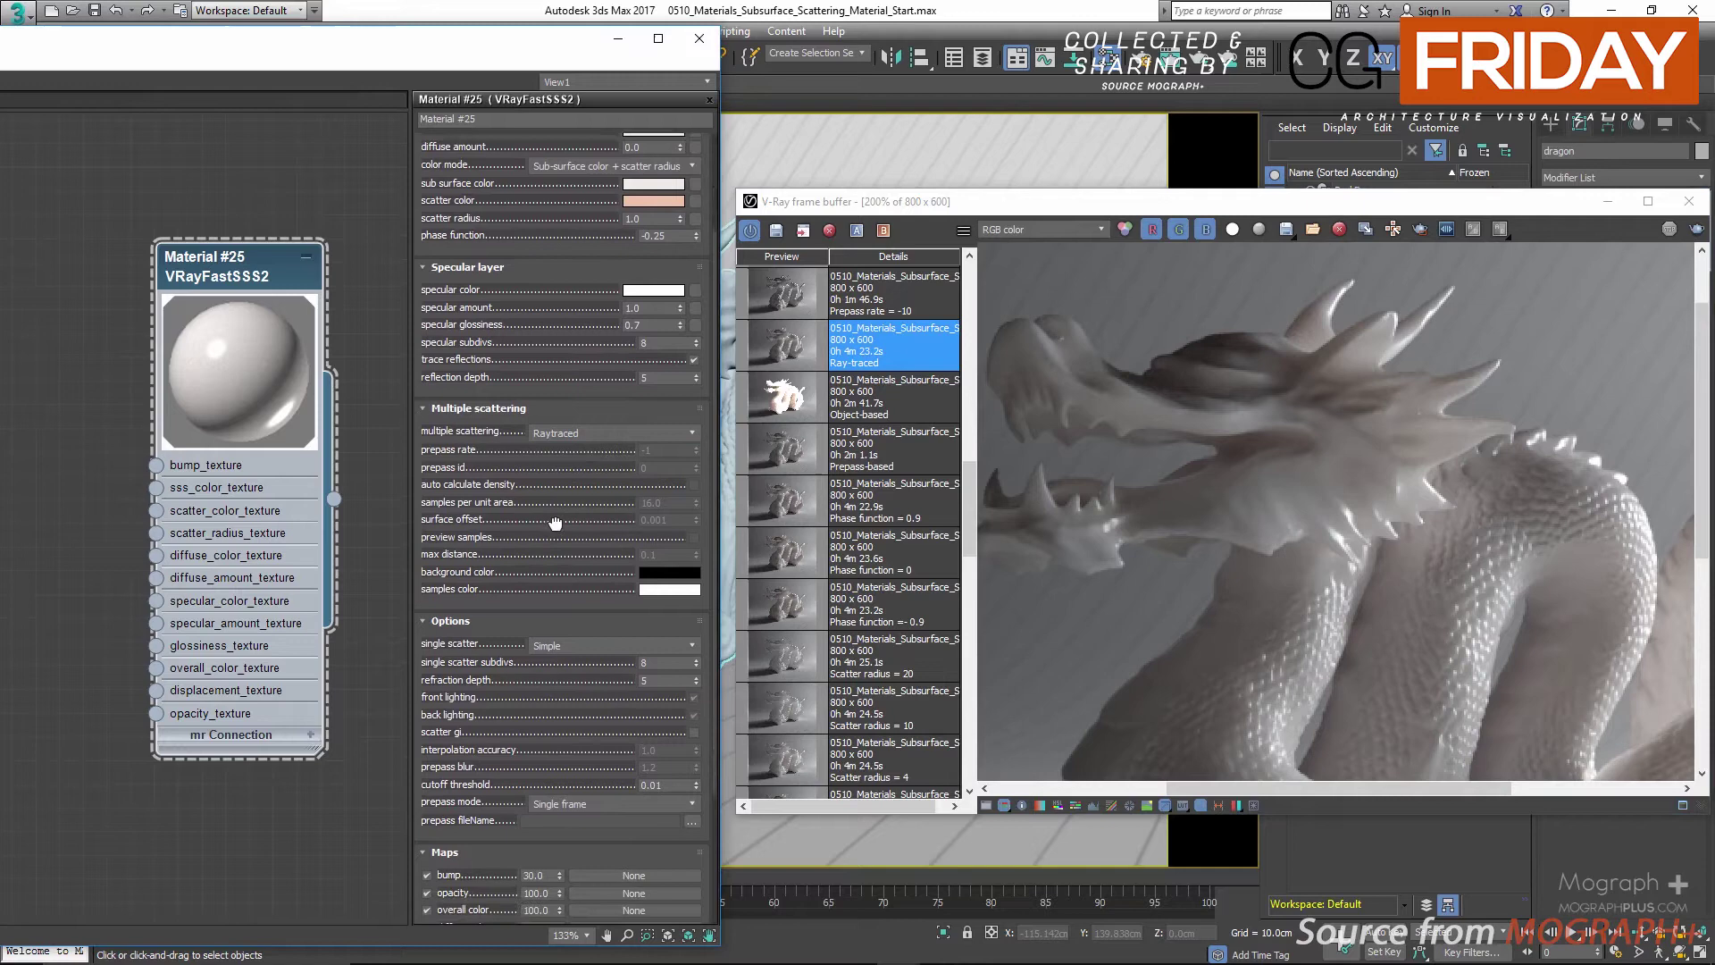
Set multiple scattering to Prepass-based illumination map and bring the prepass rate renders into view in the history
left_click(605, 429)
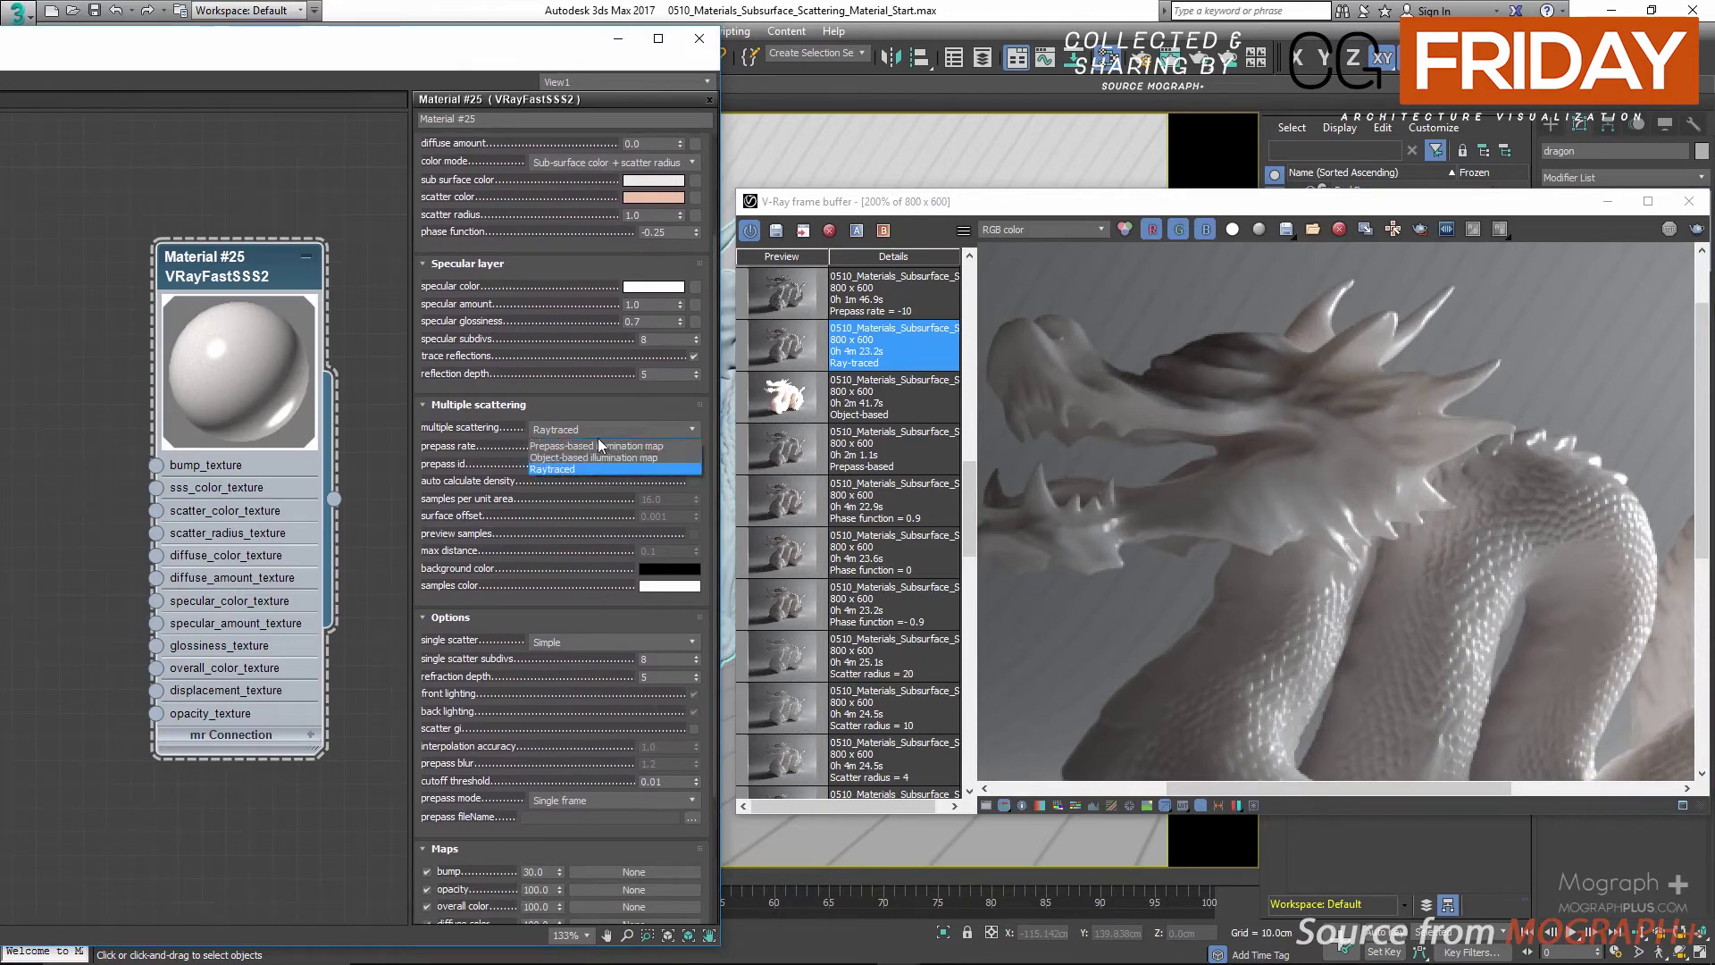
left_click(599, 446)
scroll(925, 535, "up", 7)
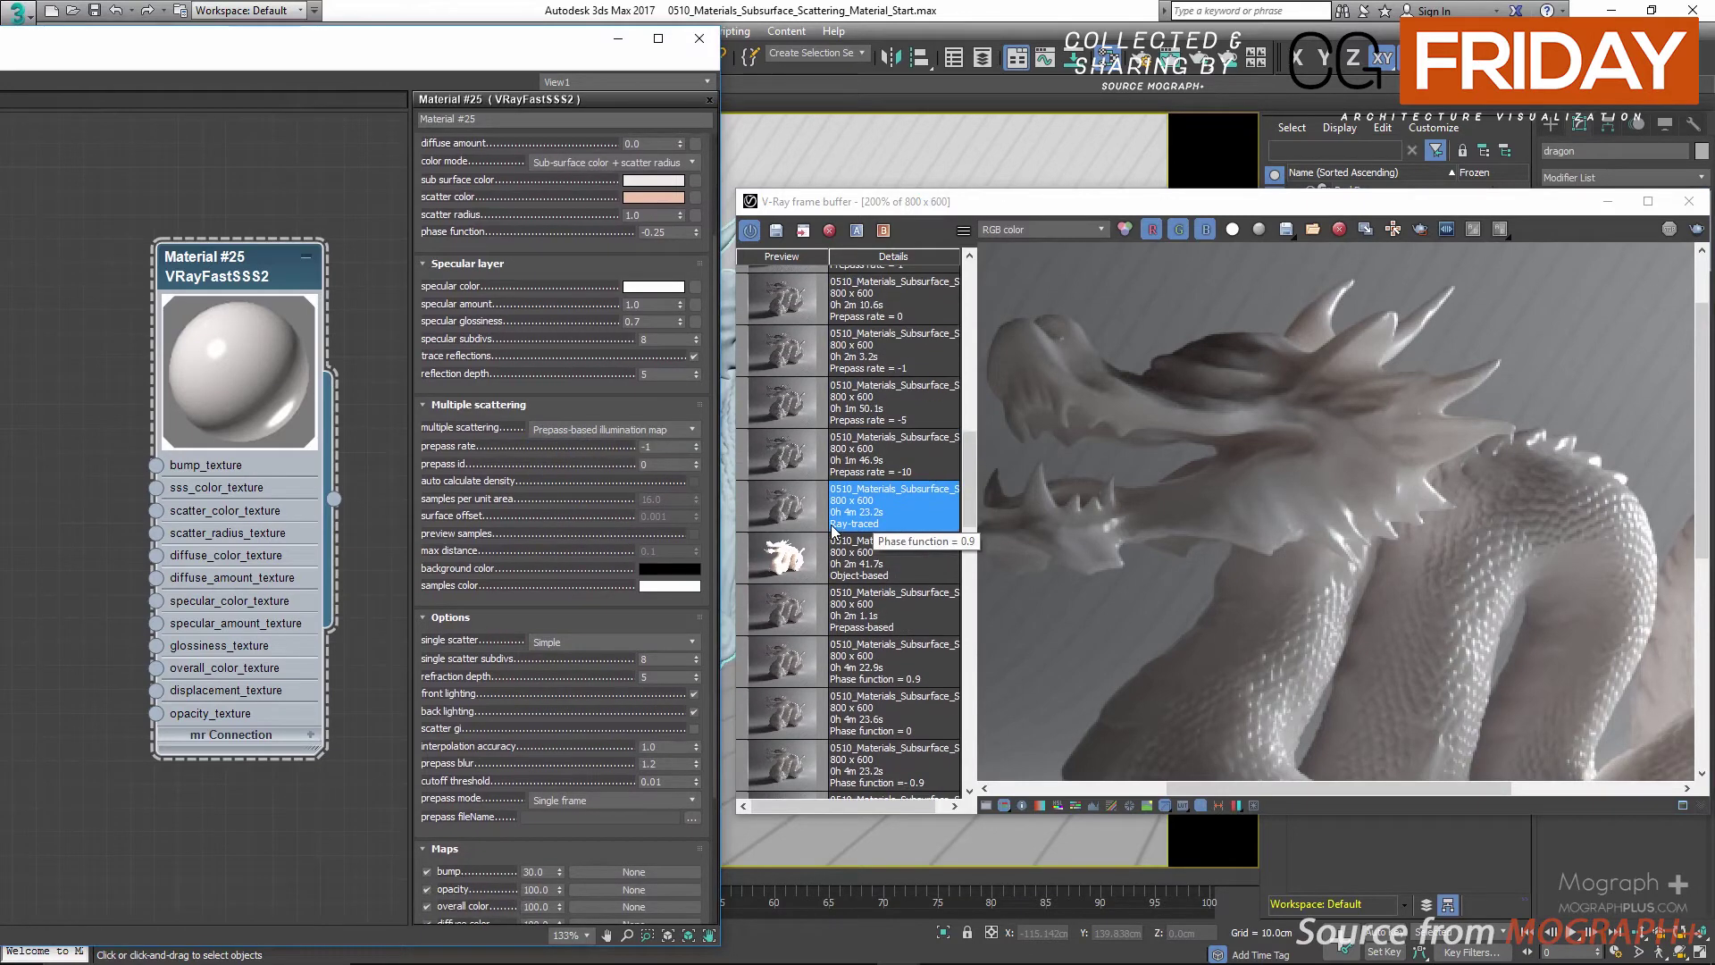
Set the material's prepass rate to -10 and show the Prepass rate = -10 render from the history
double_click(645, 445)
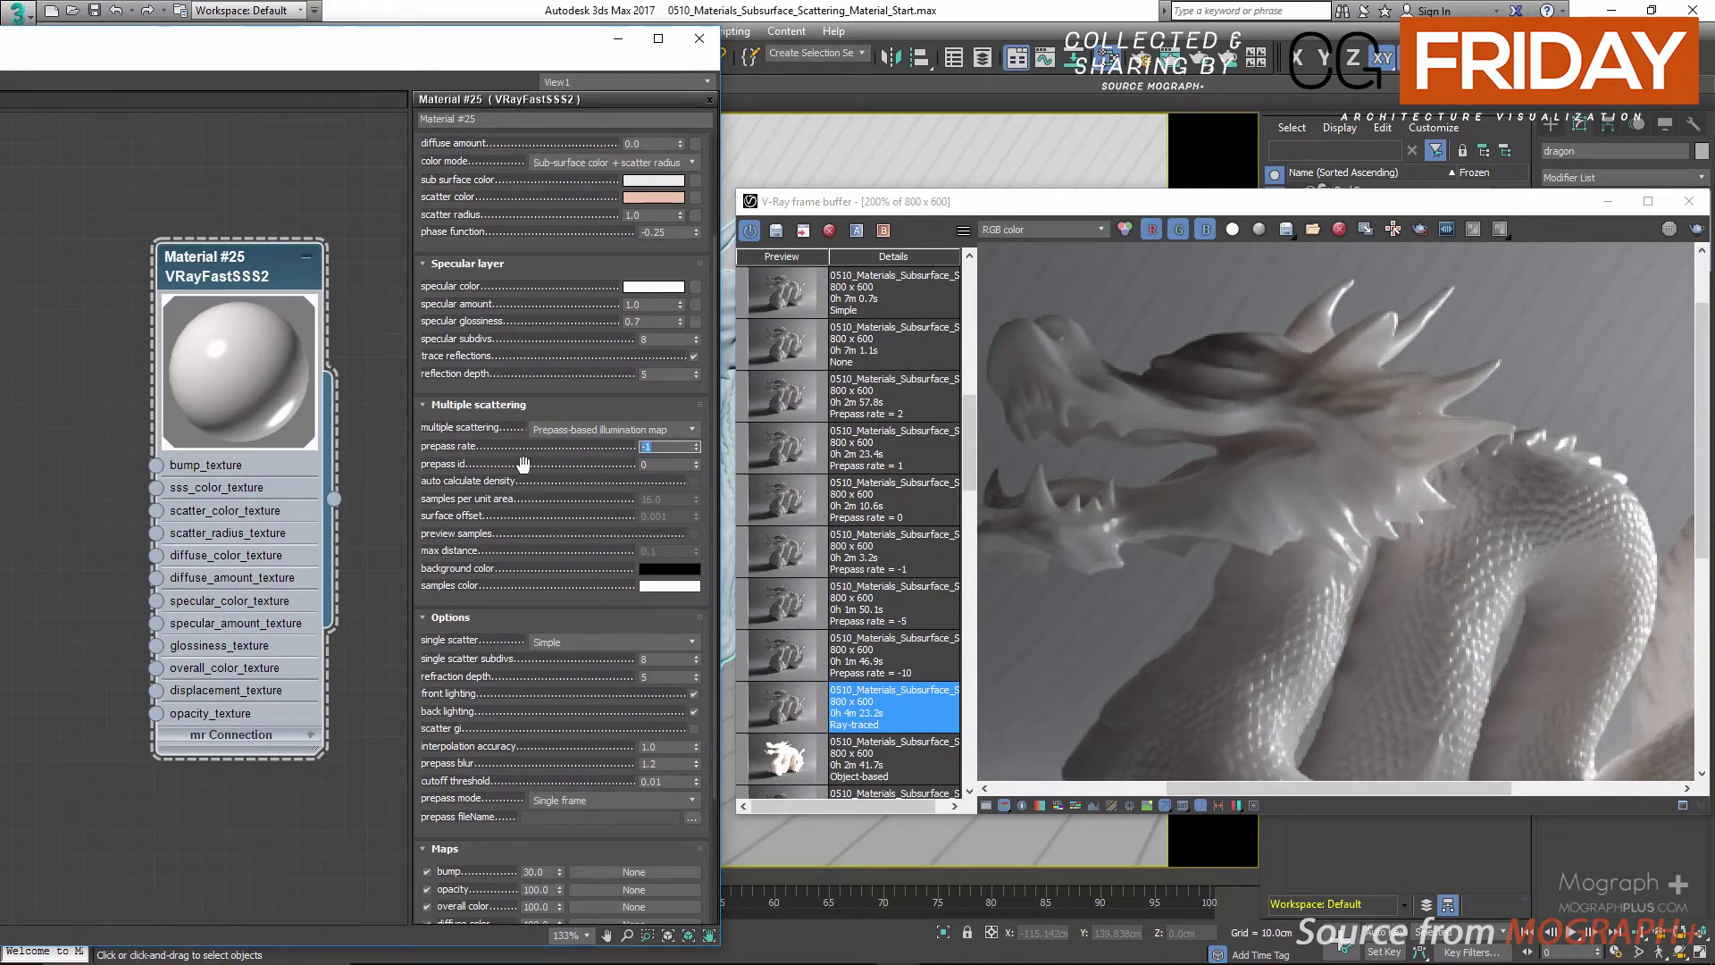
scroll(1272, 398, "down", 2)
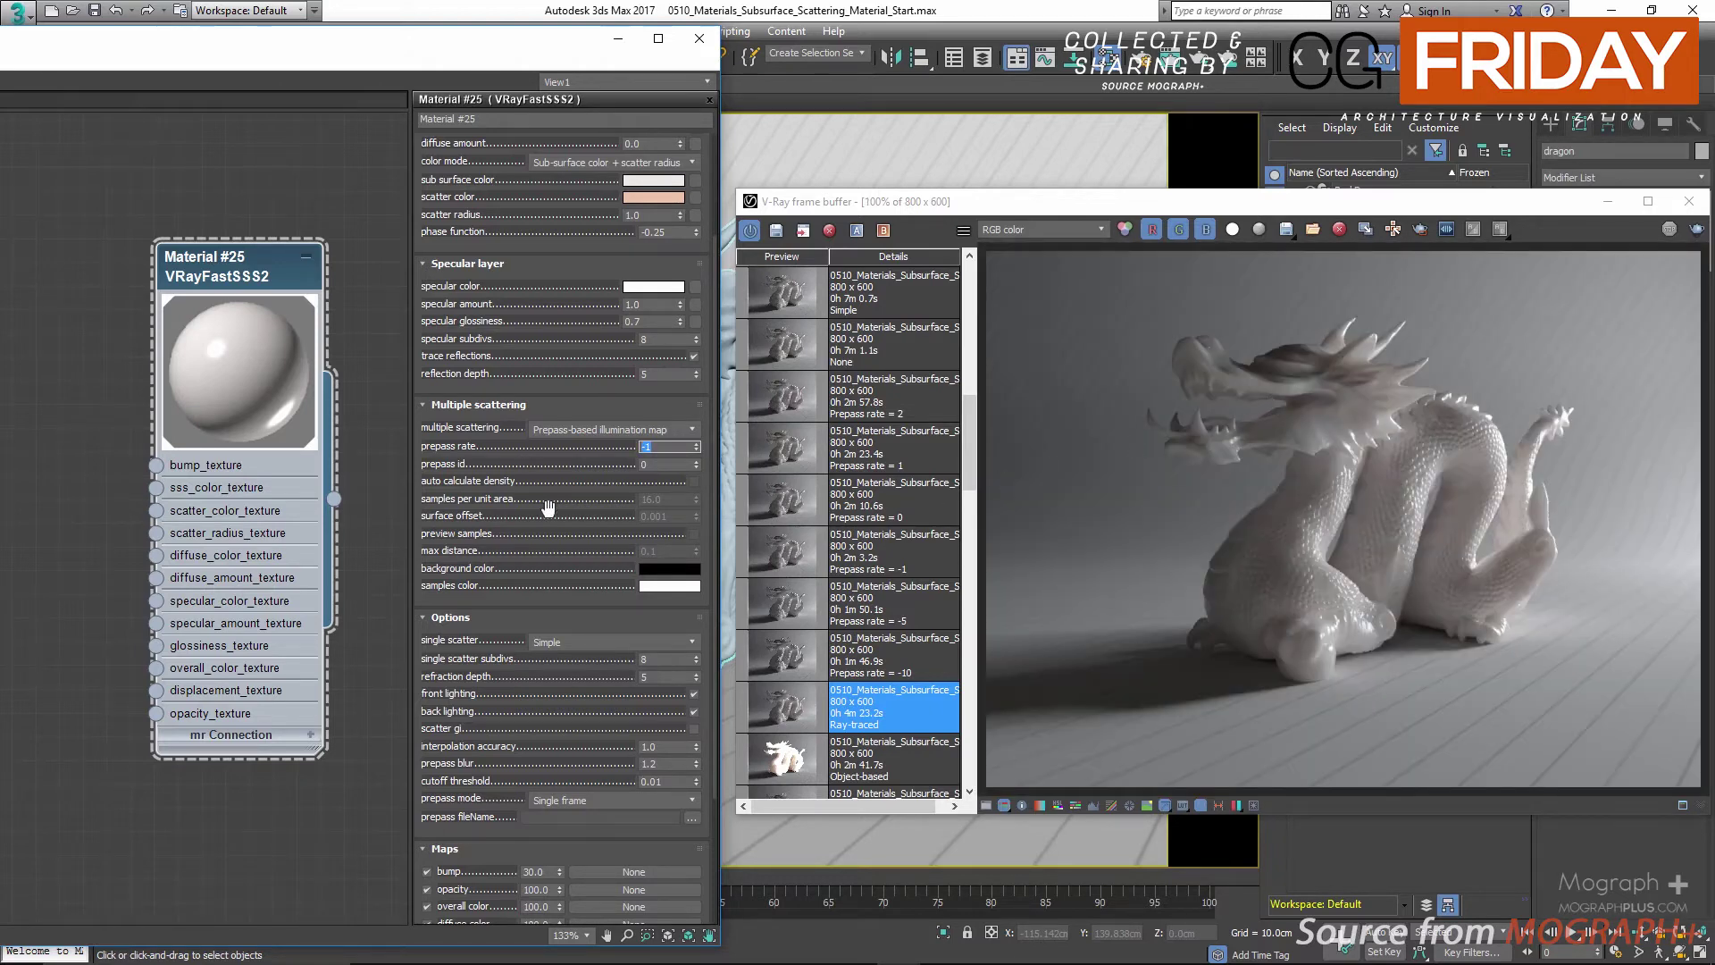
scroll(549, 508, "up", 2)
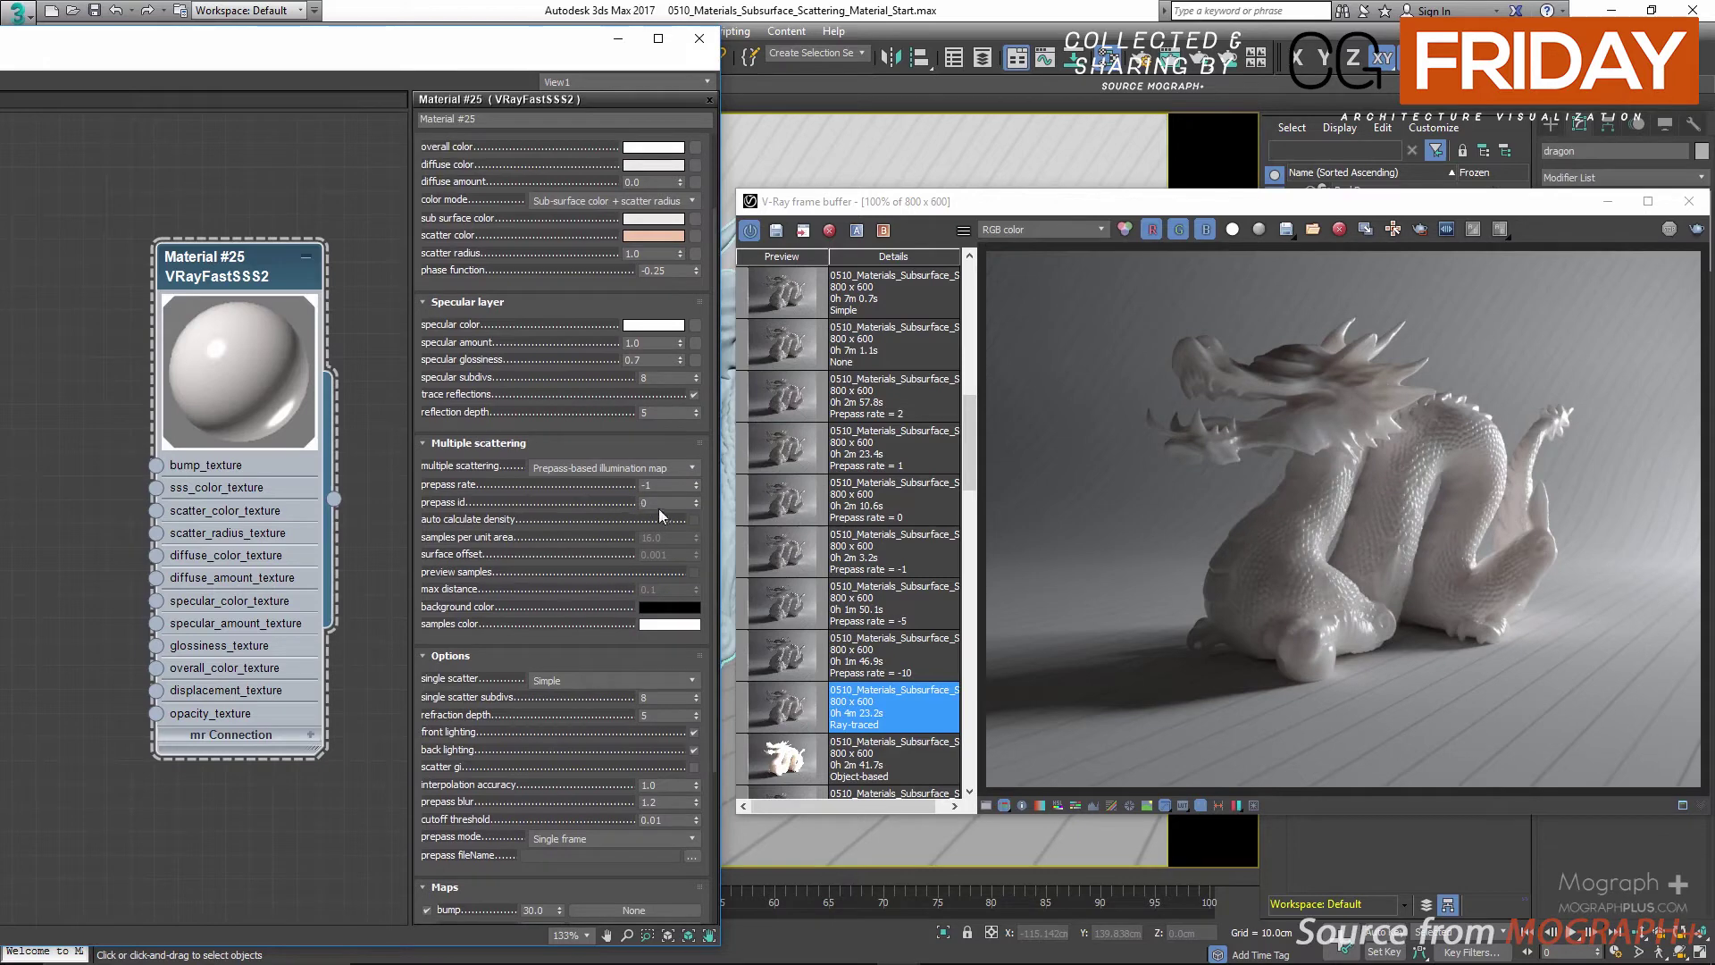
left_click(675, 486)
type("0")
left_click(776, 672)
double_click(779, 665)
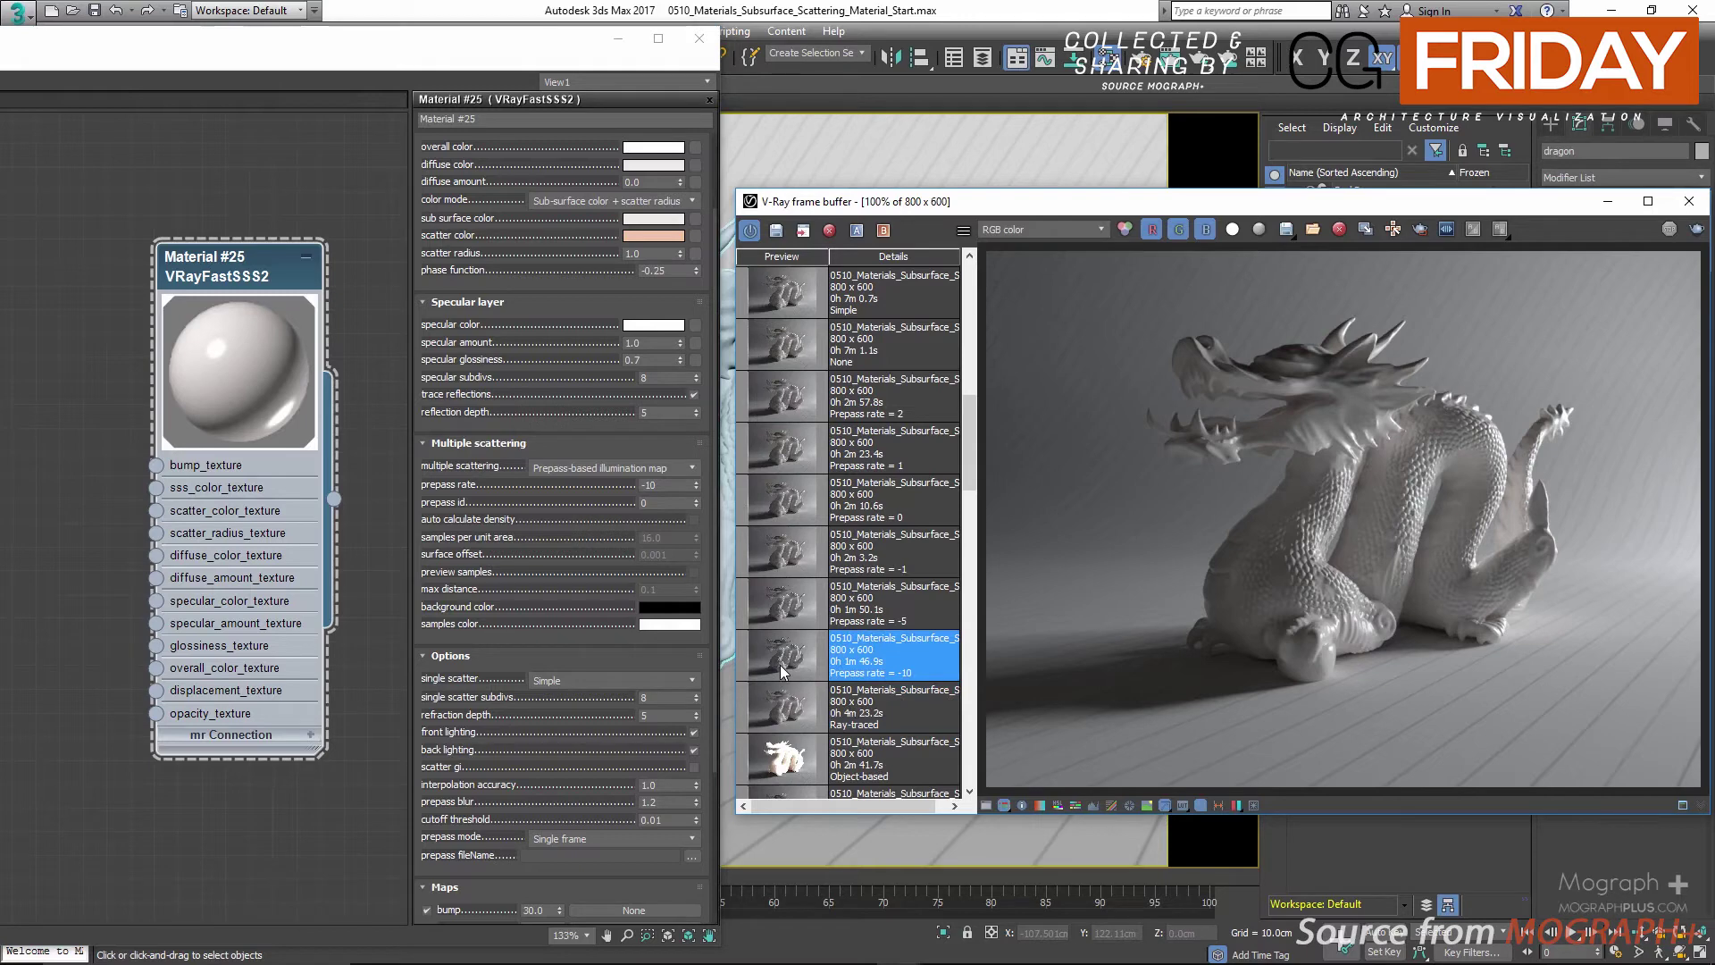
Set the prepass rate to -5 and show the Prepass rate = -5 render magnified
left_click(667, 484)
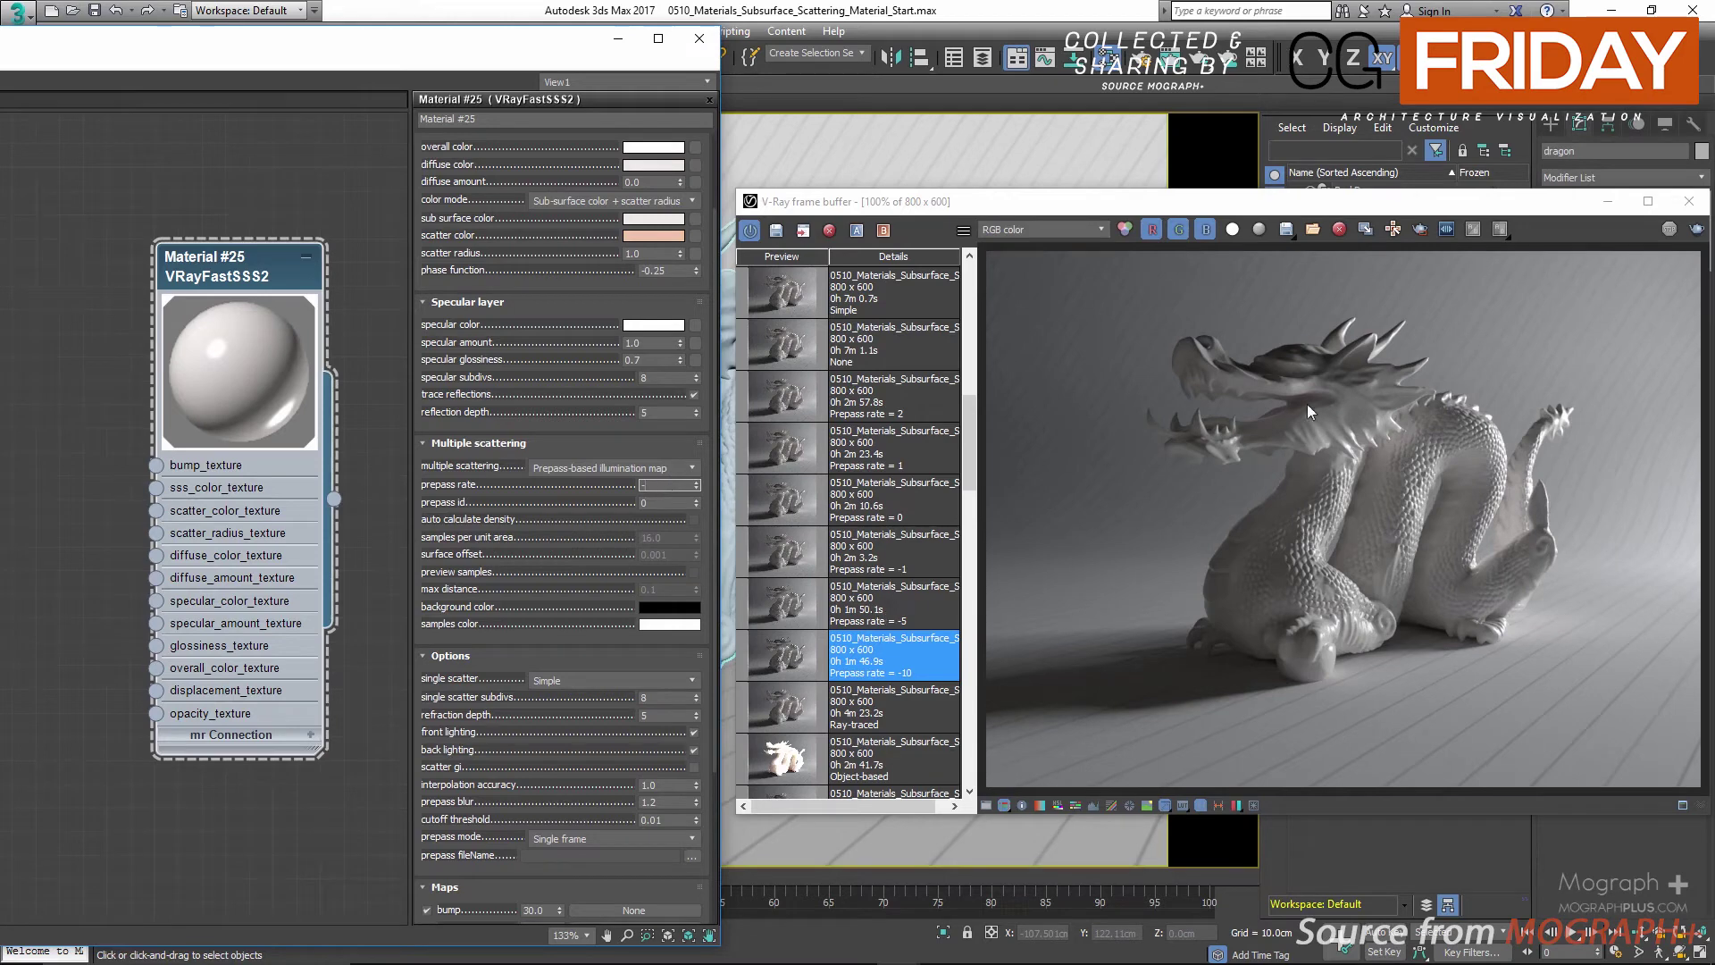
scroll(1325, 395, "up", 2)
scroll(1327, 394, "down", 2)
left_click(791, 608)
scroll(1263, 473, "up", 2)
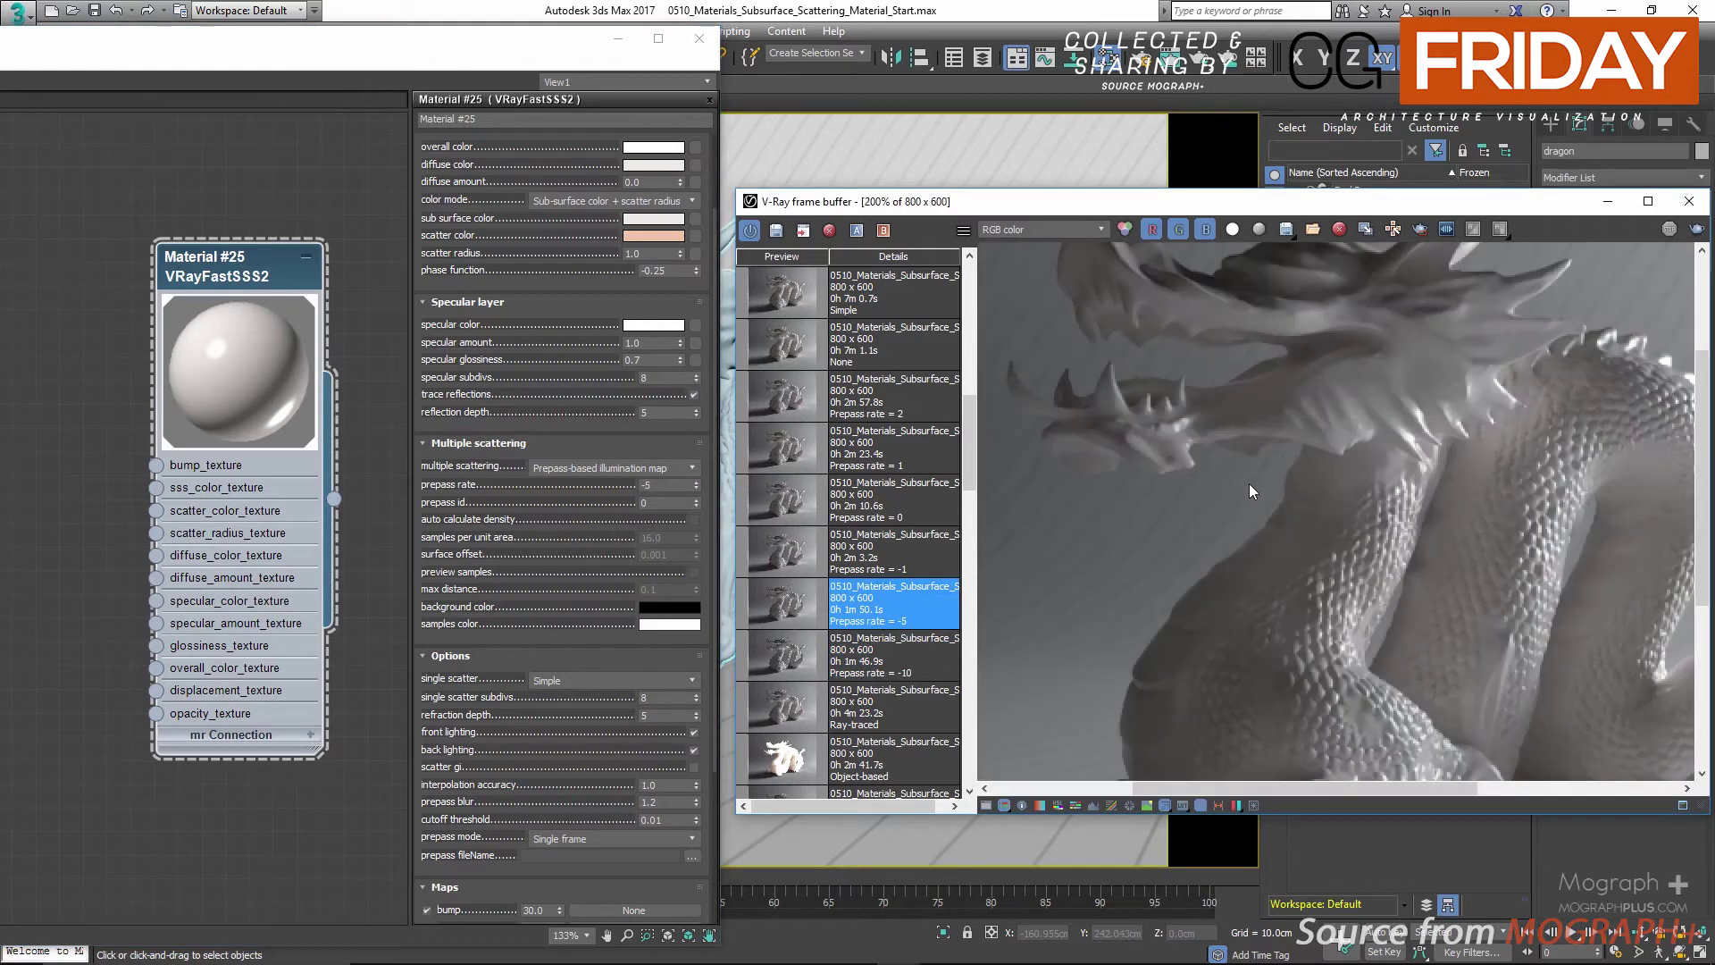
Compare the Prepass rate = -10 and -5 renders, both magnified on the dragon's head and at full view
left_click(761, 651)
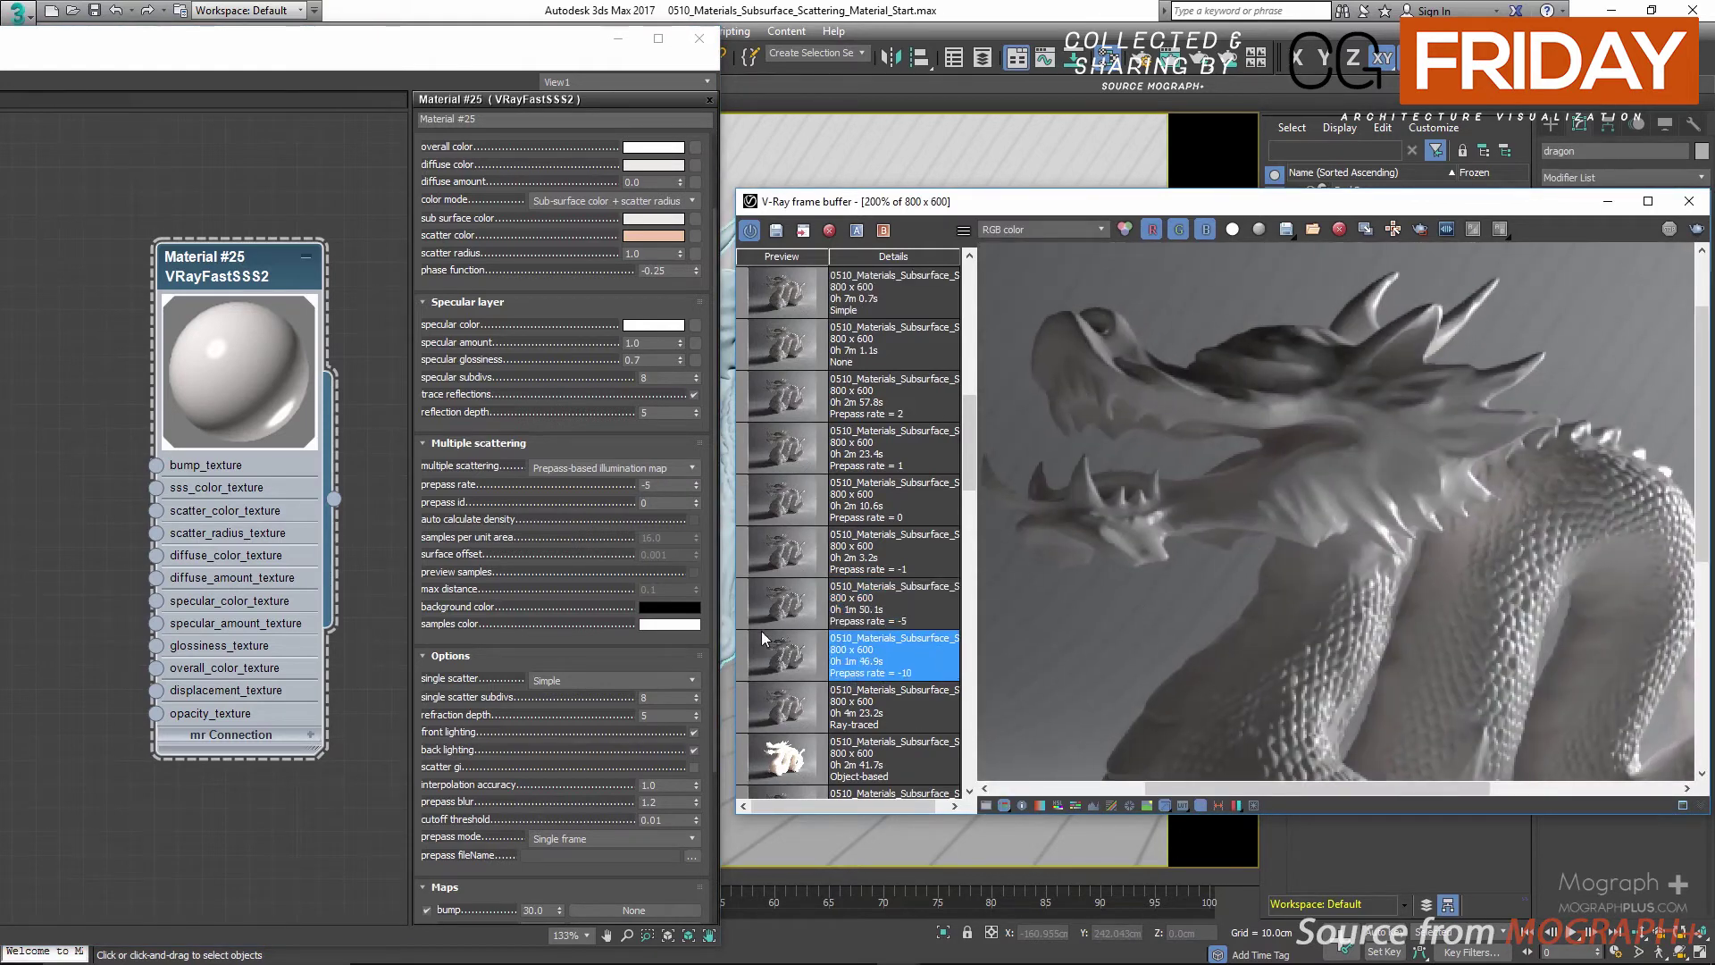
left_click(761, 624)
scroll(1285, 560, "down", 2)
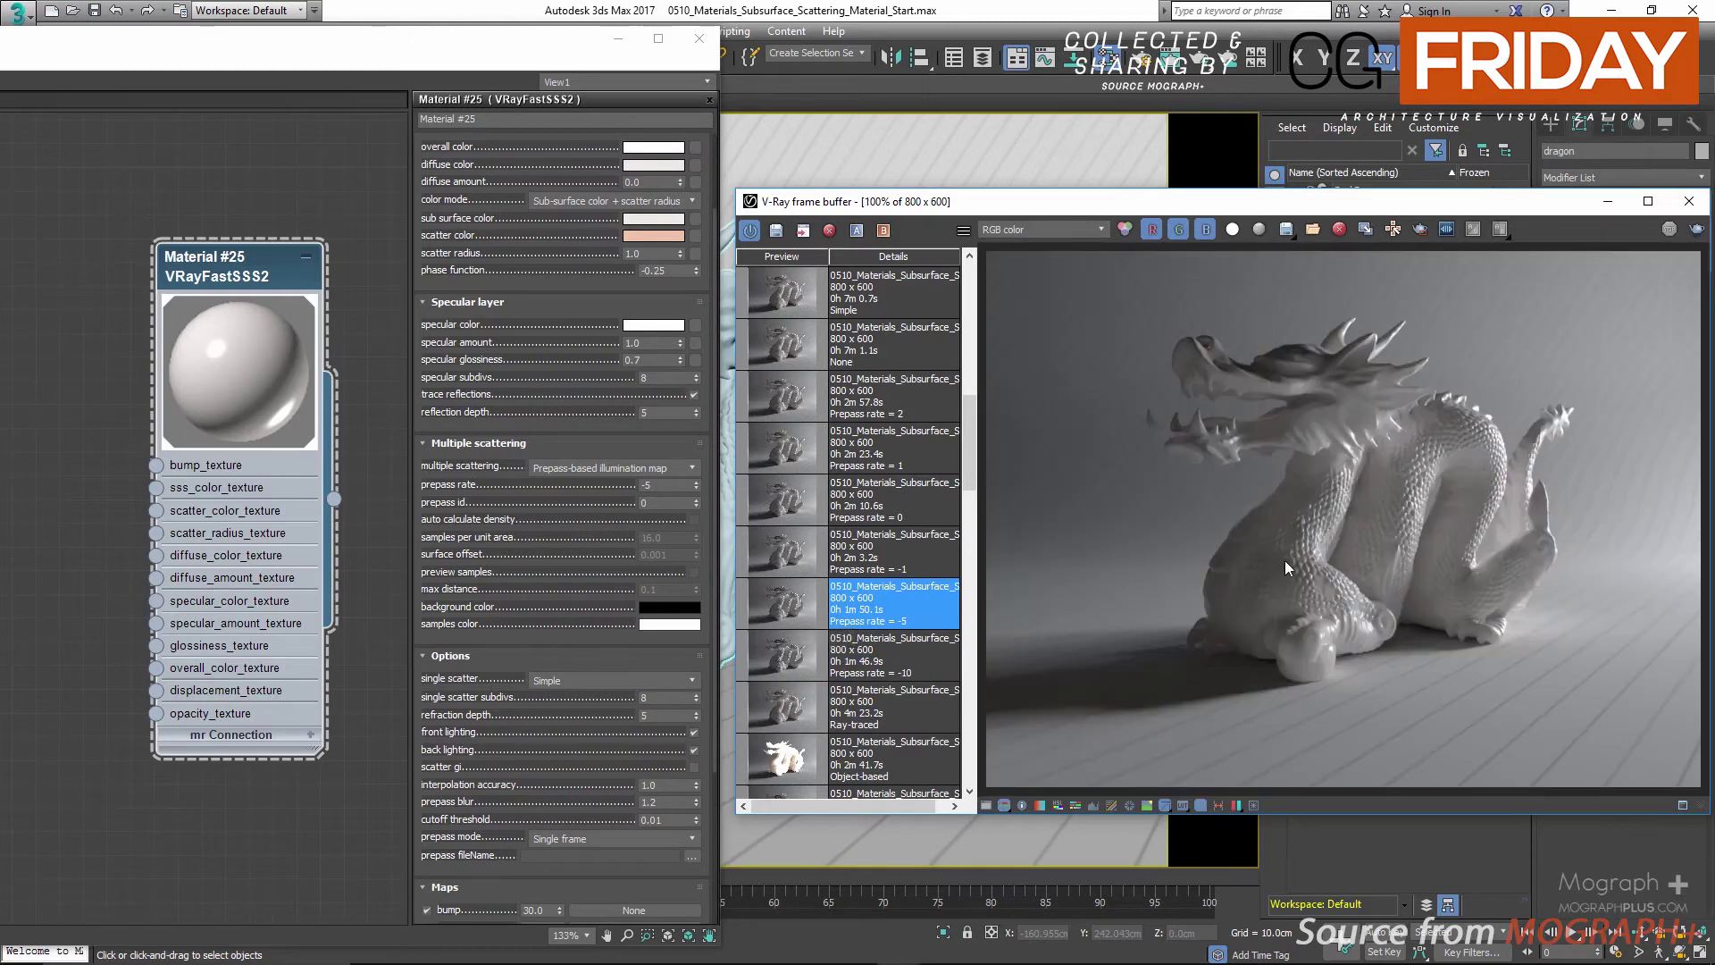
left_click(773, 660)
left_click(773, 621)
Set the prepass rate to -1 and inspect the Prepass rate = -1 render magnified on the dragon's head
left_click(661, 485)
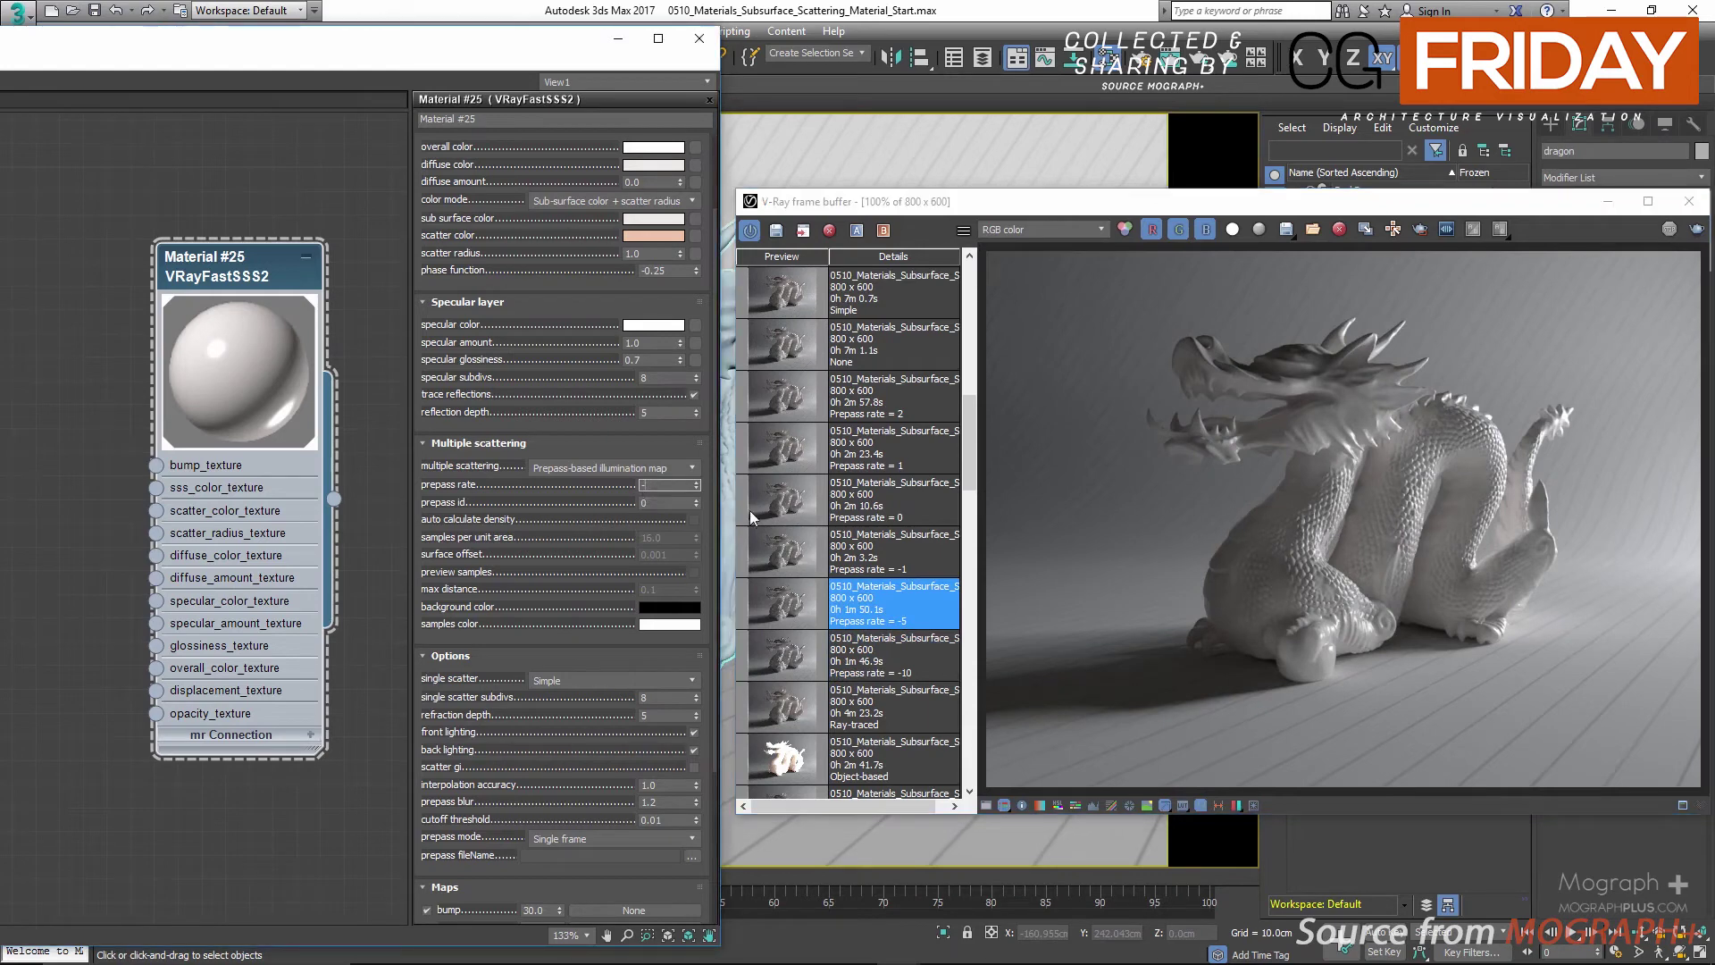
type("1")
left_click(796, 551)
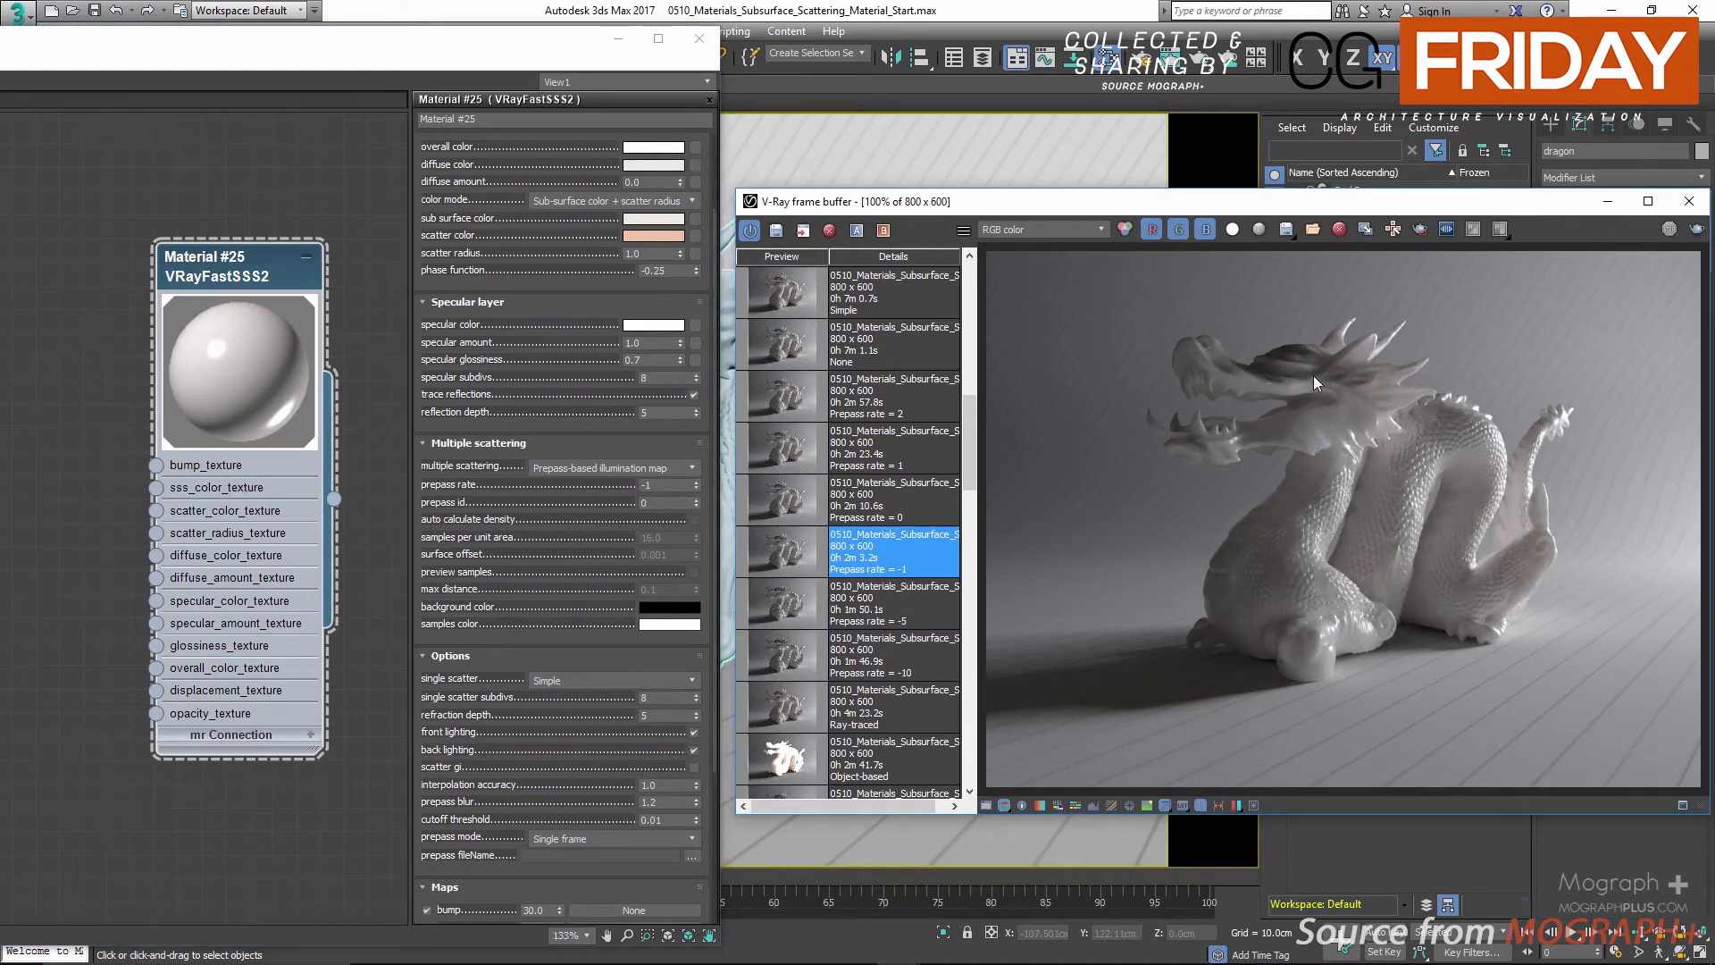
scroll(1313, 375, "up", 6)
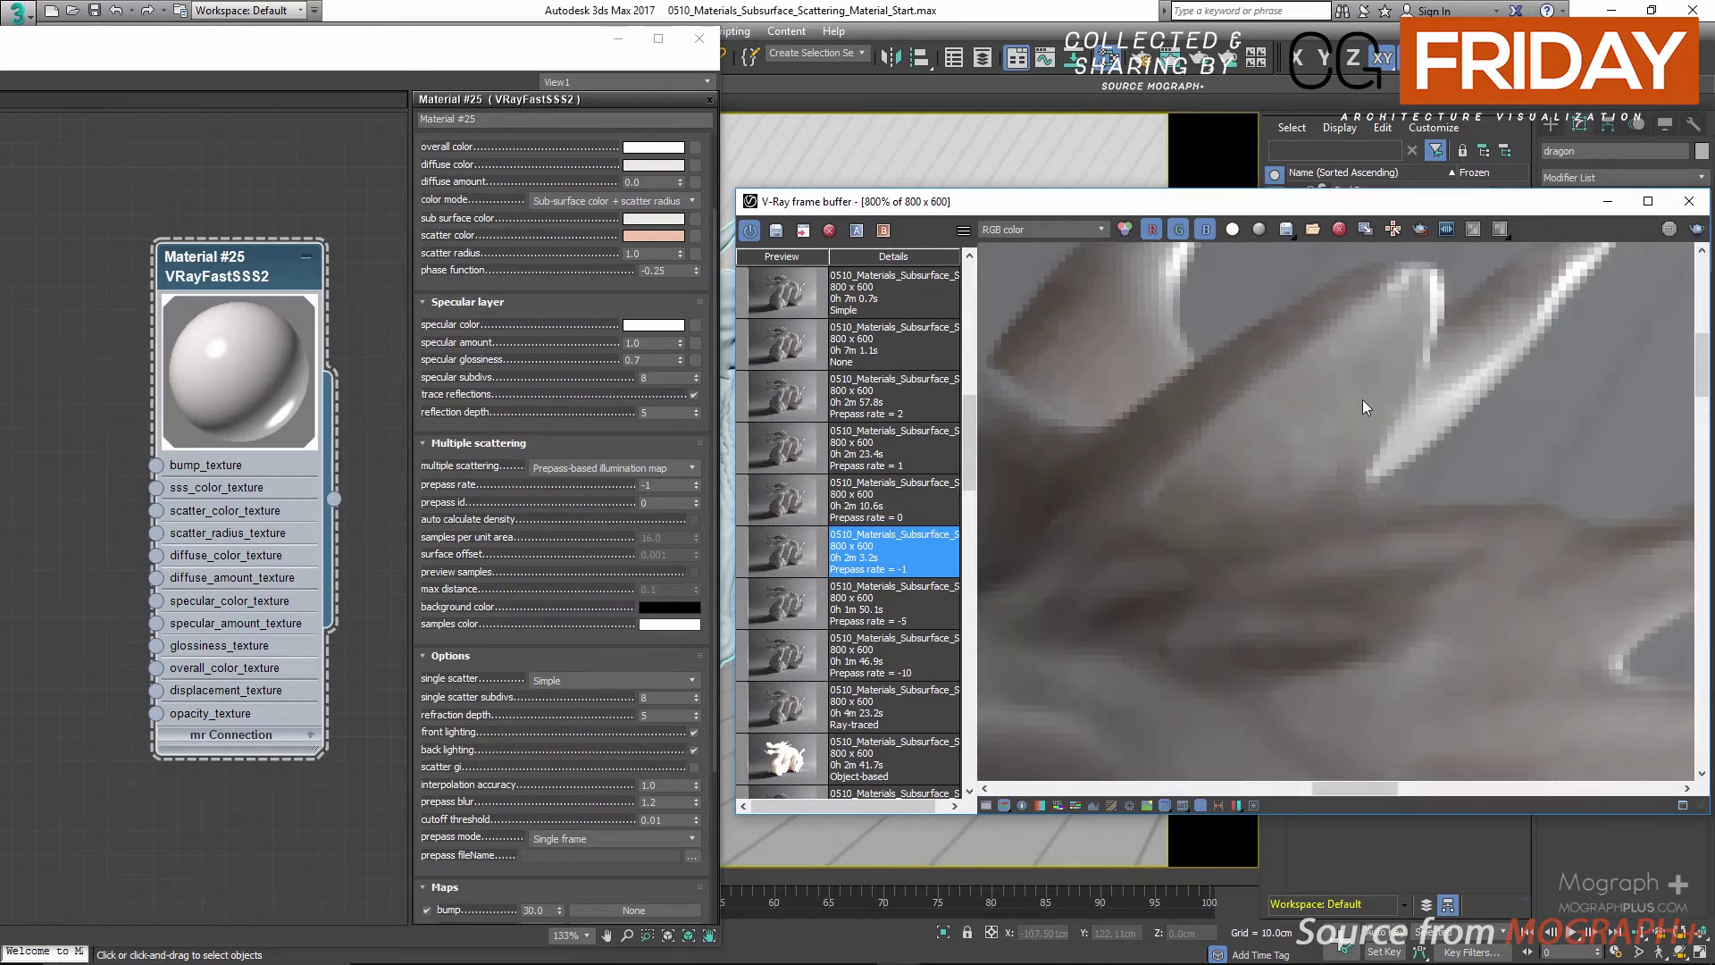
scroll(1369, 373, "down", 1)
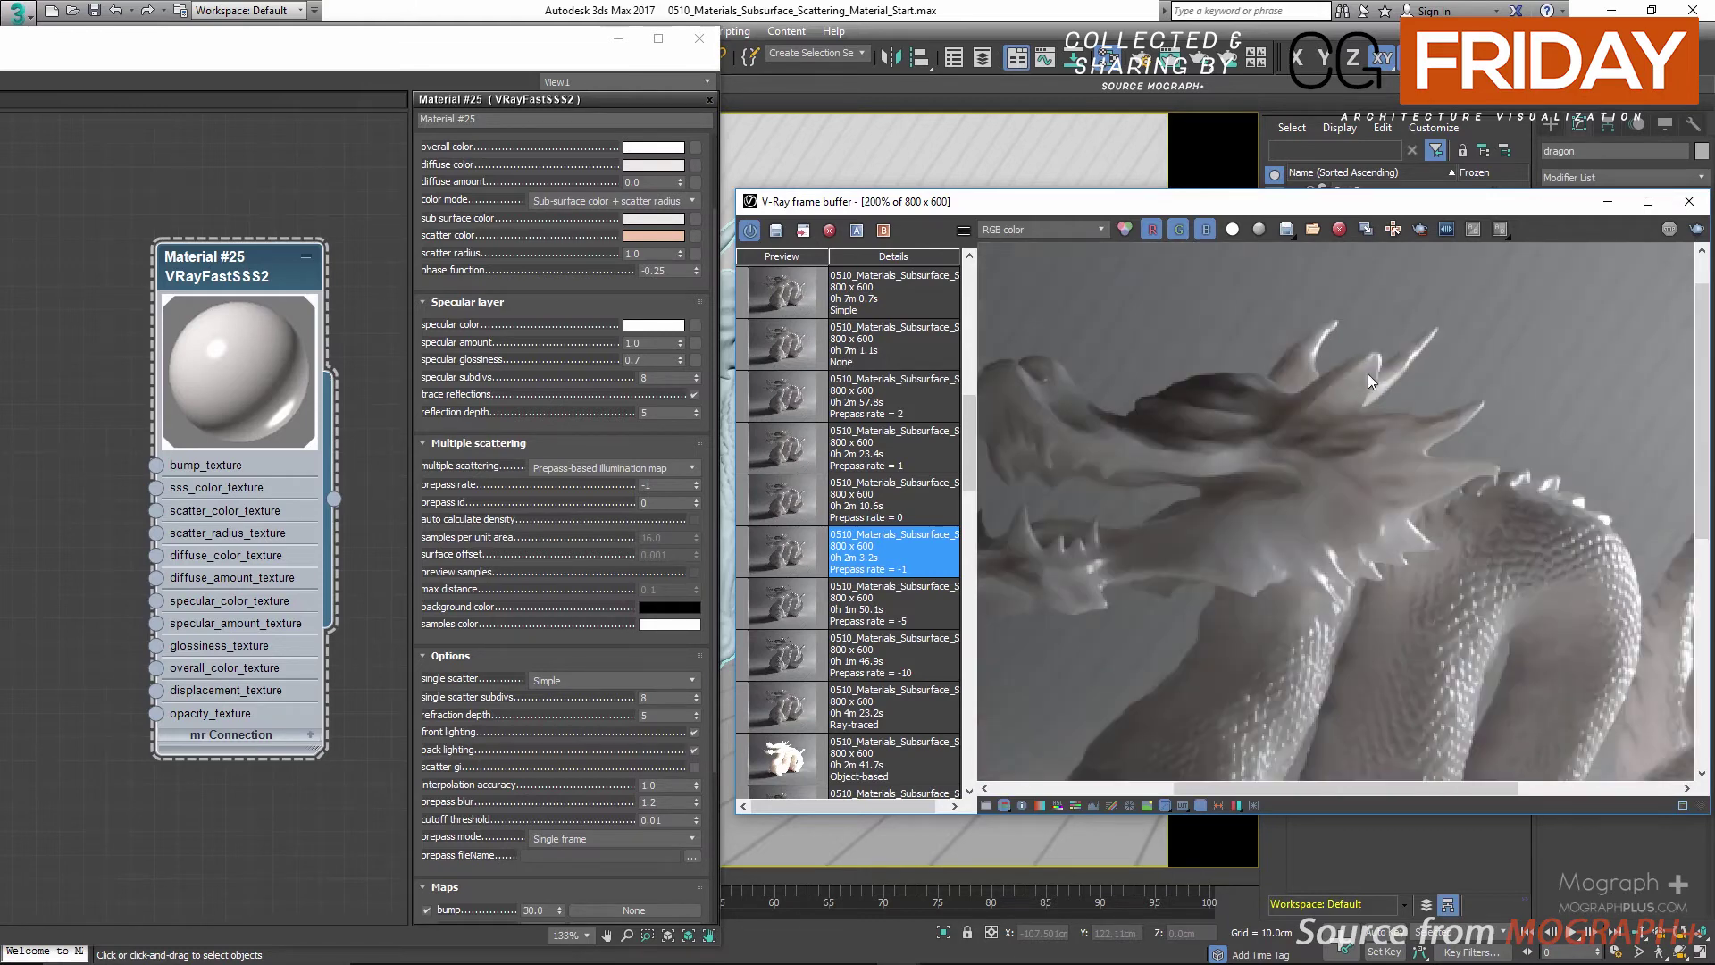
Set the prepass rate to 0 and inspect the Prepass rate = 0 render magnified on the dragon's head
double_click(665, 484)
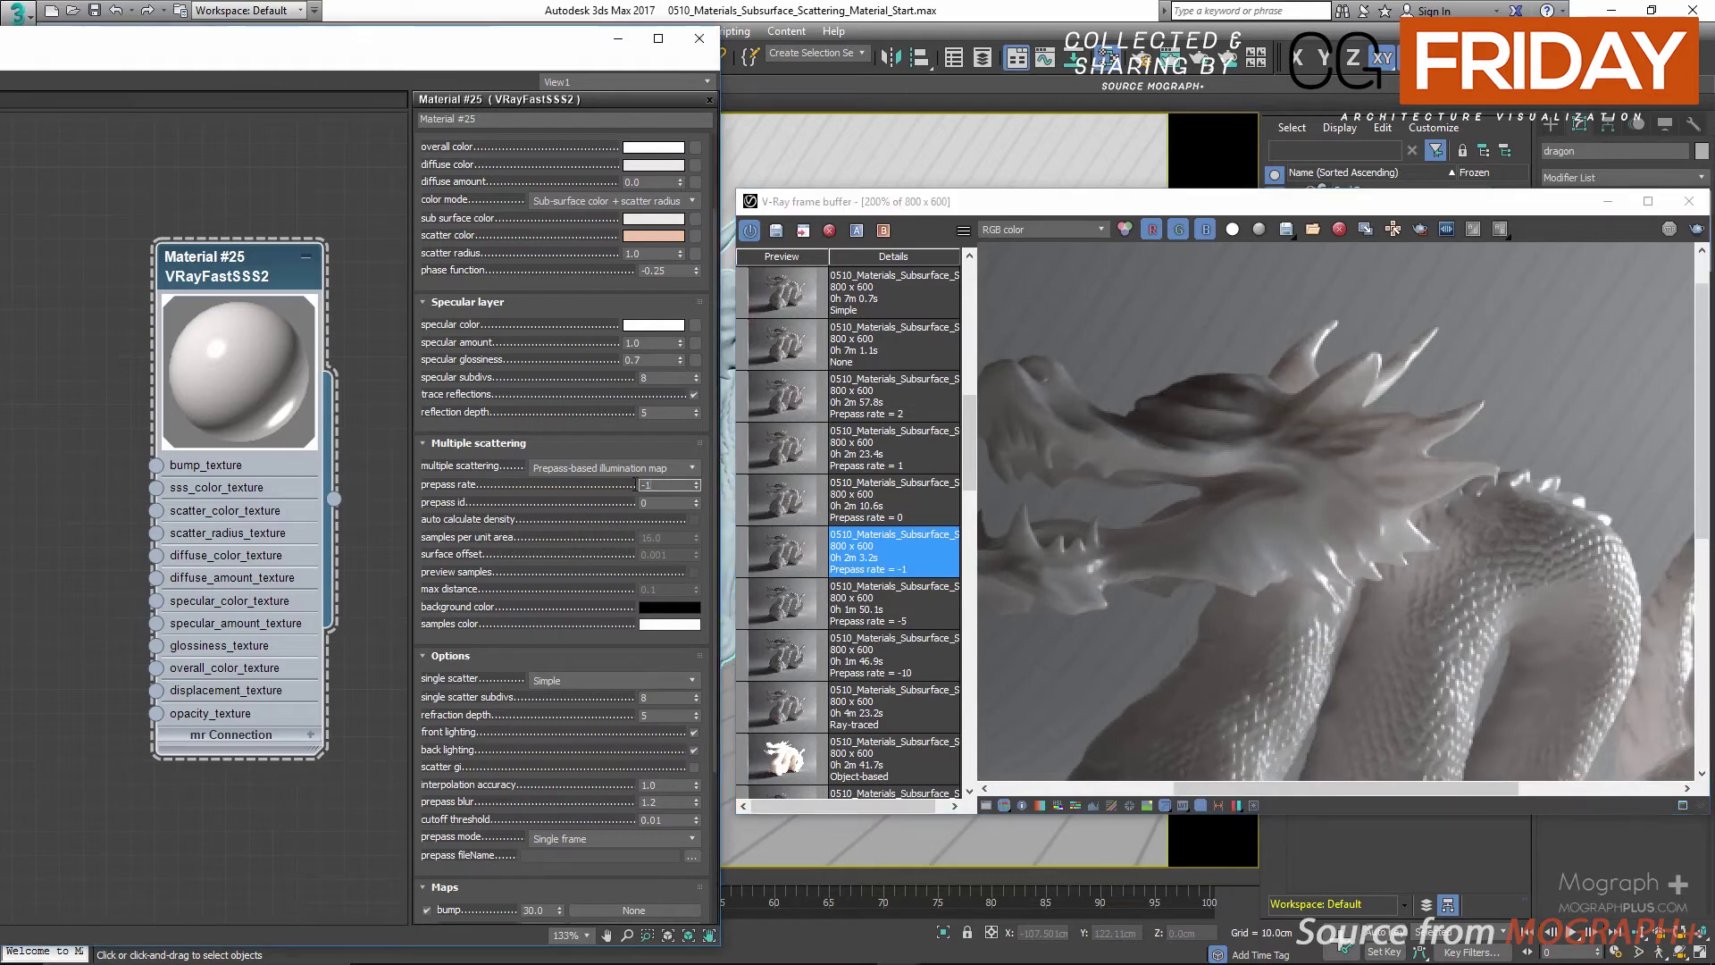
type("0")
double_click(892, 497)
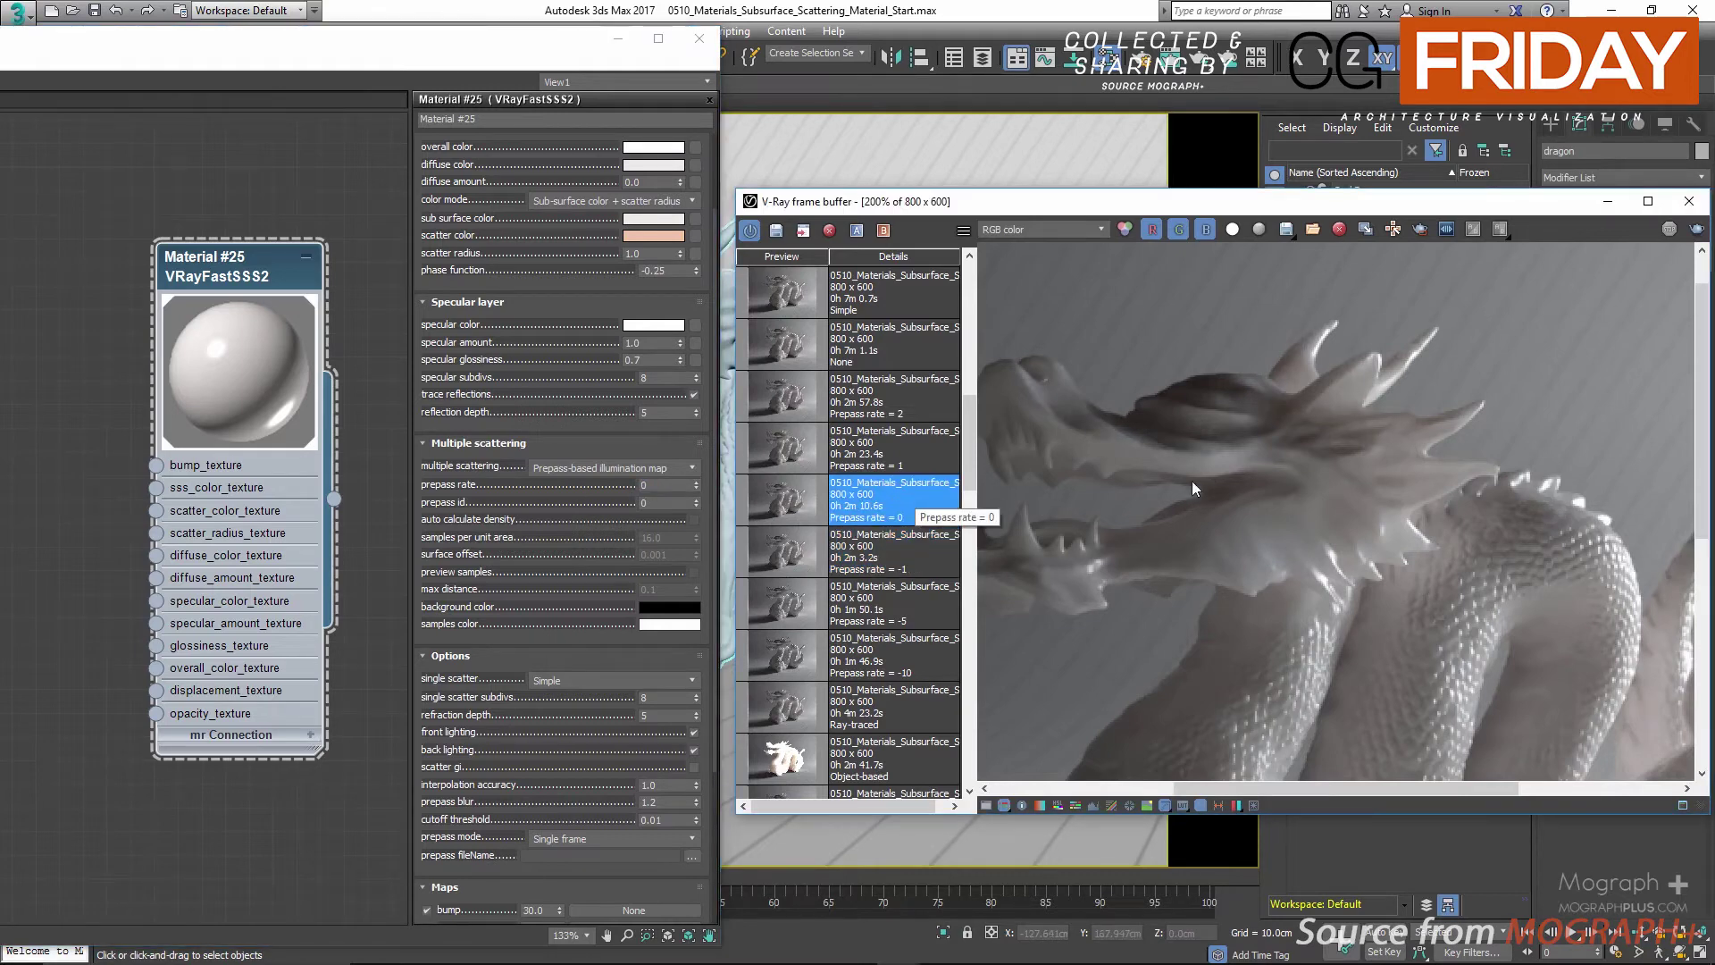
scroll(1239, 459, "up", 1)
middle_click_drag(1239, 459, 1074, 527)
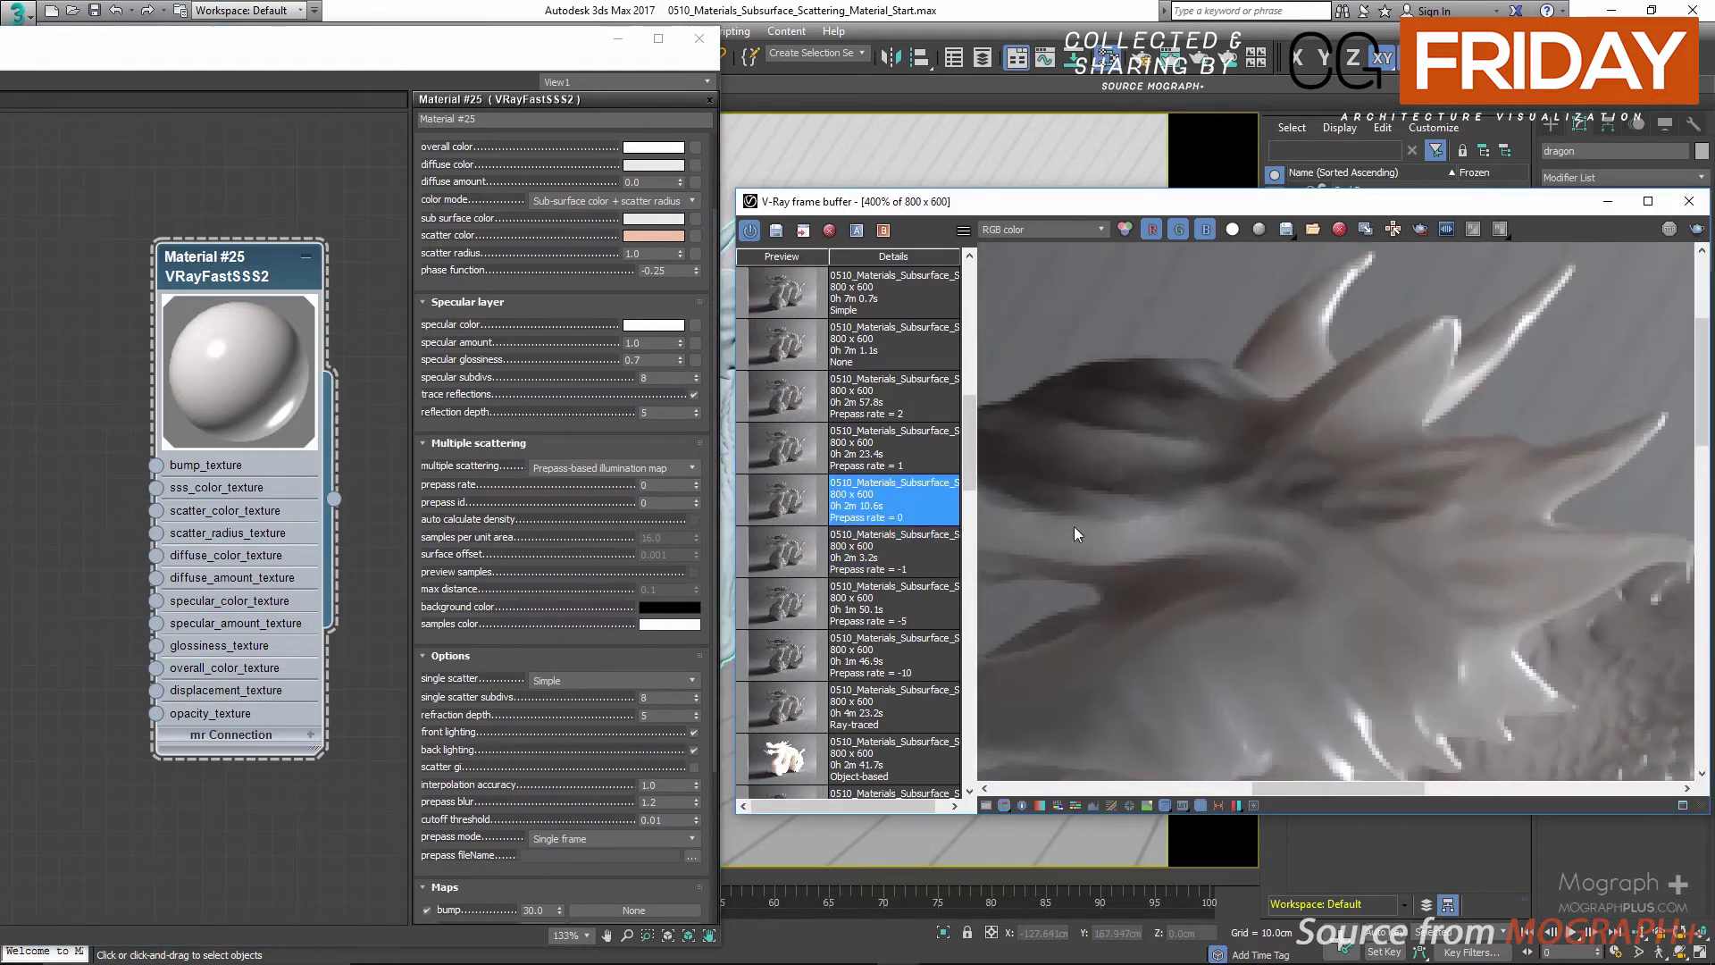
Compare the Prepass rate = -1 and 0 renders, both magnified on the head and on the whole dragon
left_click(799, 550)
left_click(796, 508)
double_click(1155, 516)
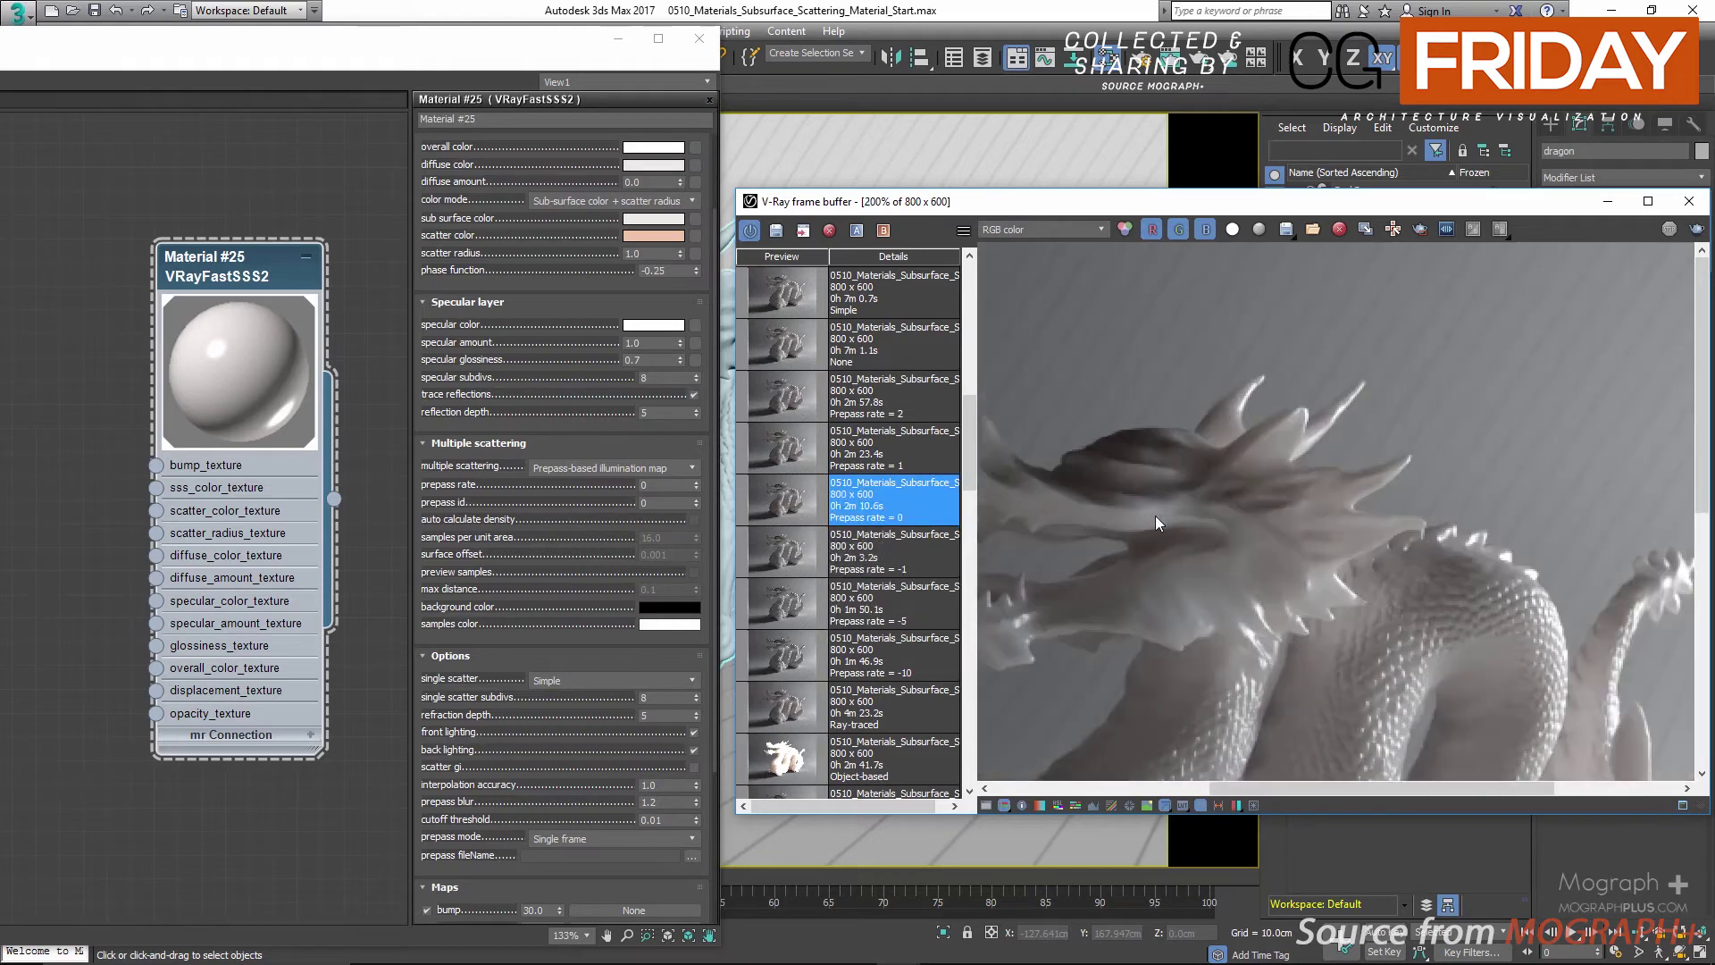
left_click(769, 556)
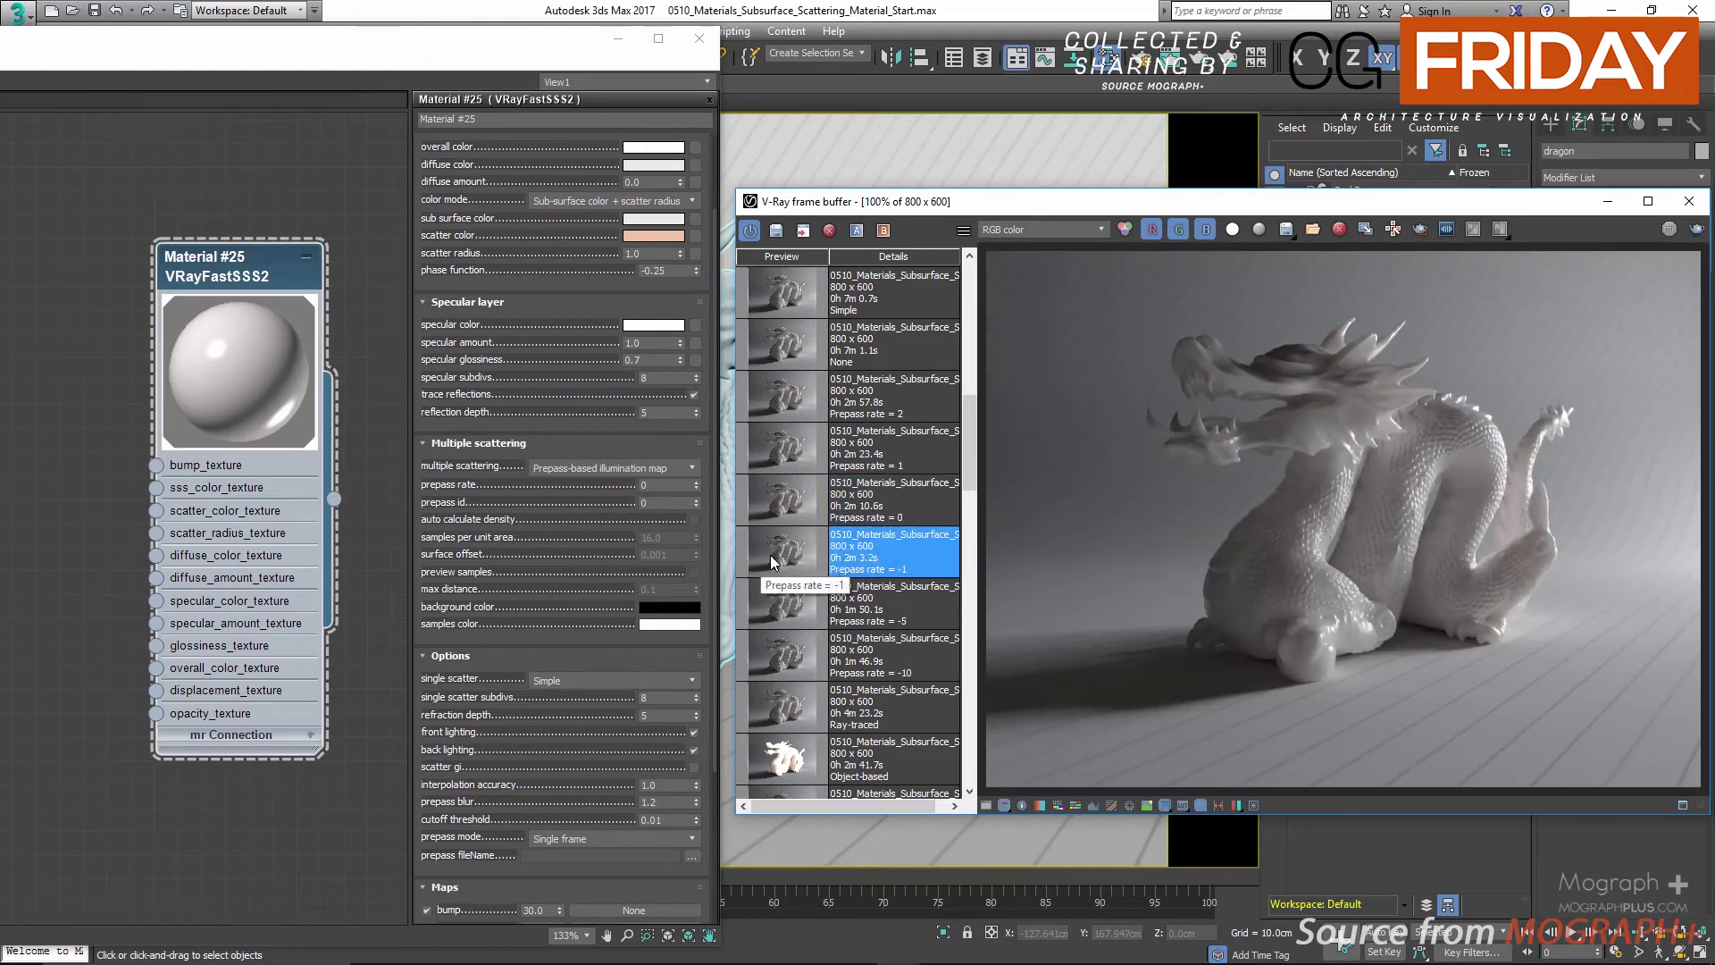
left_click(780, 512)
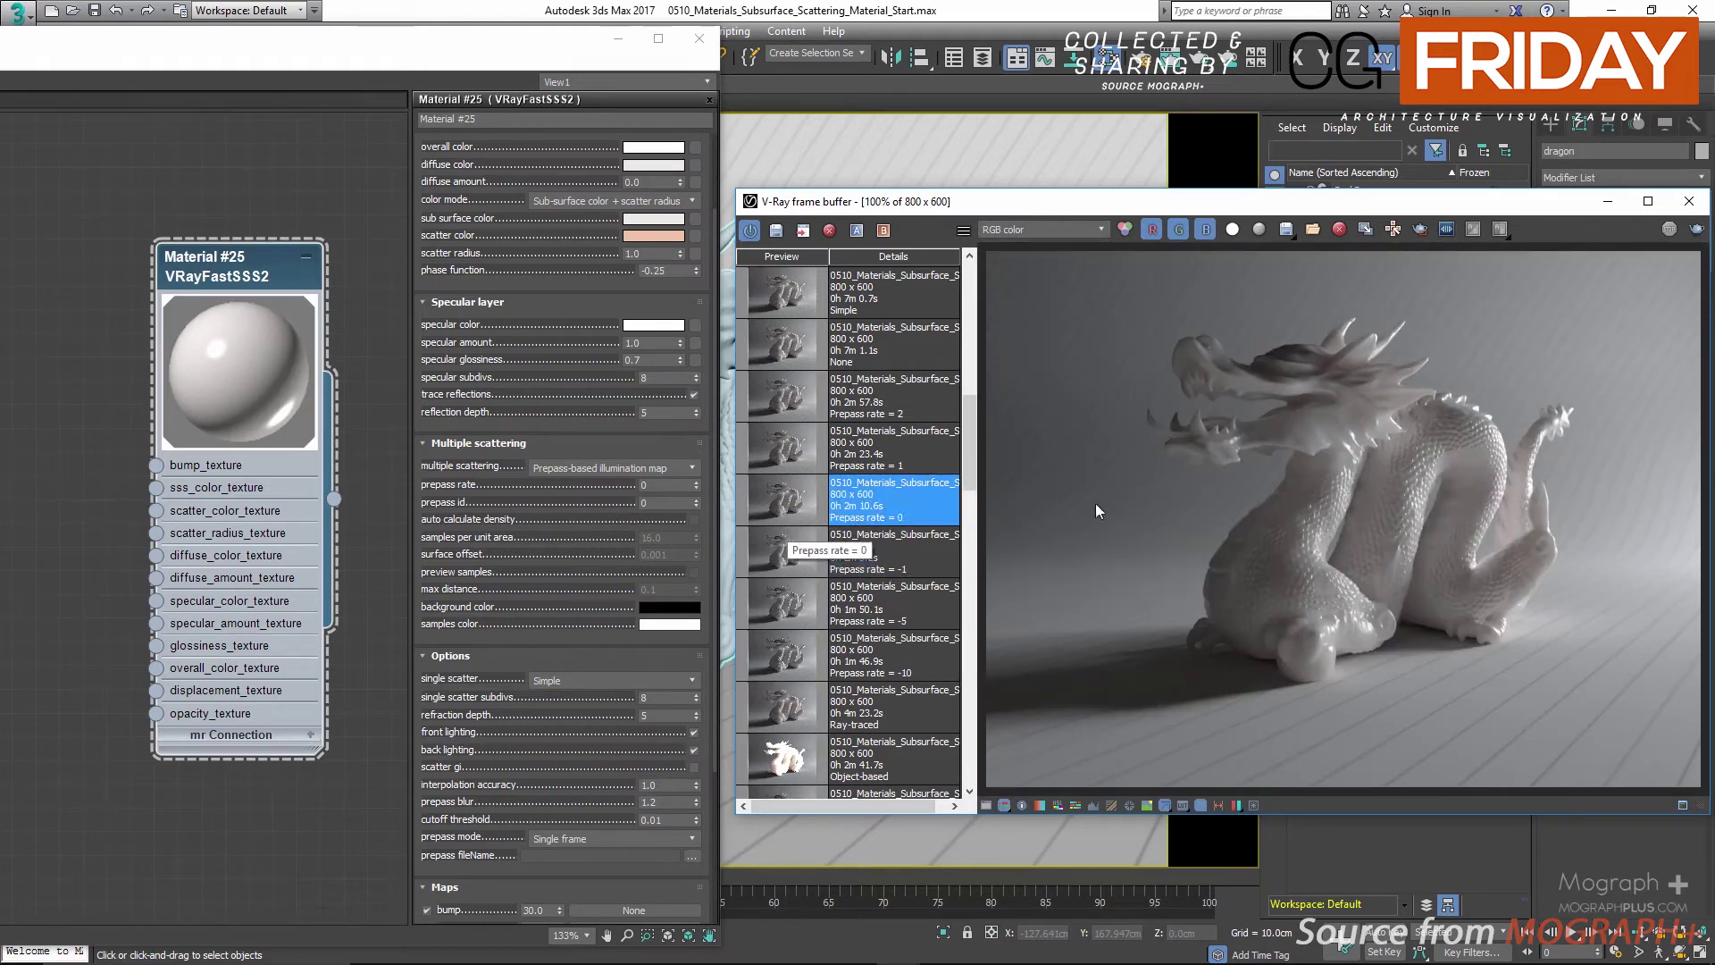
scroll(1236, 488, "up", 2)
left_click_drag(1236, 488, 1228, 597)
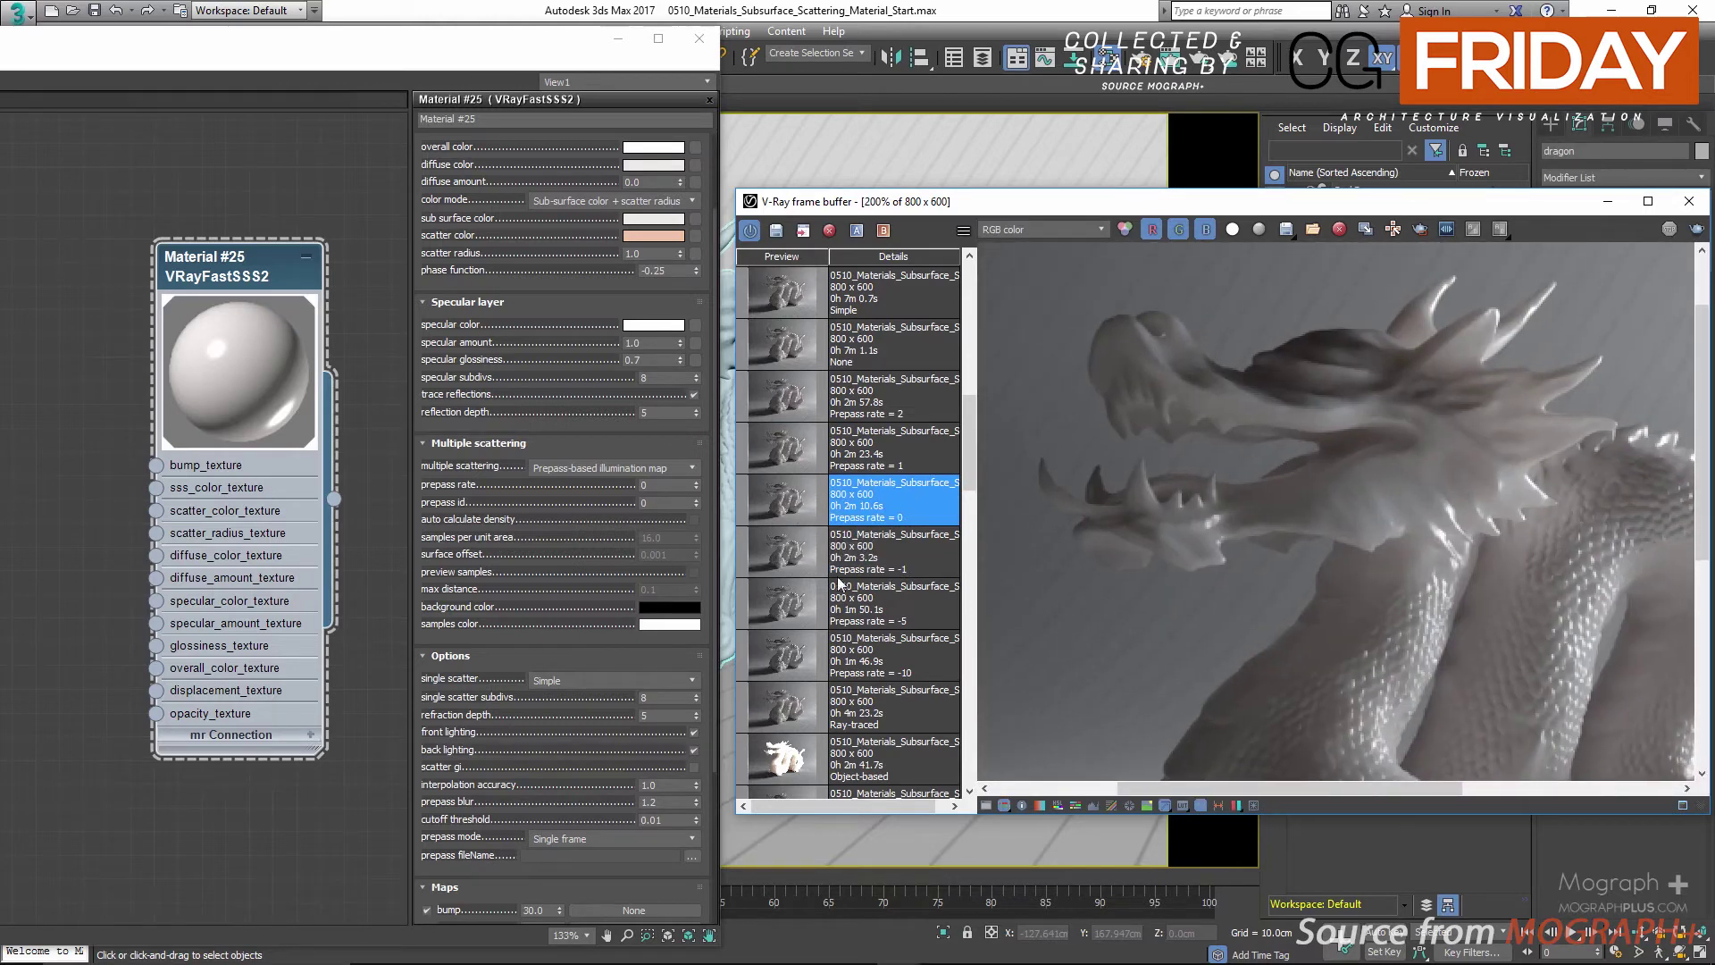
Set the prepass rate to 1 and show the Prepass rate = 1 render from the history
left_click(603, 493)
type("1")
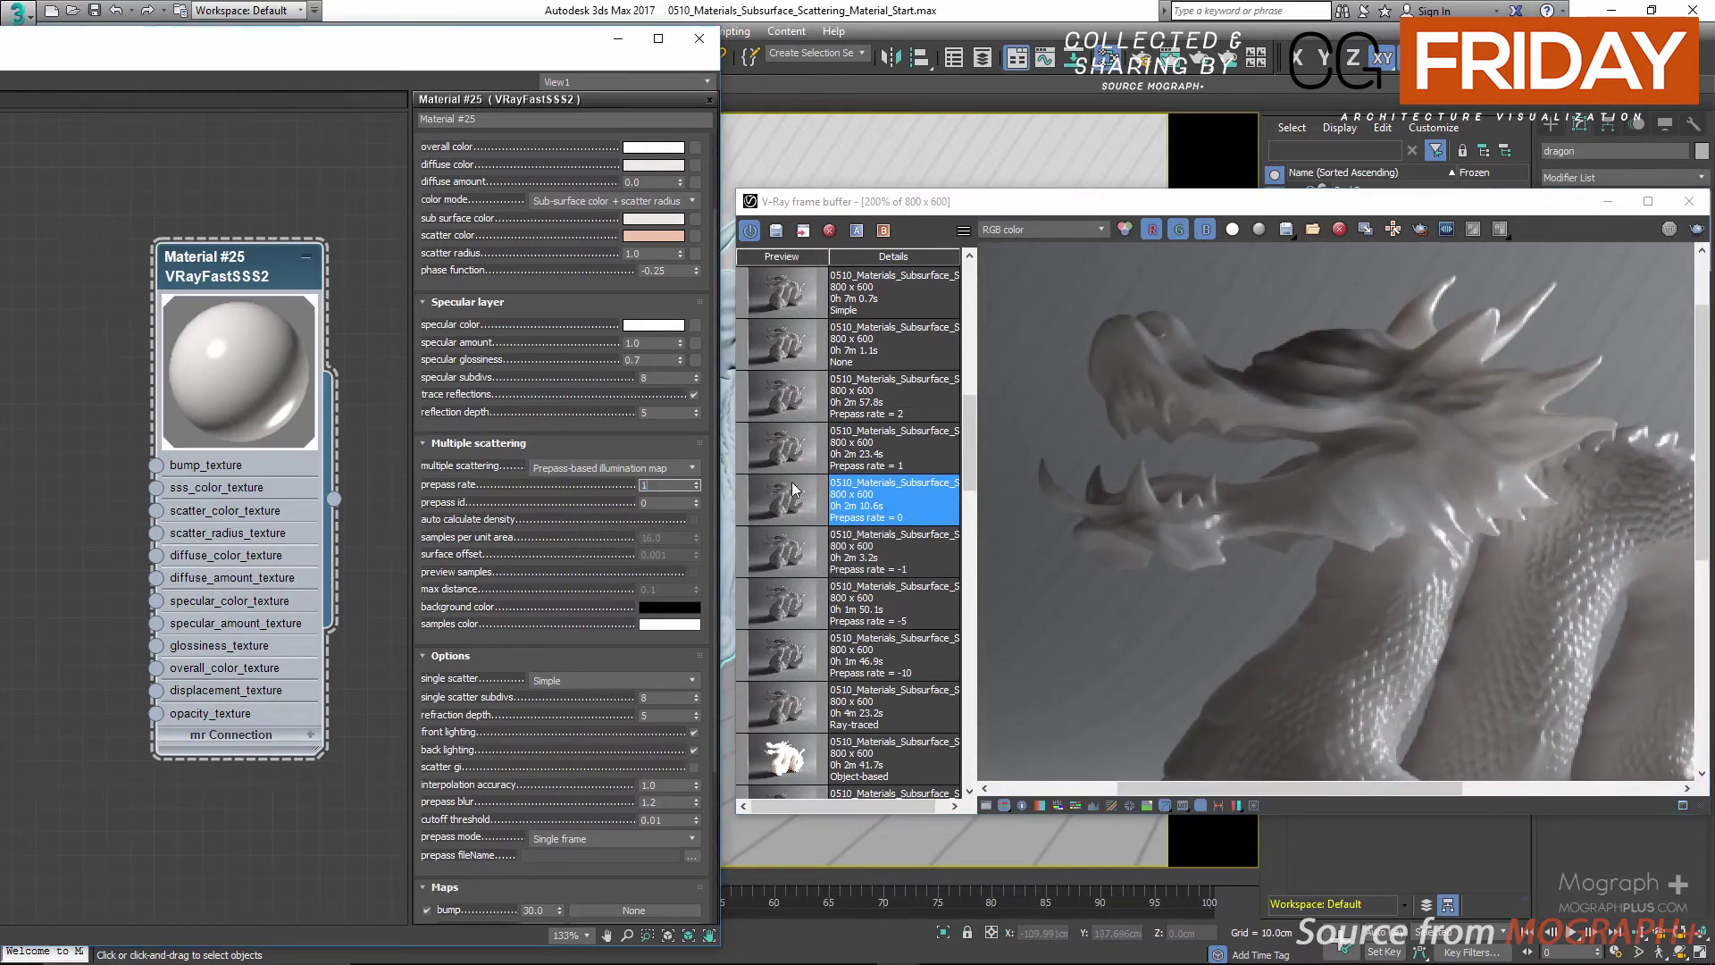
left_click(775, 458)
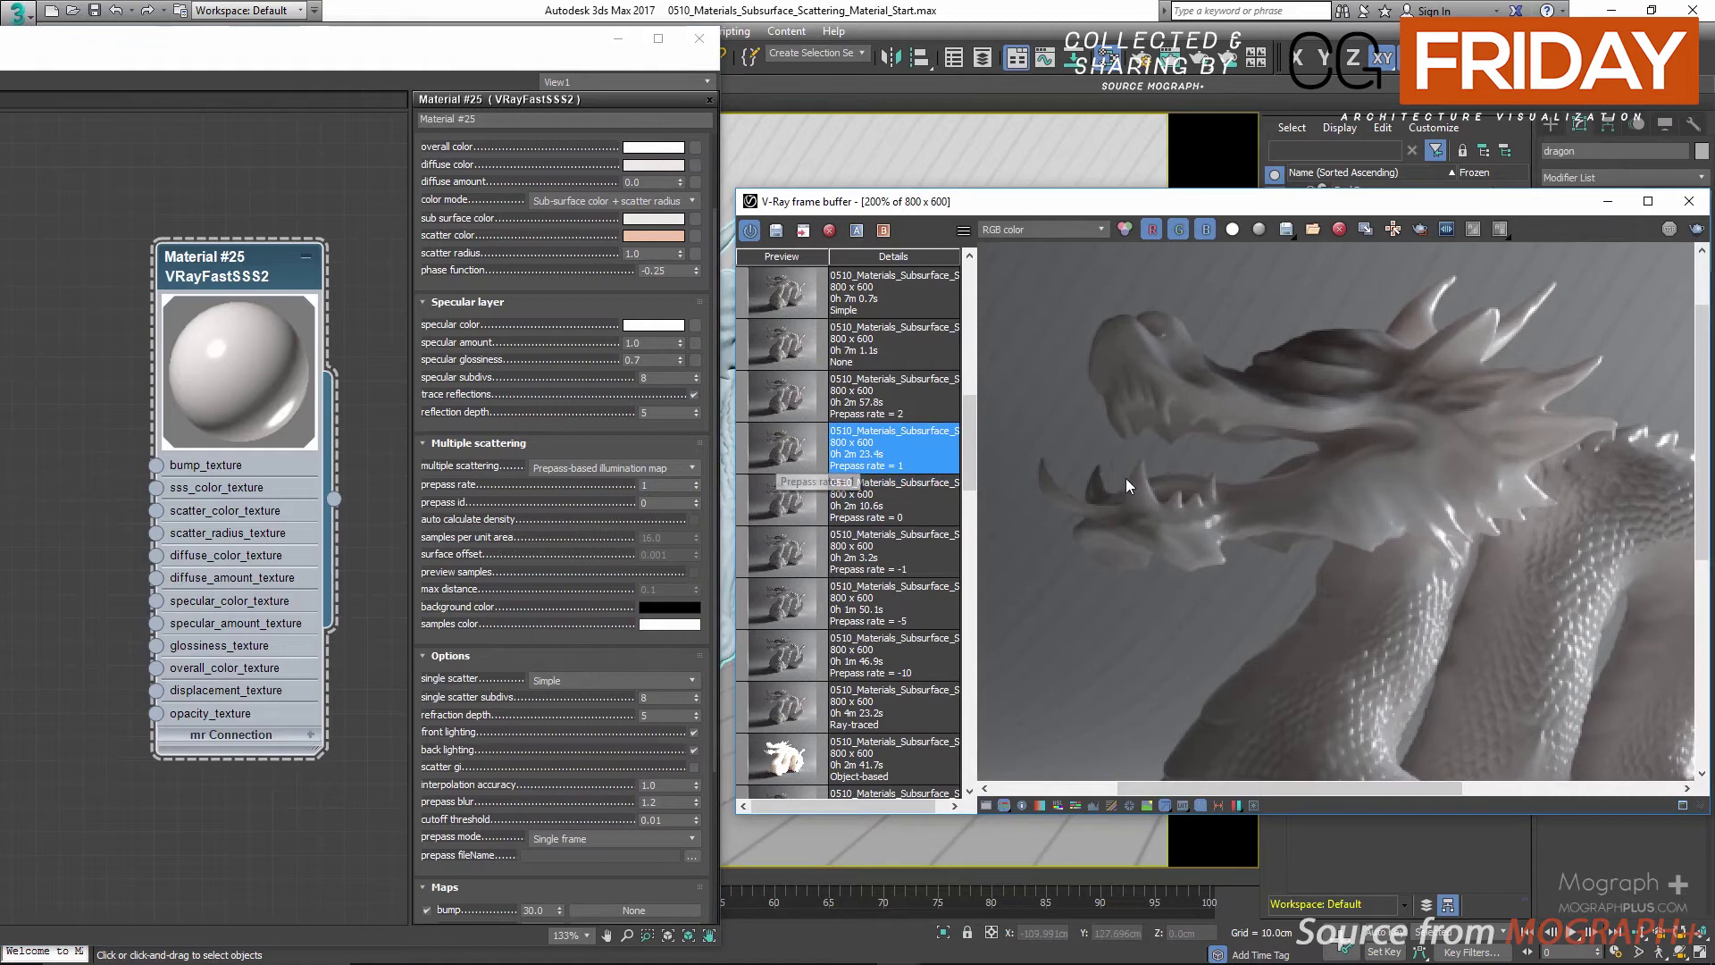
scroll(1125, 478, "down", 2)
Set the prepass rate to 2 and show the Prepass rate = 2 render magnified on the dragon's head
double_click(663, 485)
type("2")
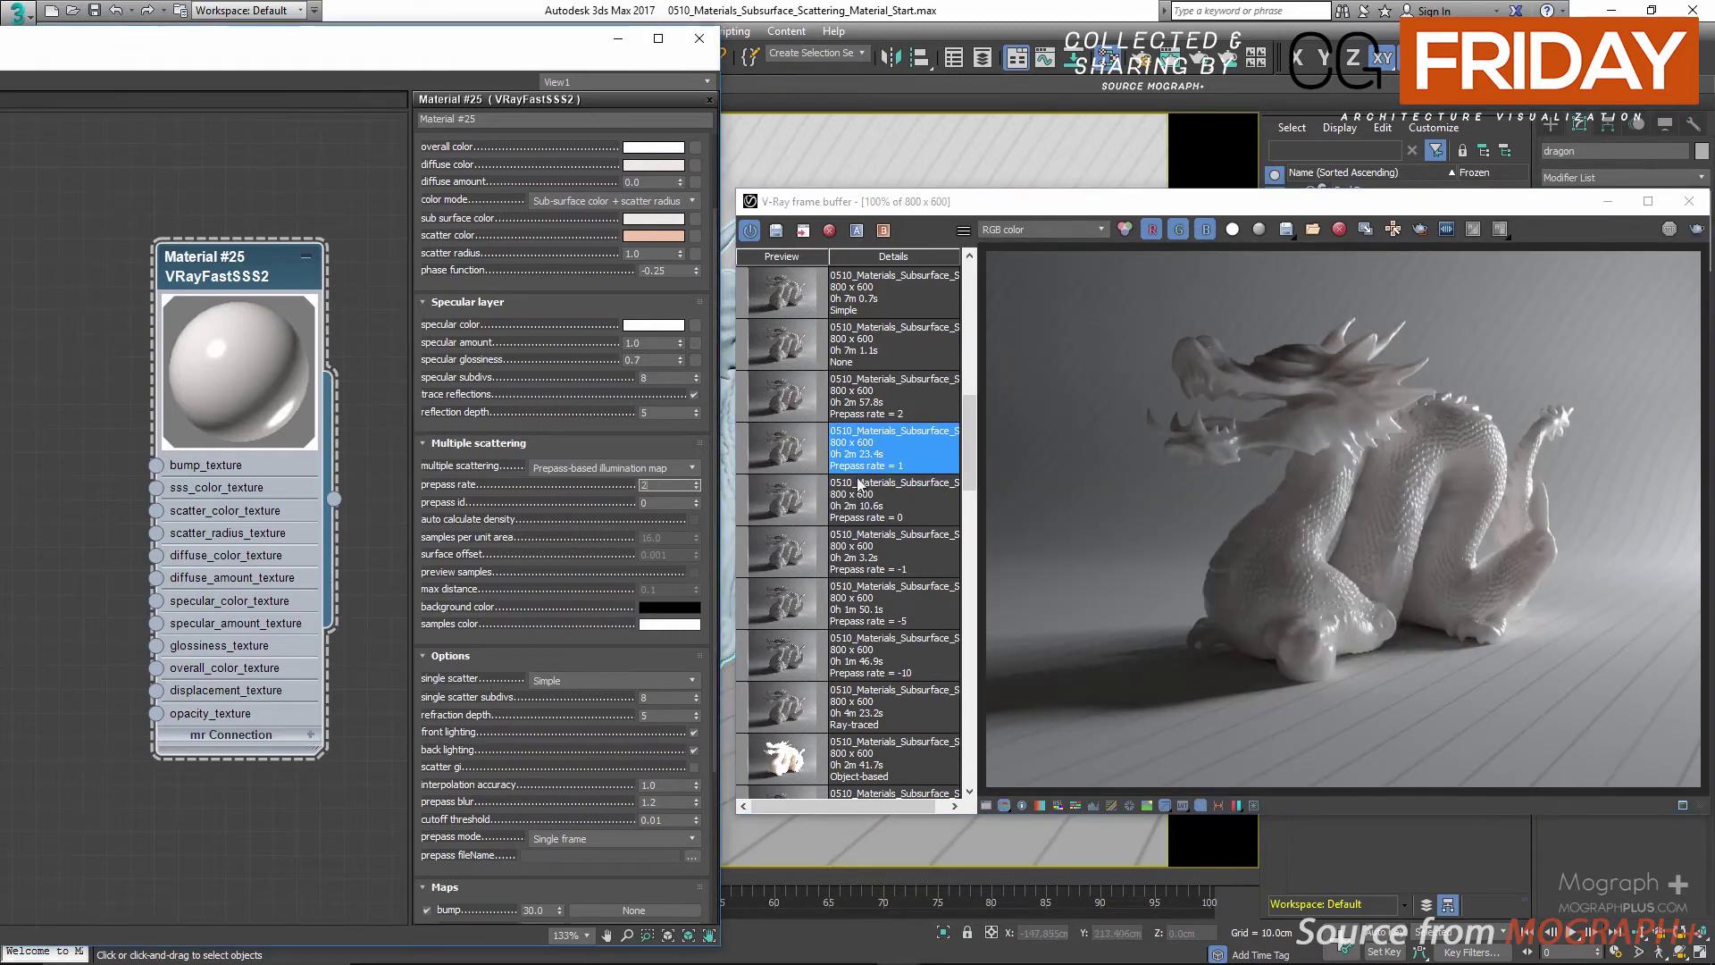
left_click(790, 409)
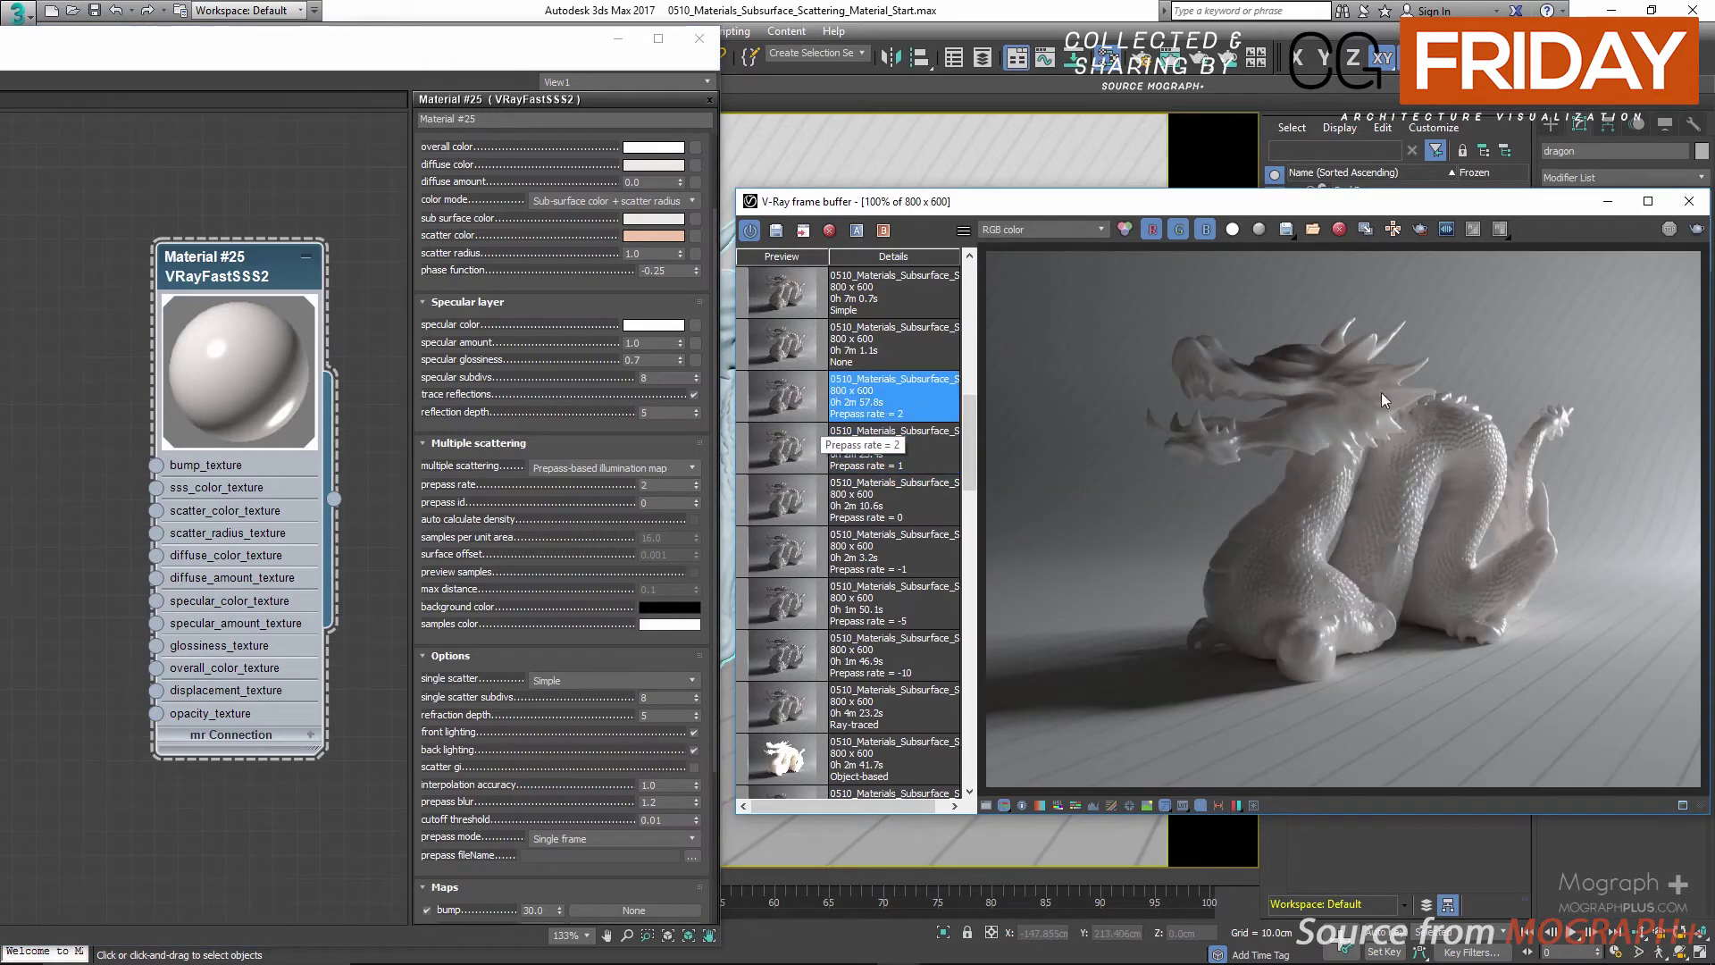
scroll(1435, 393, "up", 2)
scroll(1518, 454, "down", 1)
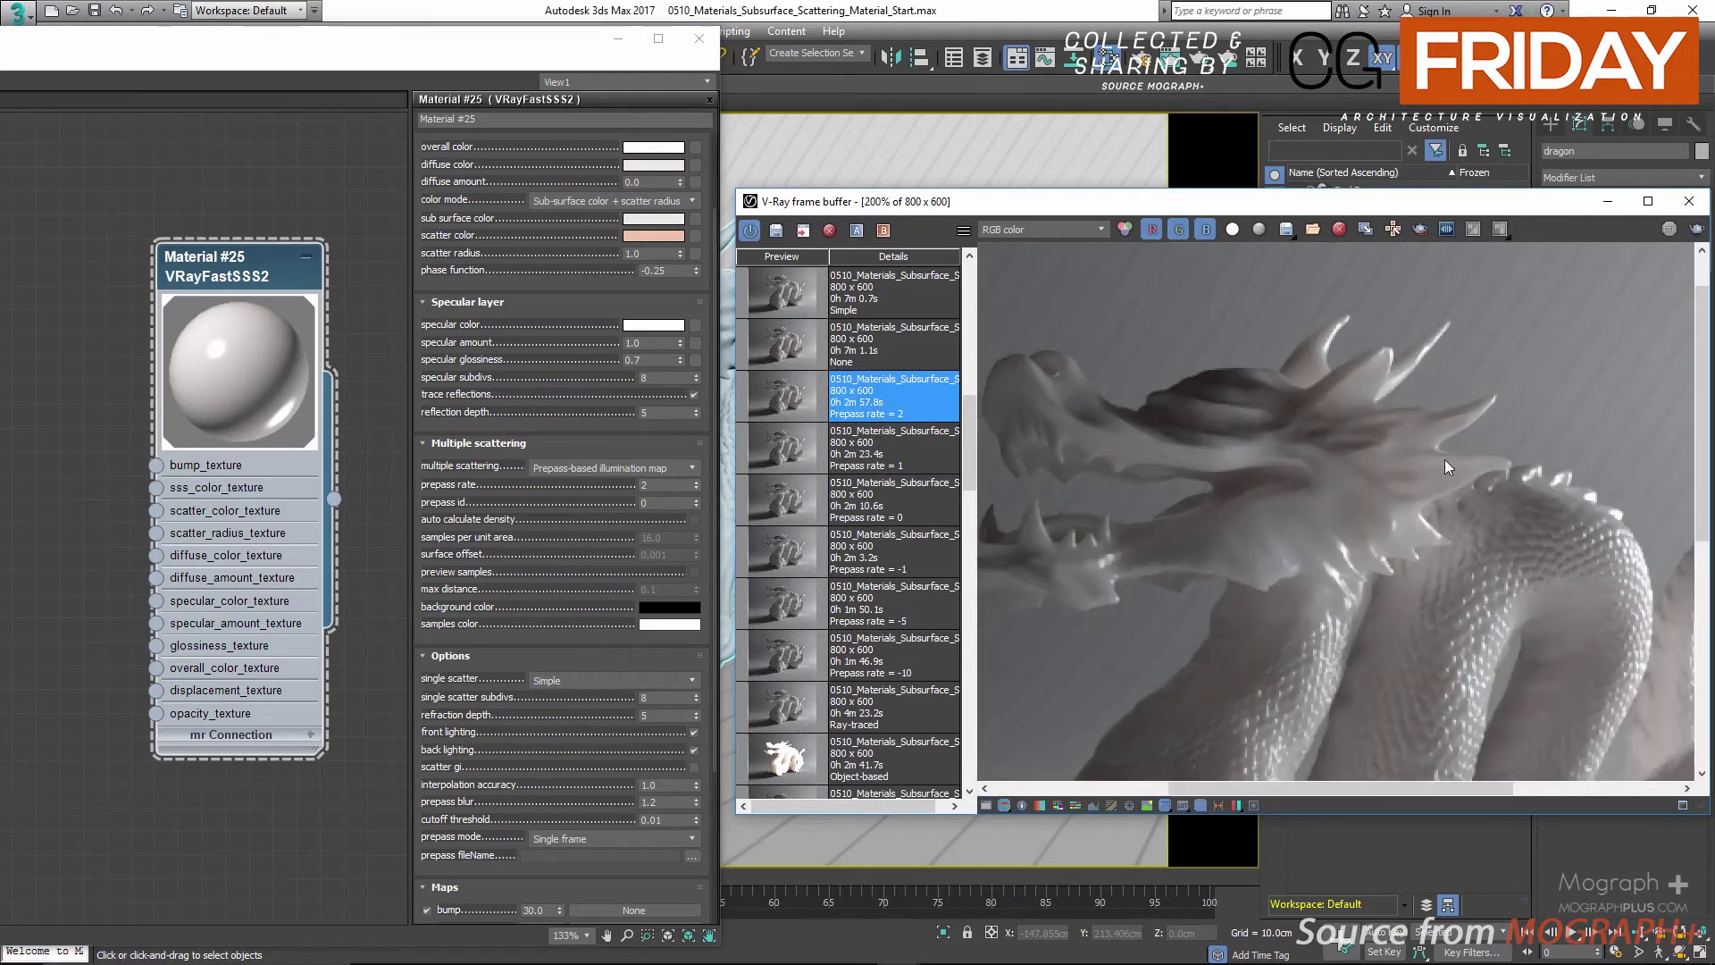
Compare the magnified Prepass rate = 2 render with the Prepass rate = -1 and Ray-traced renders, ending on Prepass rate = 2
left_click(788, 556)
left_click(789, 404)
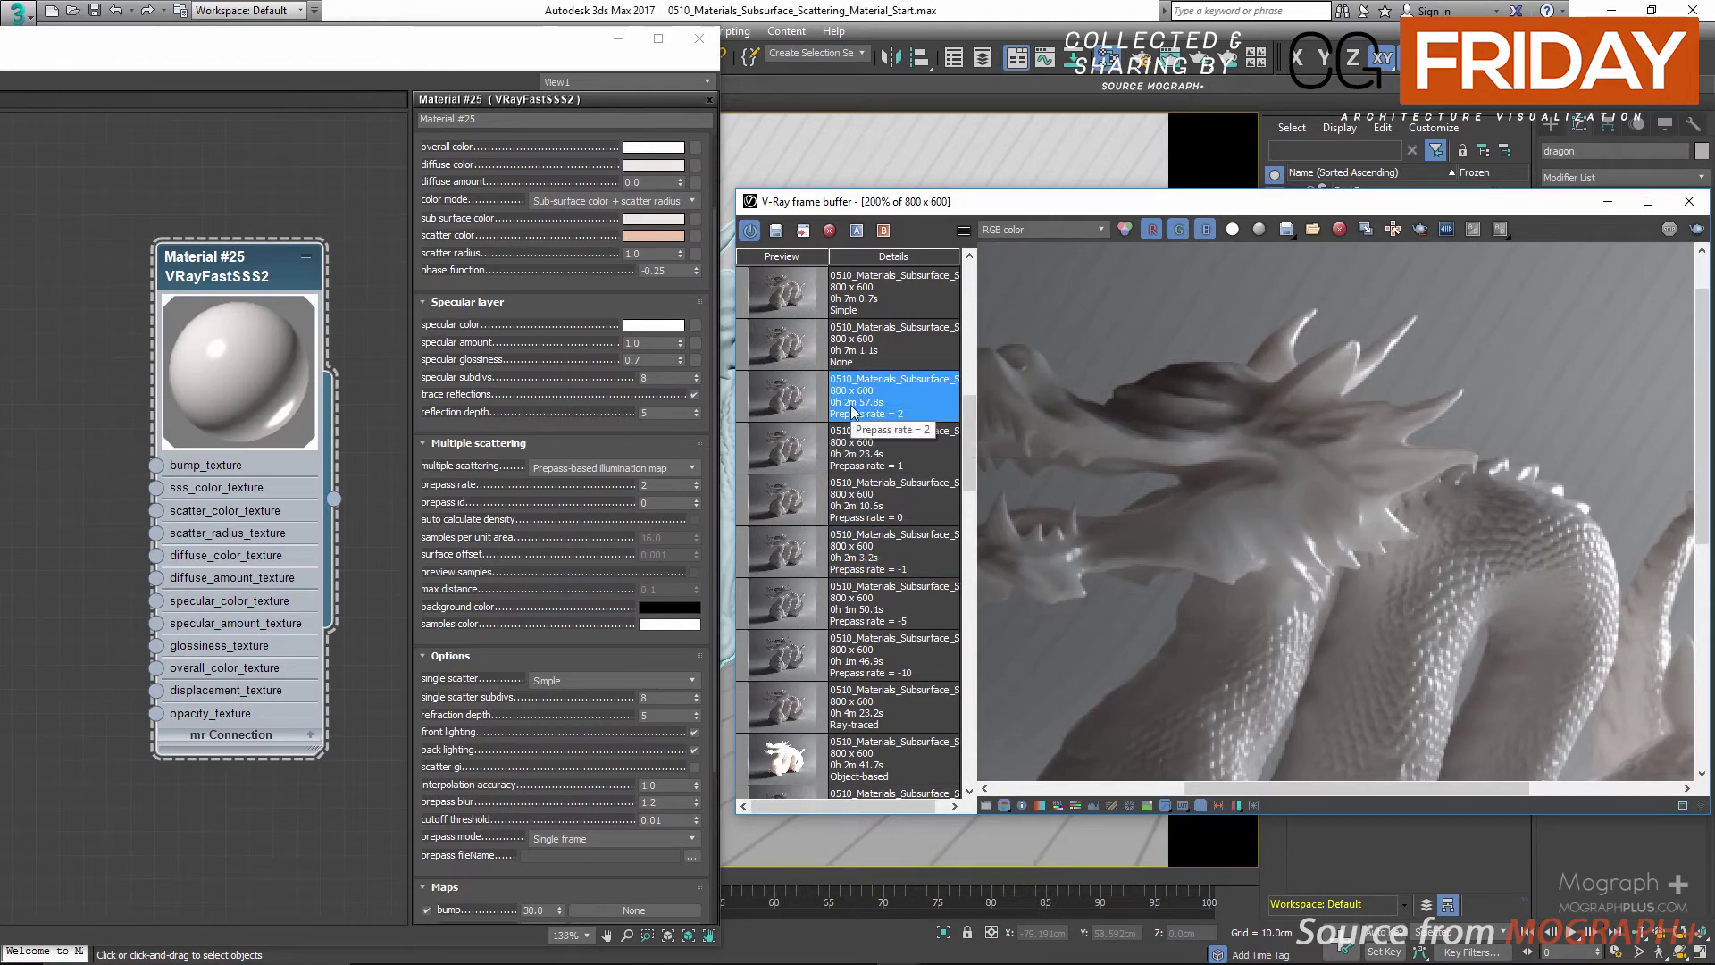
middle_click_drag(1246, 404, 1349, 380)
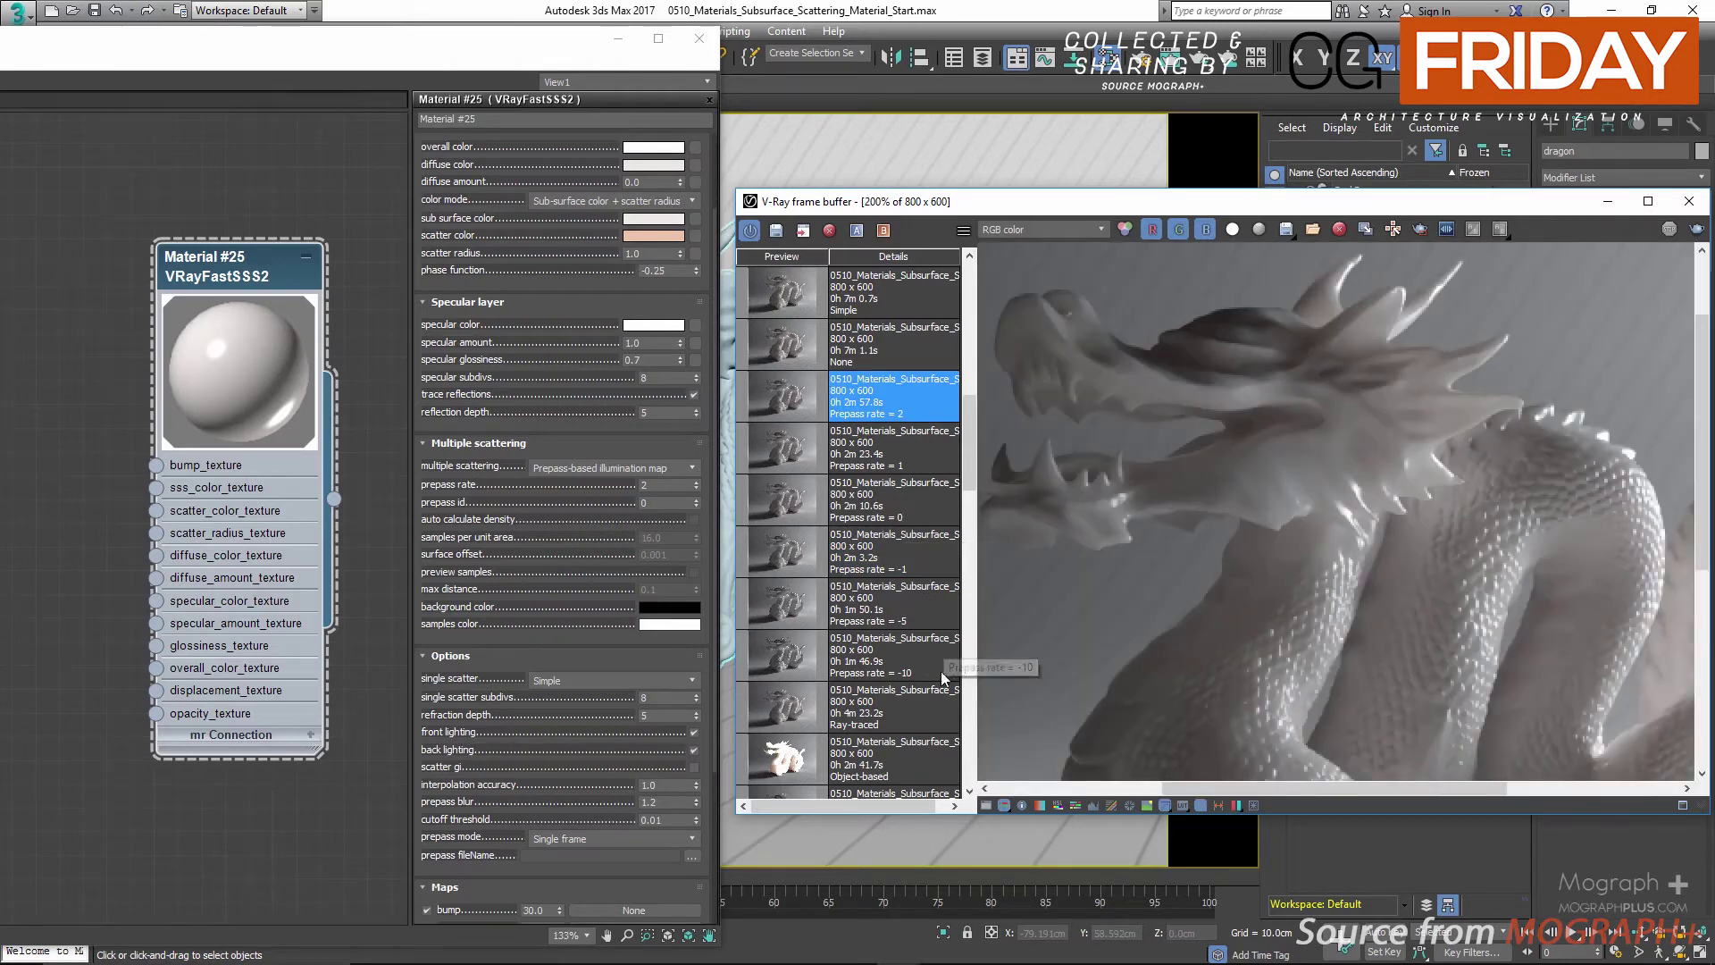
left_click(929, 713)
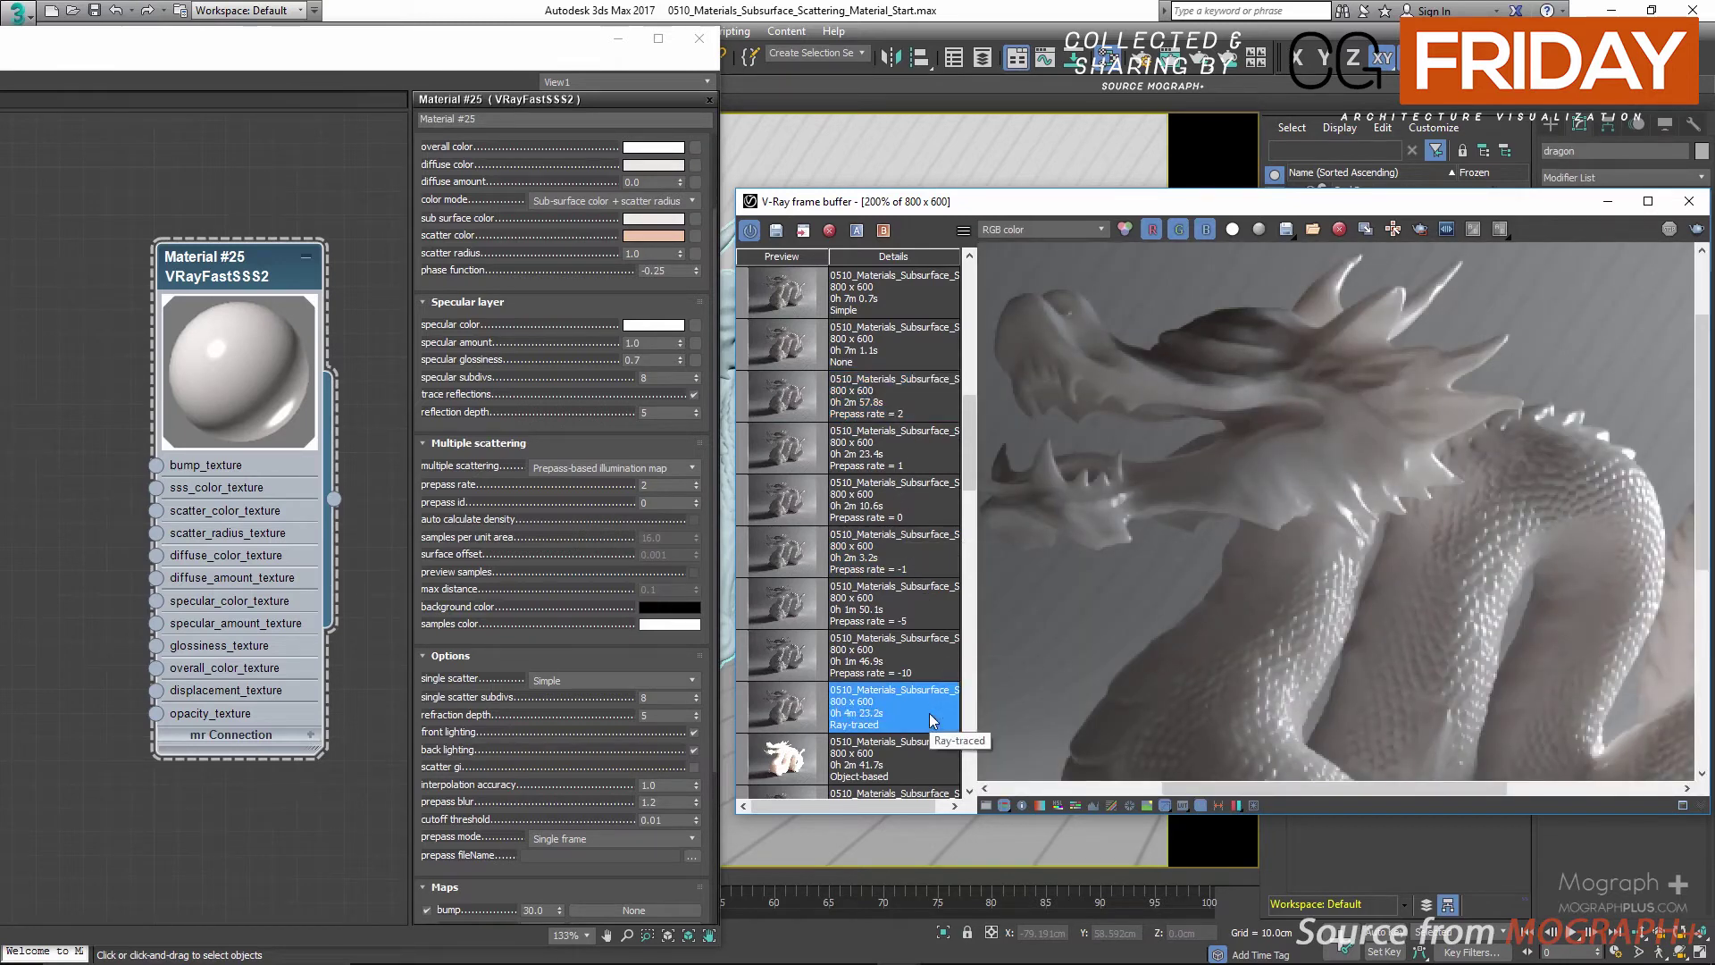
left_click(910, 407)
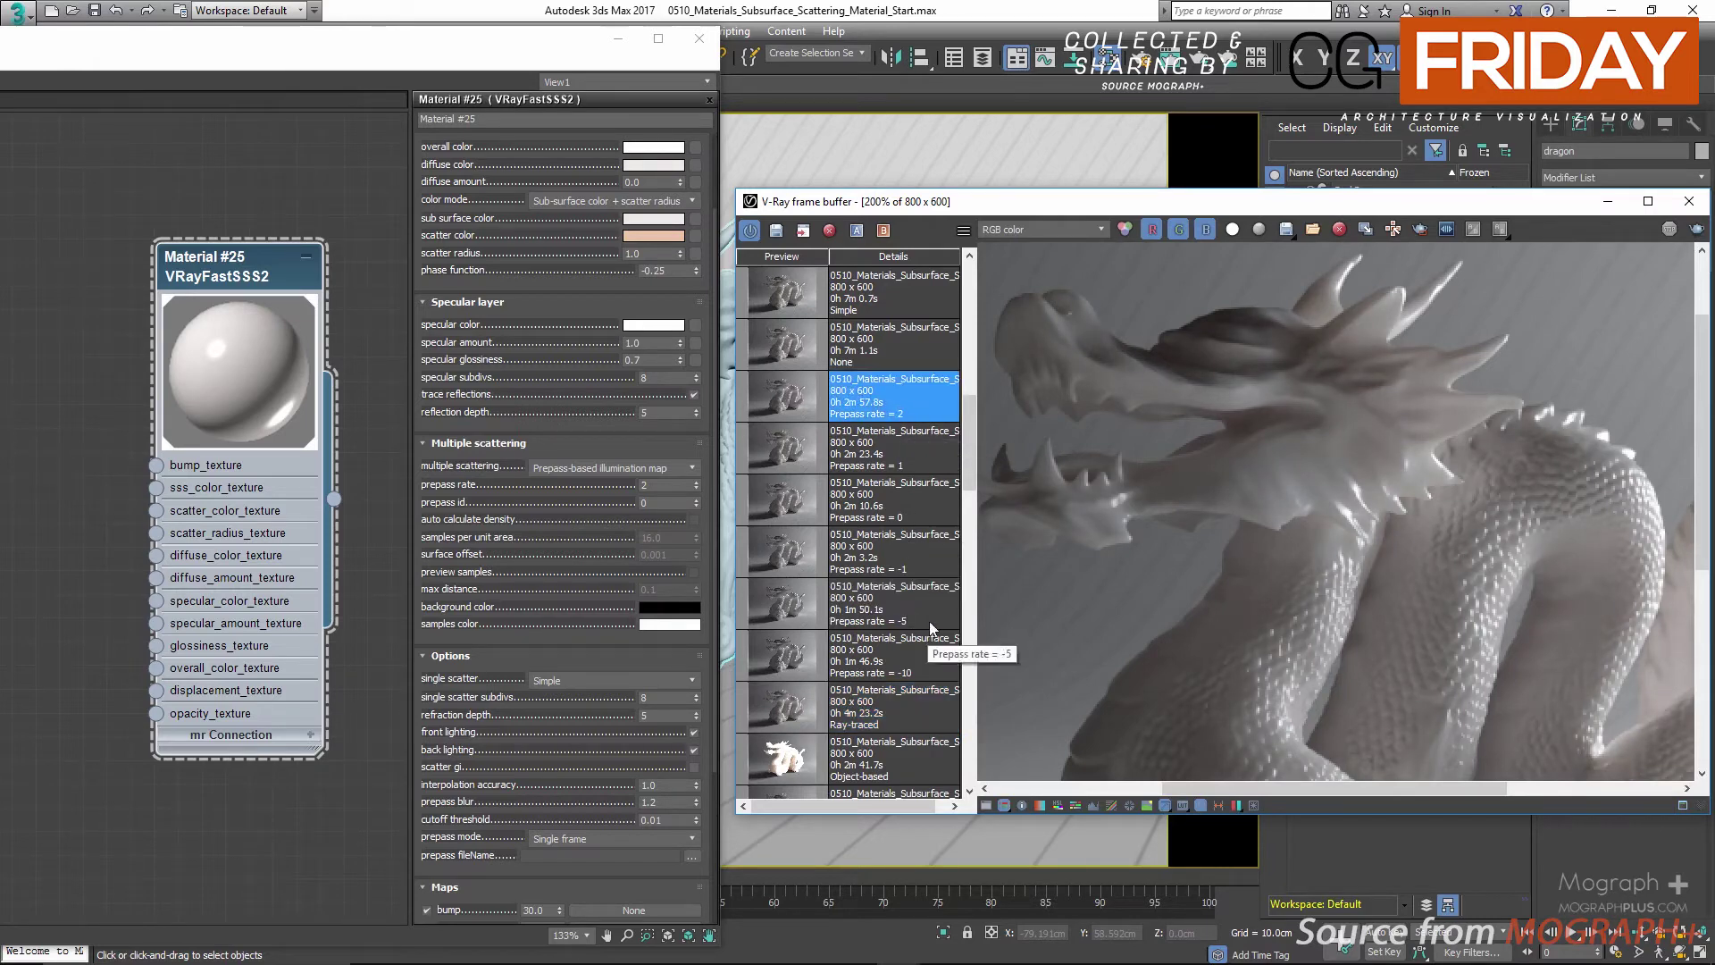
left_click(933, 711)
left_click(902, 401)
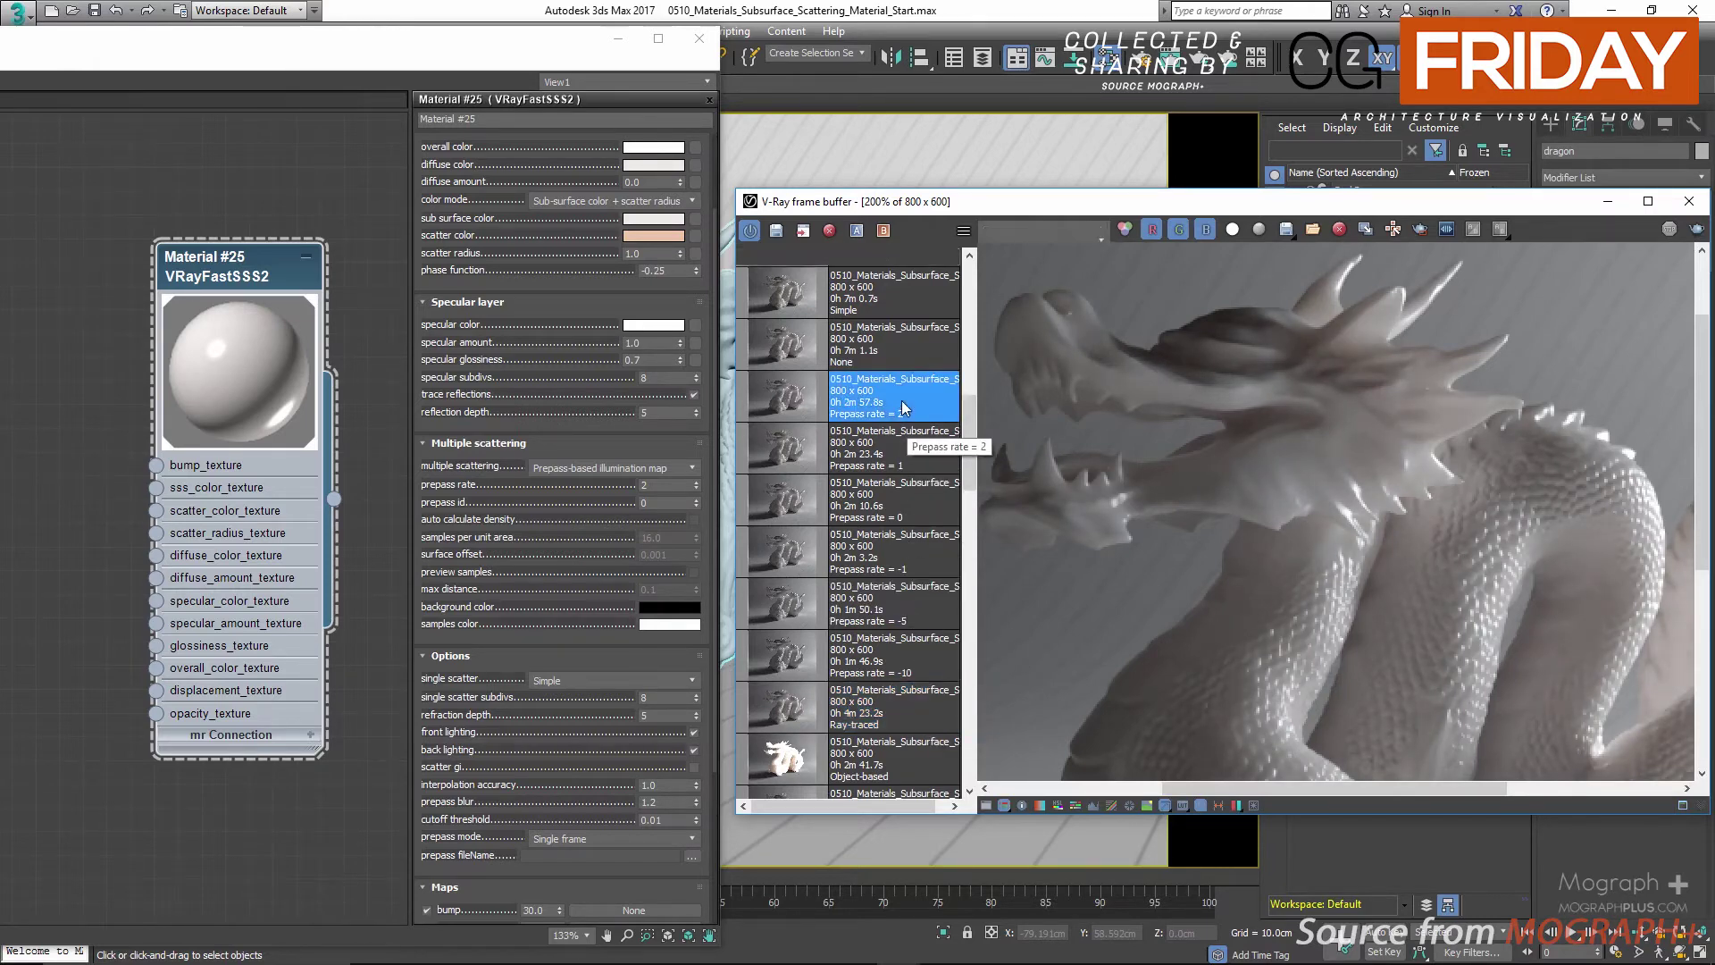
Set the prepass rate back to -1 and show the whole dragon in the render
left_click(665, 485)
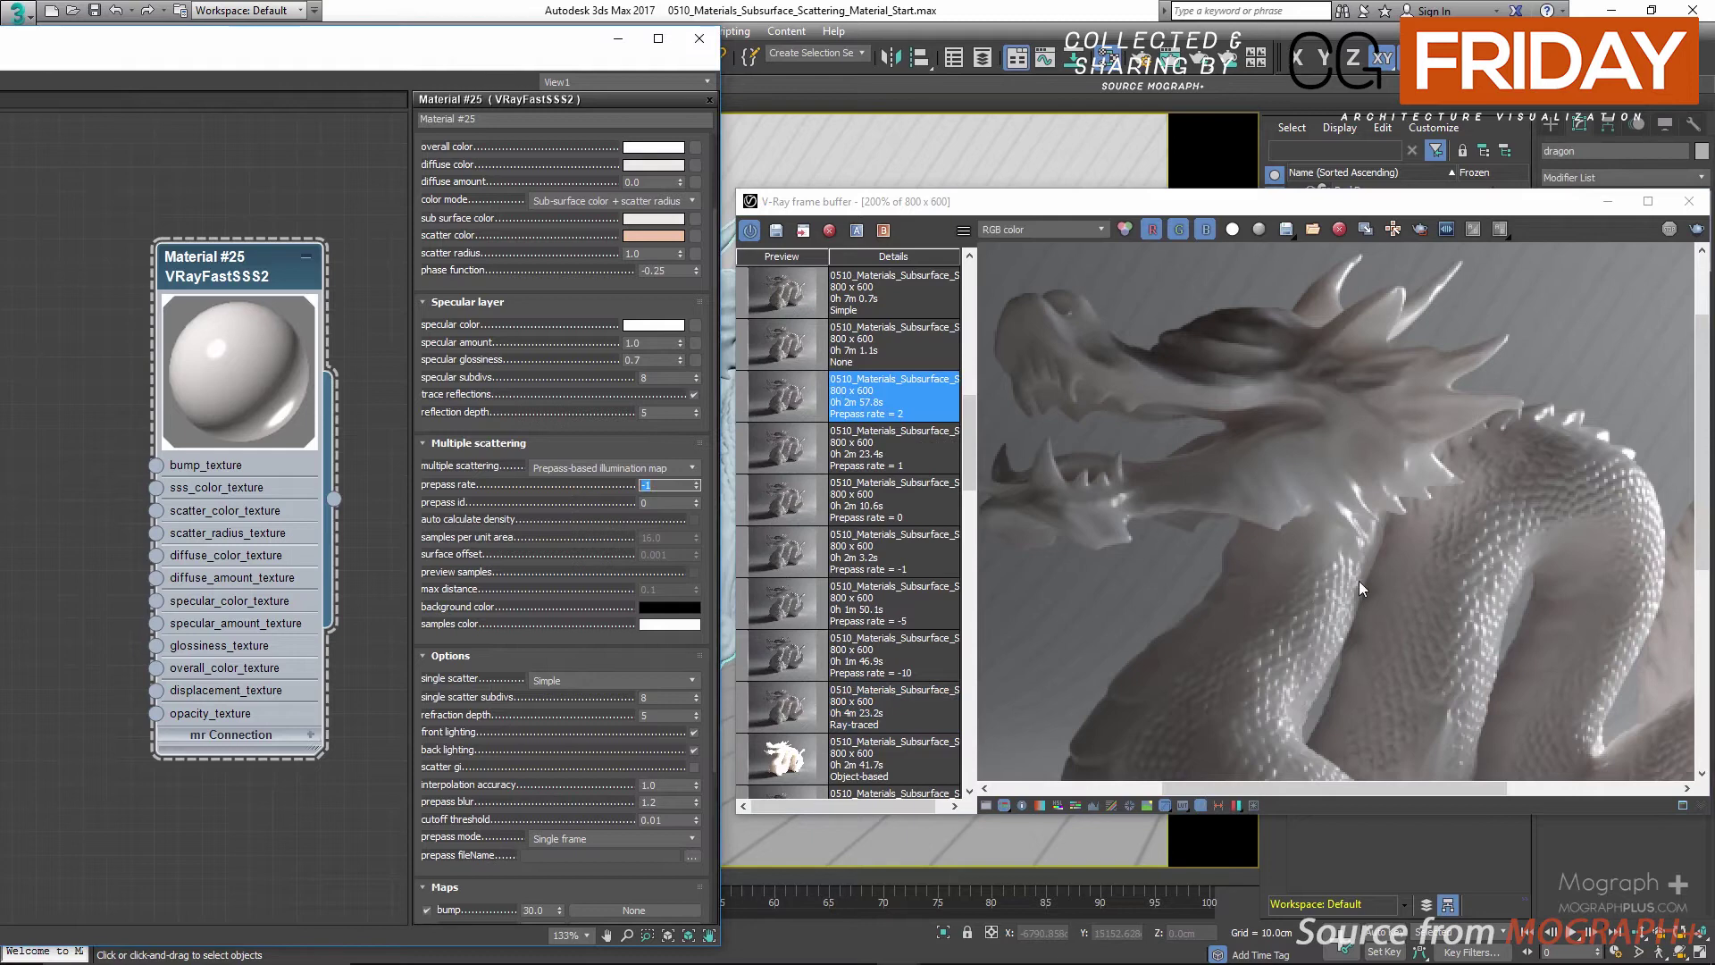
scroll(1358, 581, "down", 3)
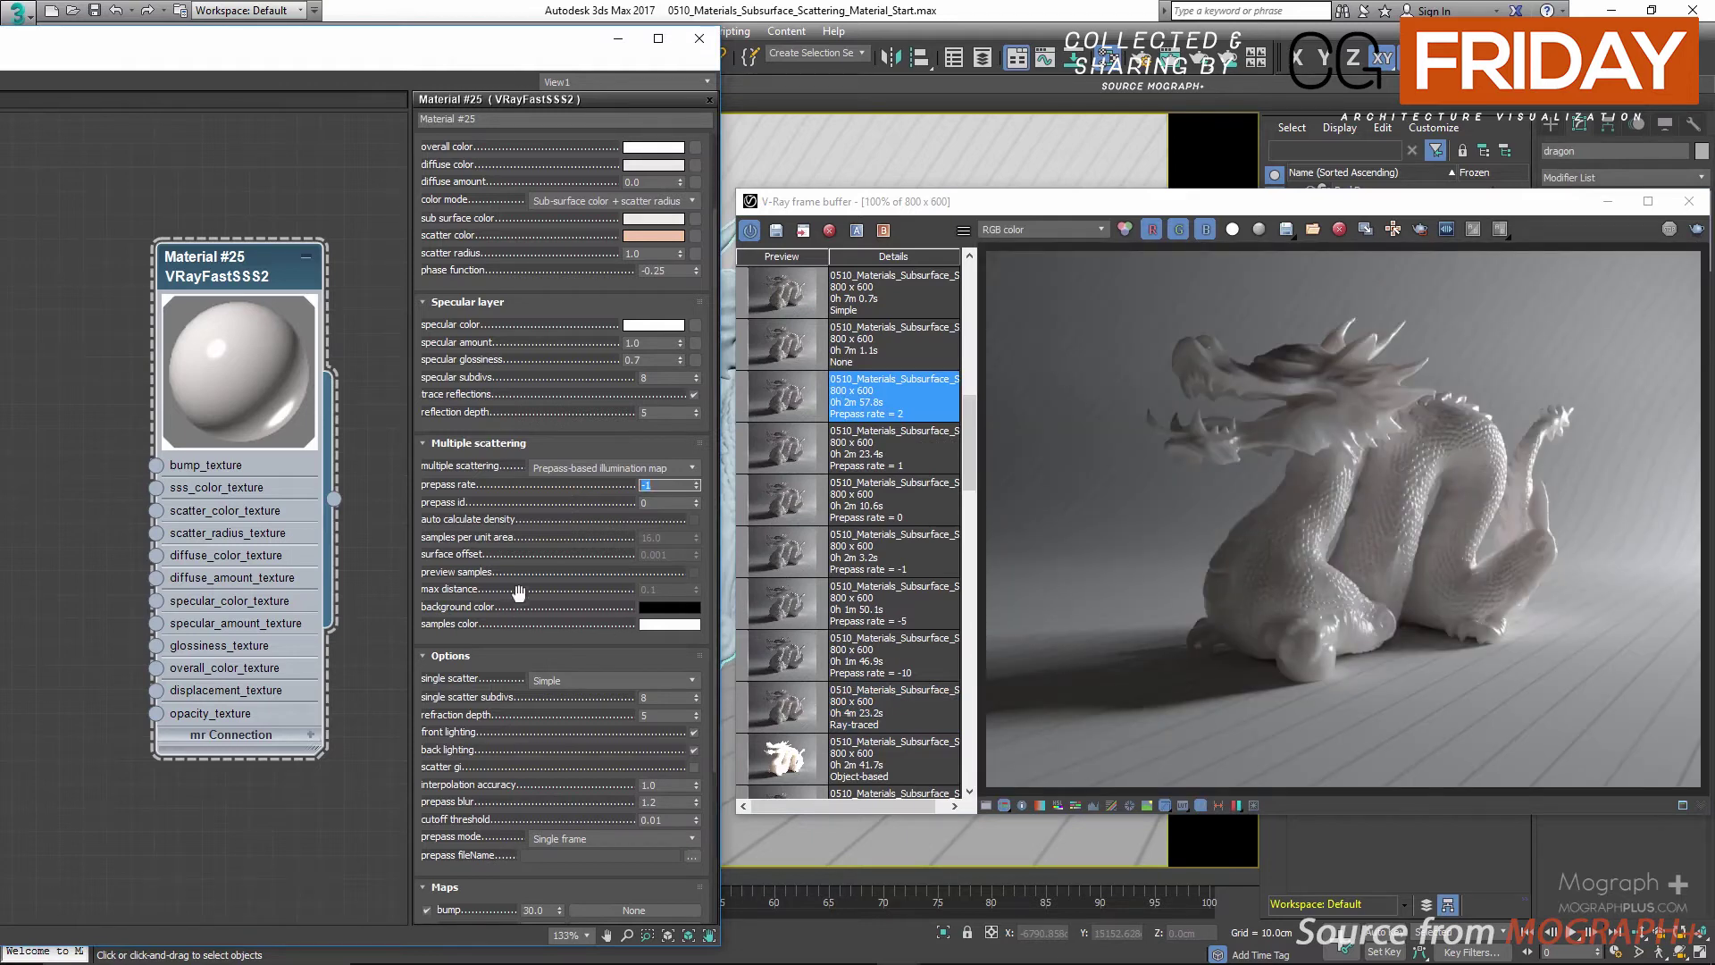
key("Return")
Try a prepass id of 4 in the multiple scattering settings, and restore it to 0
left_click(661, 502)
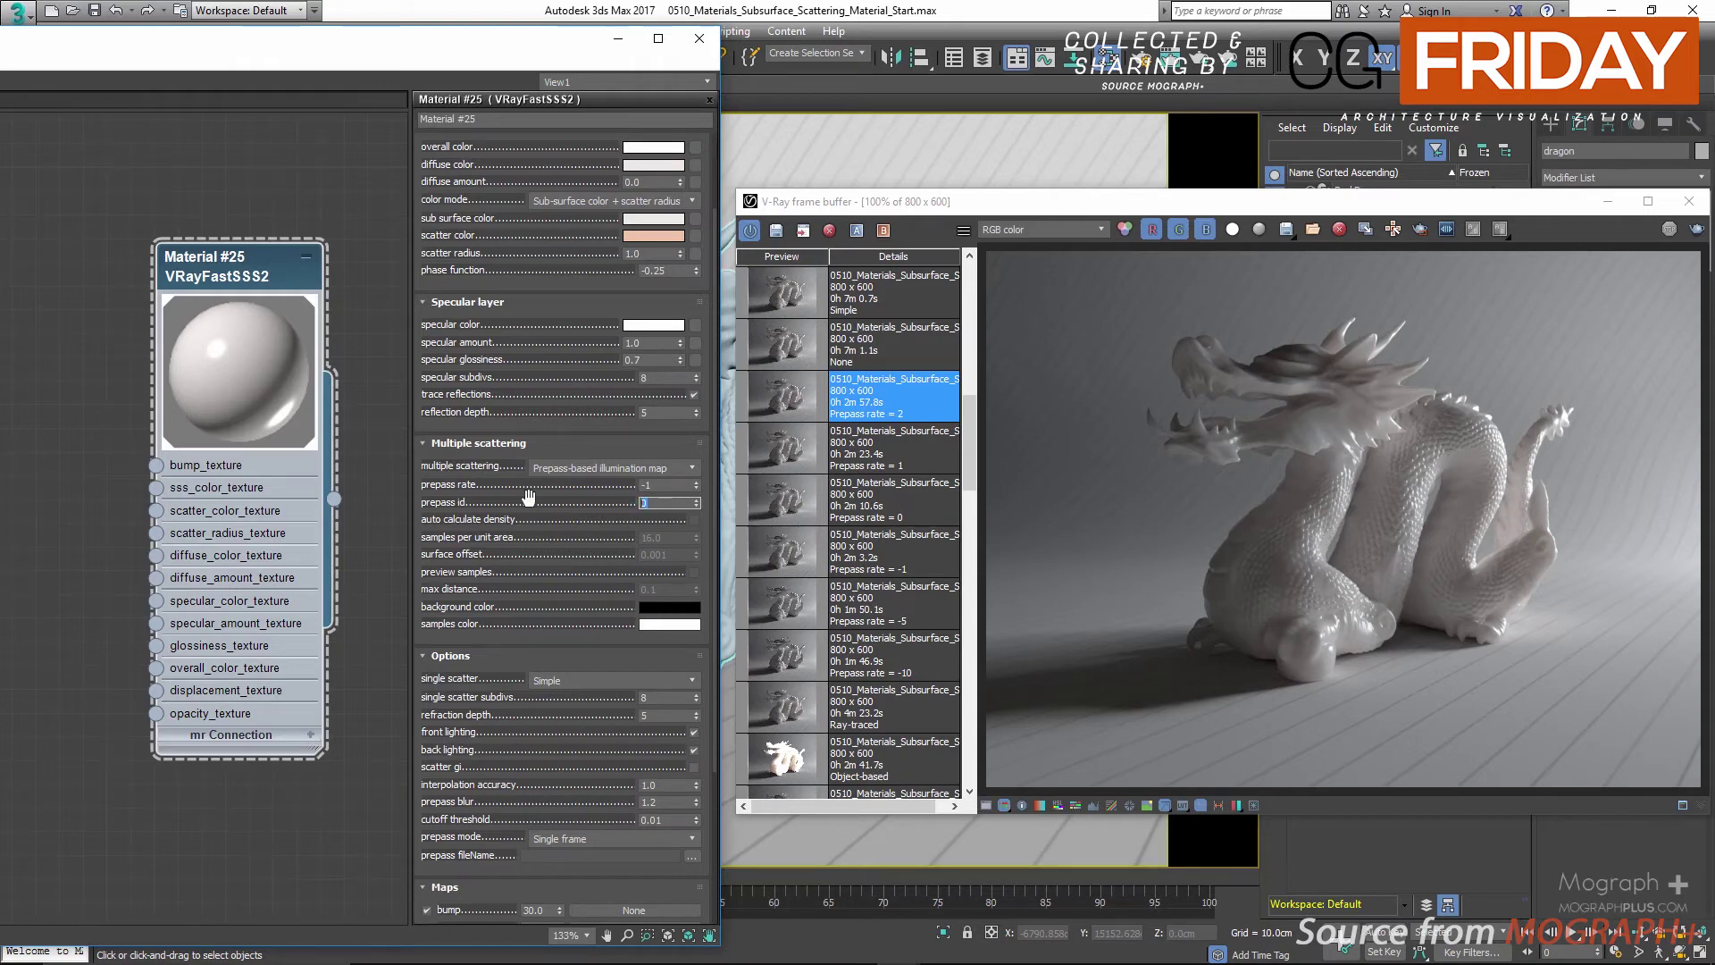
scroll(579, 553, "up", 2)
scroll(579, 553, "up", 1)
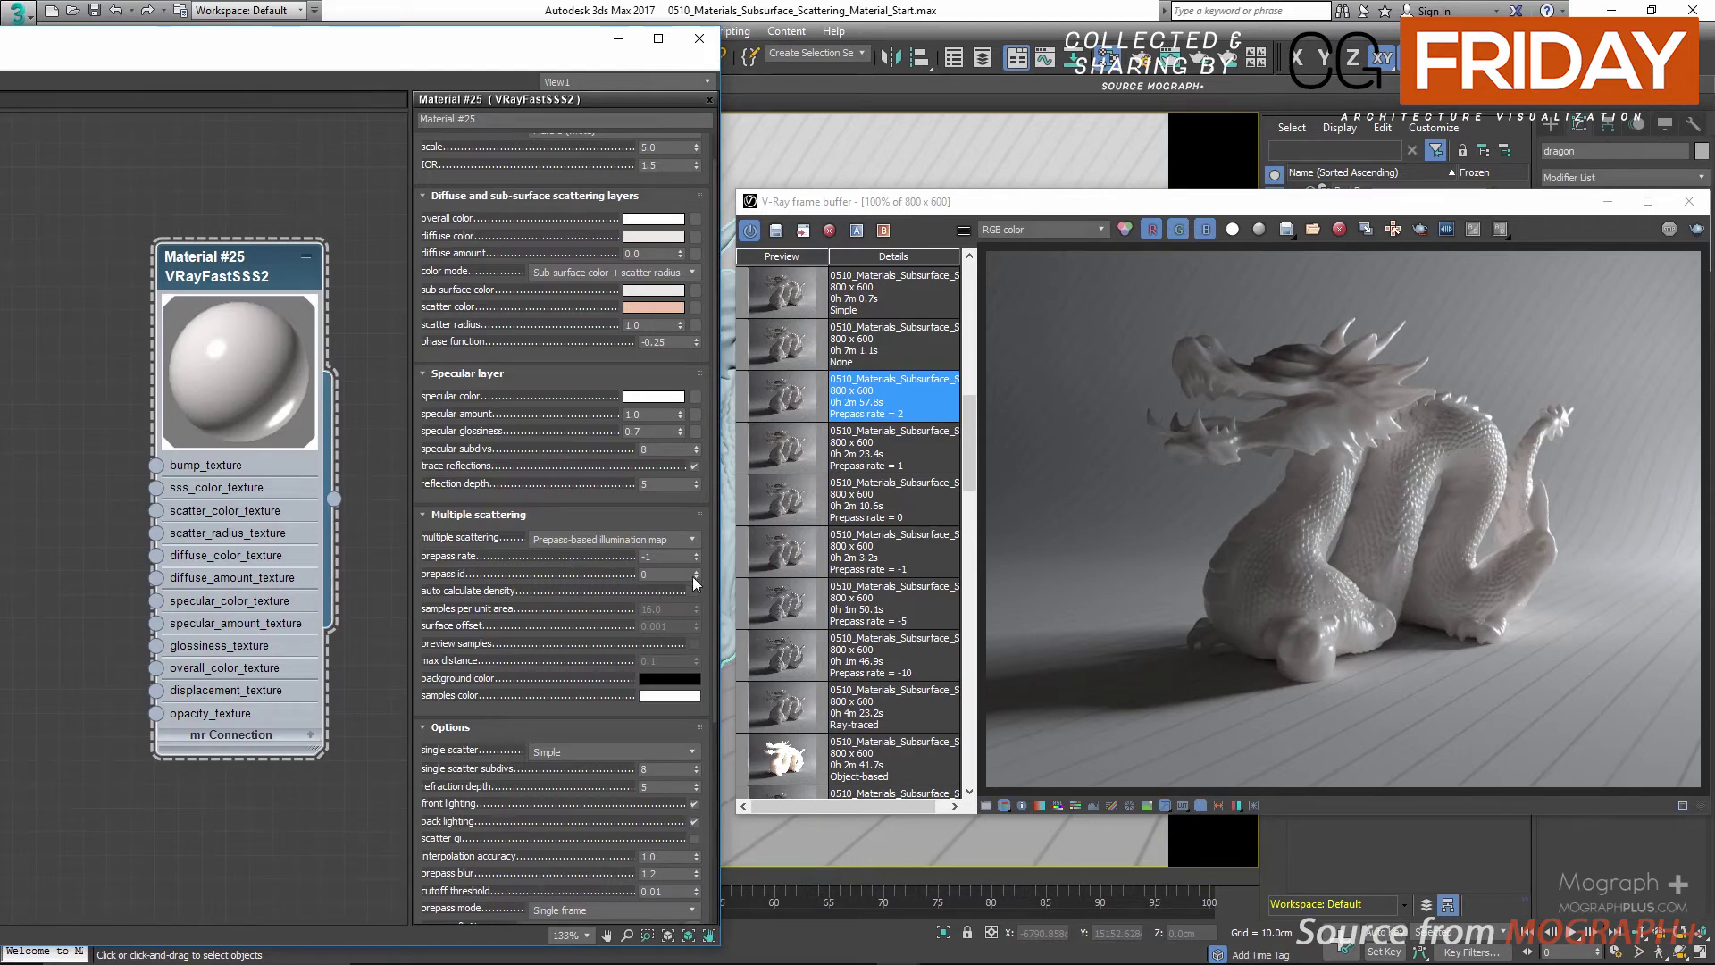
double_click(661, 574)
type("4")
key("Return")
type("0")
key("Return")
Switch the material's multiple scattering mode to Object-based illumination map
left_click(588, 540)
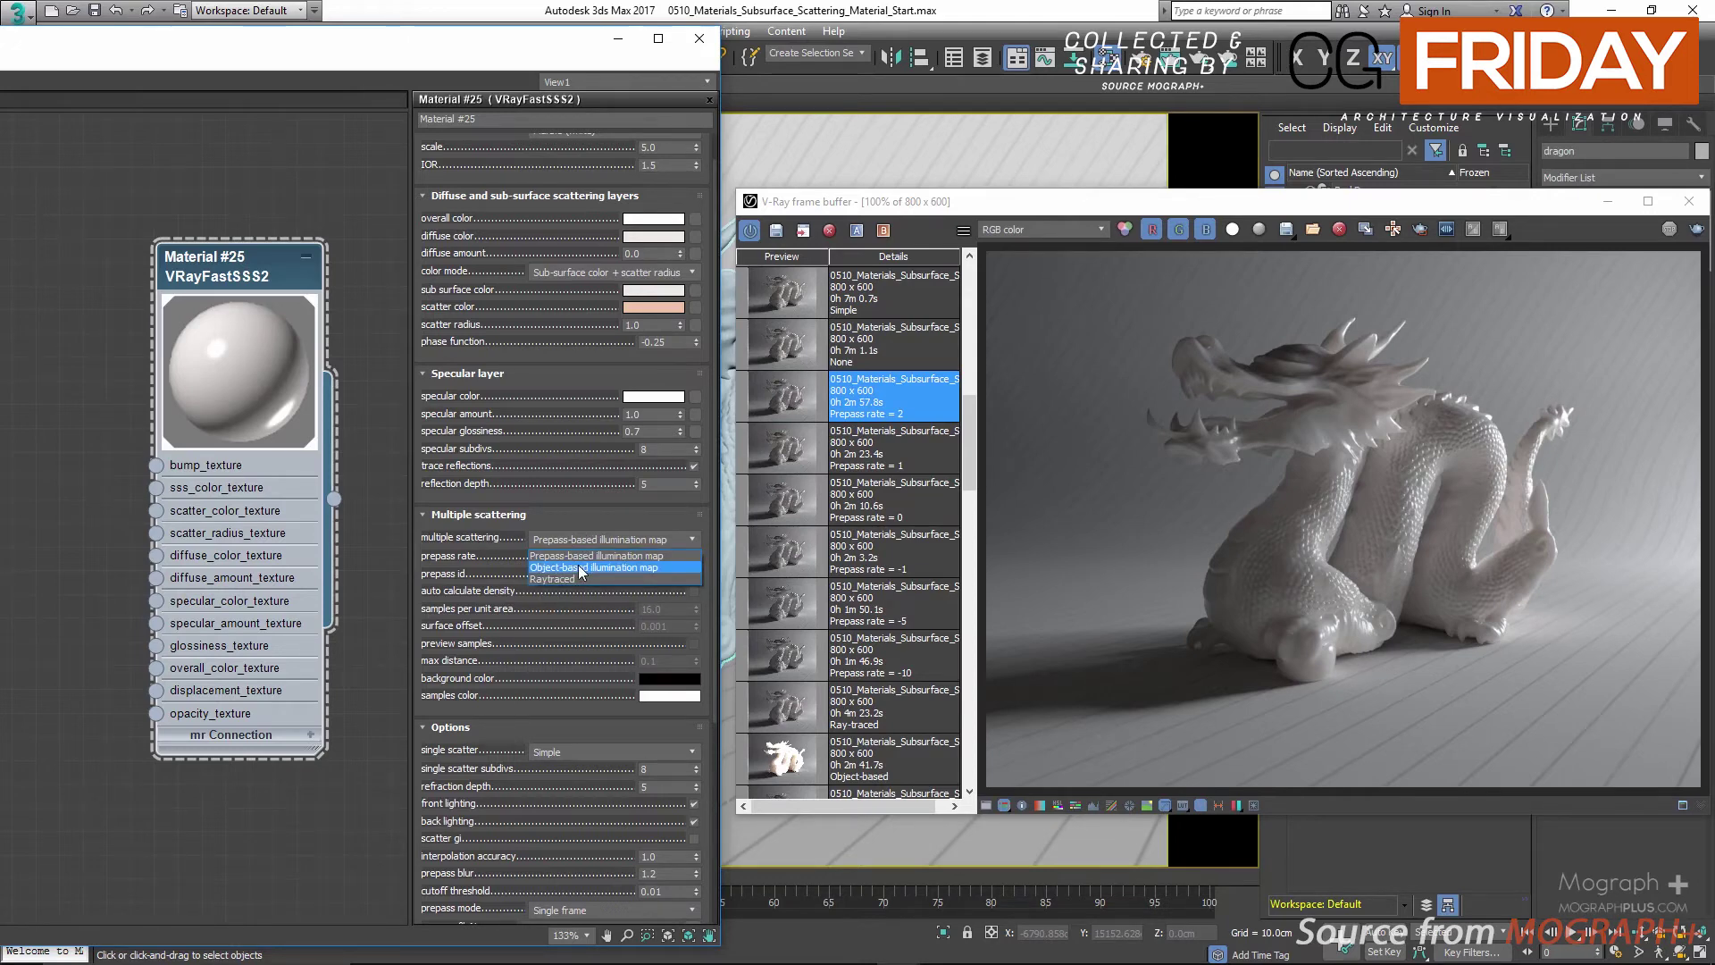
left_click(581, 568)
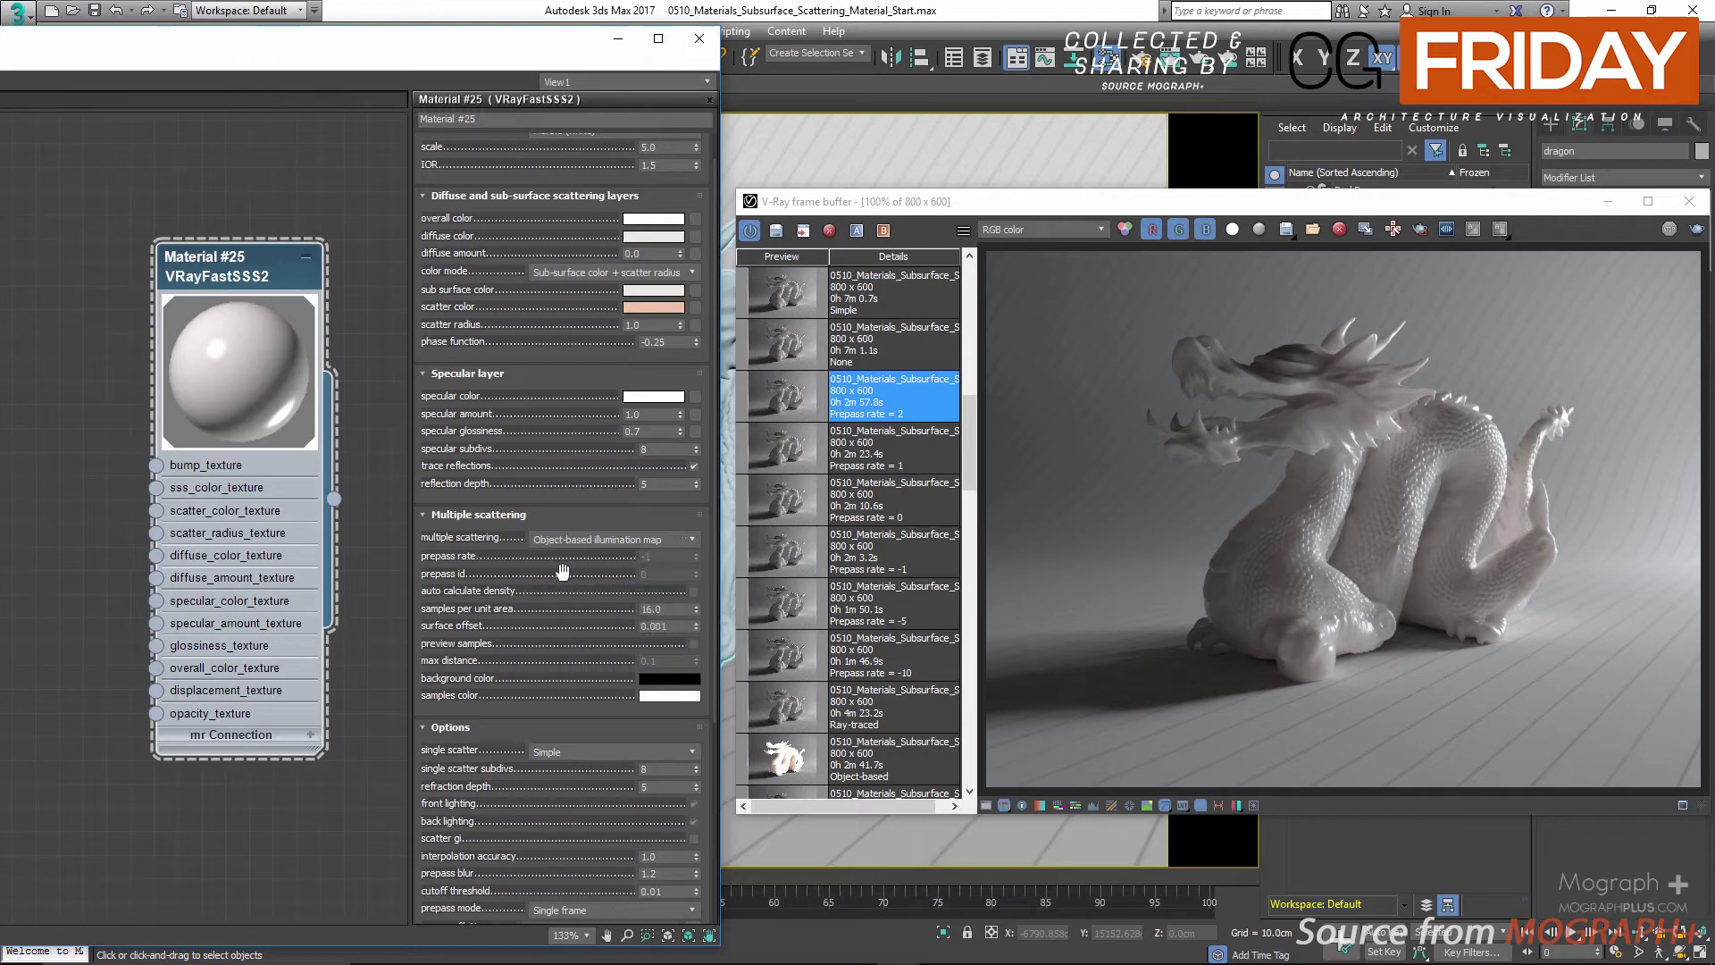
Display the saved Object-based render in the frame buffer and examine the material's samples per unit area setting
scroll(536, 545, "down", 3)
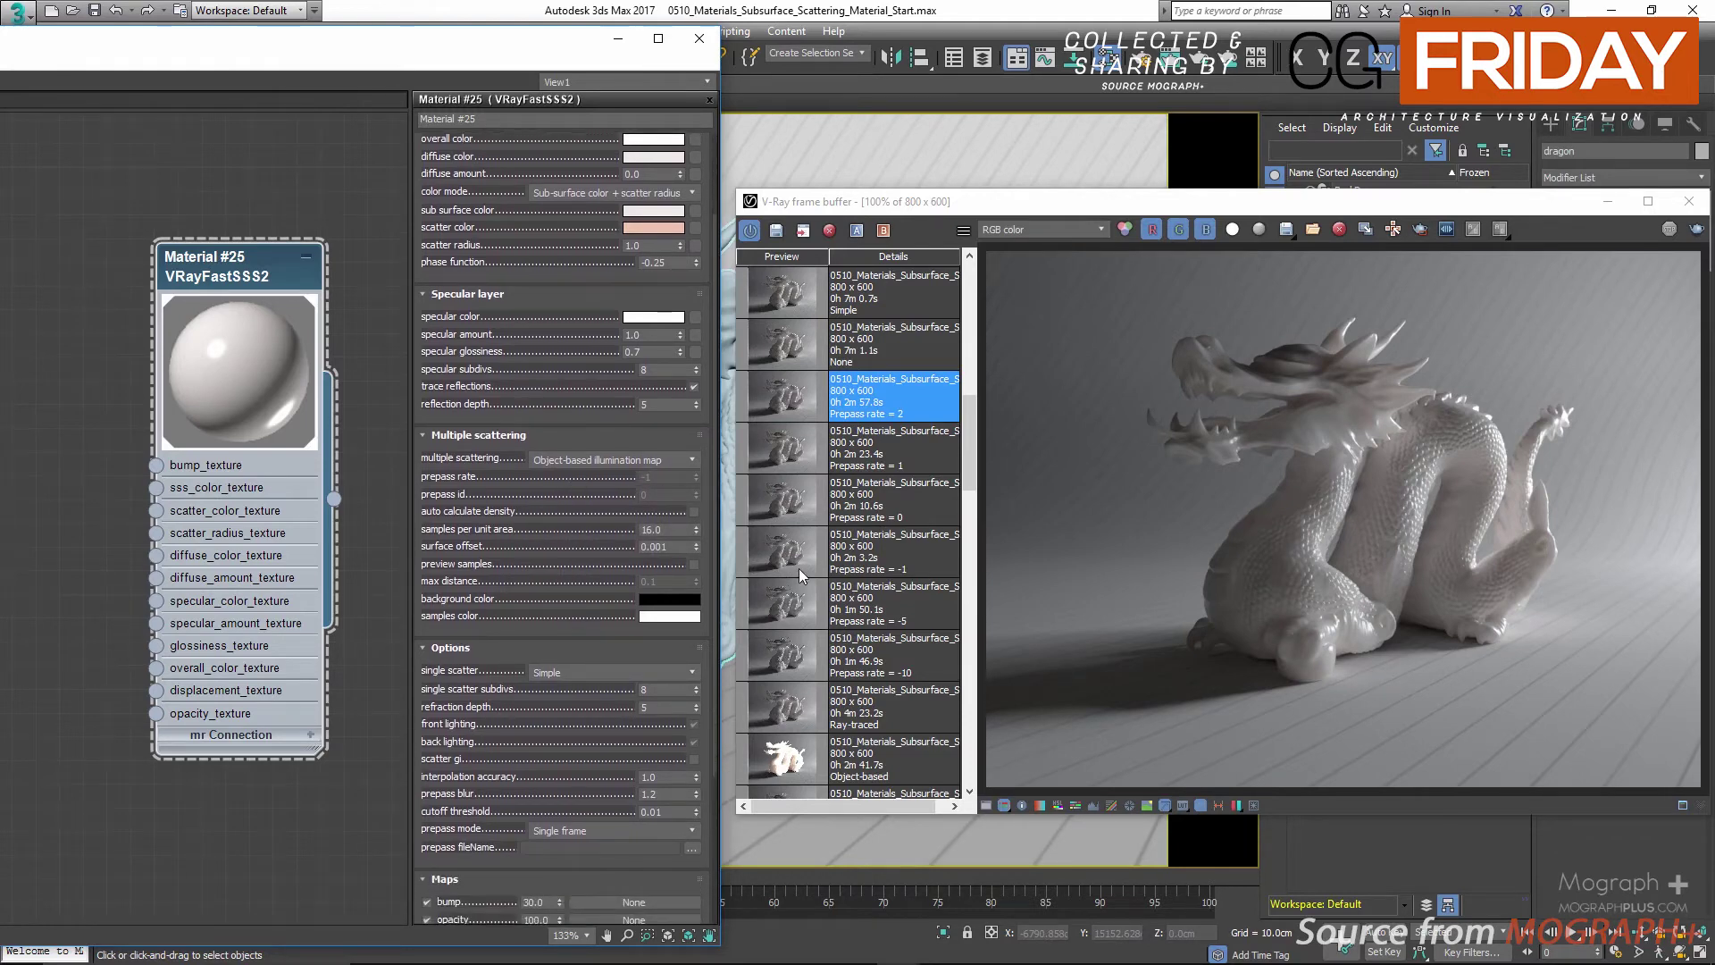
scroll(801, 572, "up", 2)
scroll(800, 570, "down", 2)
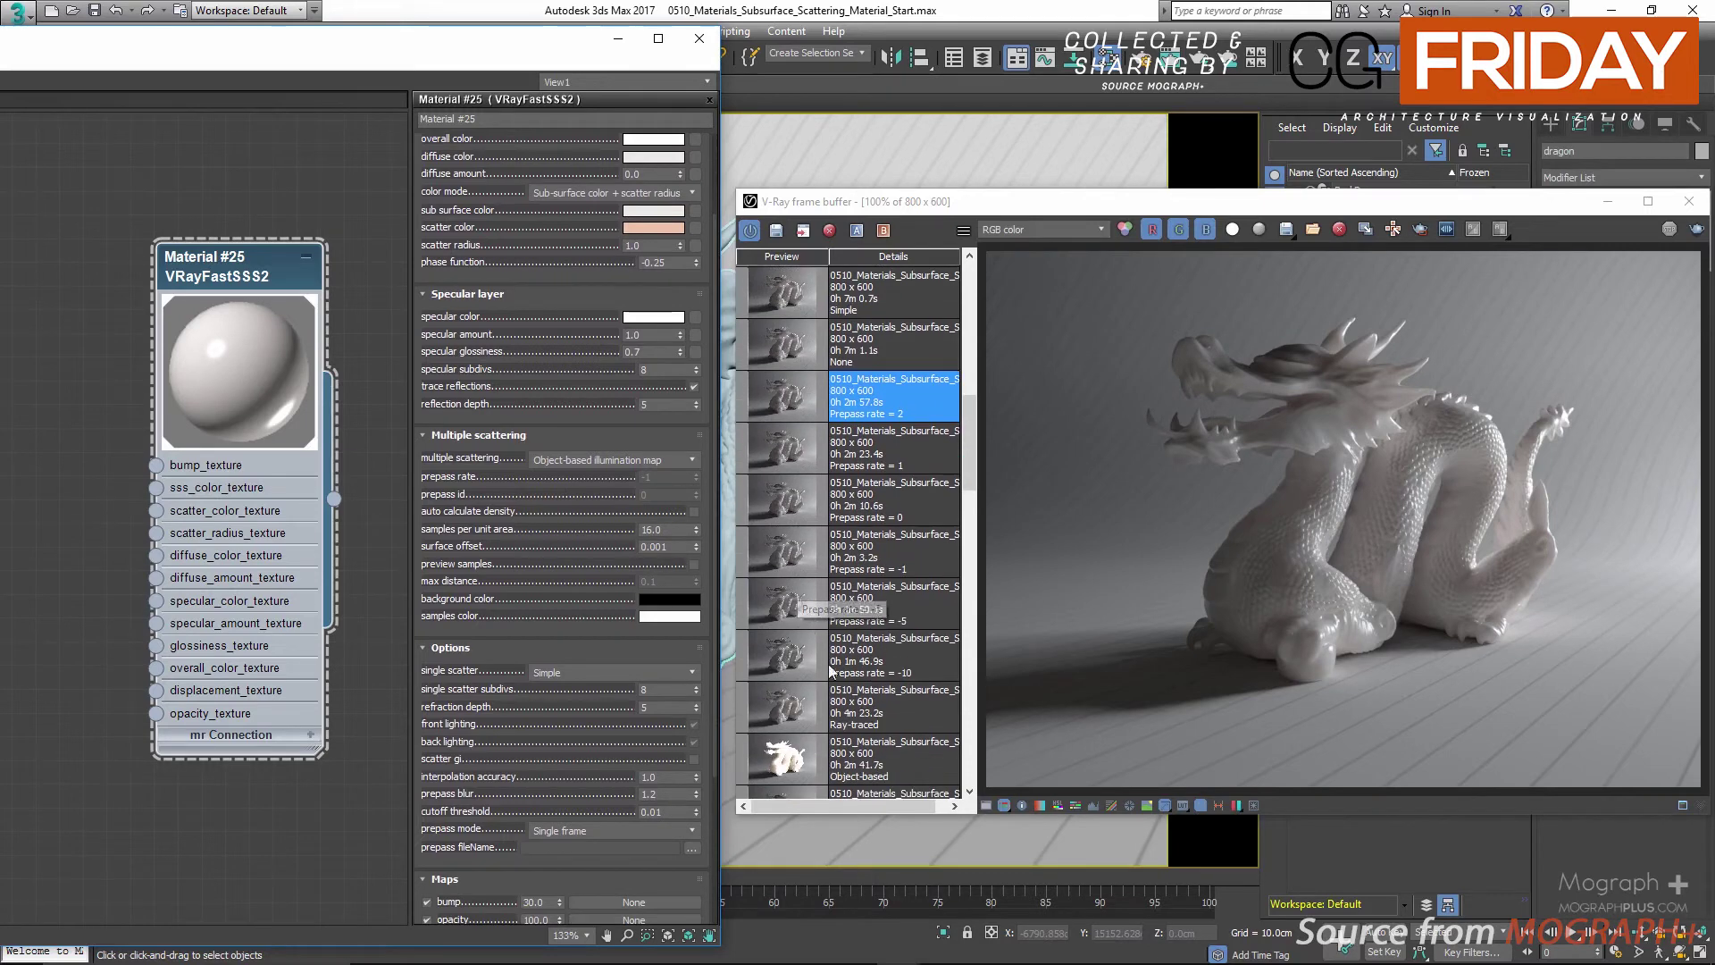
double_click(788, 760)
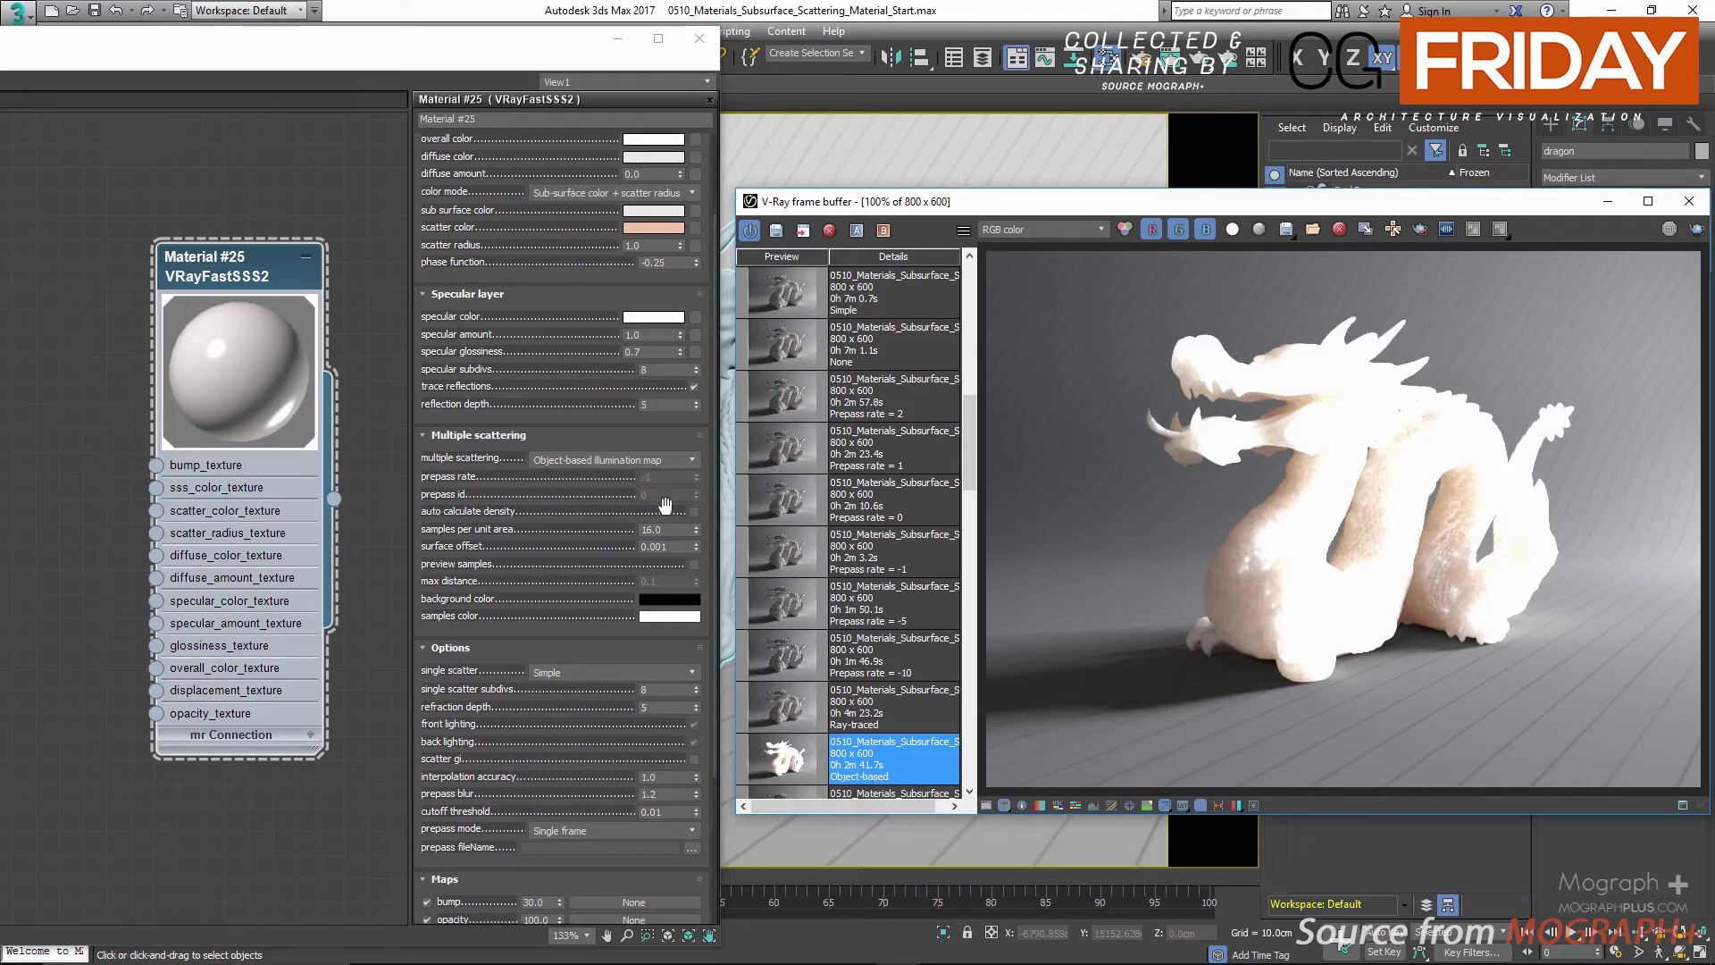
left_click_drag(677, 530, 523, 534)
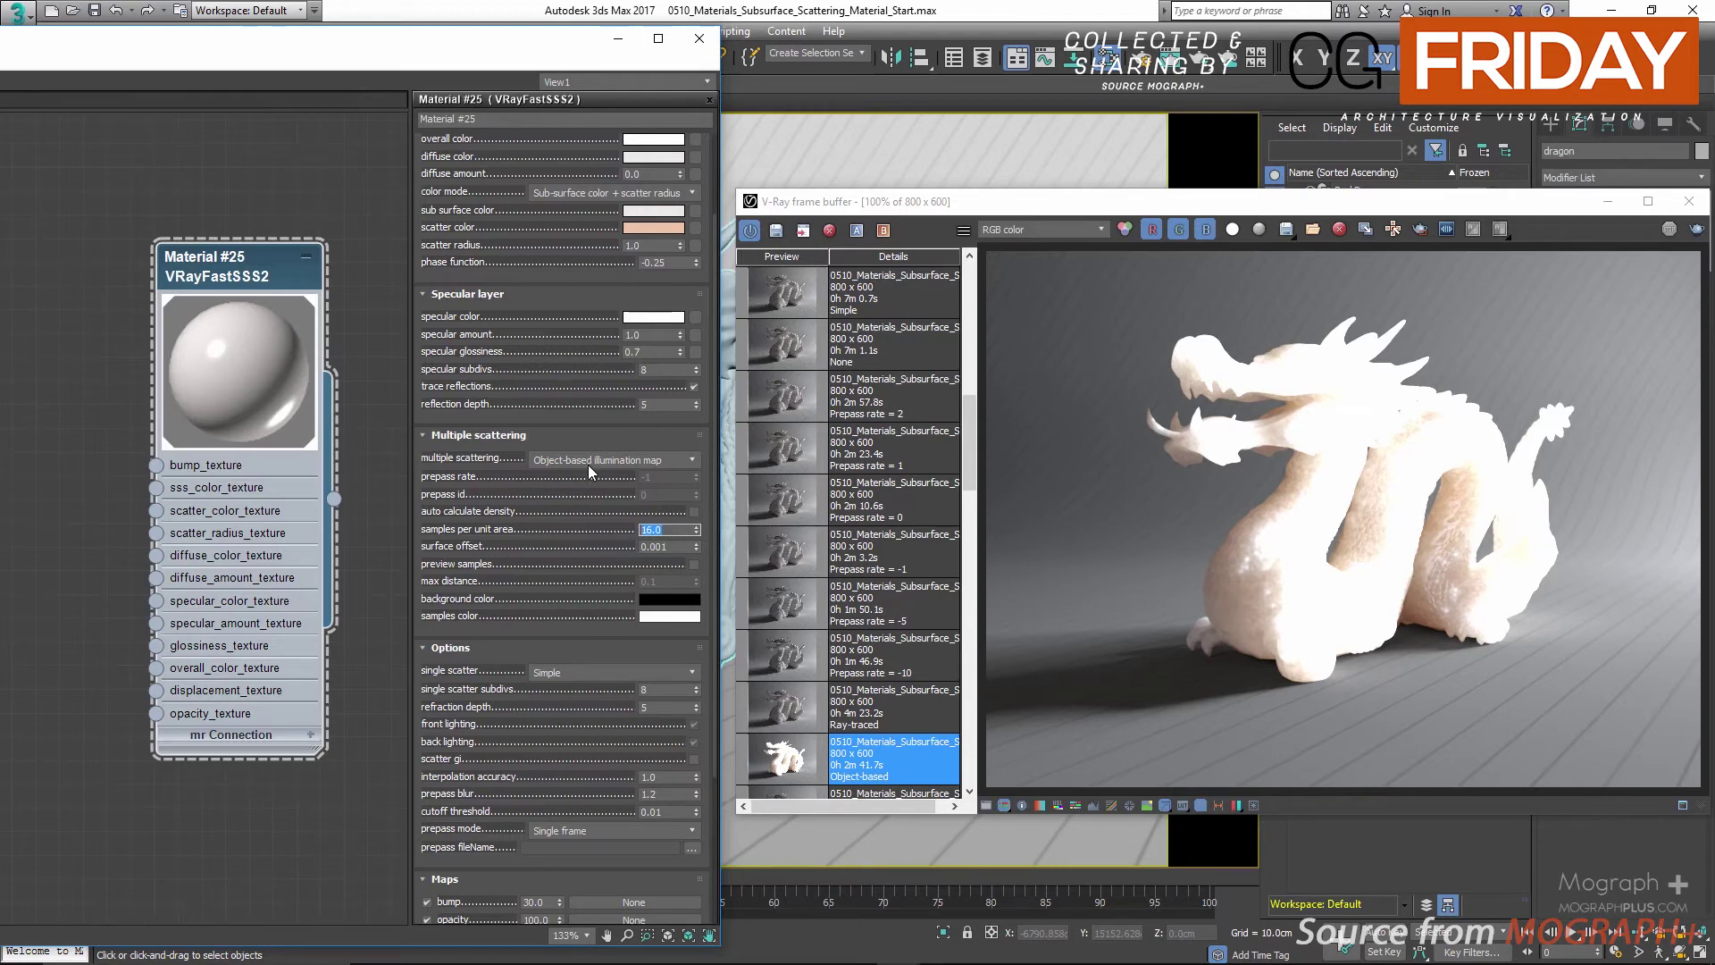
left_click(676, 529)
scroll(545, 518, "up", 1)
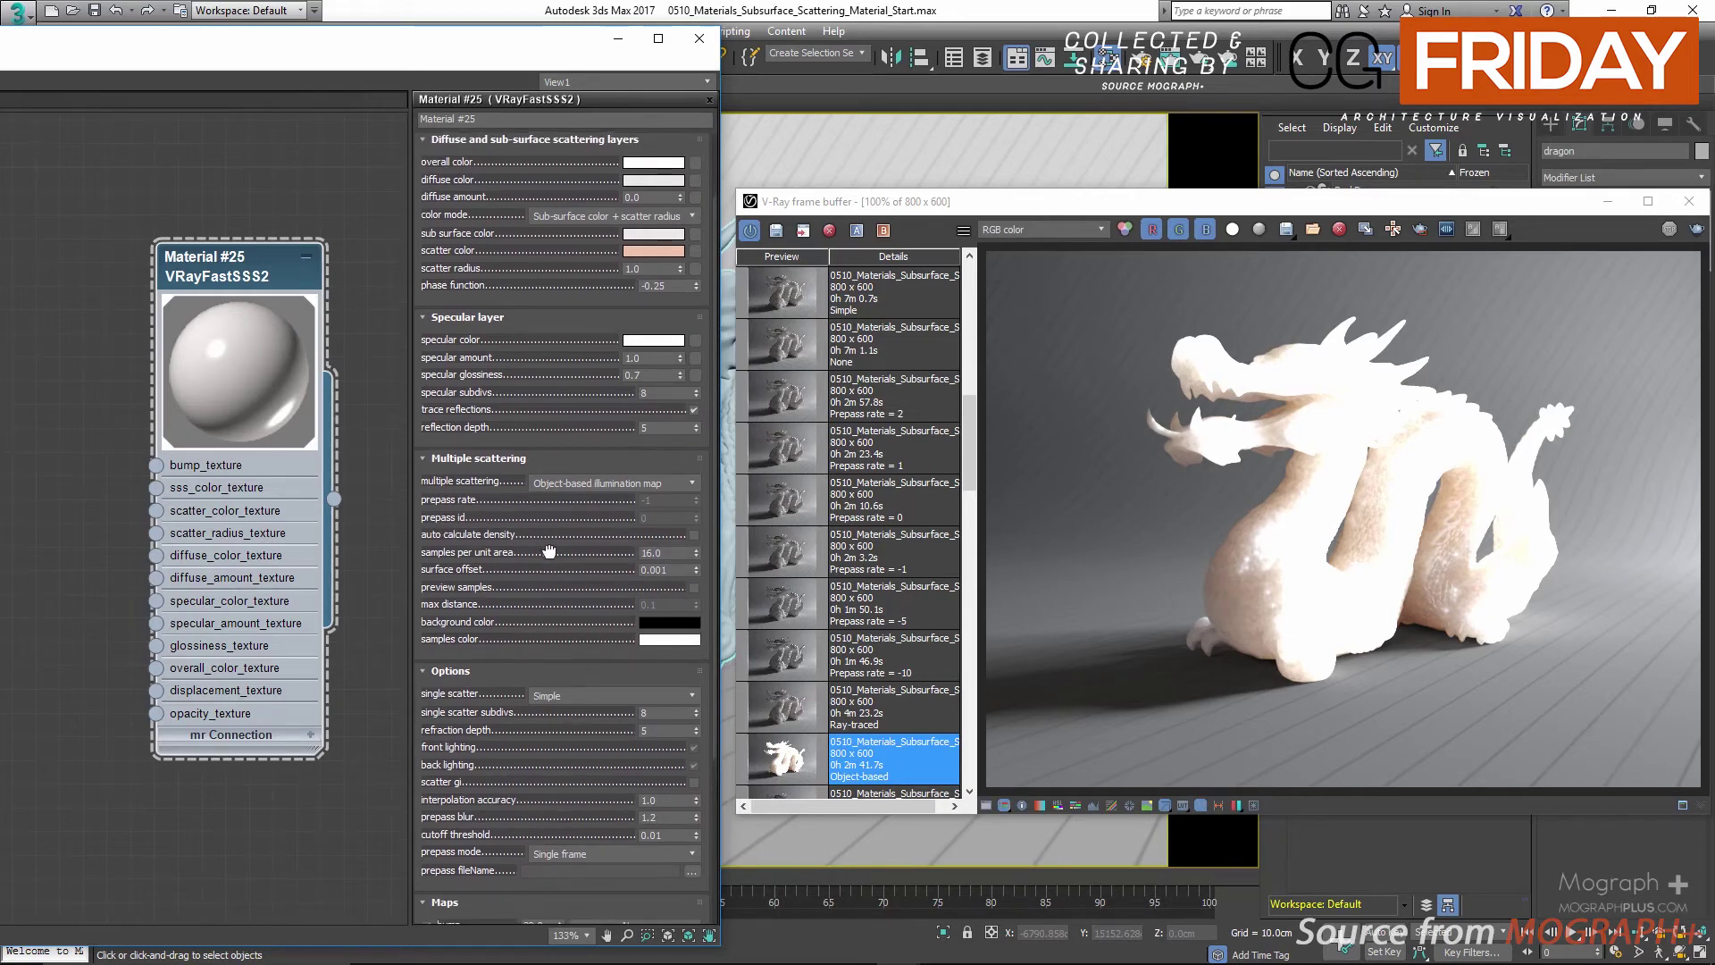
Try auto calculate density in the multiple scattering settings, look through the saved prepass rate renders, and turn the option off again
left_click(694, 534)
left_click(694, 534)
left_click(694, 536)
scroll(839, 578, "up", 4)
scroll(839, 578, "up", 10)
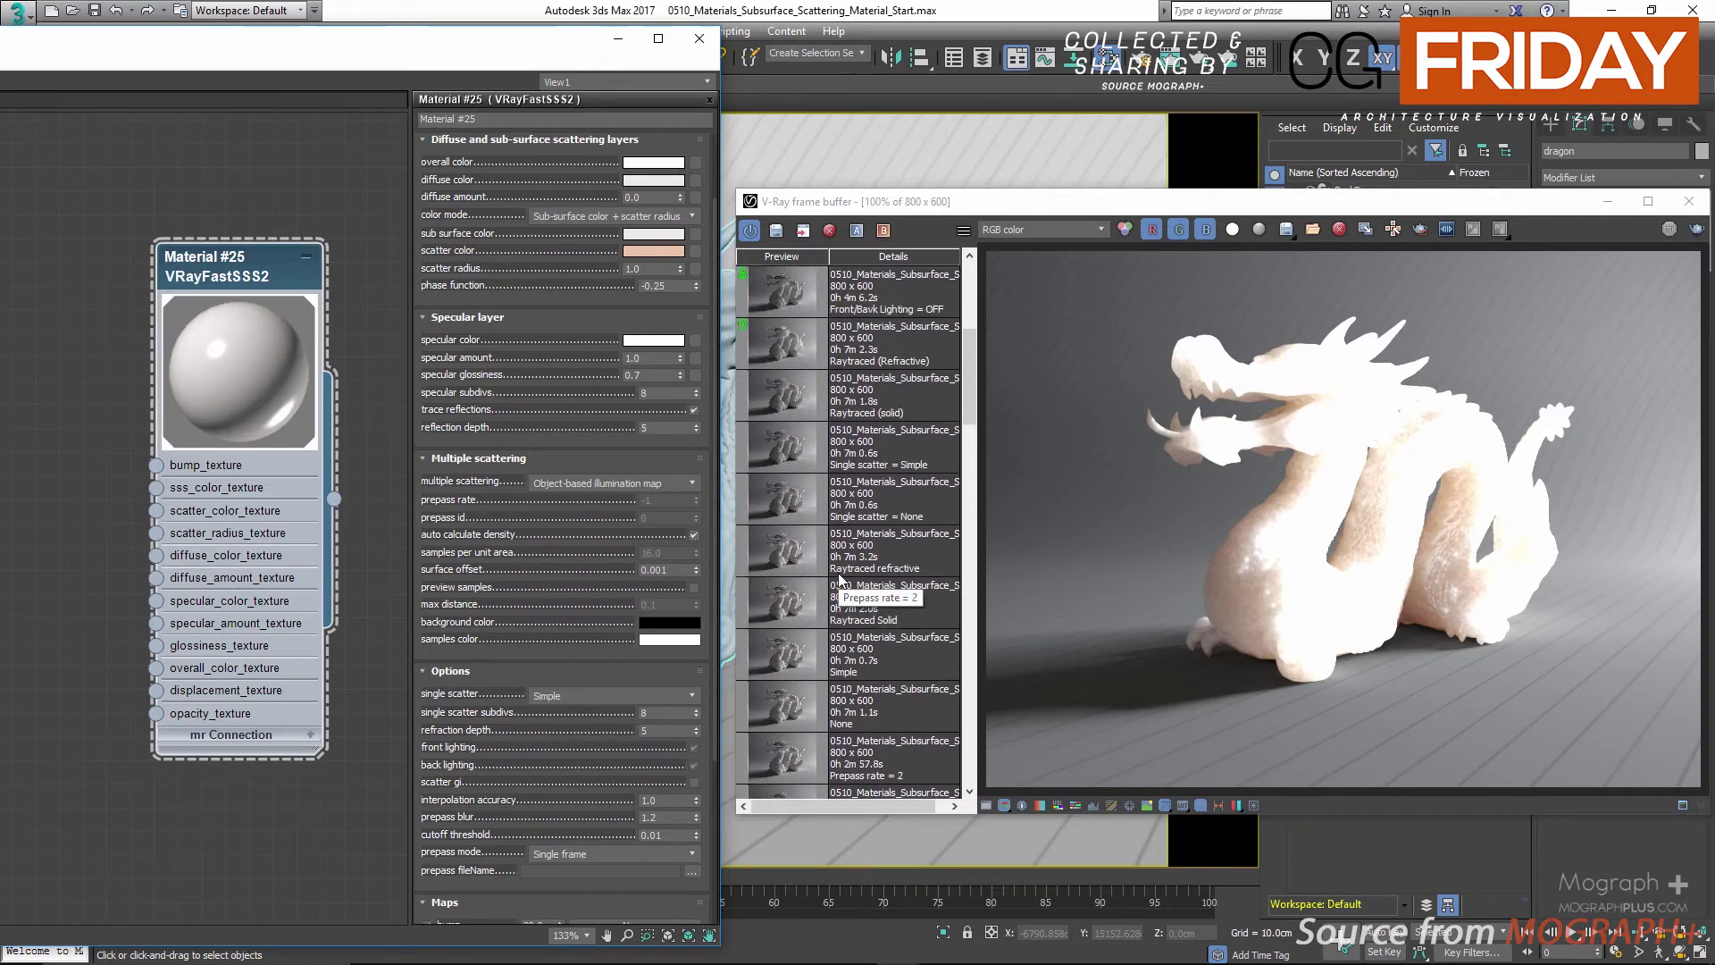
scroll(838, 578, "down", 5)
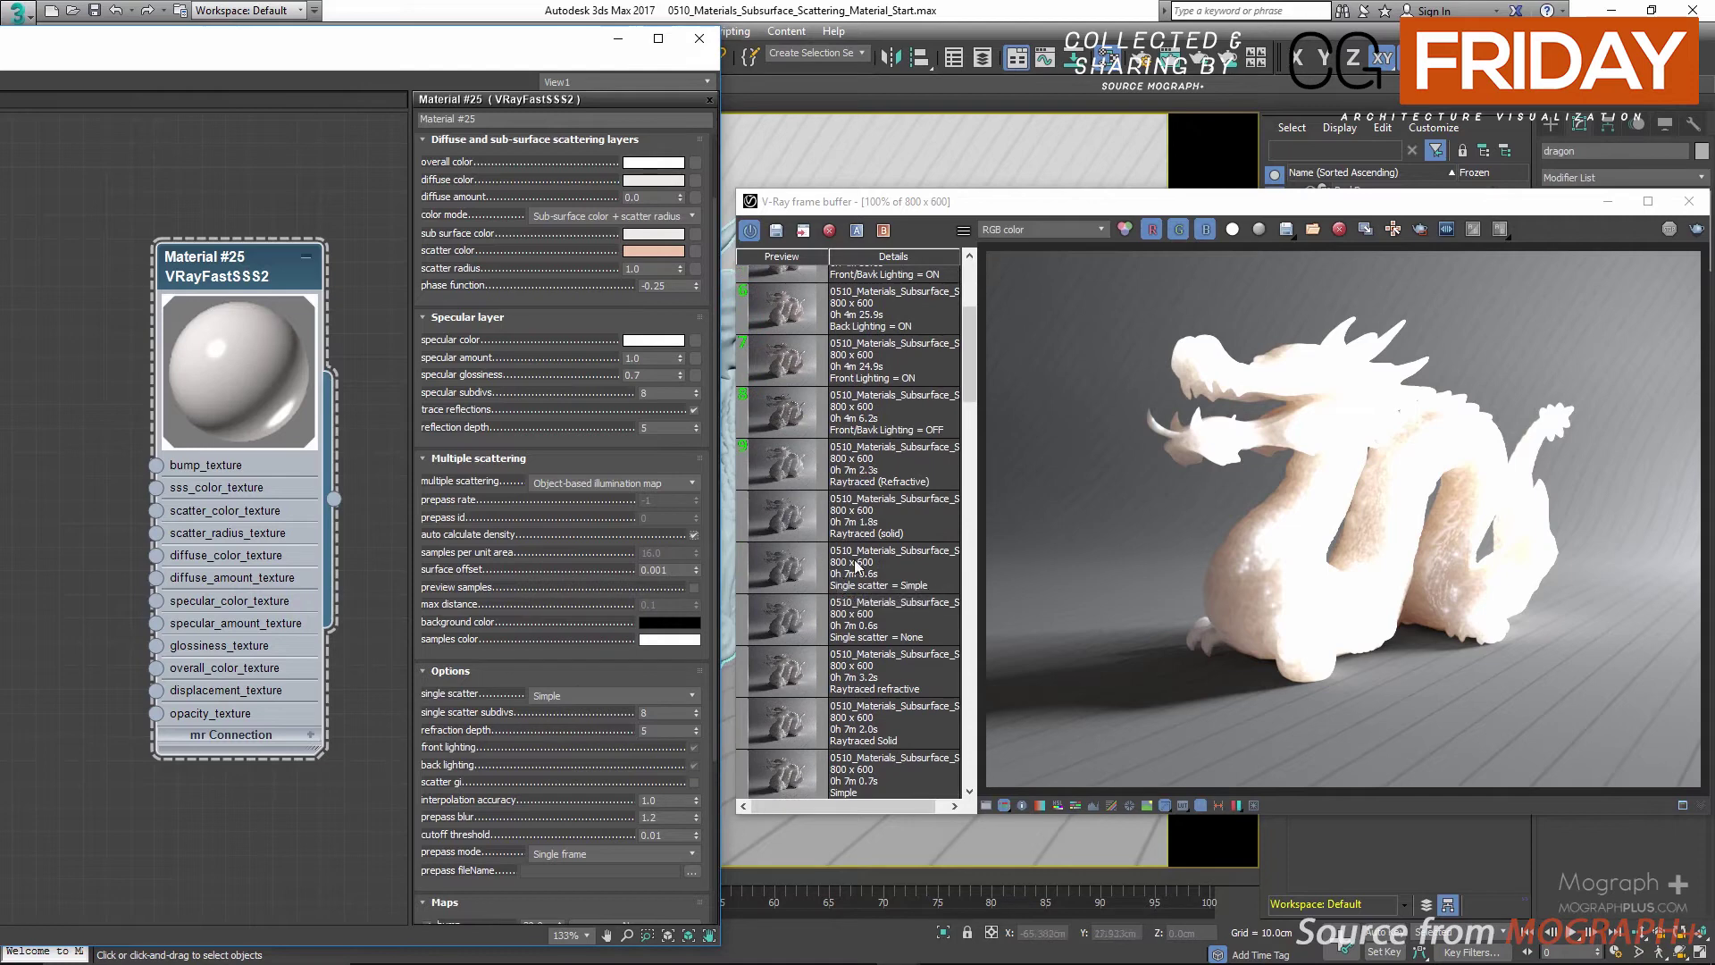
scroll(864, 579, "down", 7)
scroll(864, 579, "down", 3)
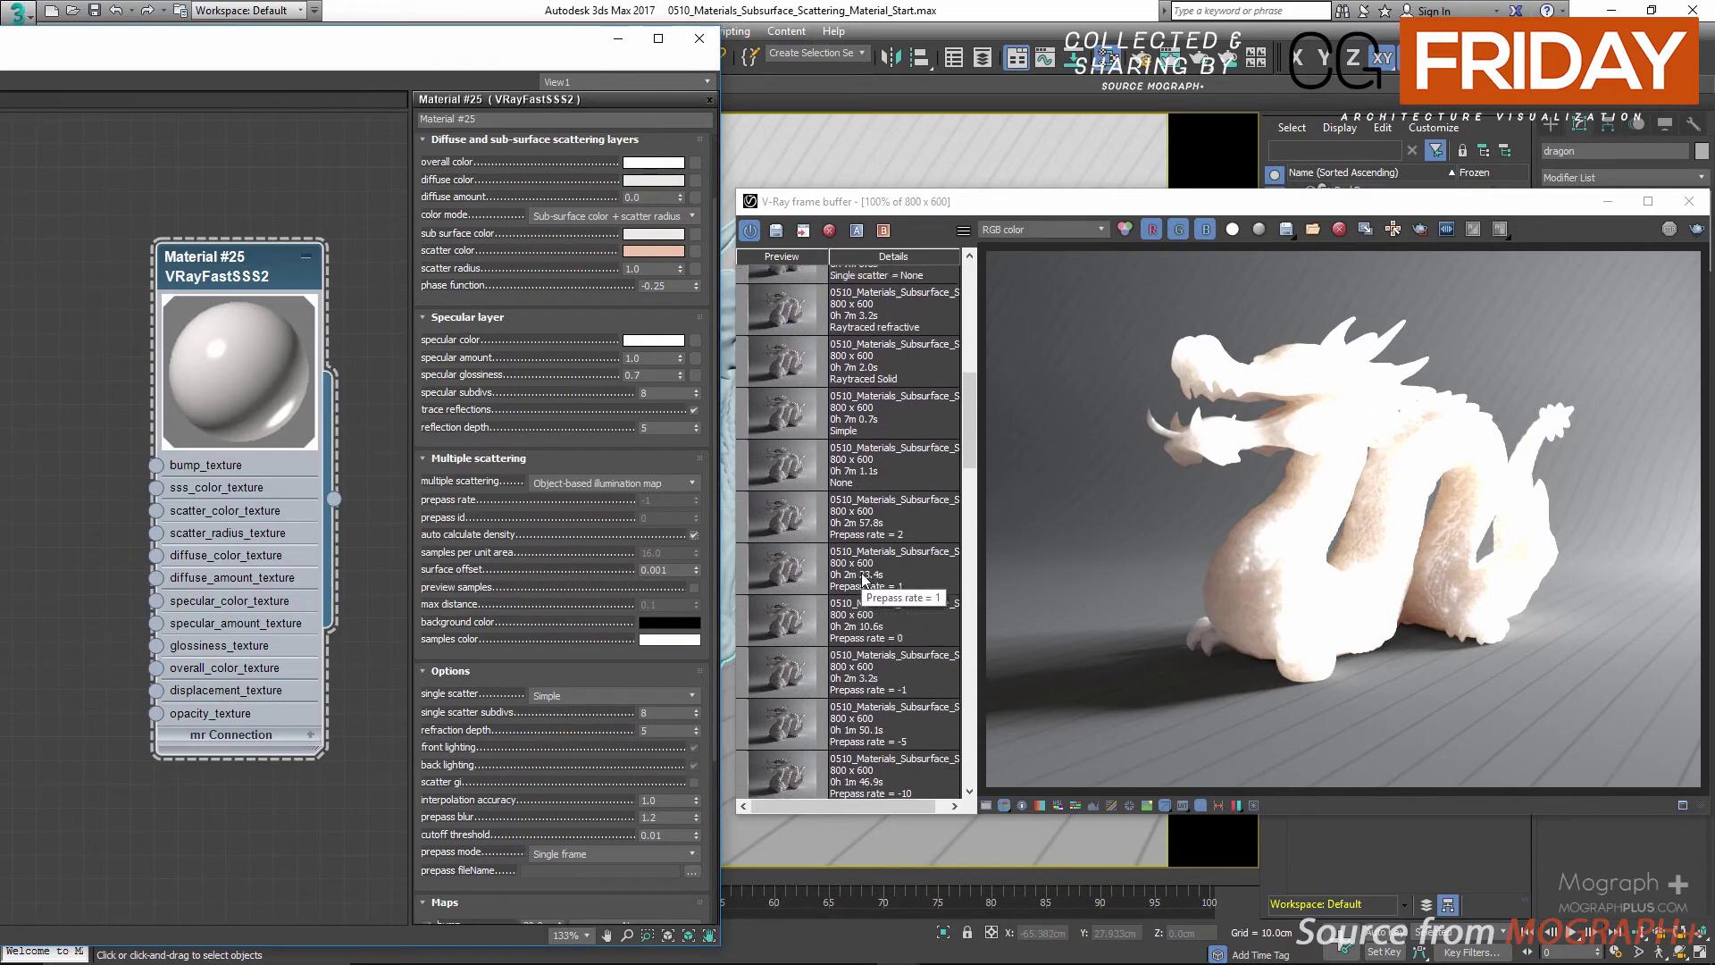
scroll(864, 579, "up", 1)
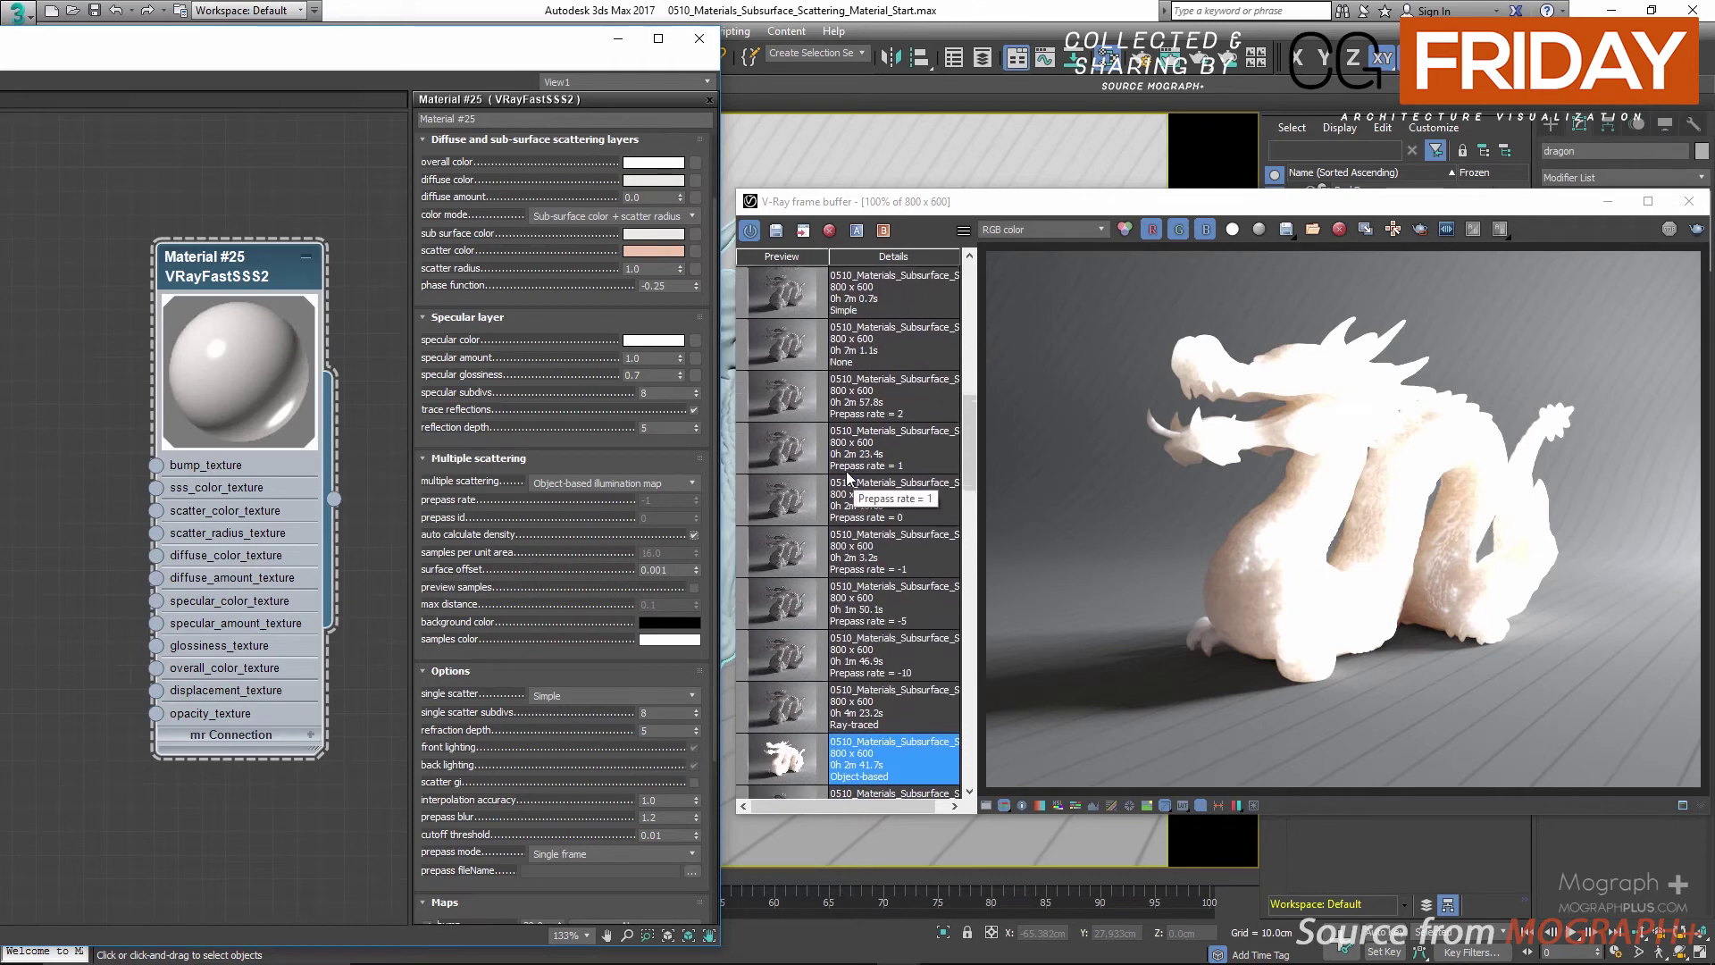
left_click(915, 409)
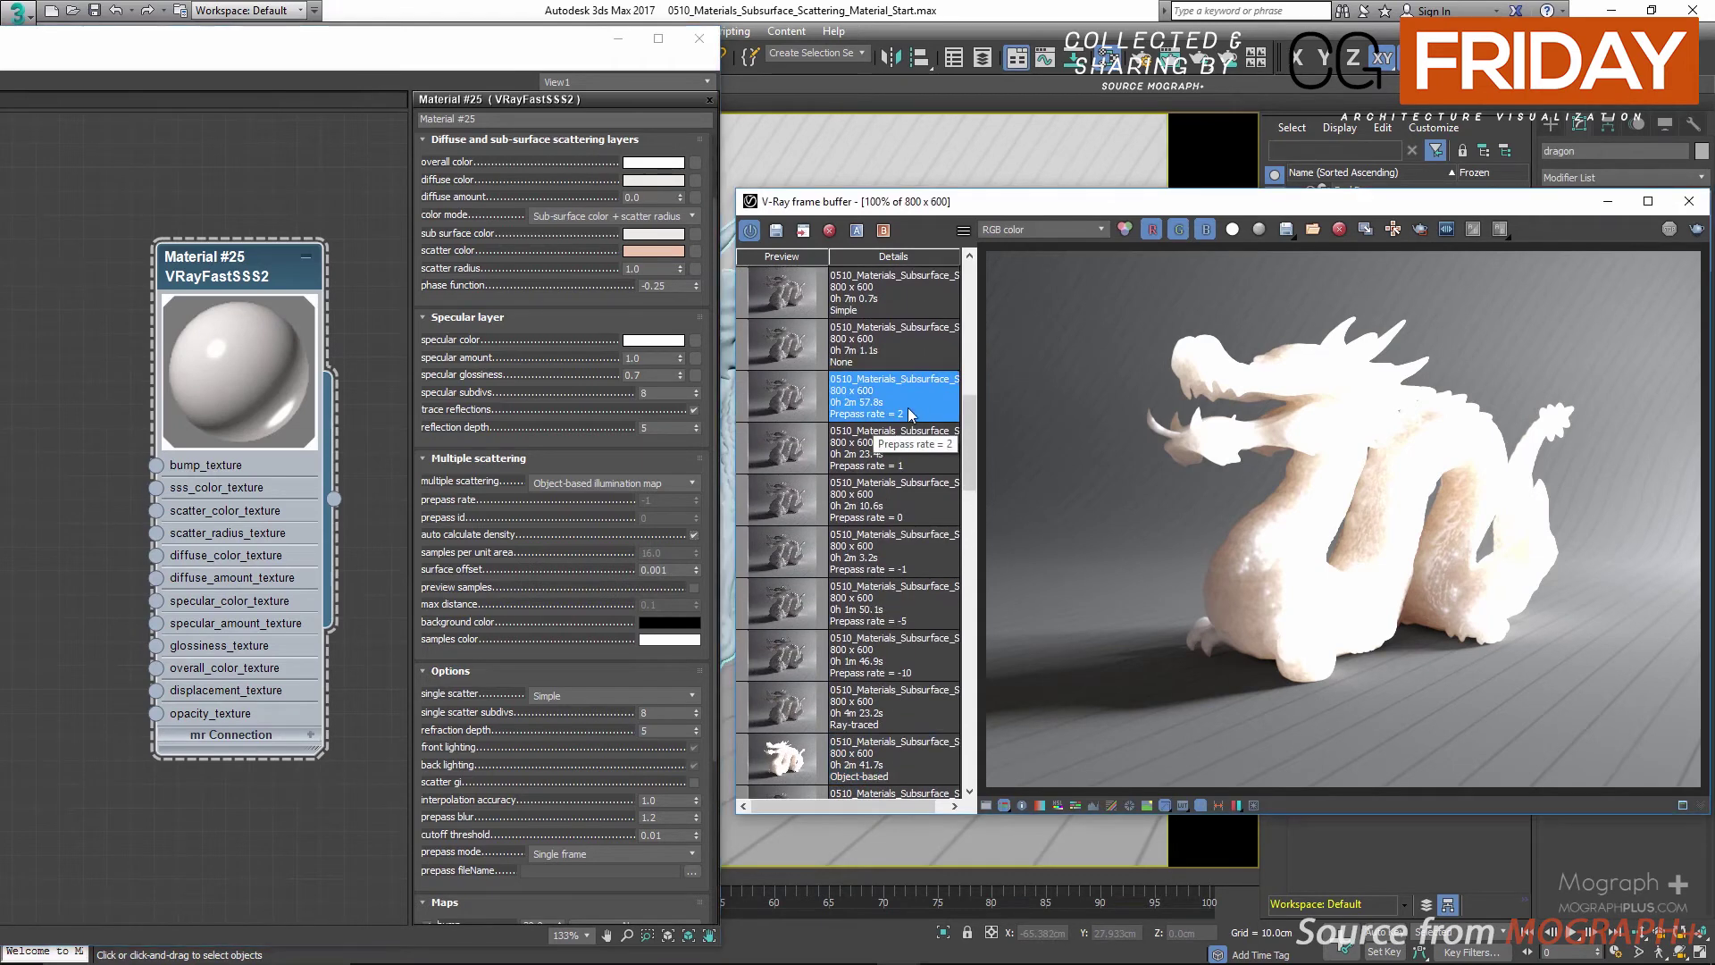
left_click(694, 534)
Enable preview samples for the object-based illumination map and set the samples color to pure green (0, 255, 0)
left_click(676, 570)
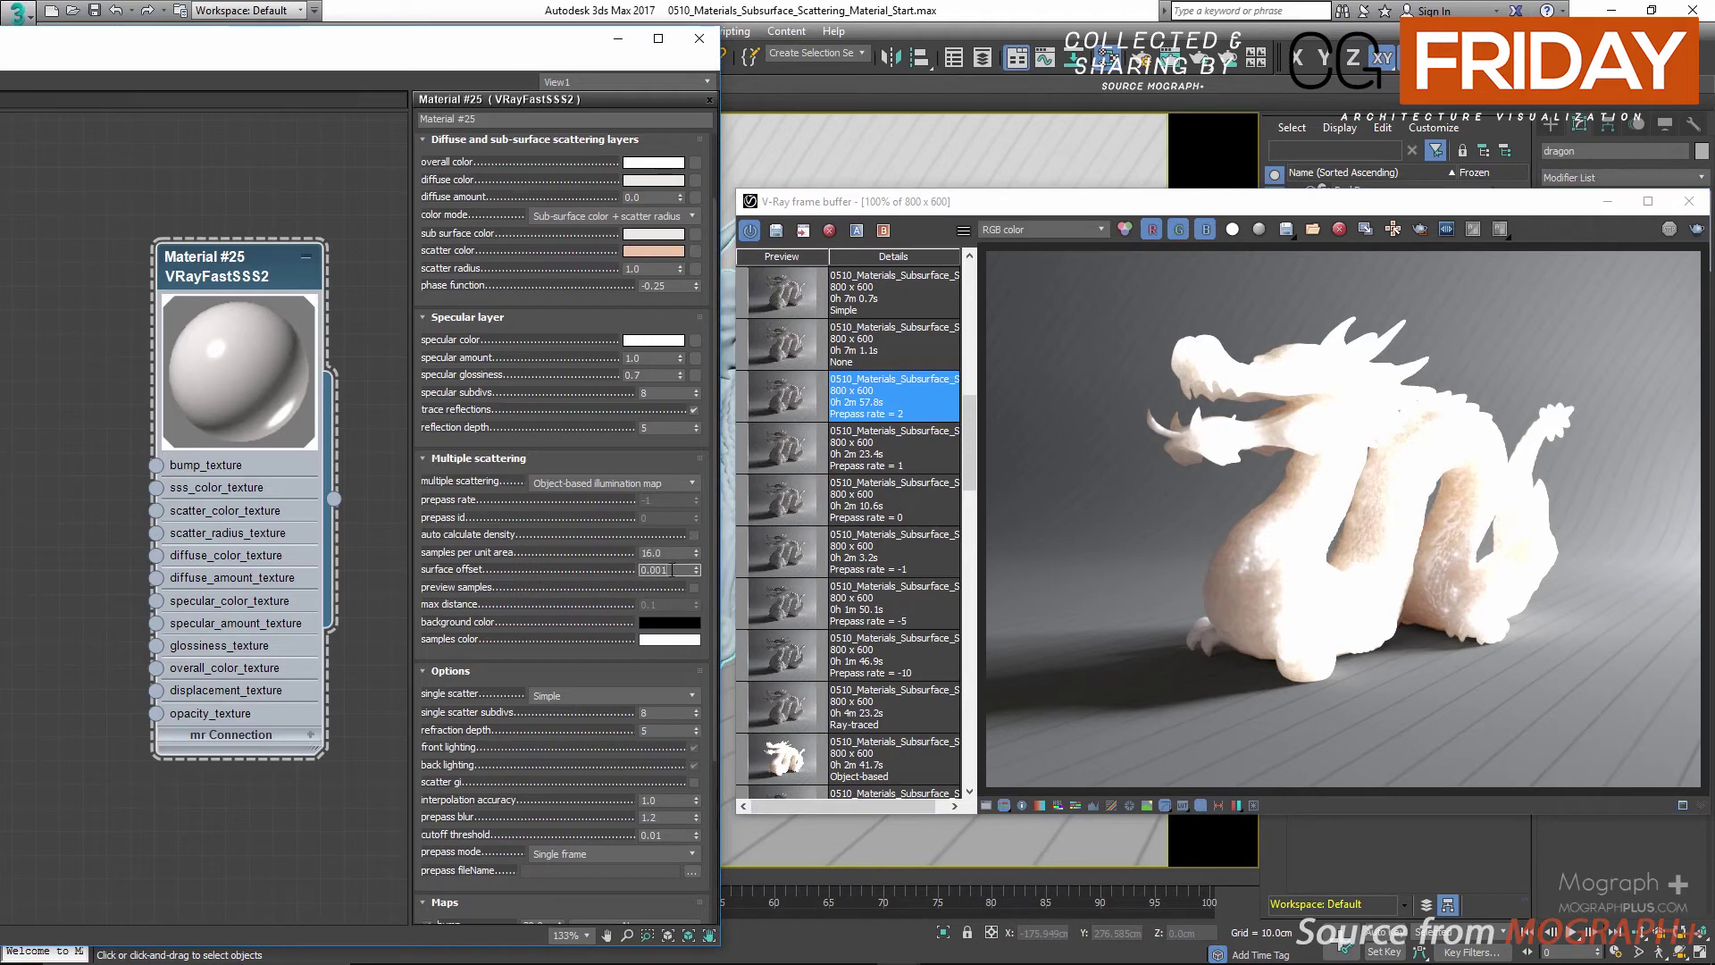
left_click(694, 588)
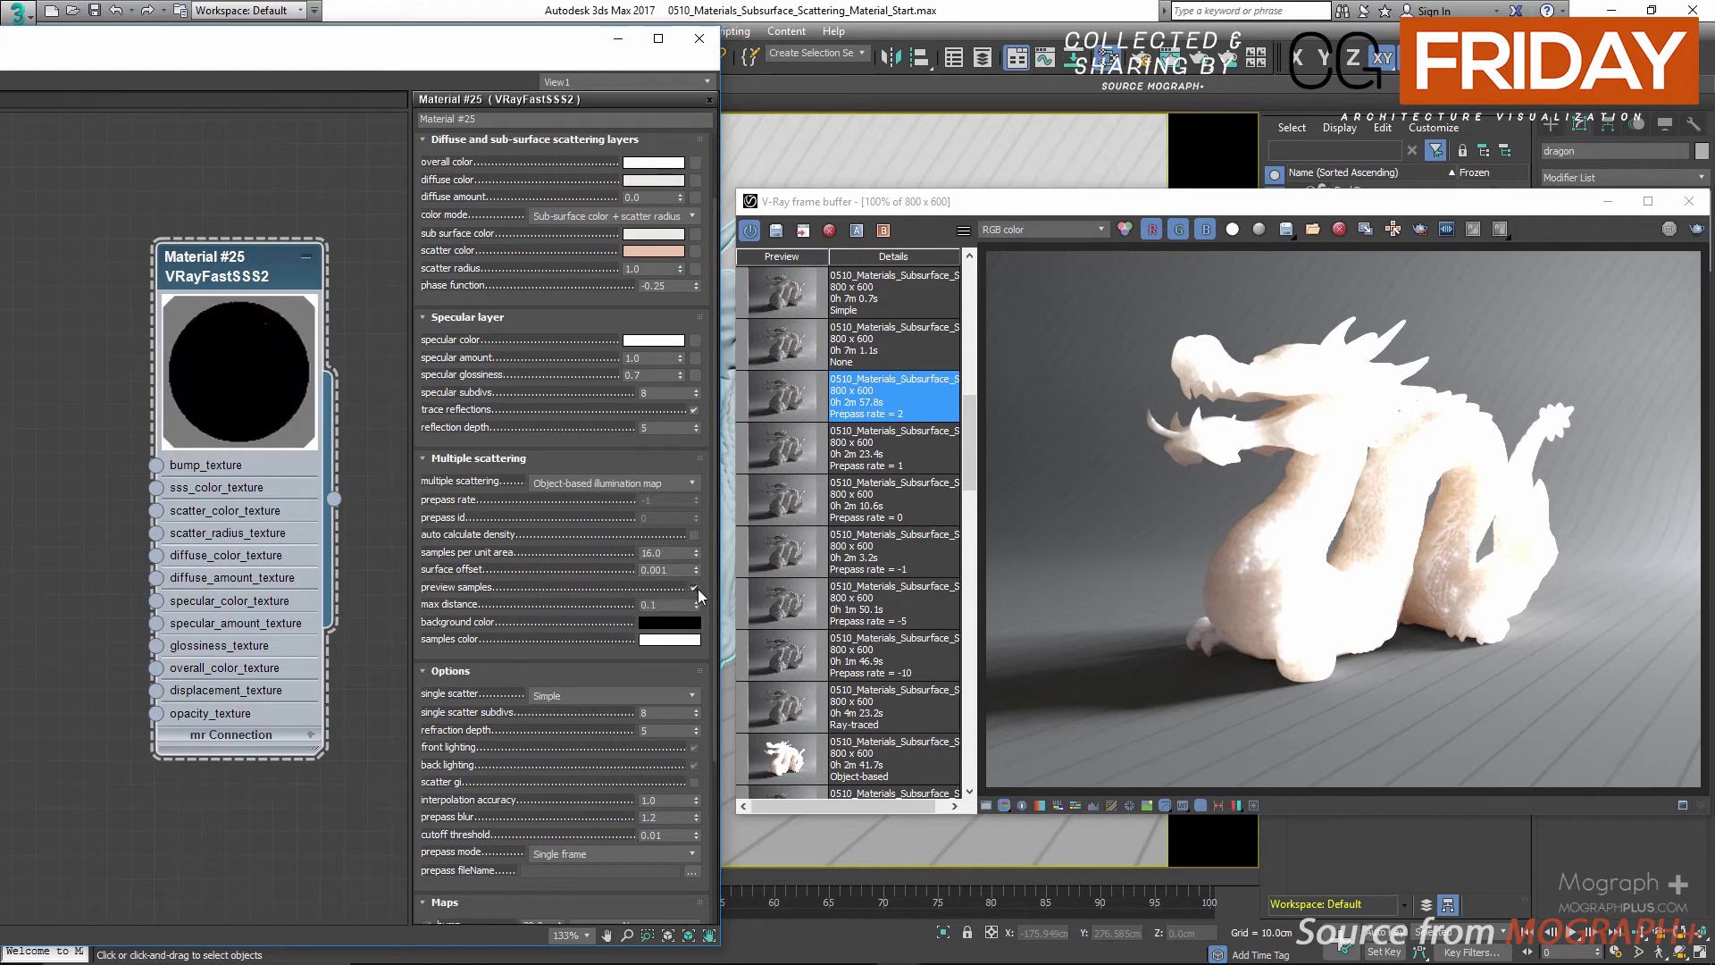
left_click(666, 639)
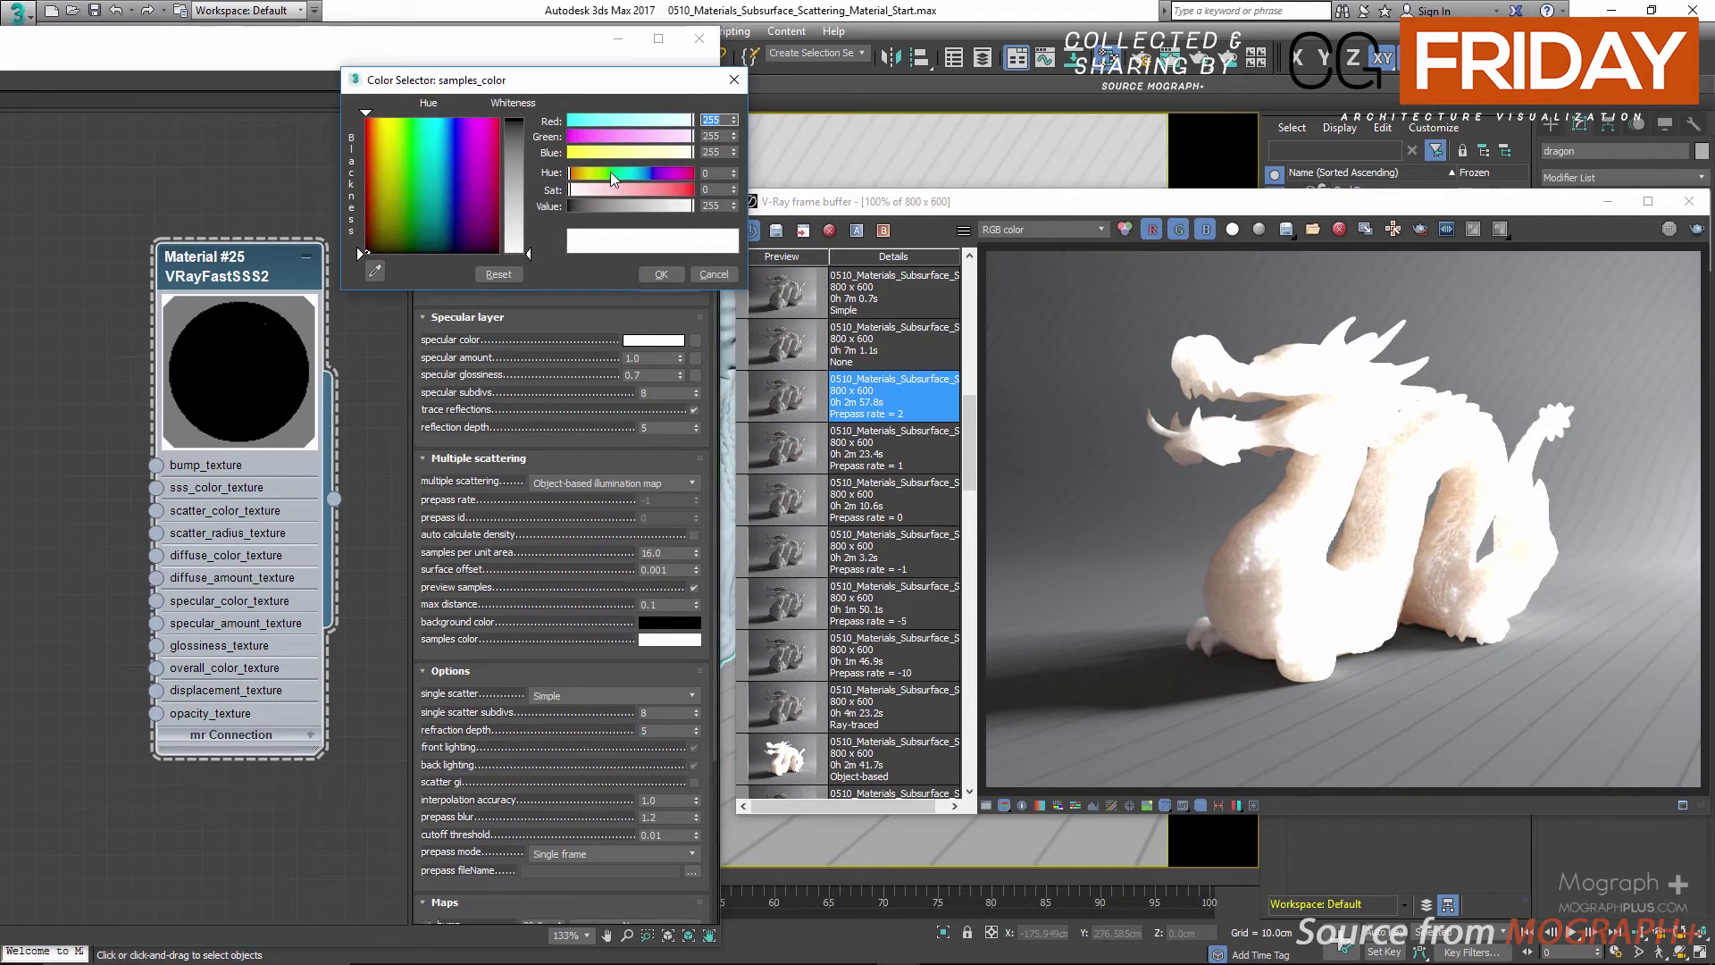
left_click(610, 171)
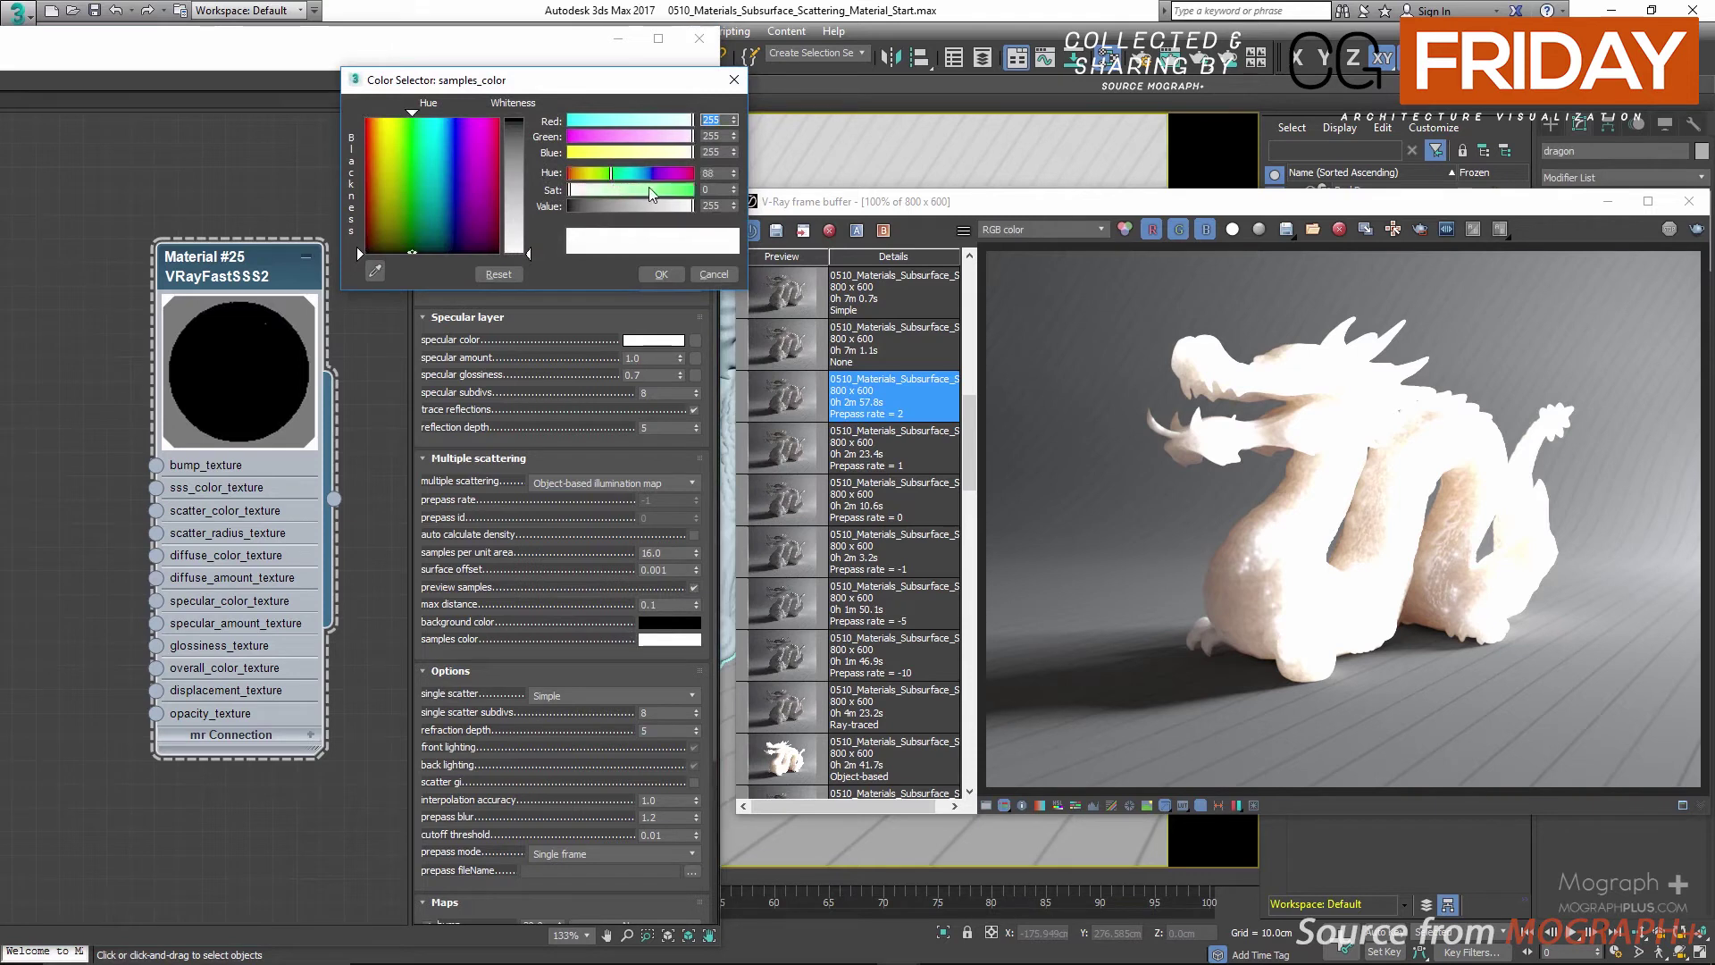
mouse_move(661, 137)
left_mouse_down()
mouse_move(580, 136)
mouse_move(693, 136)
left_mouse_up()
left_click_drag(590, 121, 568, 152)
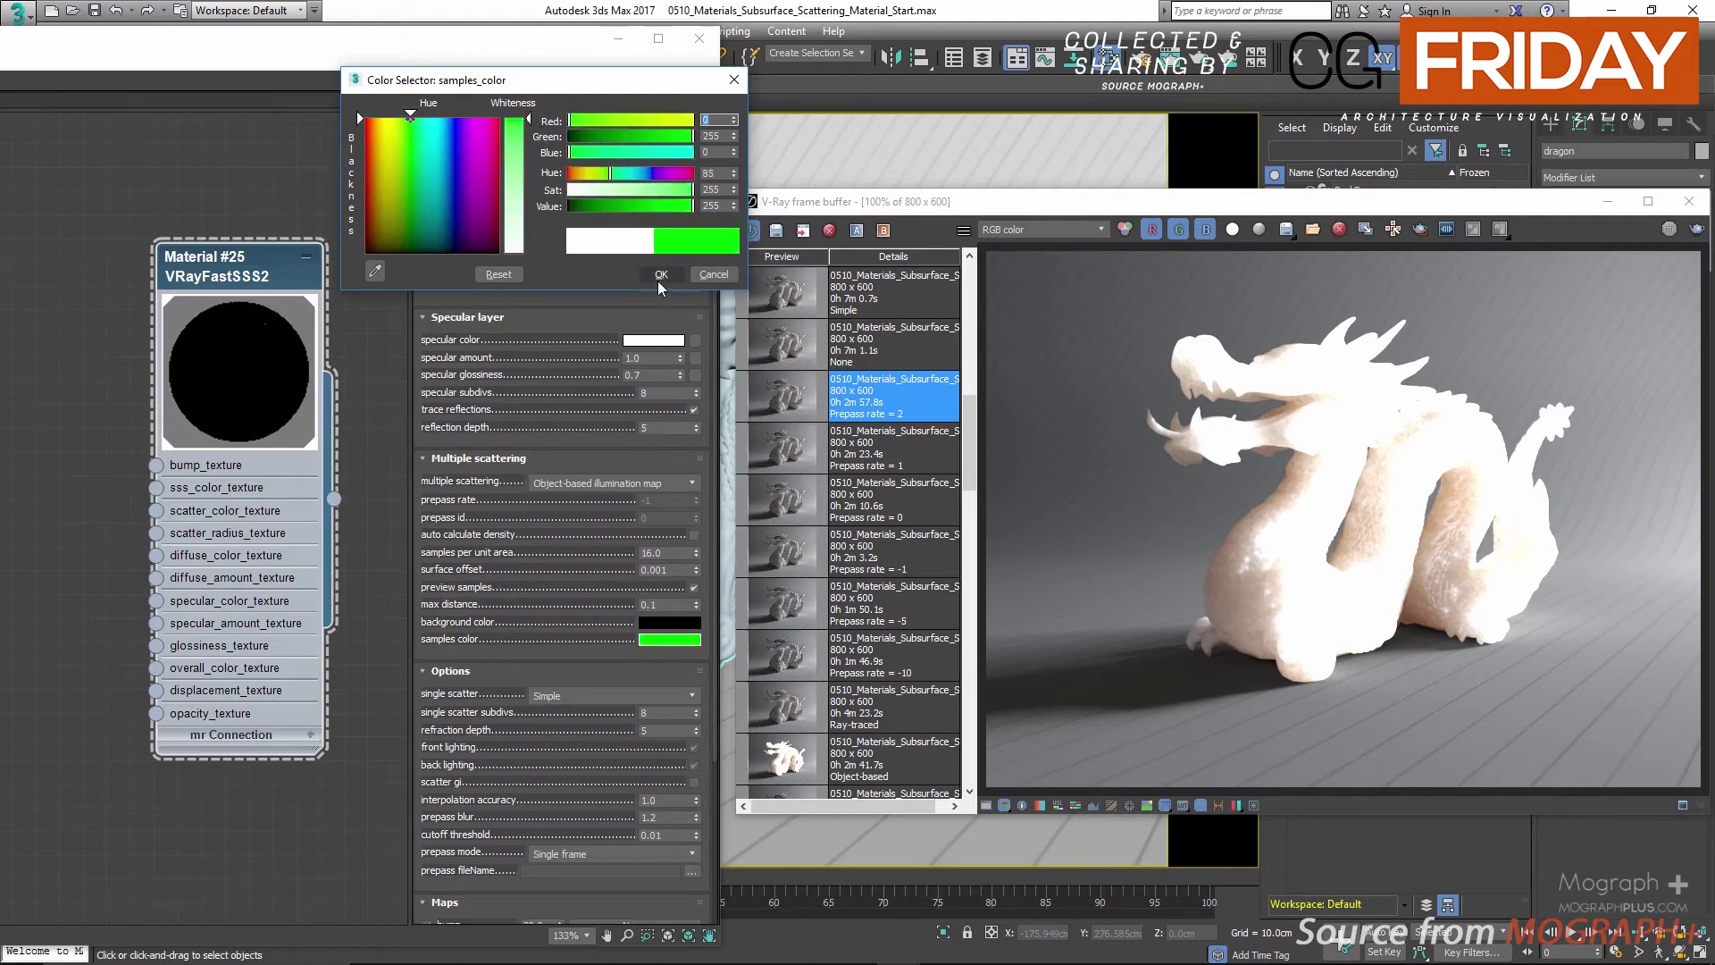
left_click(661, 274)
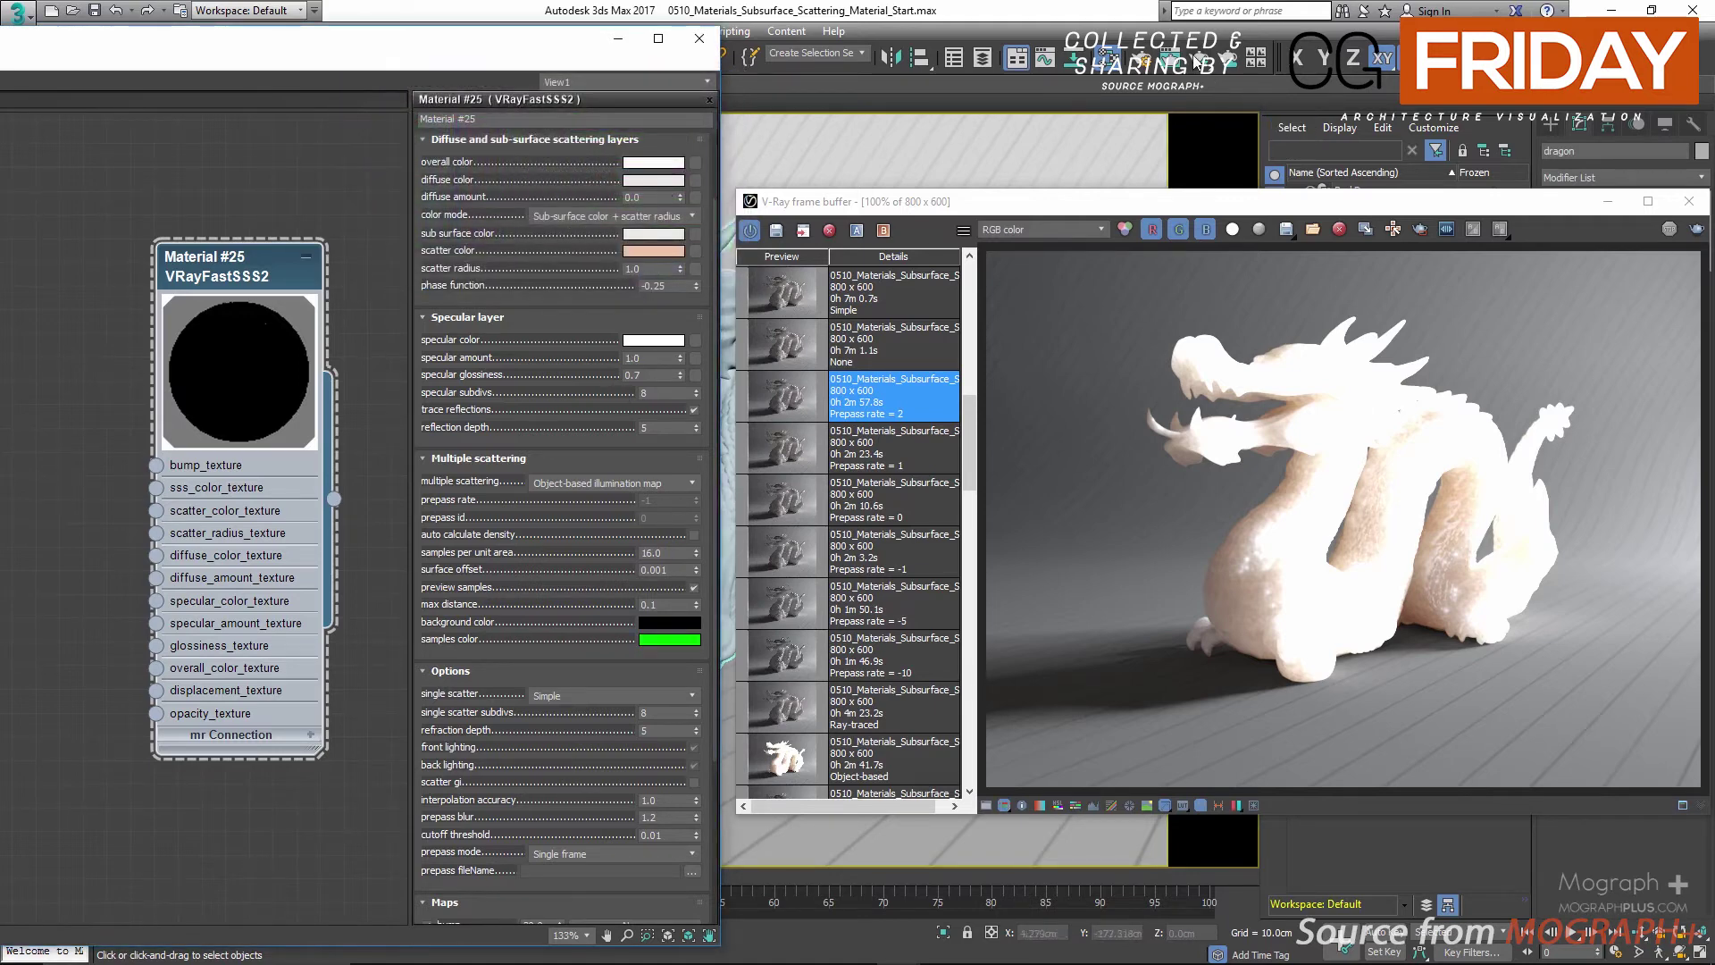
Run a brief test render of the dragon with the sample preview enabled, and stop it
left_click(1198, 60)
key("shift+q")
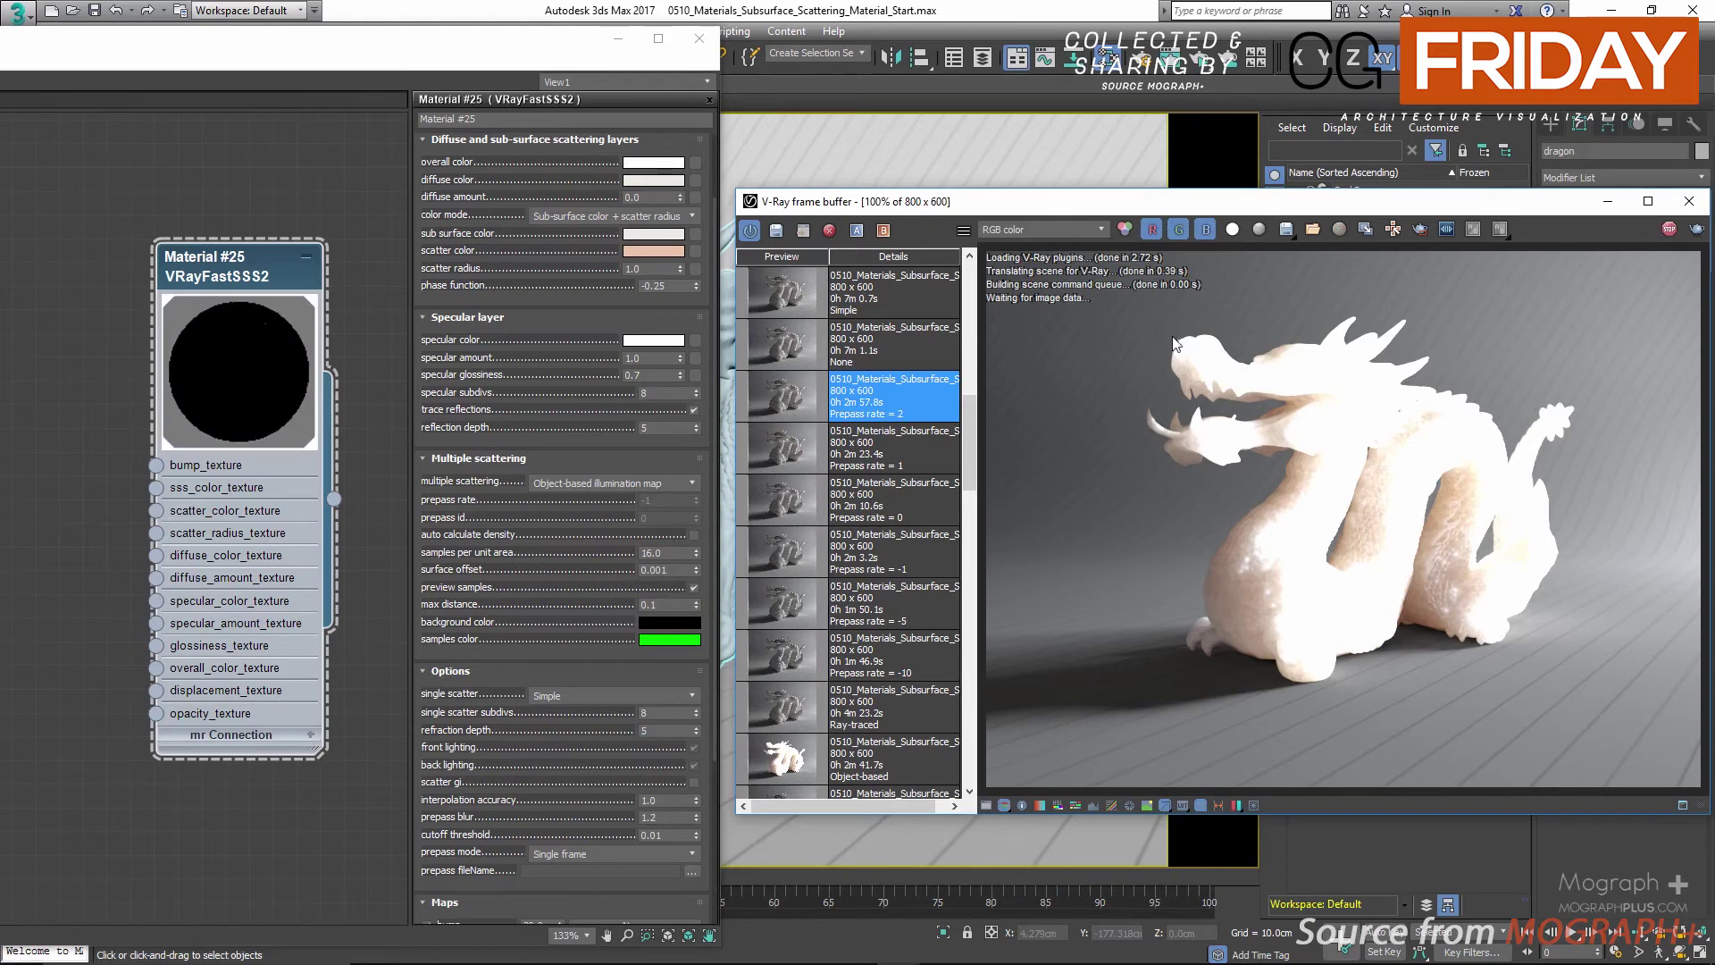
left_click(1668, 229)
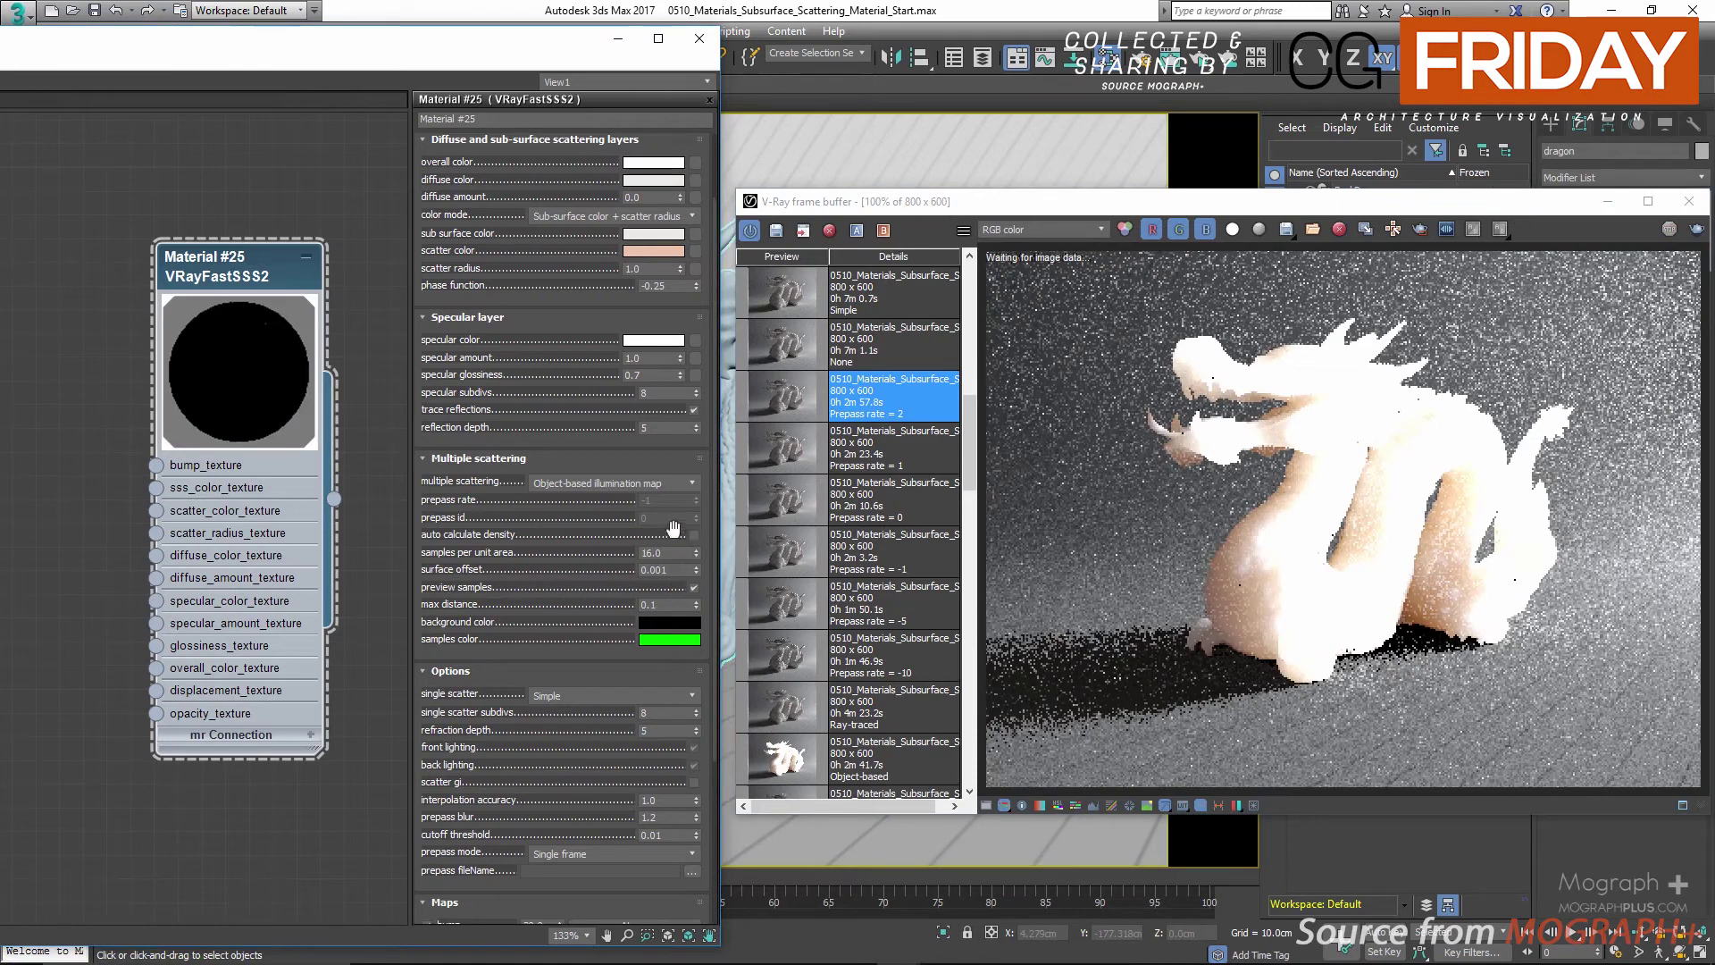
Set the samples per unit area to 6 and run another short test render of the sample preview
double_click(665, 552)
type("6")
key("Return")
left_click(1206, 59)
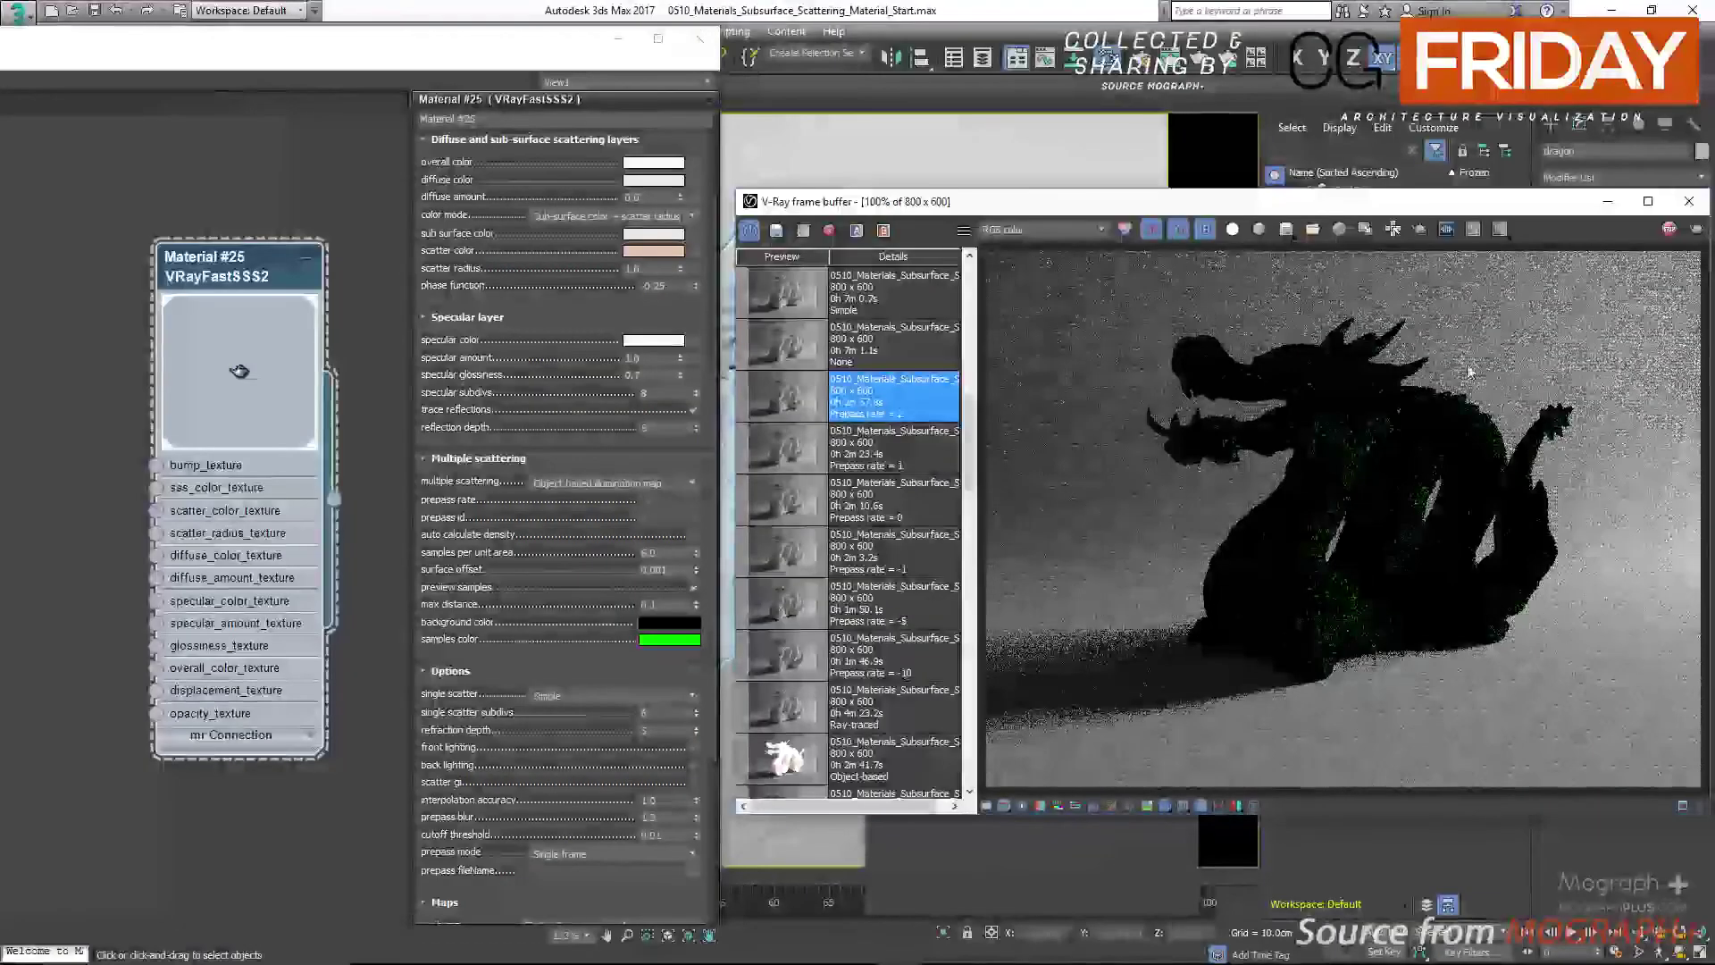
left_click(1668, 229)
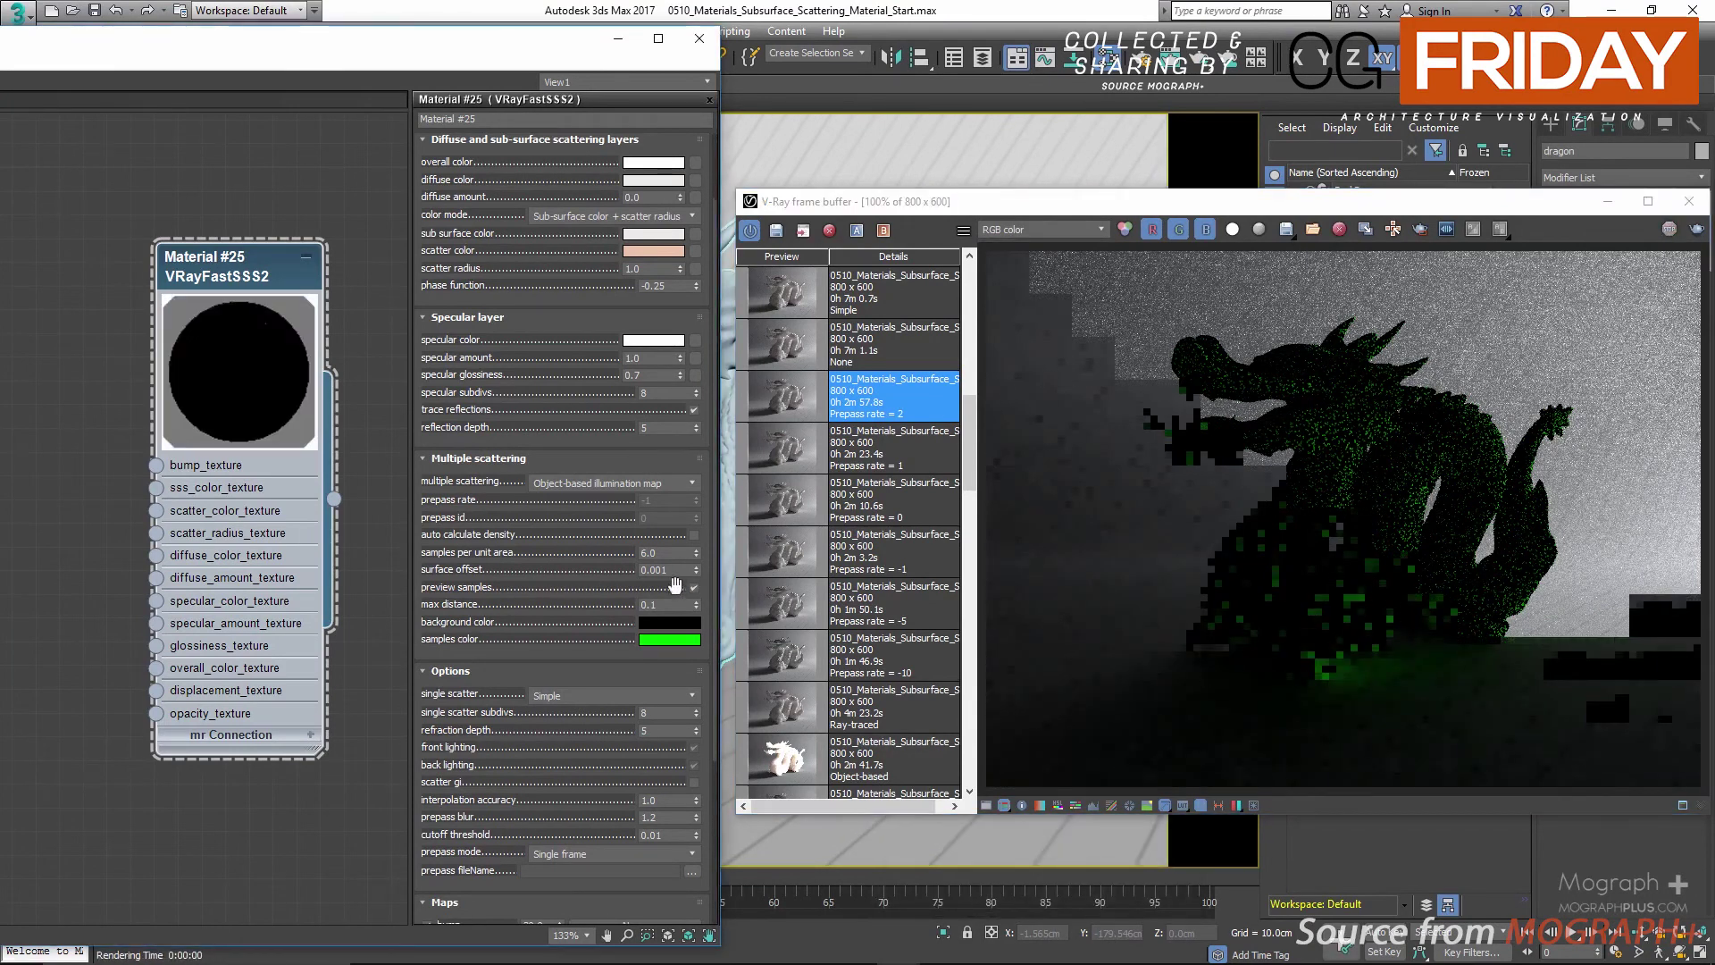
Restore the samples color to white and turn off preview samples
left_click(669, 640)
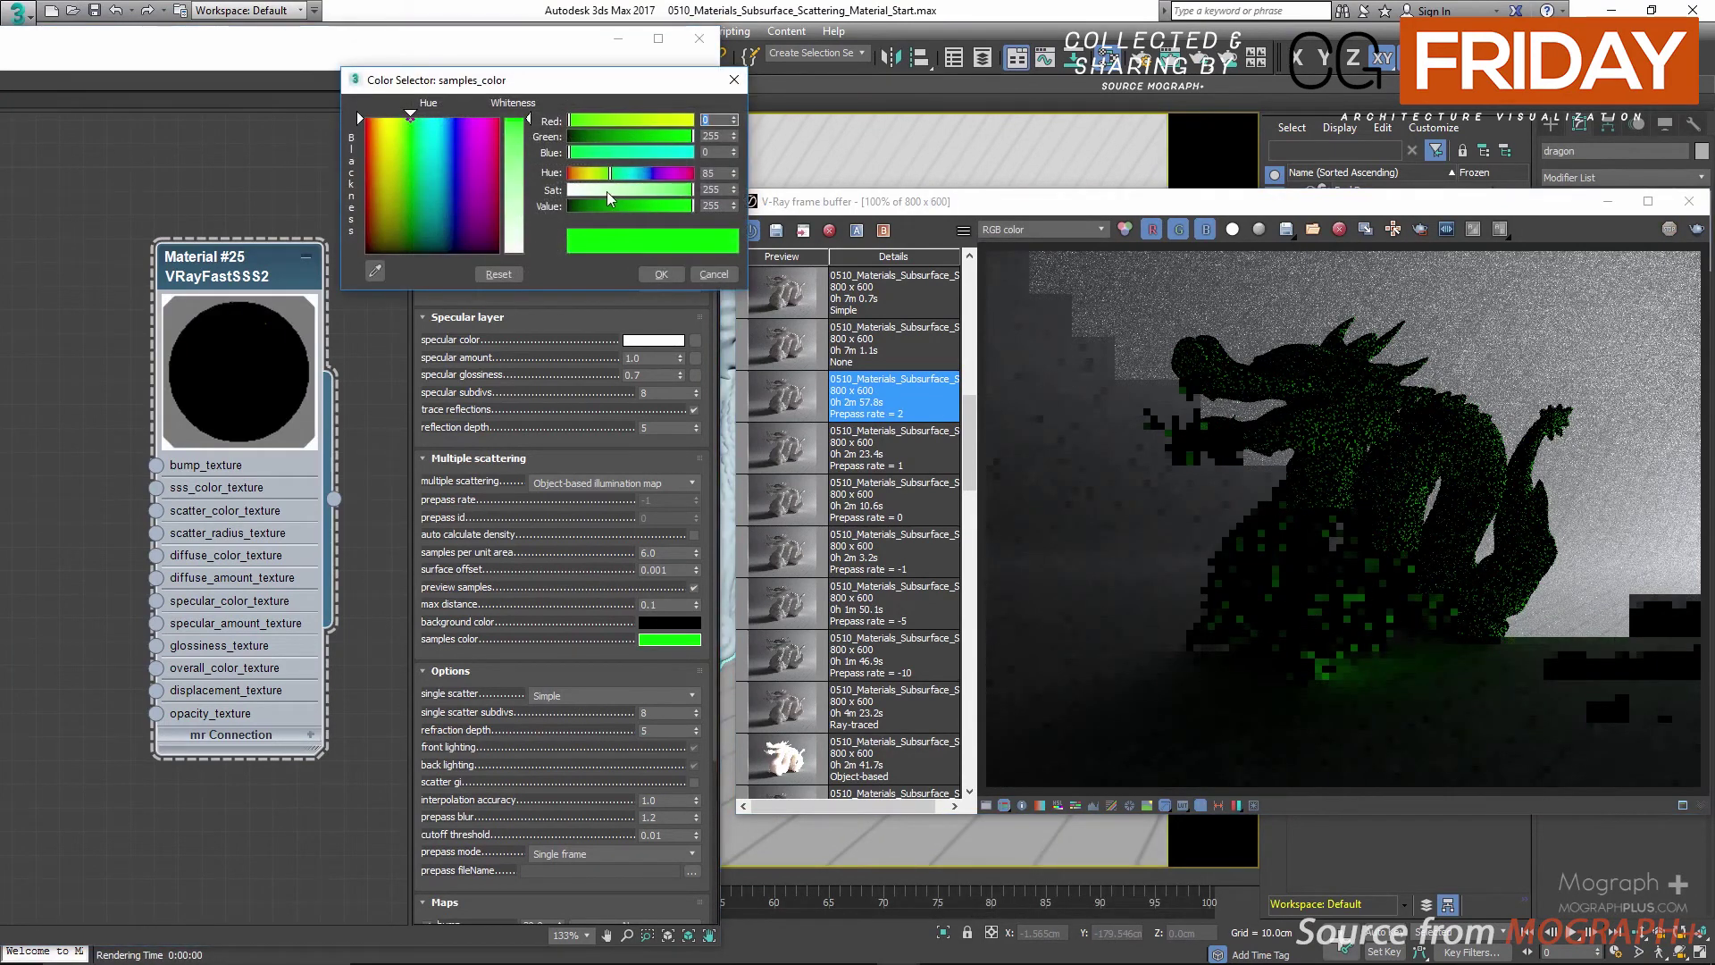
left_click_drag(610, 190, 569, 191)
left_click(661, 275)
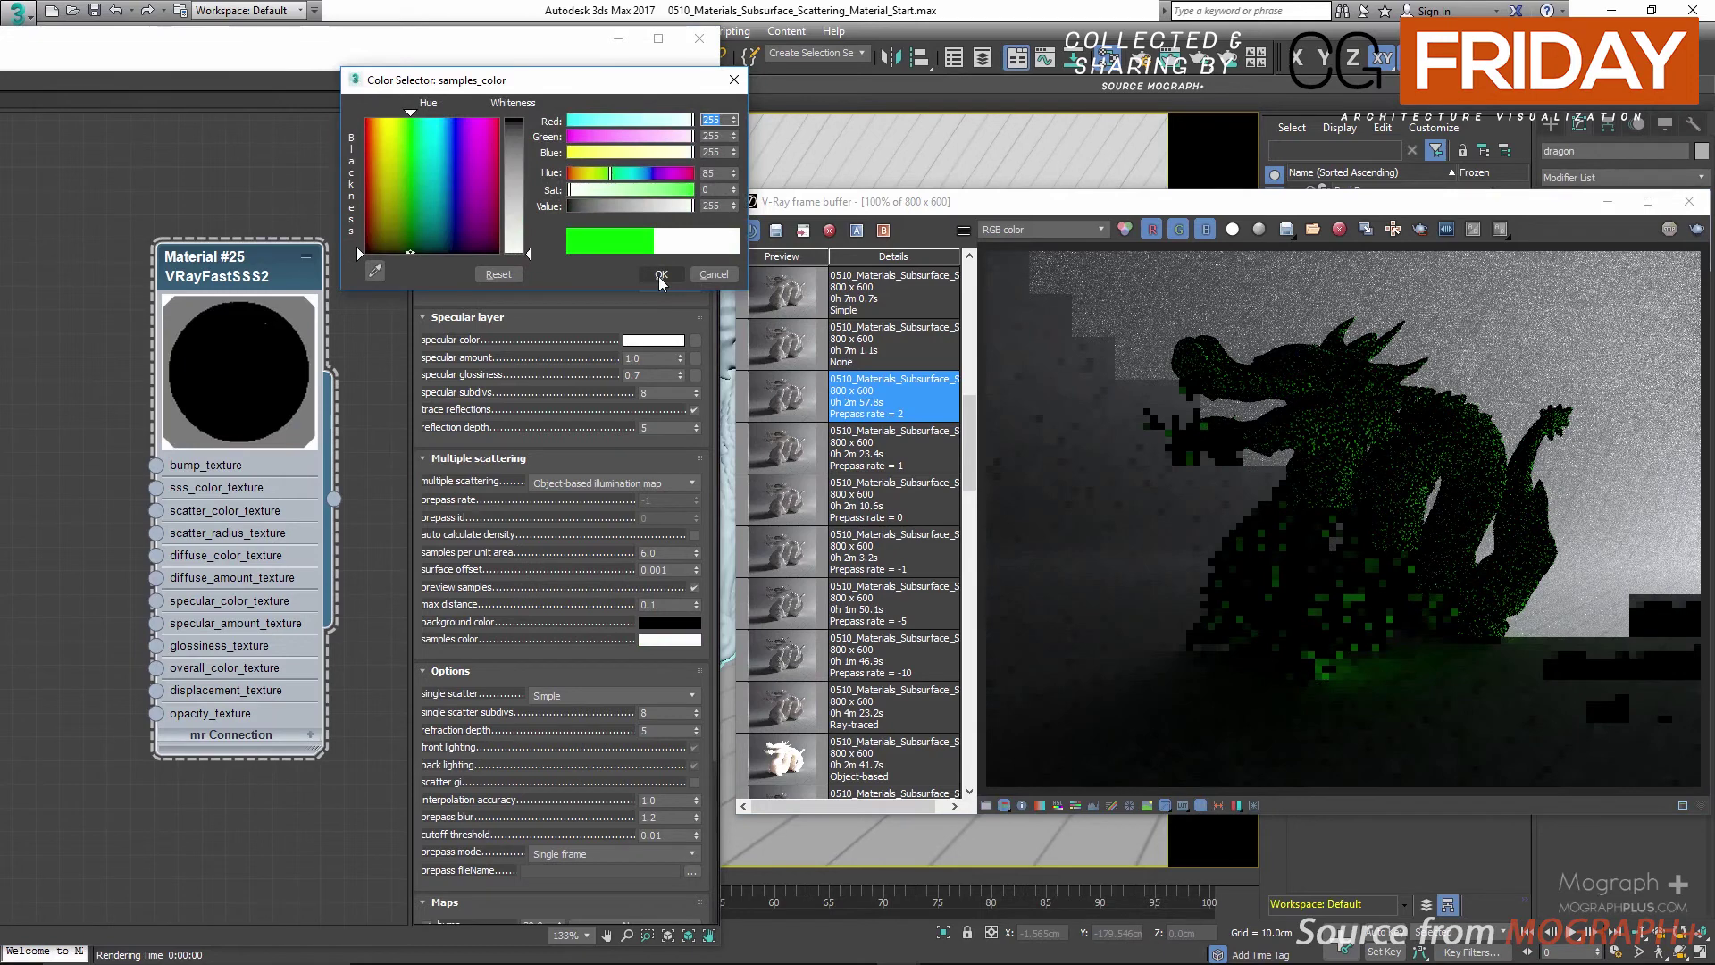
left_click(694, 587)
Switch the material's multiple scattering mode to Raytraced and clear the frame buffer image
left_click(588, 484)
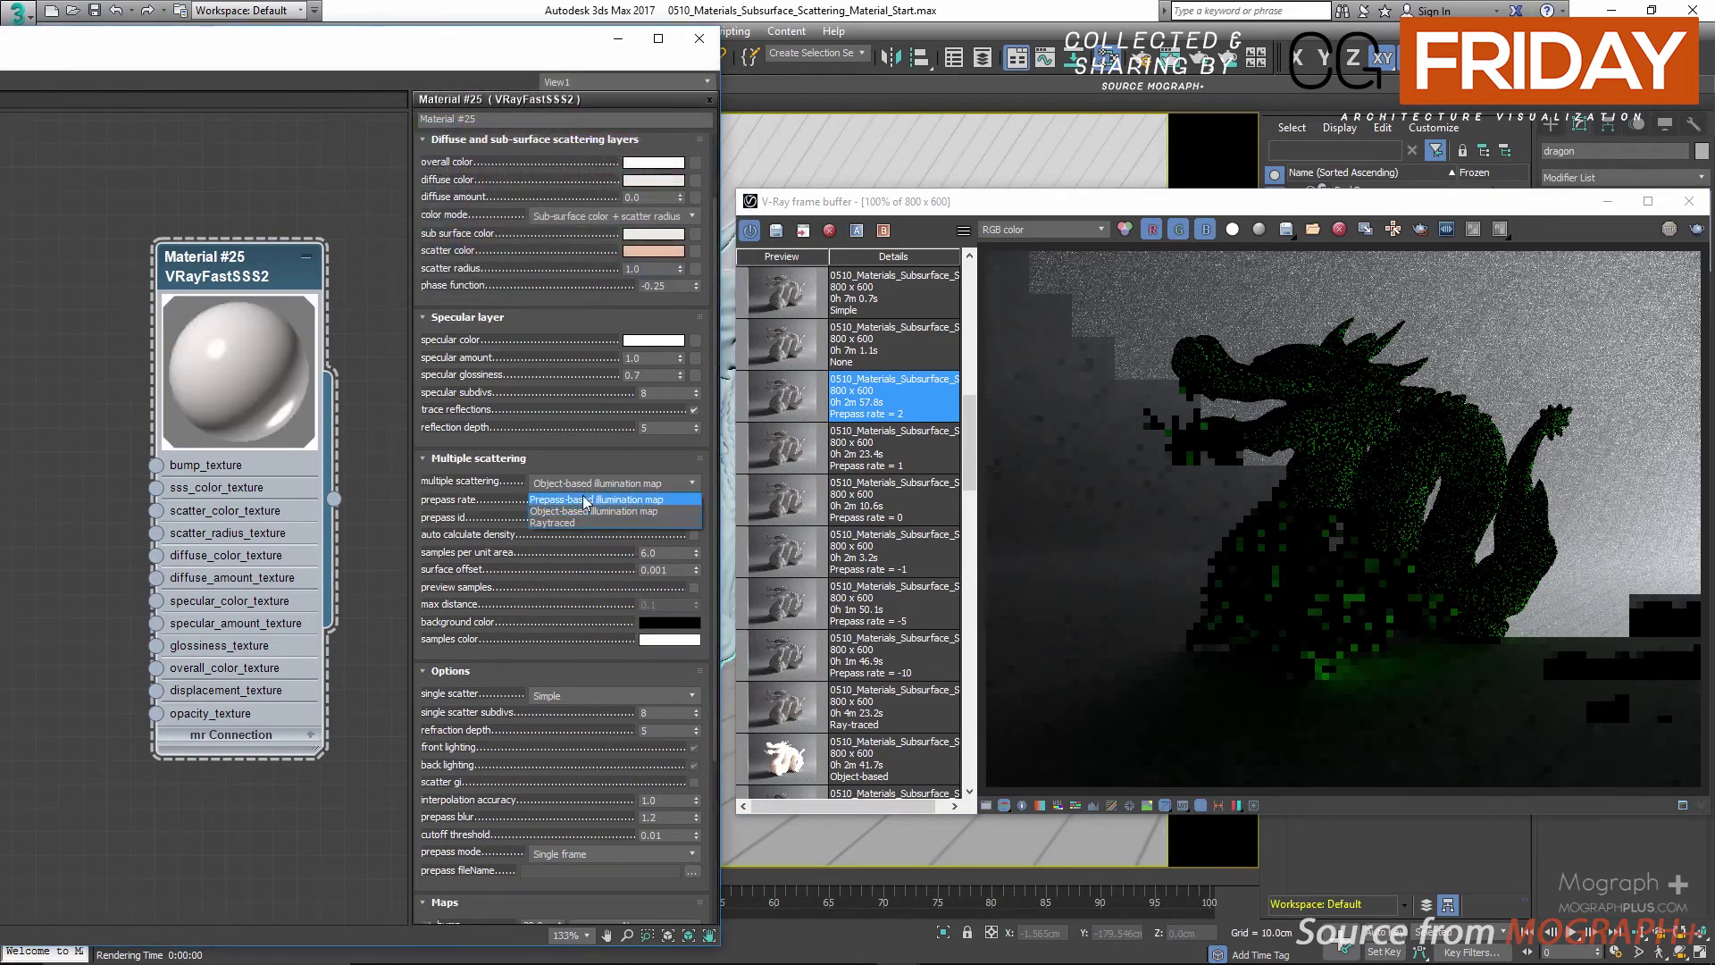
left_click(579, 524)
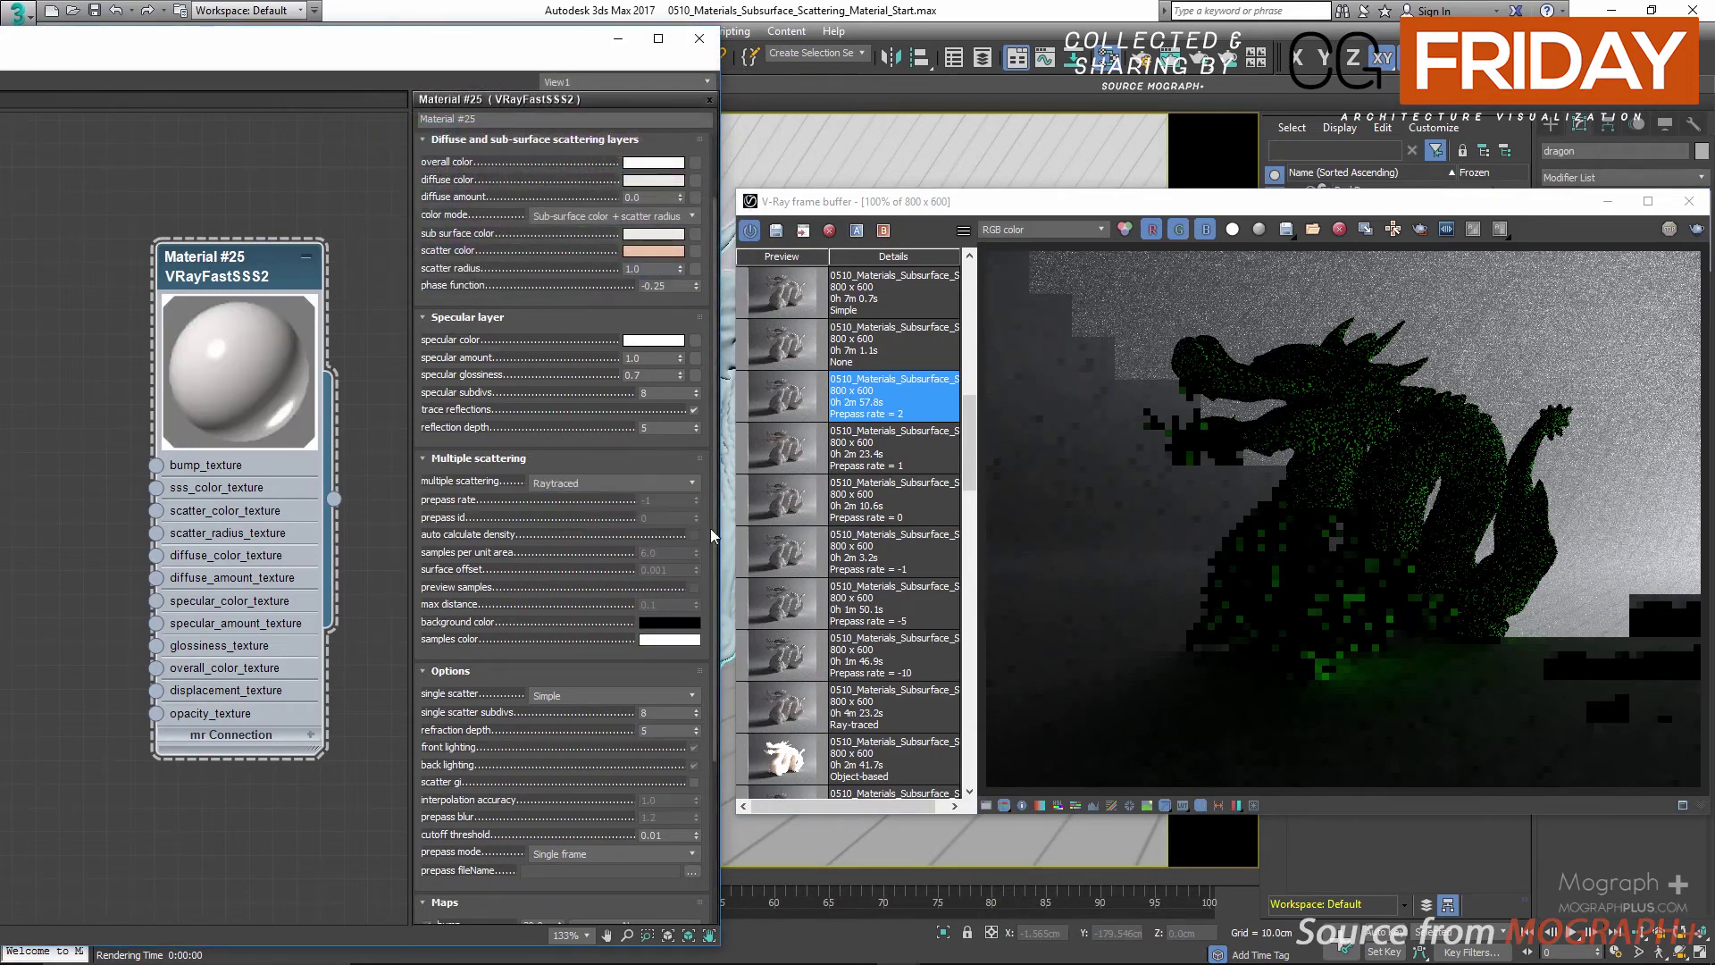
left_click(1338, 230)
left_click(860, 550)
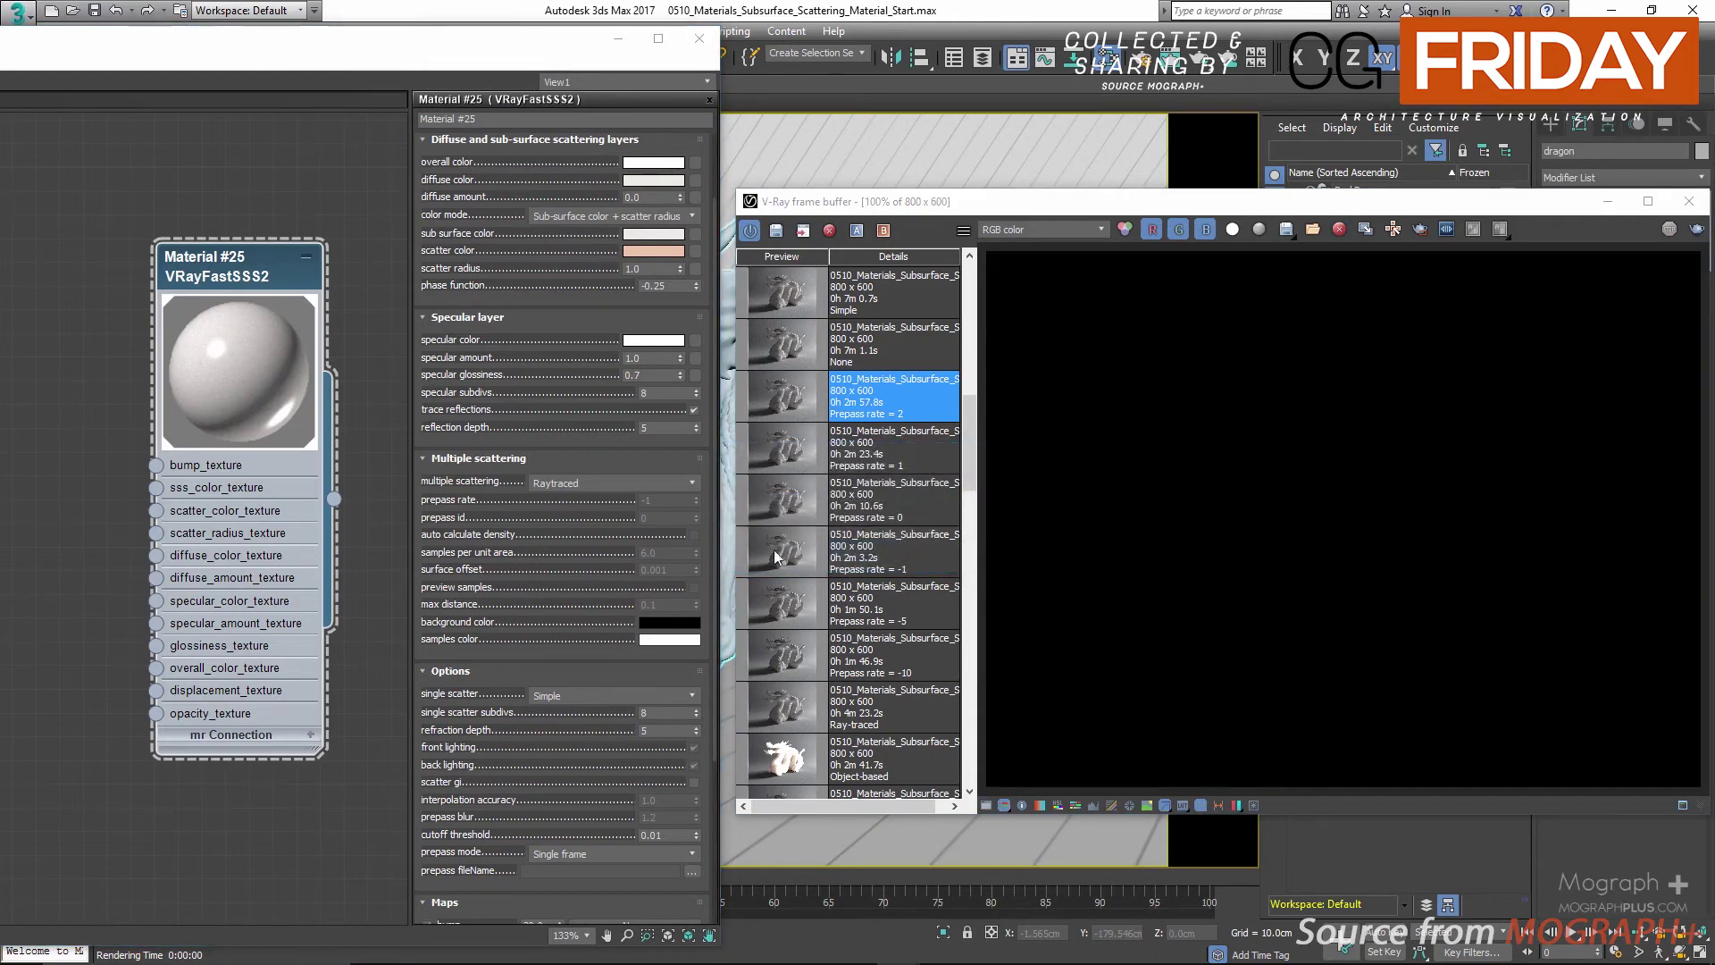
Display the saved None render, set the material's single scatter option to None, and review the available single scatter modes
scroll(493, 437, "down", 5)
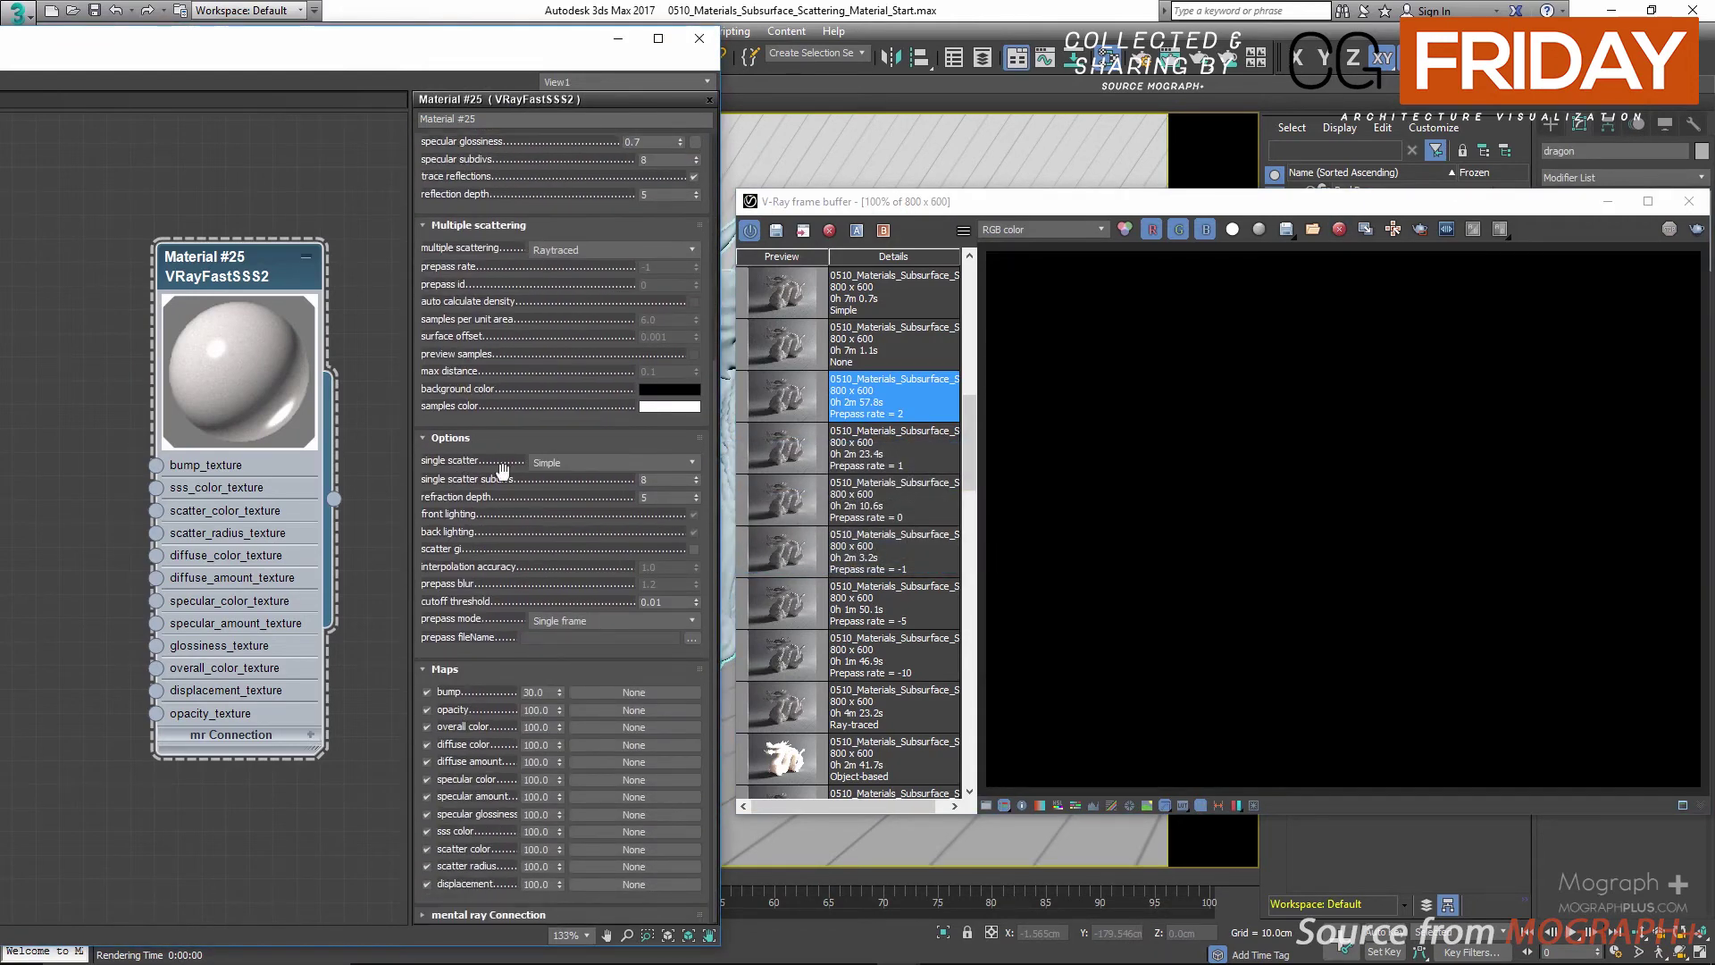
scroll(496, 466, "up", 1)
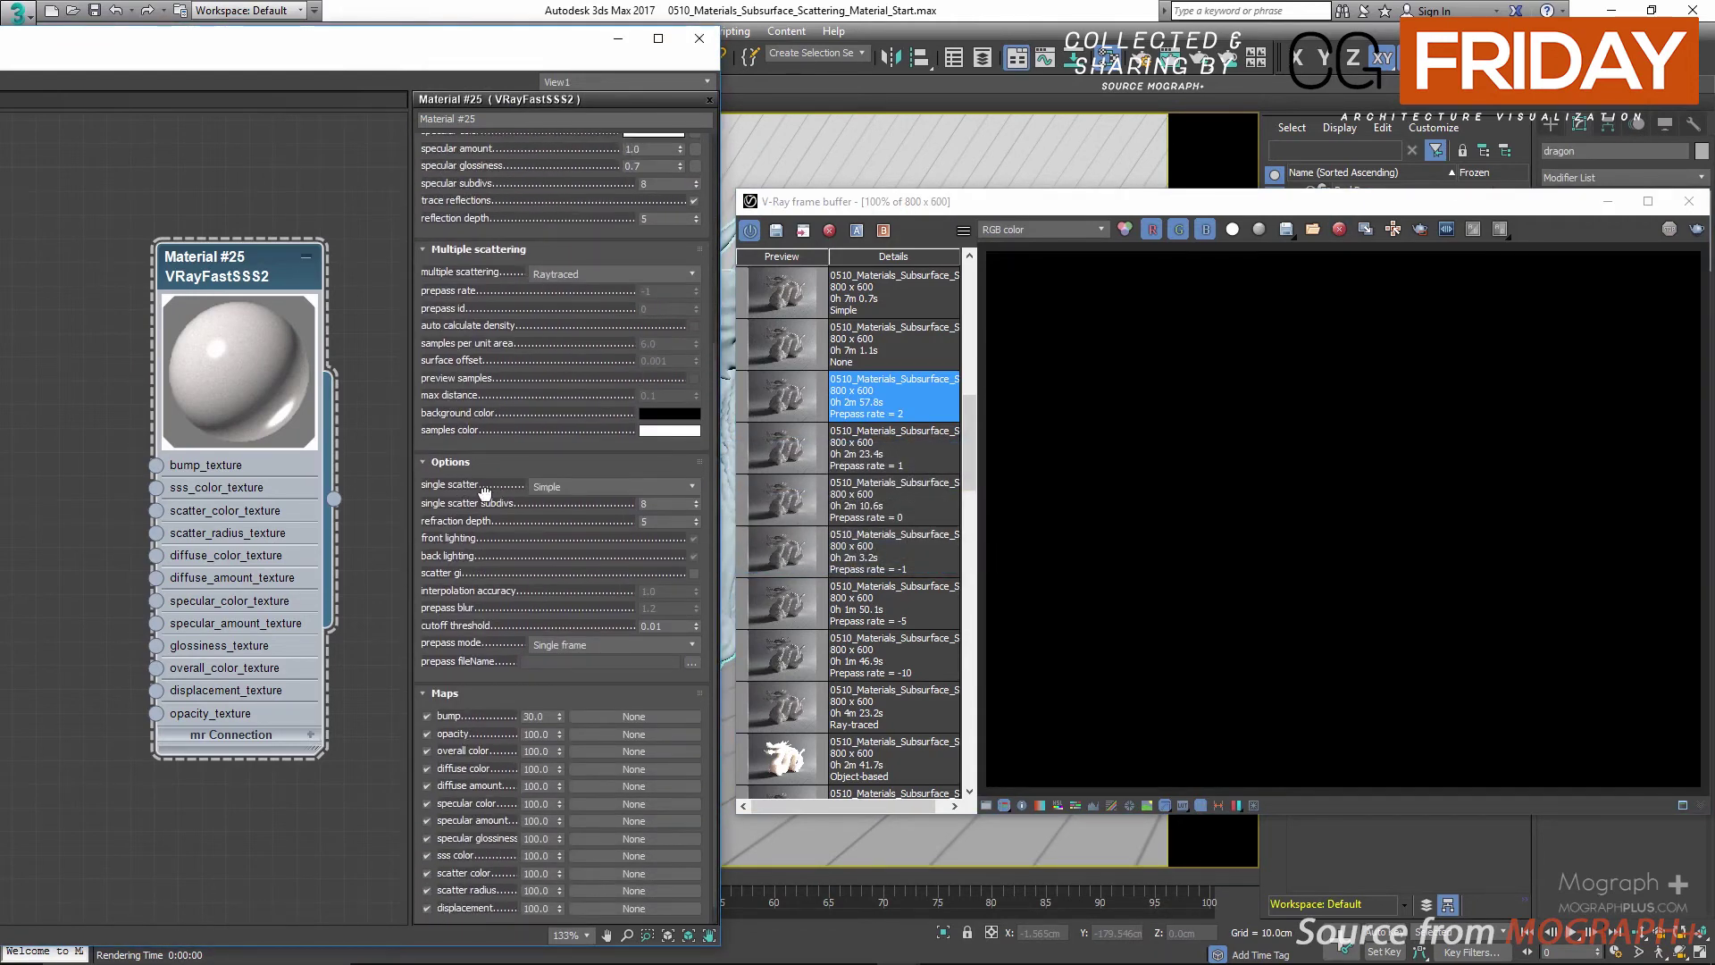
left_click(796, 353)
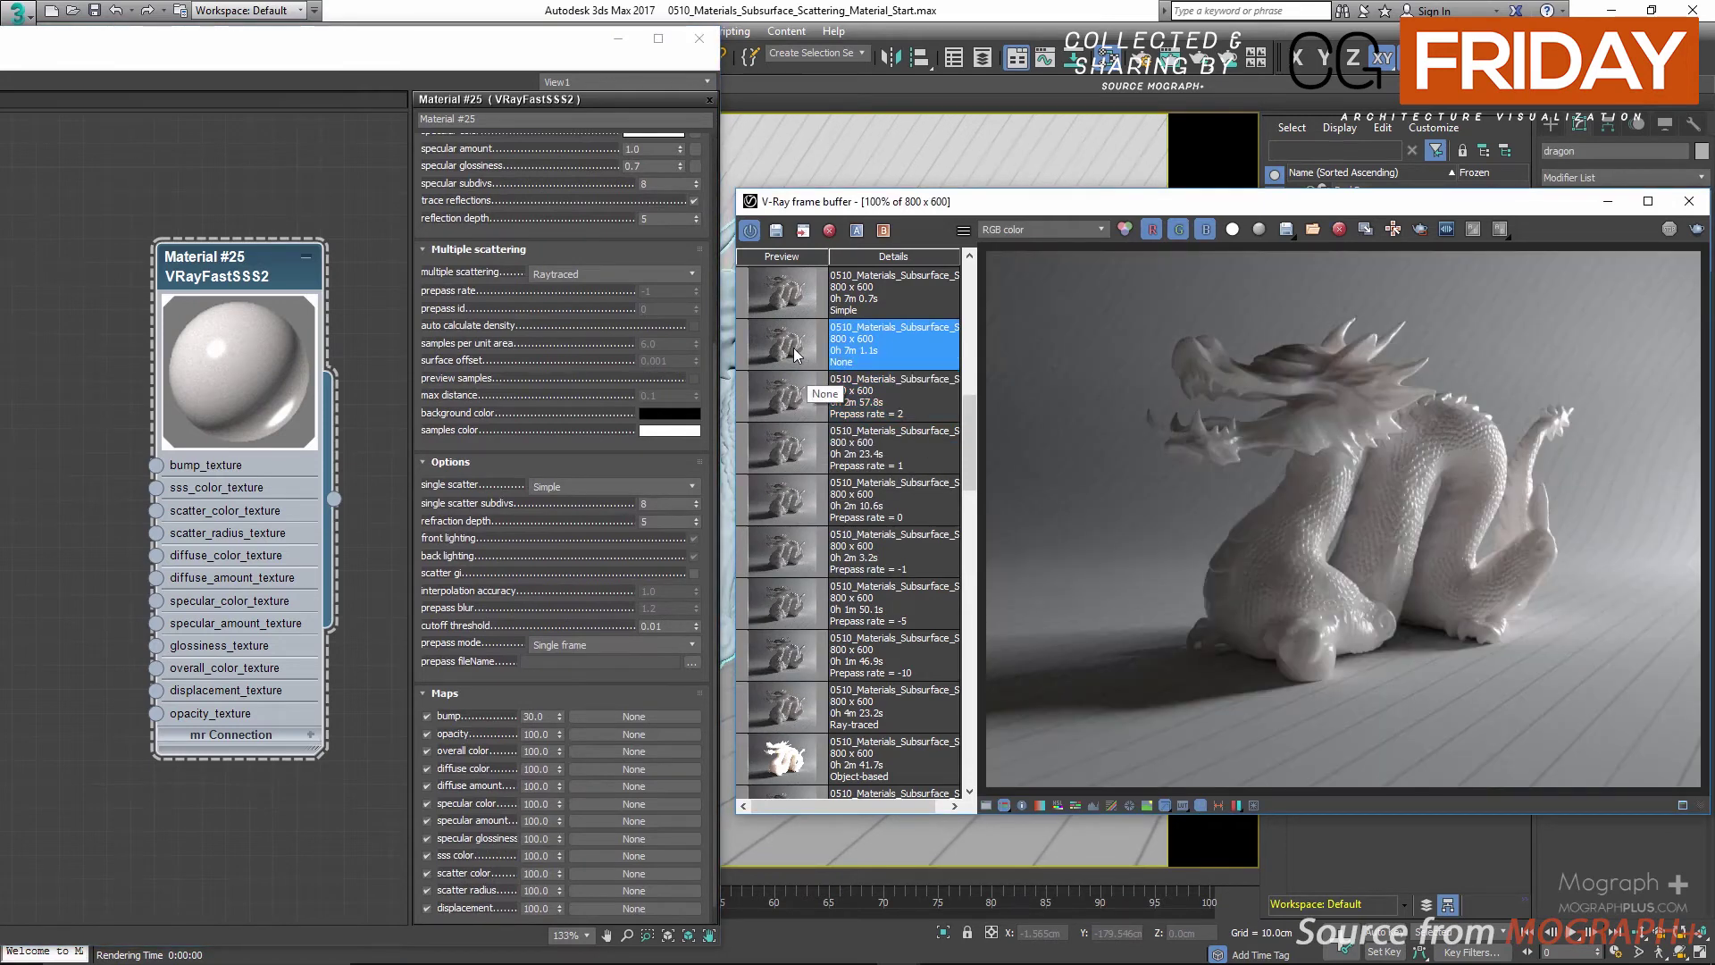
left_click(568, 486)
left_click(560, 497)
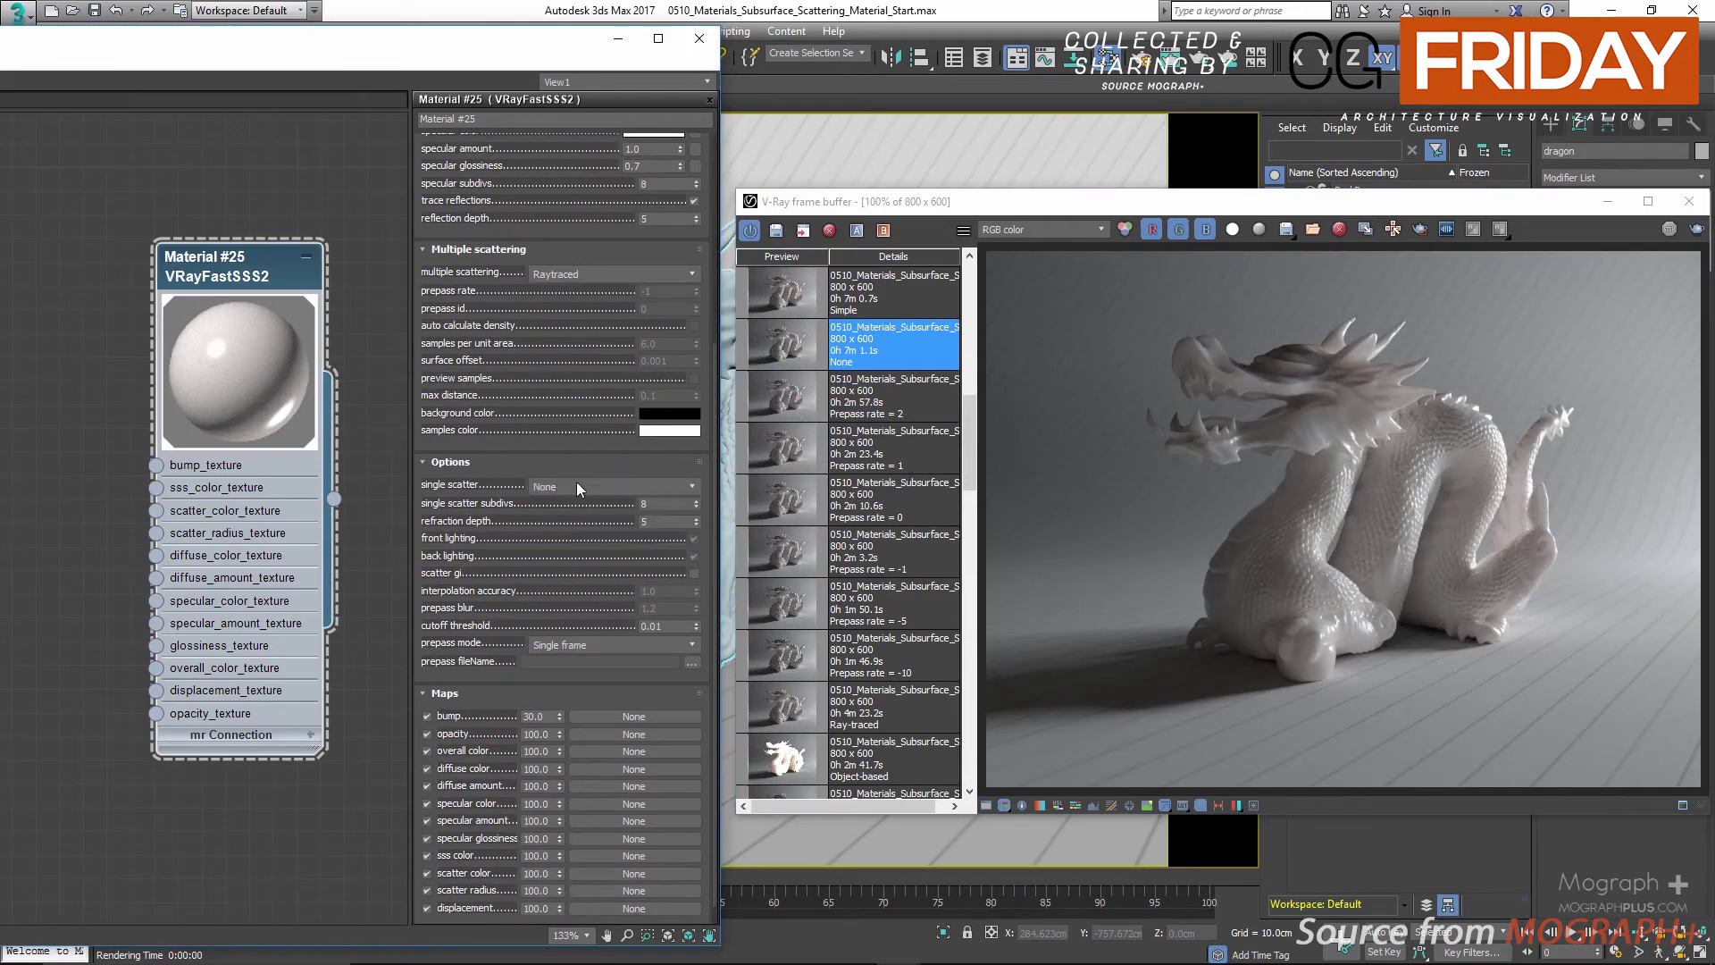
left_click(576, 482)
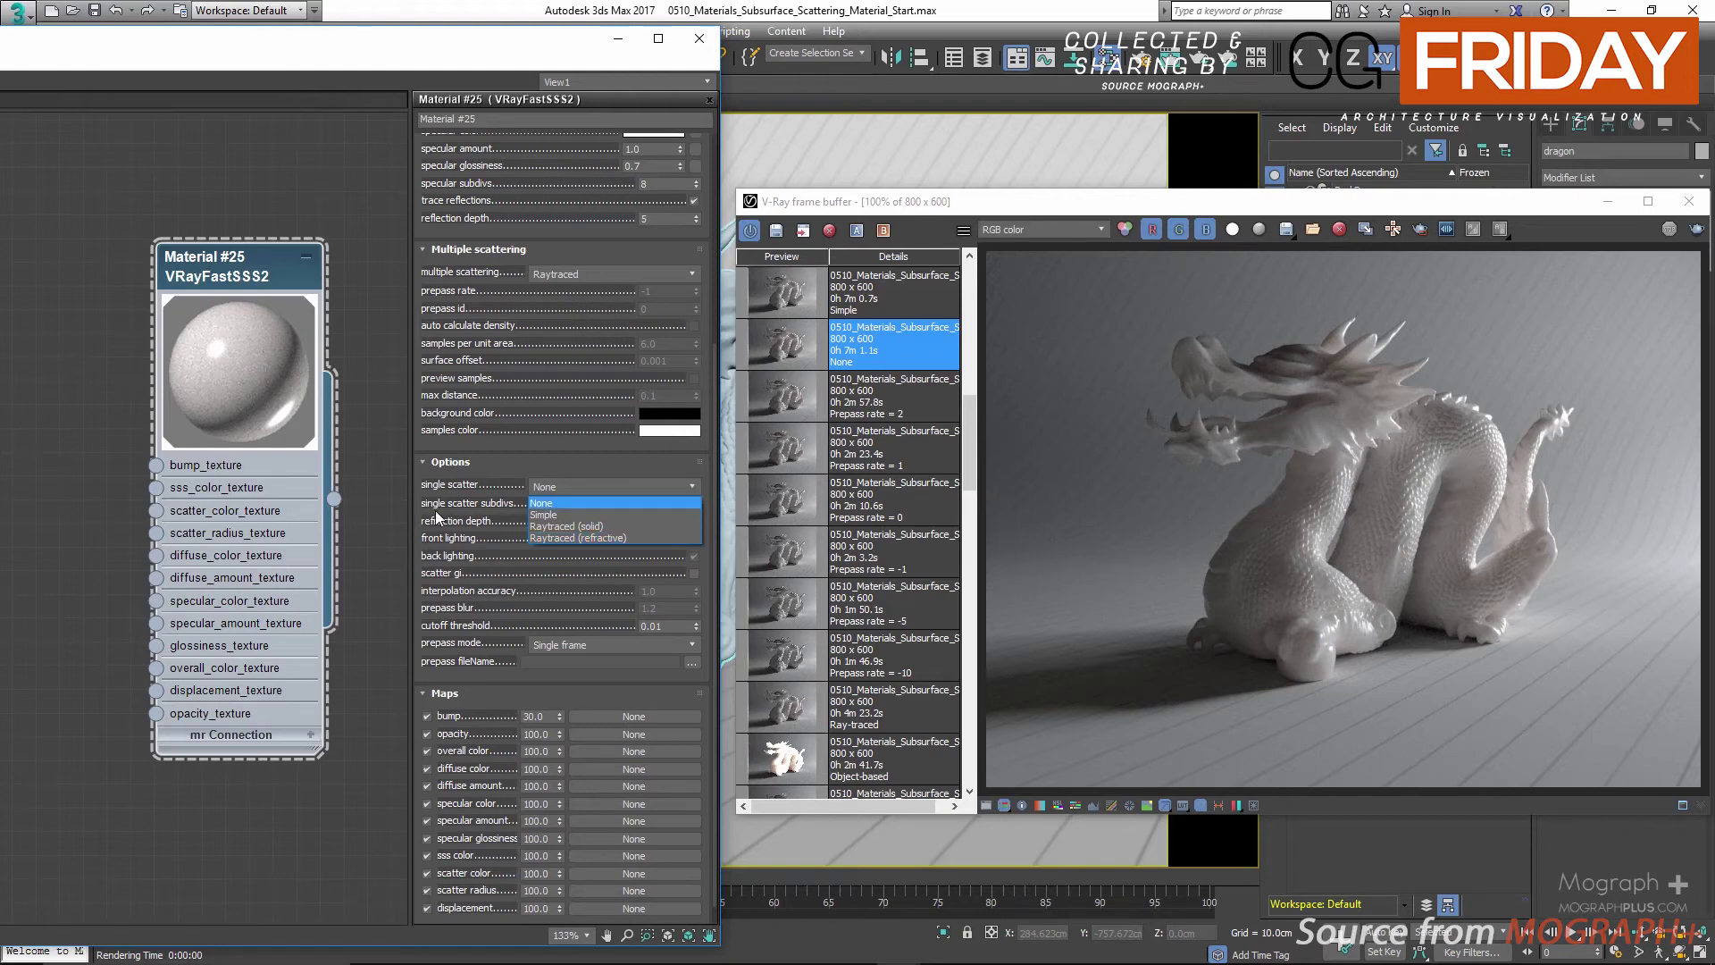
left_click(440, 460)
Create a new VRayFastSSS2 material and place its node just beside Material #25 in the material graph
middle_click_drag(313, 313, 152, 312)
right_click(169, 317)
mouse_move(215, 346)
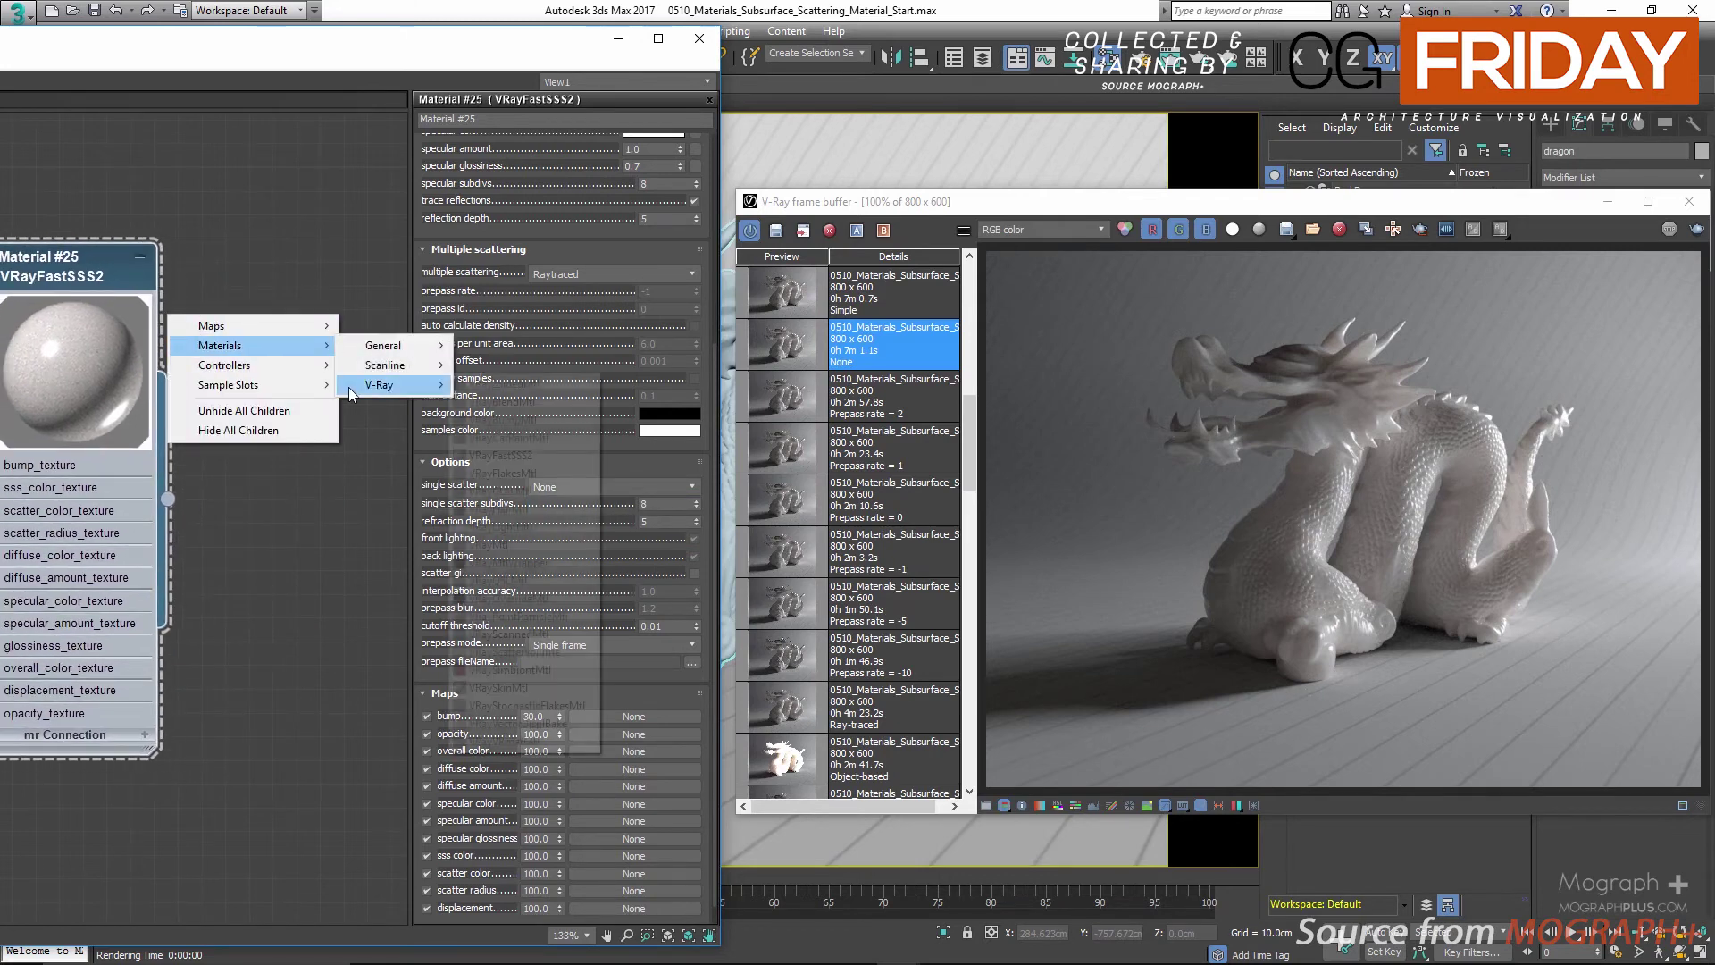
mouse_move(380, 384)
left_click(505, 455)
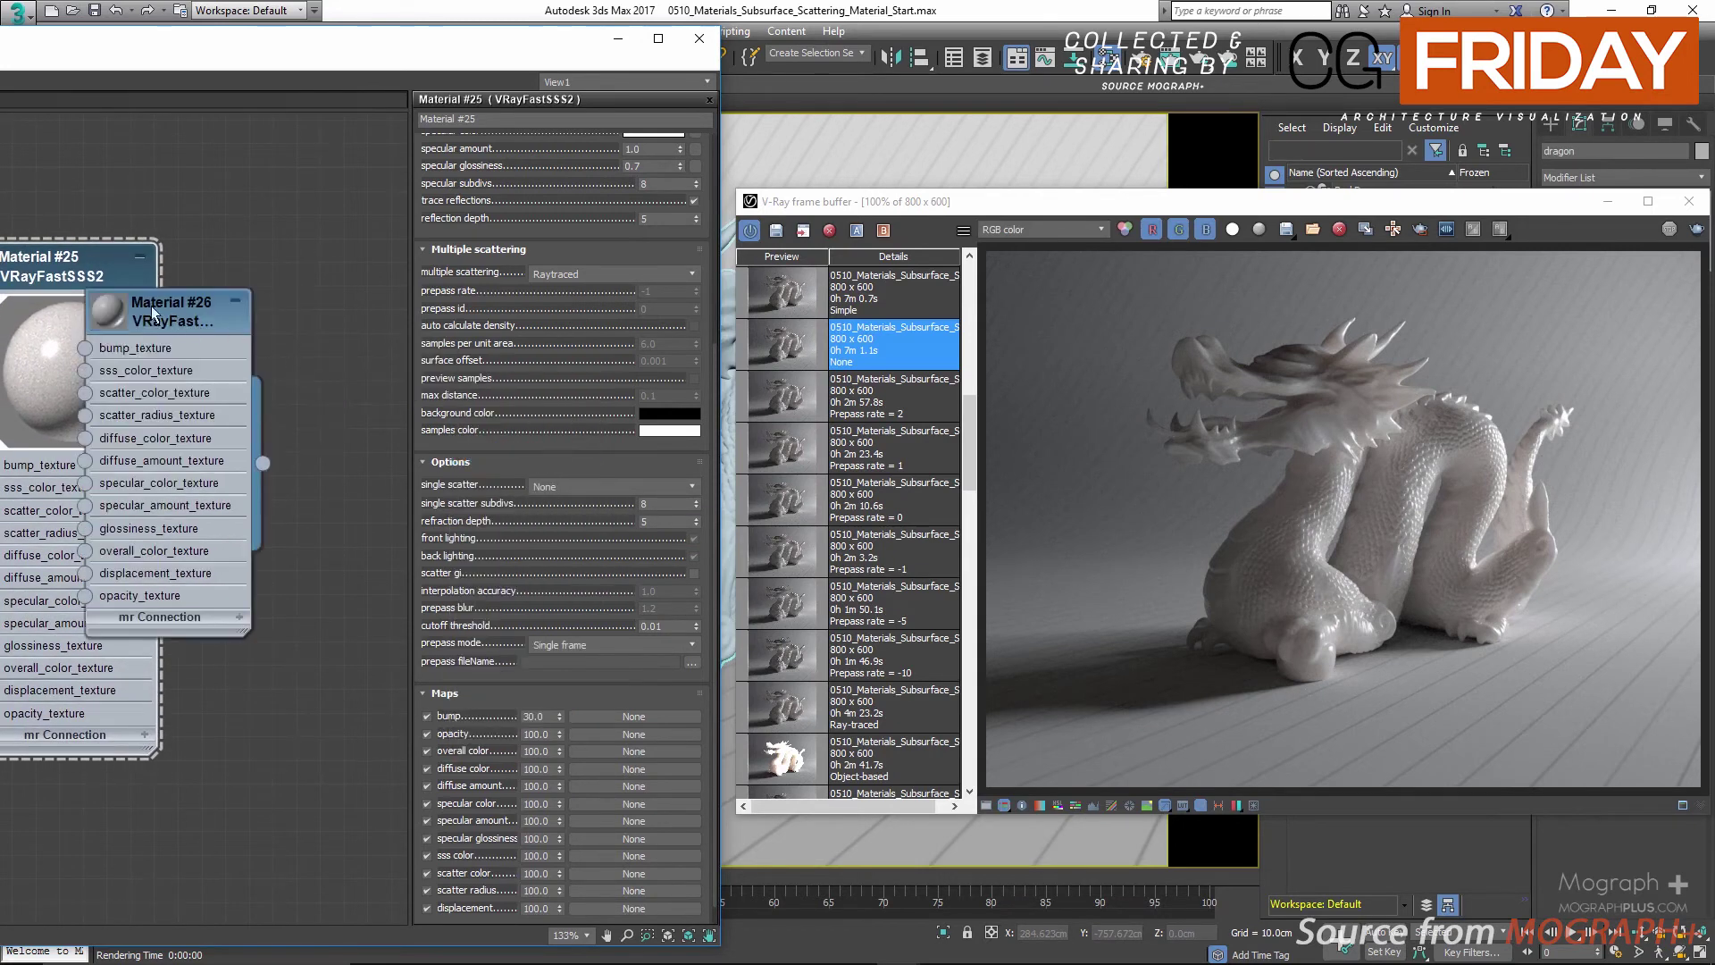
right_click(228, 333)
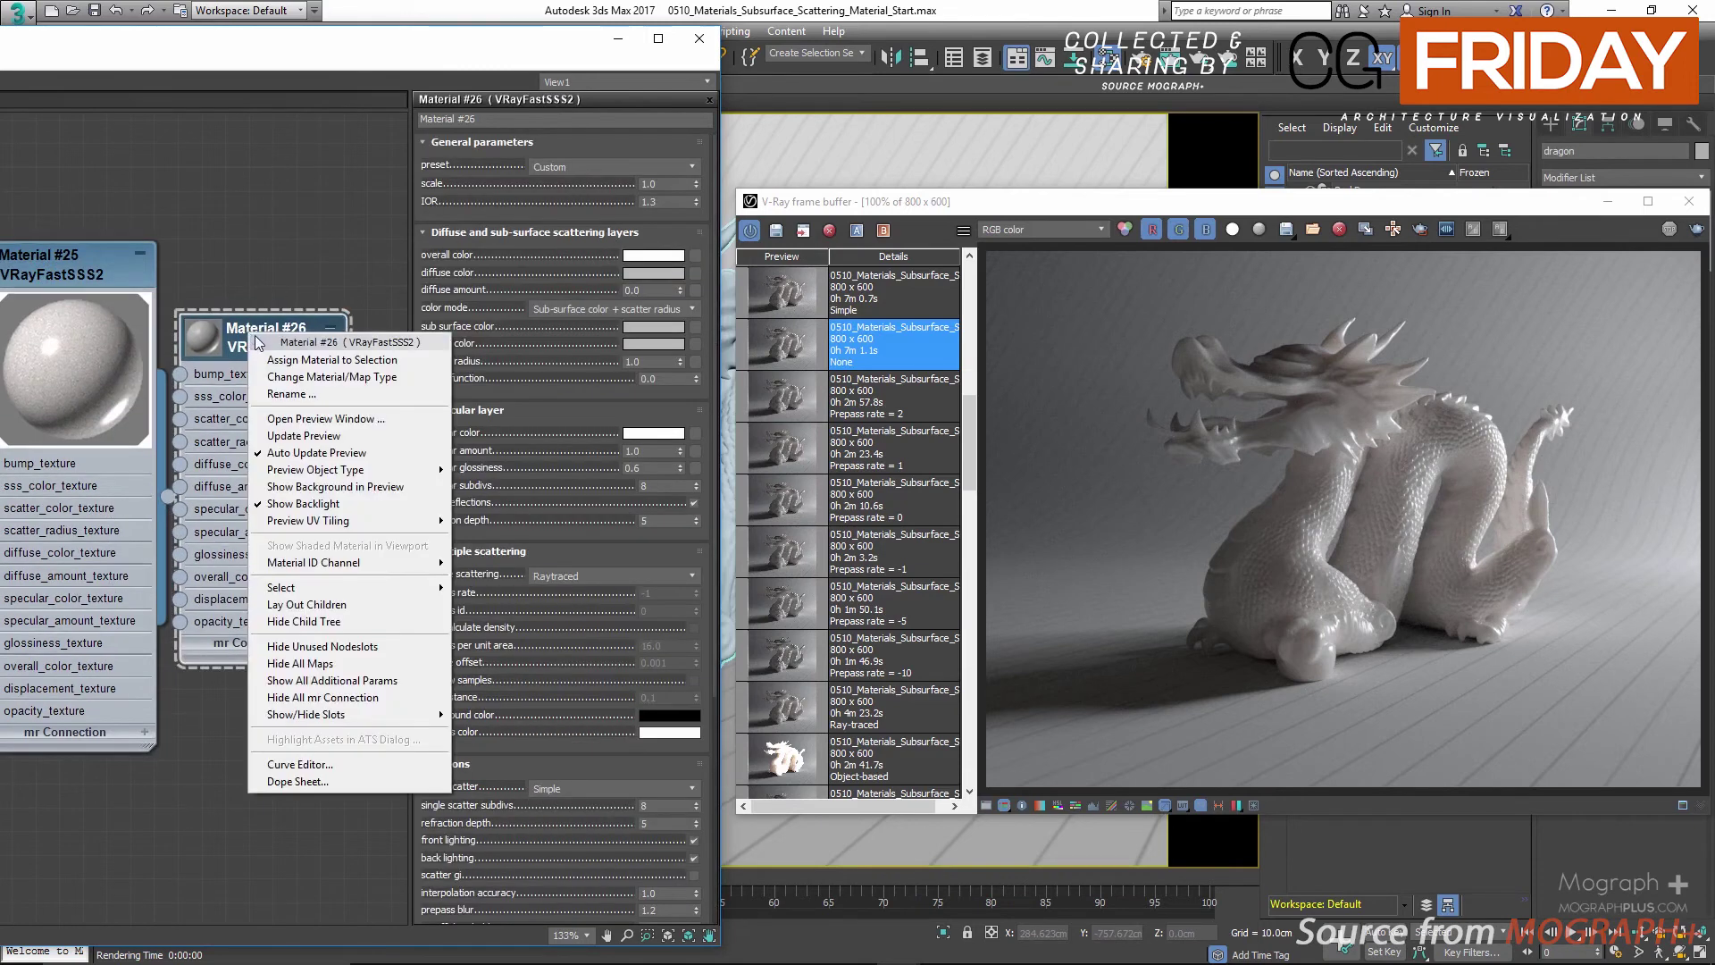
left_click(407, 360)
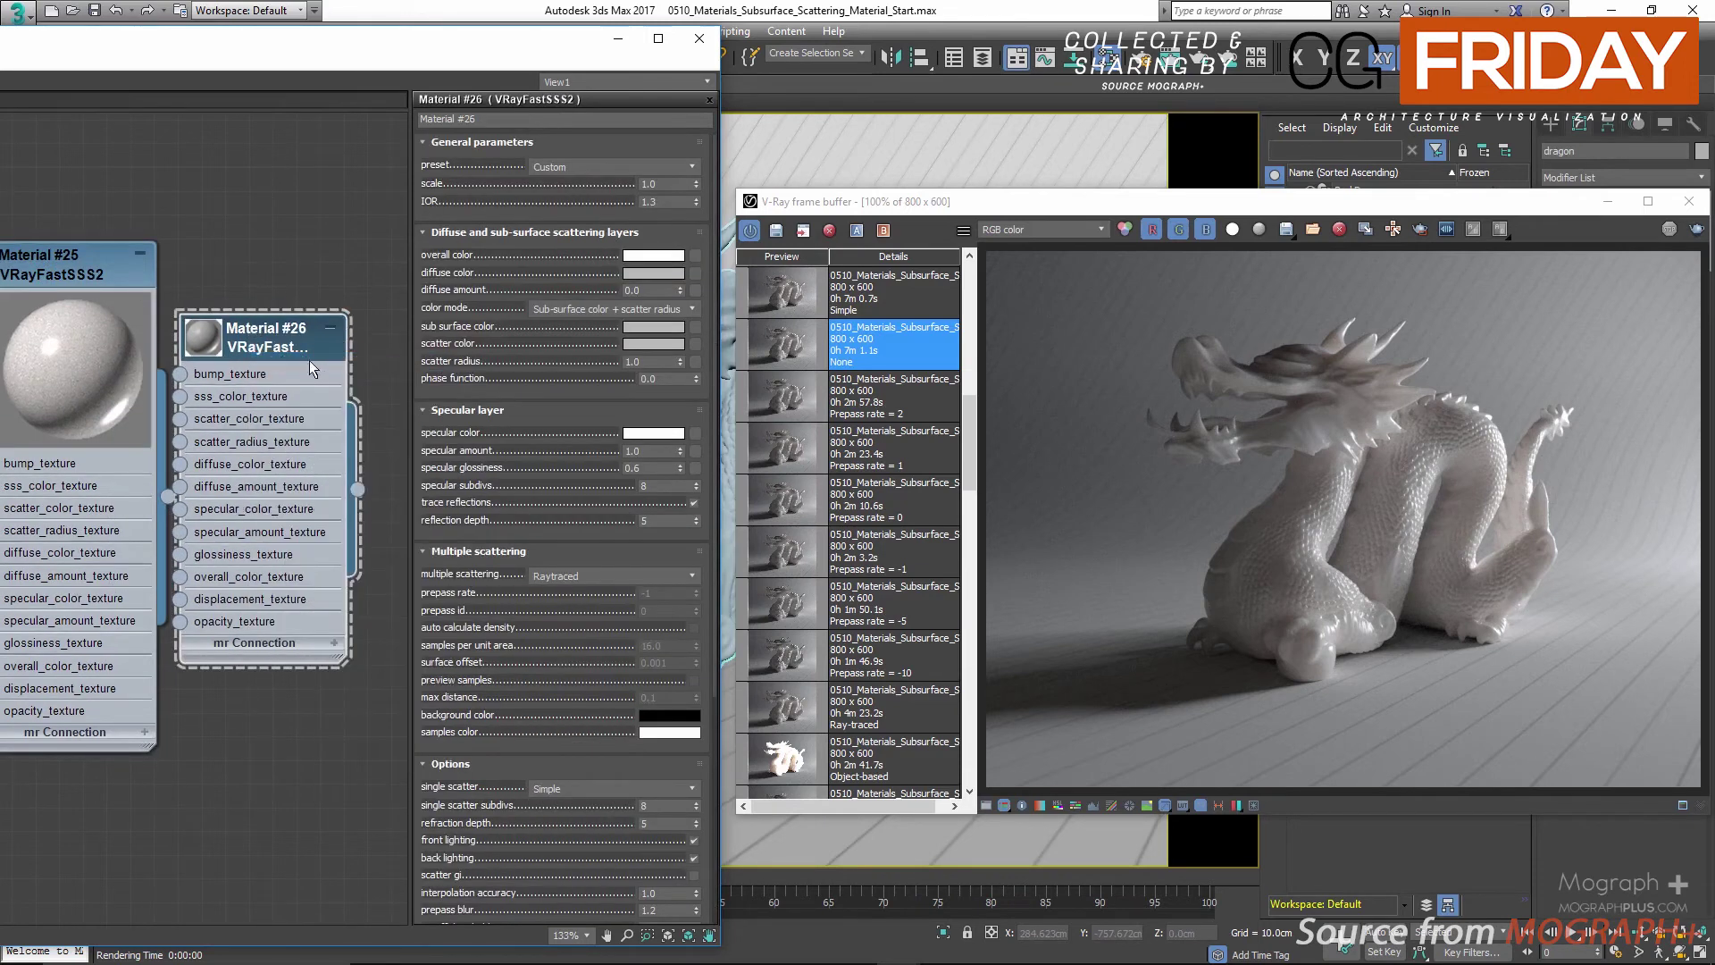
left_click_drag(309, 361, 333, 361)
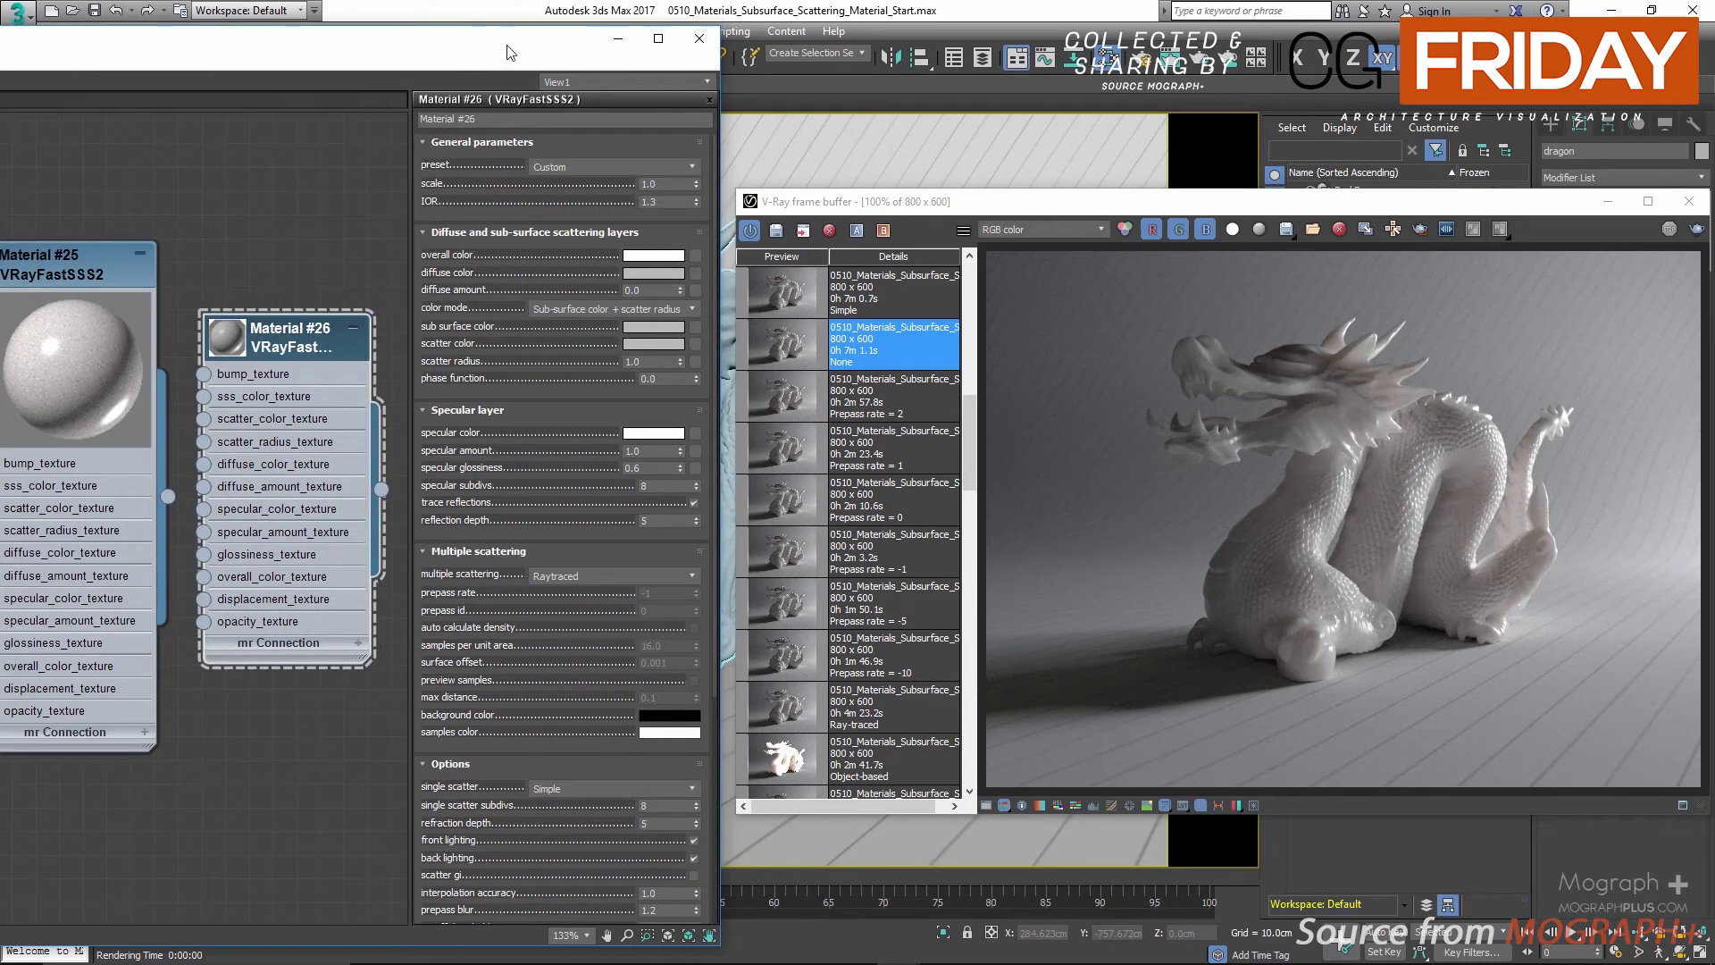
Set Material #26's scale to 10, enlarge its node preview, and move the node up beside Material #25
mouse_move(507, 52)
left_mouse_down()
mouse_move(348, 57)
mouse_move(520, 60)
left_mouse_up()
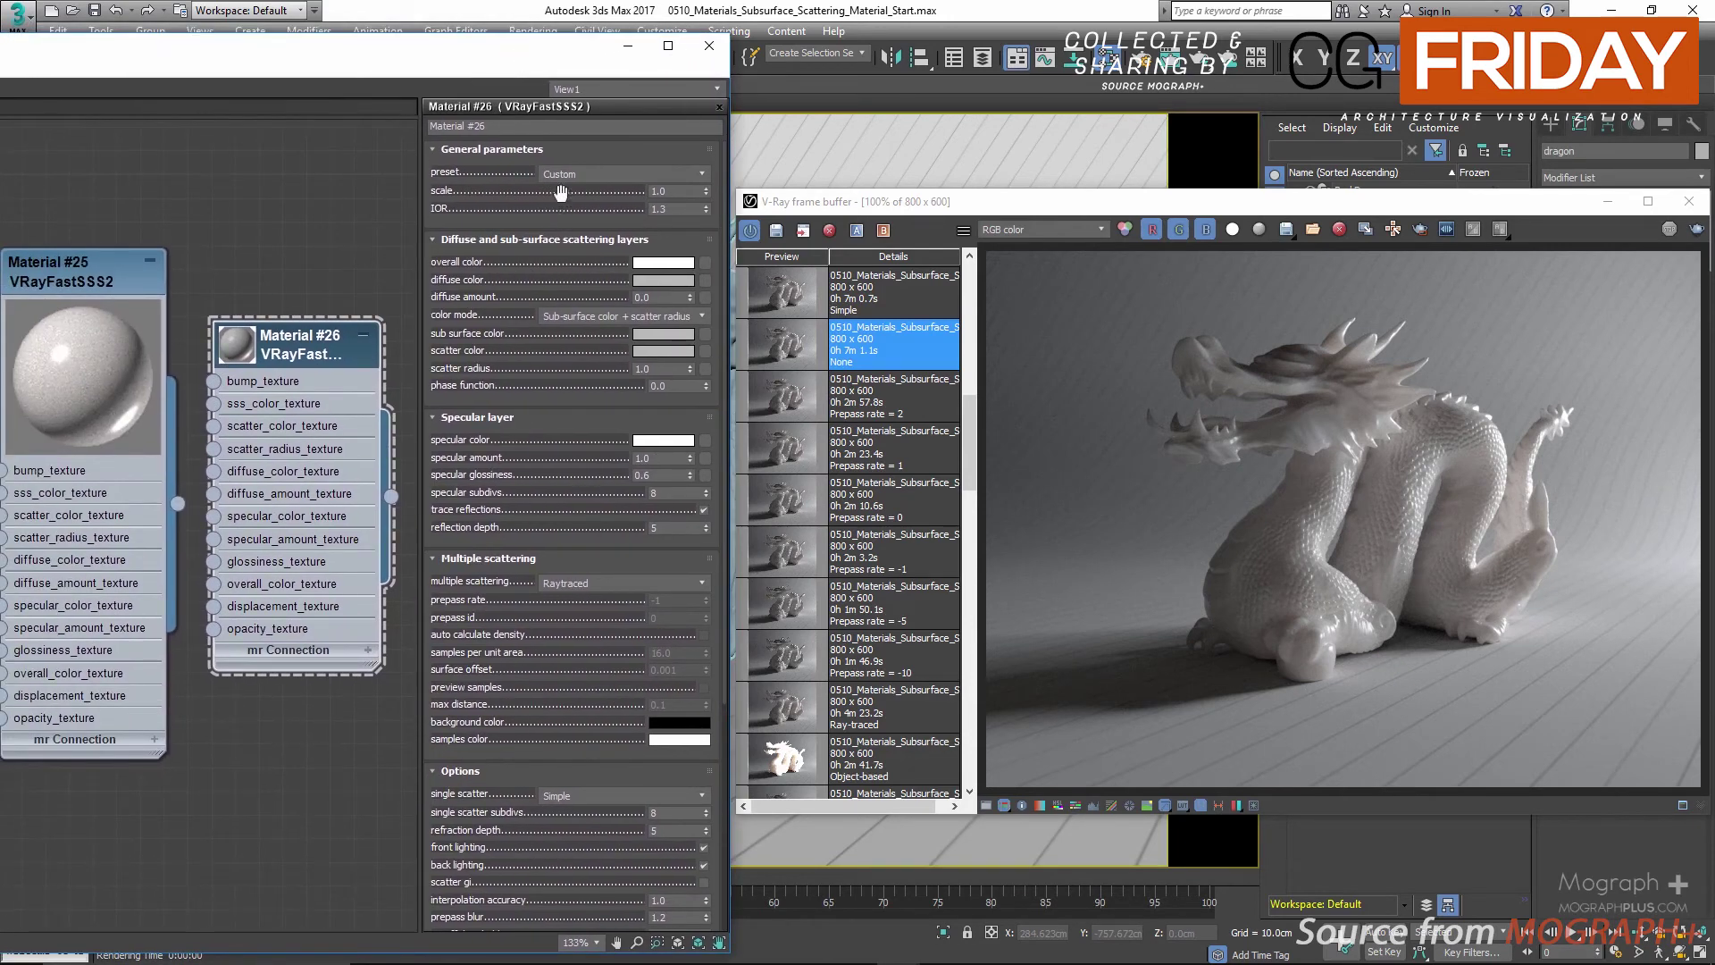
double_click(676, 194)
type("10")
key("Return")
double_click(249, 349)
left_click_drag(248, 348, 248, 254)
Set Material #26's single scatter to None and inspect the dragon's head and body up close in the saved None render
scroll(516, 524, "down", 5)
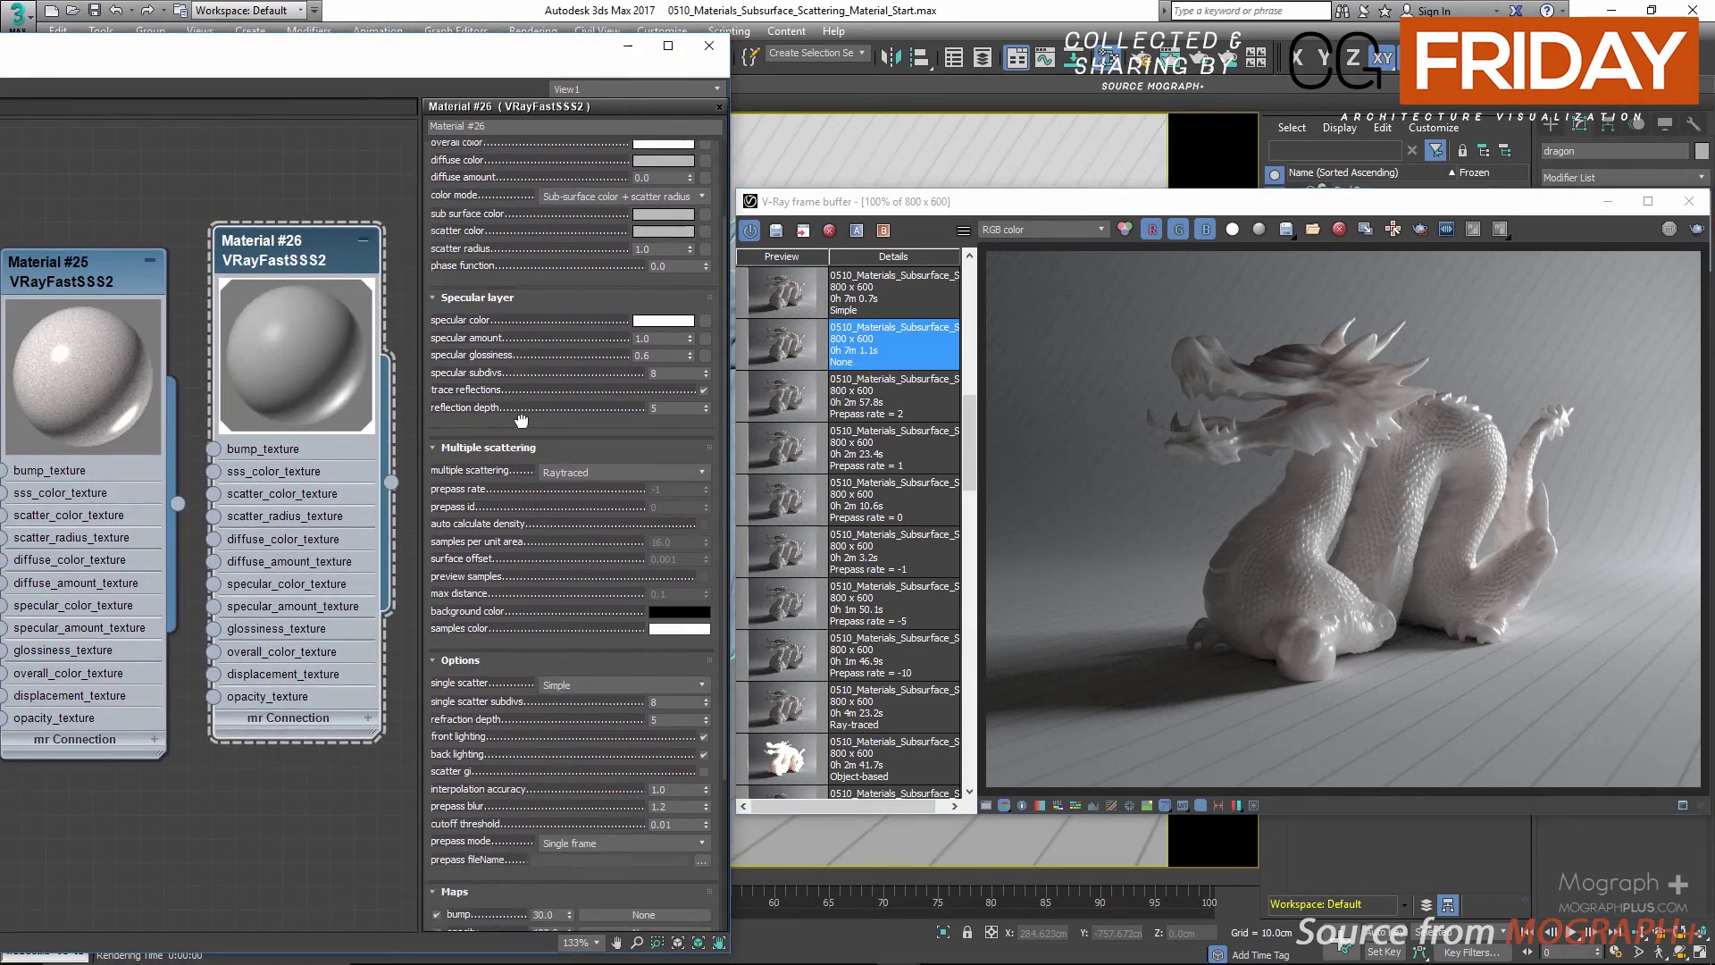
left_click(597, 534)
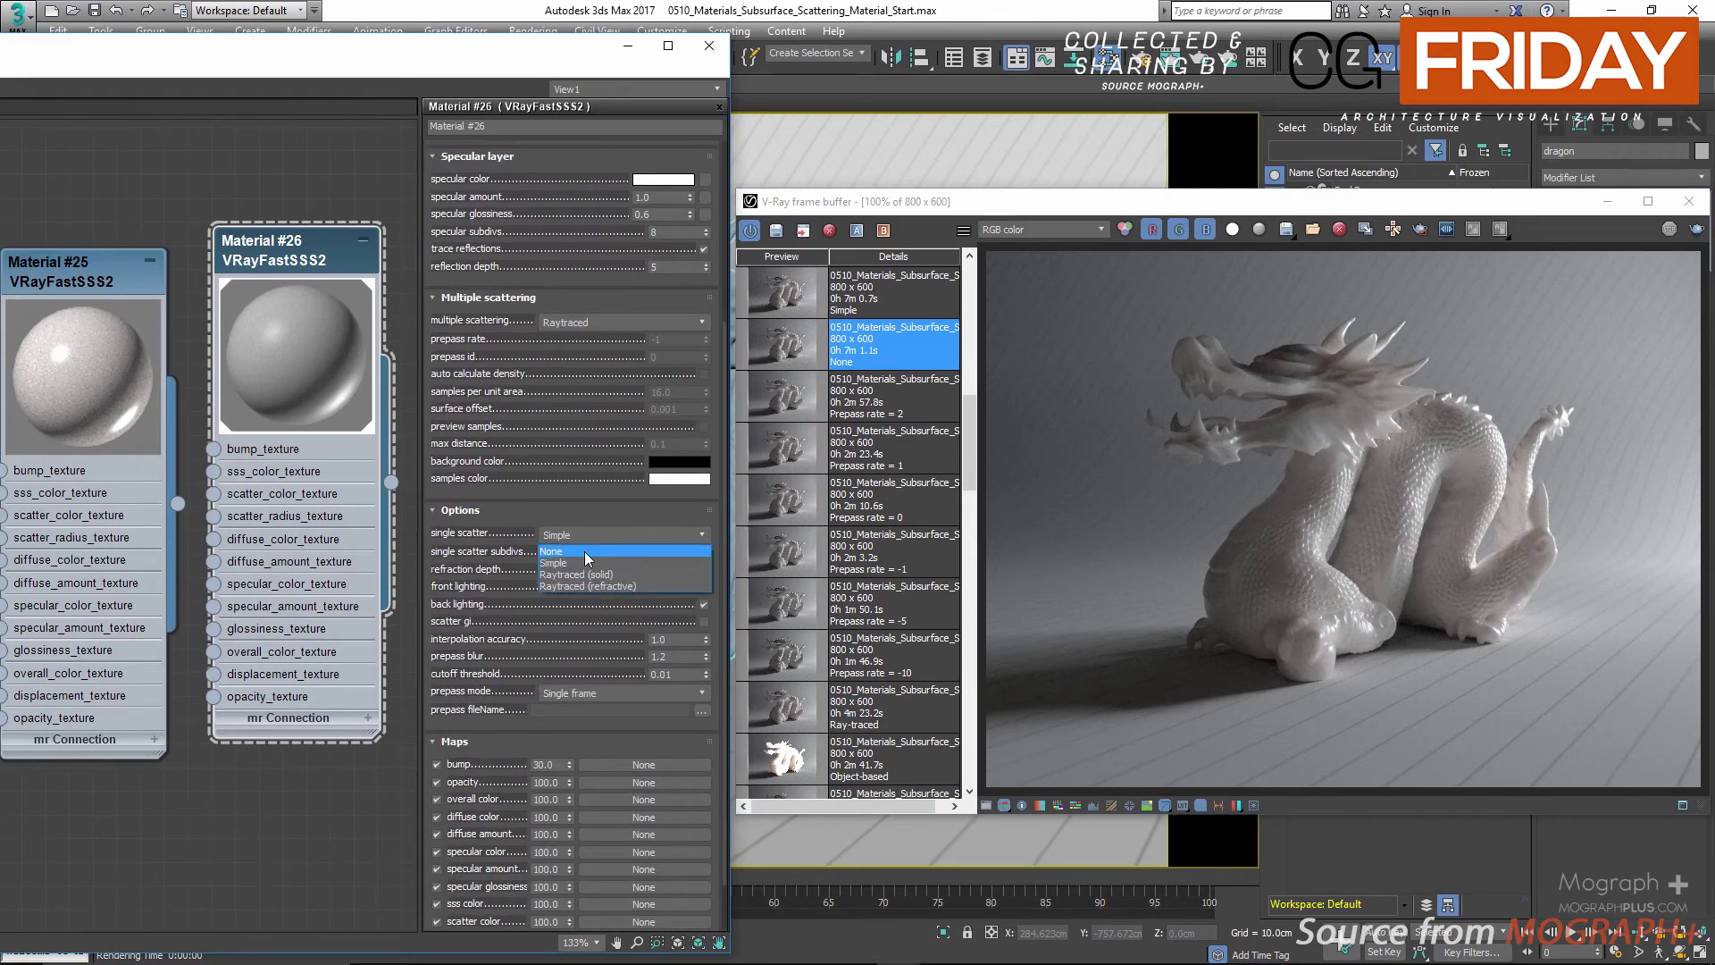
left_click(584, 550)
scroll(1305, 495, "up", 1)
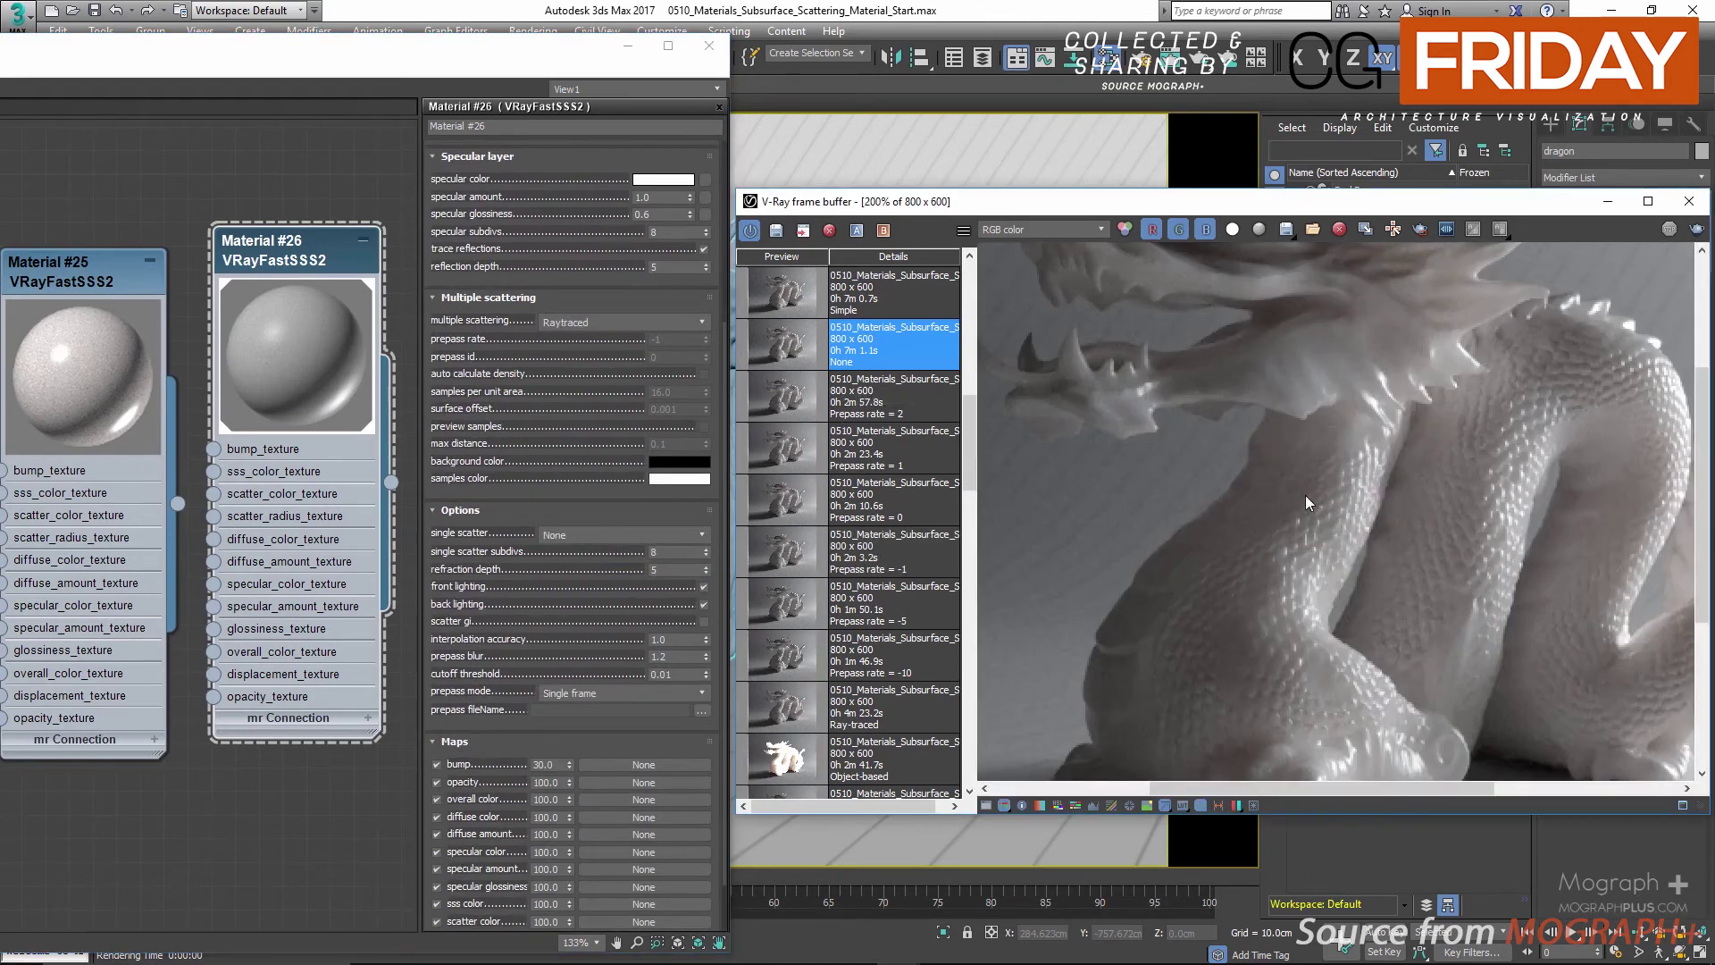
scroll(1286, 437, "down", 2)
scroll(1295, 416, "up", 1)
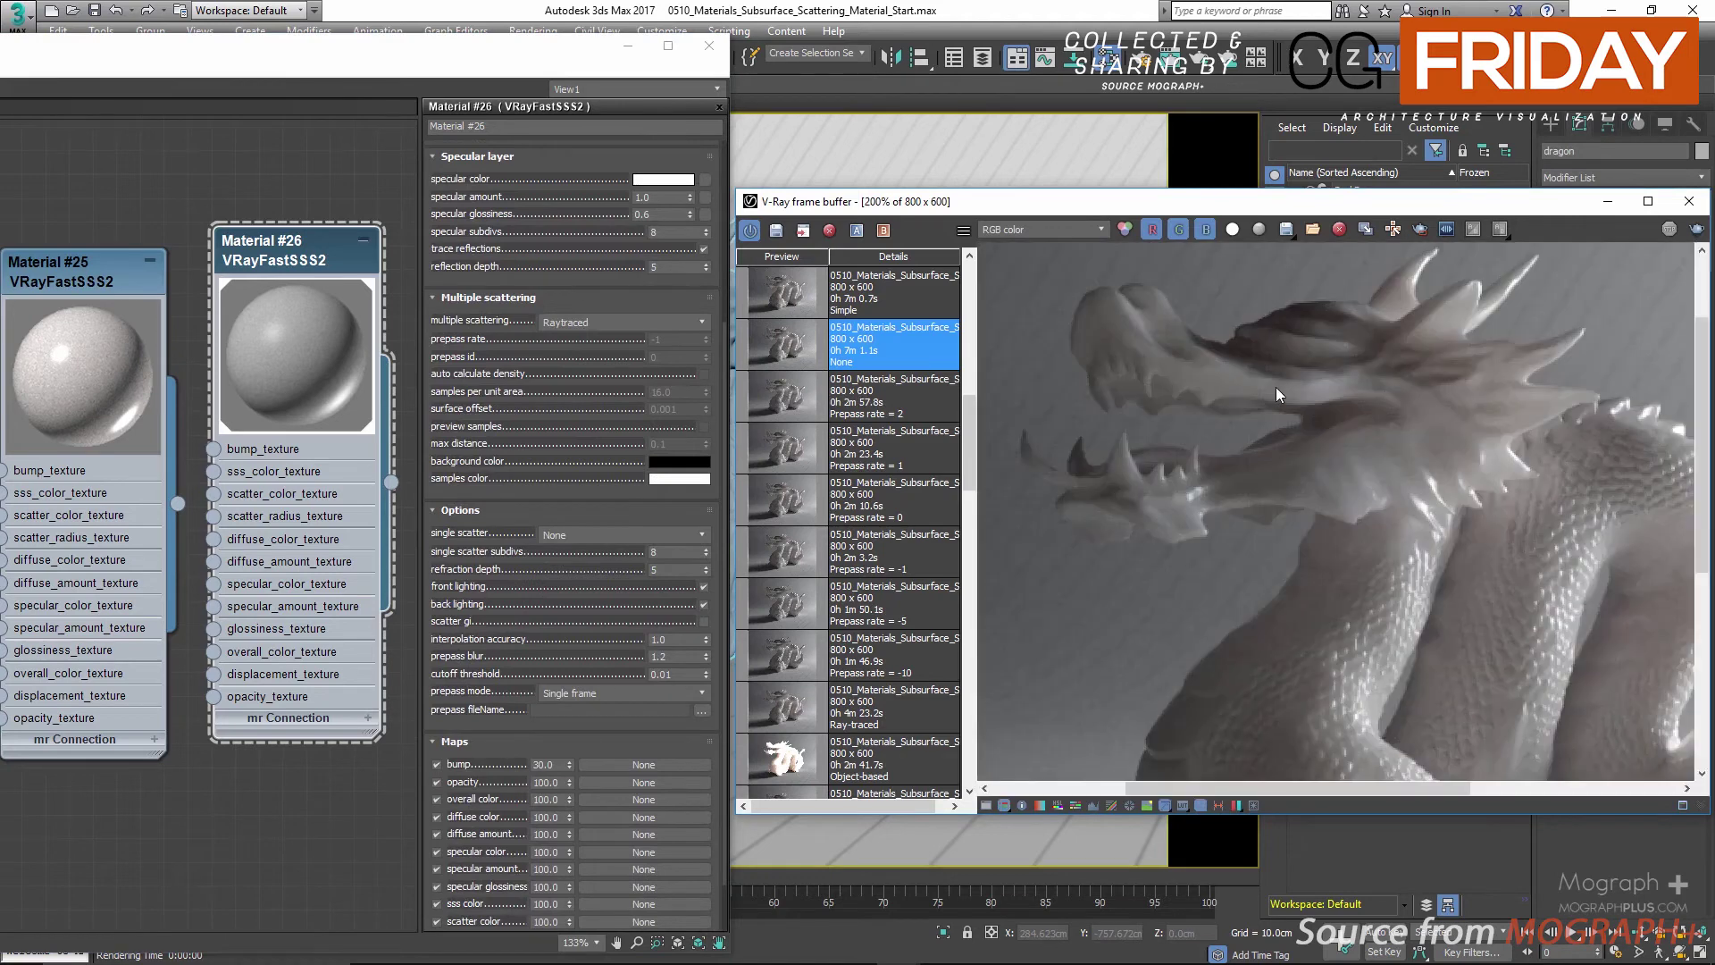
scroll(1326, 451, "down", 1)
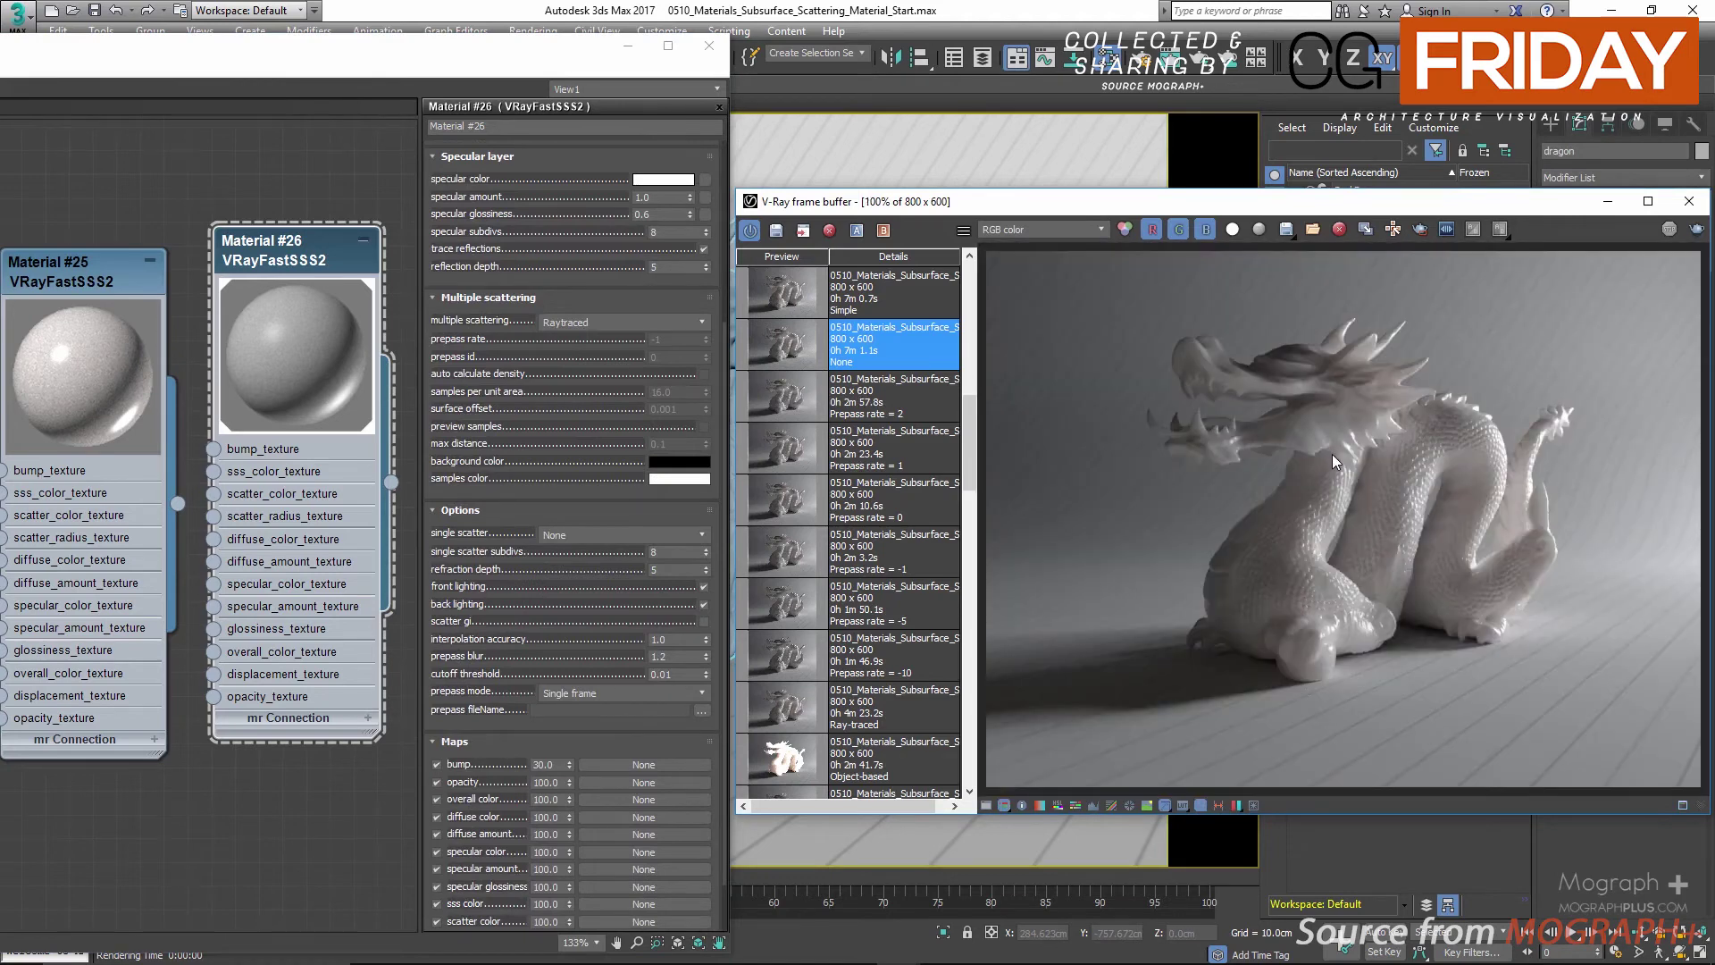
Set Material #26's single scatter to Simple and compare the saved Simple render with the None render
left_click(592, 534)
left_click(584, 560)
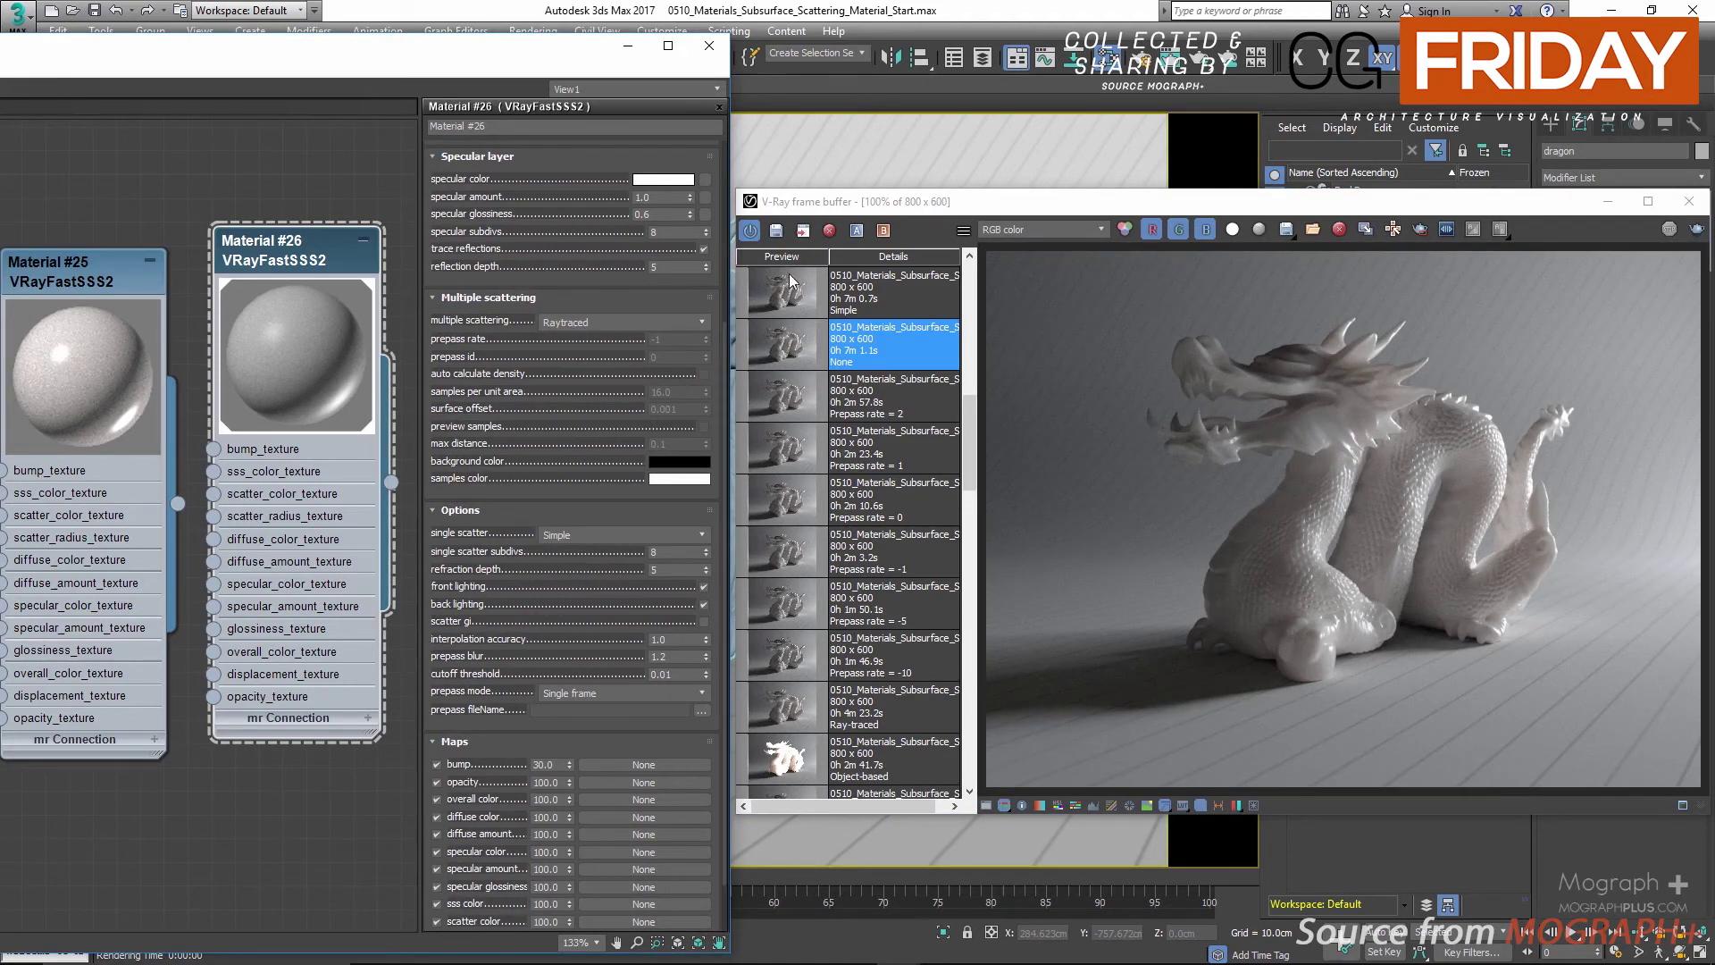
left_click(777, 301)
scroll(831, 527, "up", 4)
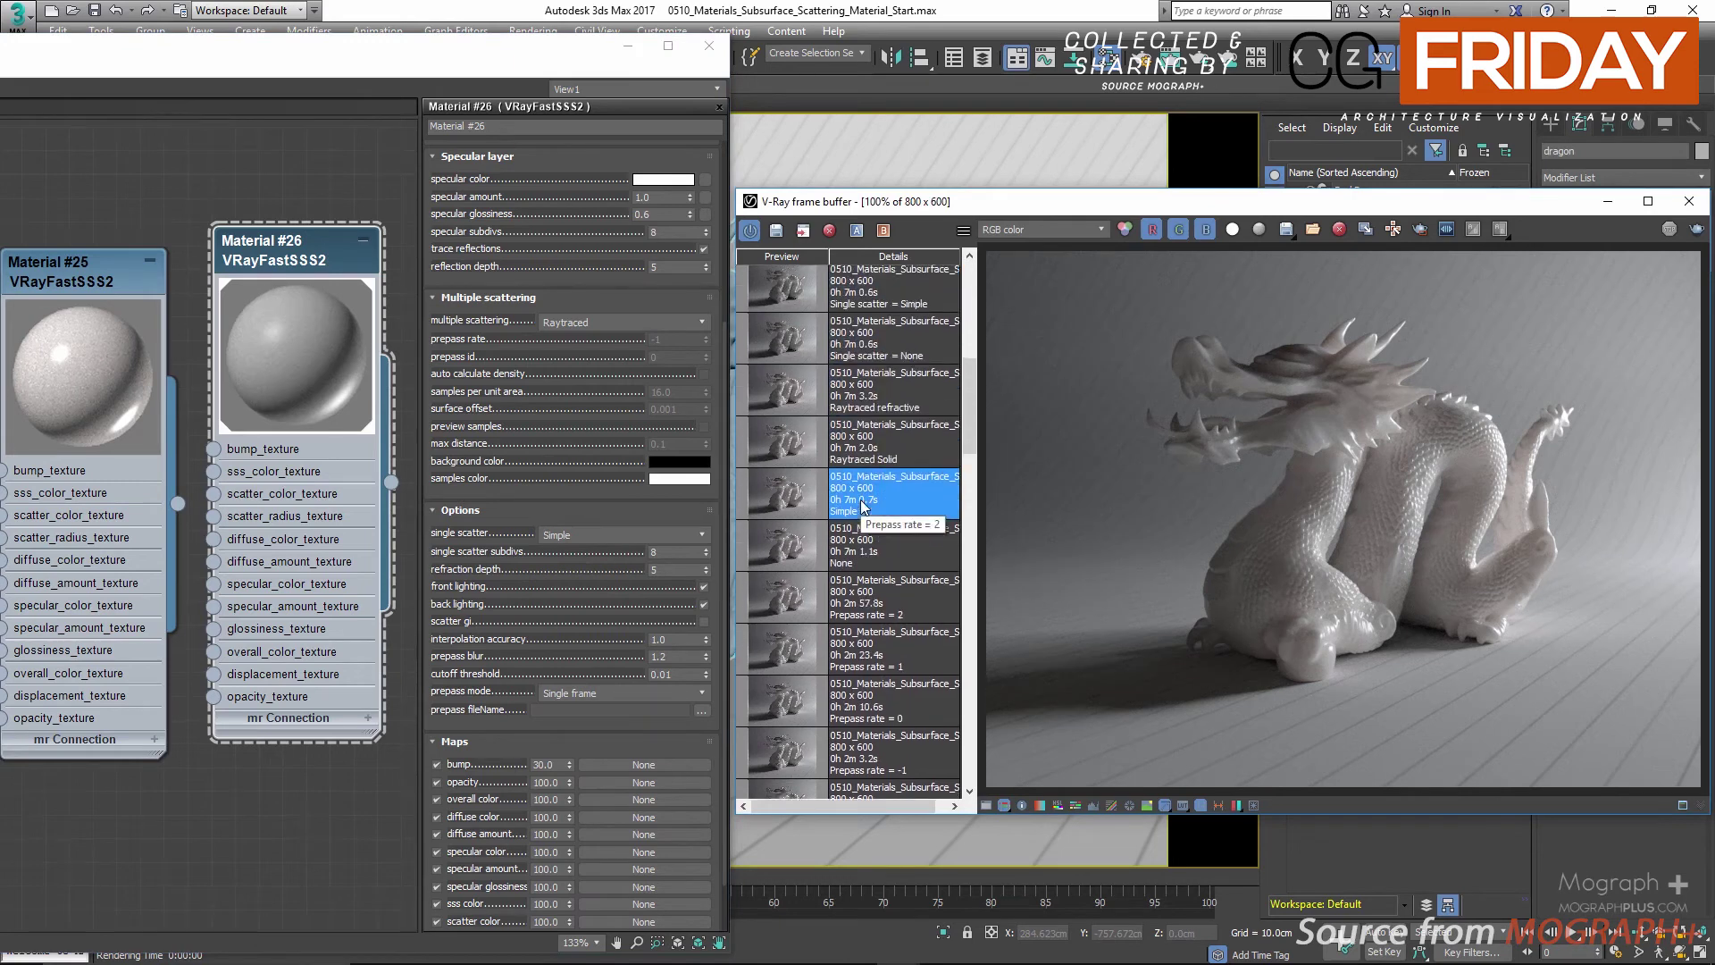
scroll(960, 518, "up", 1)
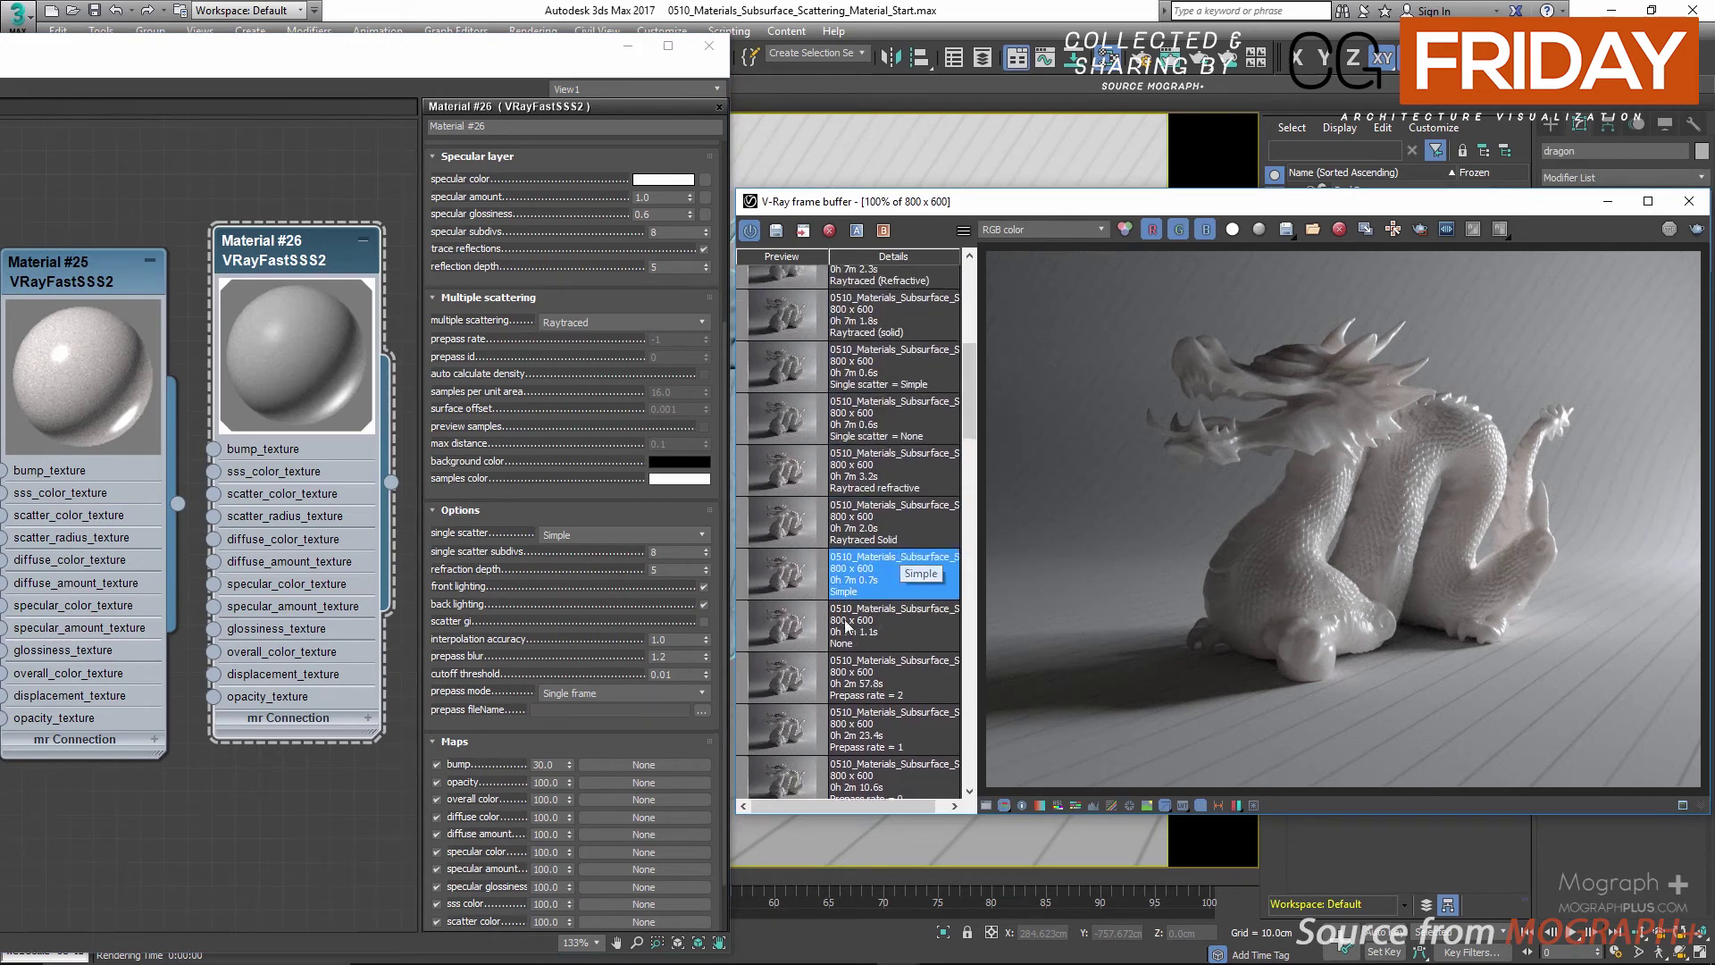
left_click(793, 625)
left_click(785, 586)
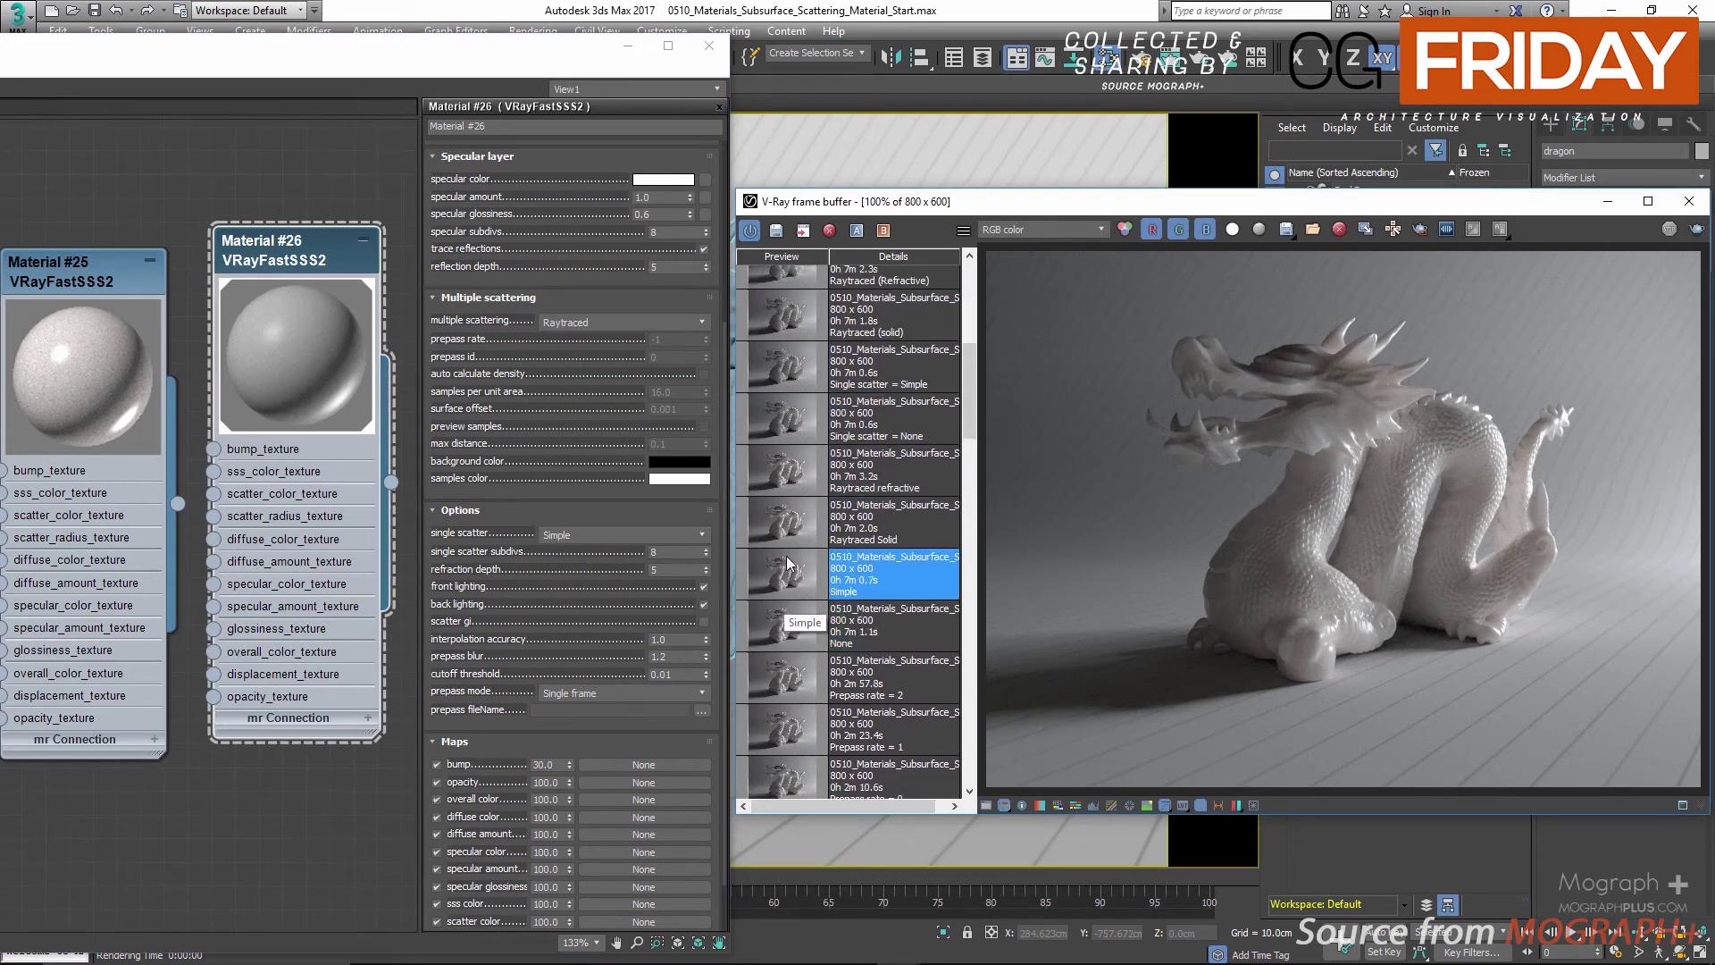
Set Material #26's single scatter to Raytraced (solid) and compare the saved Raytraced Solid render with the Simple render
left_click(564, 536)
left_click(581, 563)
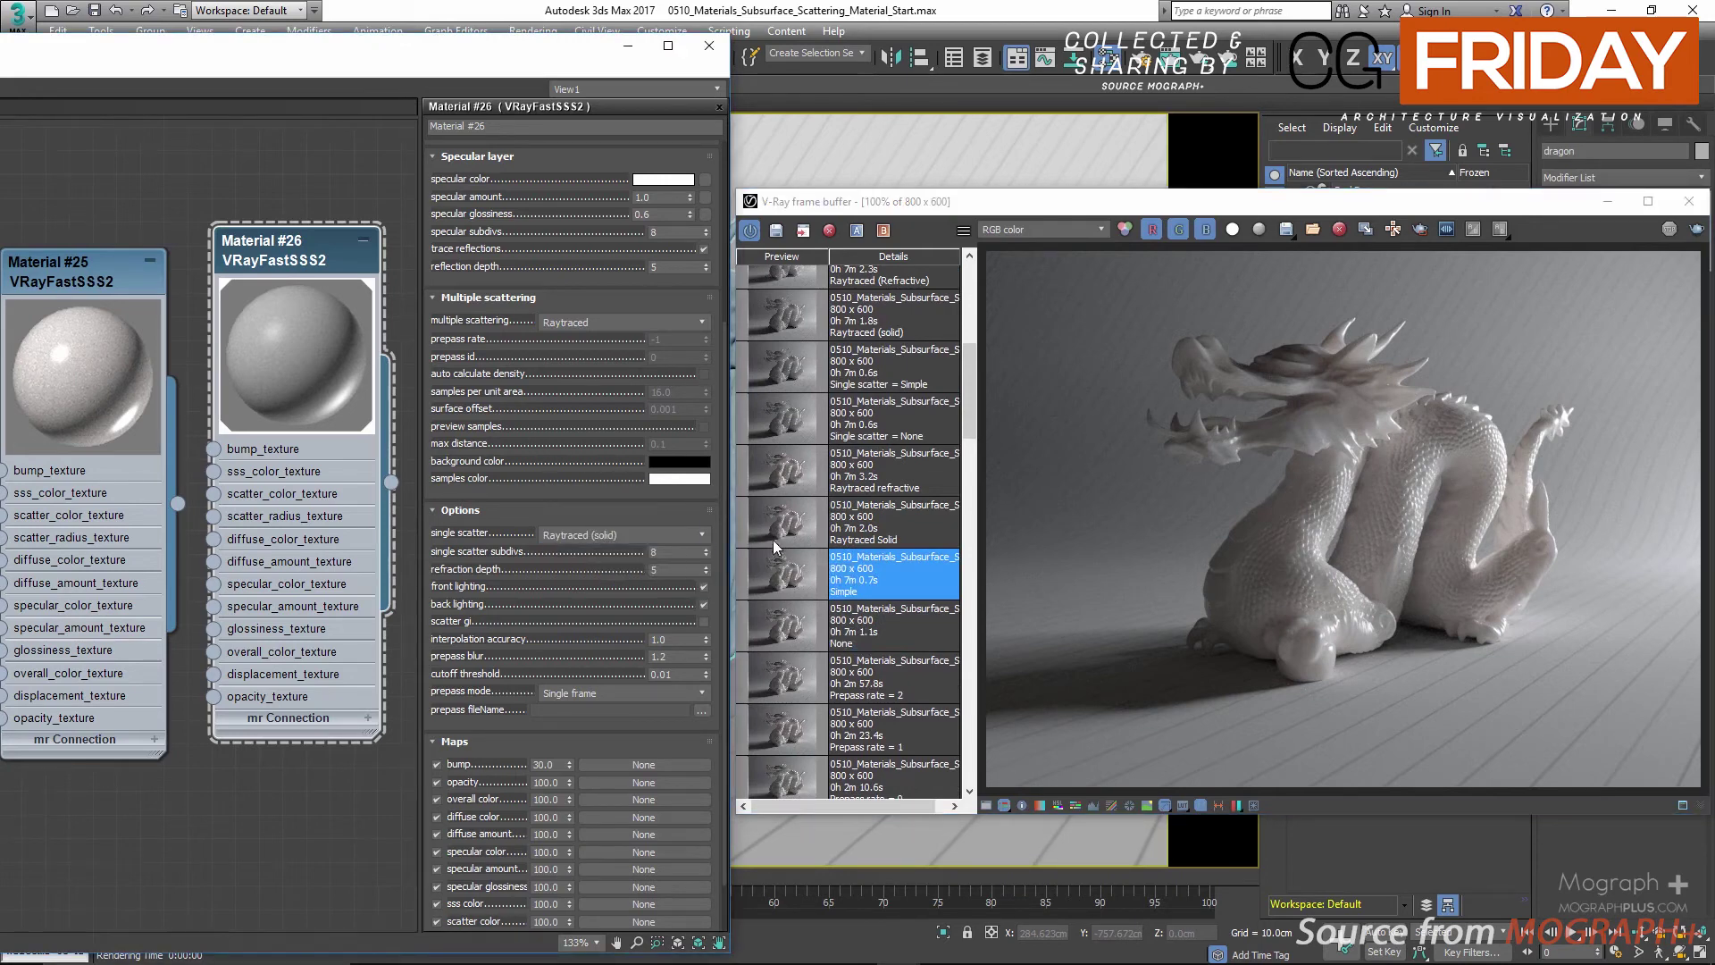
left_click(782, 531)
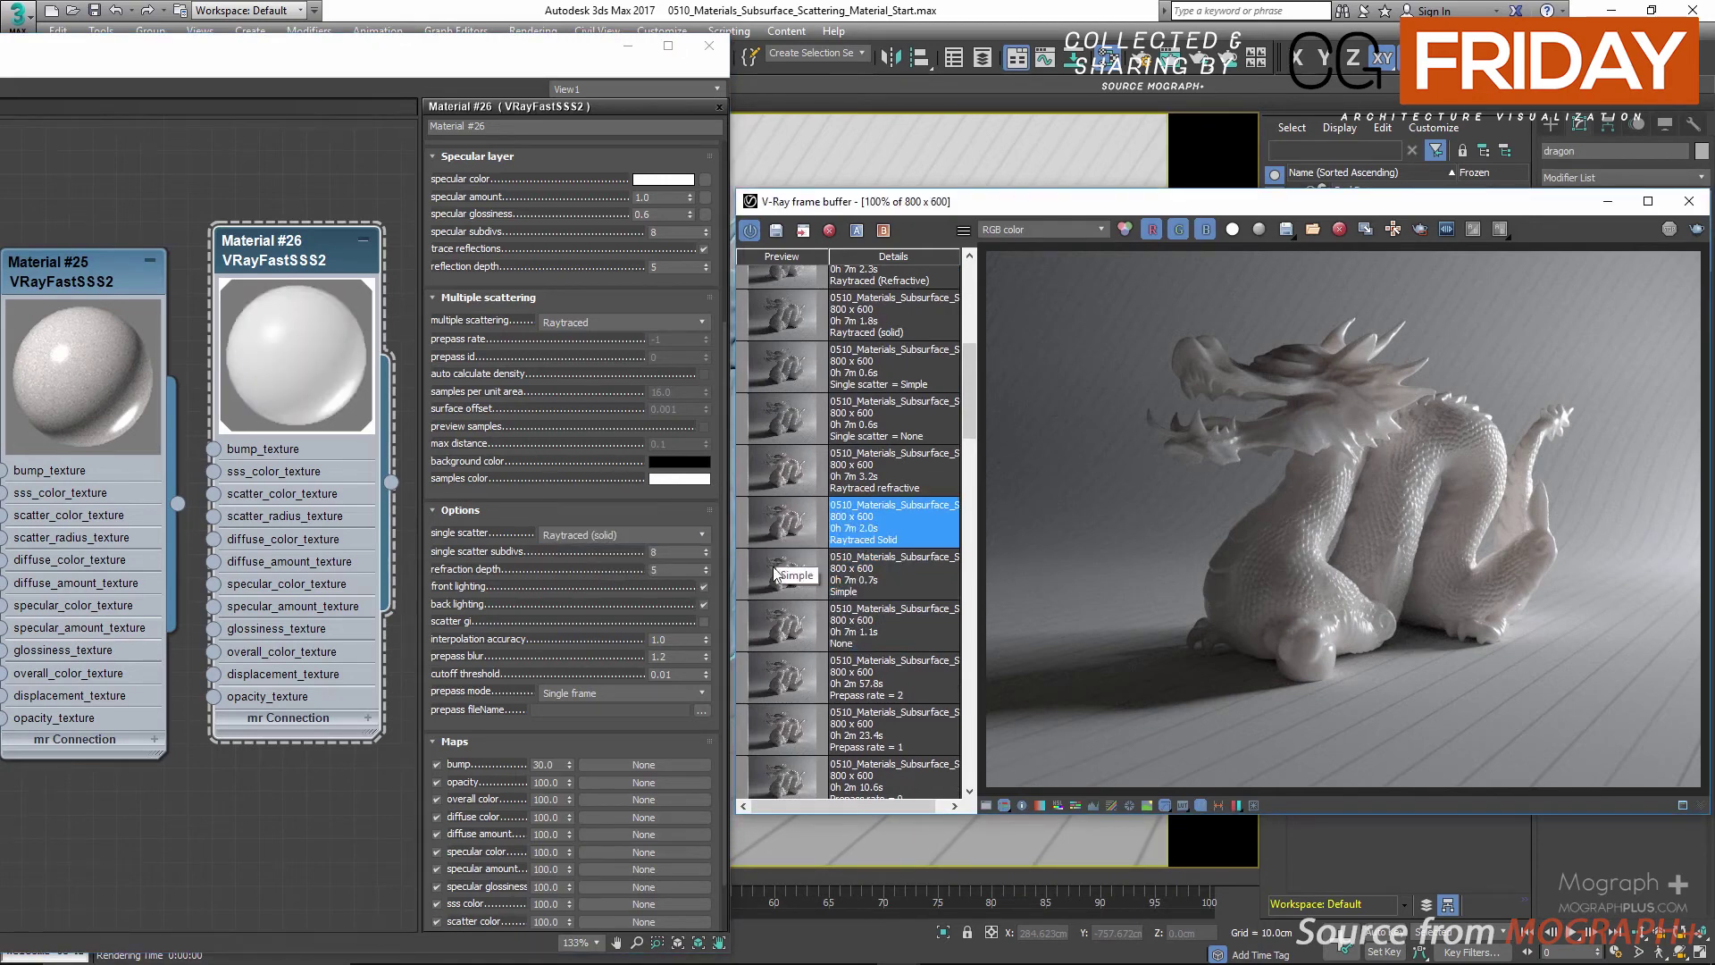
left_click(774, 578)
left_click(783, 529)
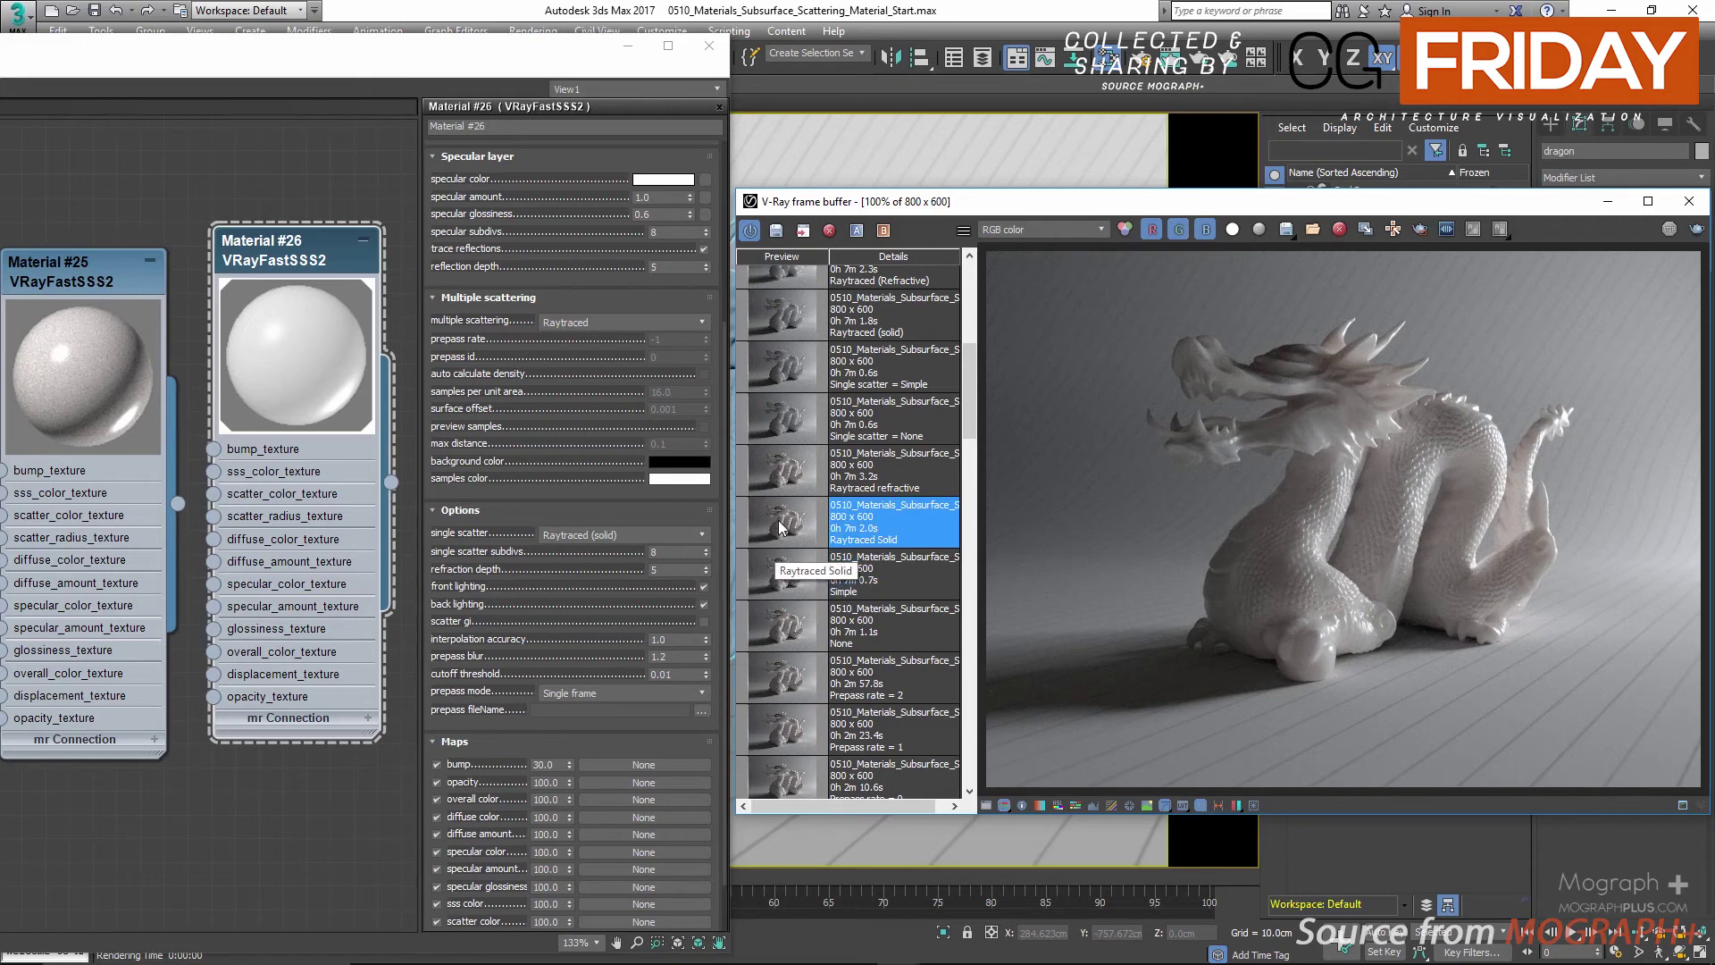
Set Material #26's single scatter to Raytraced (refractive) and display the saved Raytraced refractive render
left_click(589, 534)
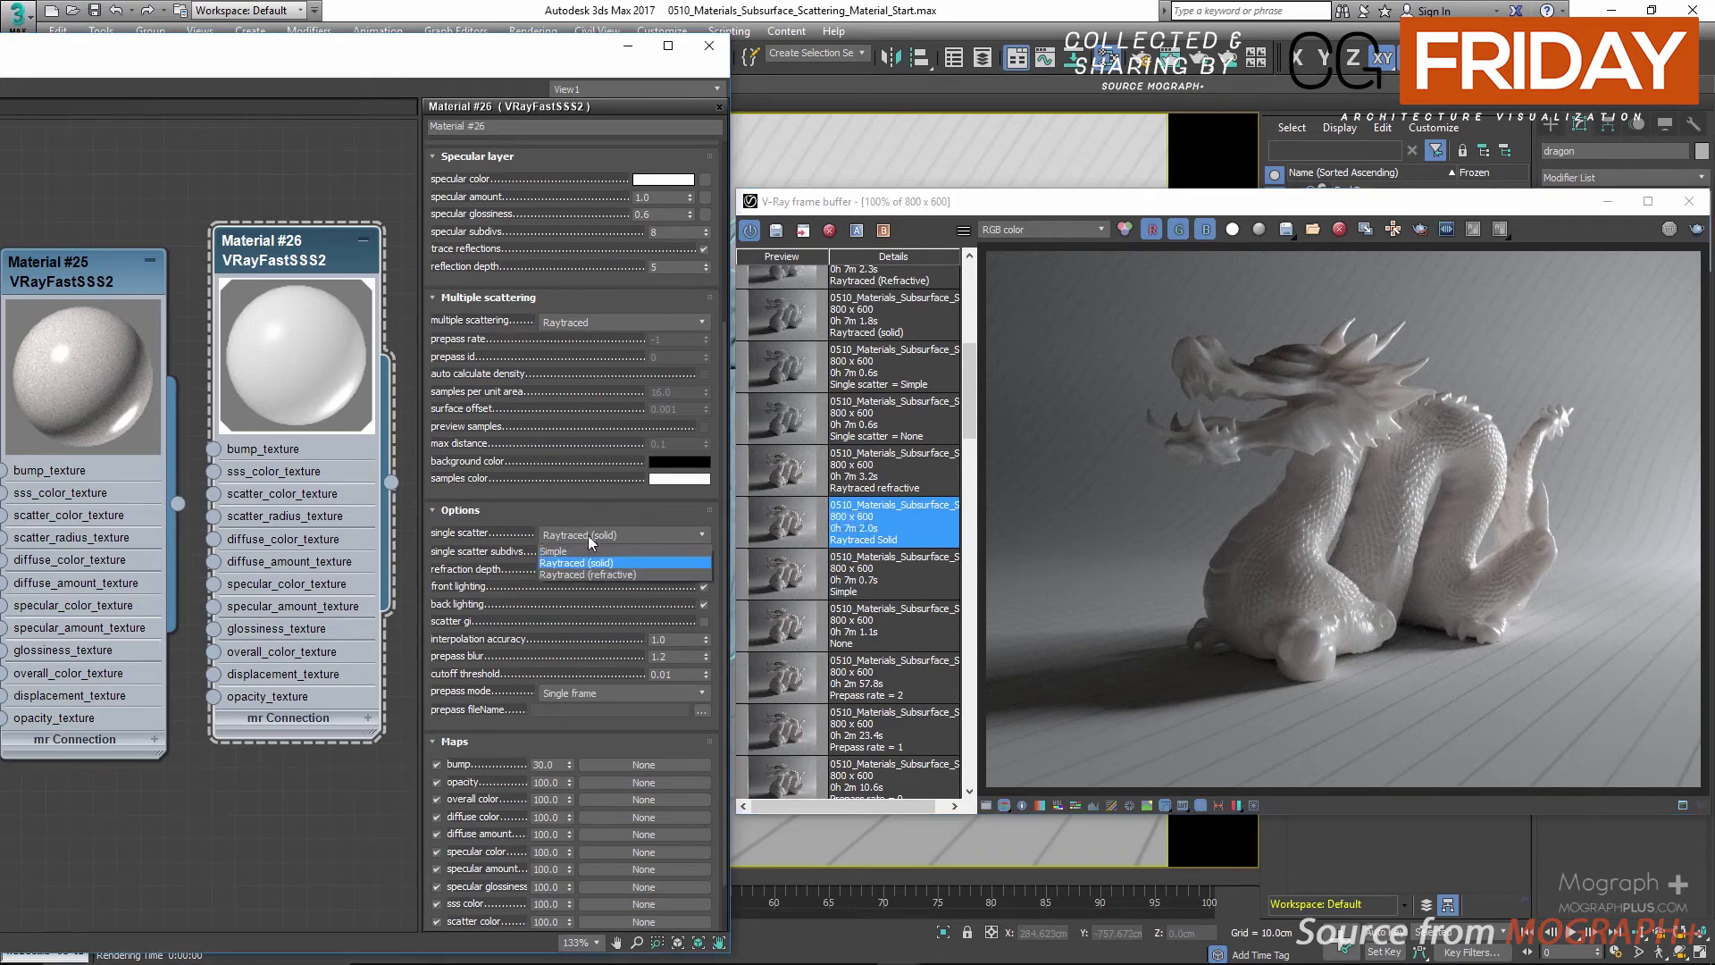
left_click(590, 582)
left_click(802, 490)
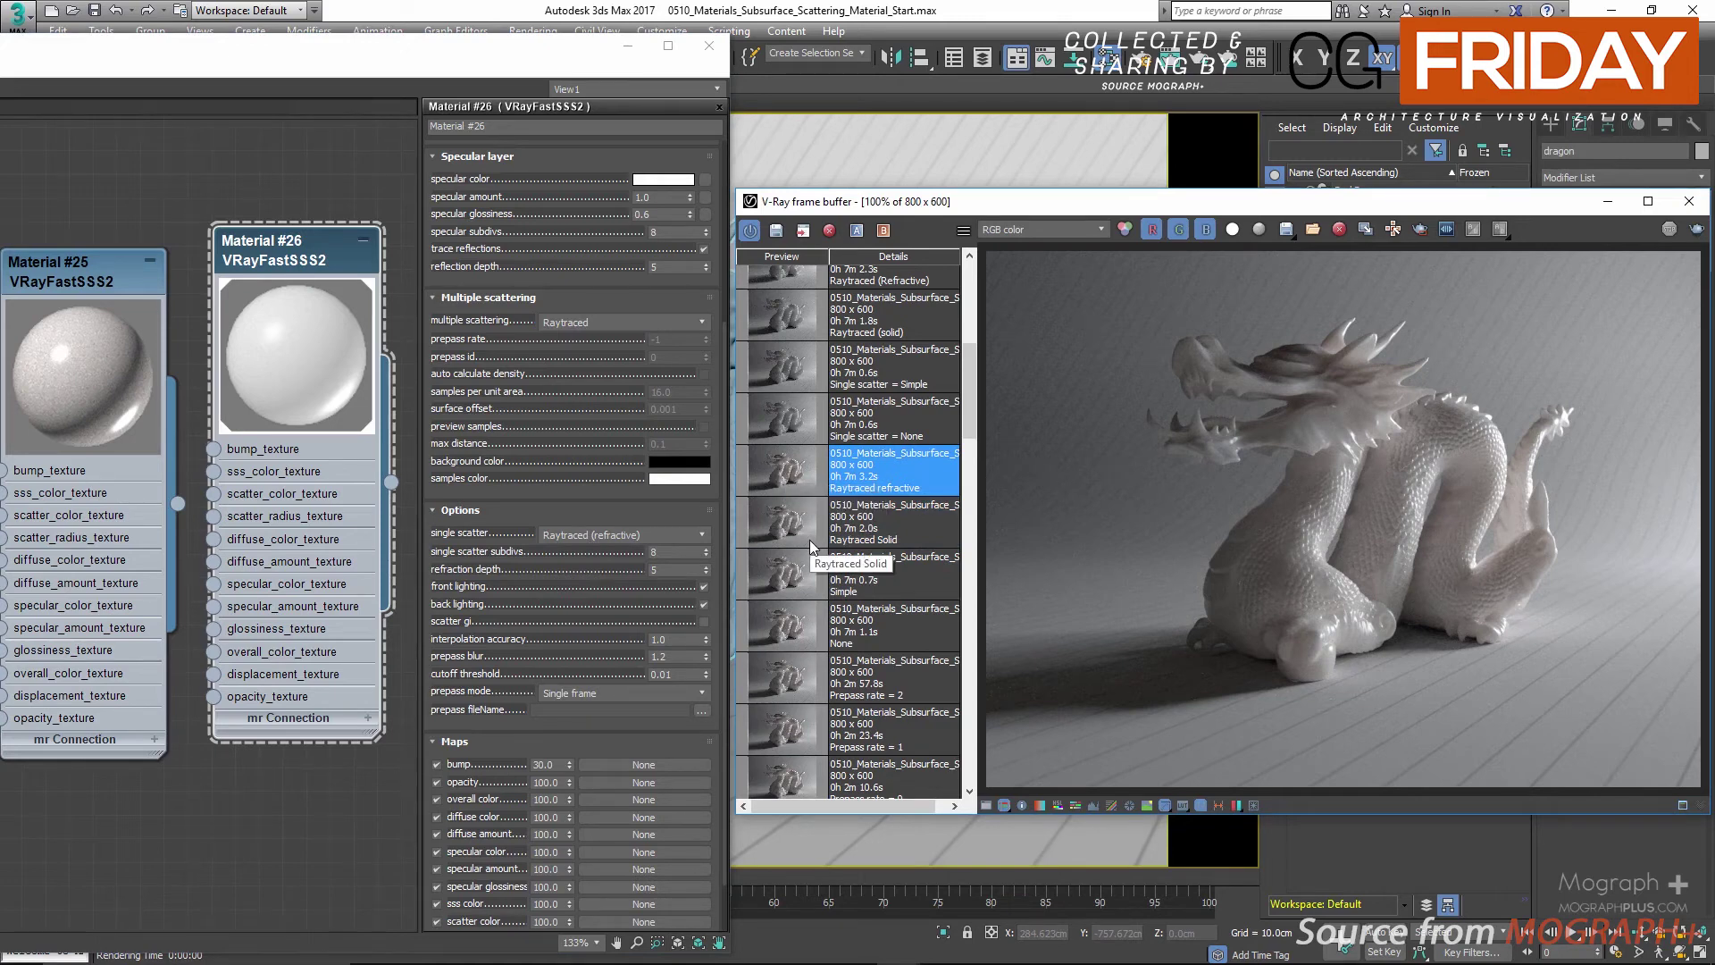
Compare the second set of saved renders across single scatter None, Simple, Raytraced (solid) and Raytraced (Refractive)
scroll(813, 547, "up", 1)
left_click(806, 504)
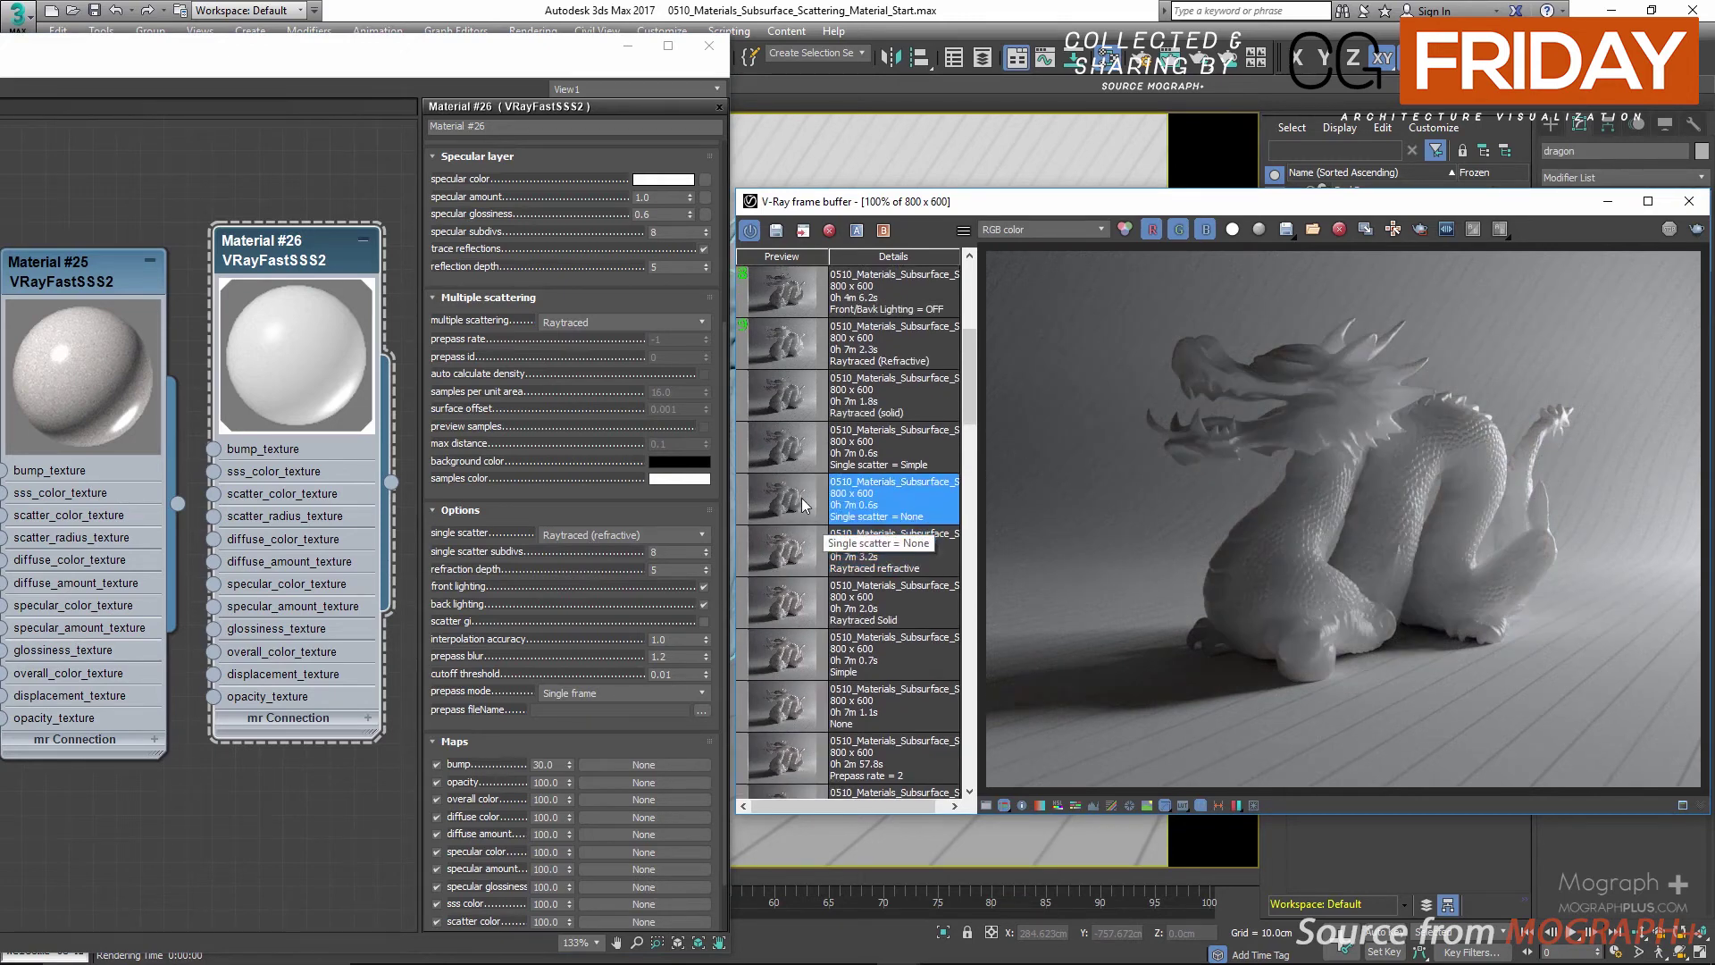
left_click(791, 454)
scroll(784, 481, "up", 1)
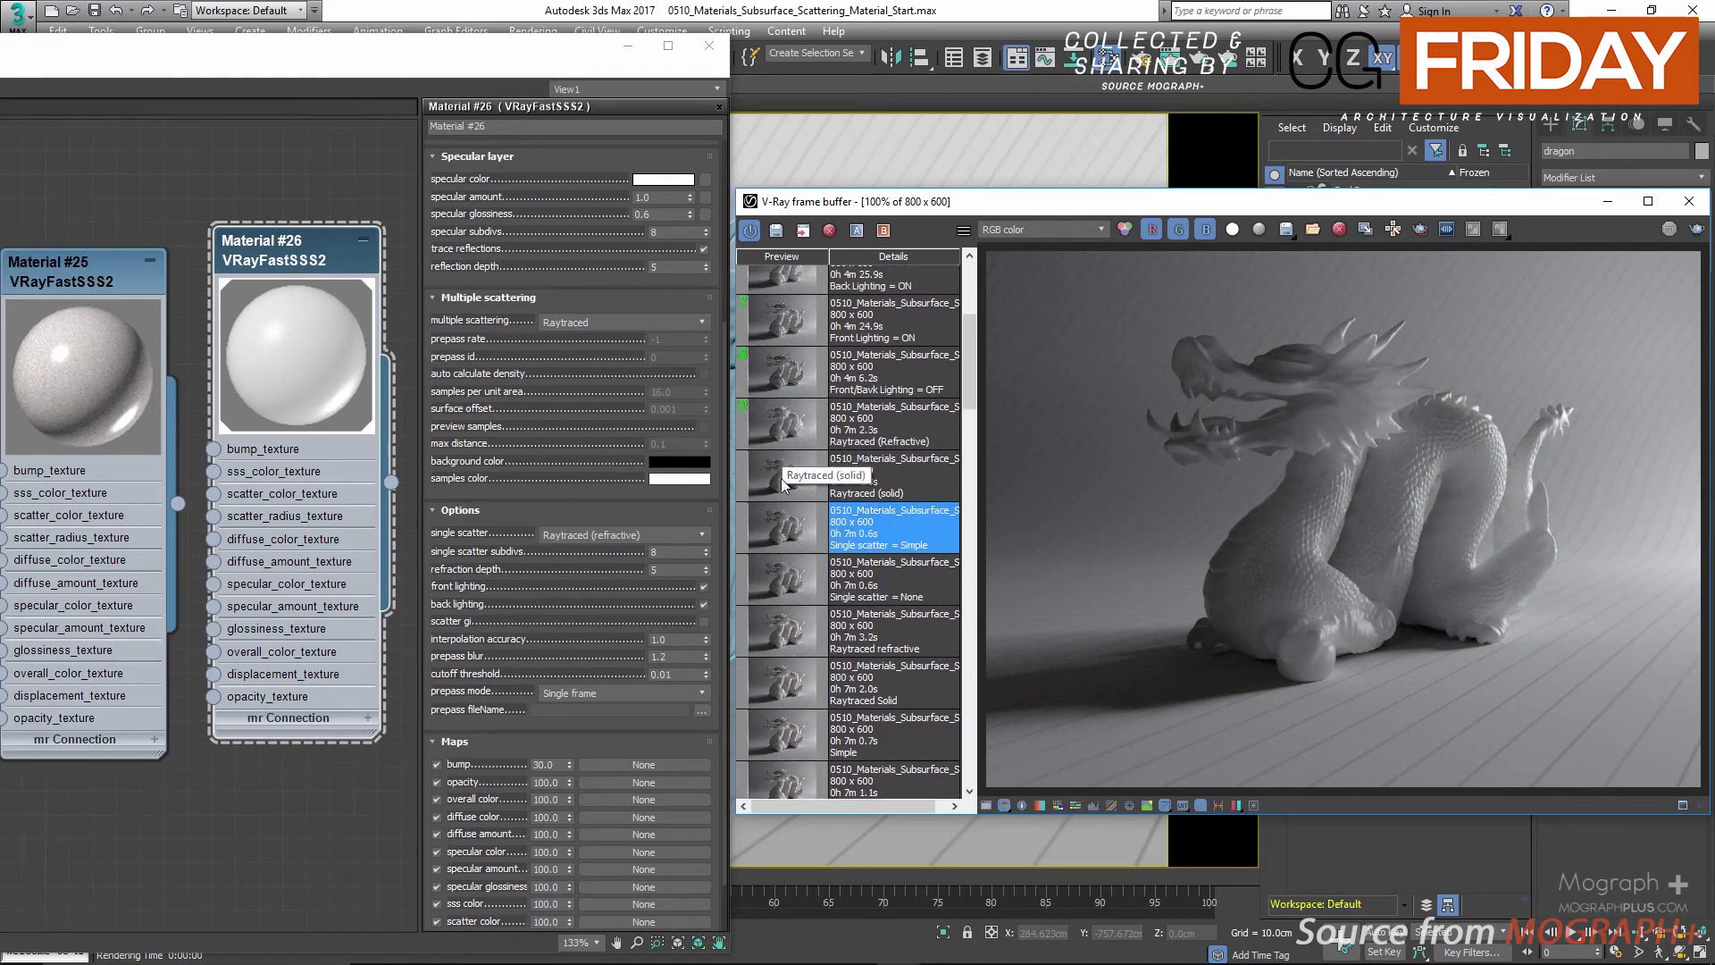
left_click(783, 483)
left_click(786, 438)
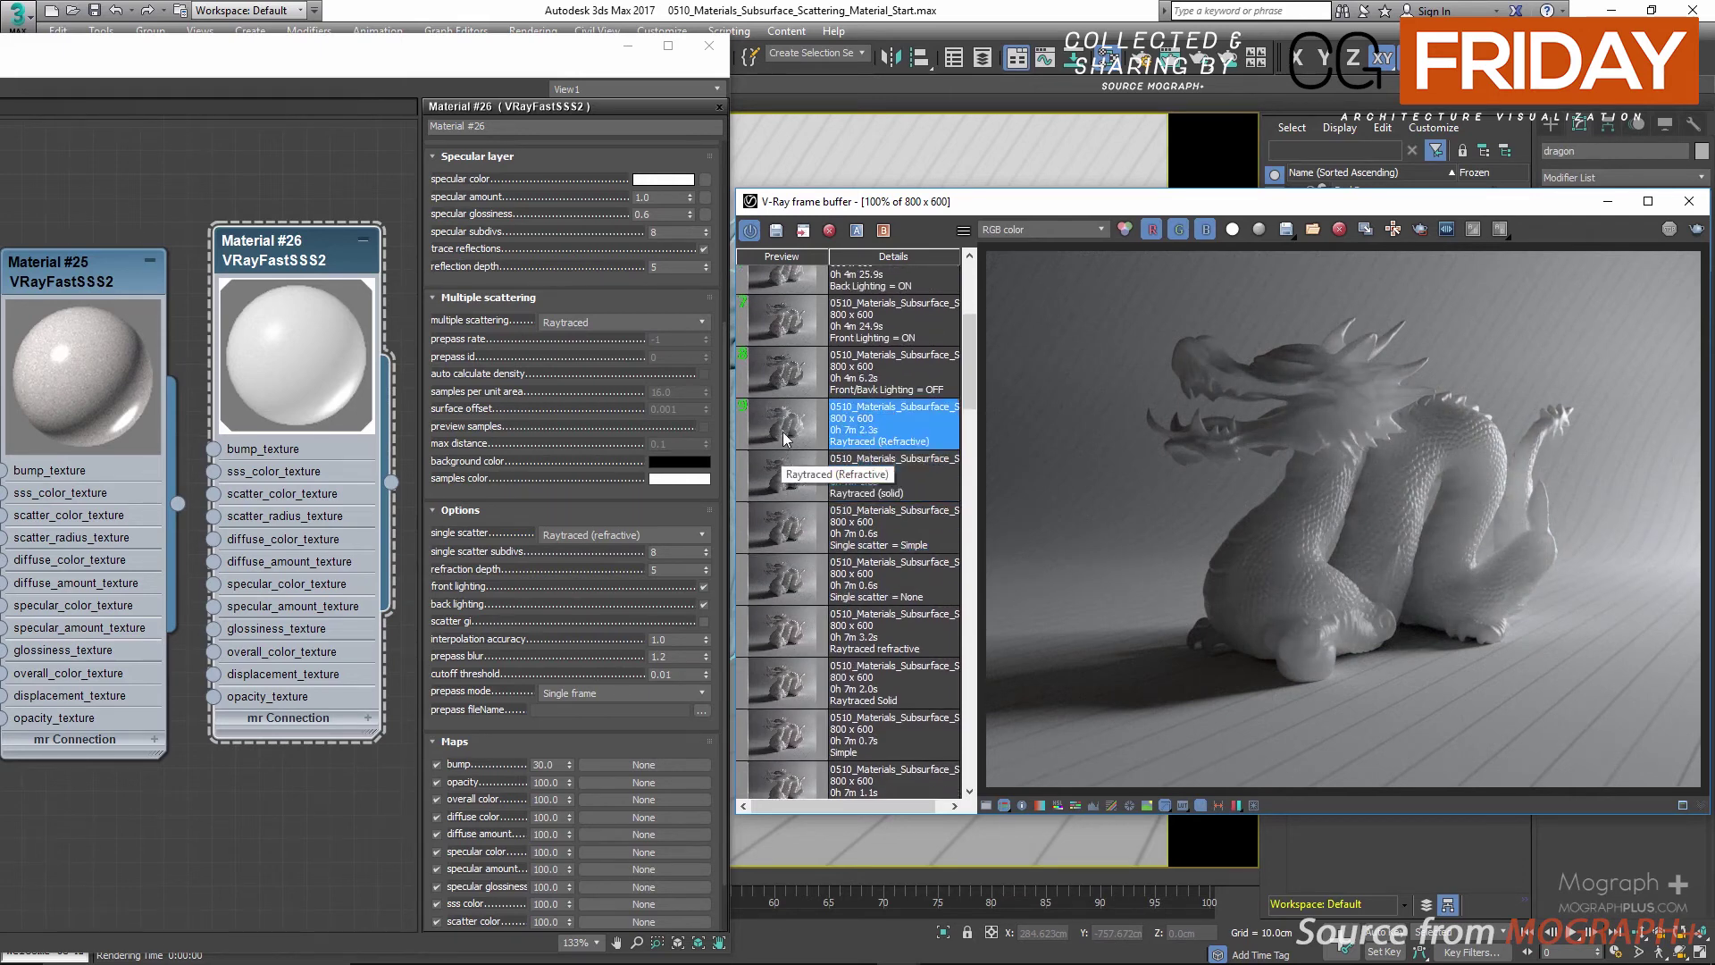
left_click(801, 588)
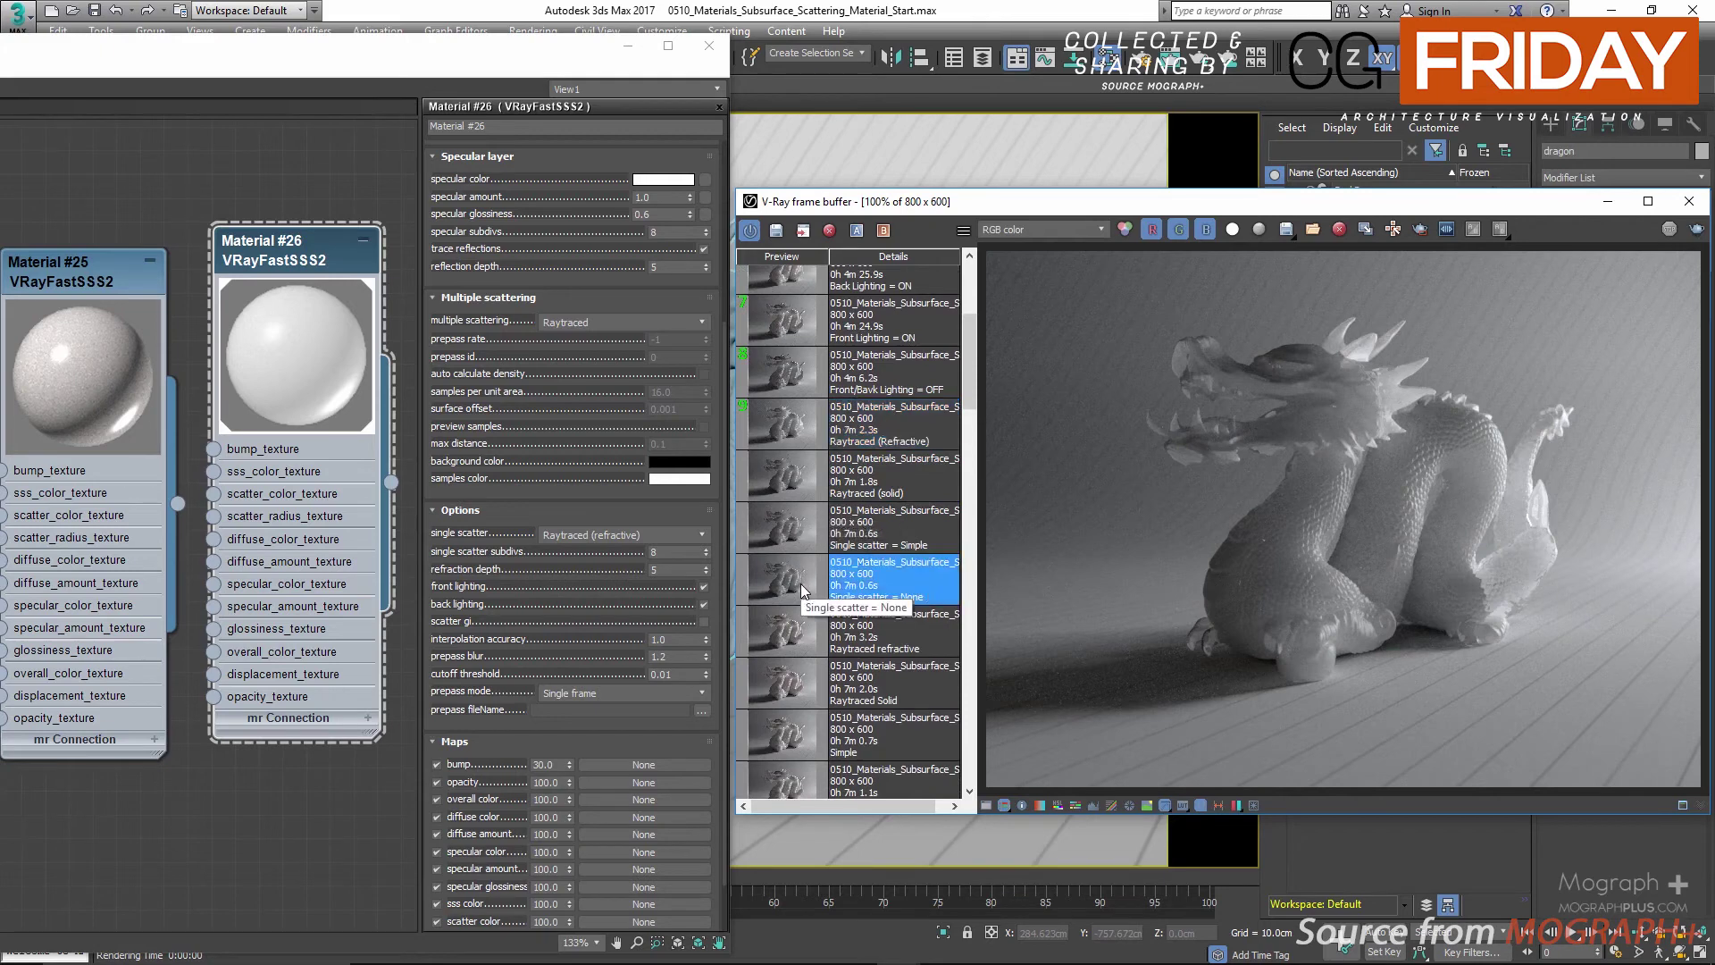
left_click(794, 526)
left_click(788, 490)
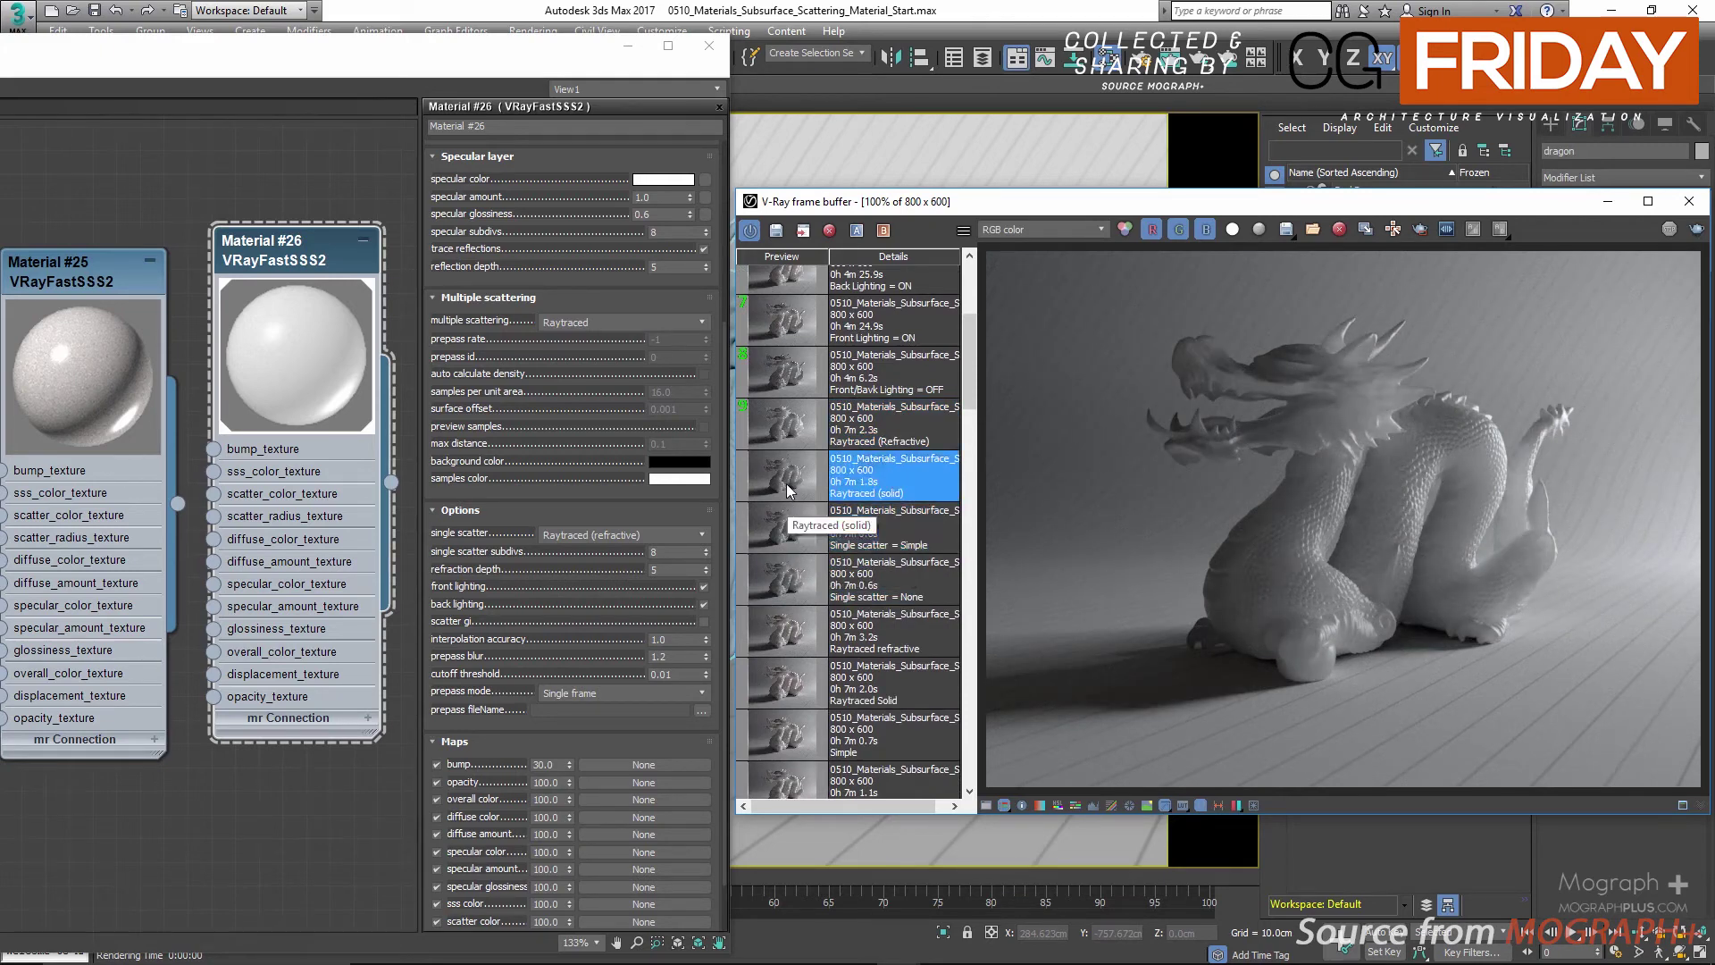
left_click(793, 445)
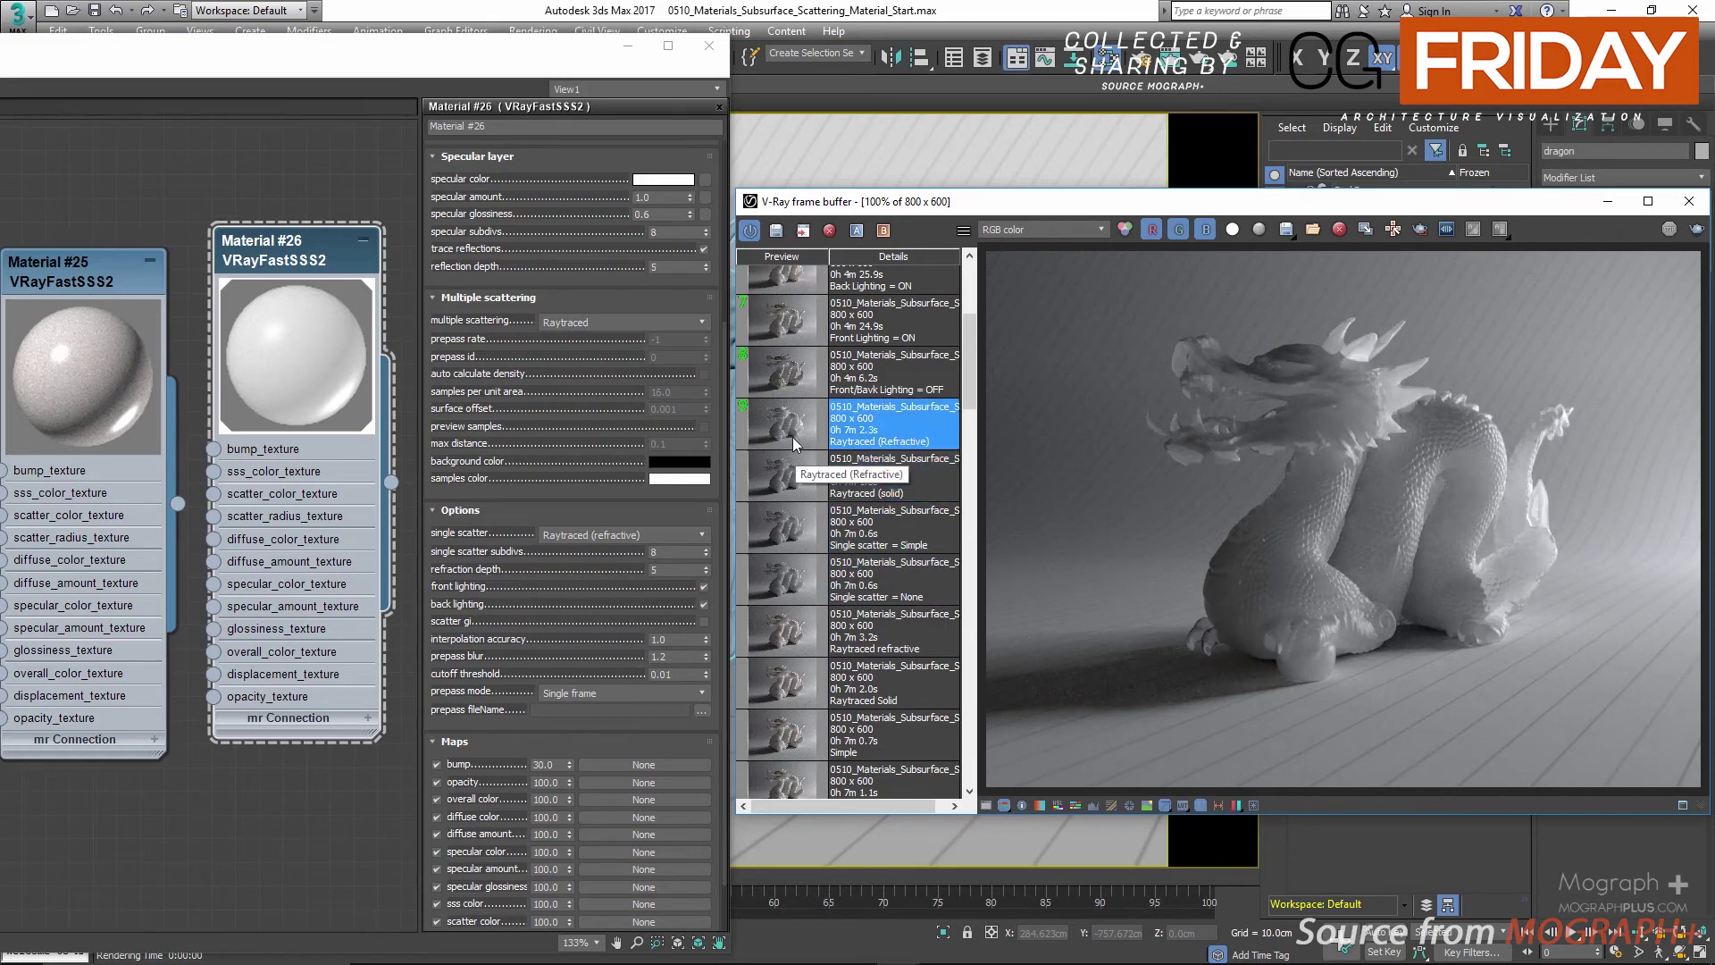
Set Material #26's single scatter back to Simple and assign Material #25 to the selected dragon
left_click(605, 535)
left_click(610, 544)
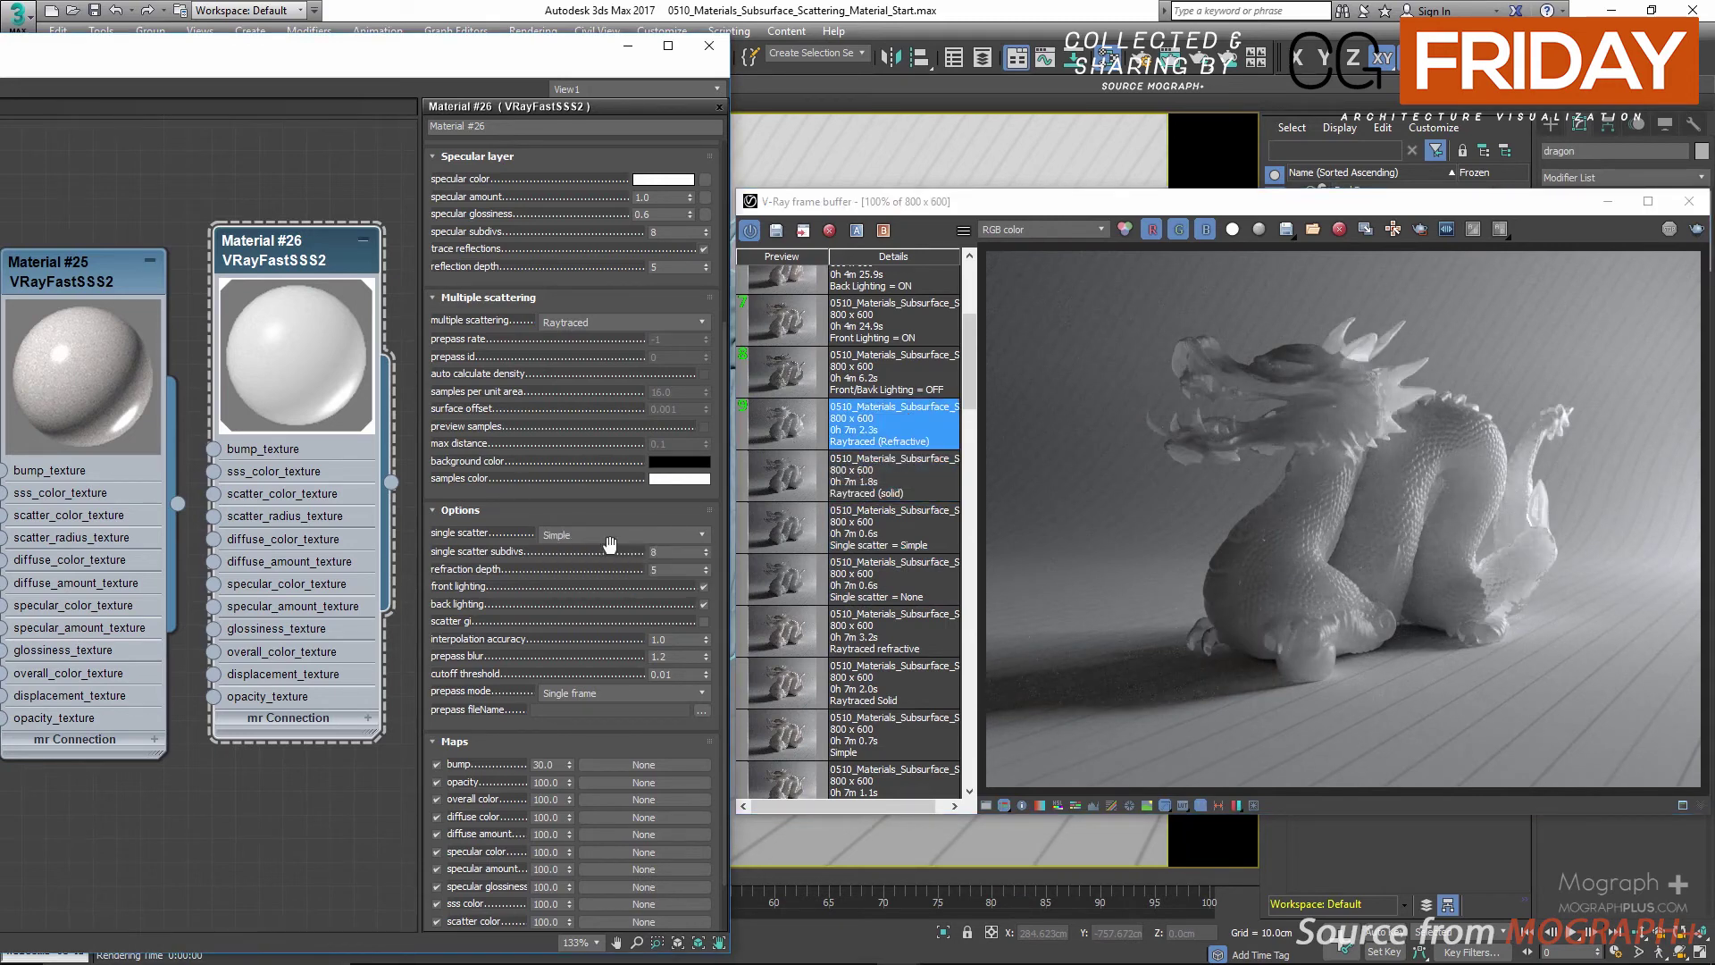
right_click(105, 273)
left_click(105, 273)
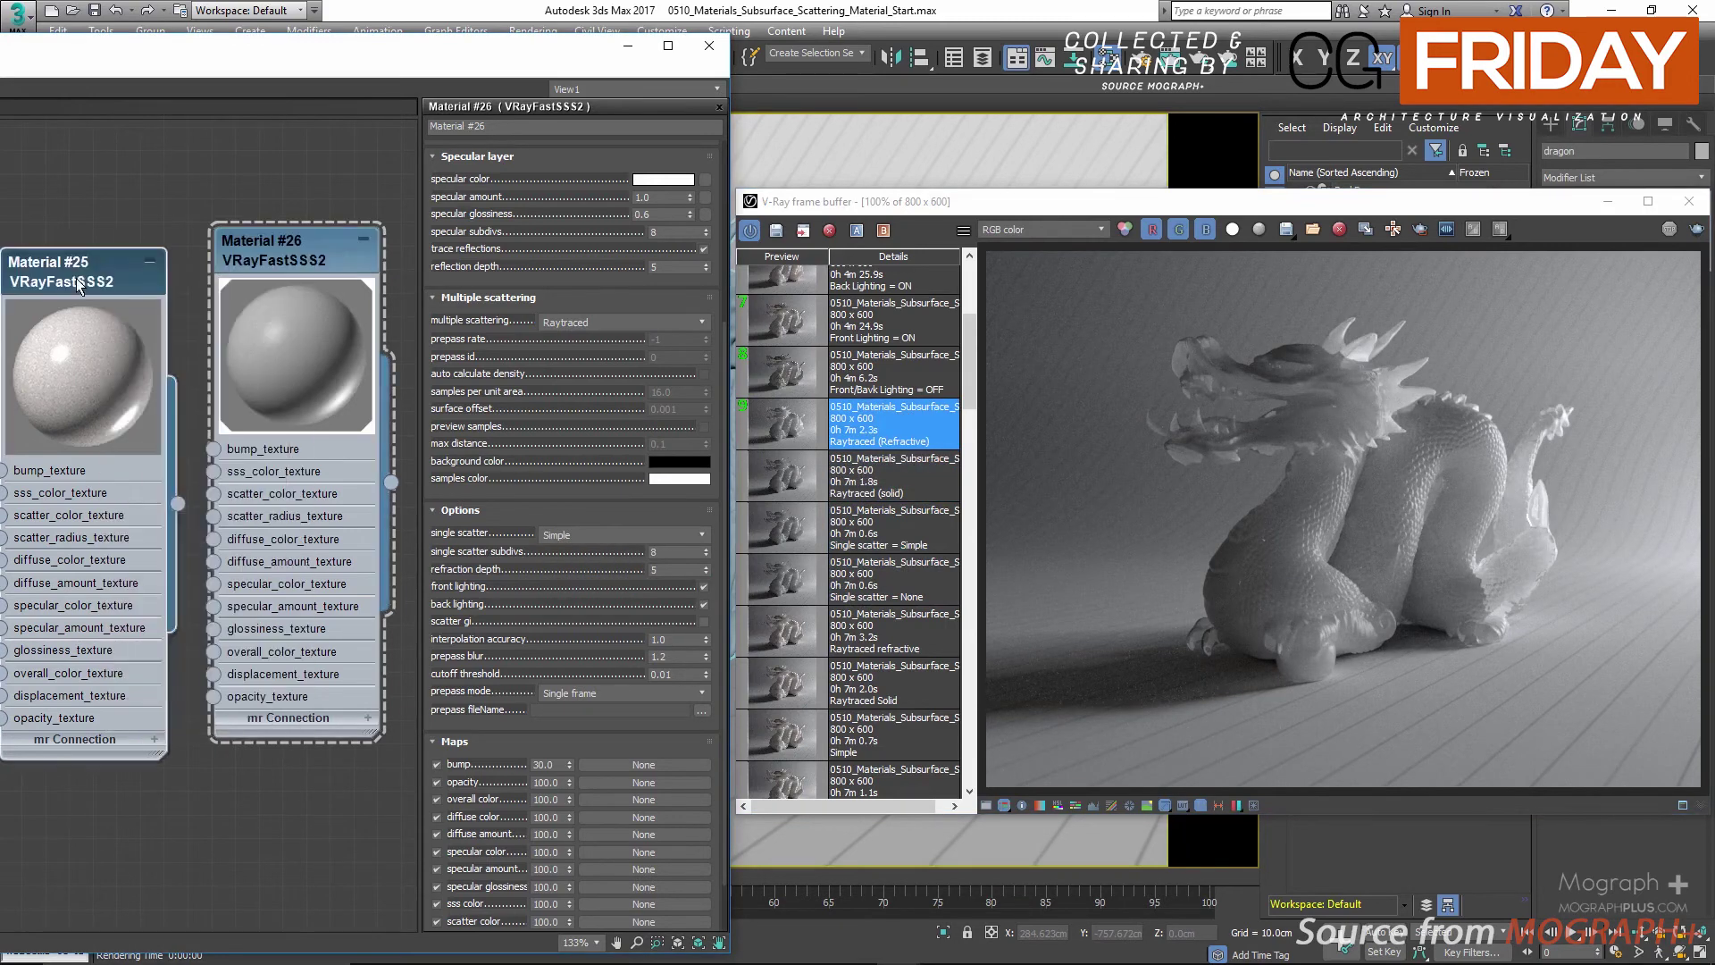
right_click(94, 282)
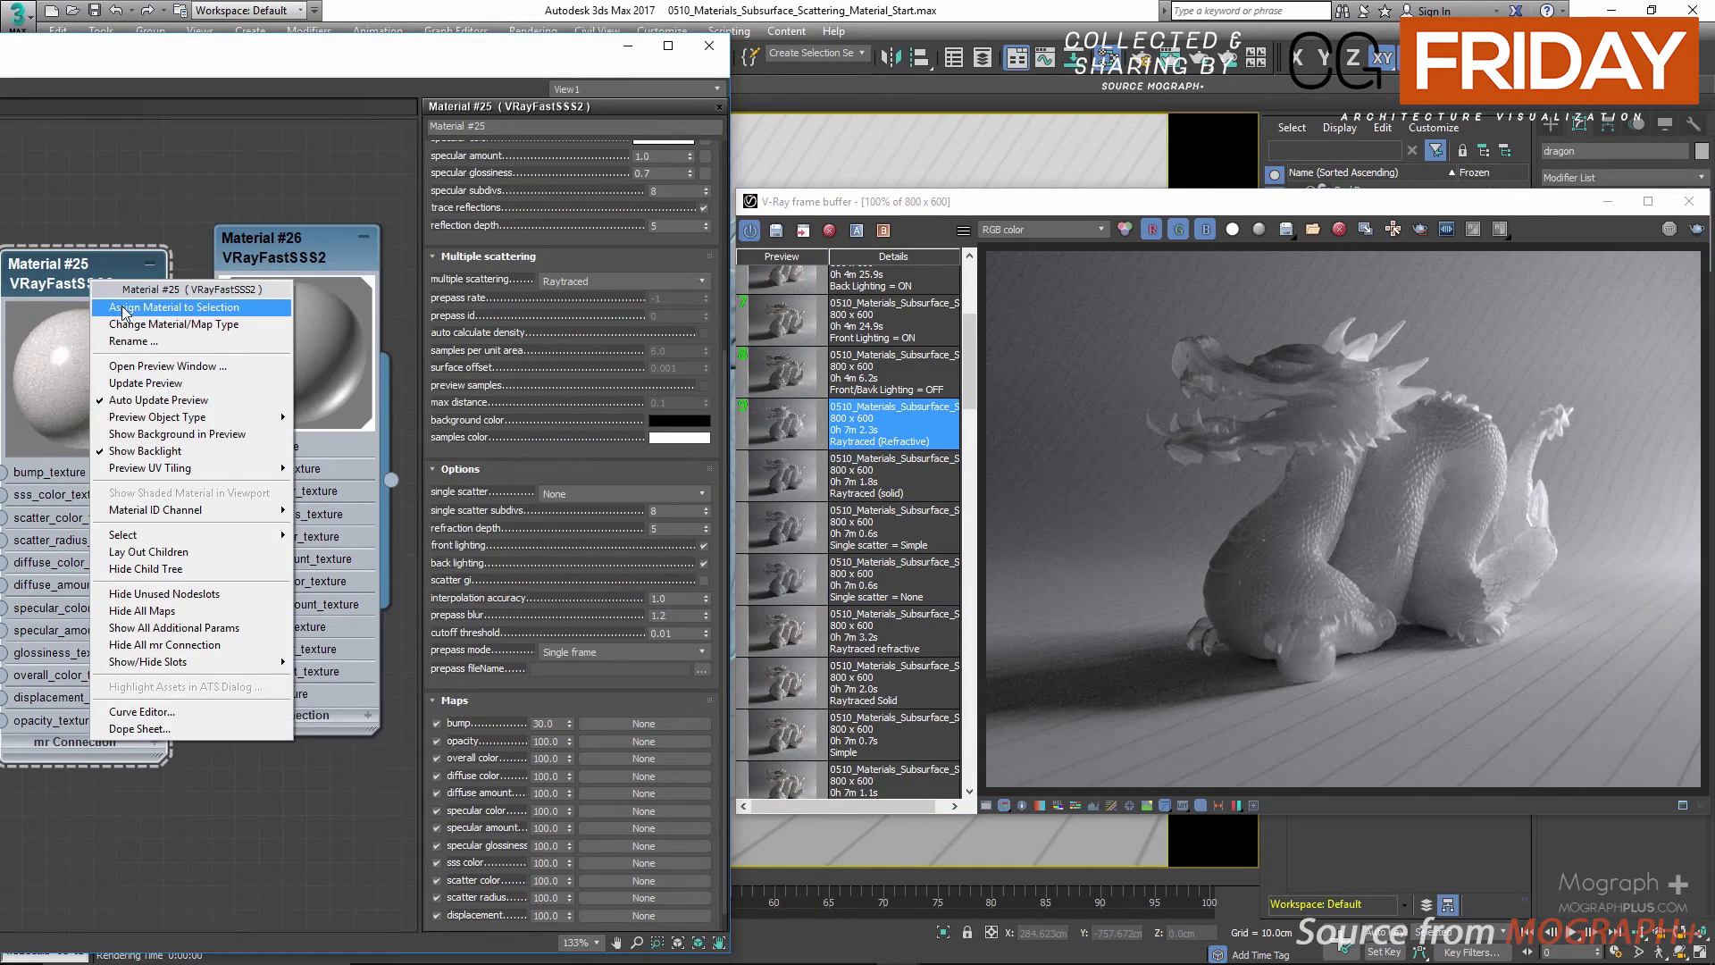
left_click(124, 308)
Review the saved single scatter Simple, None, Raytraced (solid) and Raytraced (Refractive) renders once more
left_click(896, 526)
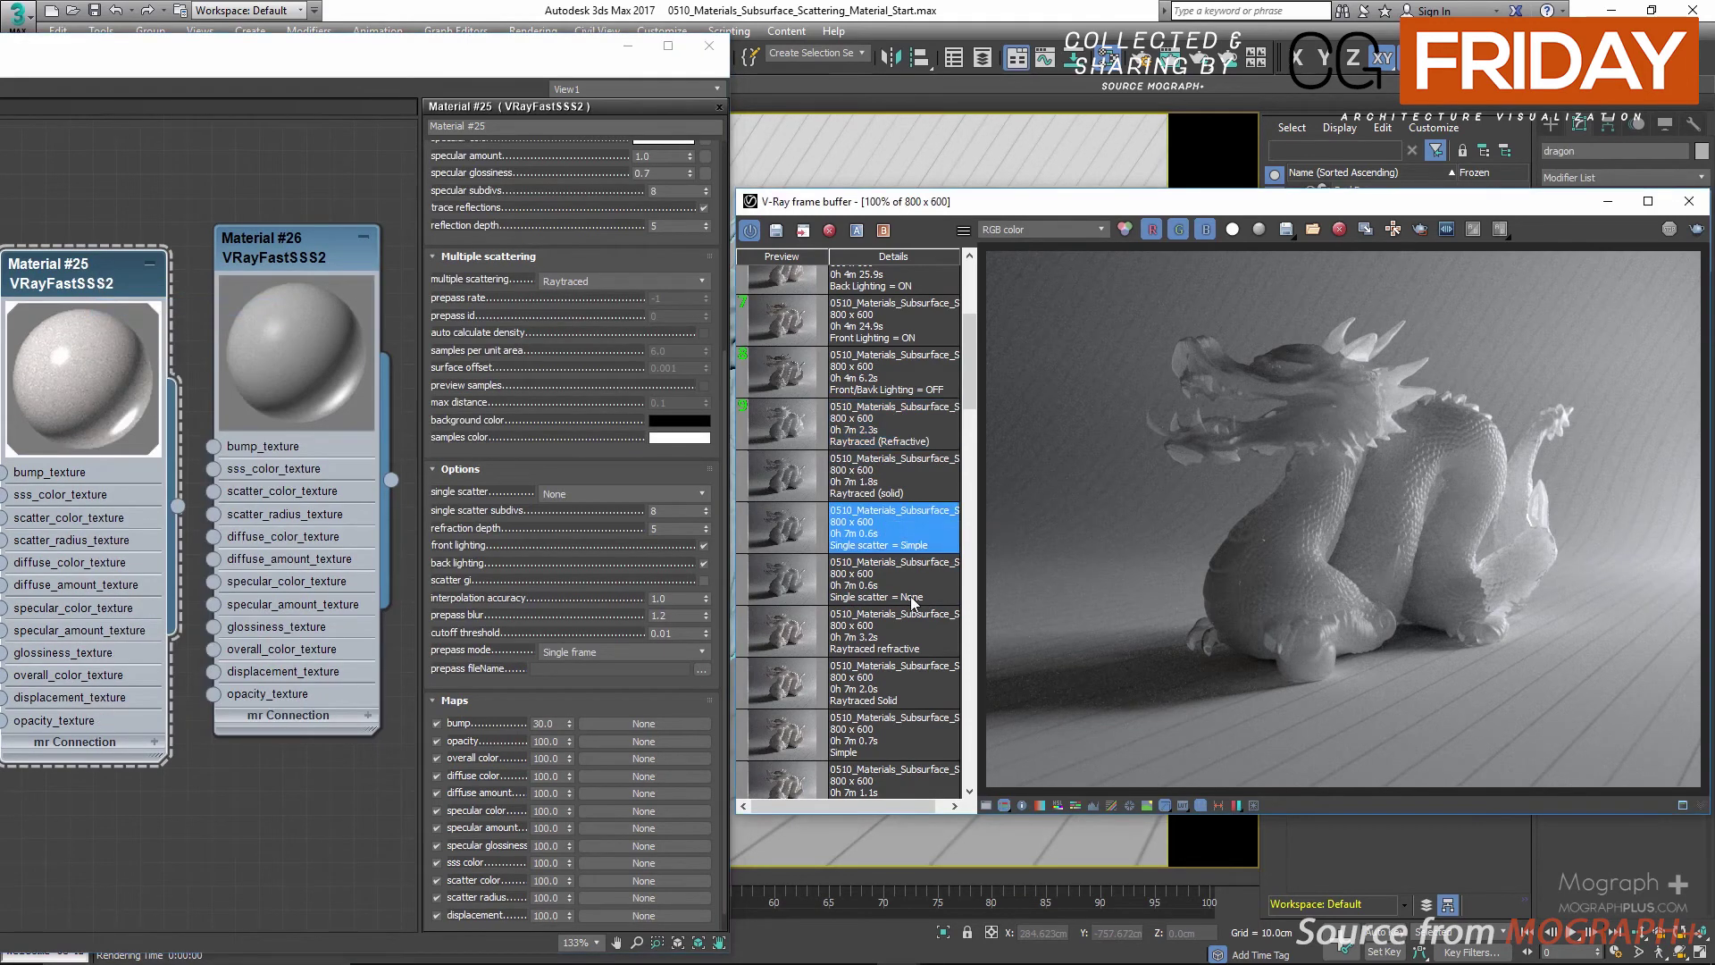
left_click(911, 597)
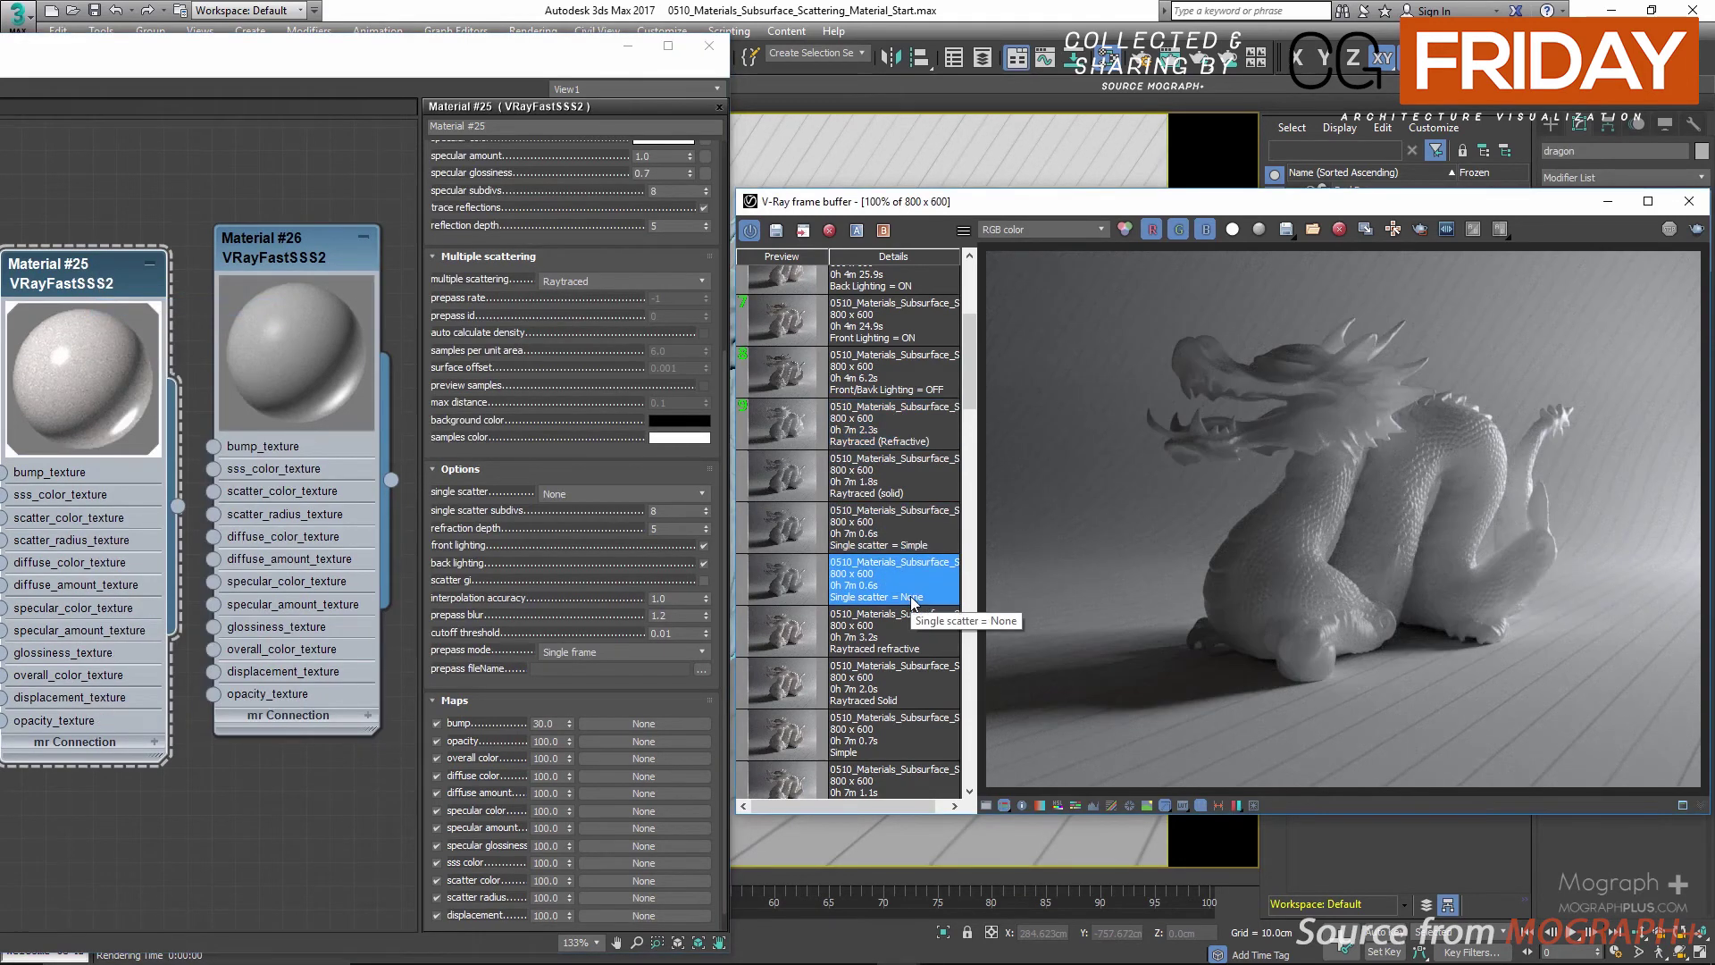
left_click(937, 536)
left_click(949, 487)
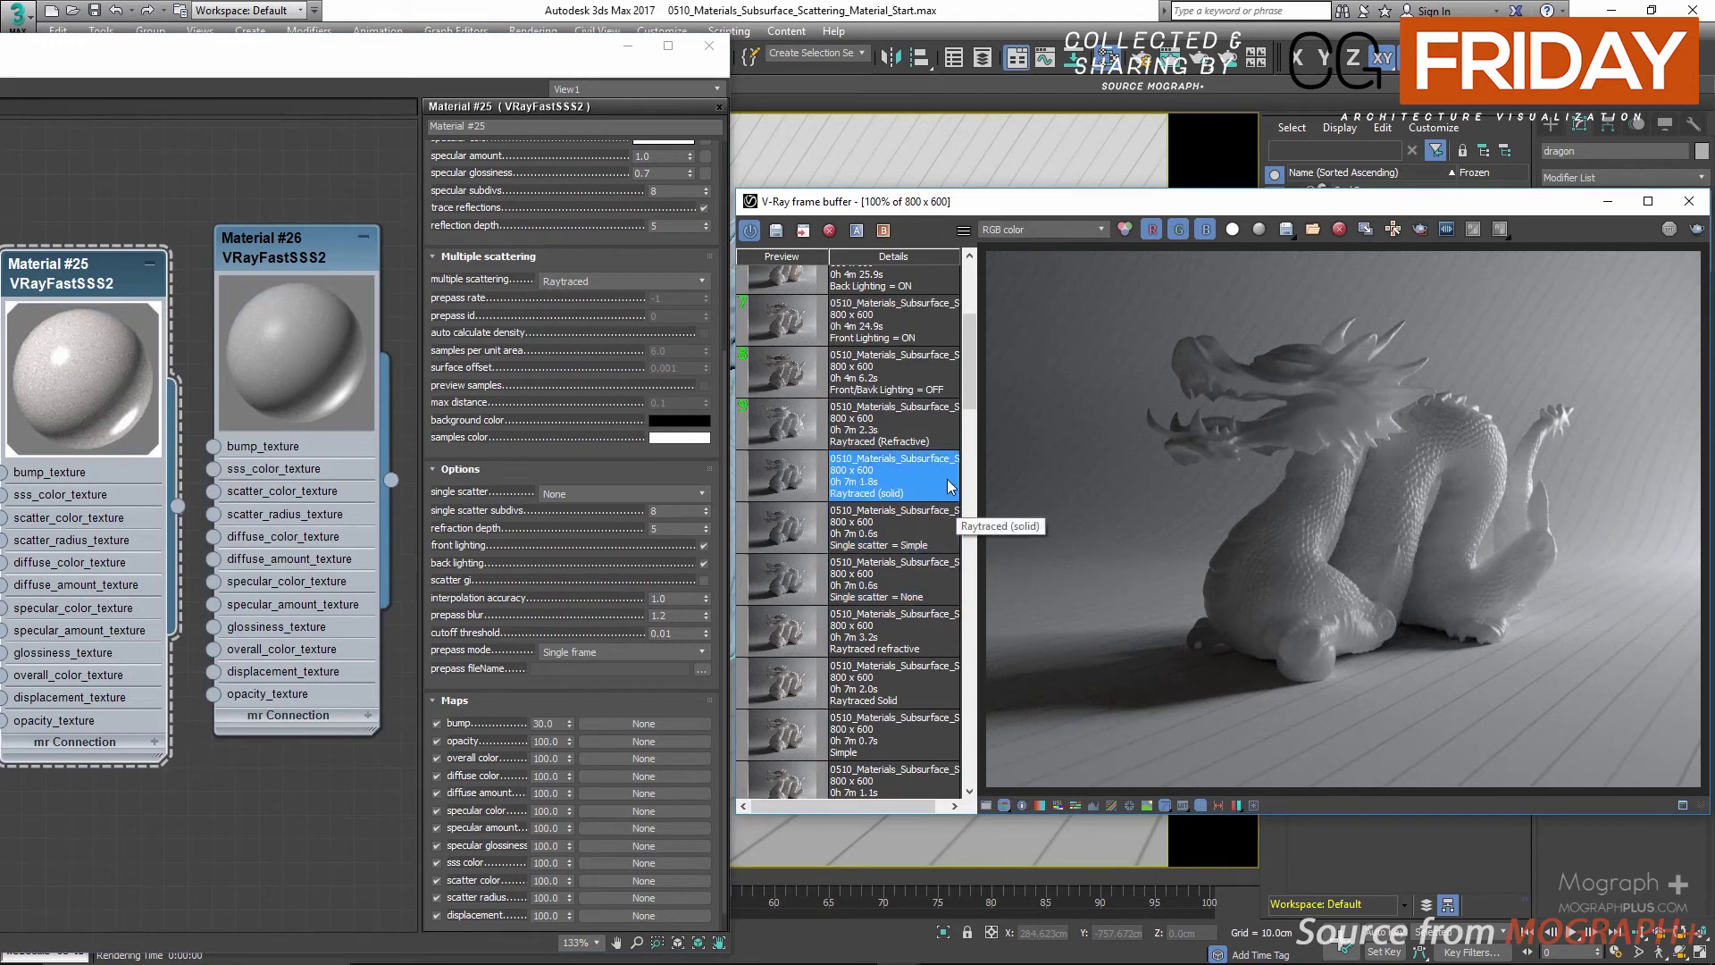
left_click(950, 433)
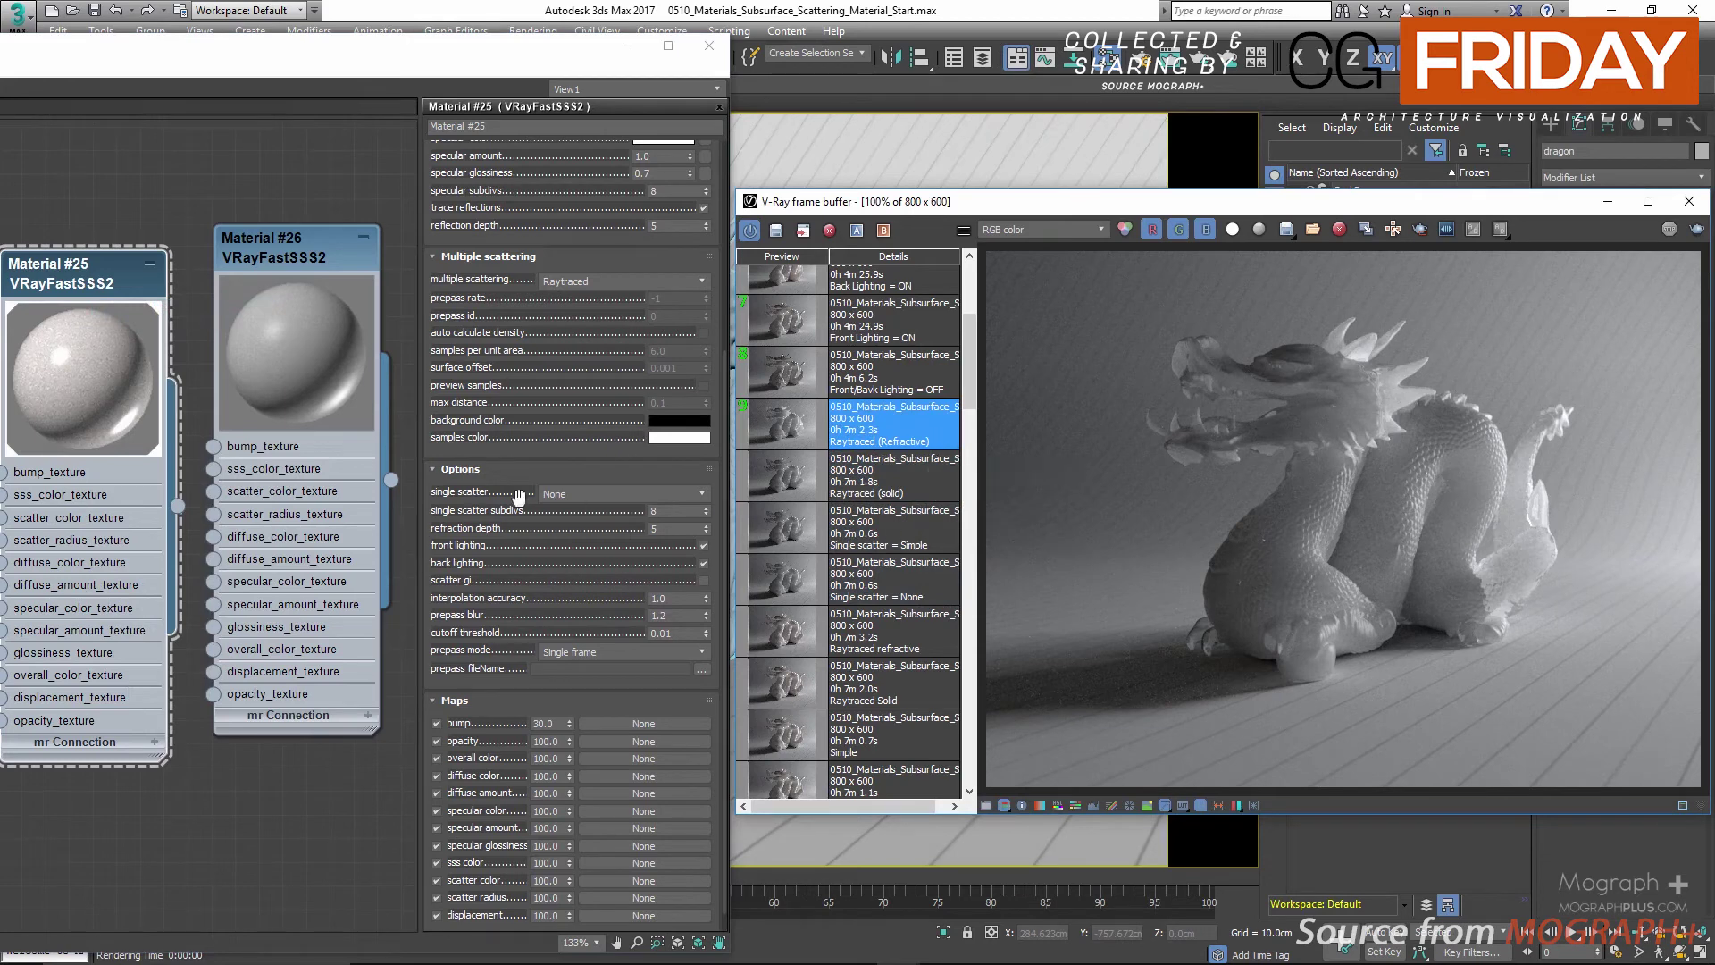
Delete the Material #26 node and move Material #25 into its place in the material graph
left_click(304, 378)
key("Delete")
left_click_drag(90, 304, 256, 304)
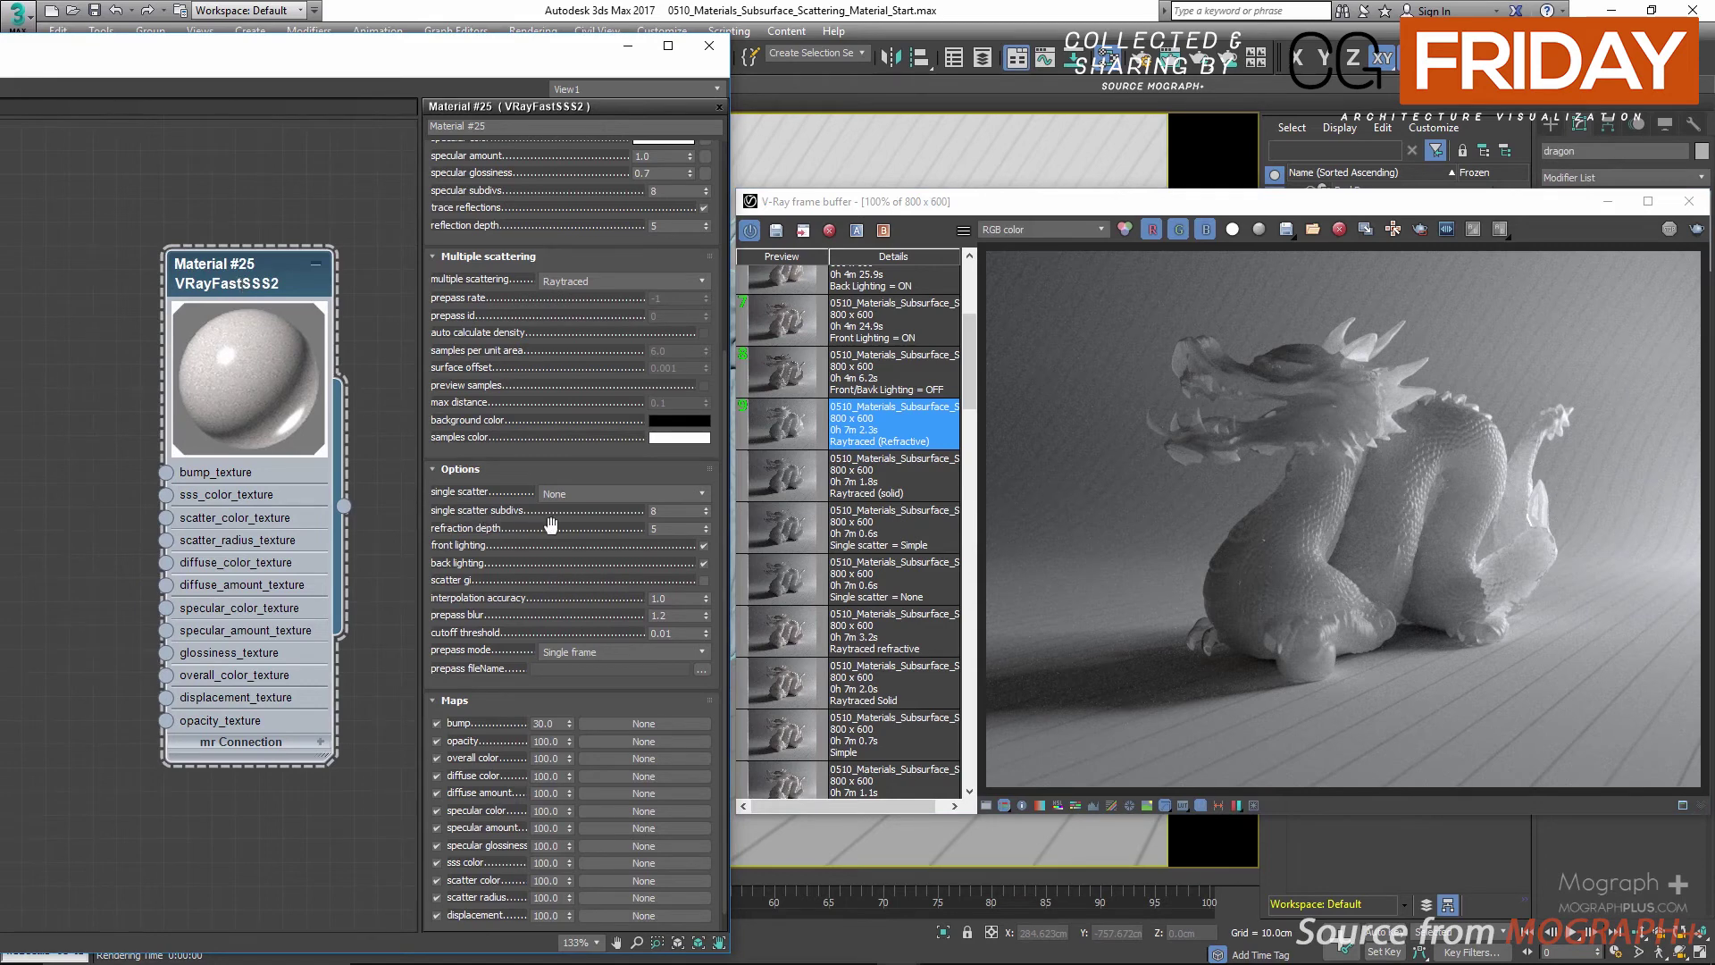
Review Material #25's single scatter subdivs and front and back lighting options, and display the saved render with both lighting options off
scroll(563, 527, "up", 2)
double_click(665, 529)
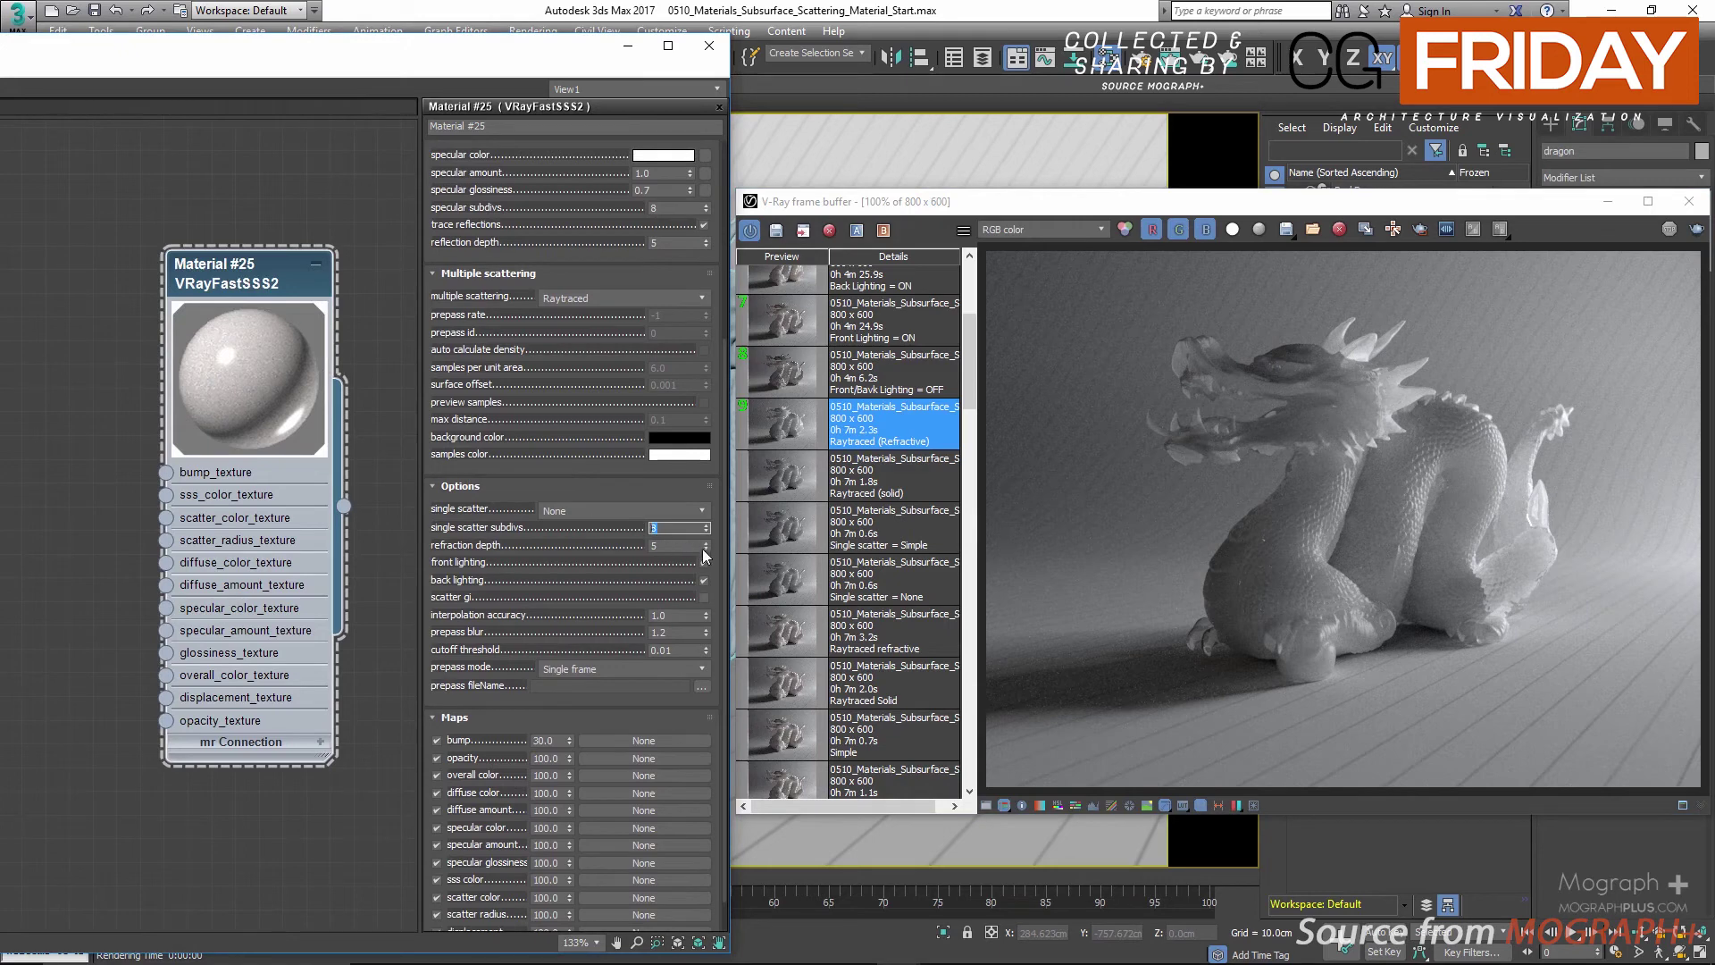
key("Tab")
left_click(704, 580)
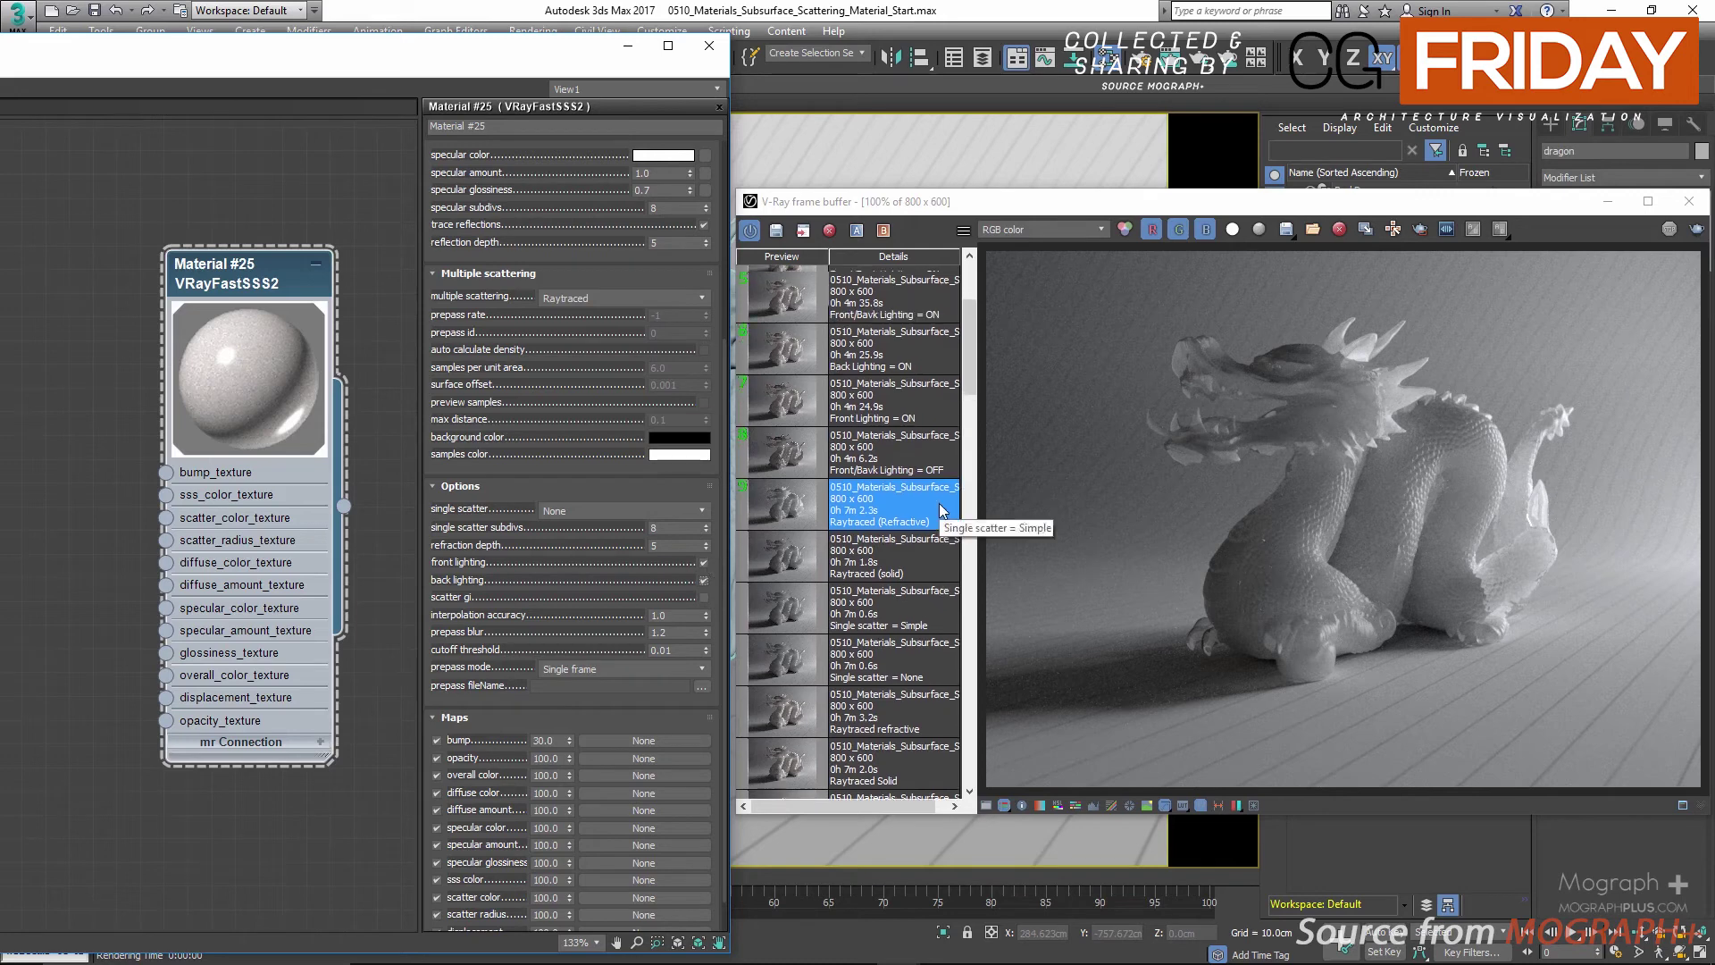
scroll(940, 511, "up", 1)
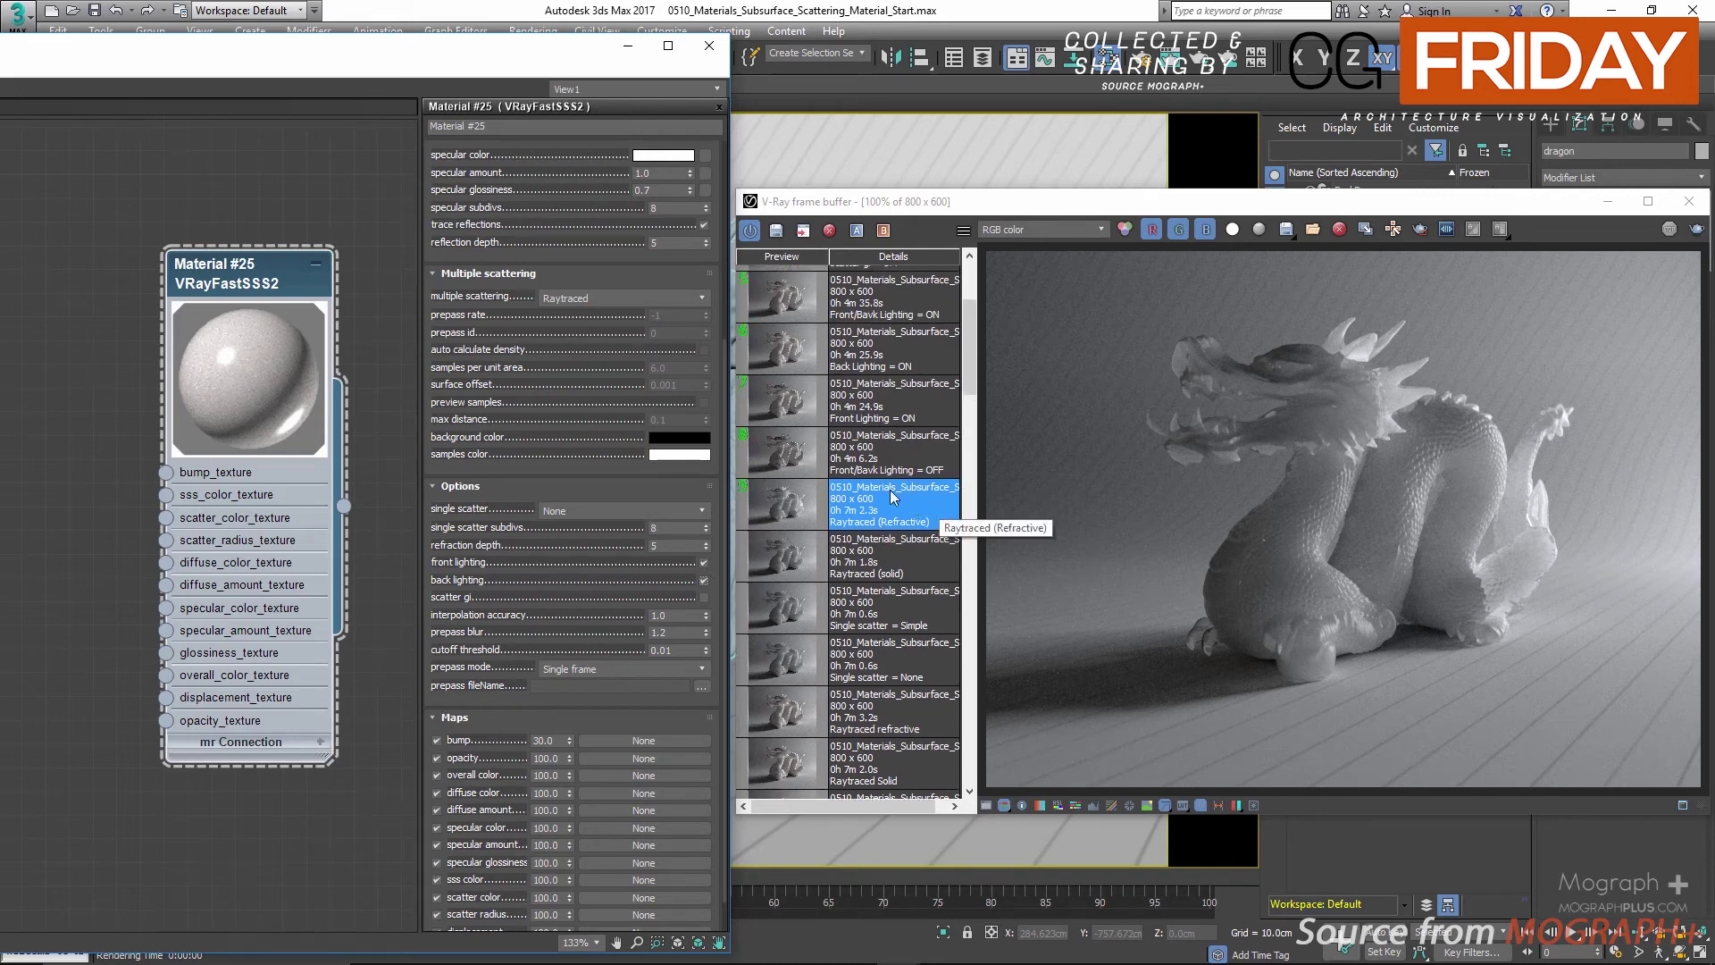
left_click(806, 451)
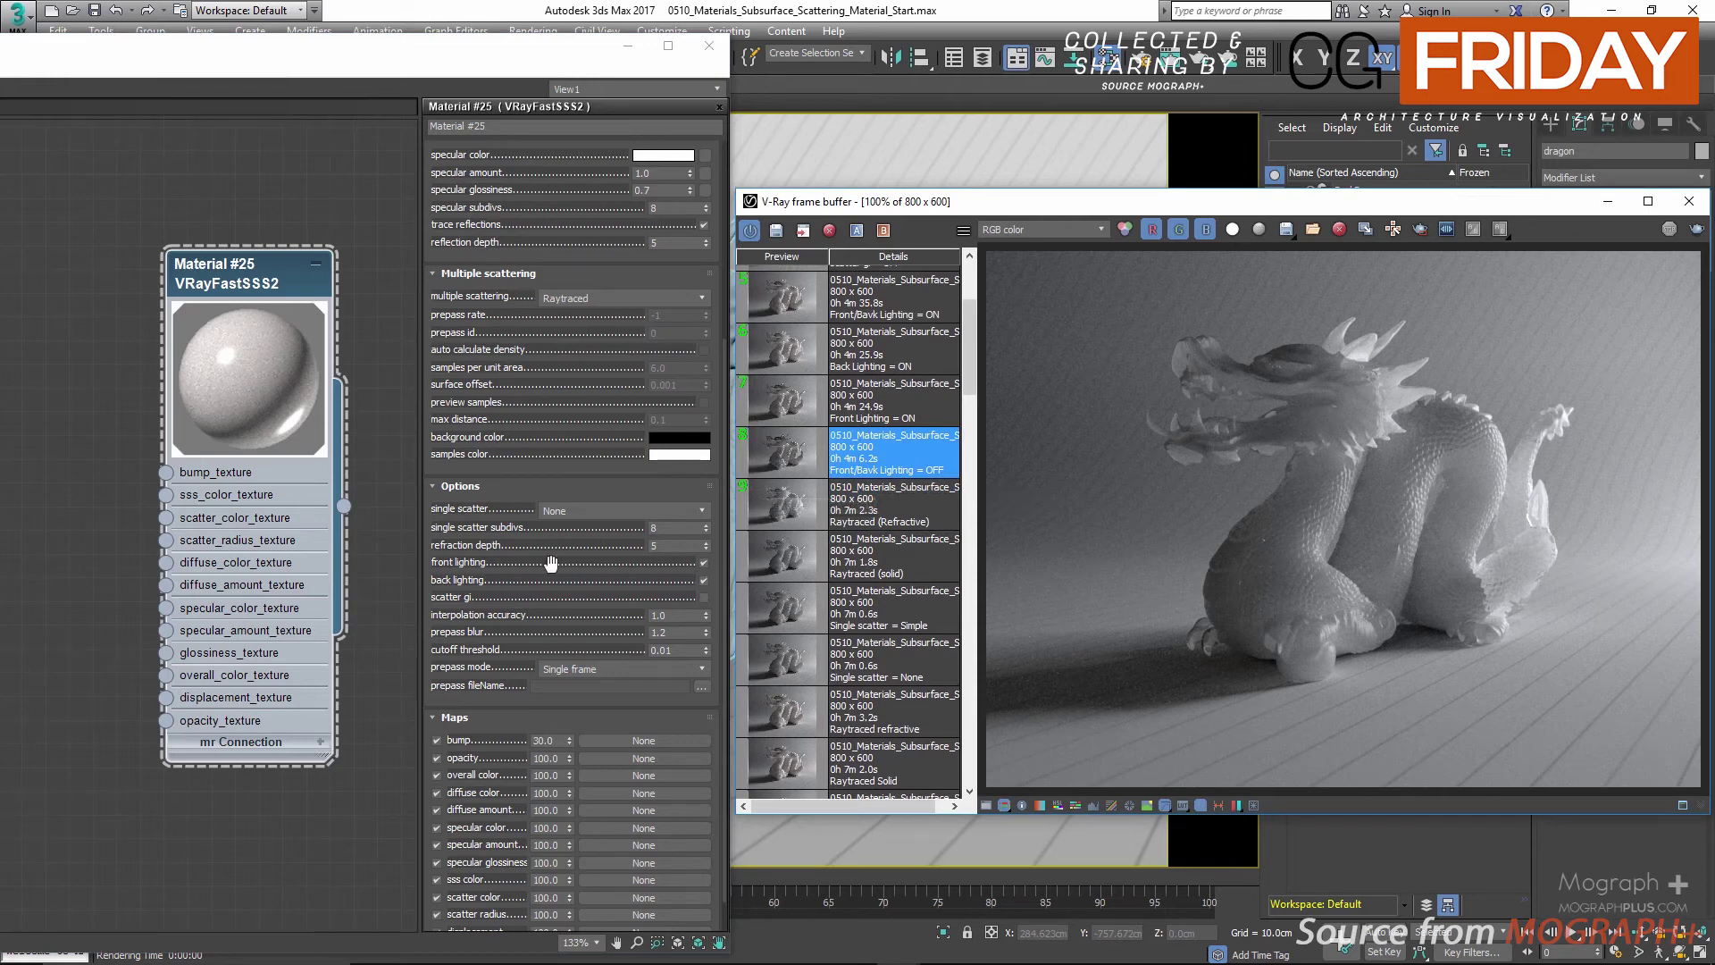
Switch Material #25's multiple scattering to Object-based illumination map, back to Raytraced, and finally to Prepass-based illumination map
left_click(593, 300)
left_click(591, 329)
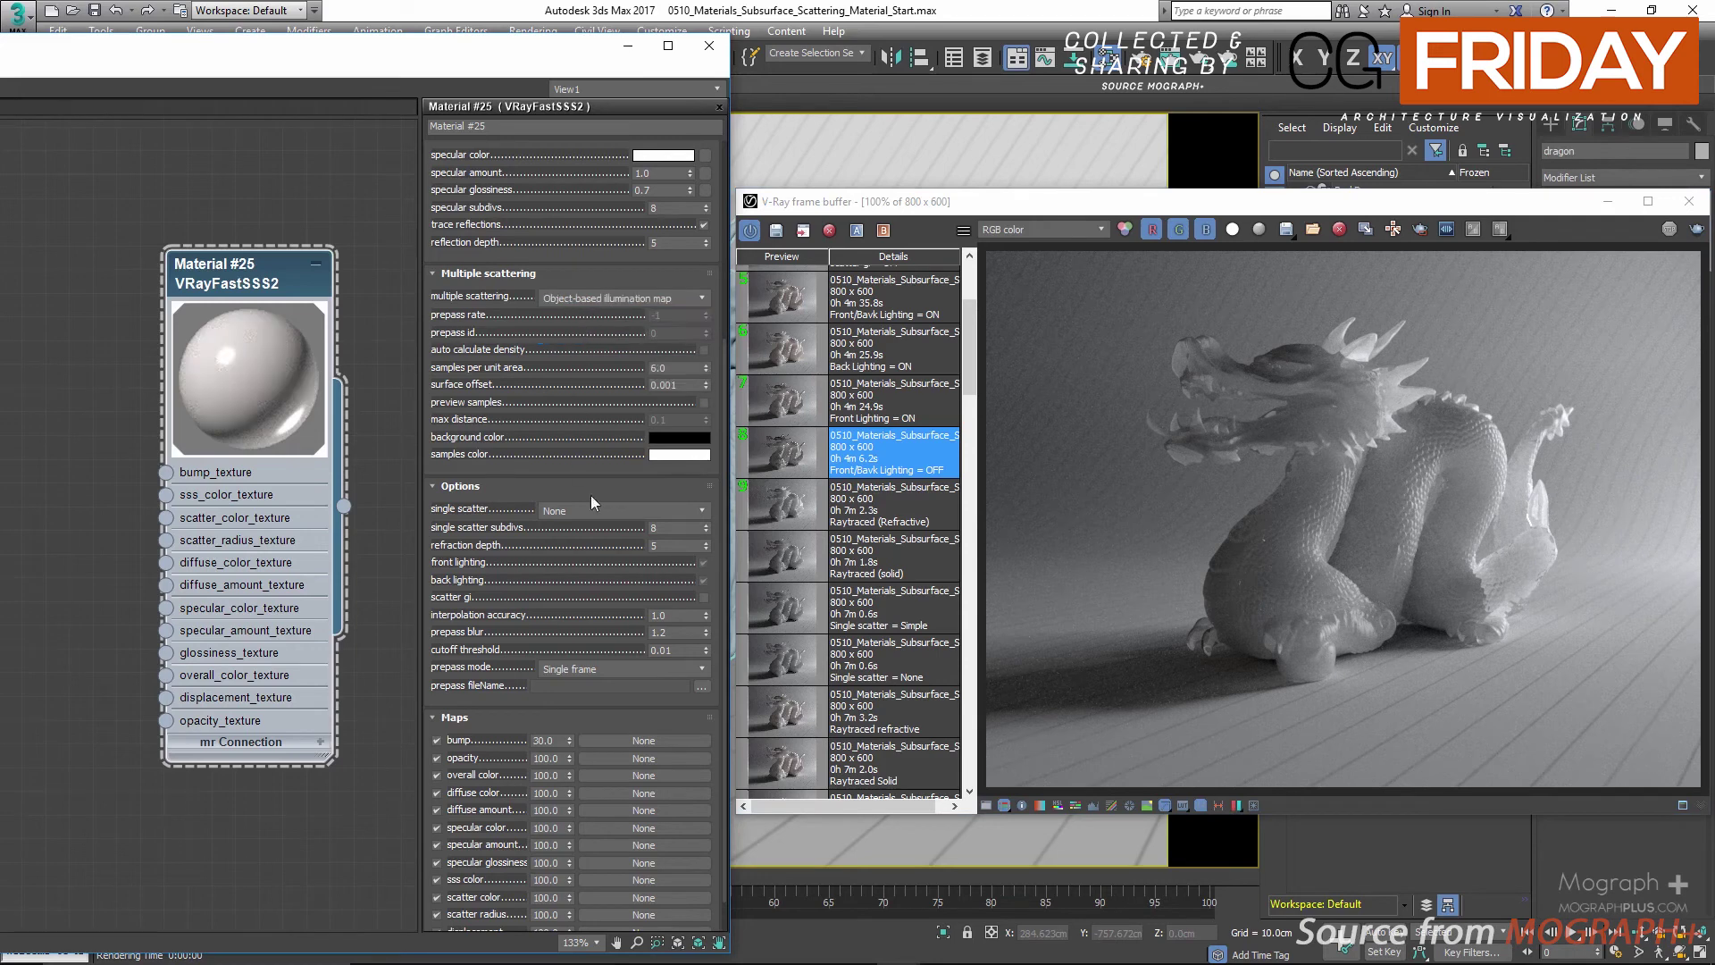
left_click(597, 302)
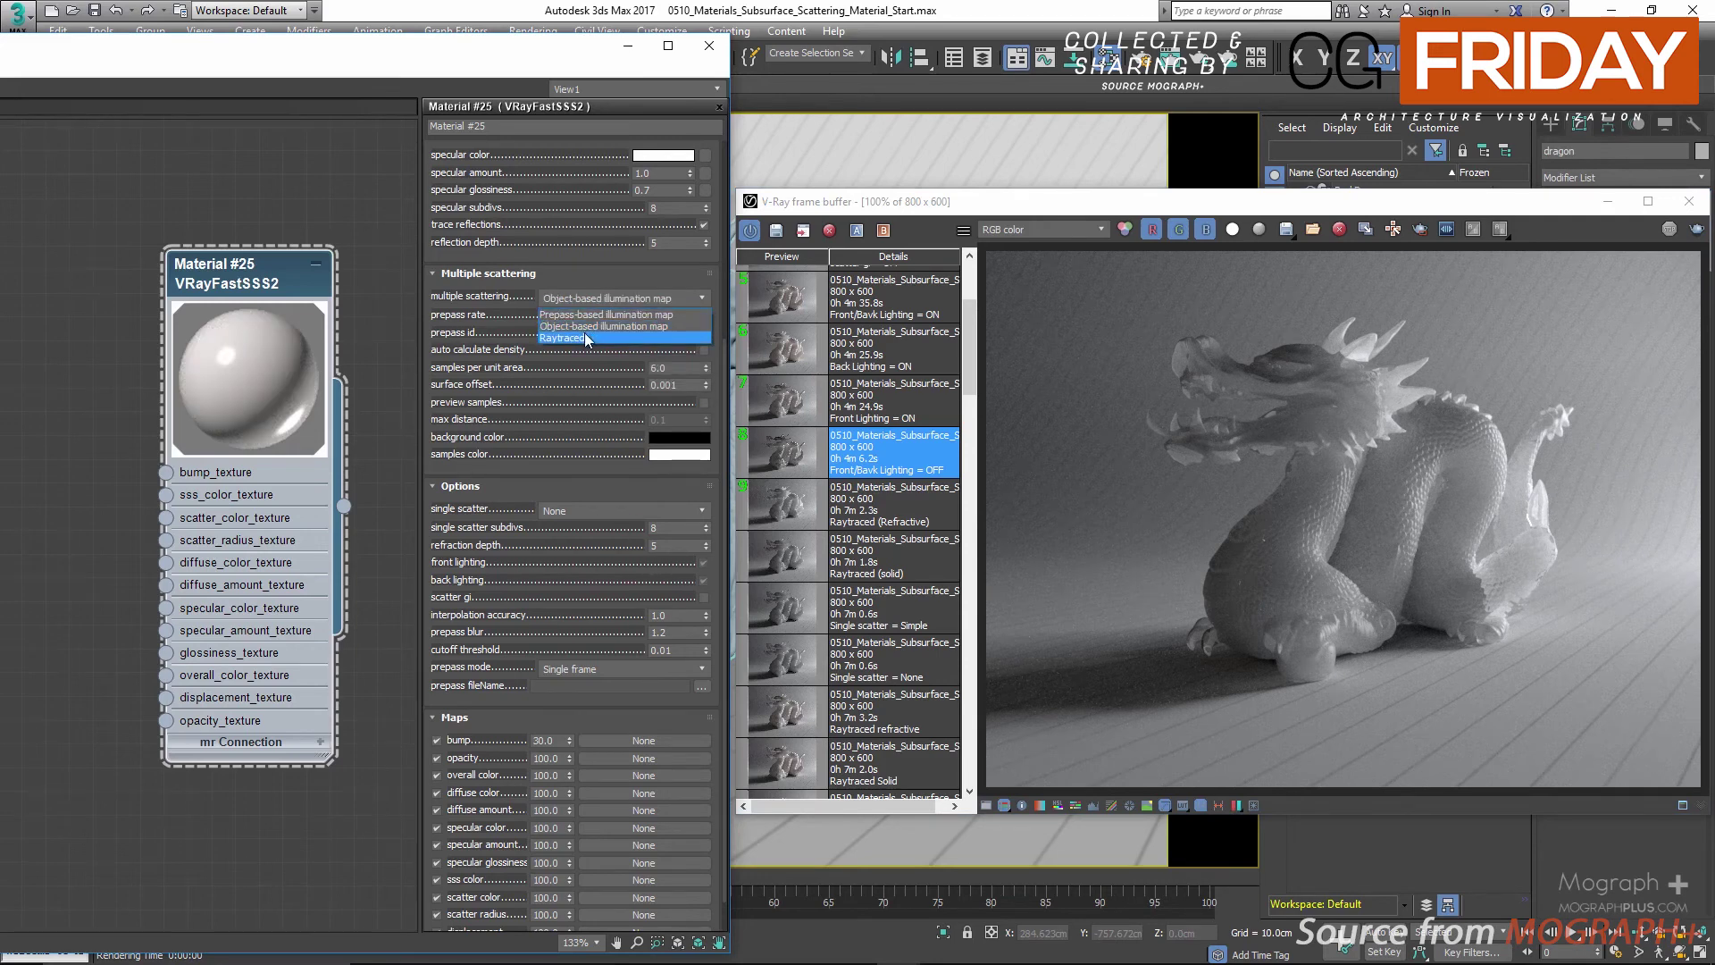
left_click(563, 338)
left_click(593, 297)
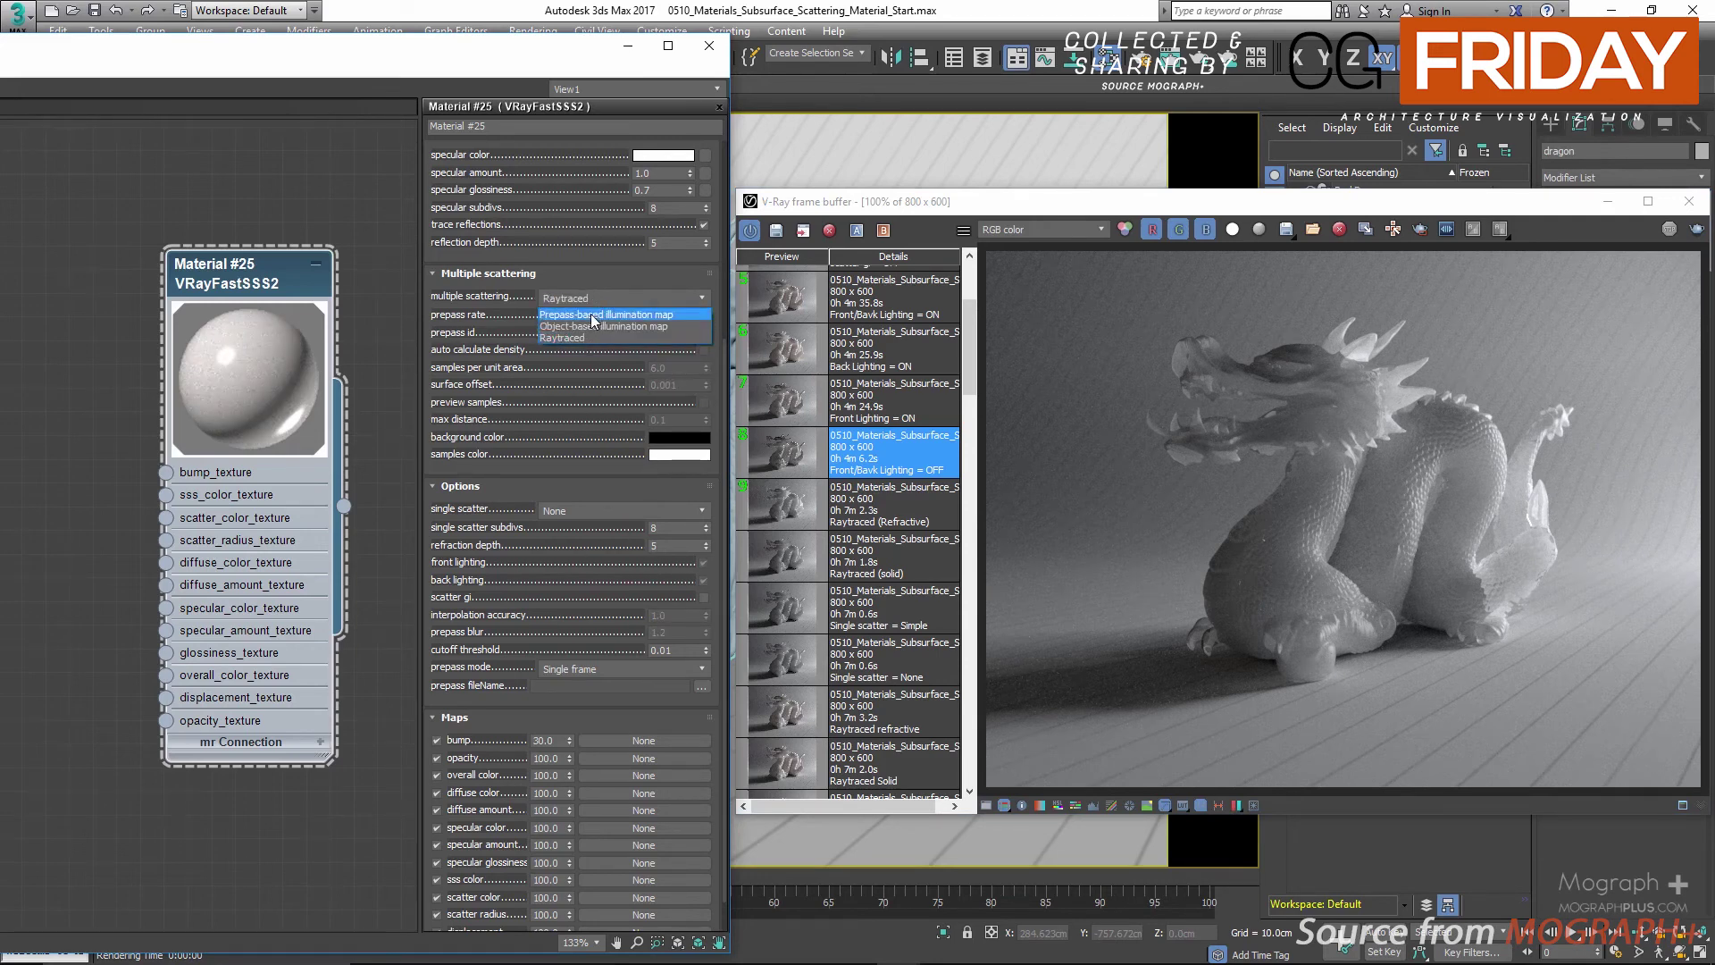
left_click(593, 314)
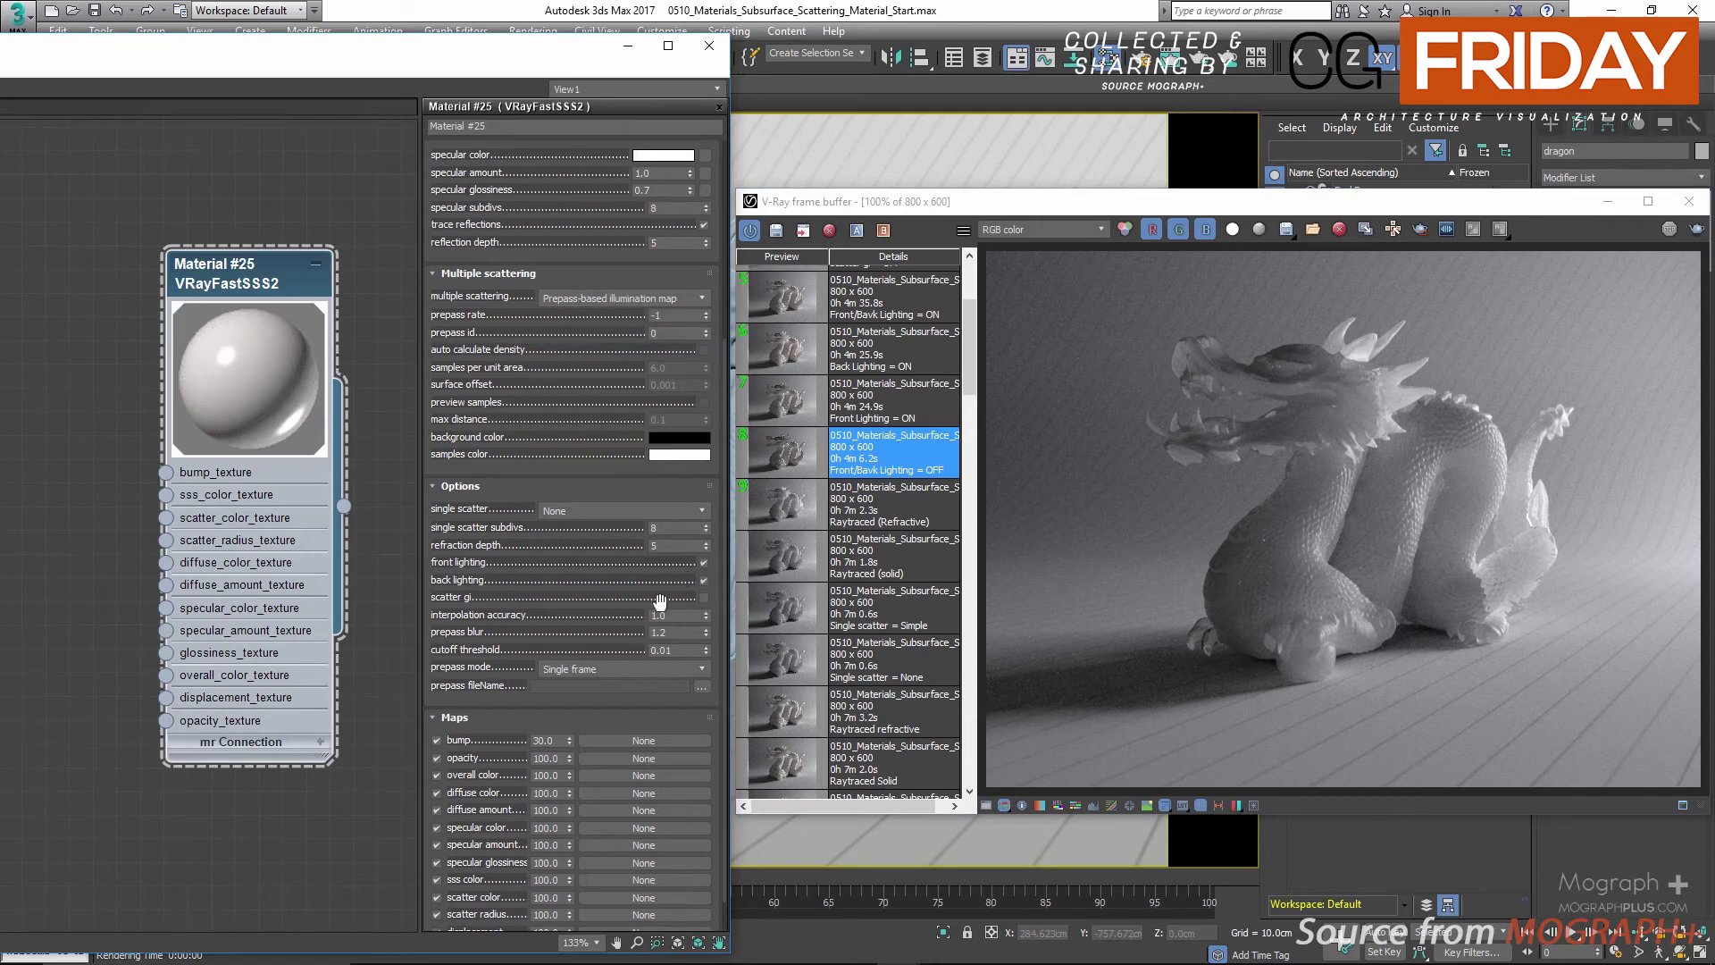
left_click(628, 297)
left_click(627, 297)
Turn off both front lighting and back lighting on Material #25 and display the saved render with both lighting options off
scroll(574, 505, "up", 2)
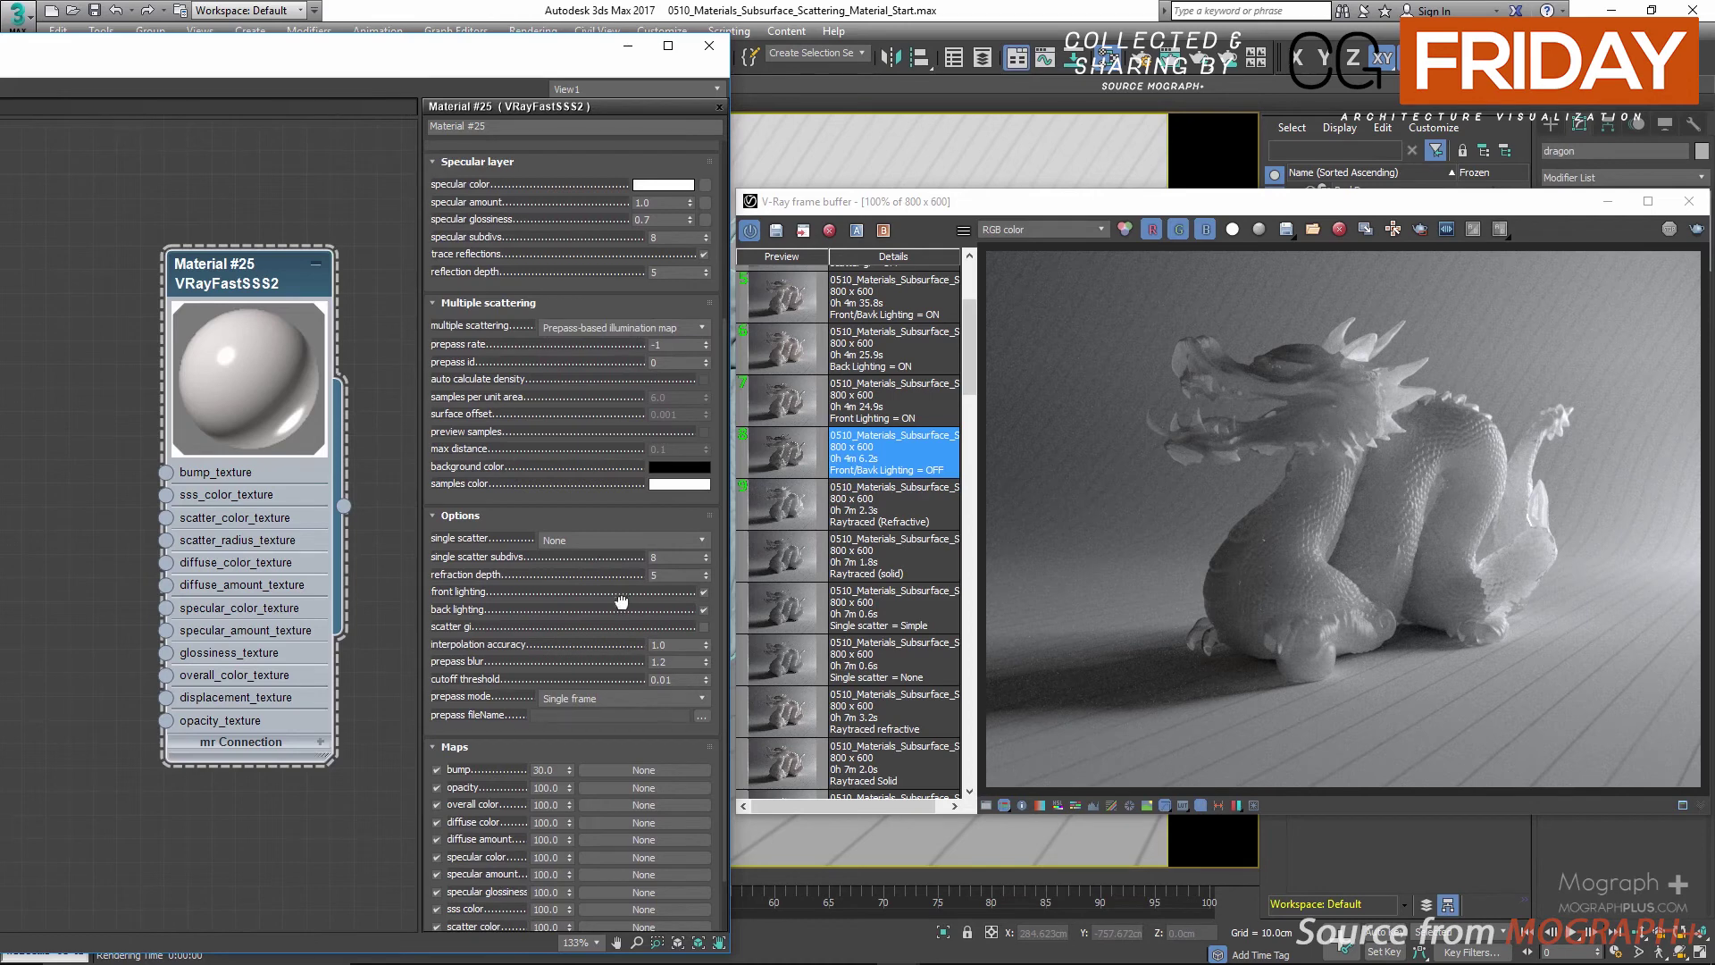
left_click_drag(622, 603, 621, 617)
scroll(850, 505, "up", 1)
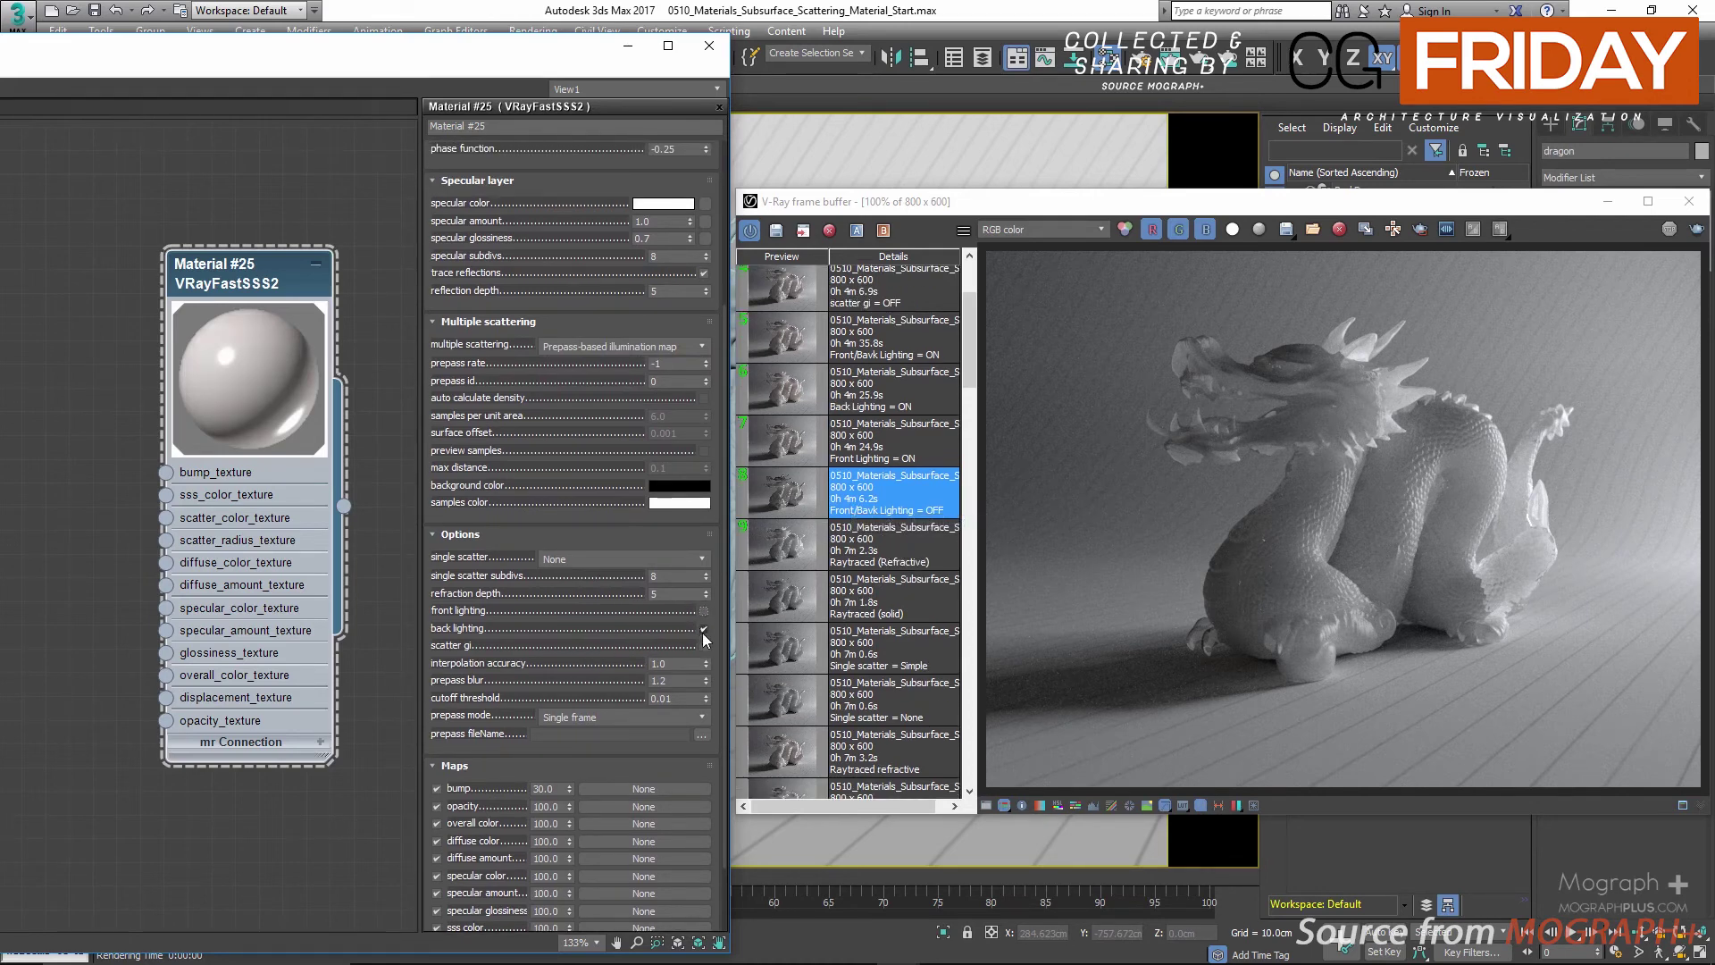
left_click(704, 628)
left_click(777, 500)
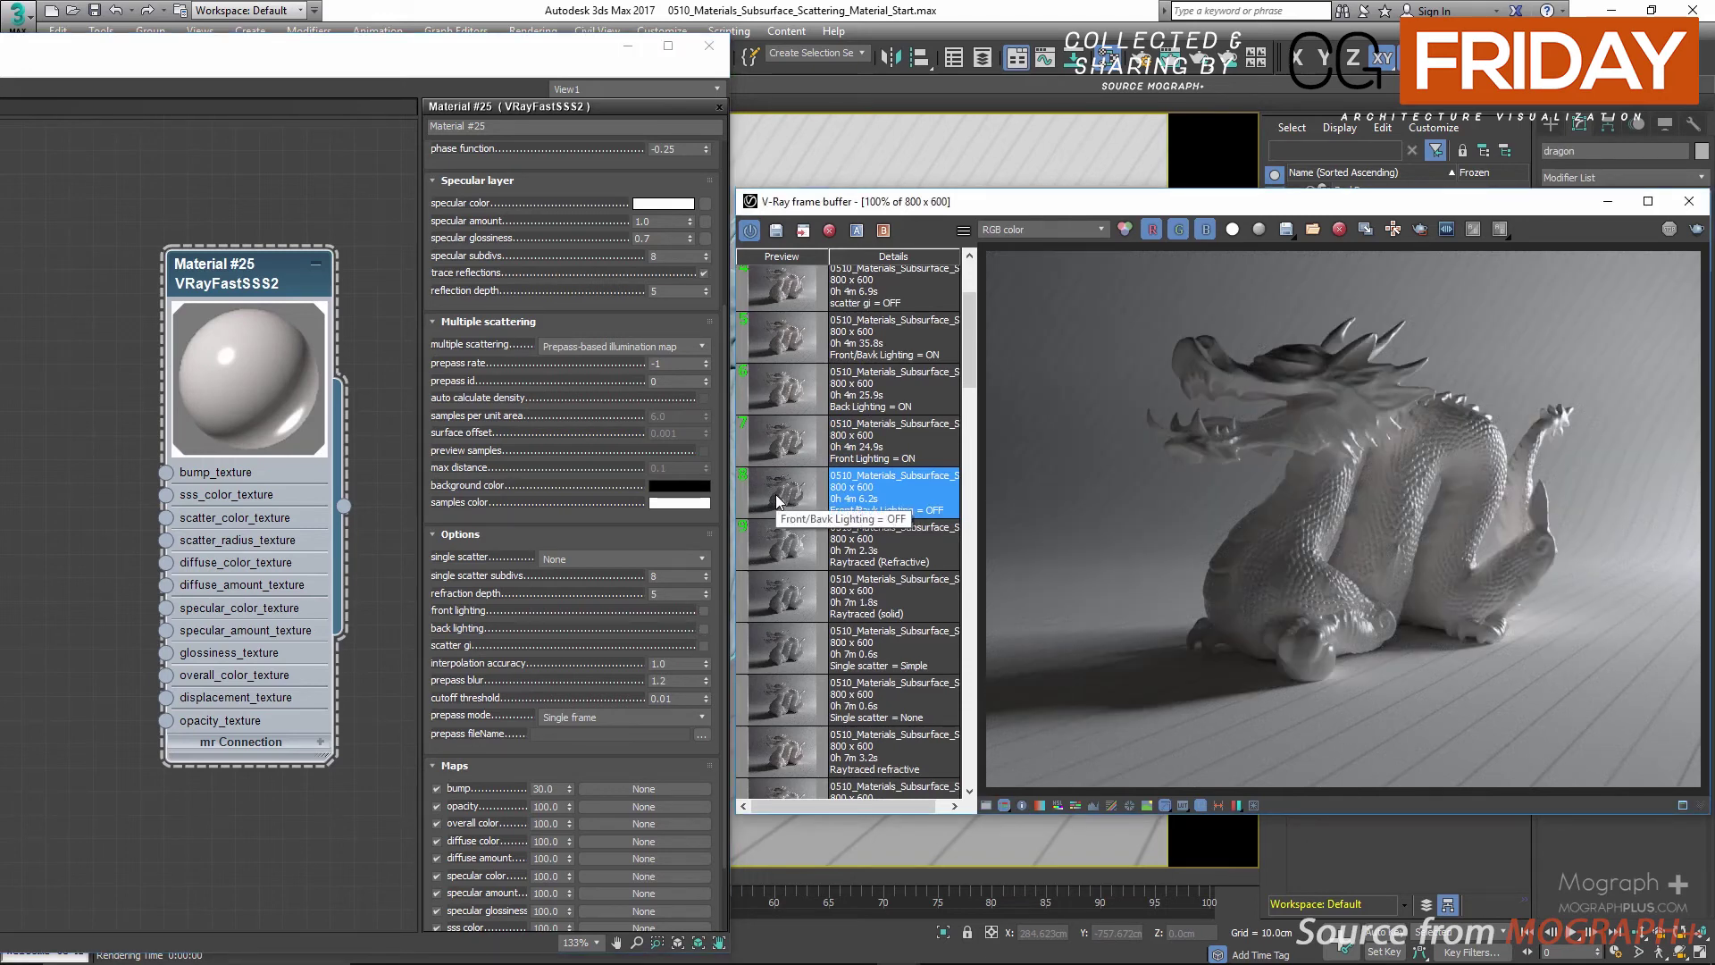
Turn on front lighting only and compare the saved Front Lighting = ON render up close with the render that has both lighting options off
left_click(764, 443)
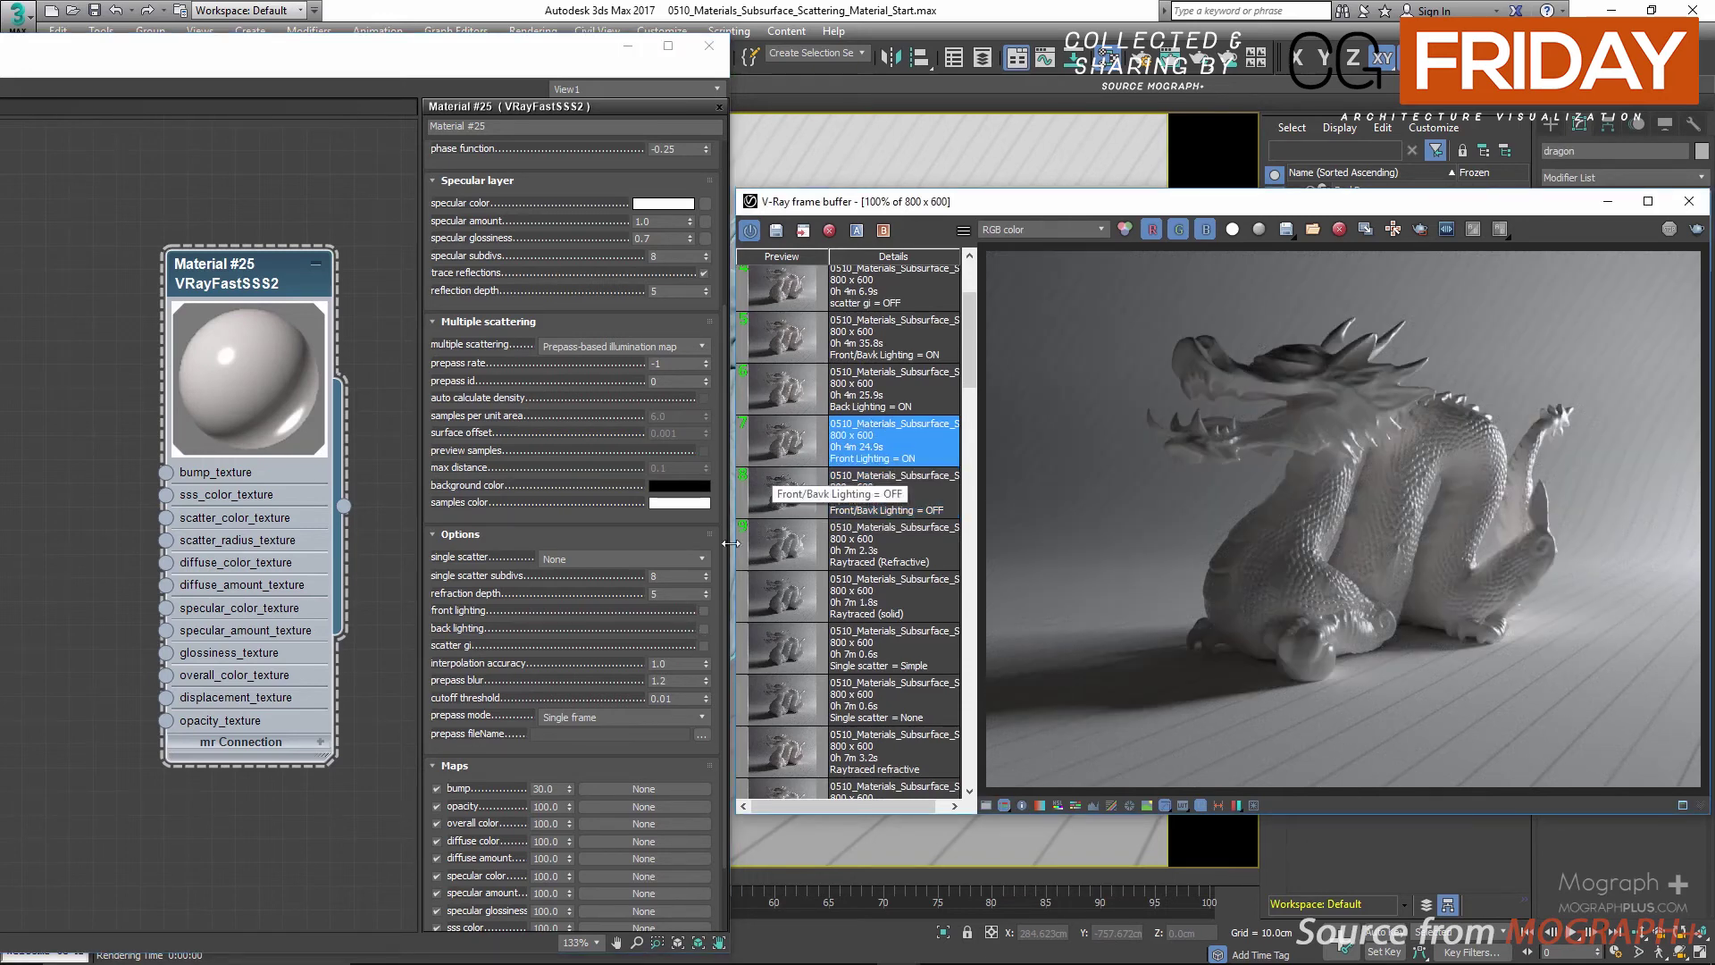
left_click(702, 611)
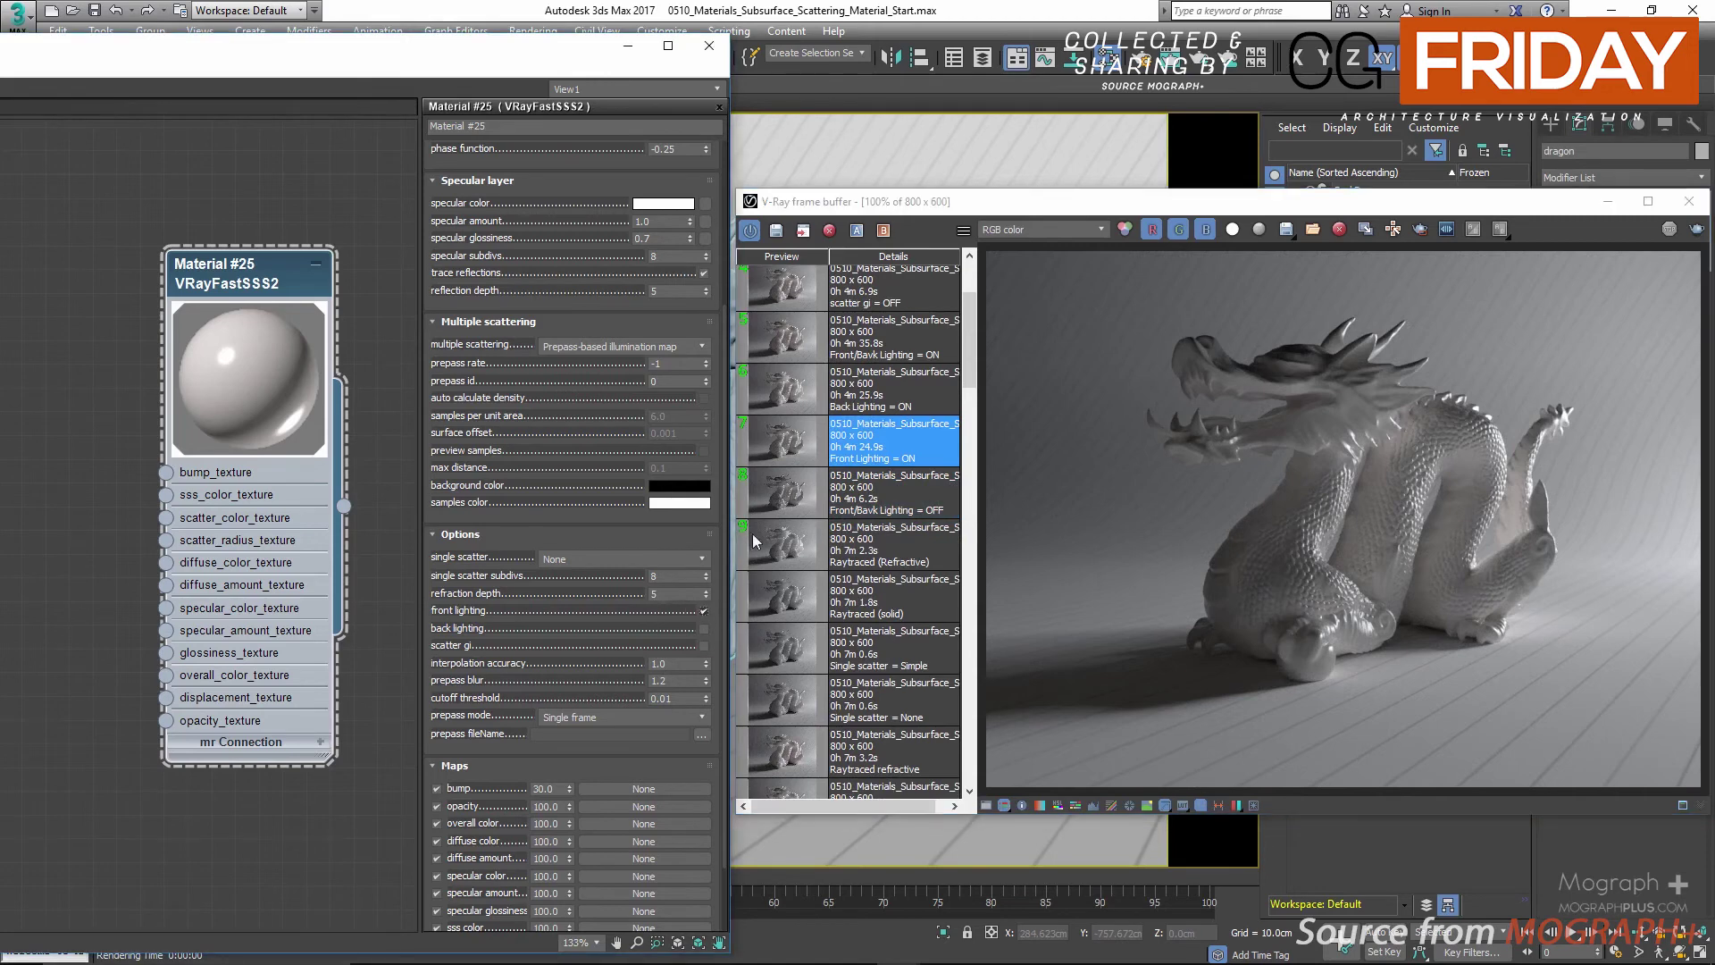
left_click(796, 448)
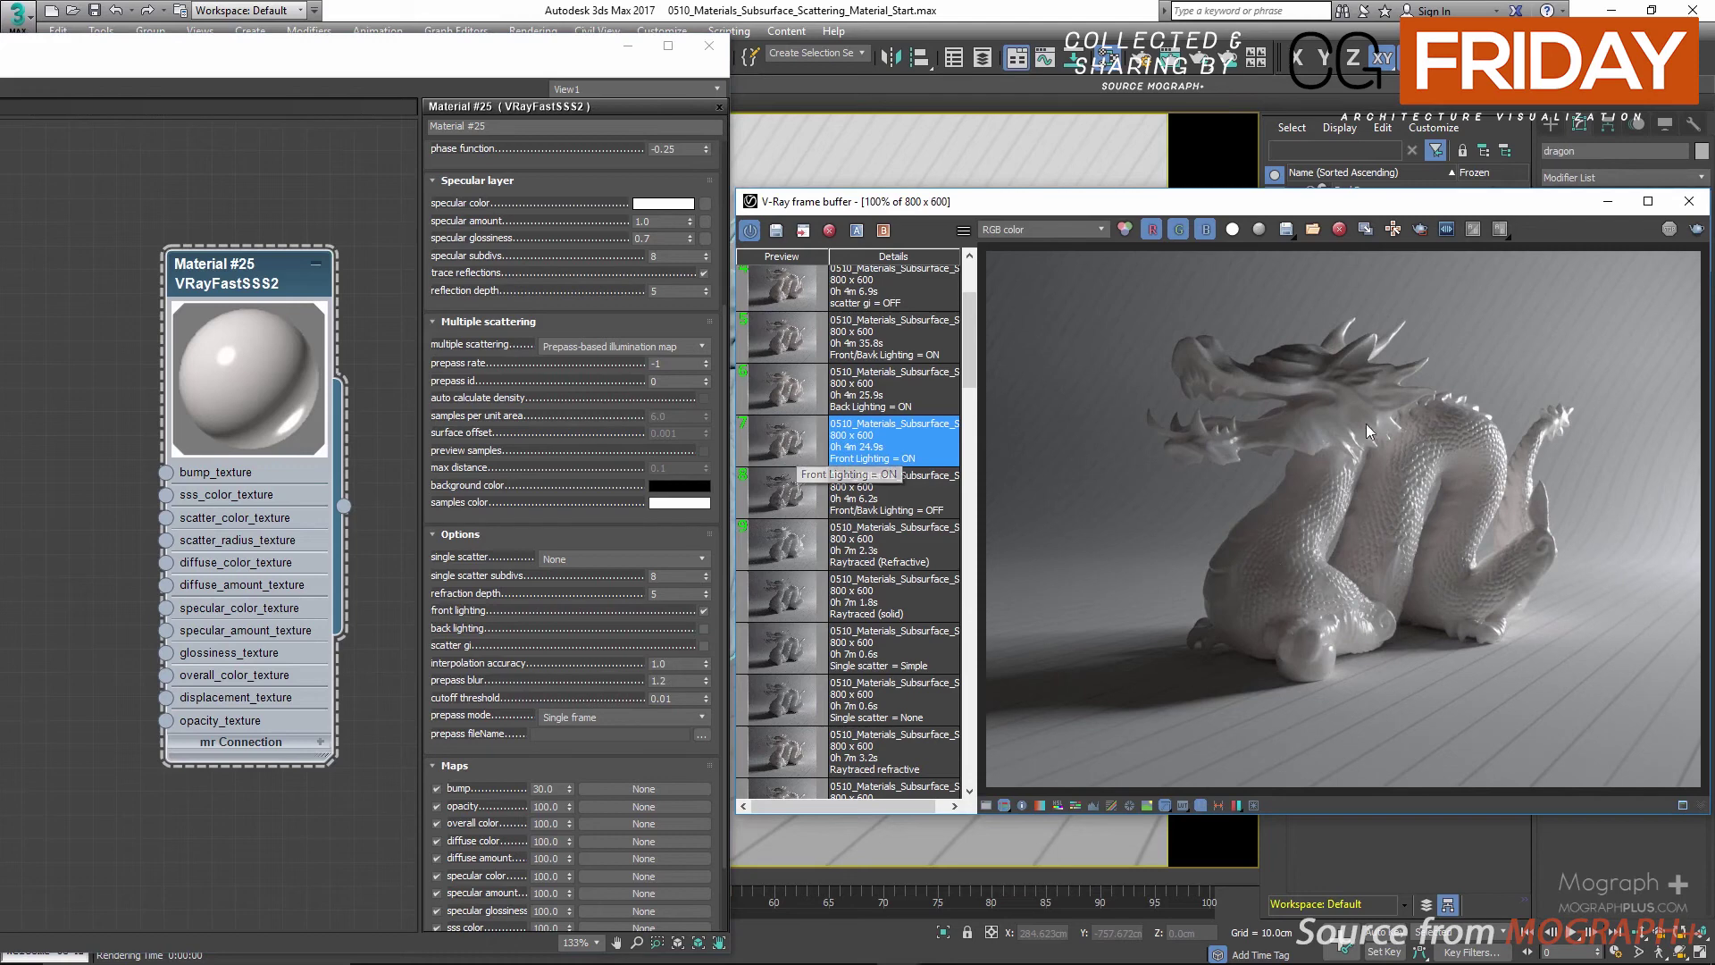
scroll(1395, 425, "up", 2)
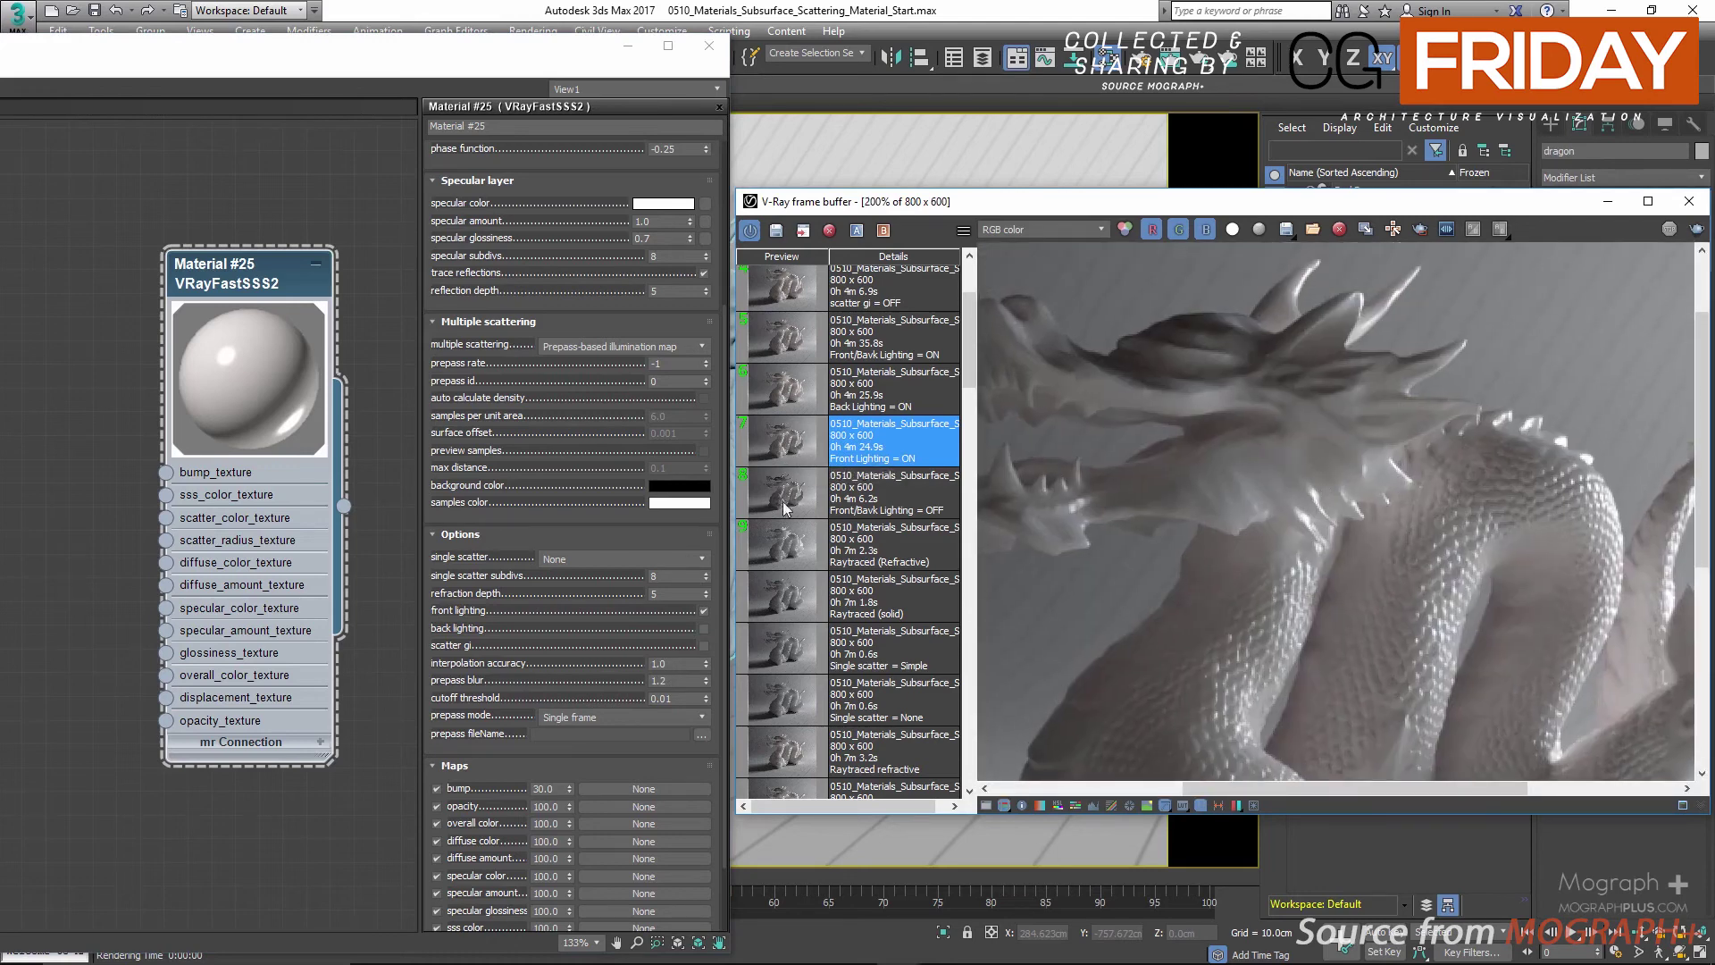
left_click(788, 503)
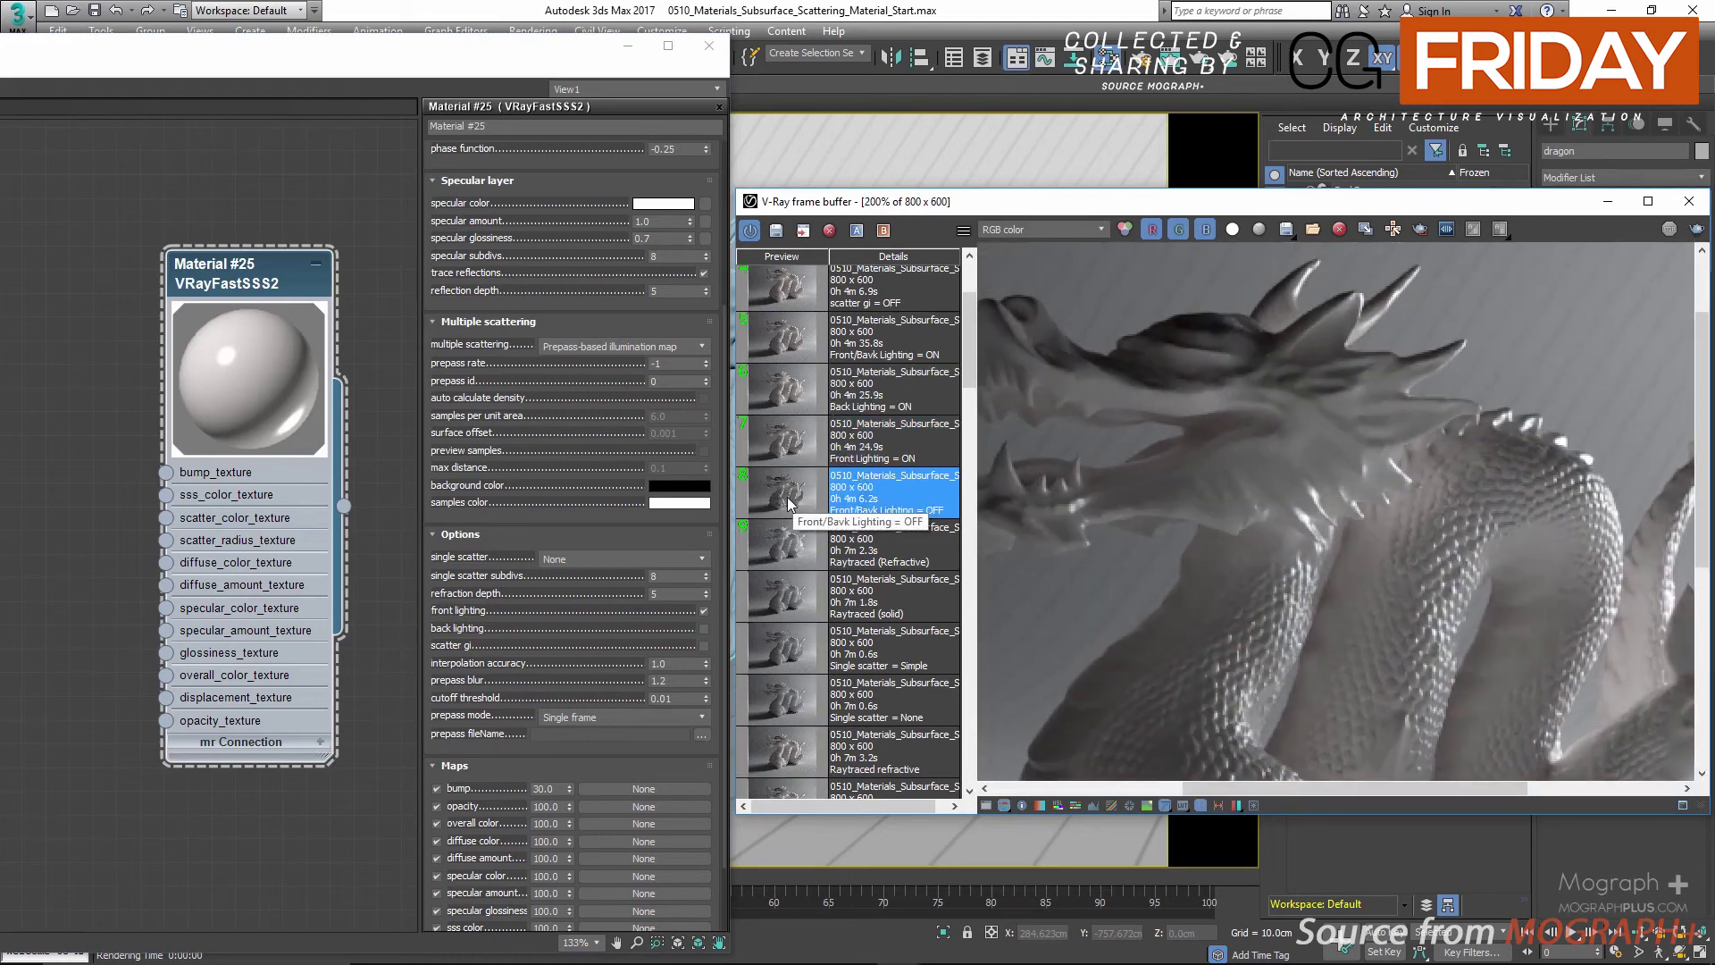
left_click(780, 449)
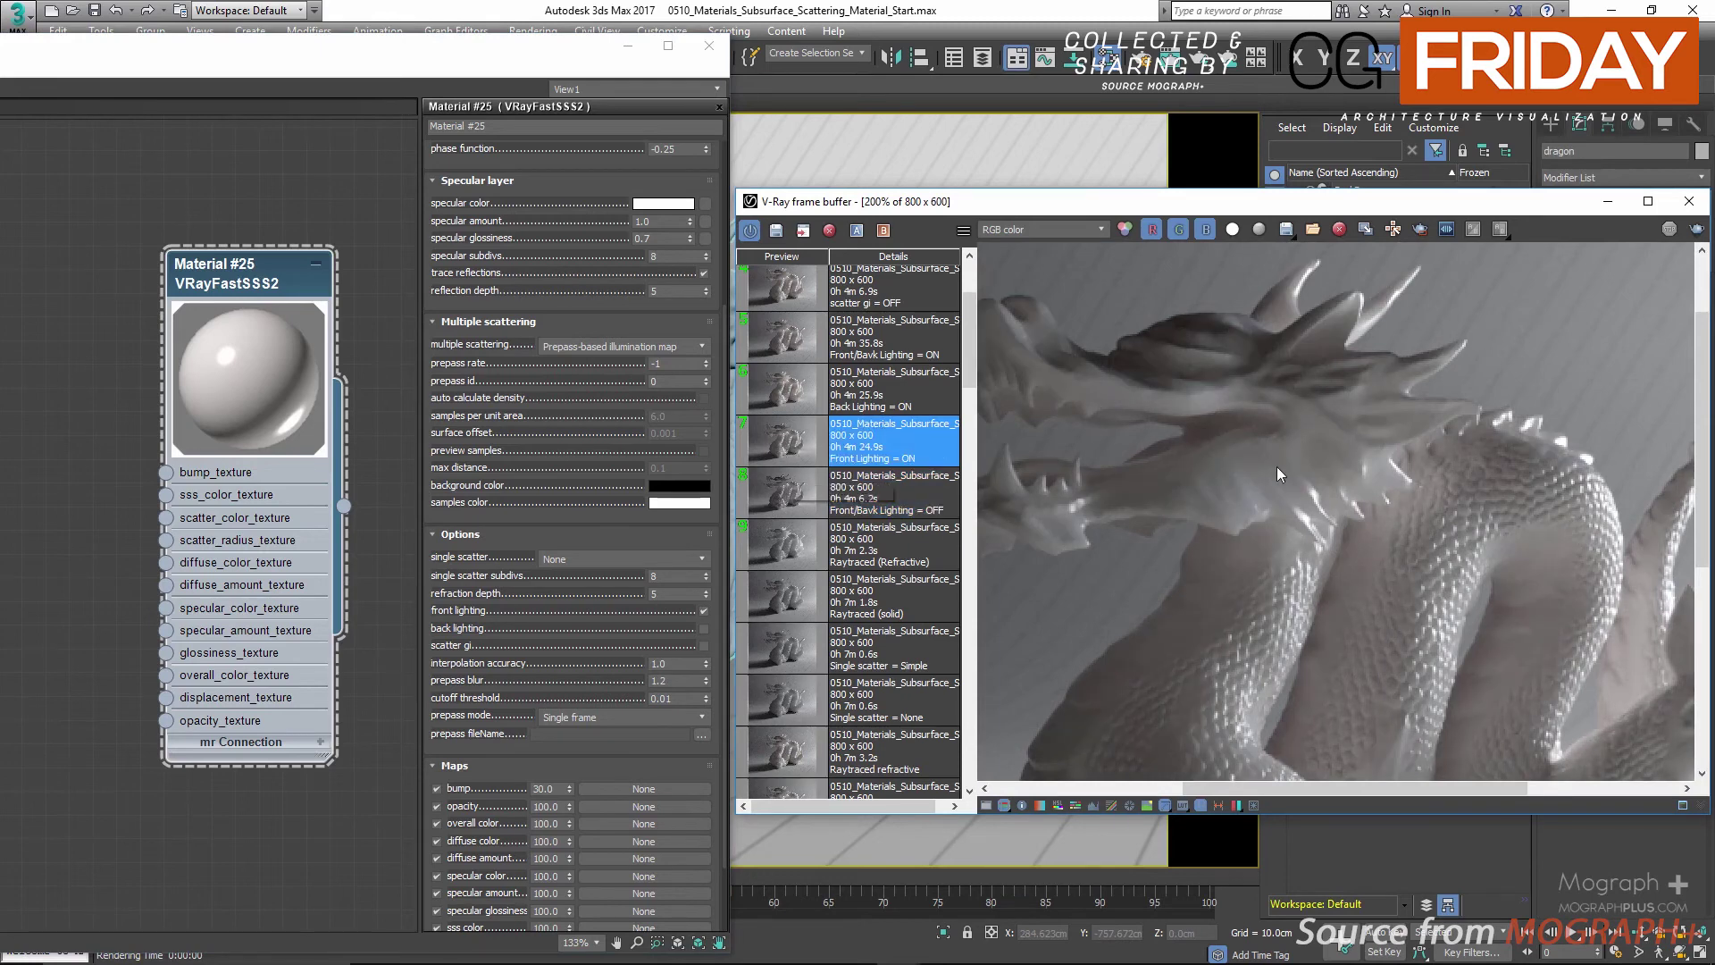
scroll(1278, 466, "down", 2)
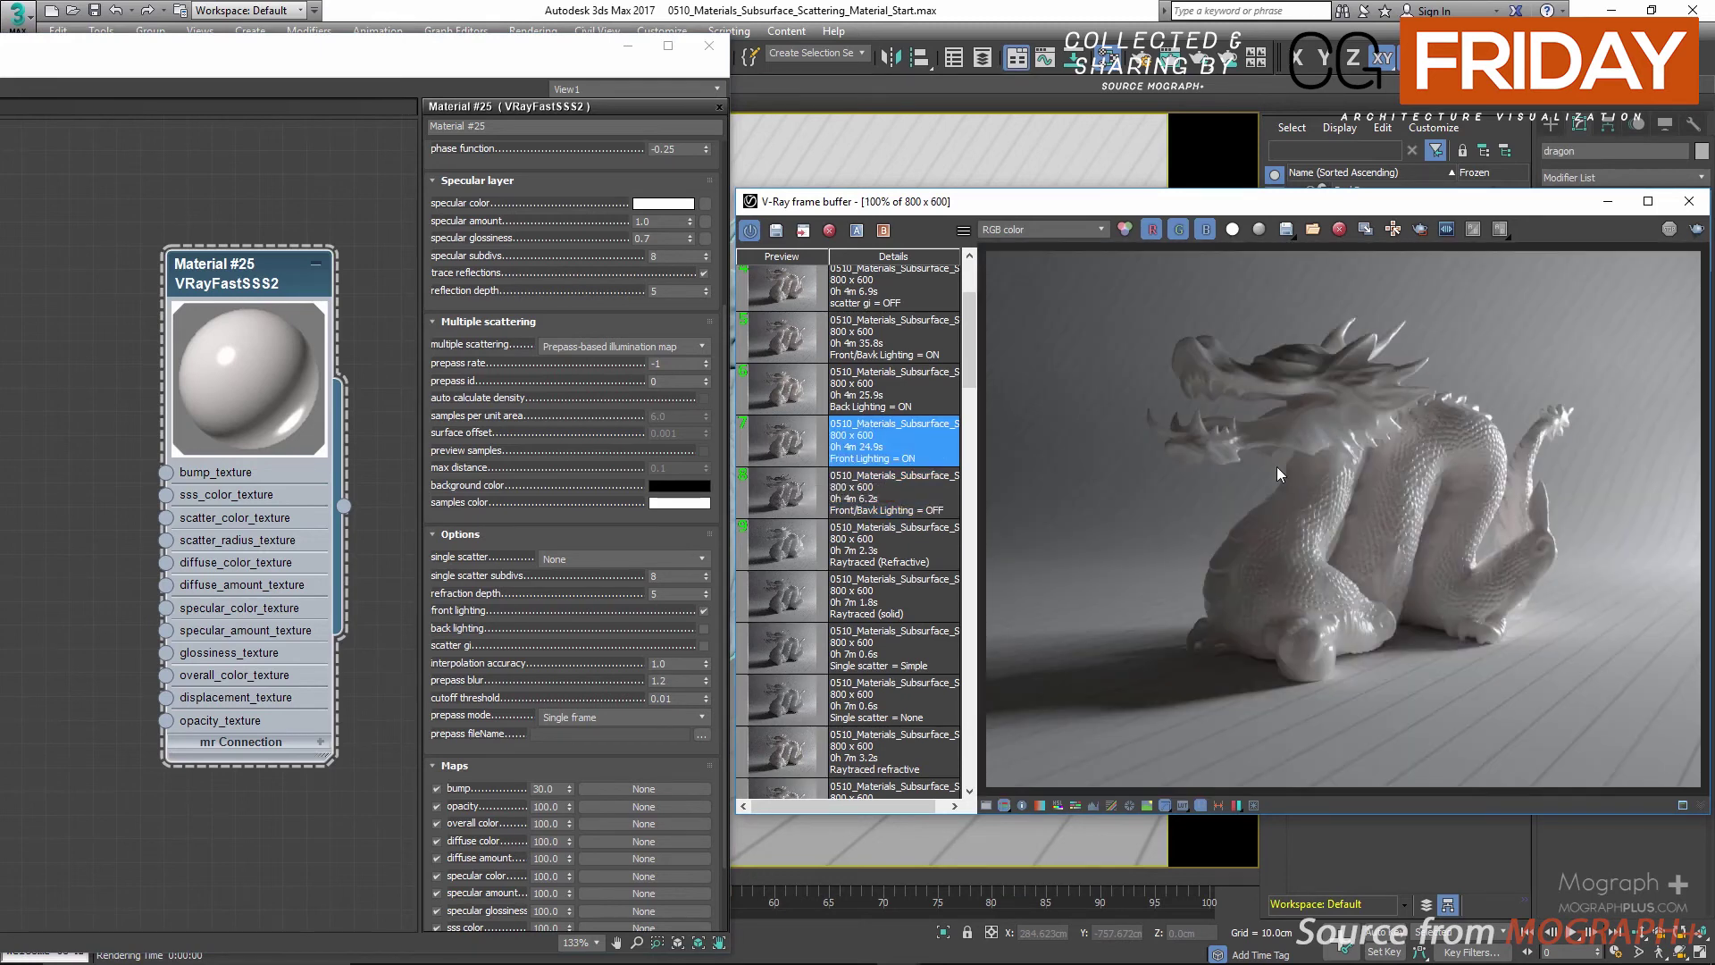
Turn off front lighting, turn on back lighting, and examine the saved Back Lighting = ON render
left_click(790, 393)
left_click(705, 611)
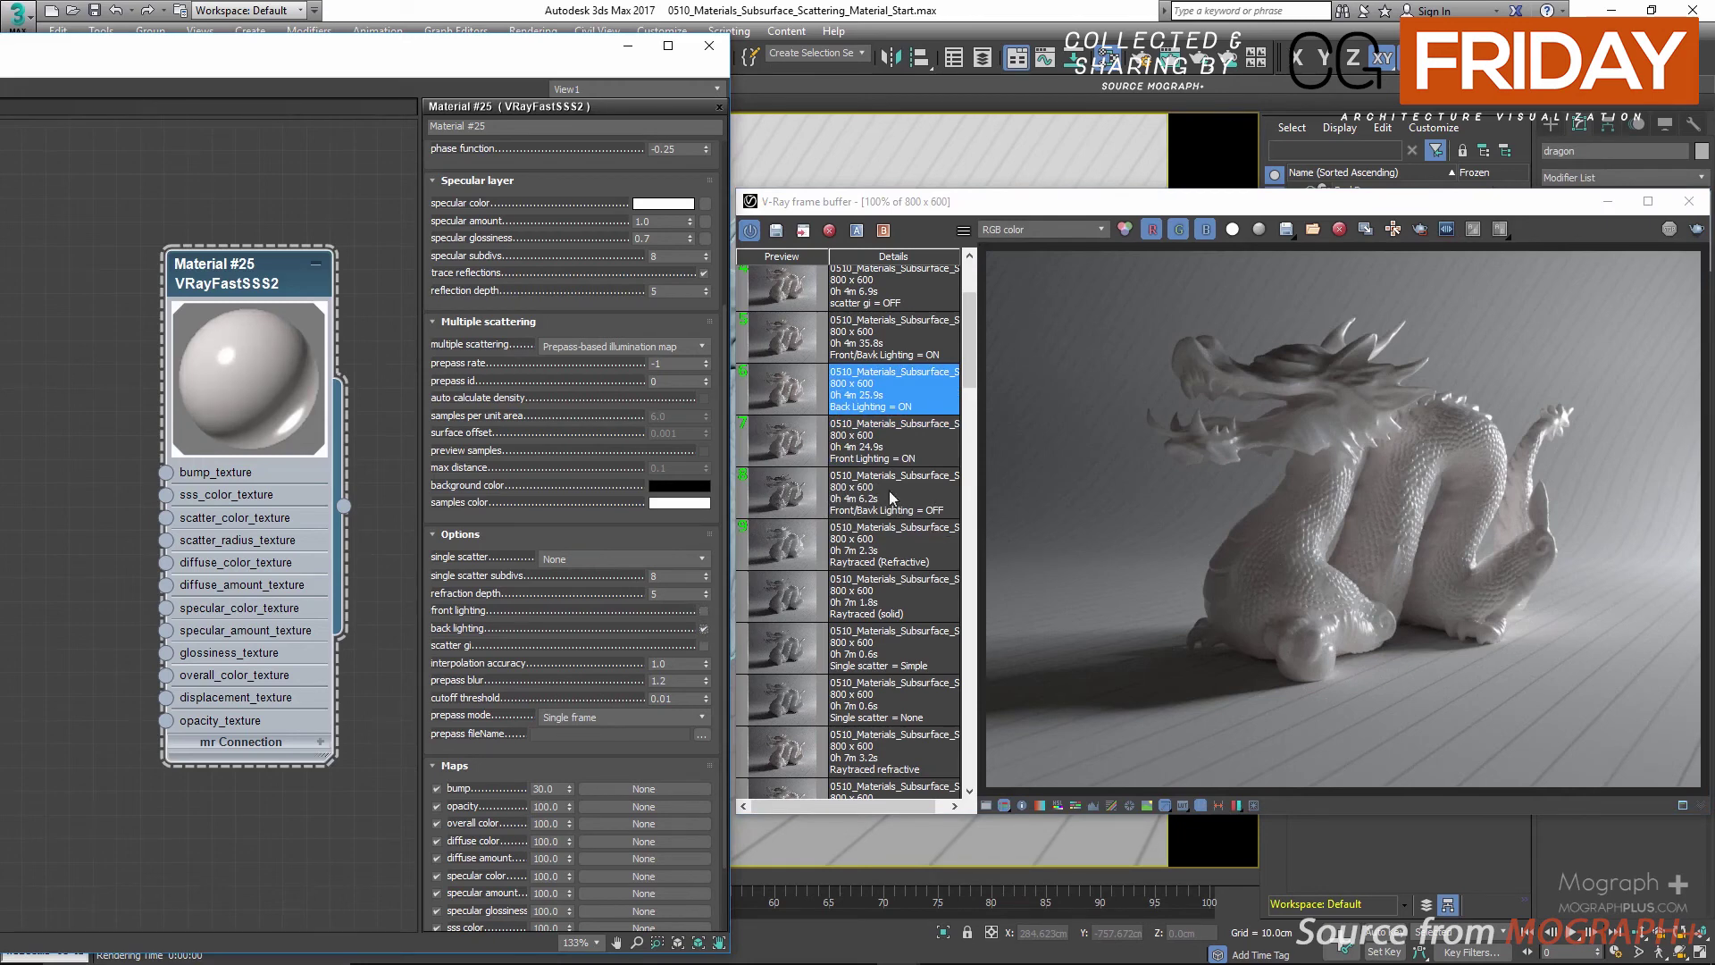
left_click(795, 350)
left_click(798, 407)
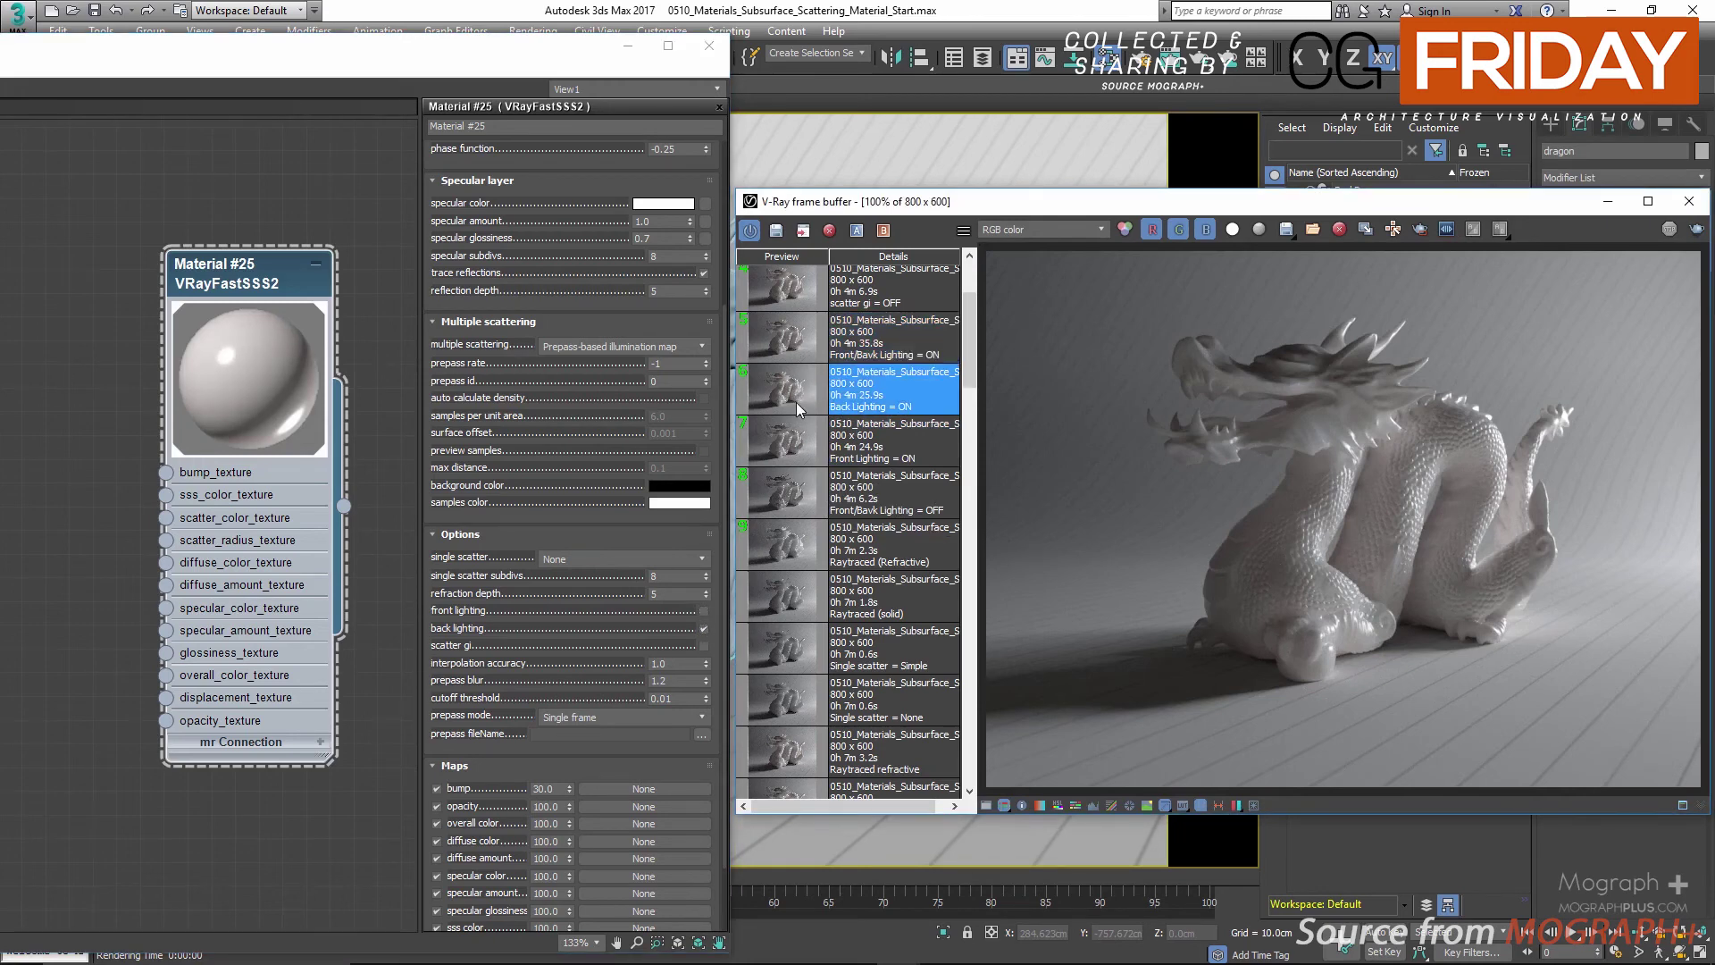
double_click(797, 406)
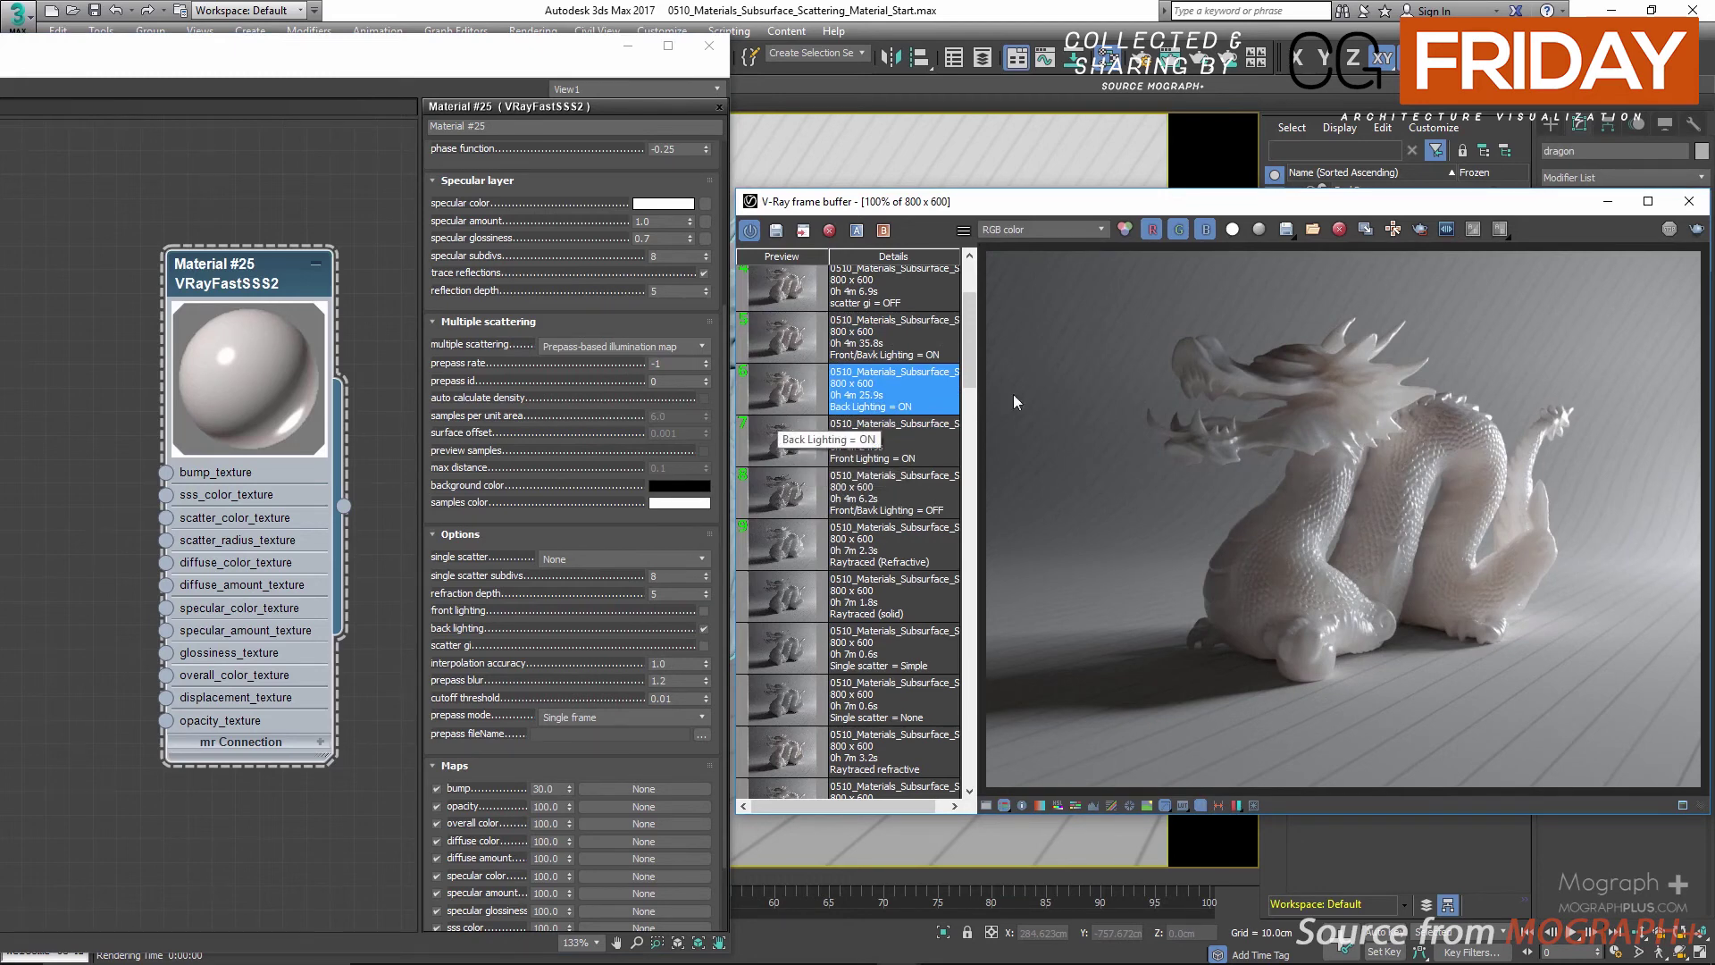
scroll(1250, 411, "up", 2)
scroll(1464, 427, "down", 2)
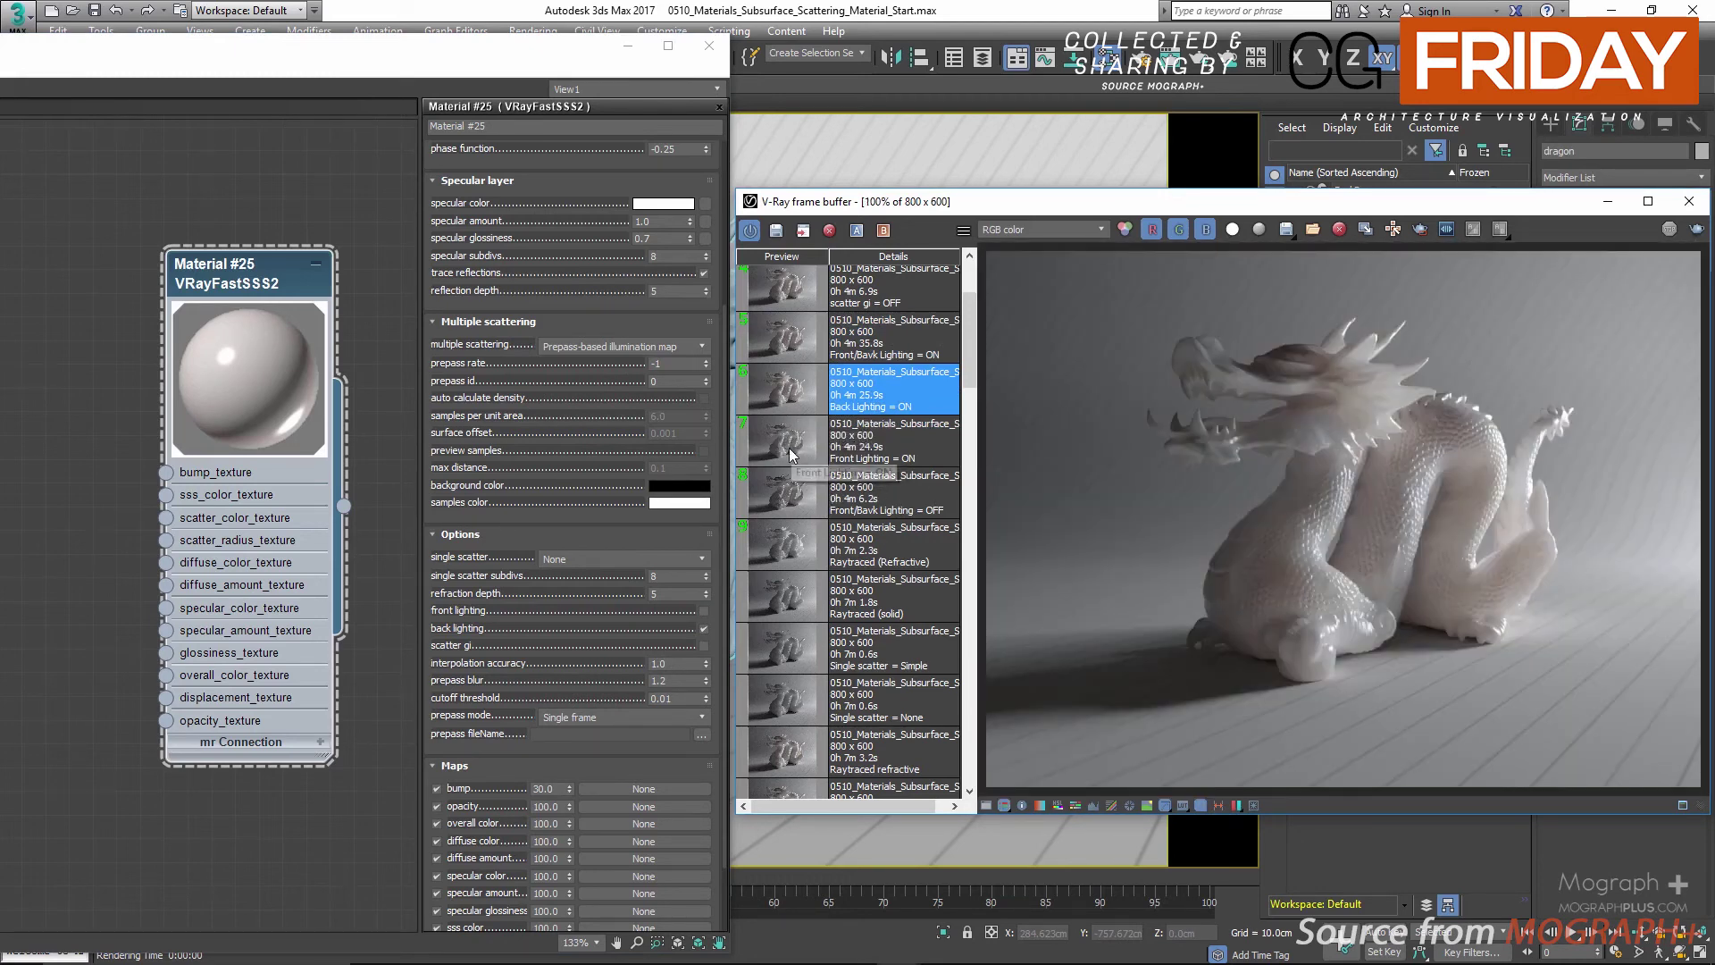
double_click(797, 400)
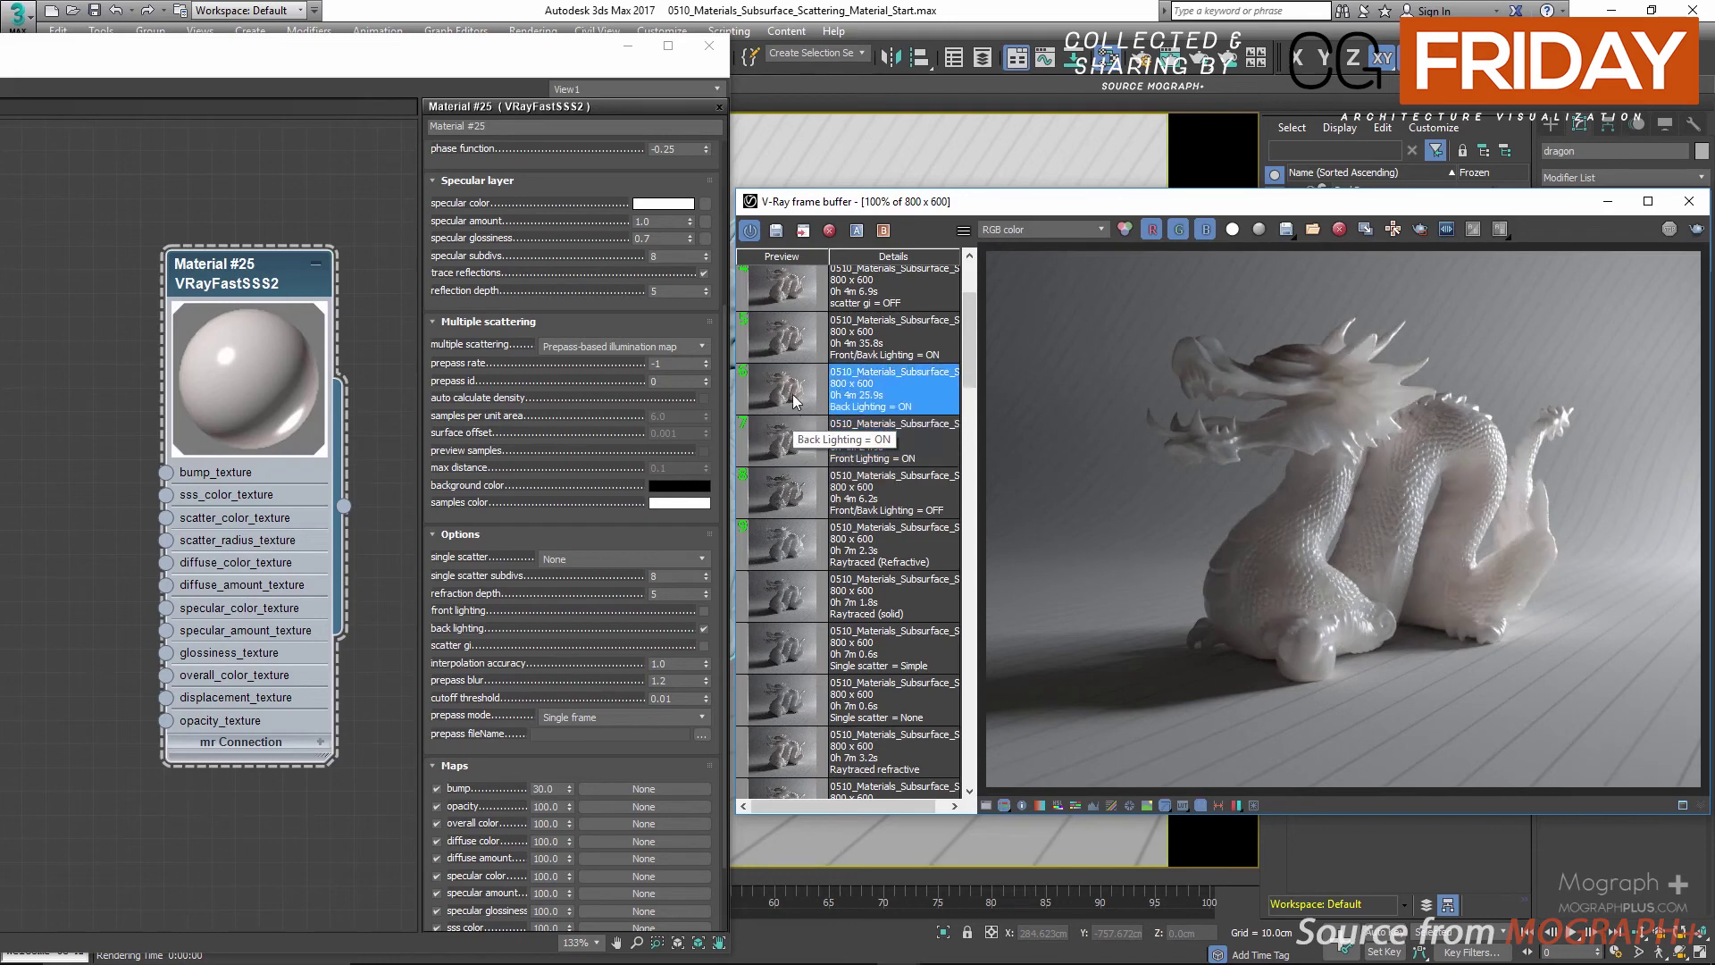
Turn front lighting on together with back lighting and display the saved render with both lighting options on
left_click(704, 611)
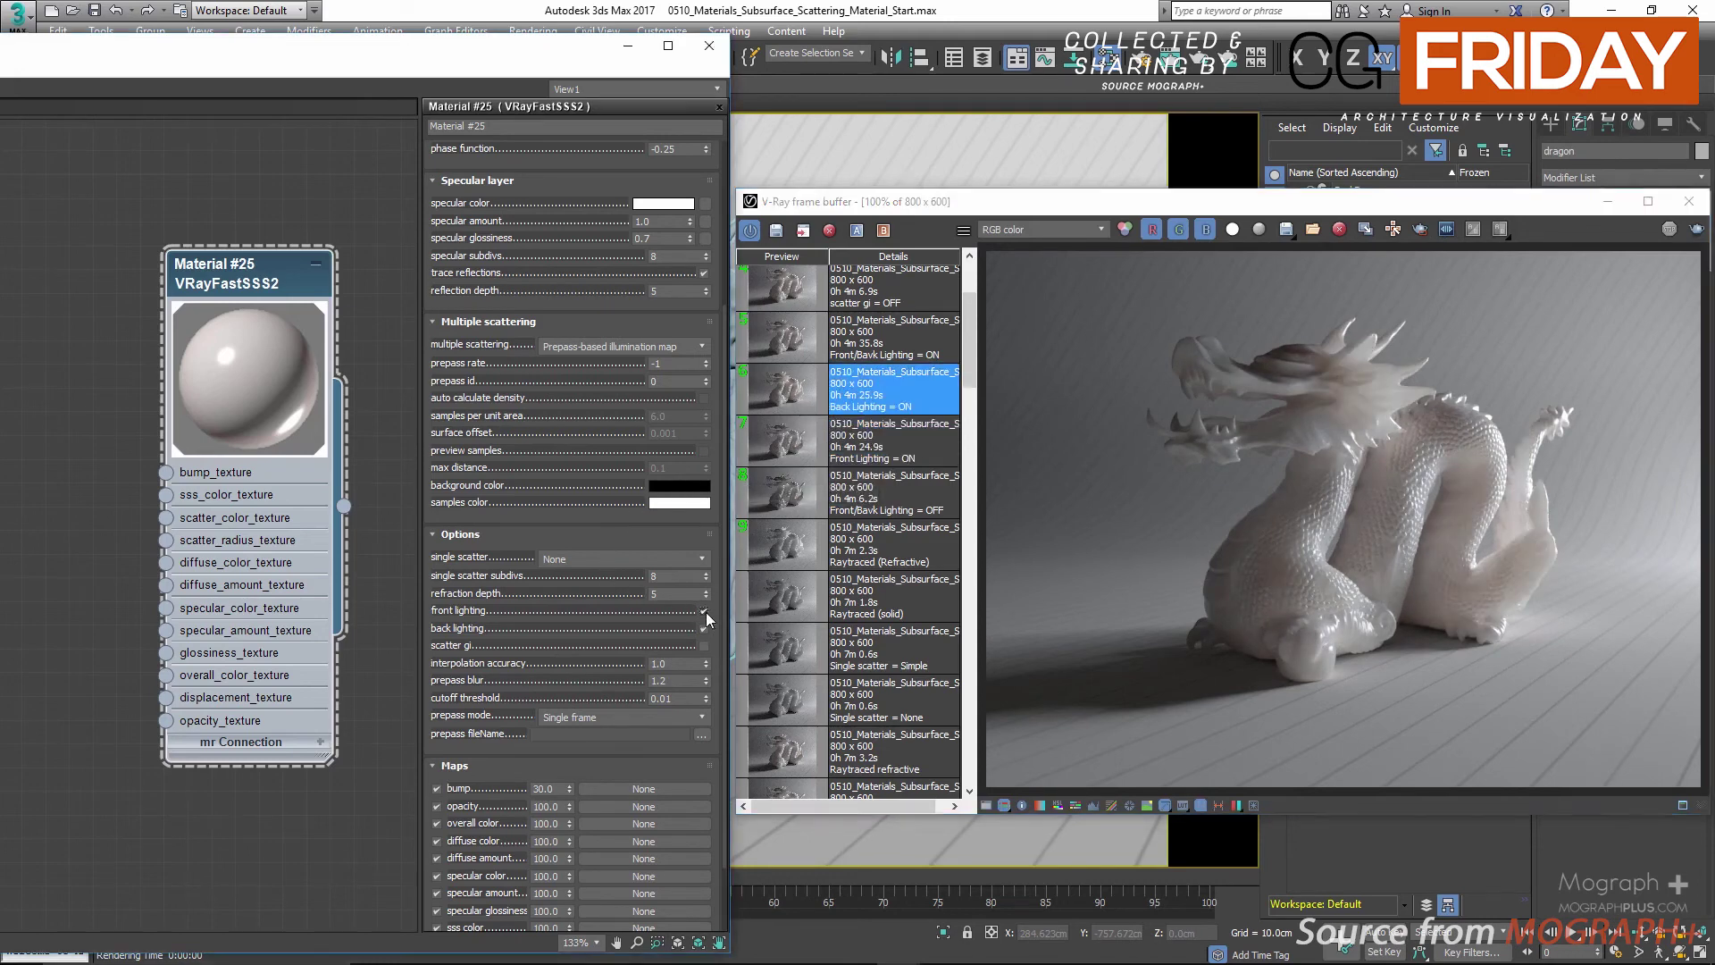
left_click(795, 337)
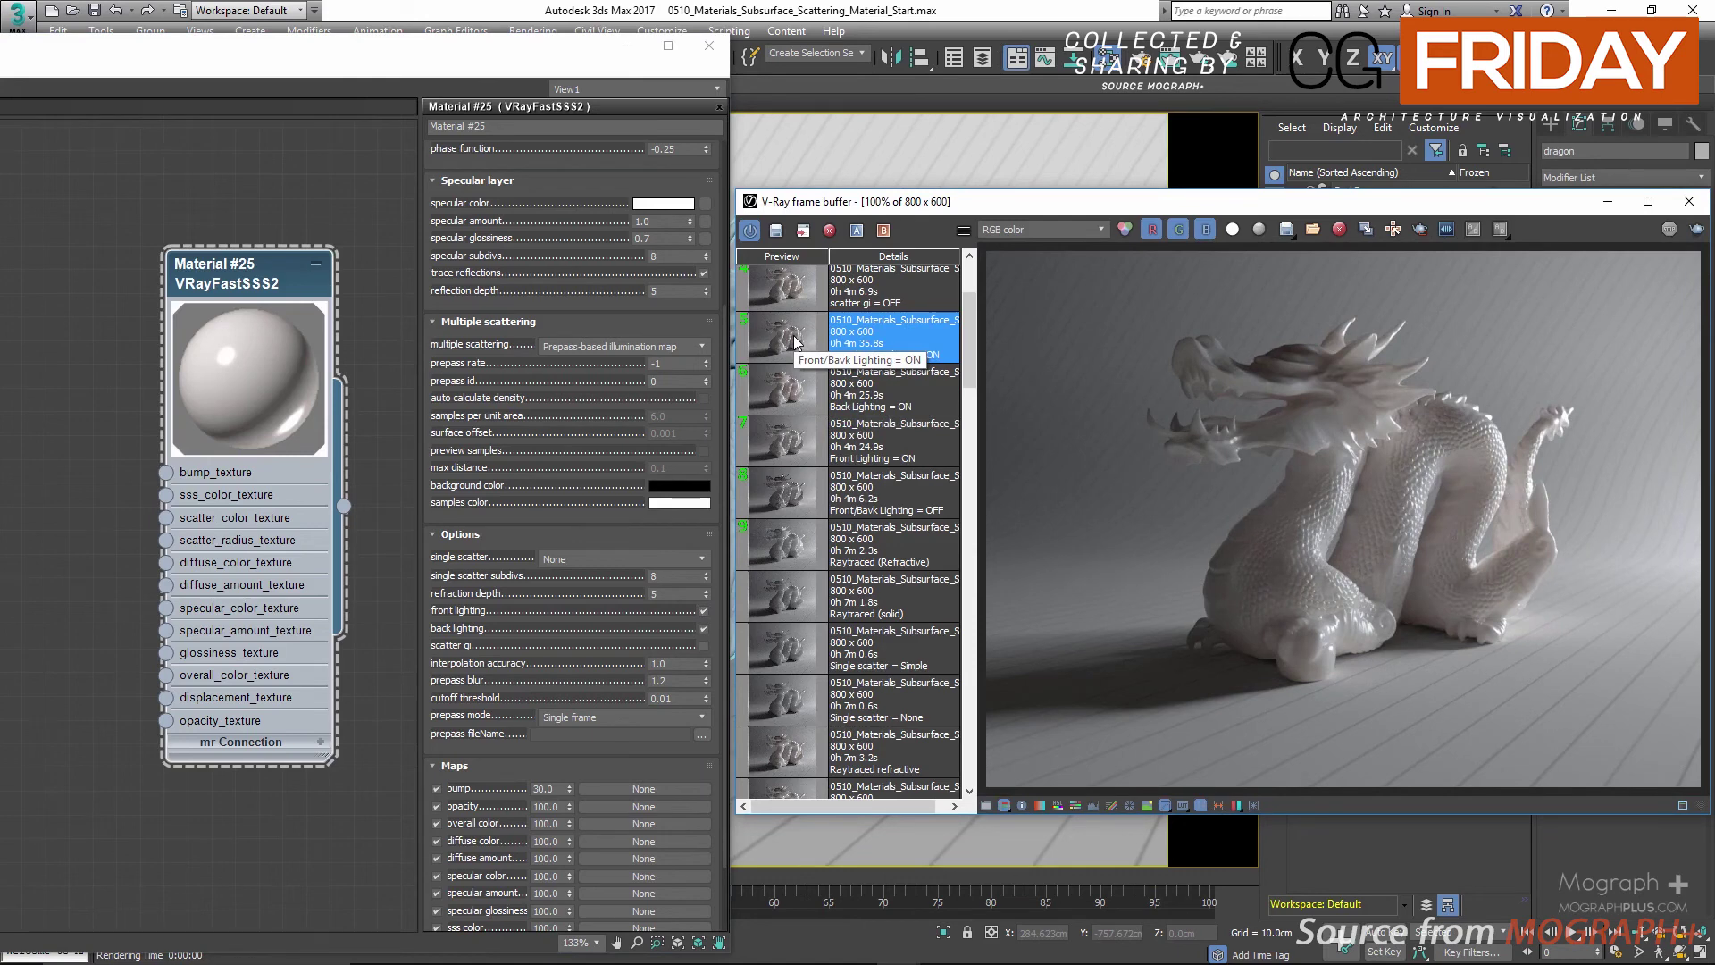
scroll(906, 466, "up", 3)
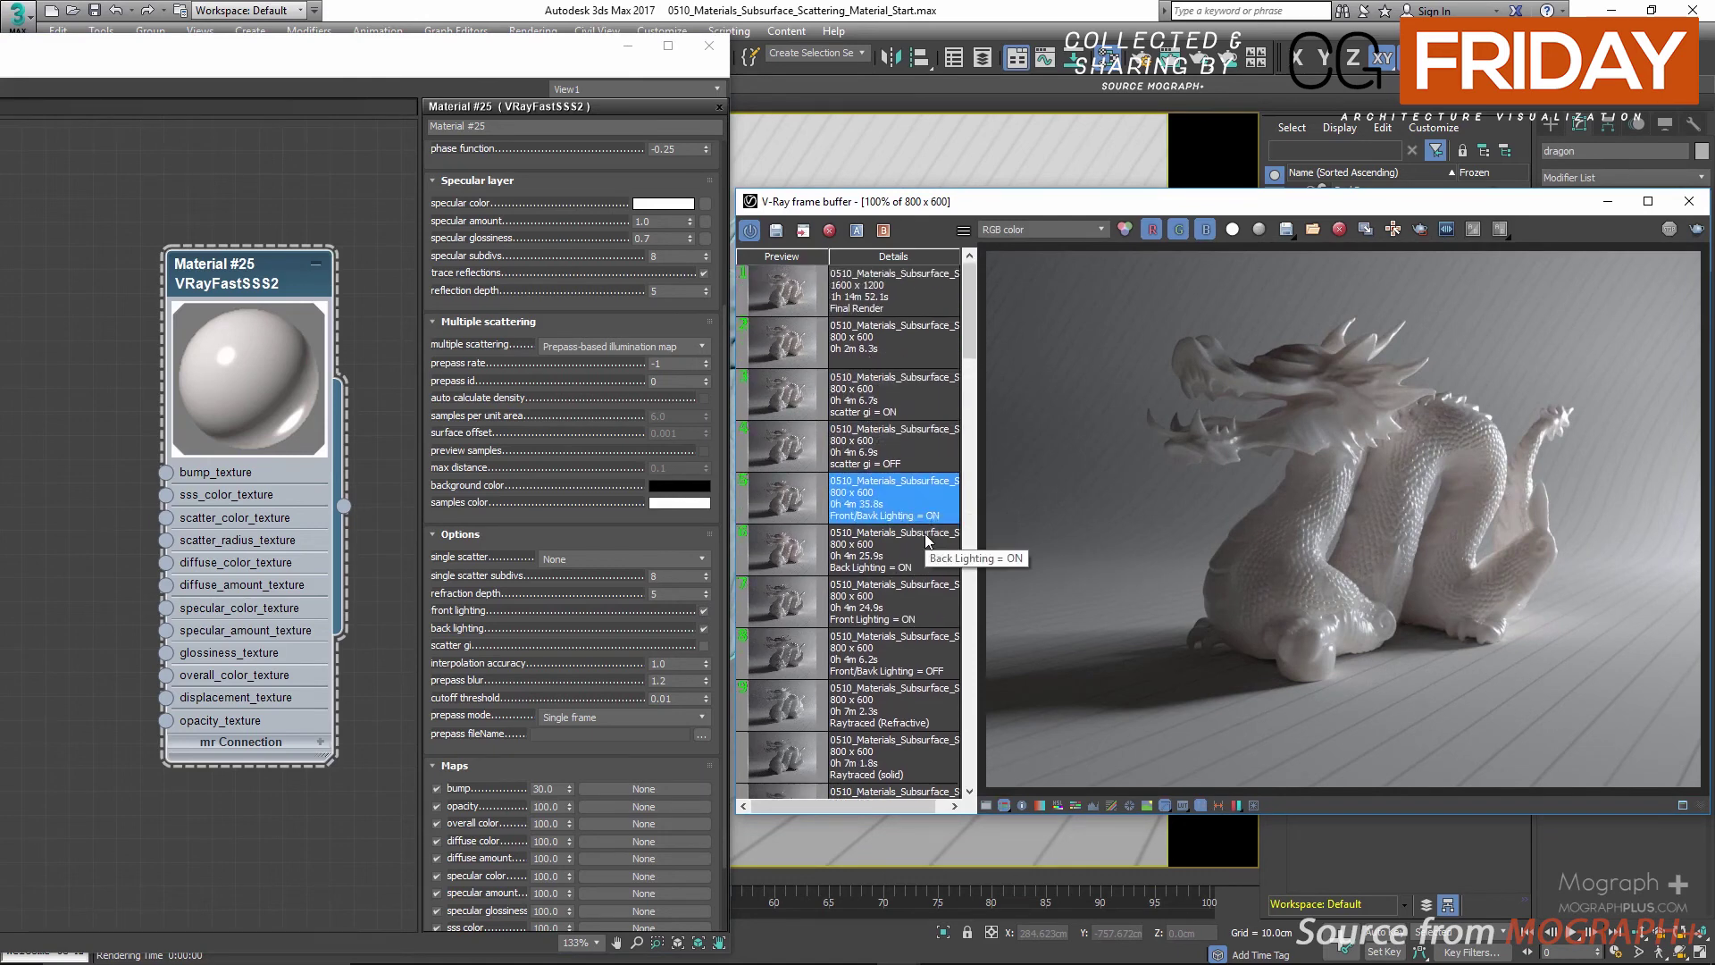
Display the saved scatter gi = OFF render and set Material #25's multiple scattering to Raytraced
left_click(788, 458)
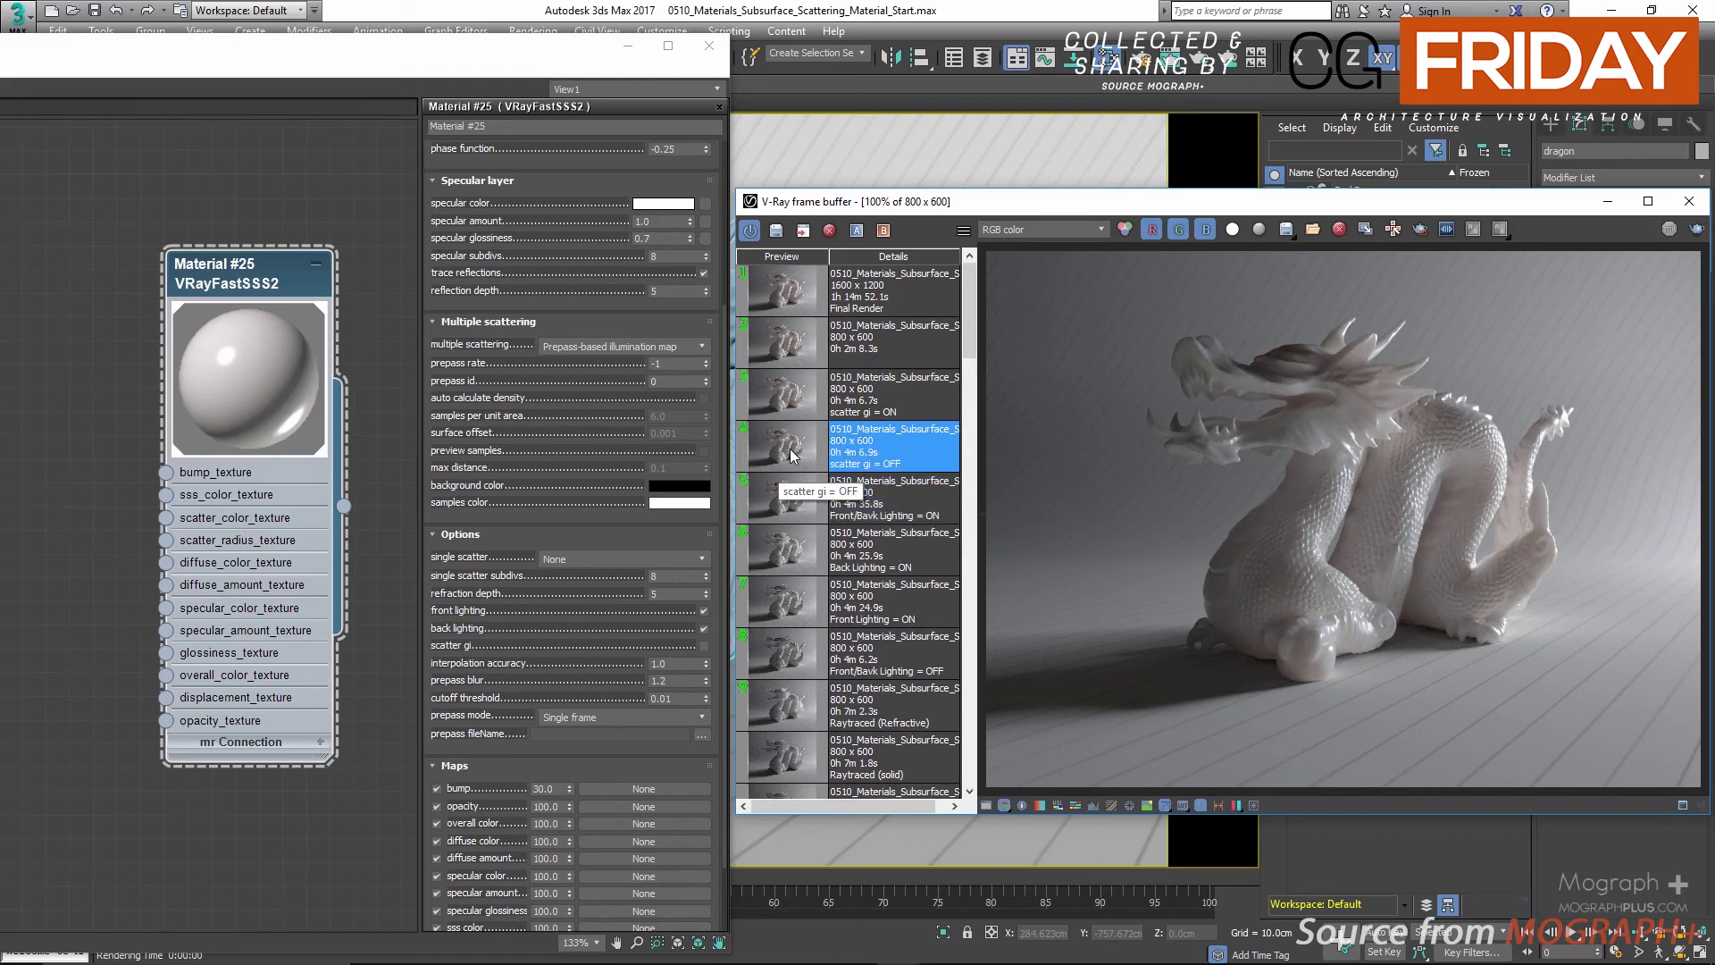
scroll(661, 583, "down", 3)
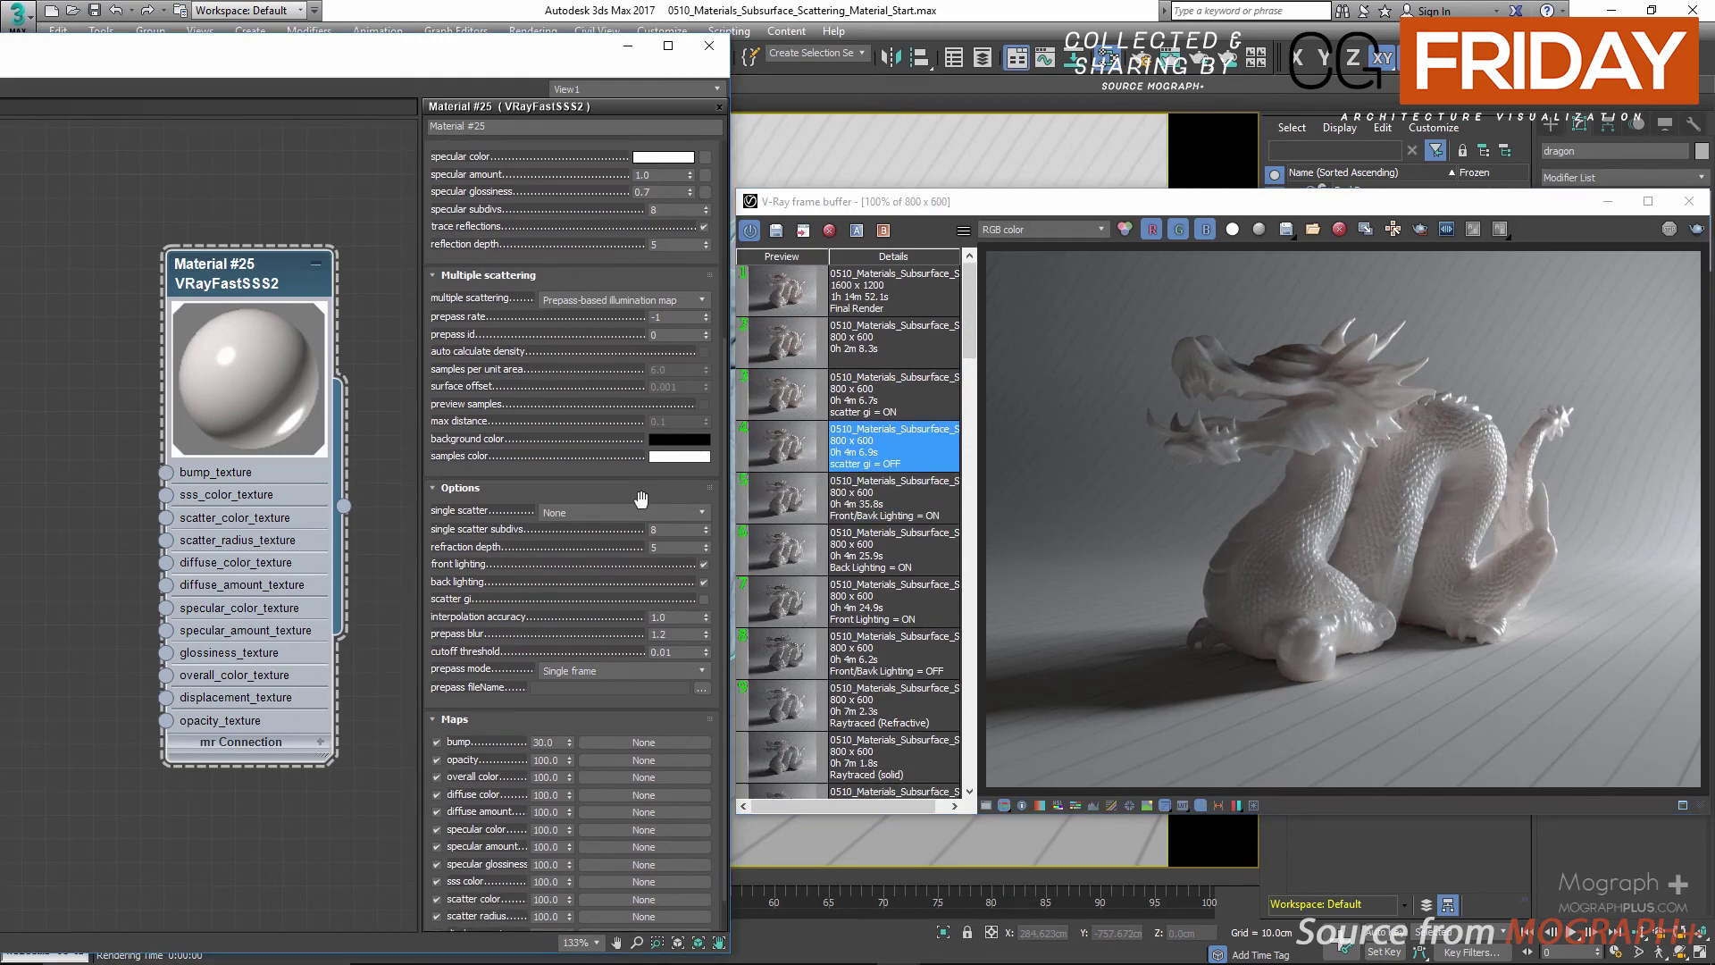
left_click(571, 301)
left_click(571, 336)
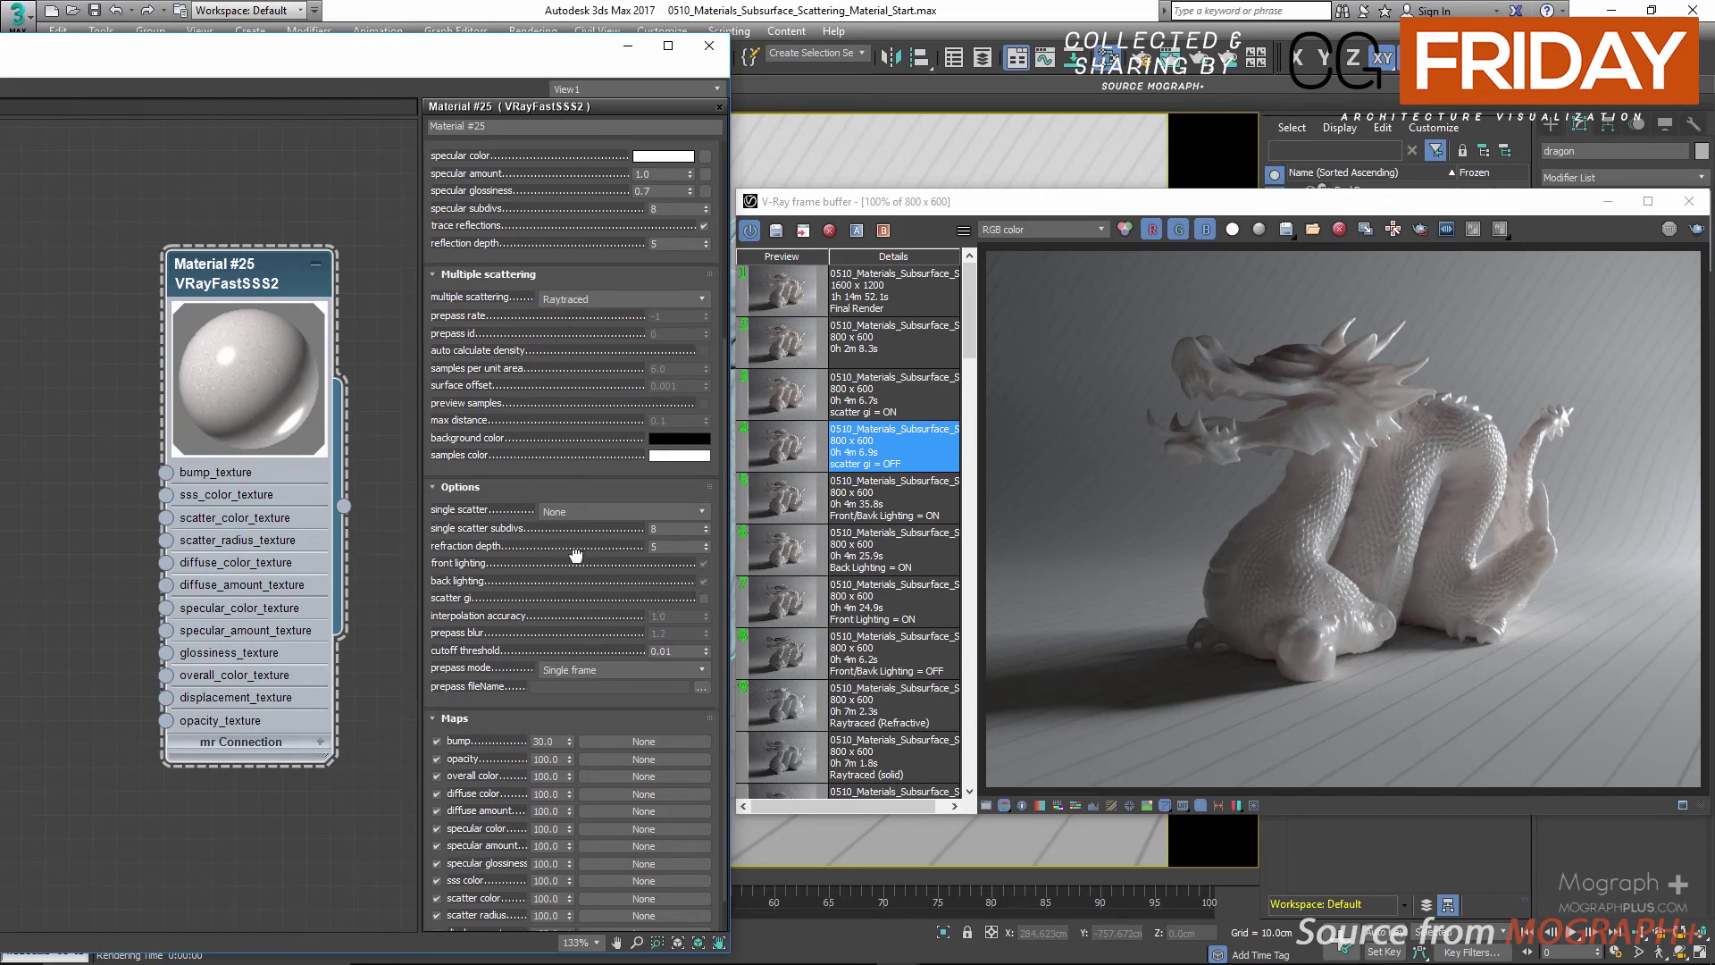
Turn on scatter gi for Material #25 and compare the saved scatter gi = ON and OFF renders, including a close-up of the dragon's head
scroll(535, 576, "down", 1)
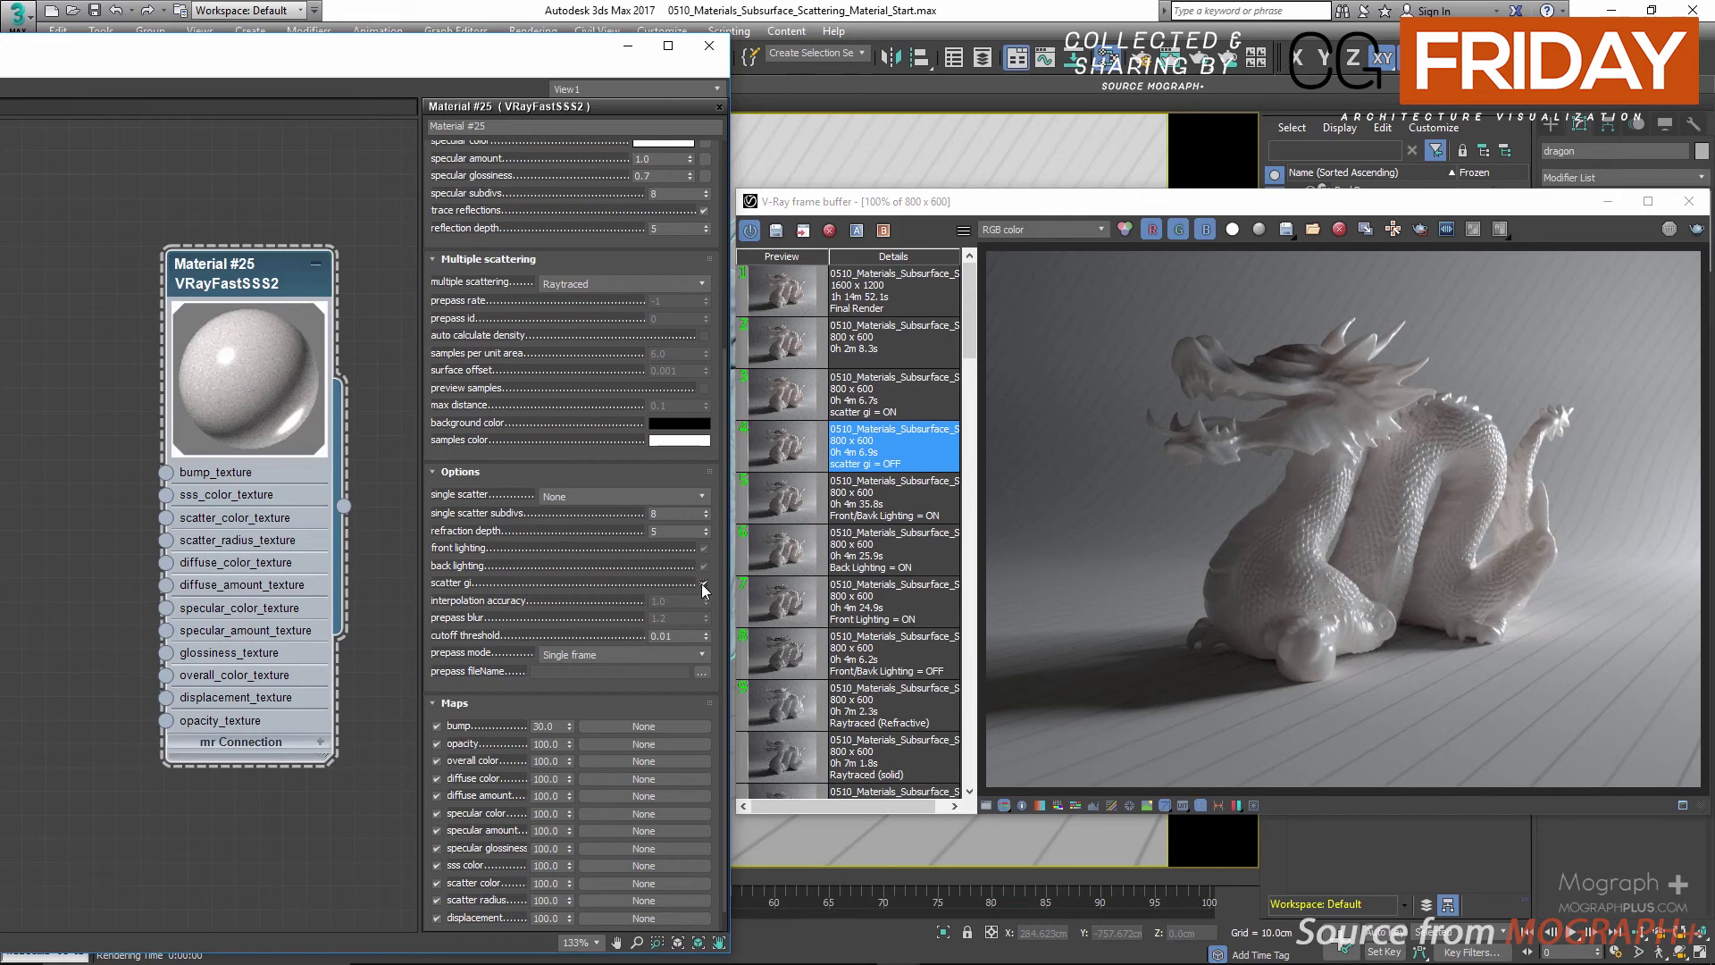
left_click(780, 455)
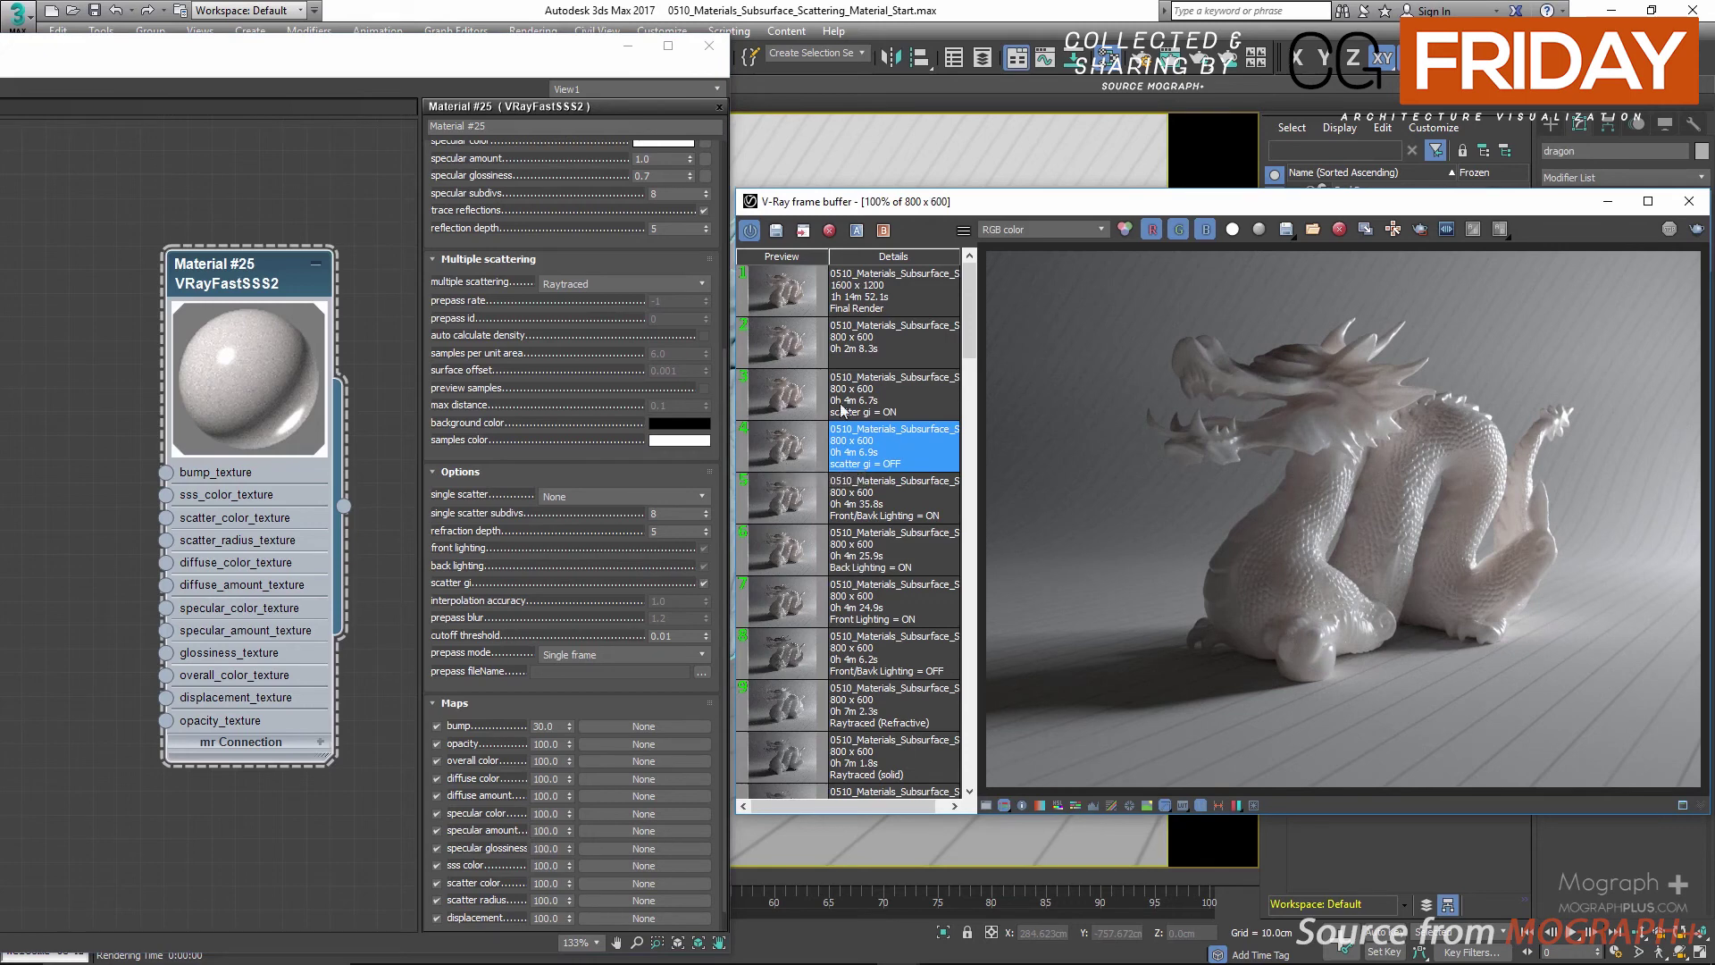
left_click(704, 582)
left_click(787, 409)
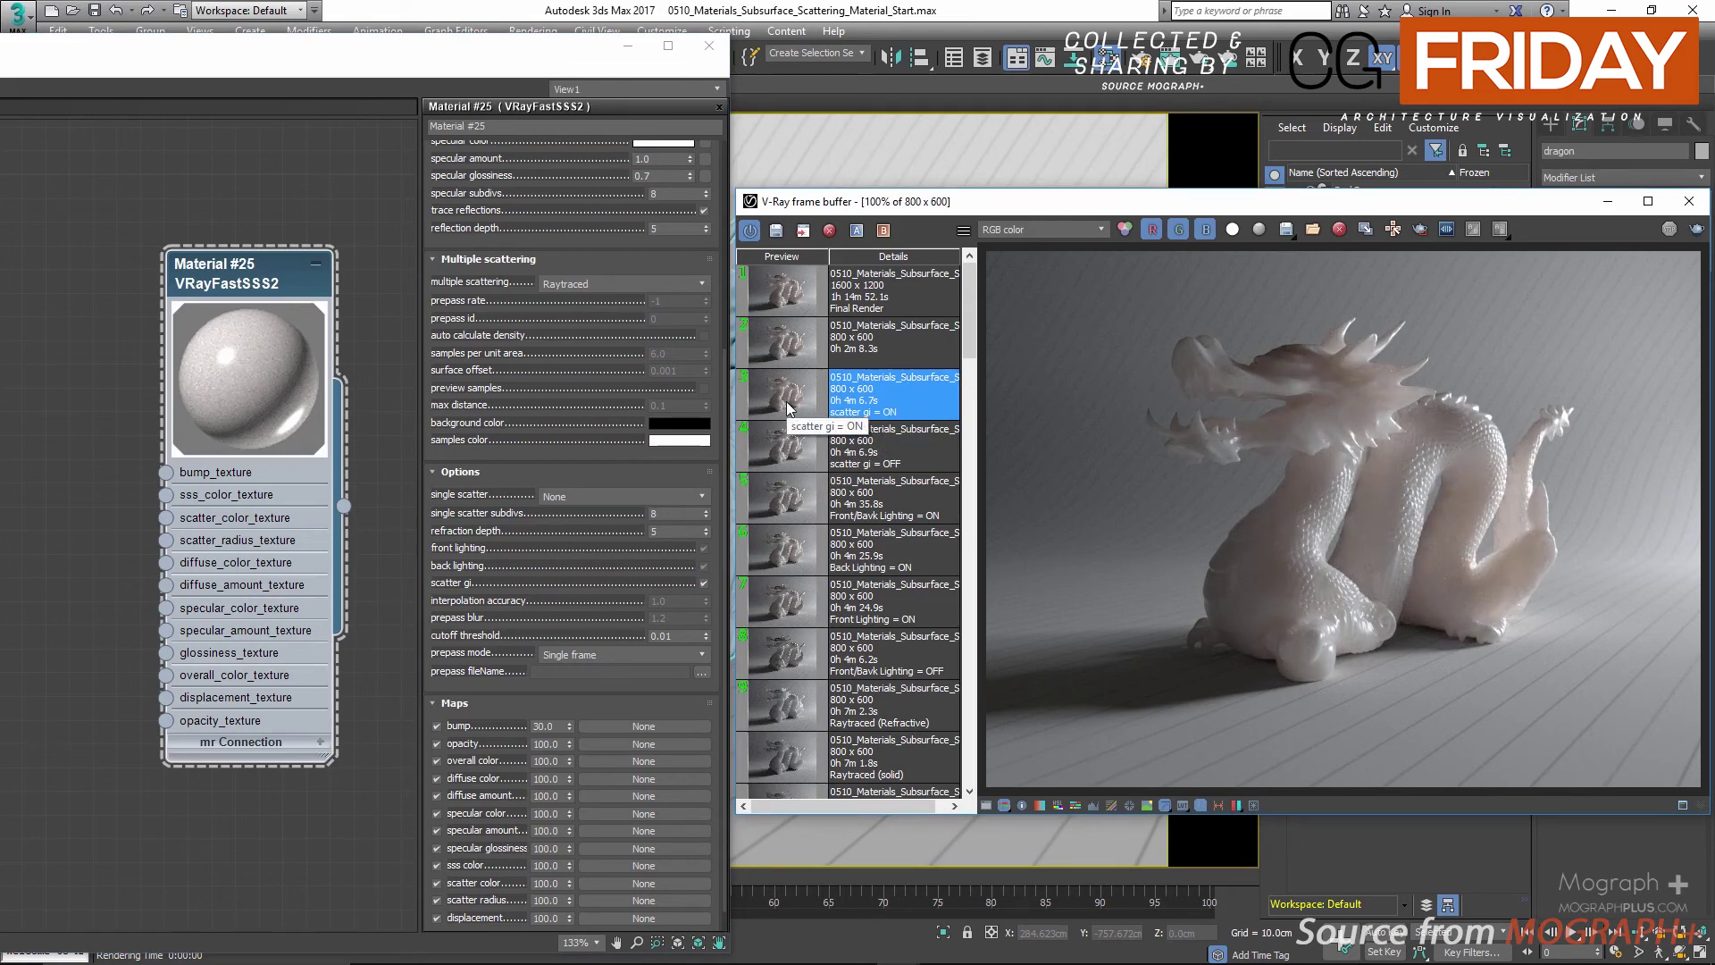
scroll(1318, 388, "up", 2)
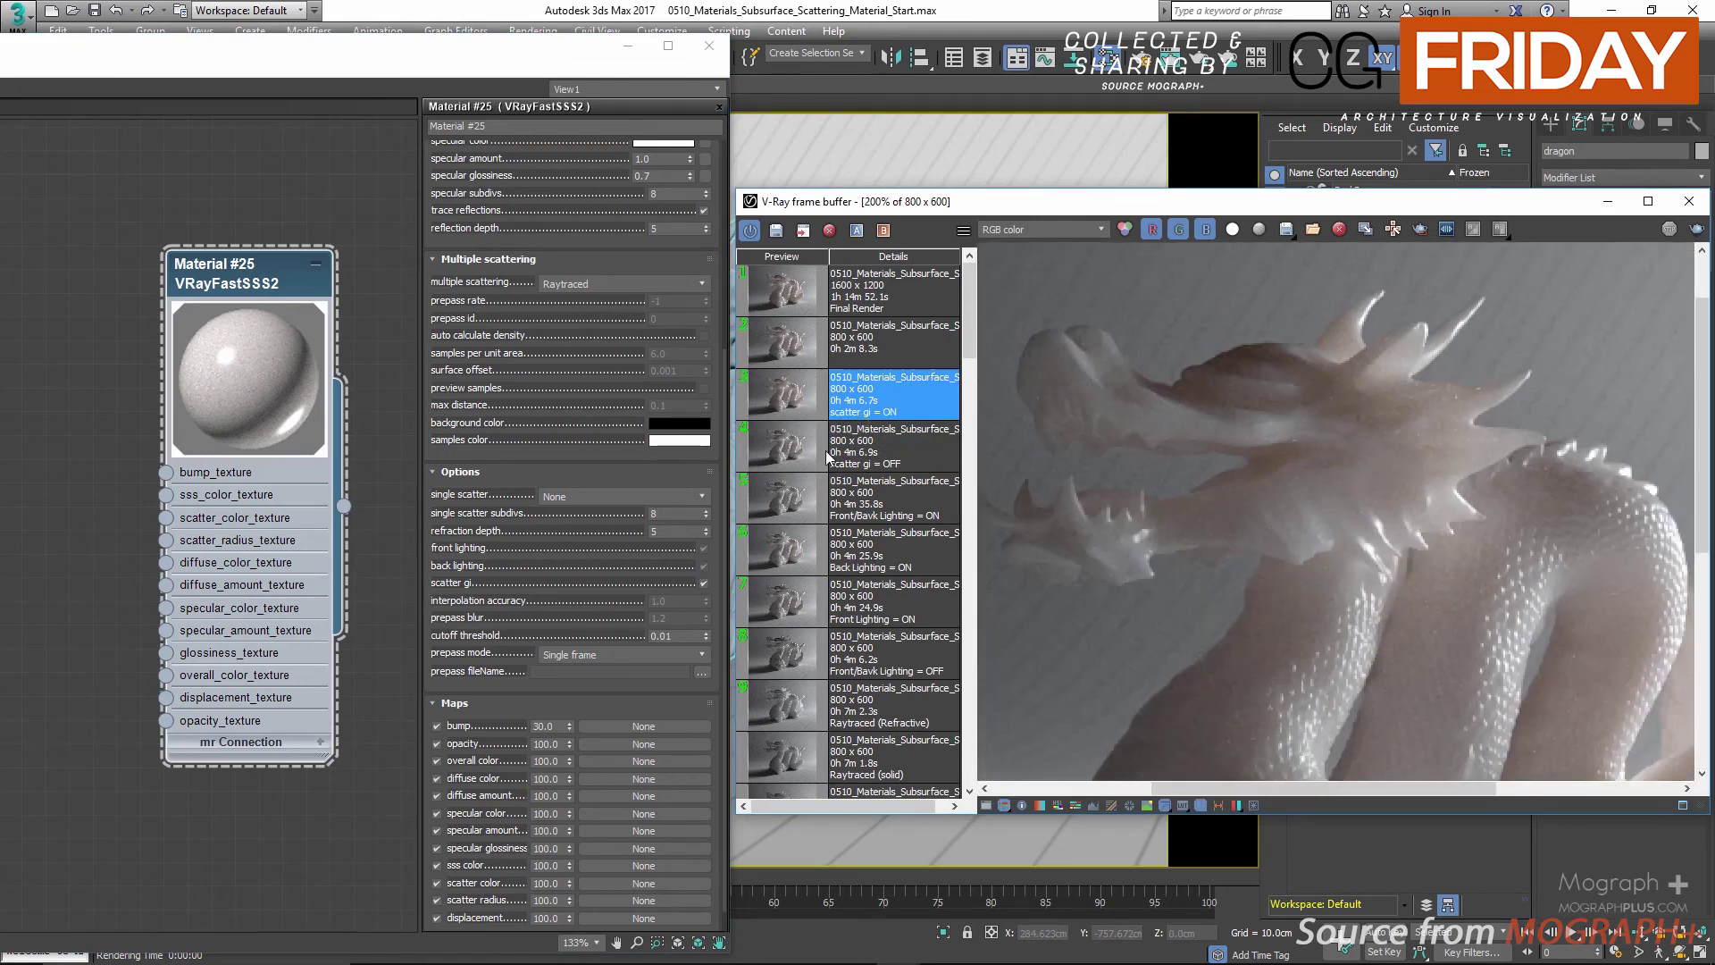
left_click(796, 445)
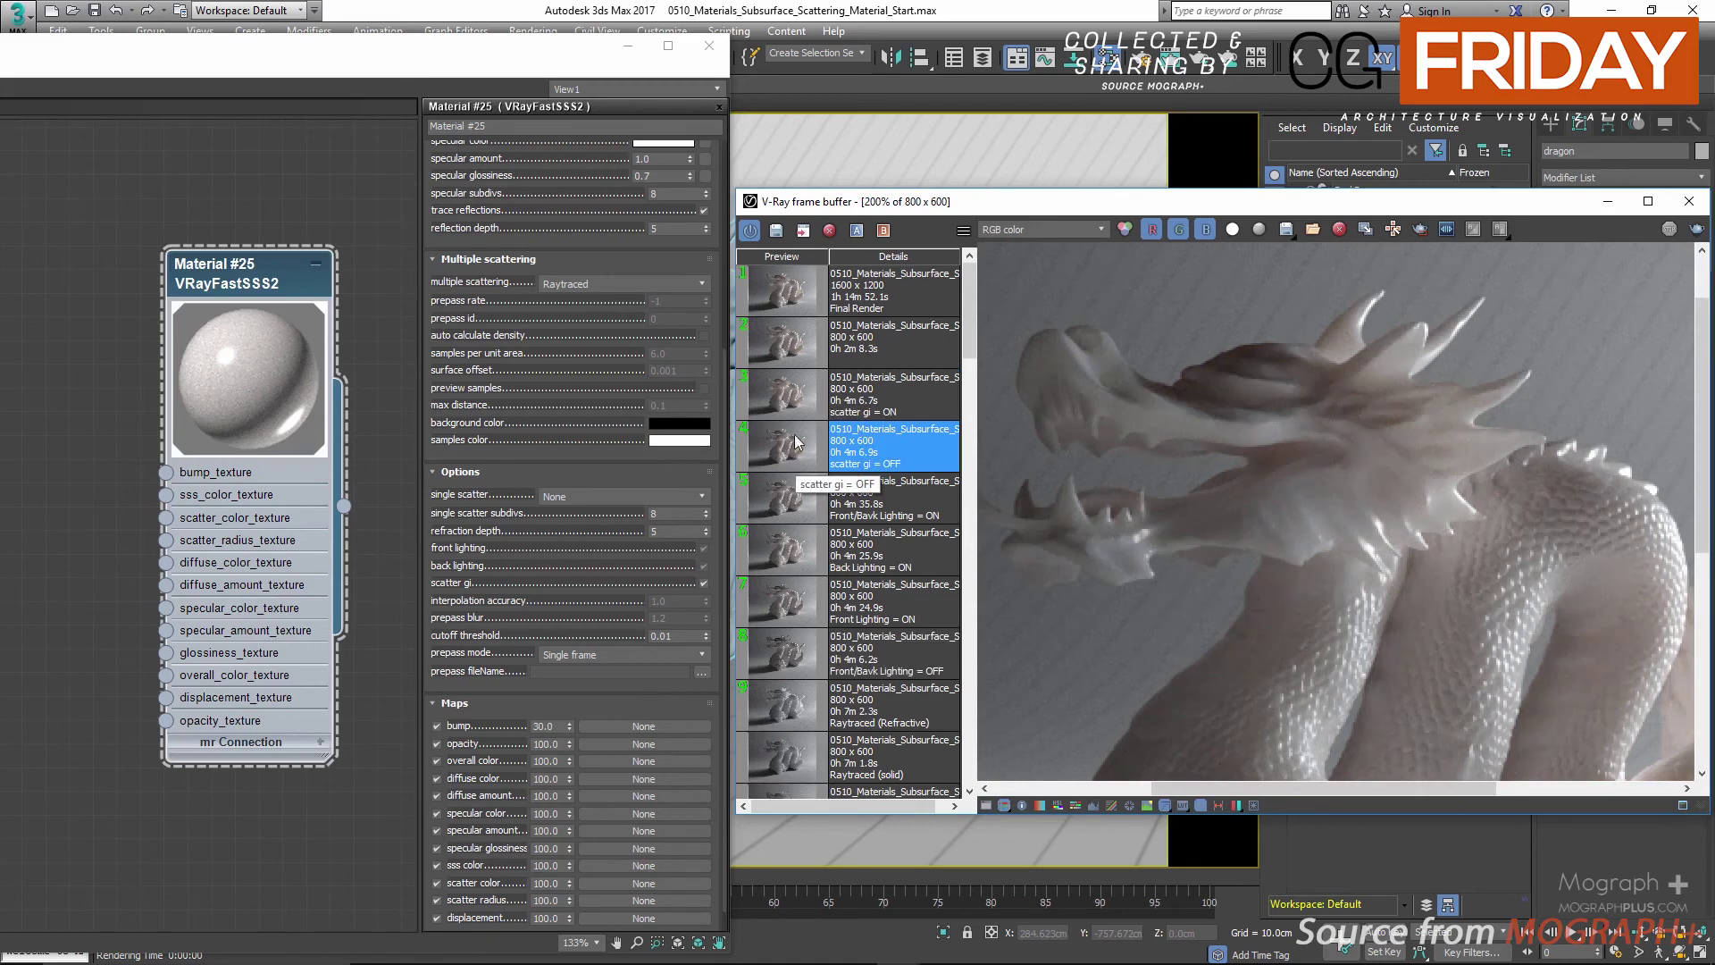
left_click(795, 395)
scroll(1203, 422, "down", 2)
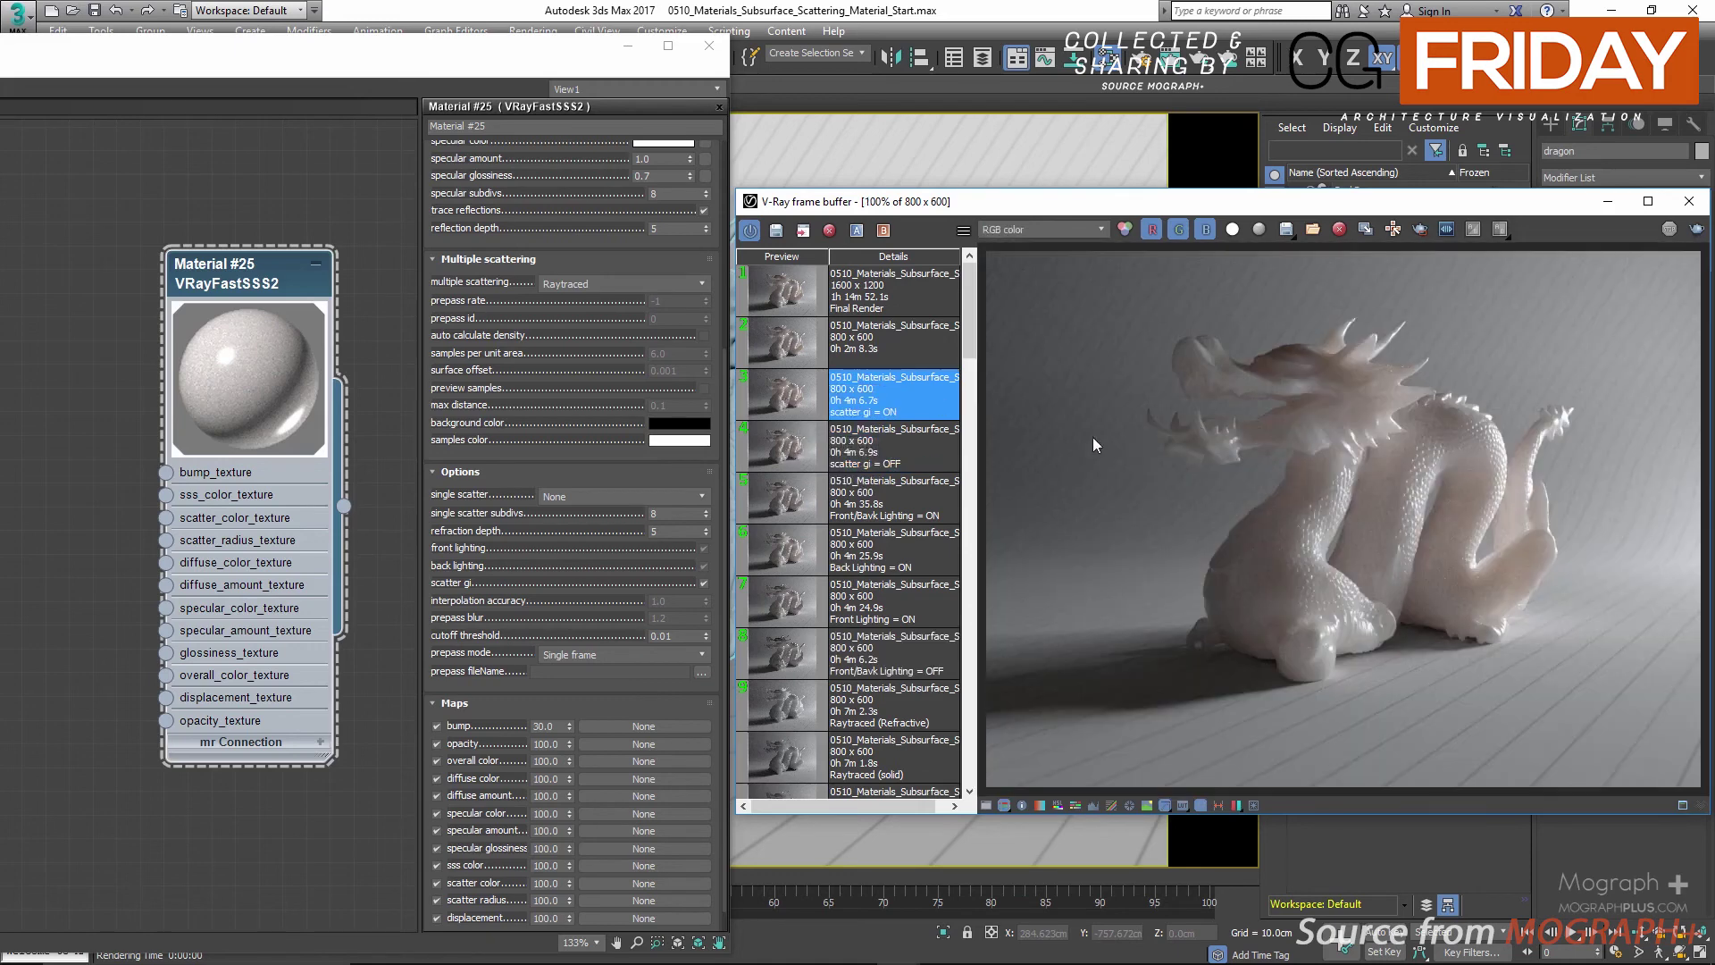
Turn off scatter gi on Material #25 and set its multiple scattering to Prepass-based illumination map
left_click(705, 582)
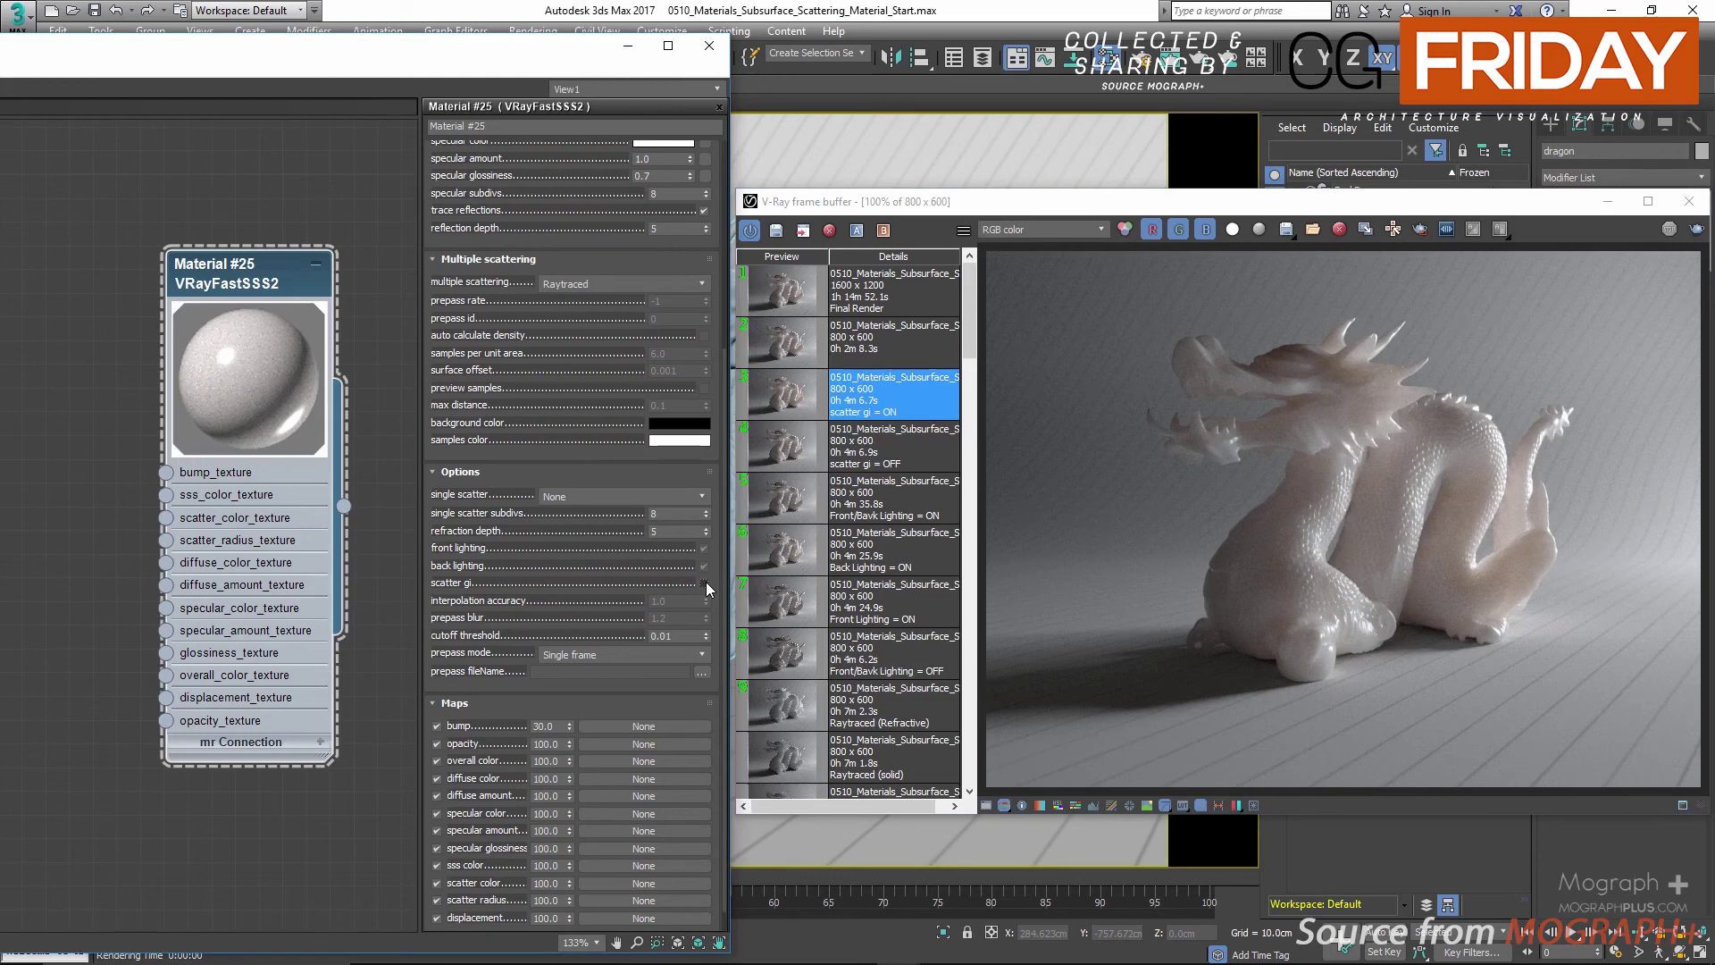
scroll(456, 586, "down", 1)
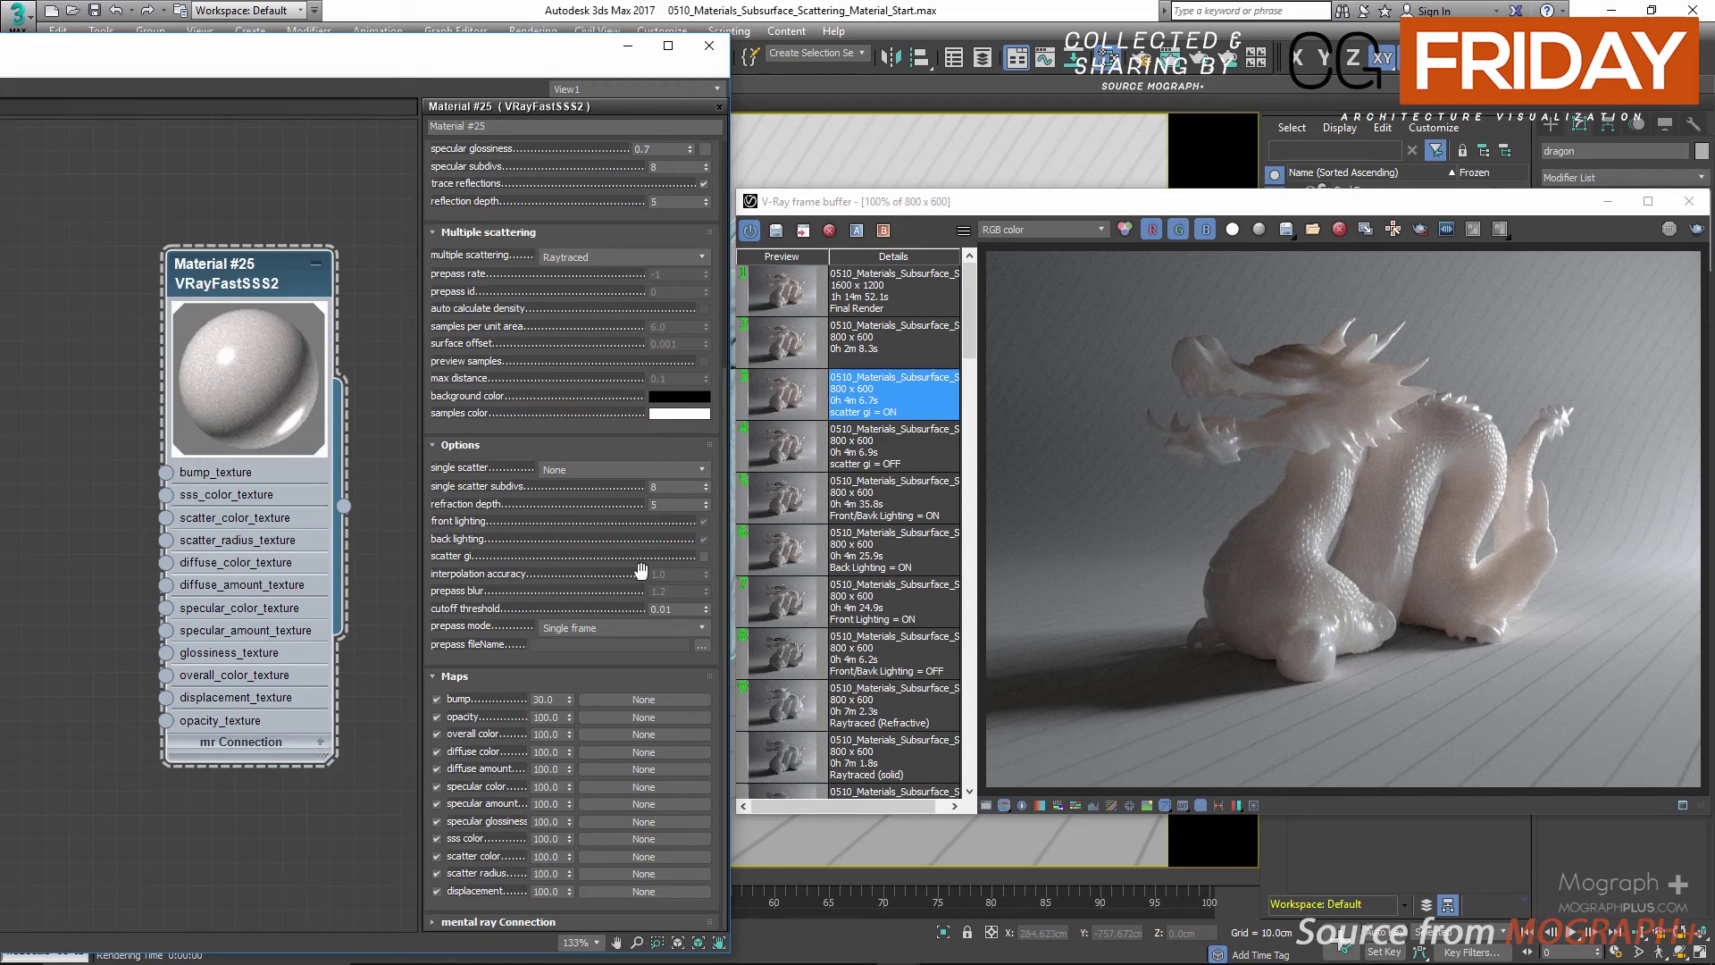
left_click(582, 258)
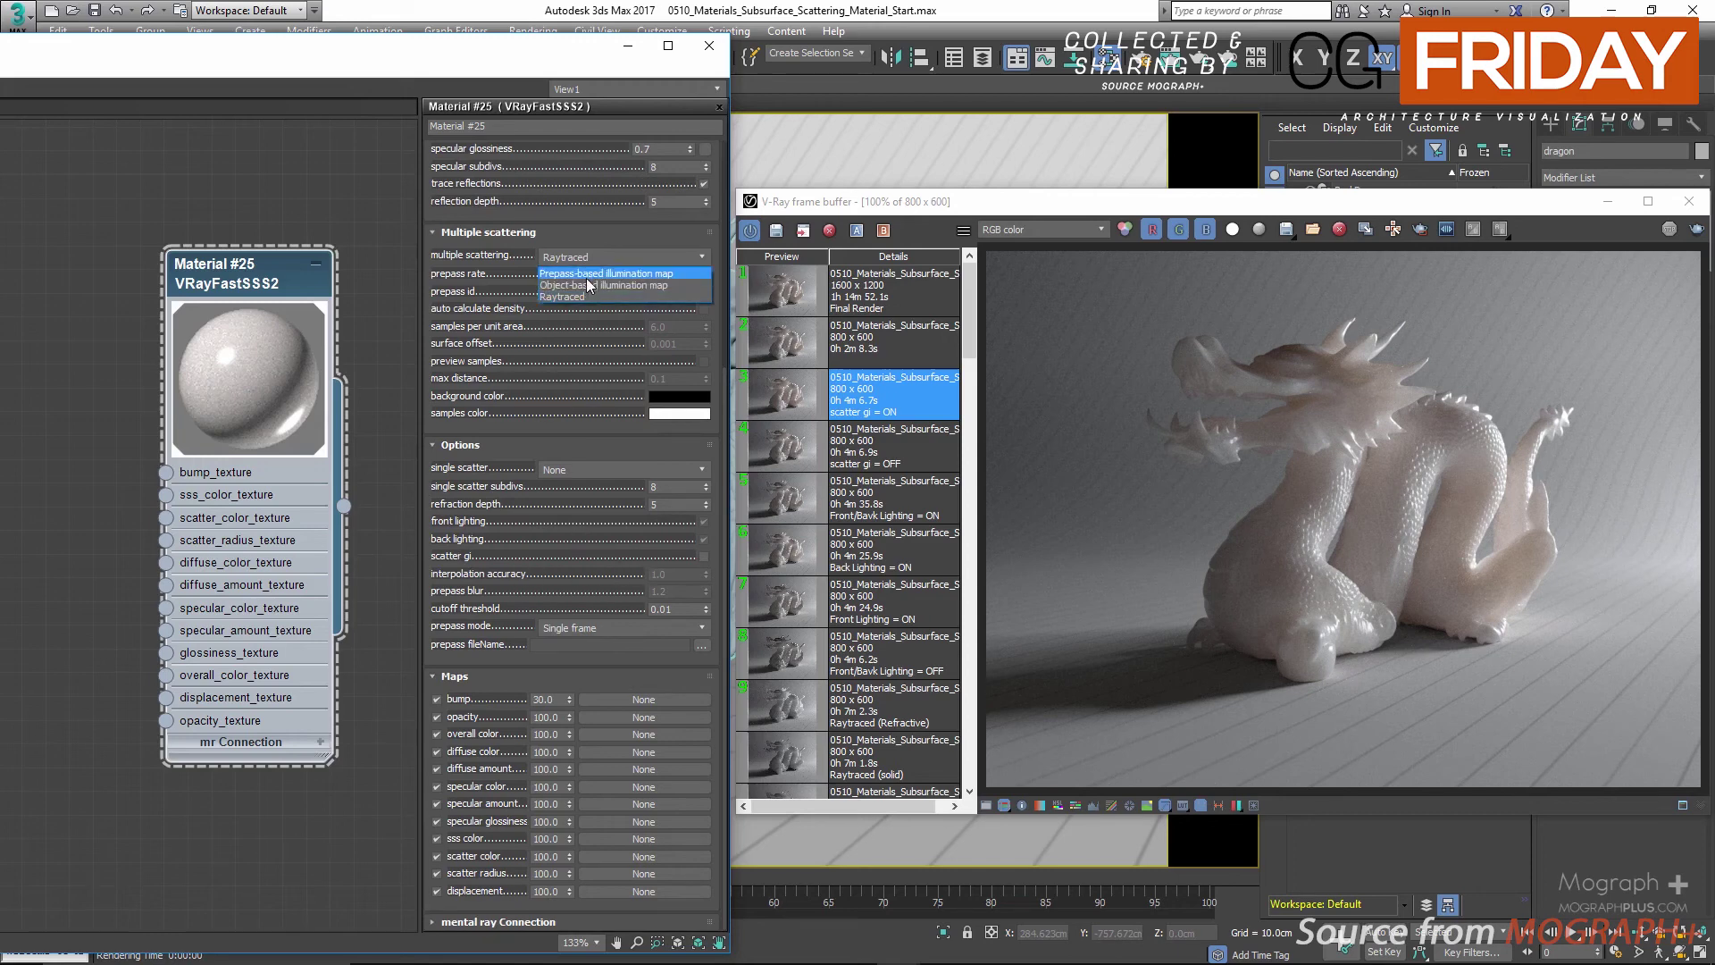
left_click(592, 273)
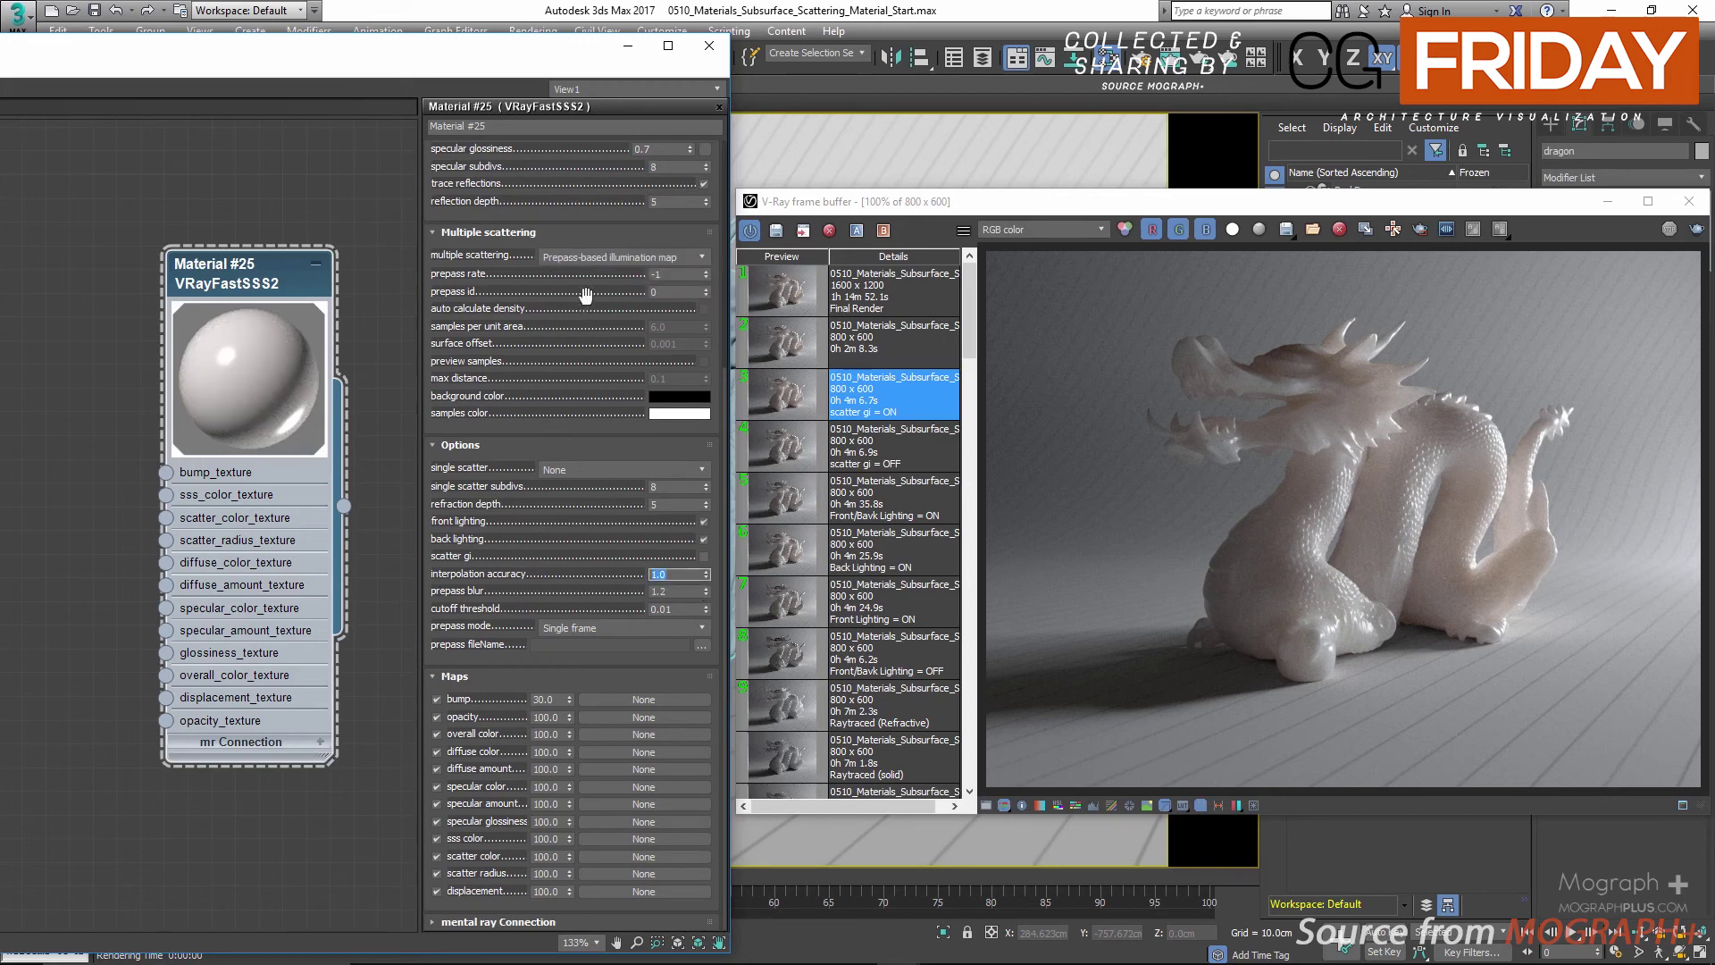
left_click(604, 258)
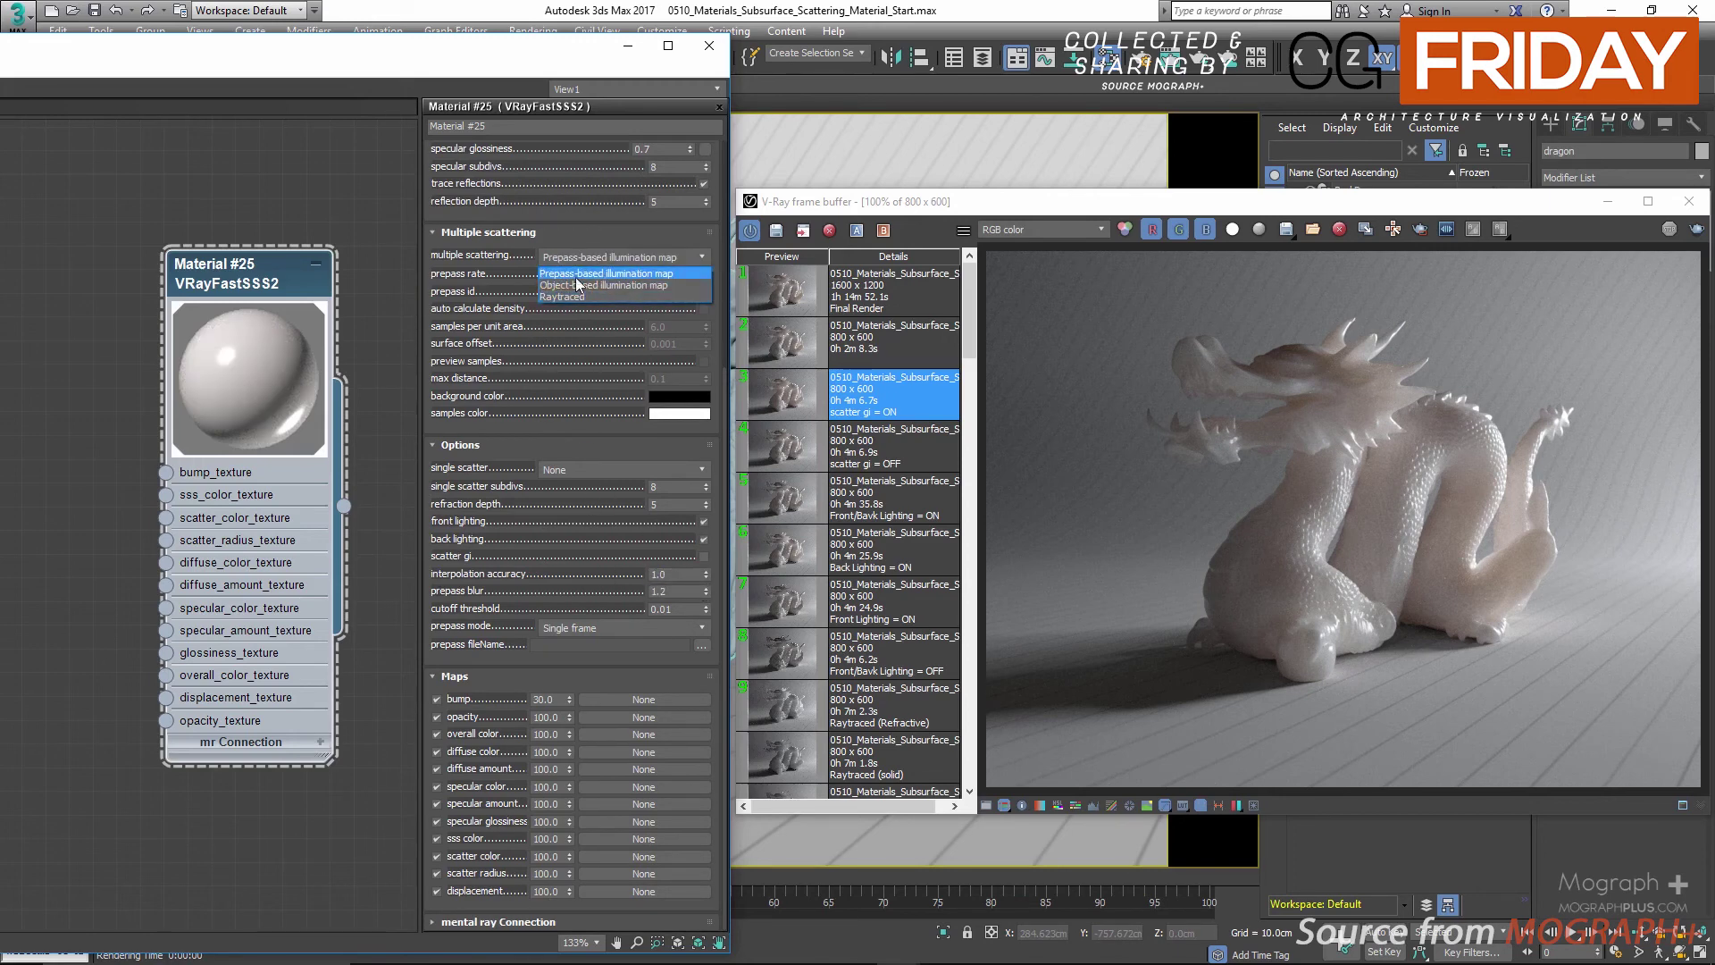
left_click(544, 351)
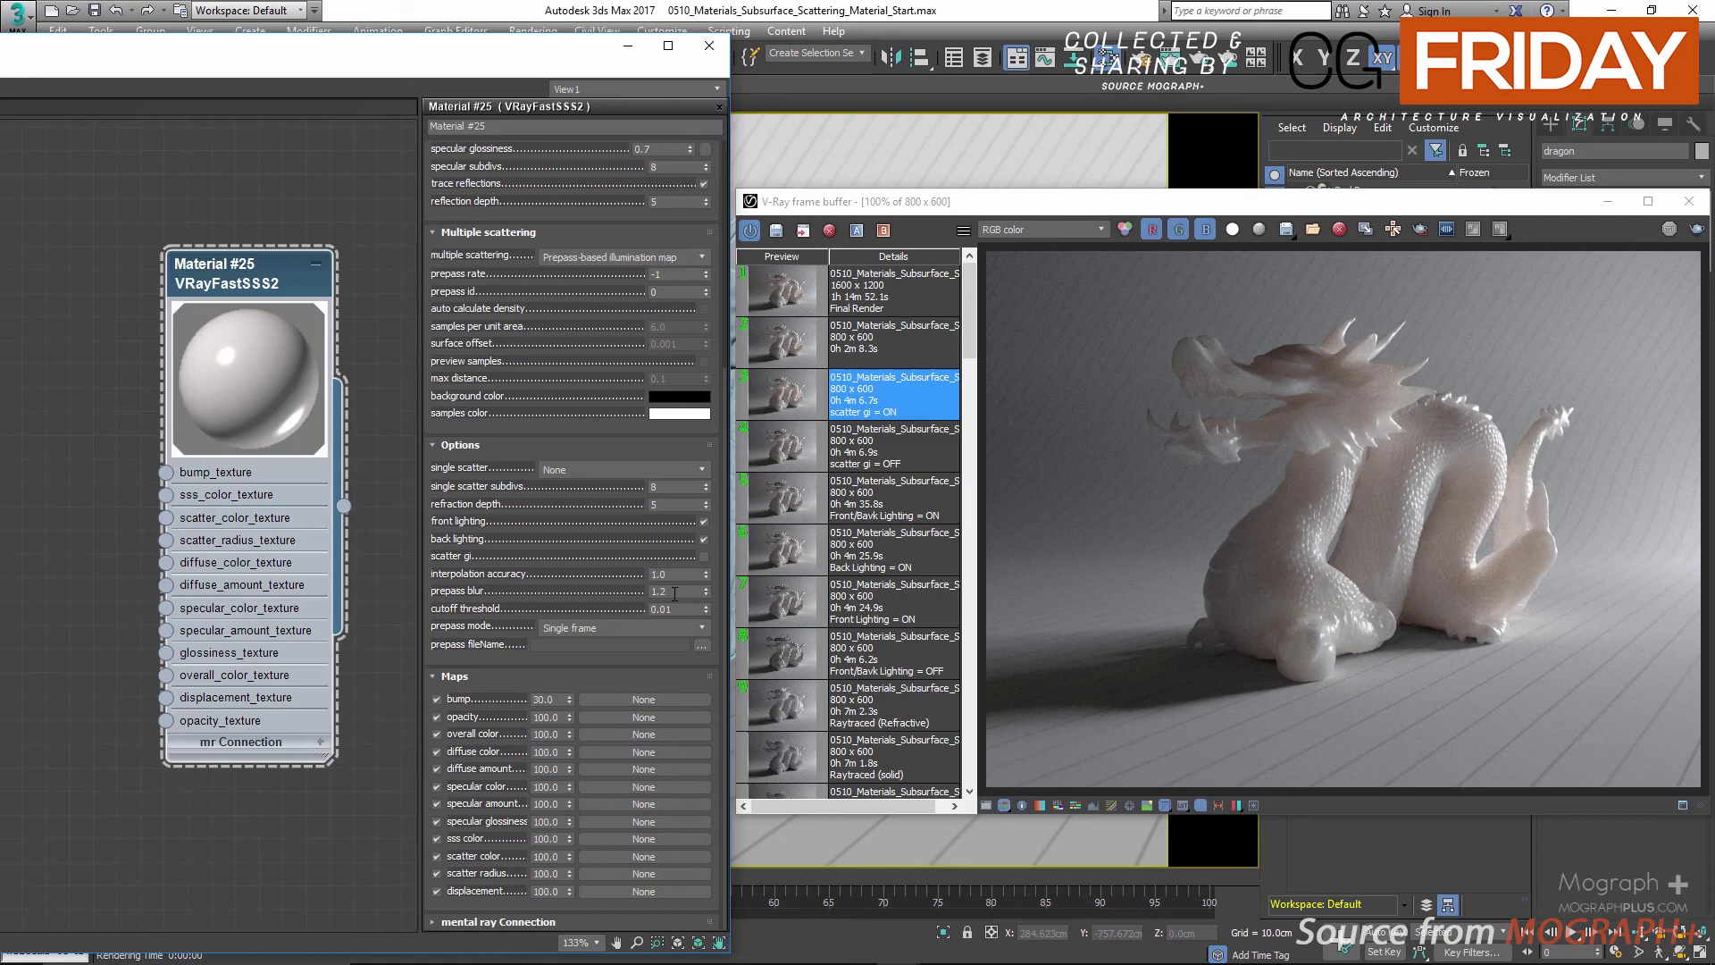
left_click(674, 593)
left_click(670, 609)
Set Material #25's prepass mode to Single frame (autosave) and activate the prepass file name entry
left_click(661, 627)
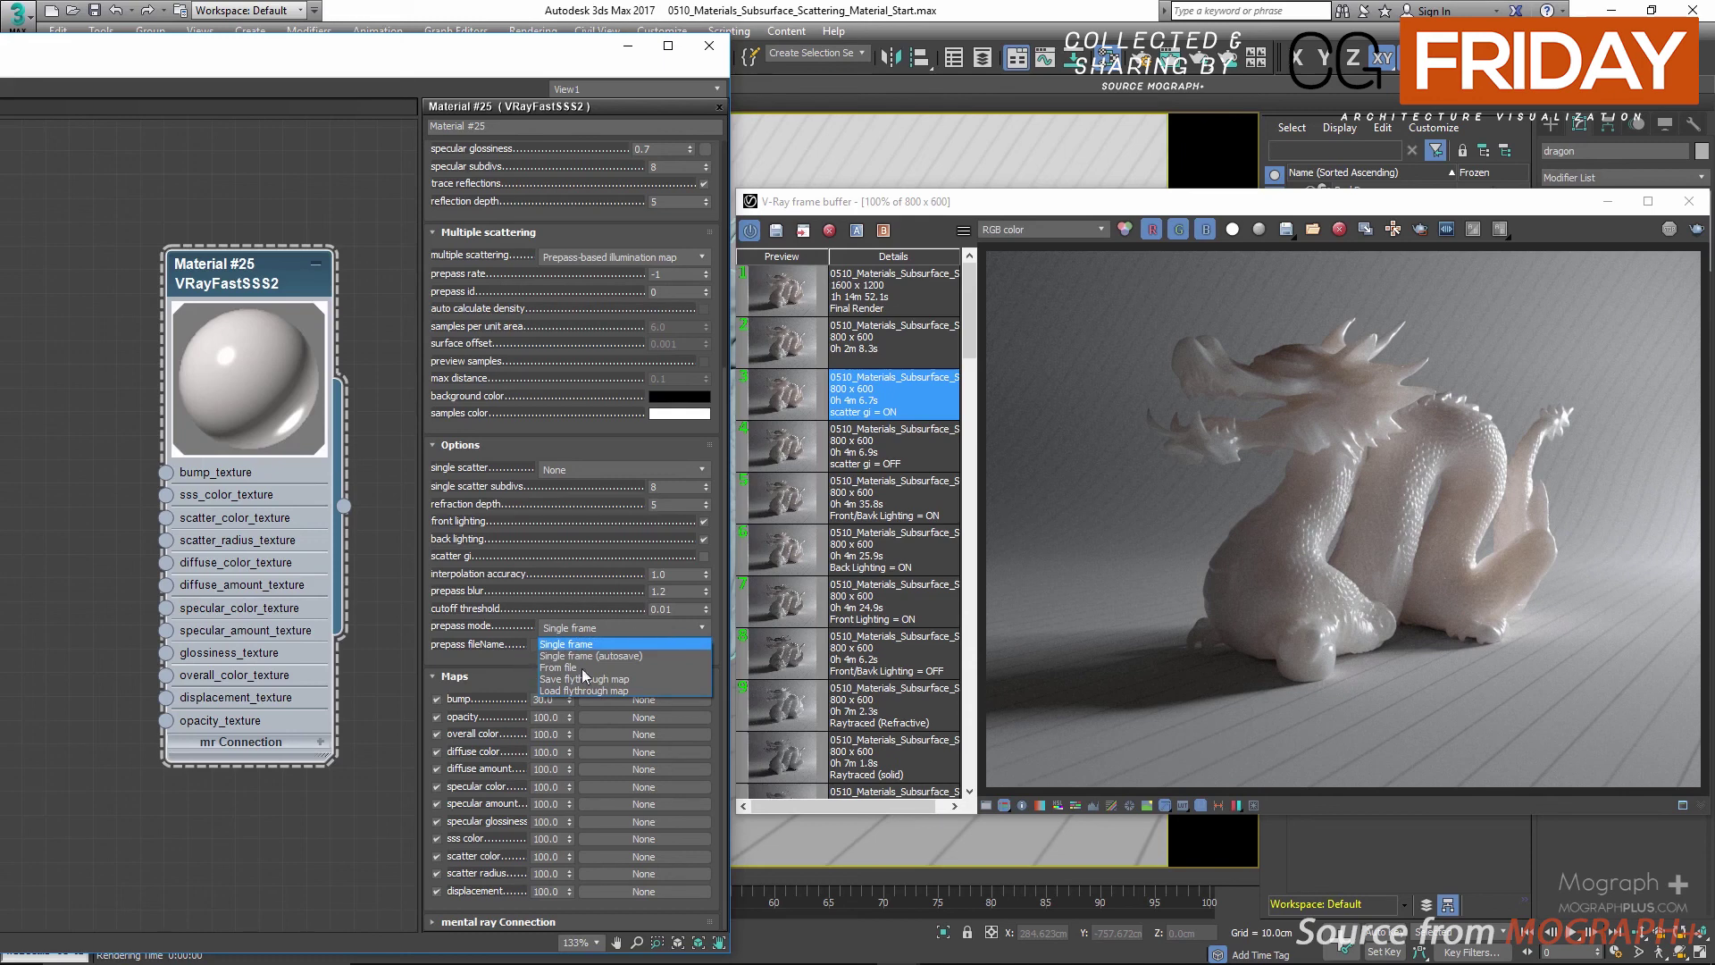
left_click(647, 655)
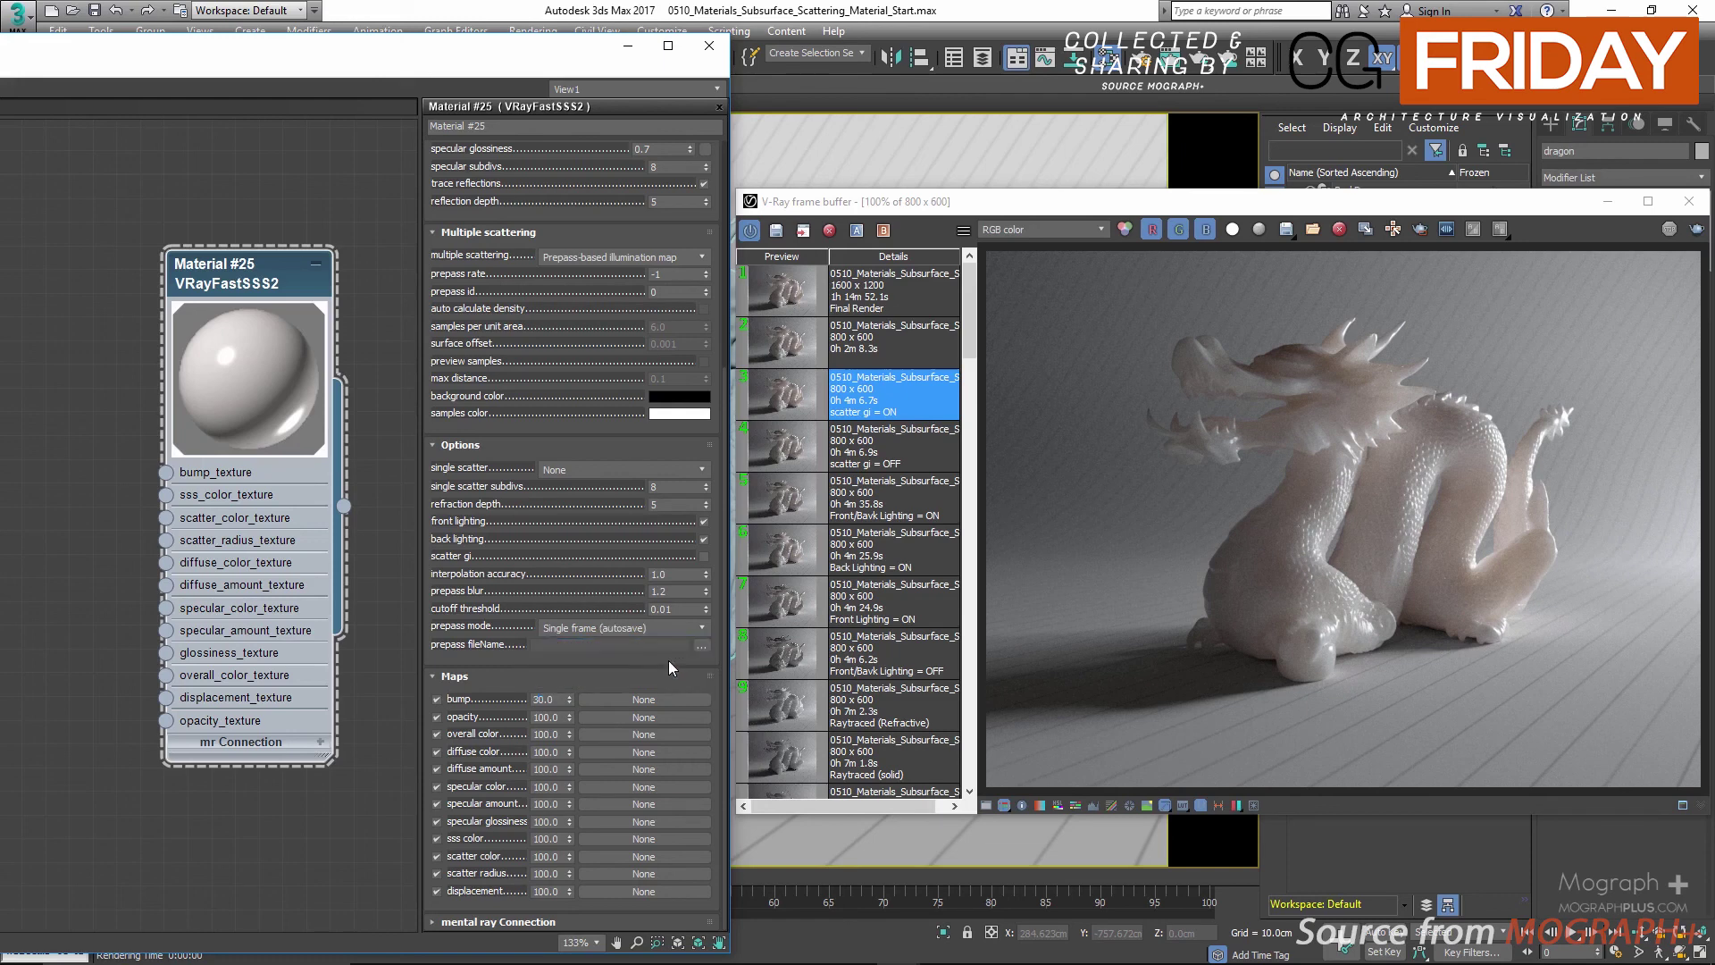
left_click(656, 644)
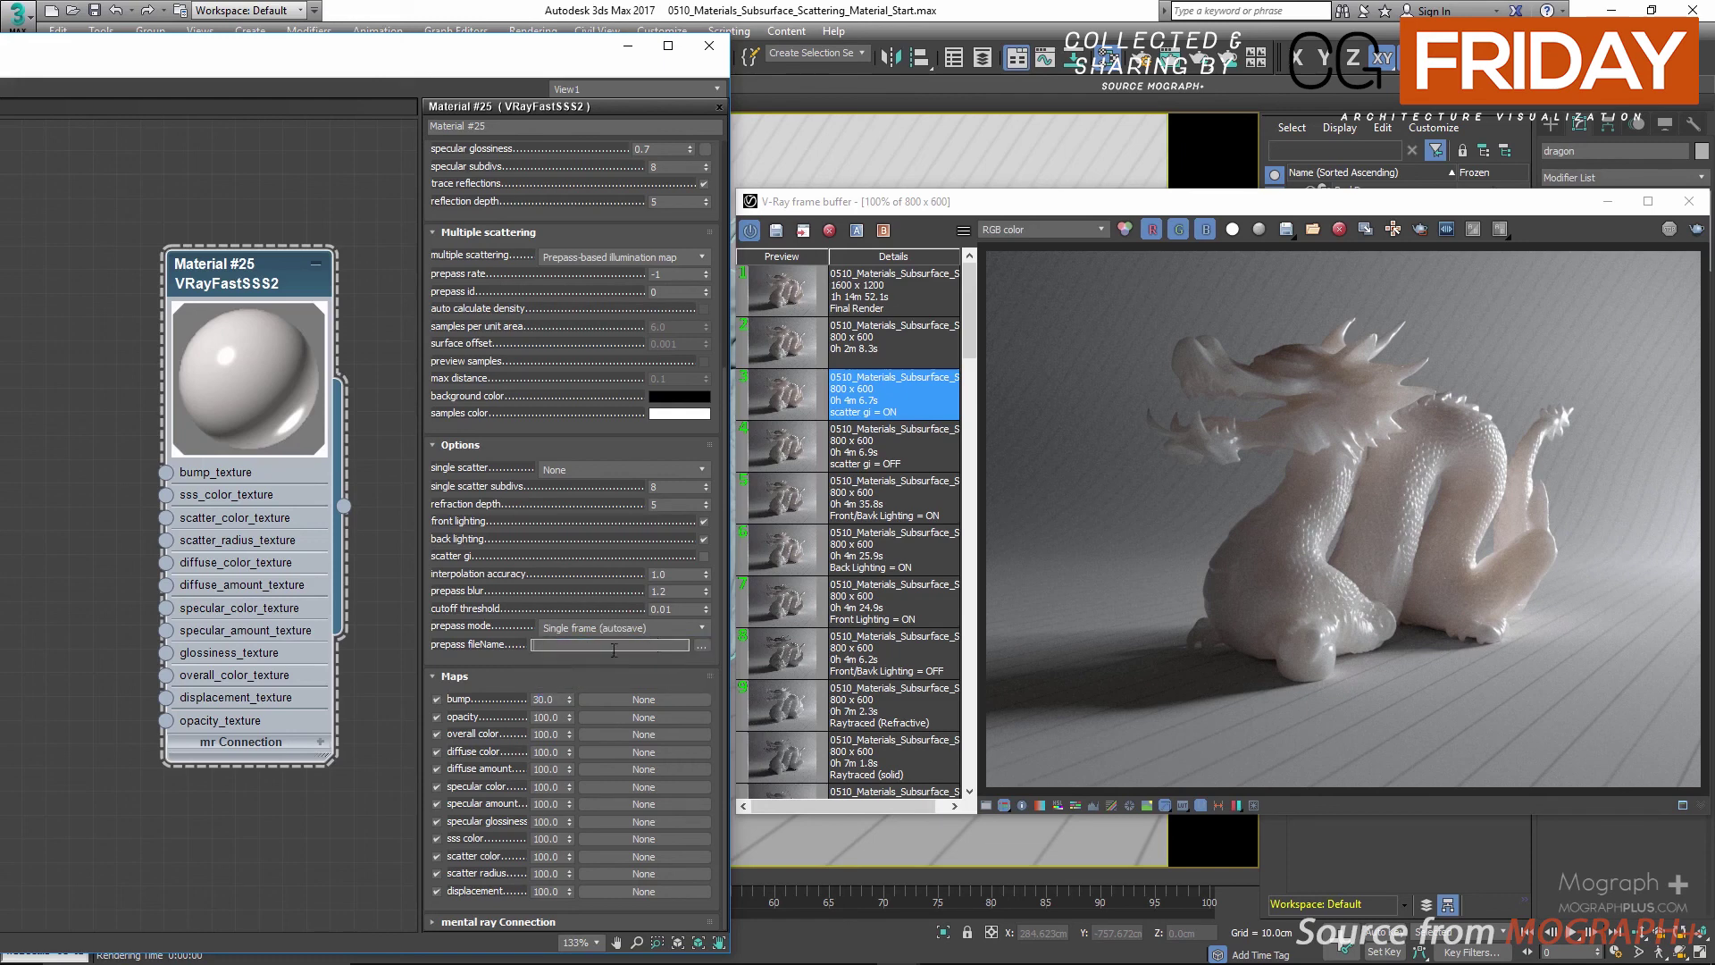
Set the prepass mode to From file and look through the other prepass mode choices
left_click(701, 628)
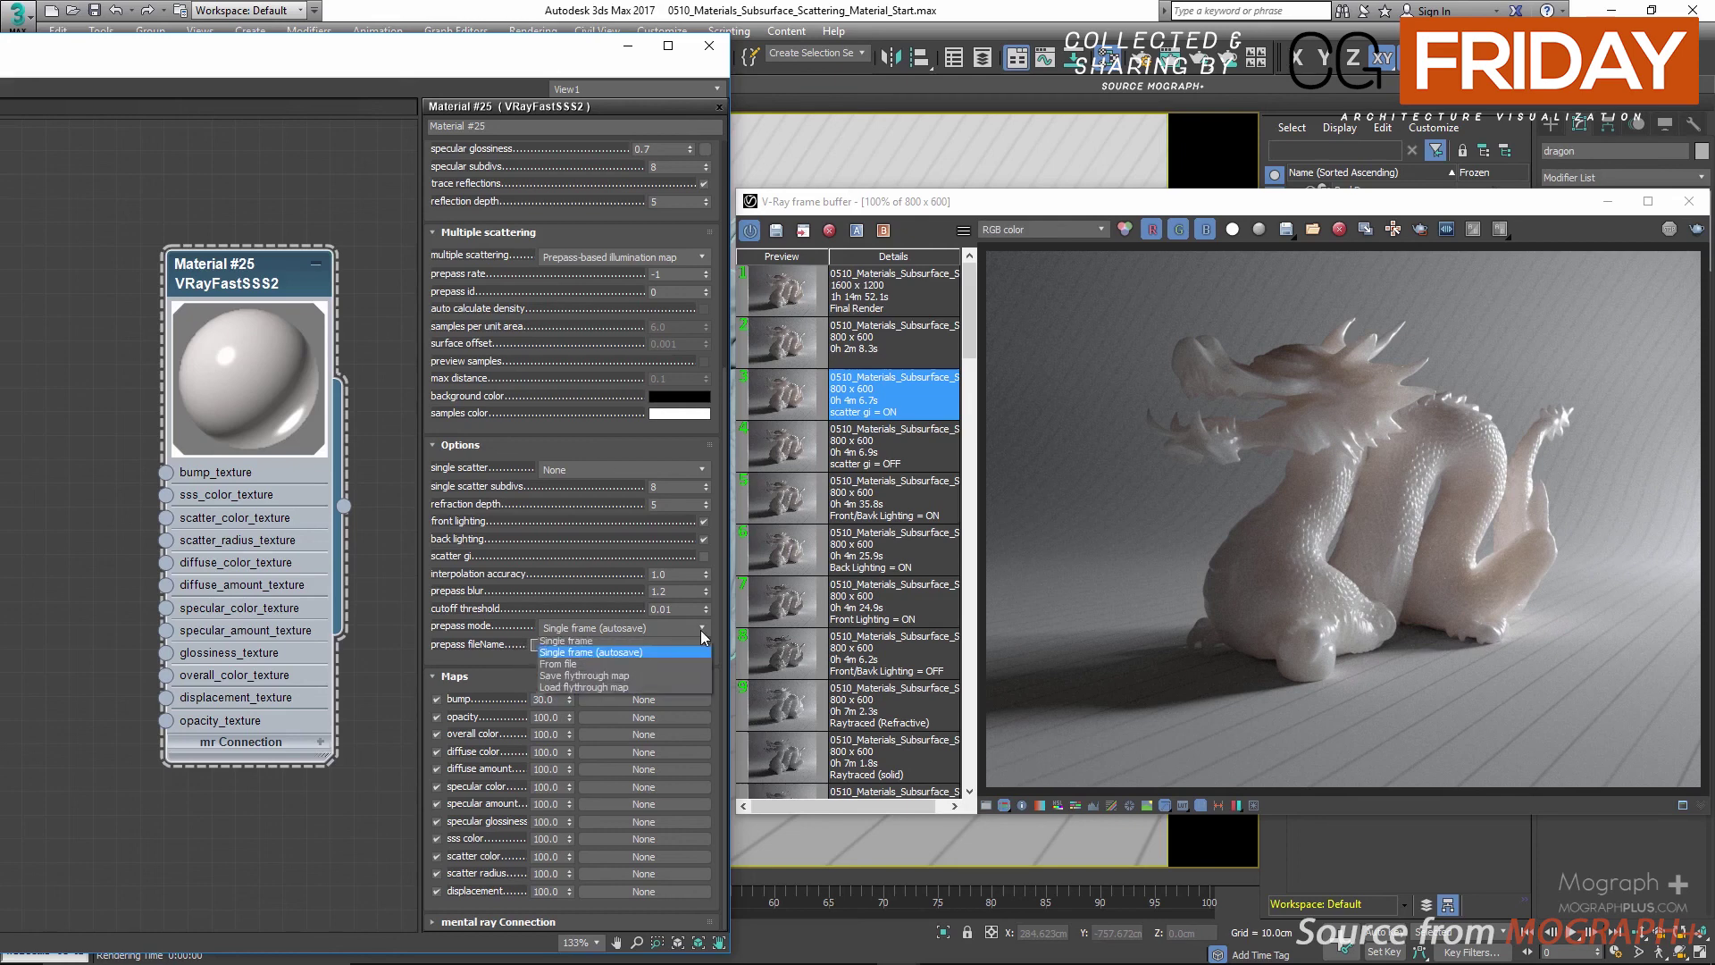
left_click(635, 666)
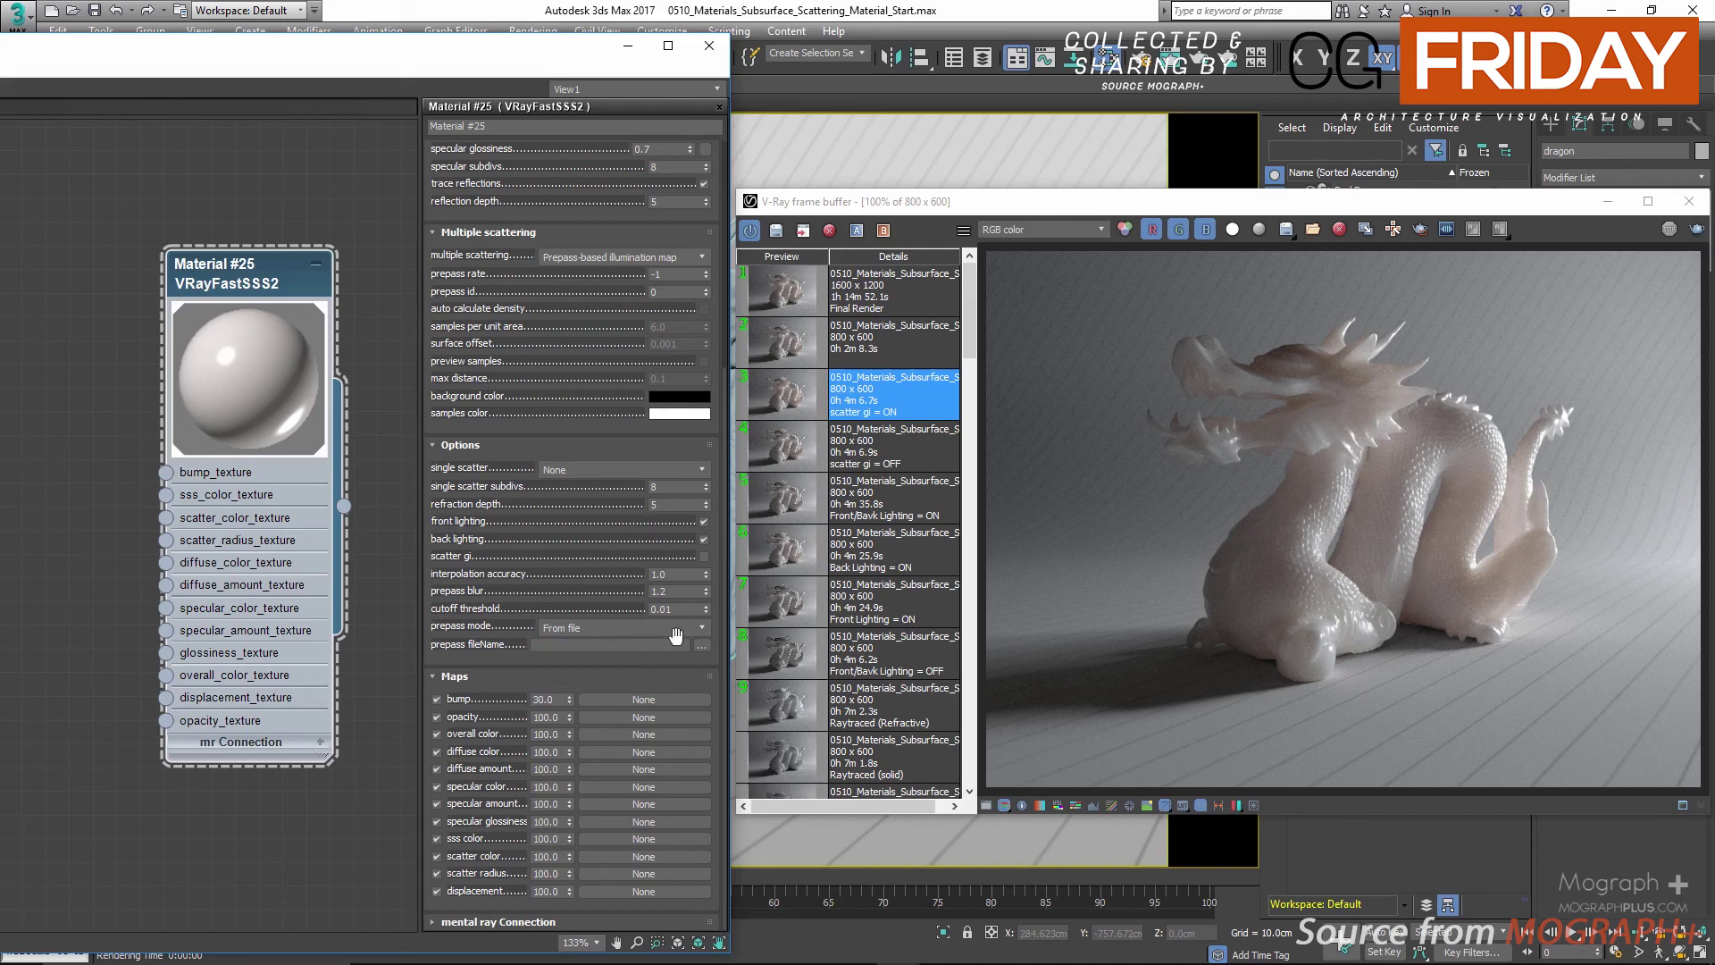
left_click(569, 645)
left_click(704, 629)
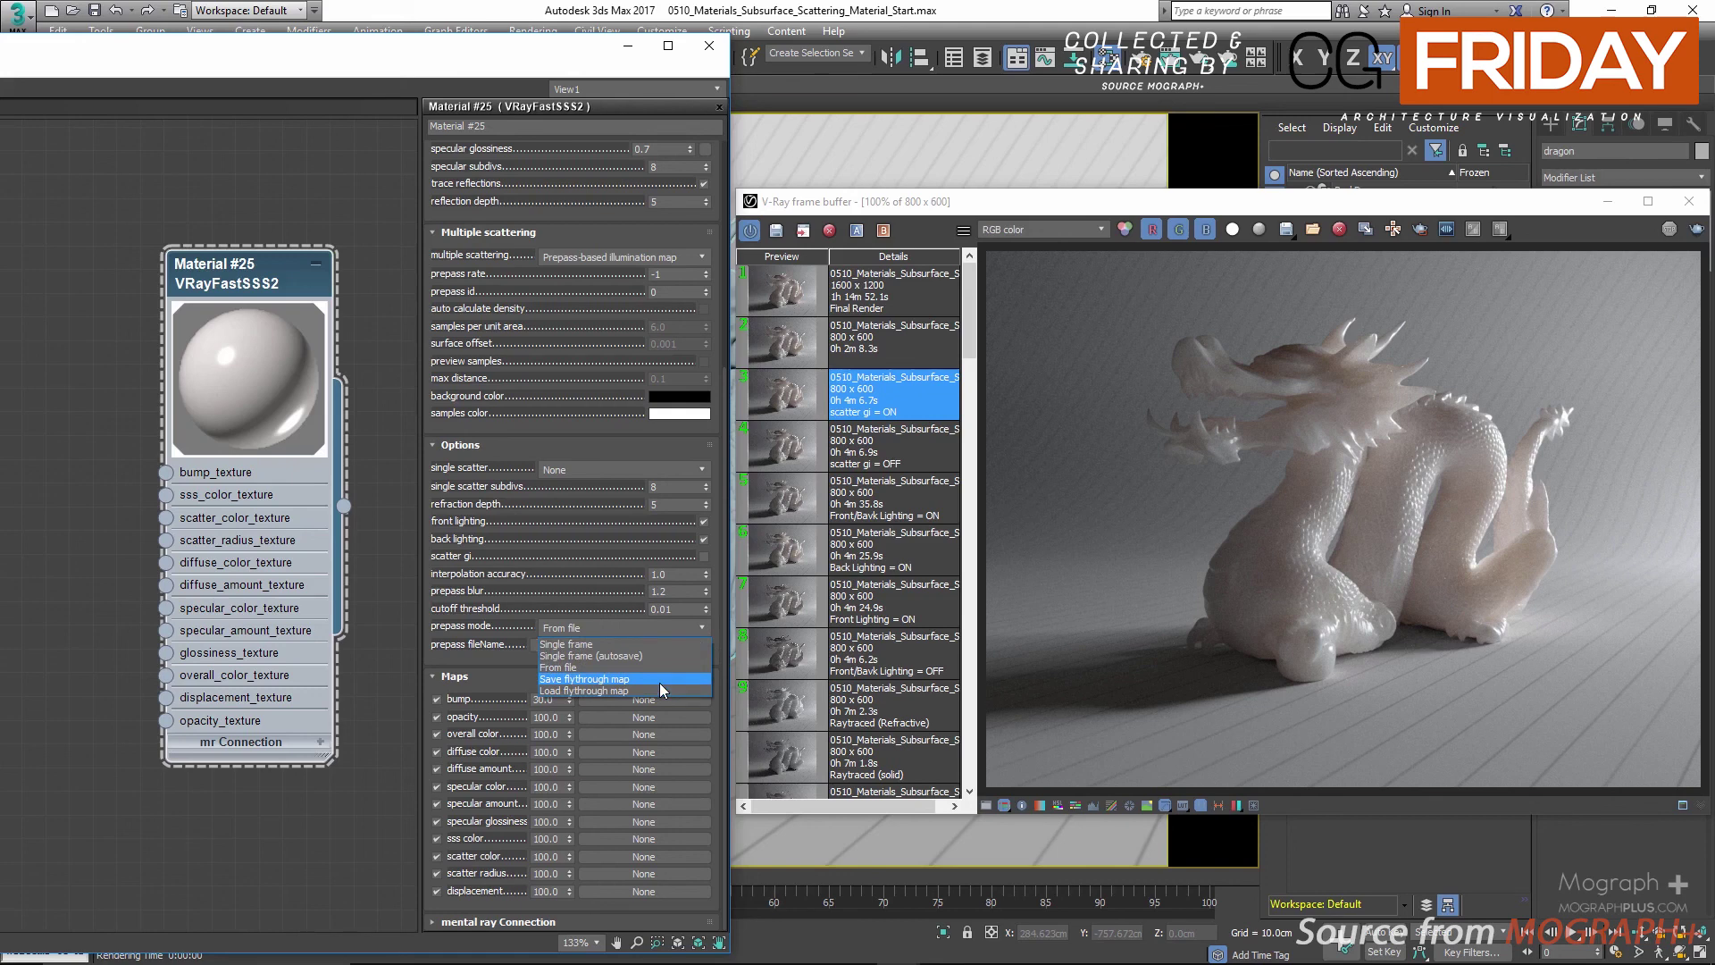
left_click(461, 635)
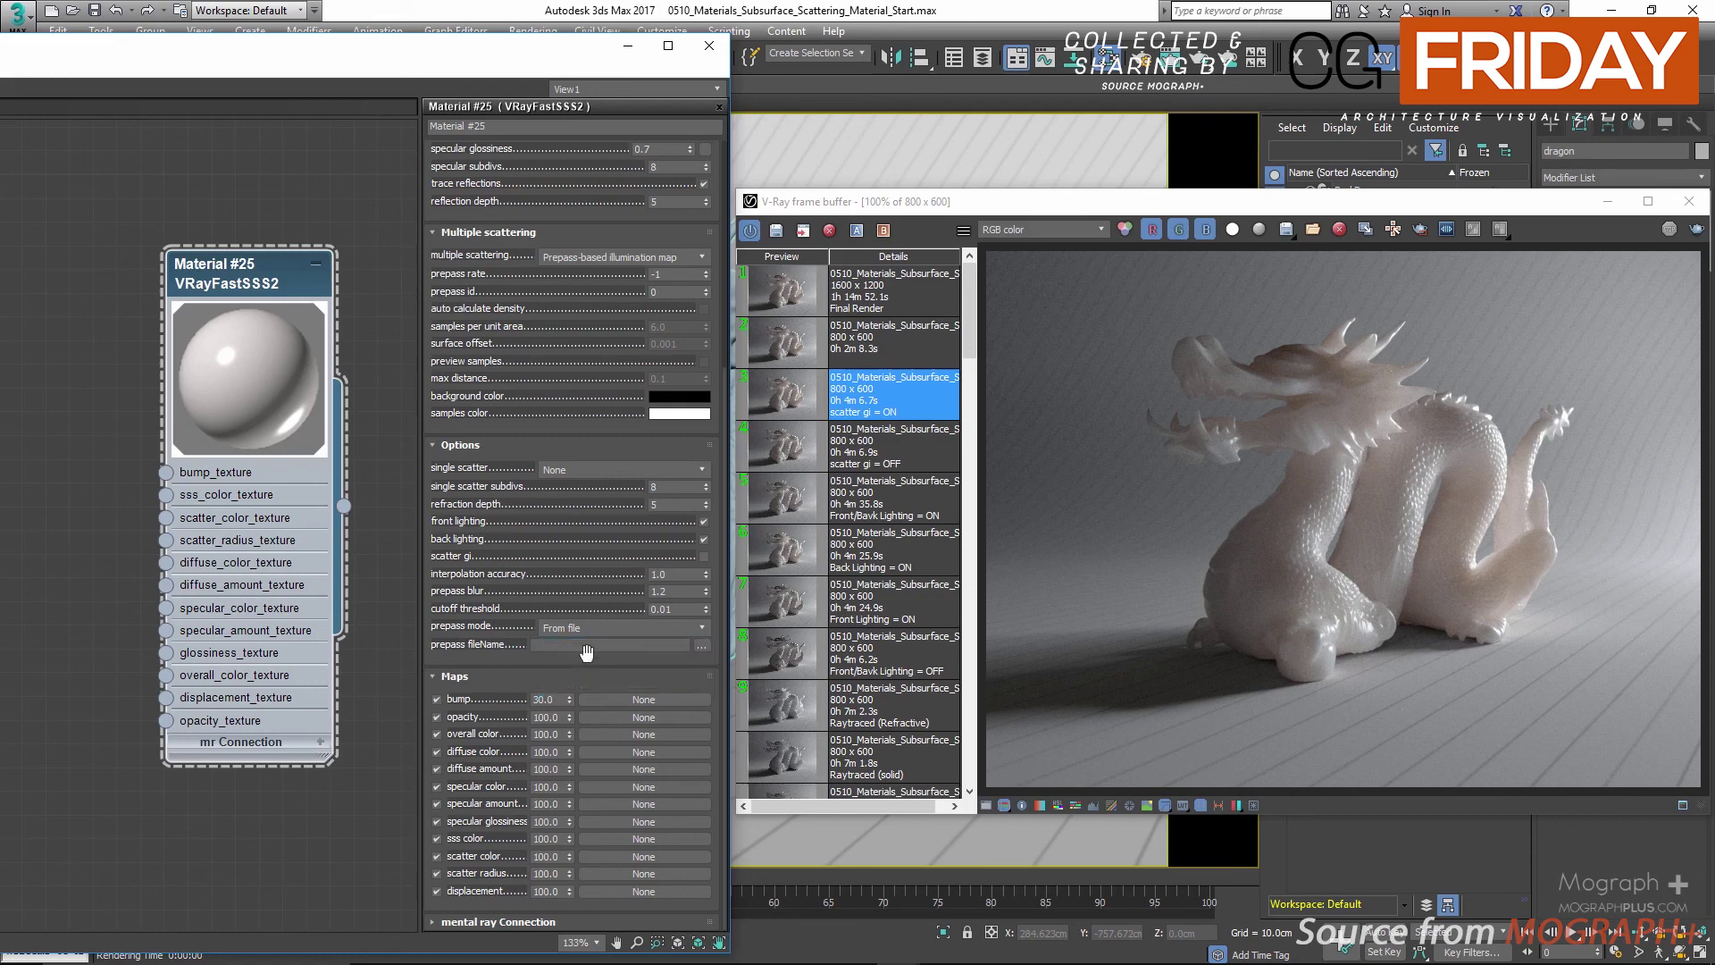
Try the Save flythrough map prepass mode, and return the prepass mode to Single frame
left_click(630, 628)
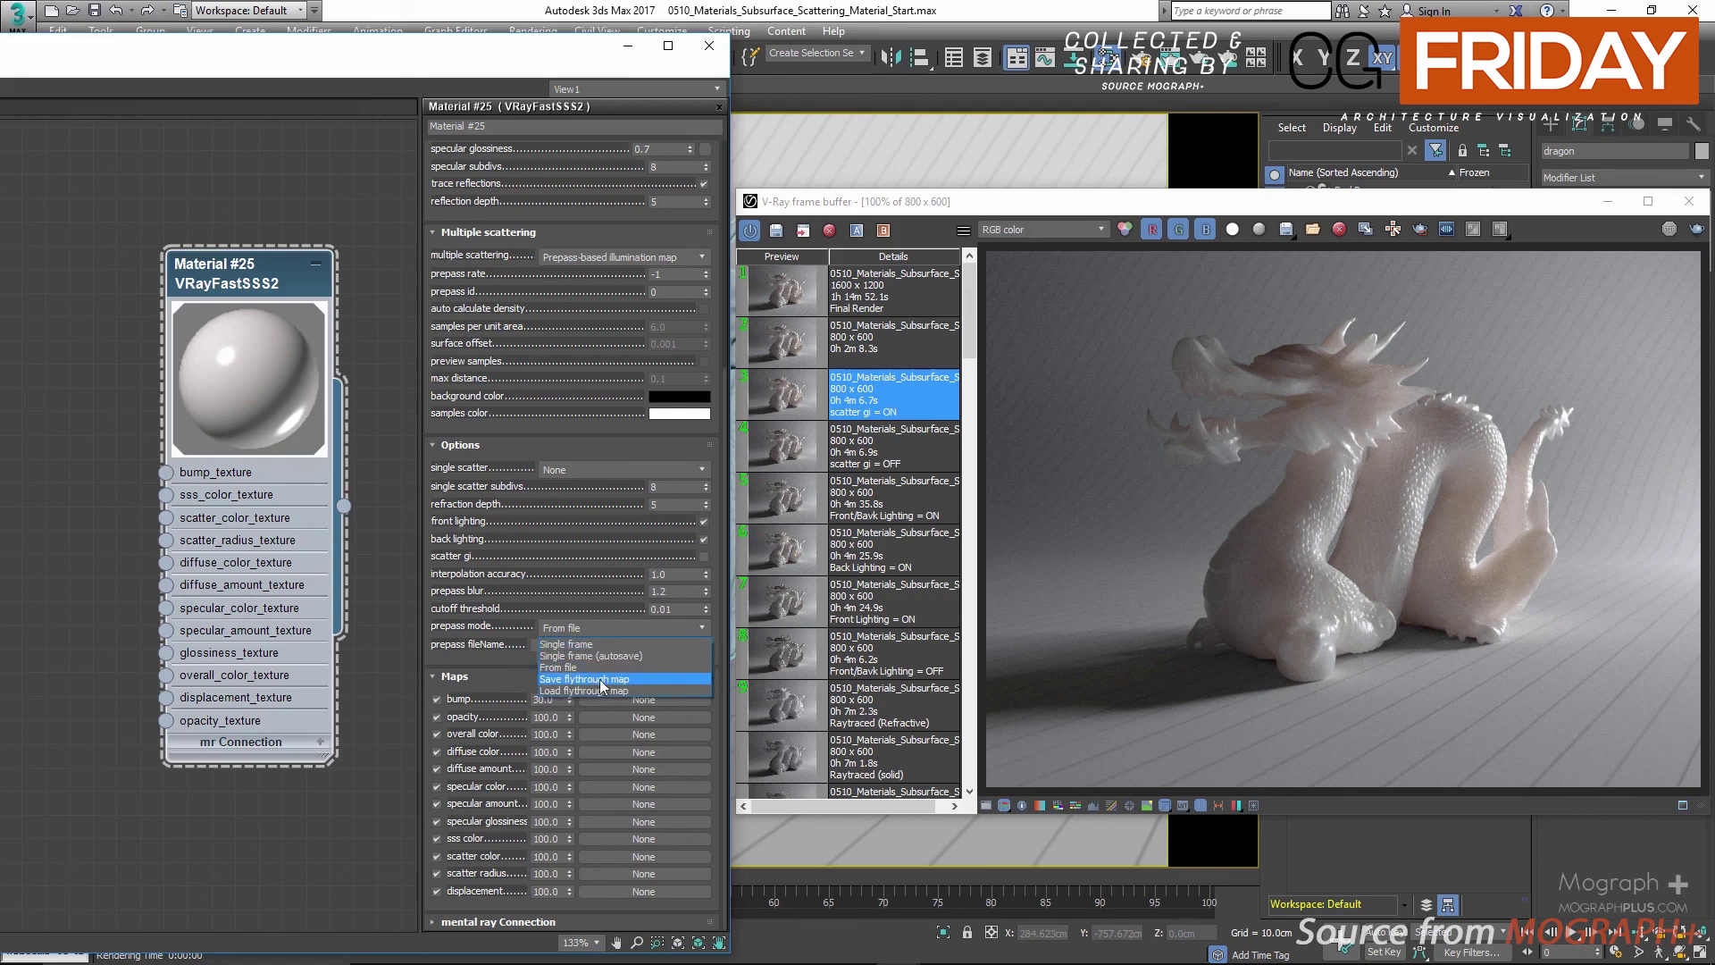
left_click(599, 680)
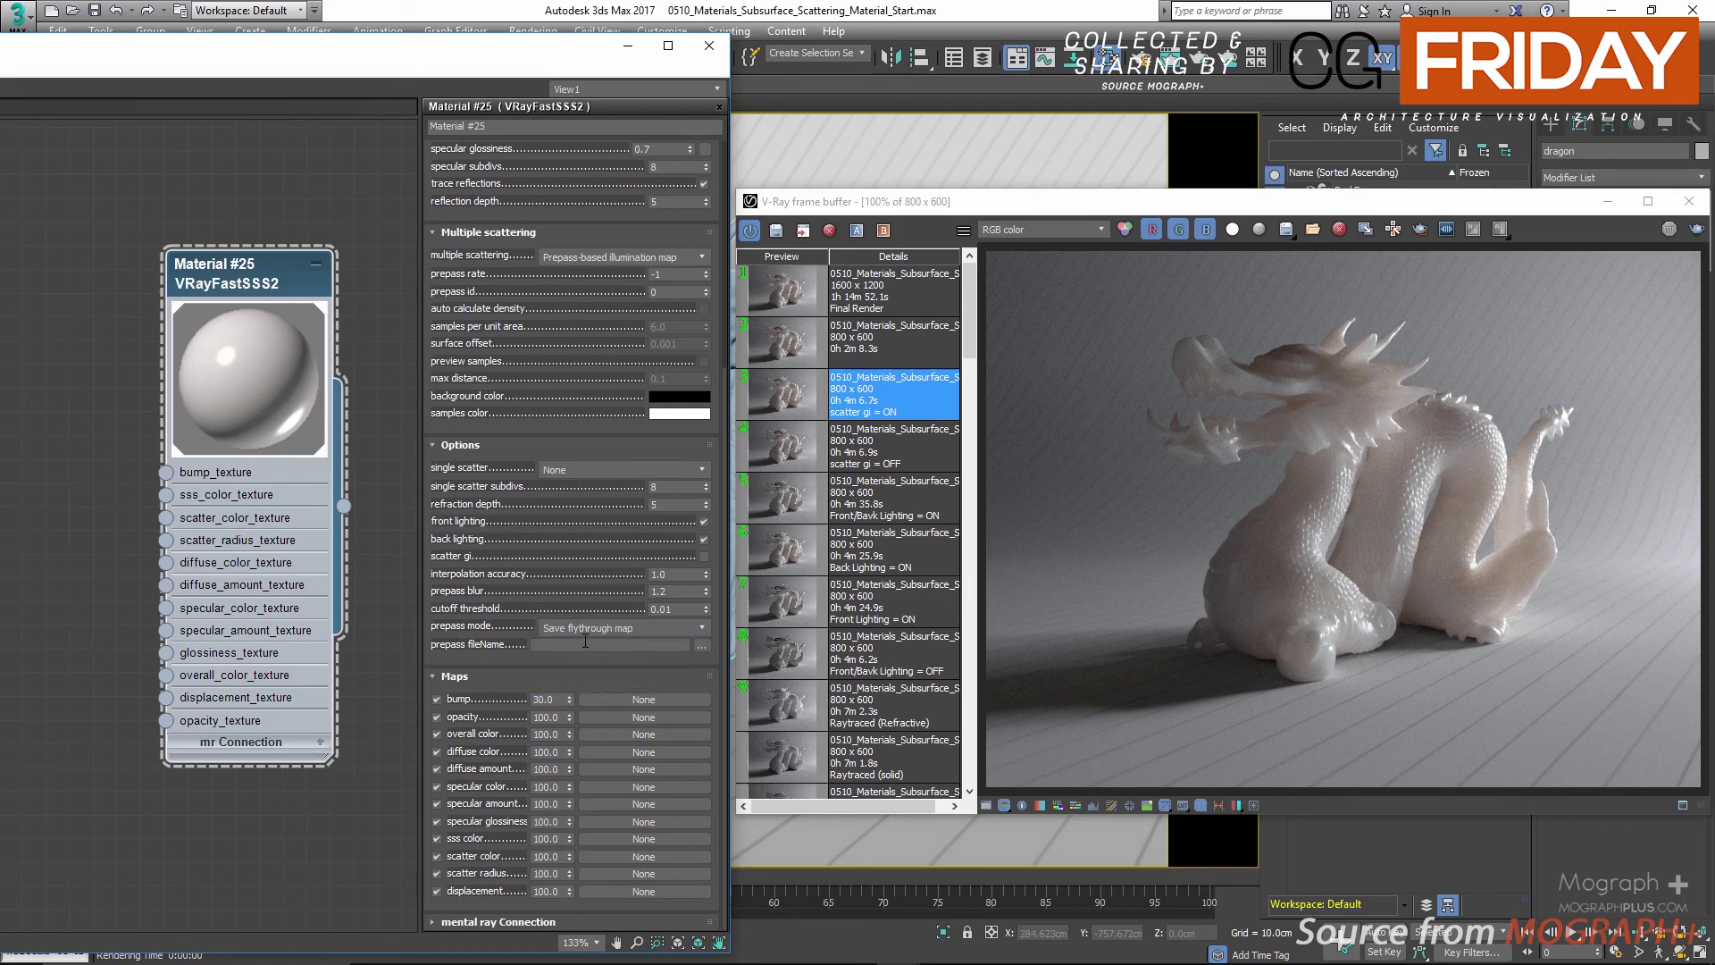
left_click(591, 630)
left_click(593, 644)
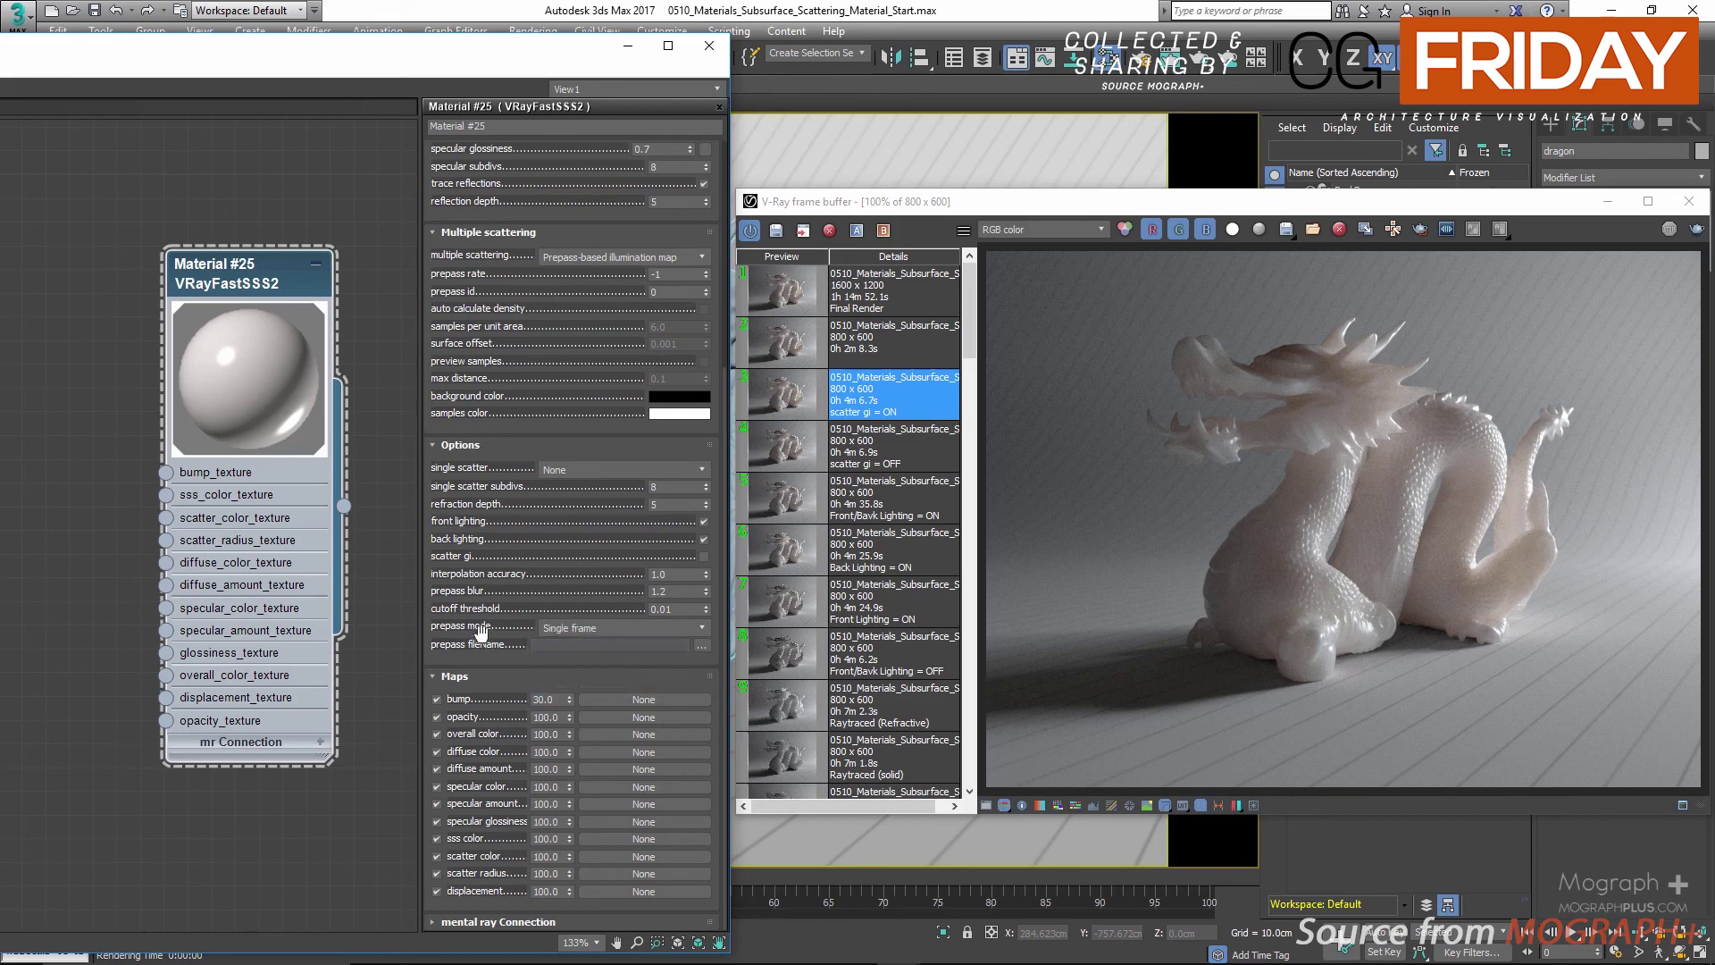
Set Material #25's multiple scattering to Raytraced and turn on scatter gi
left_click(620, 255)
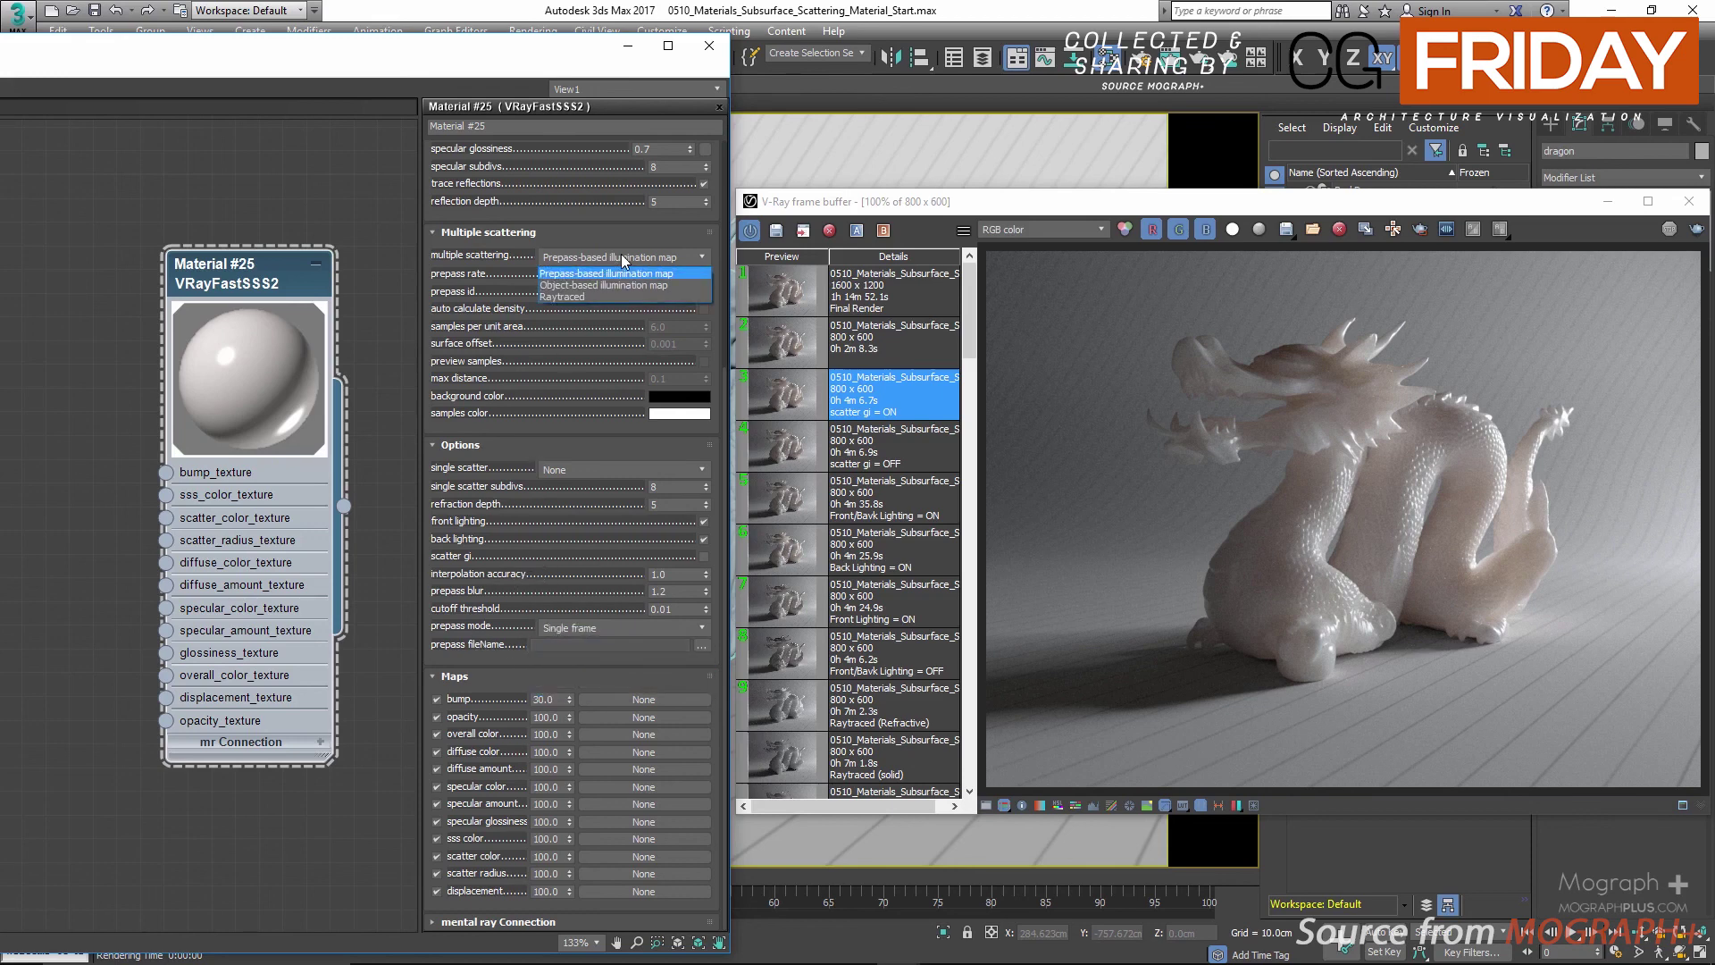
left_click(593, 293)
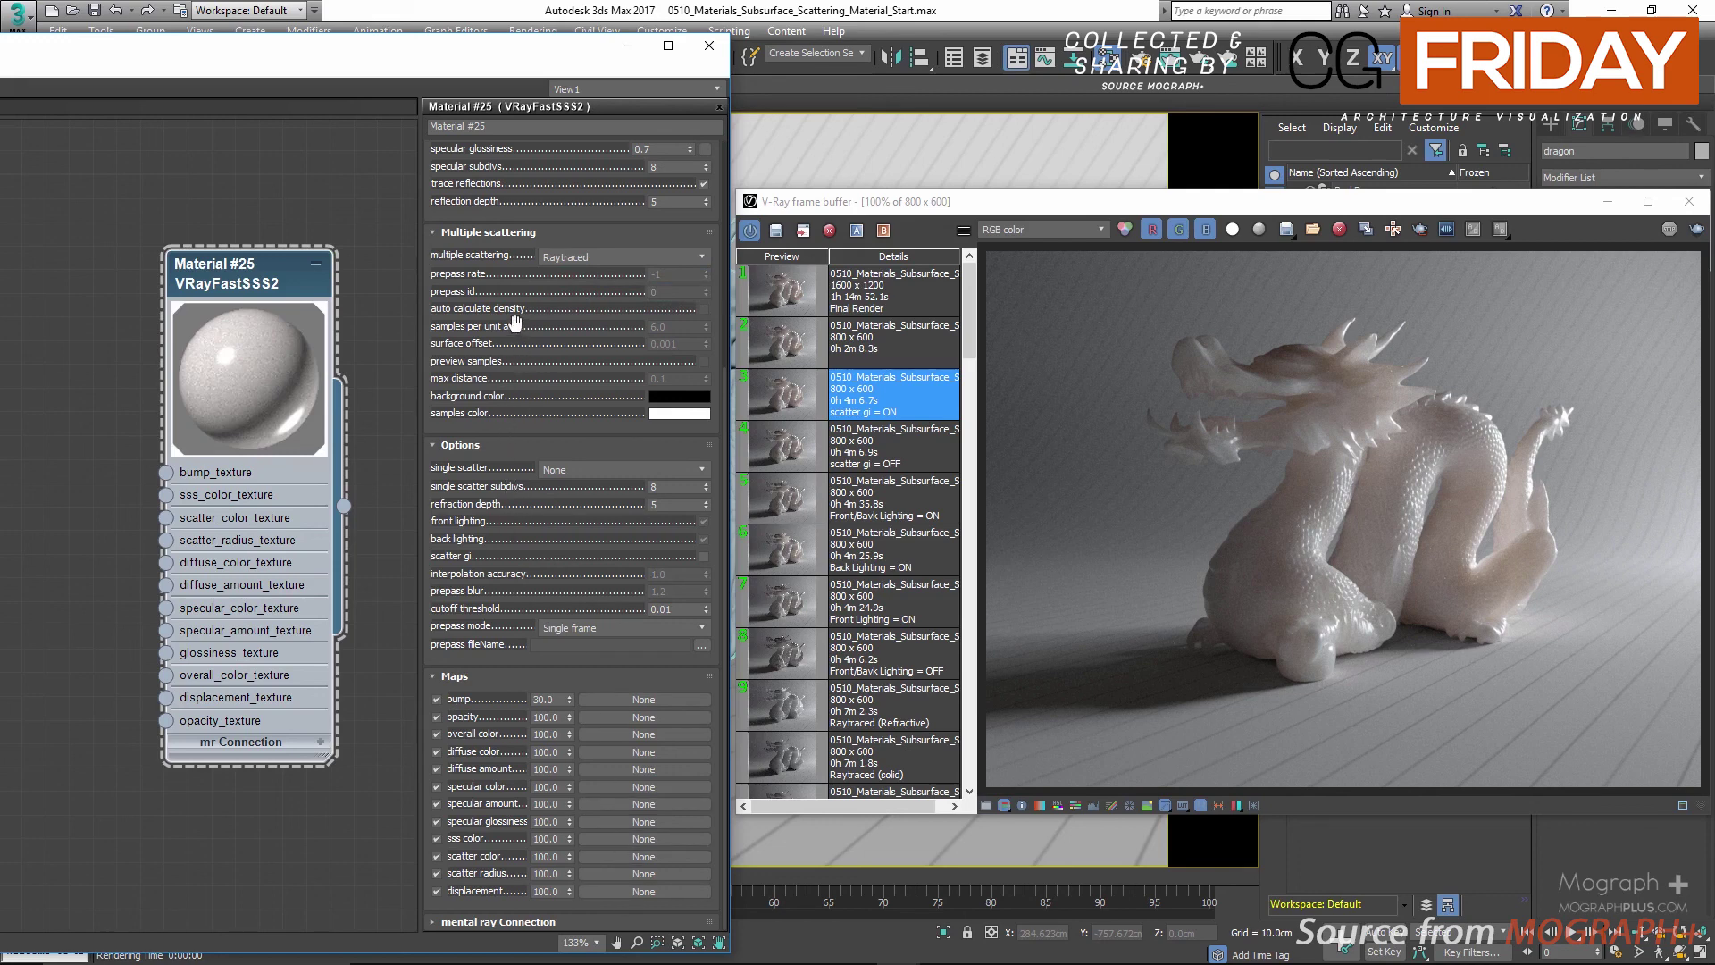
left_click_drag(512, 300, 489, 655)
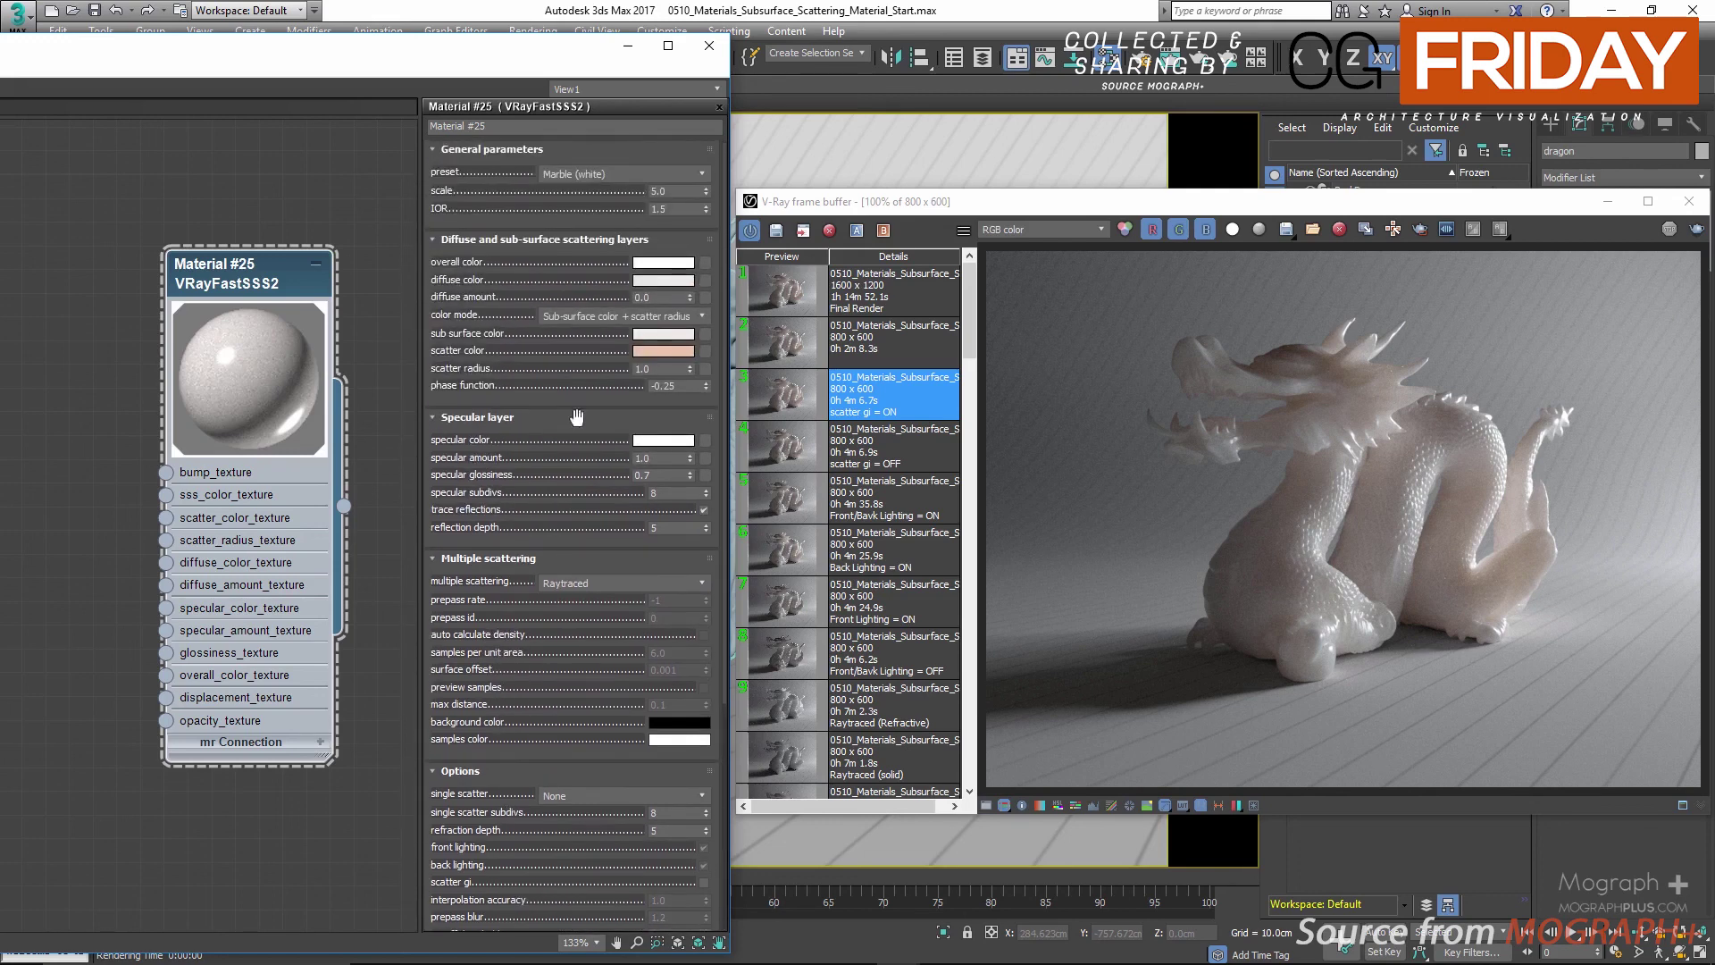
left_click(667, 178)
left_click(668, 184)
left_click(665, 190)
left_click_drag(527, 382, 582, 239)
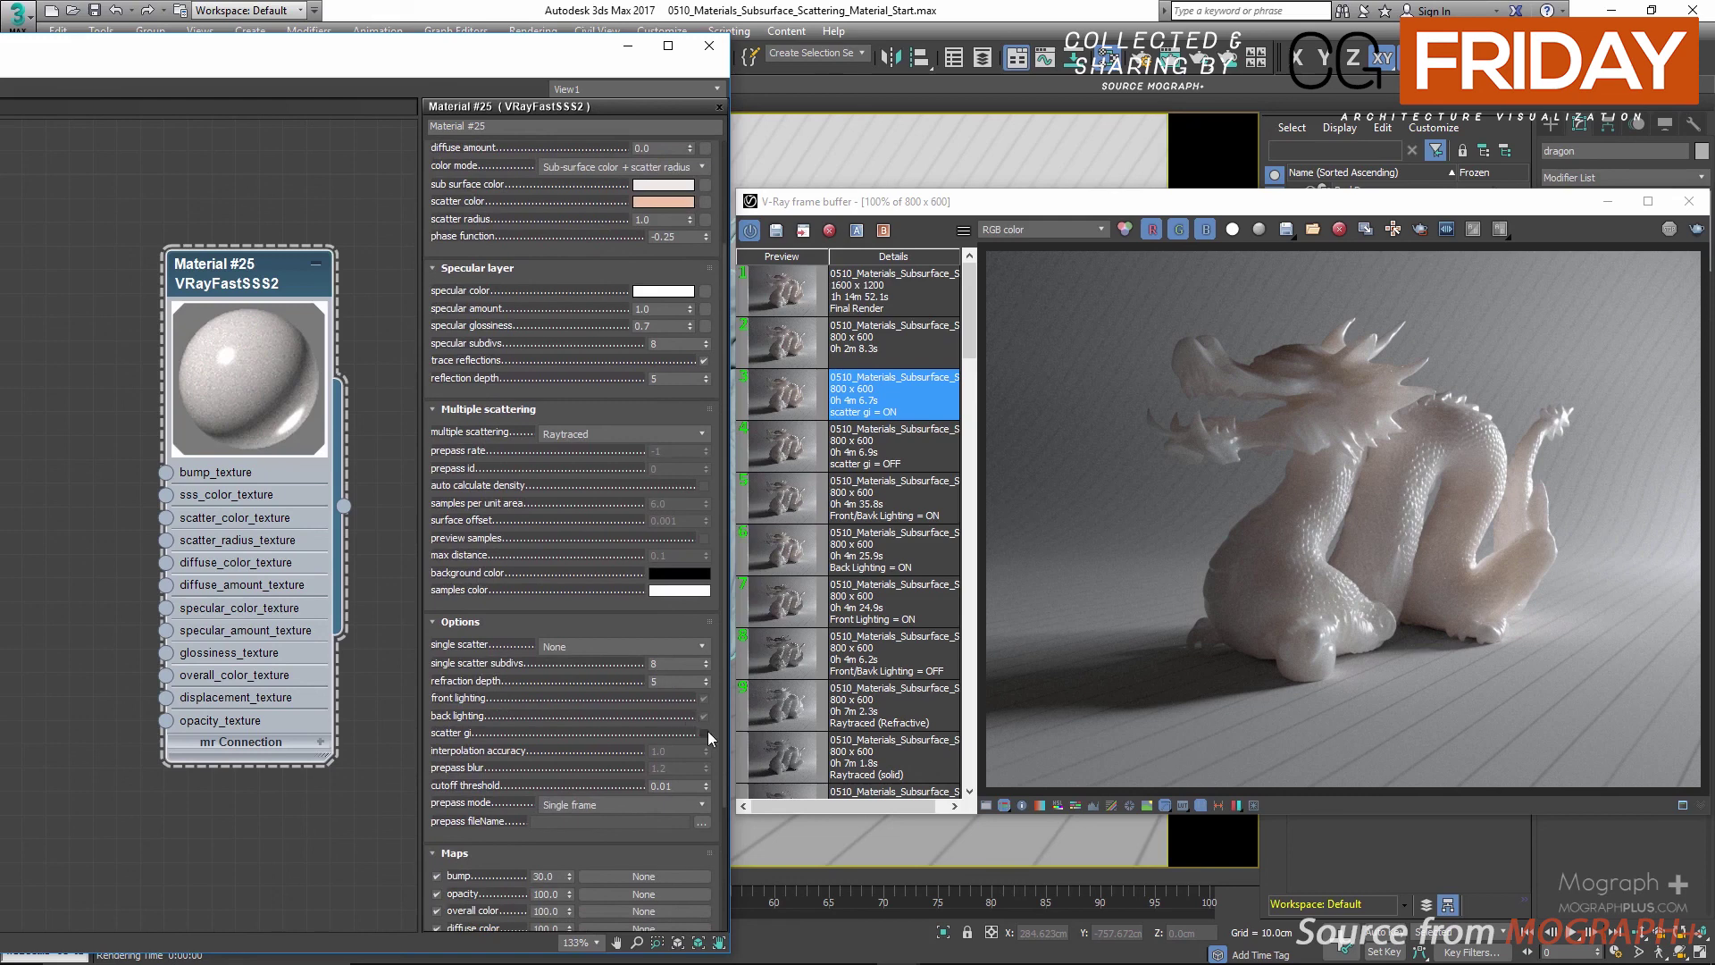
left_click_drag(528, 730, 579, 551)
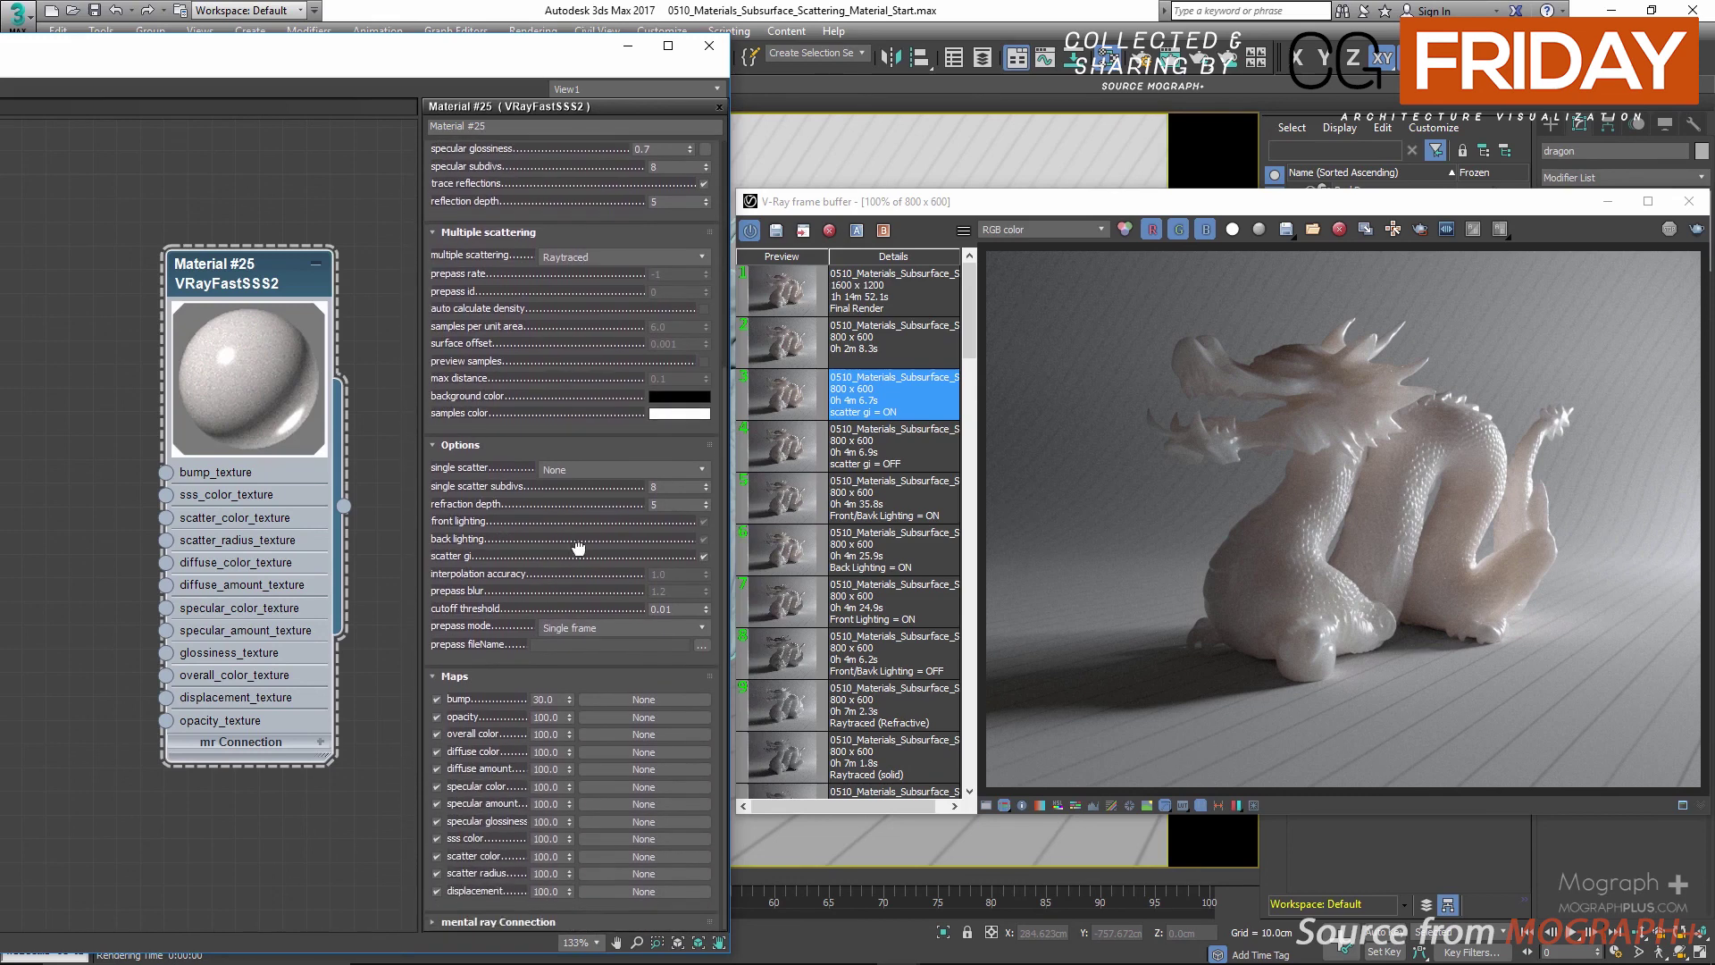
scroll(575, 525, "up", 3)
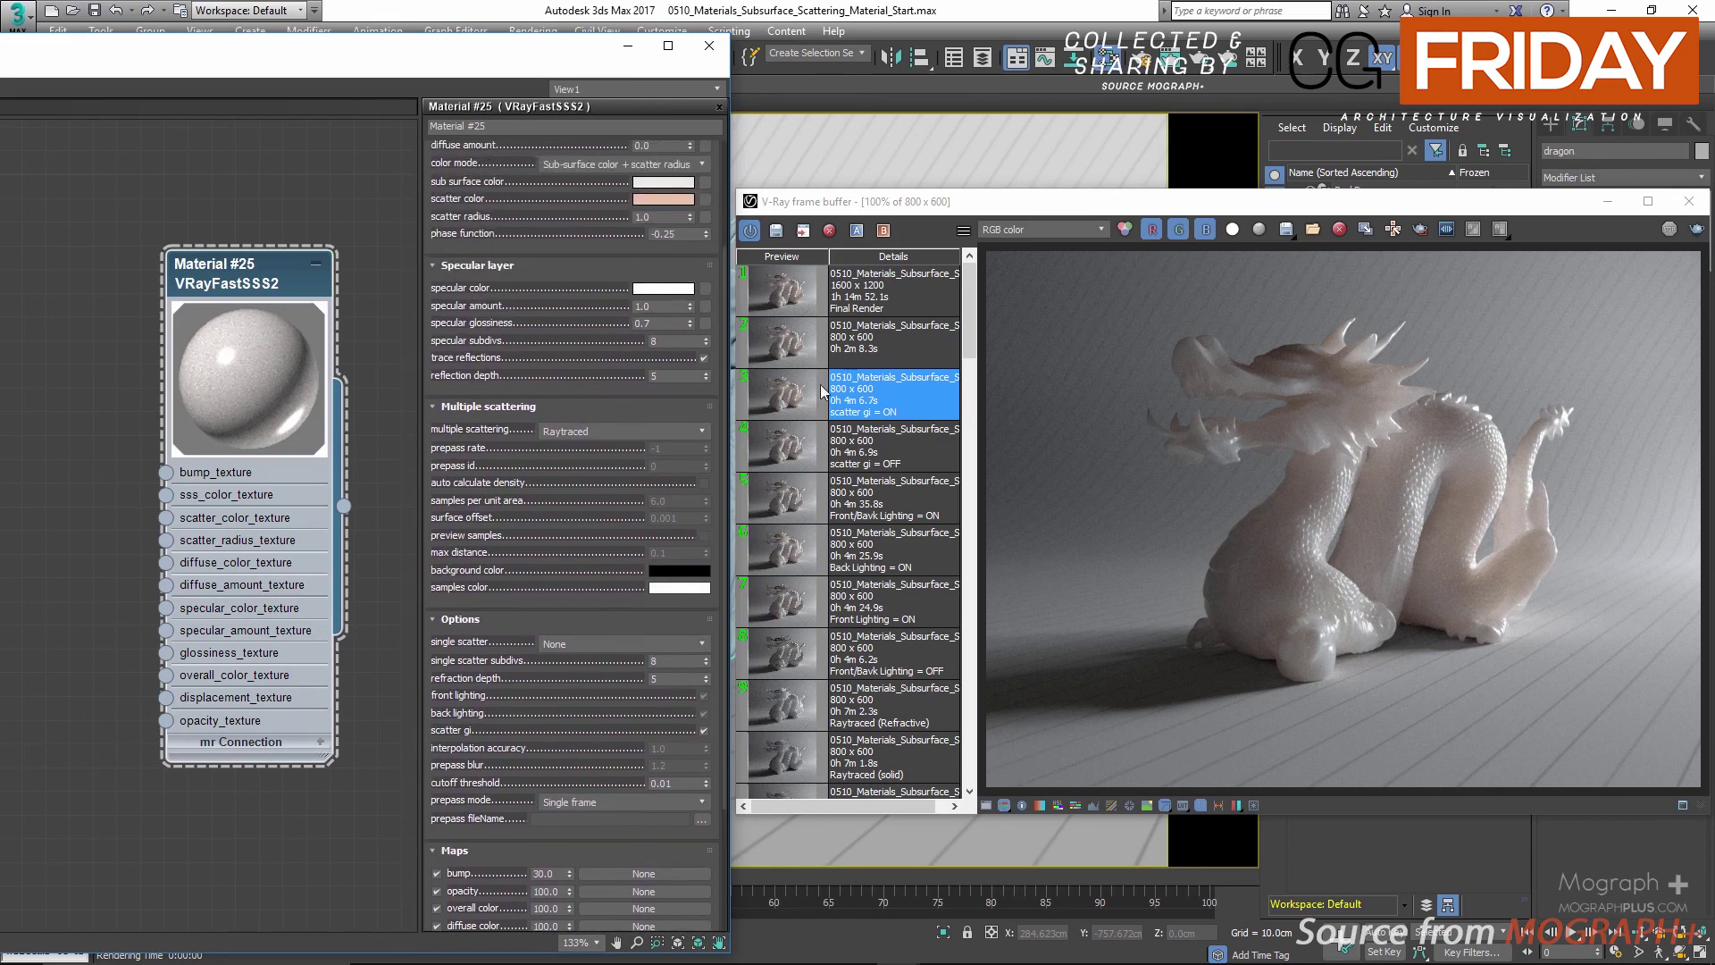
Load the saved 1600 x 1200 Final Render in the maximized V-Ray frame buffer and view it at 100% and 50%
left_click(804, 284)
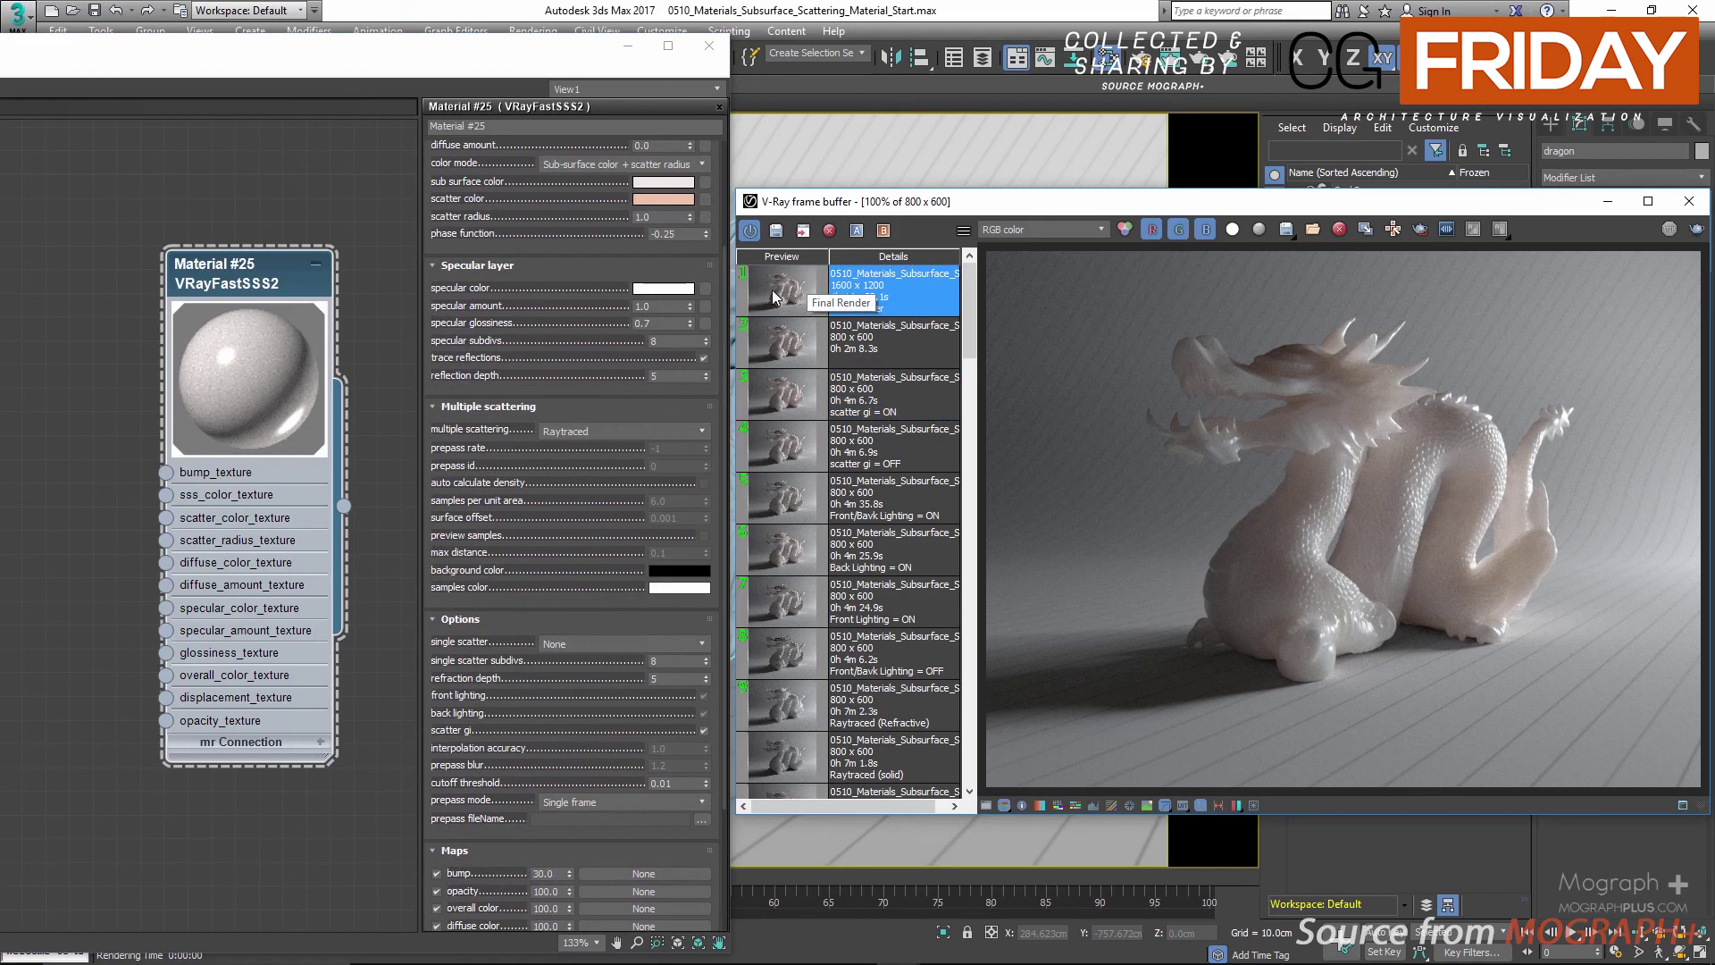
double_click(773, 297)
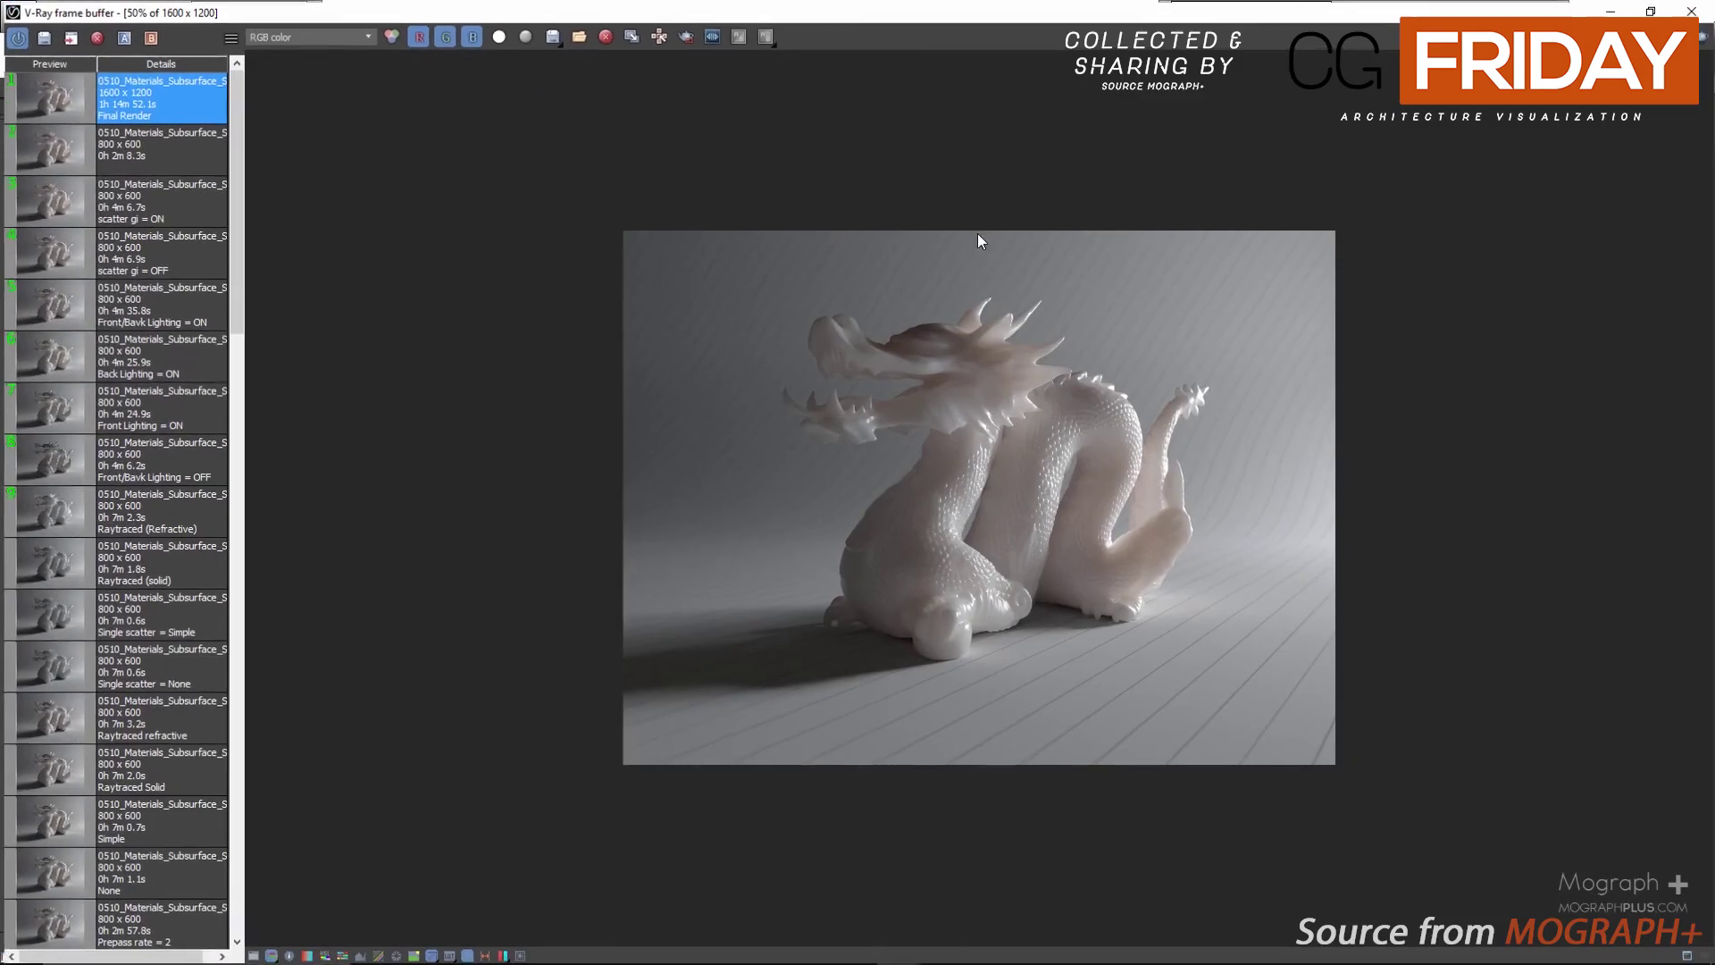
double_click(911, 420)
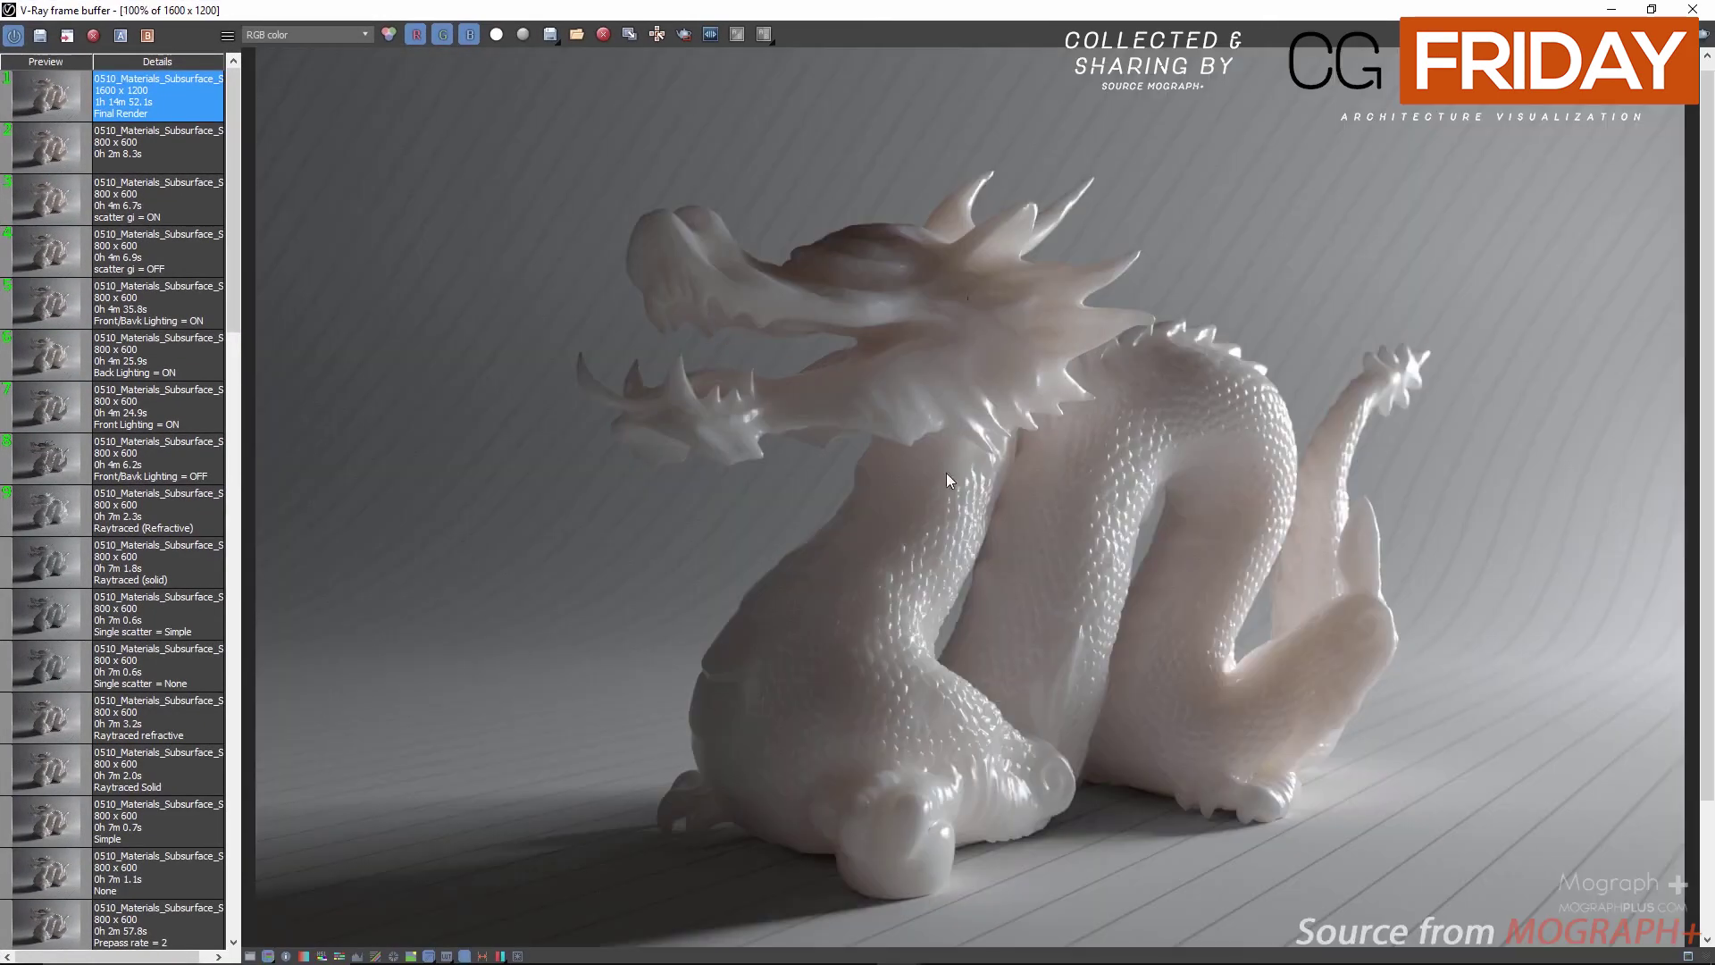
scroll(946, 480, "down", 2)
double_click(1031, 486)
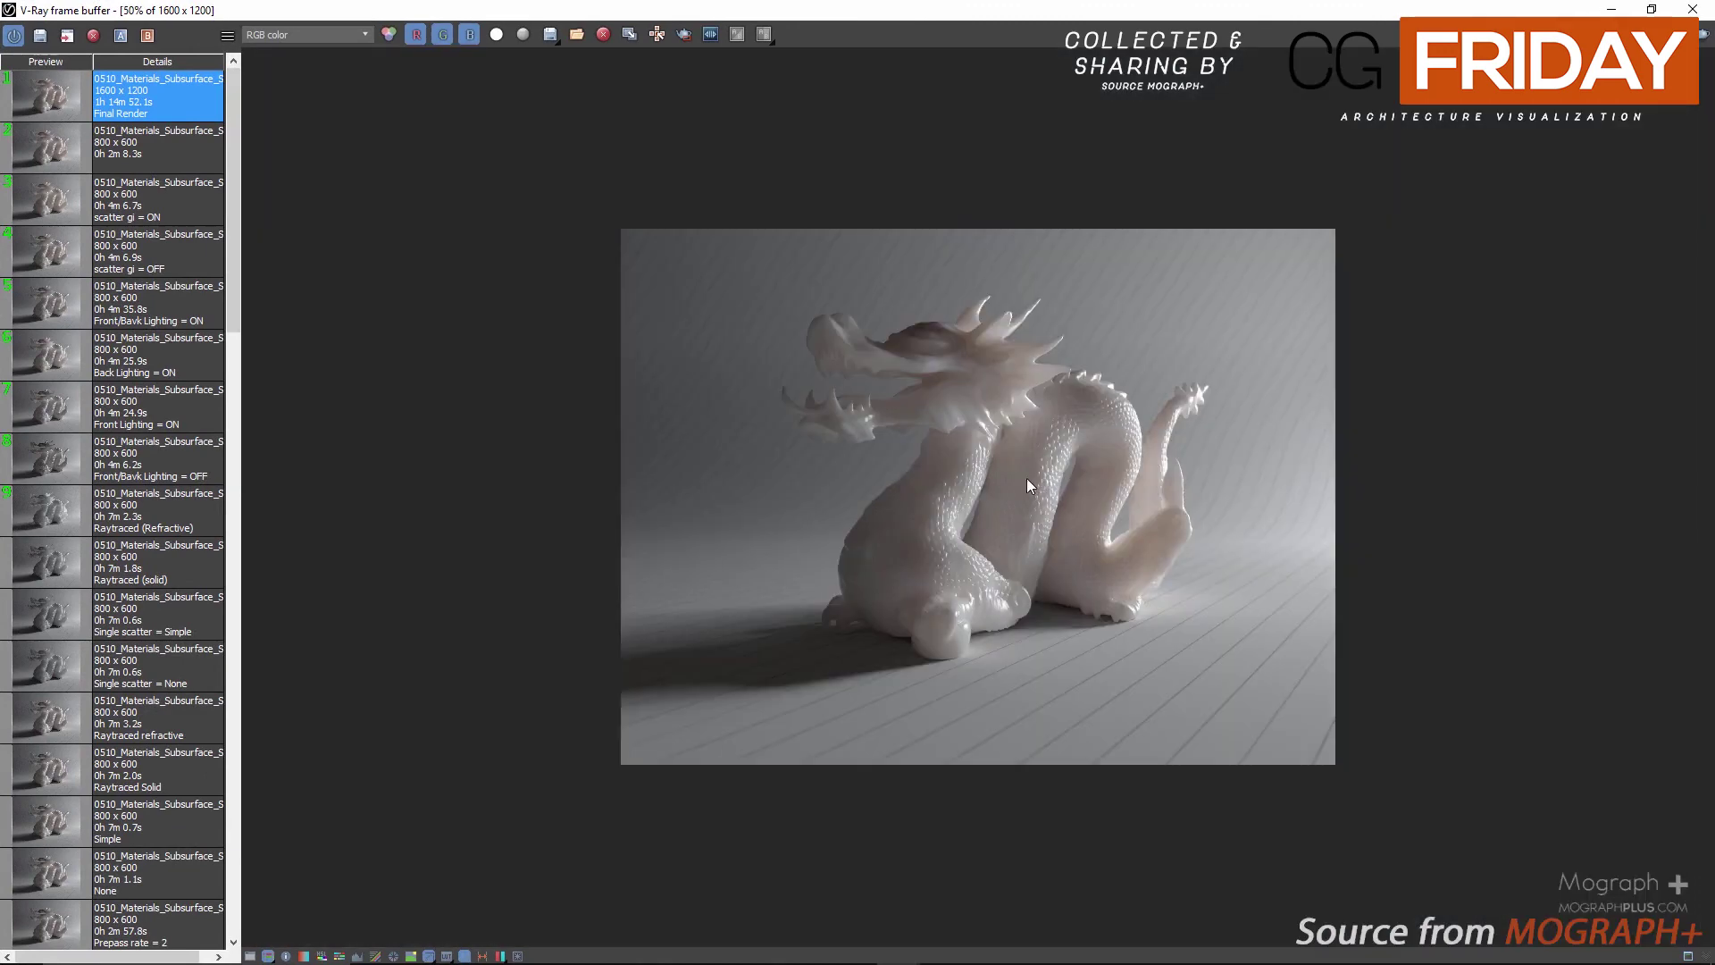
Display the VRayDenoiser channel of the Final Render and examine the dragon's head and body at up to 200%
left_click(357, 34)
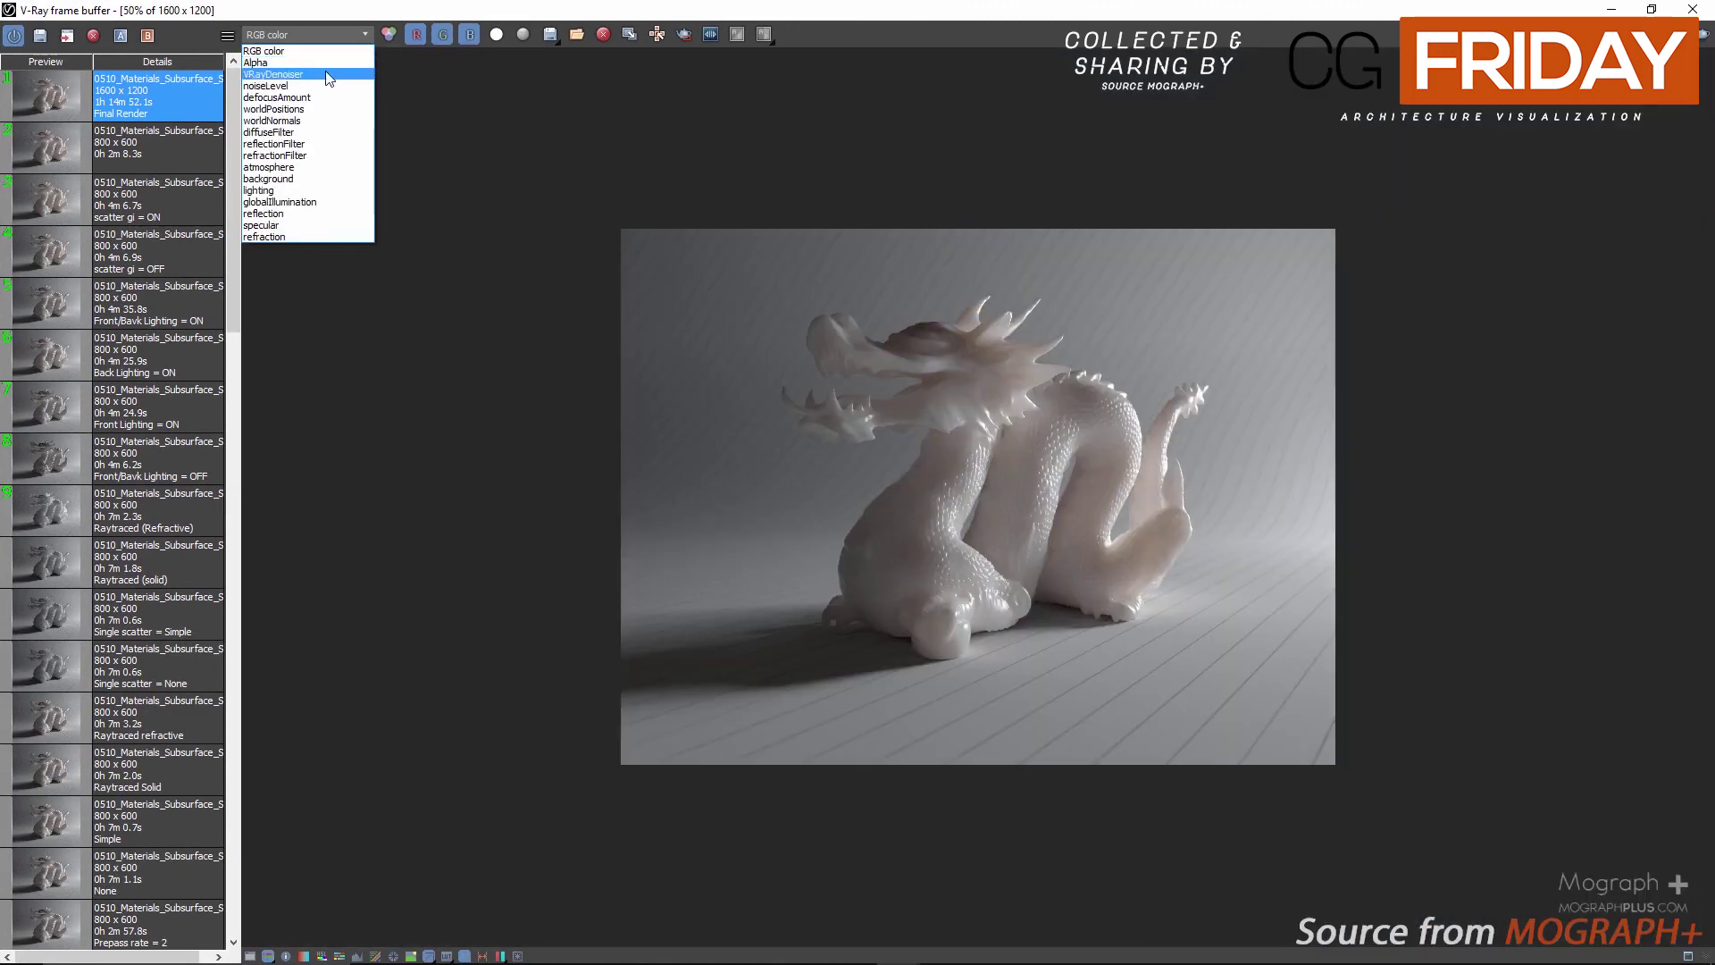
left_click(286, 124)
double_click(953, 417)
middle_click_drag(790, 416, 827, 480)
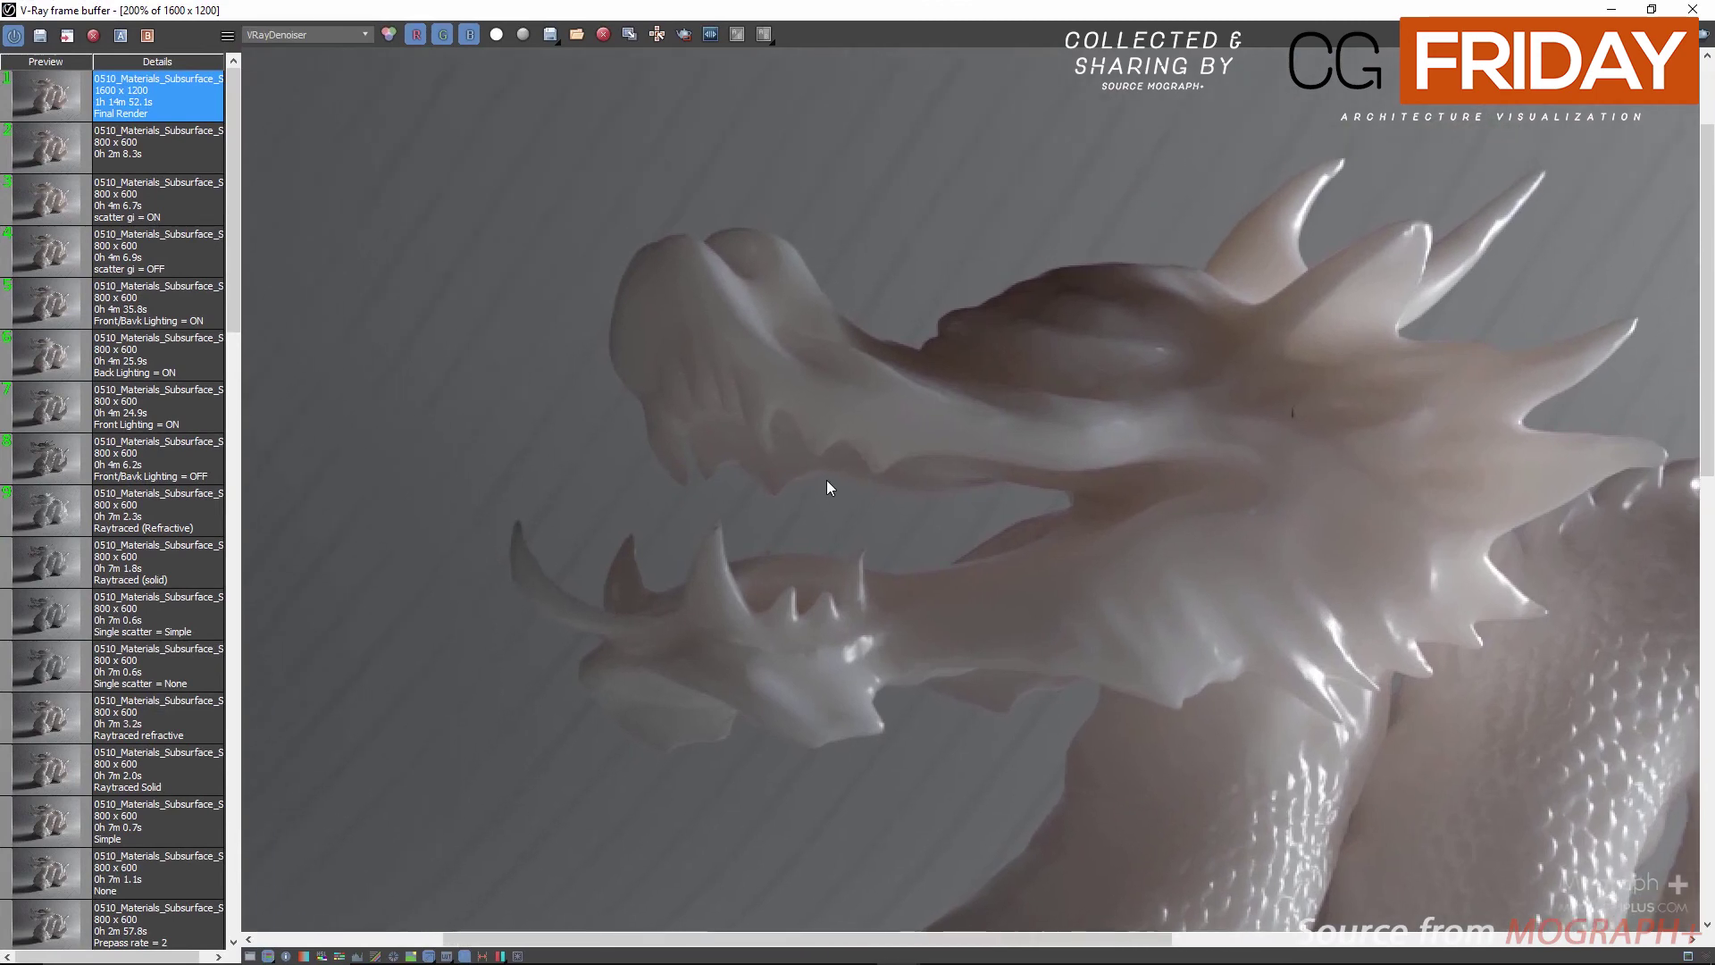
scroll(666, 367, "down", 3)
scroll(844, 397, "down", 2)
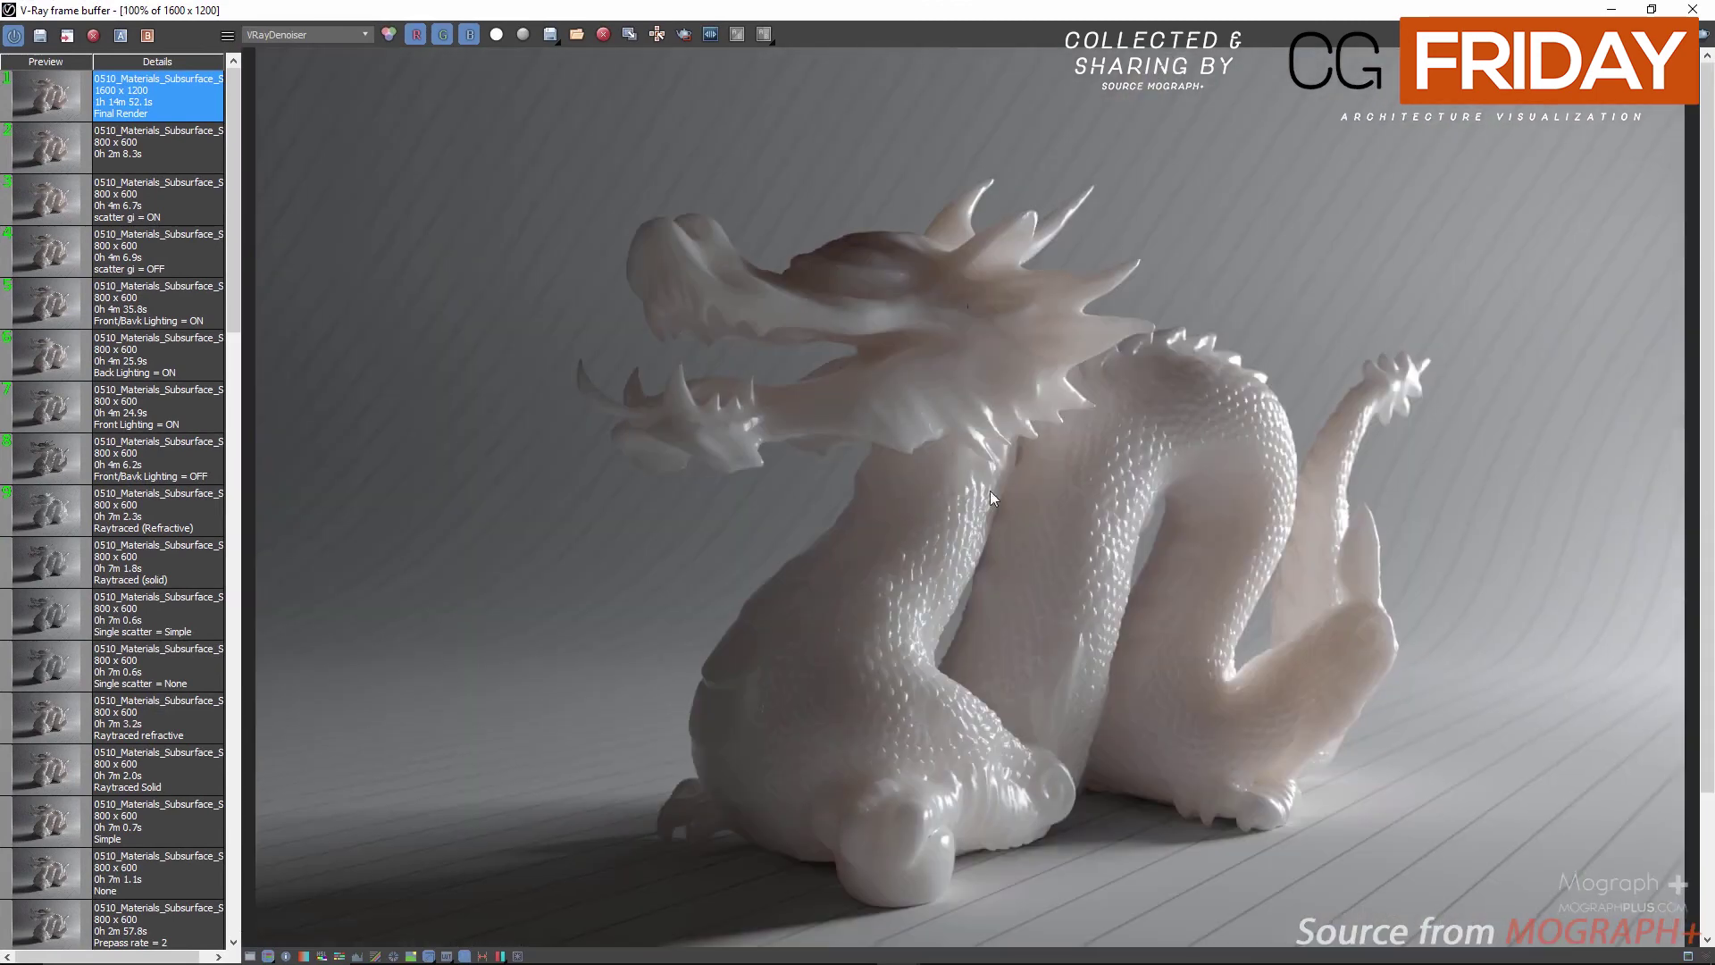
middle_click_drag(989, 490, 961, 384)
scroll(962, 384, "down", 1)
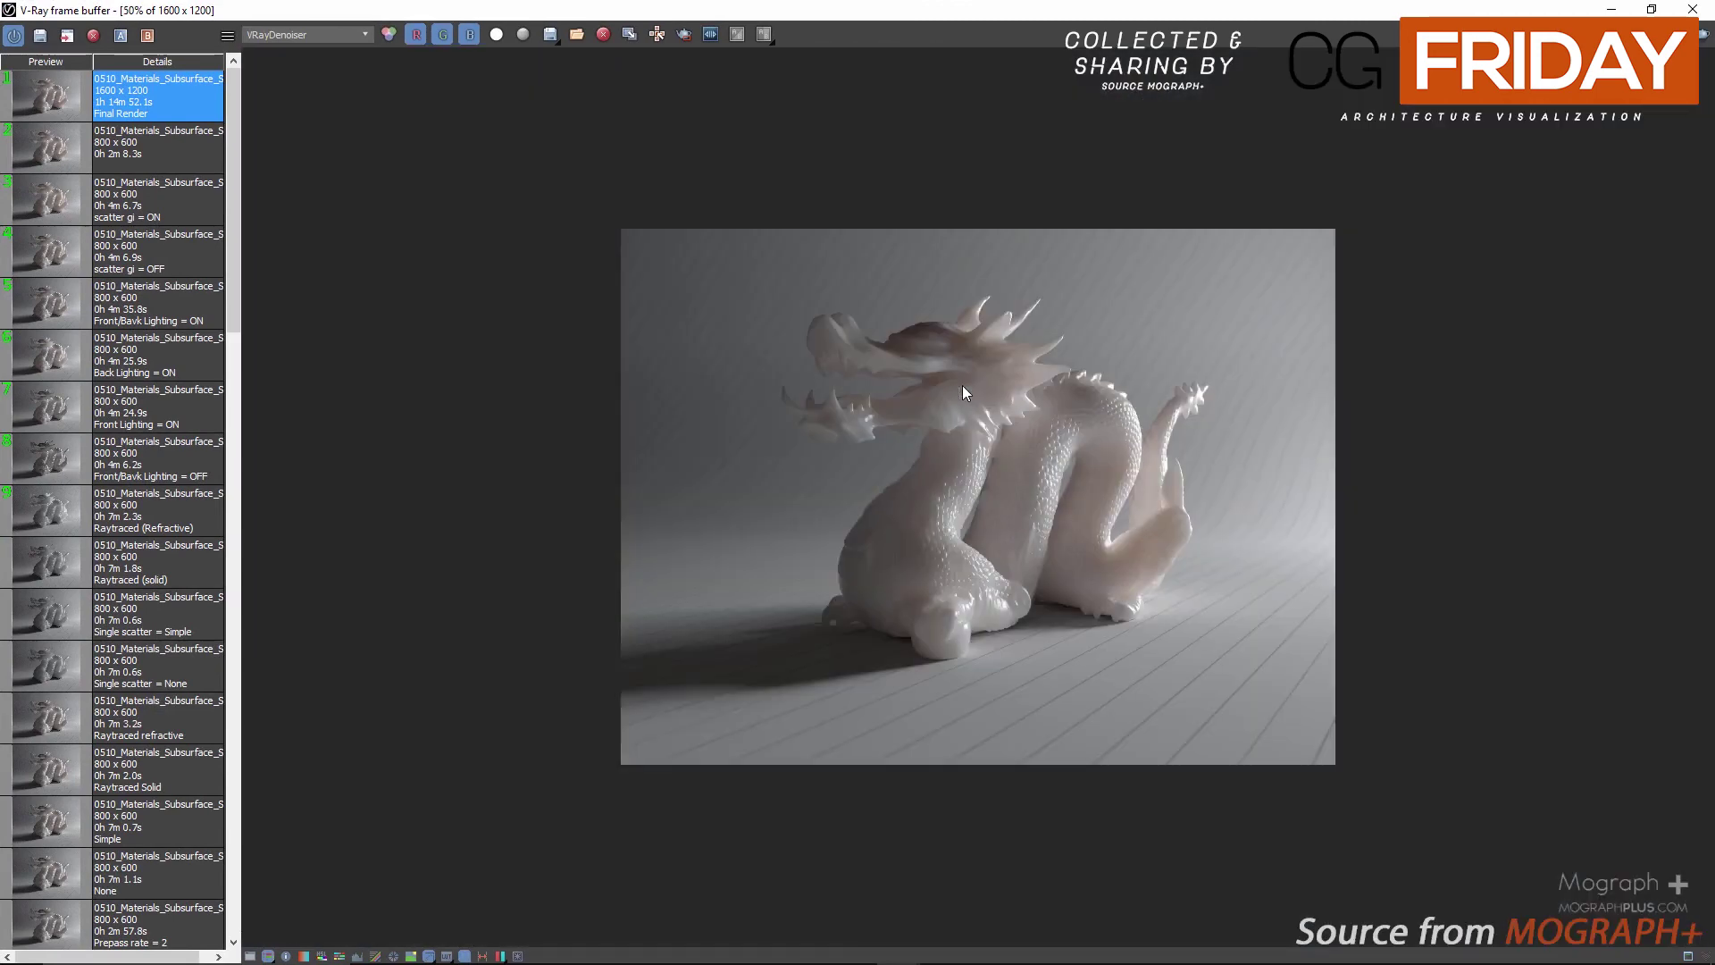
scroll(925, 360, "up", 1)
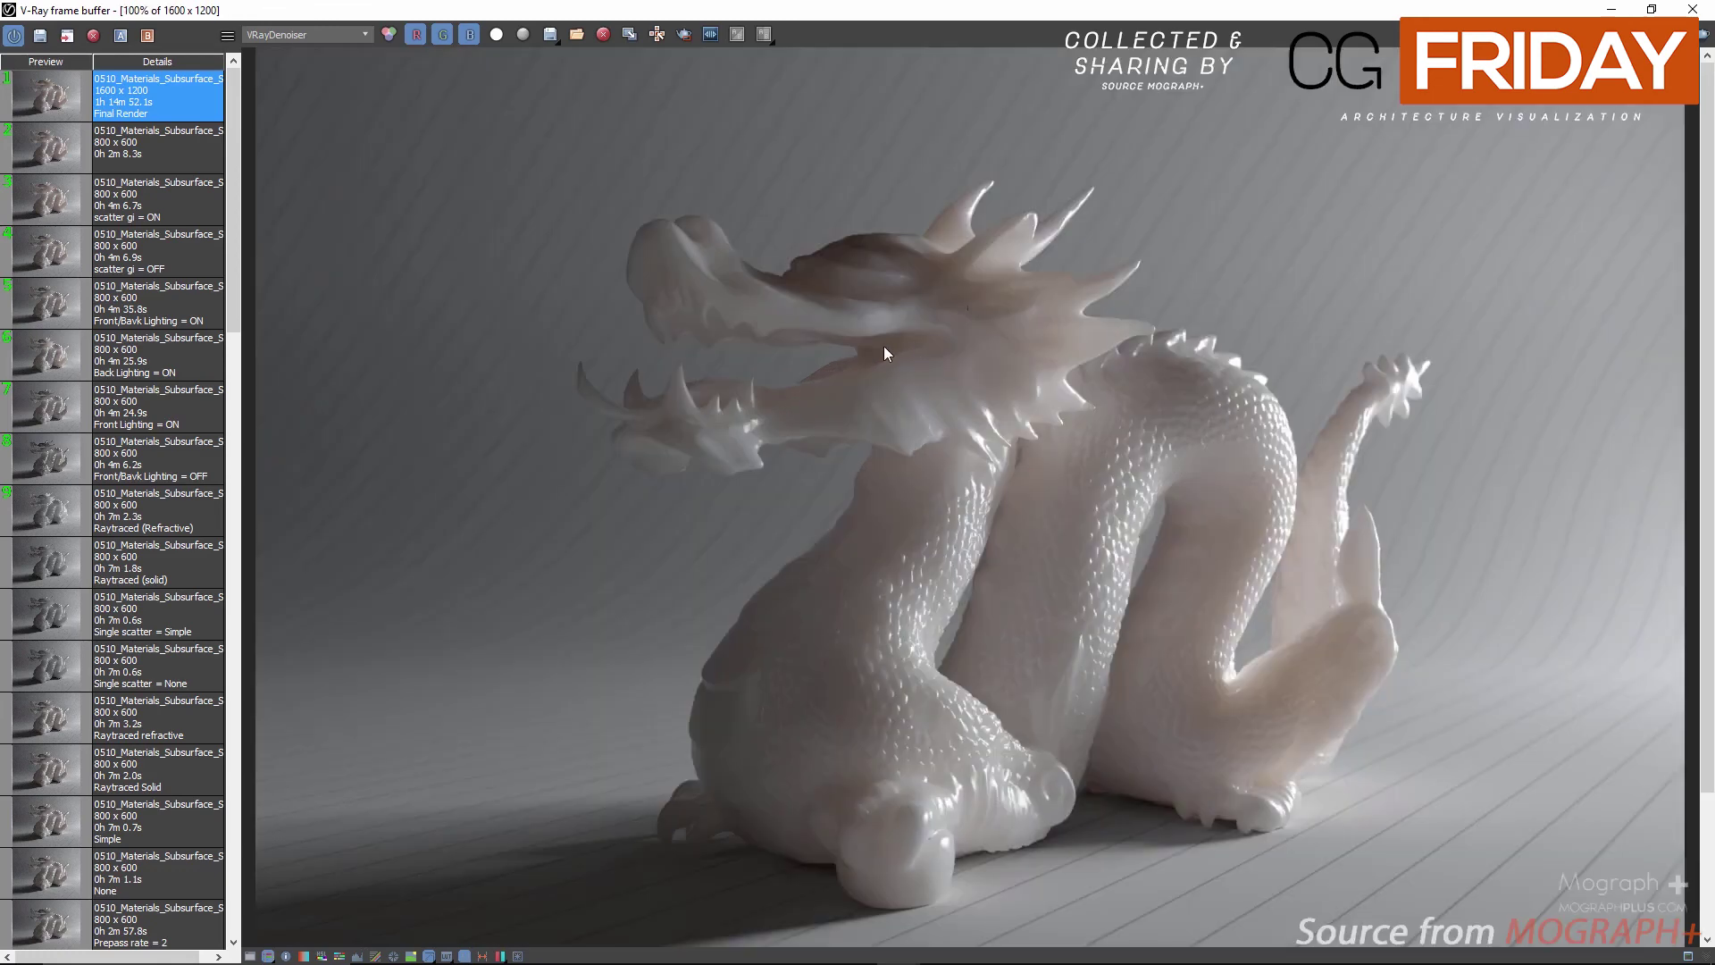
scroll(979, 390, "up", 1)
middle_click_drag(1079, 477, 938, 352)
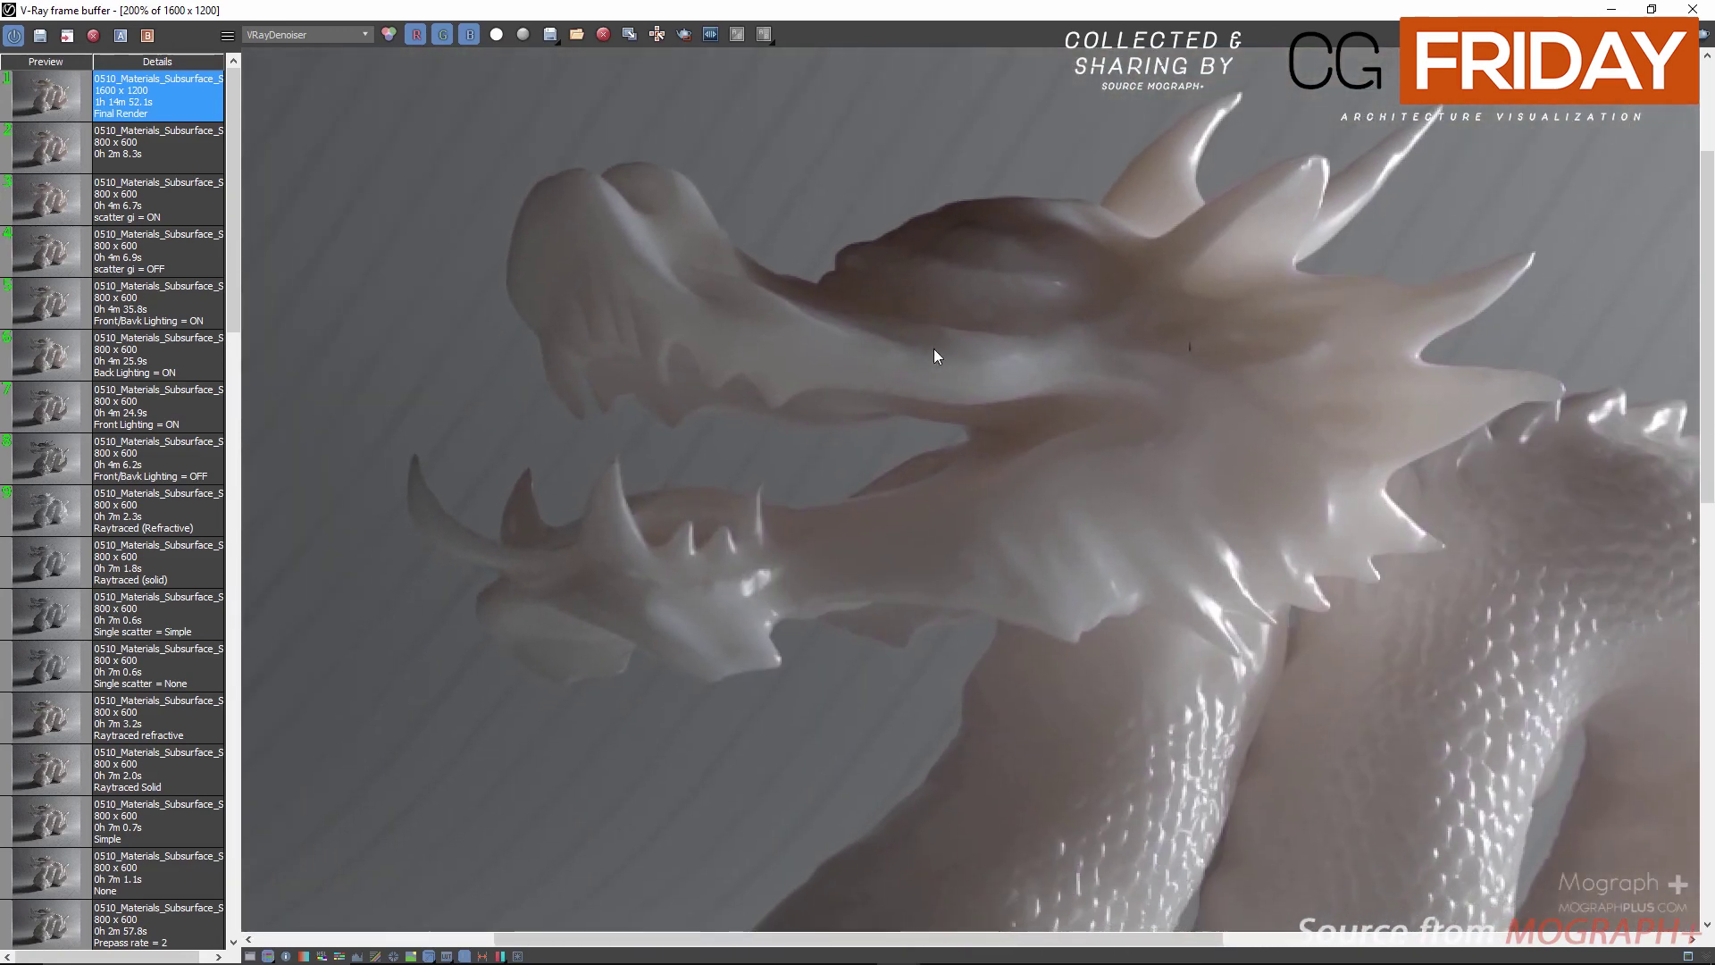
scroll(934, 350, "down", 1)
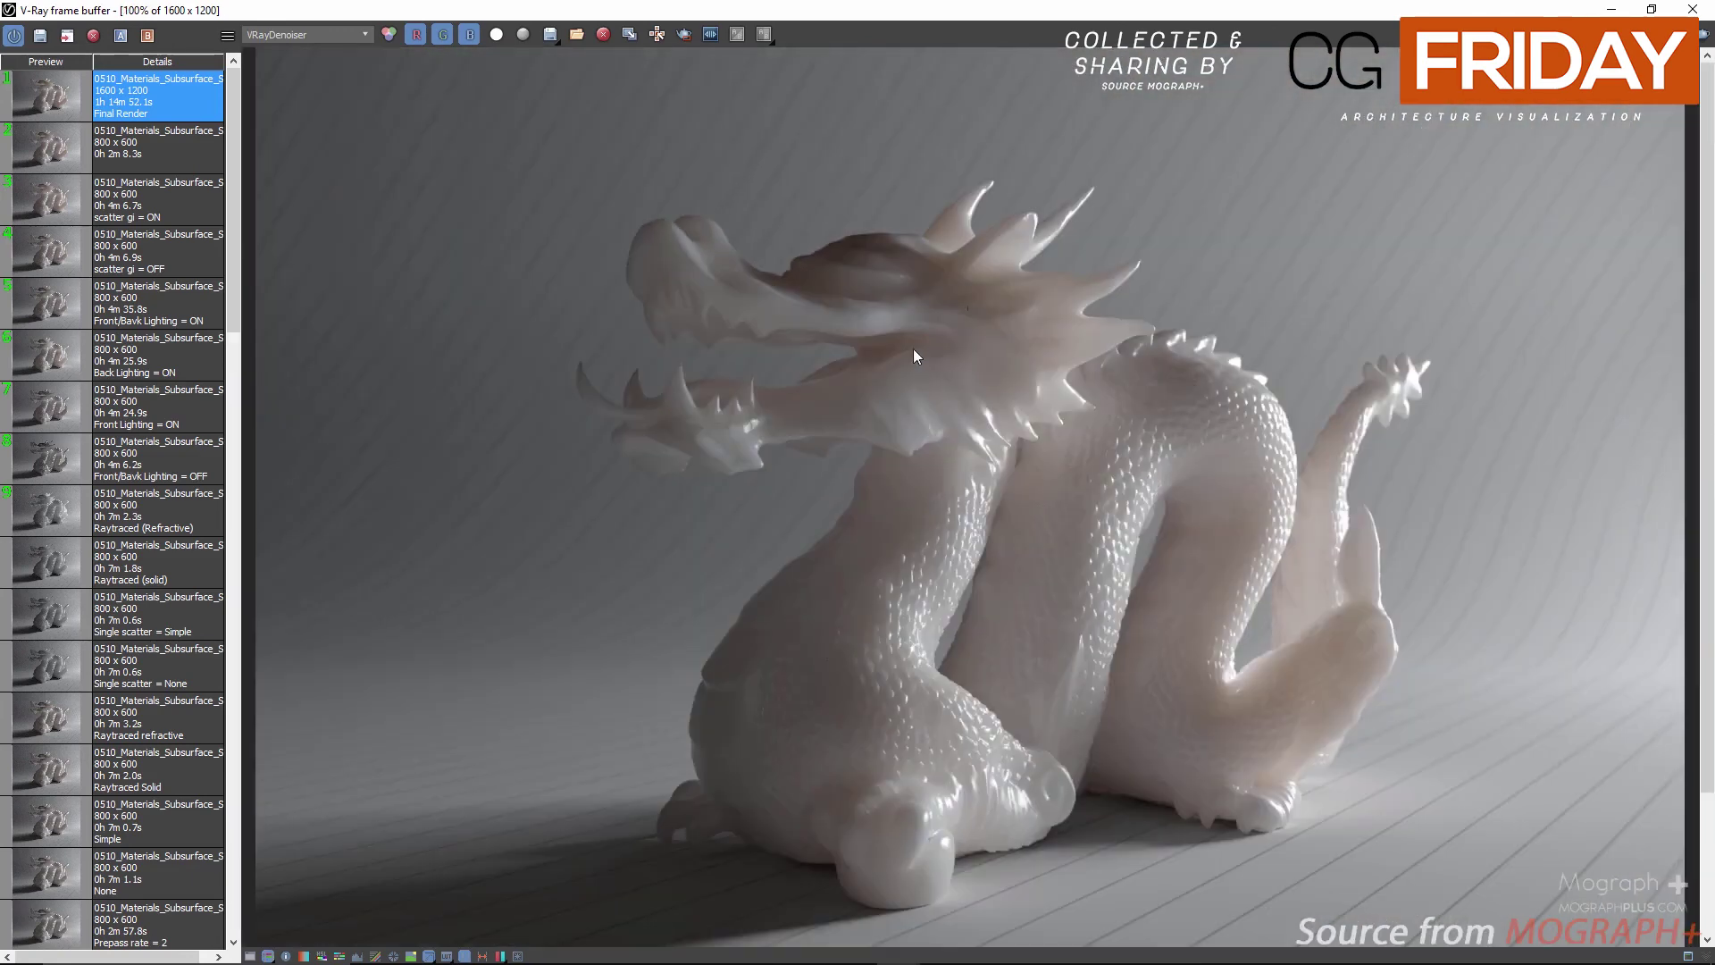
Load the V-Ray settings stored with the Final Render history entry and inspect the denoised dragon up close
right_click(189, 101)
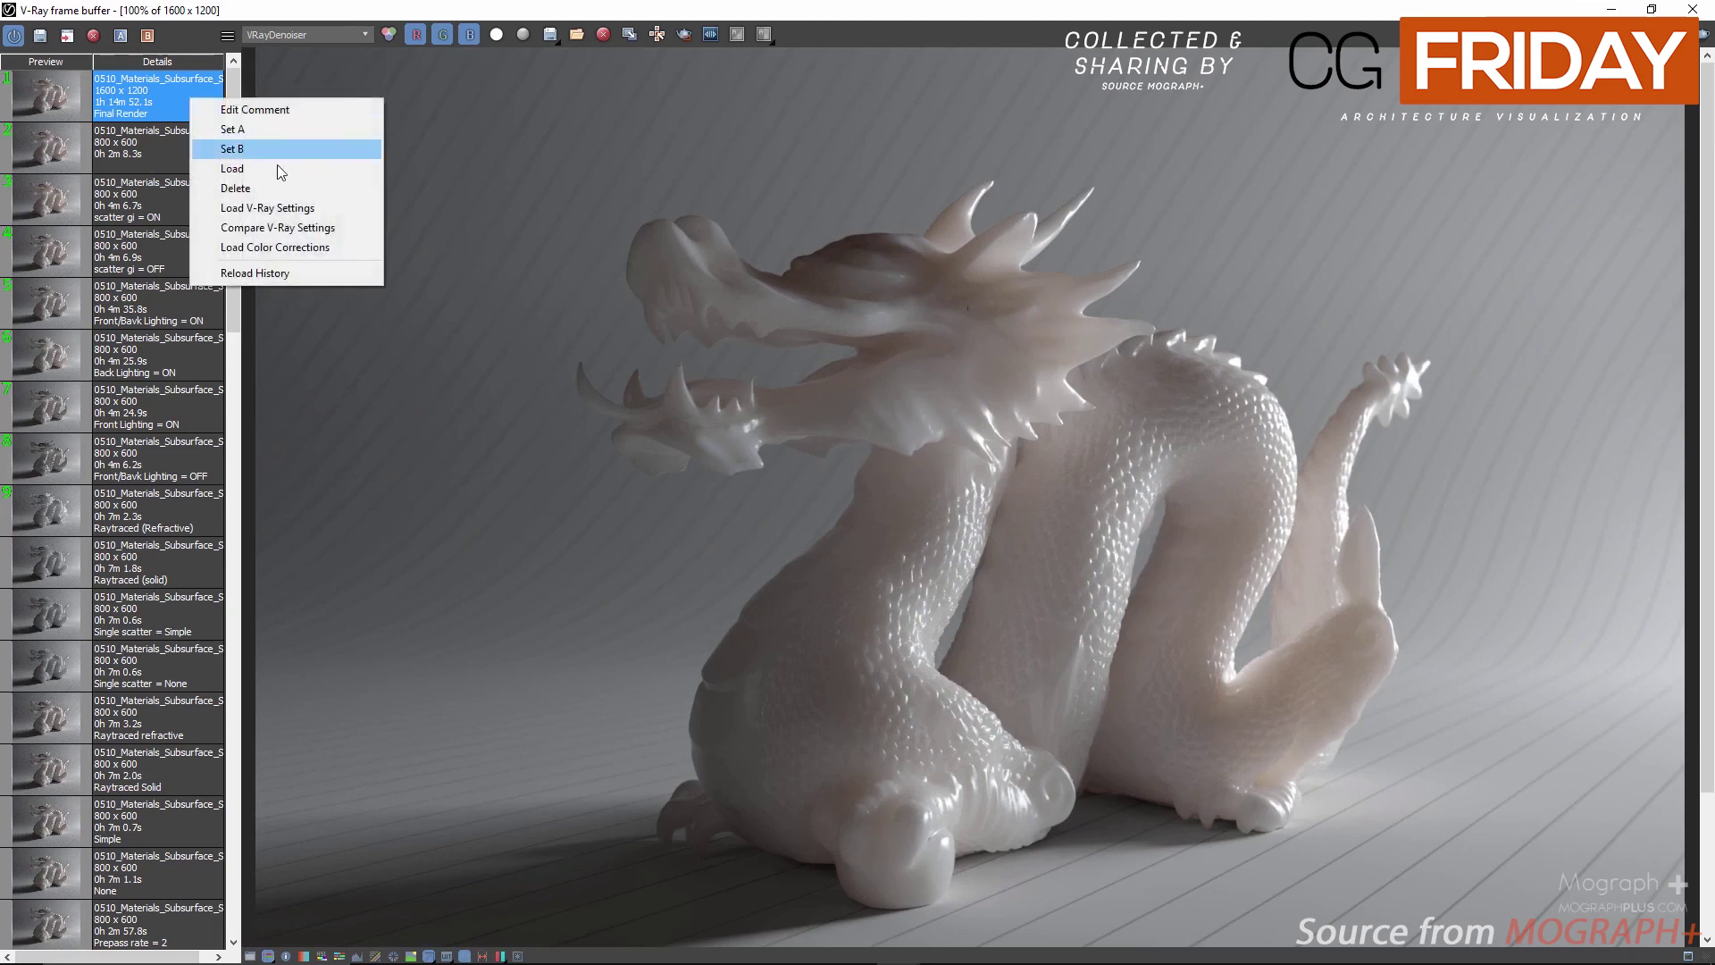
left_click(343, 207)
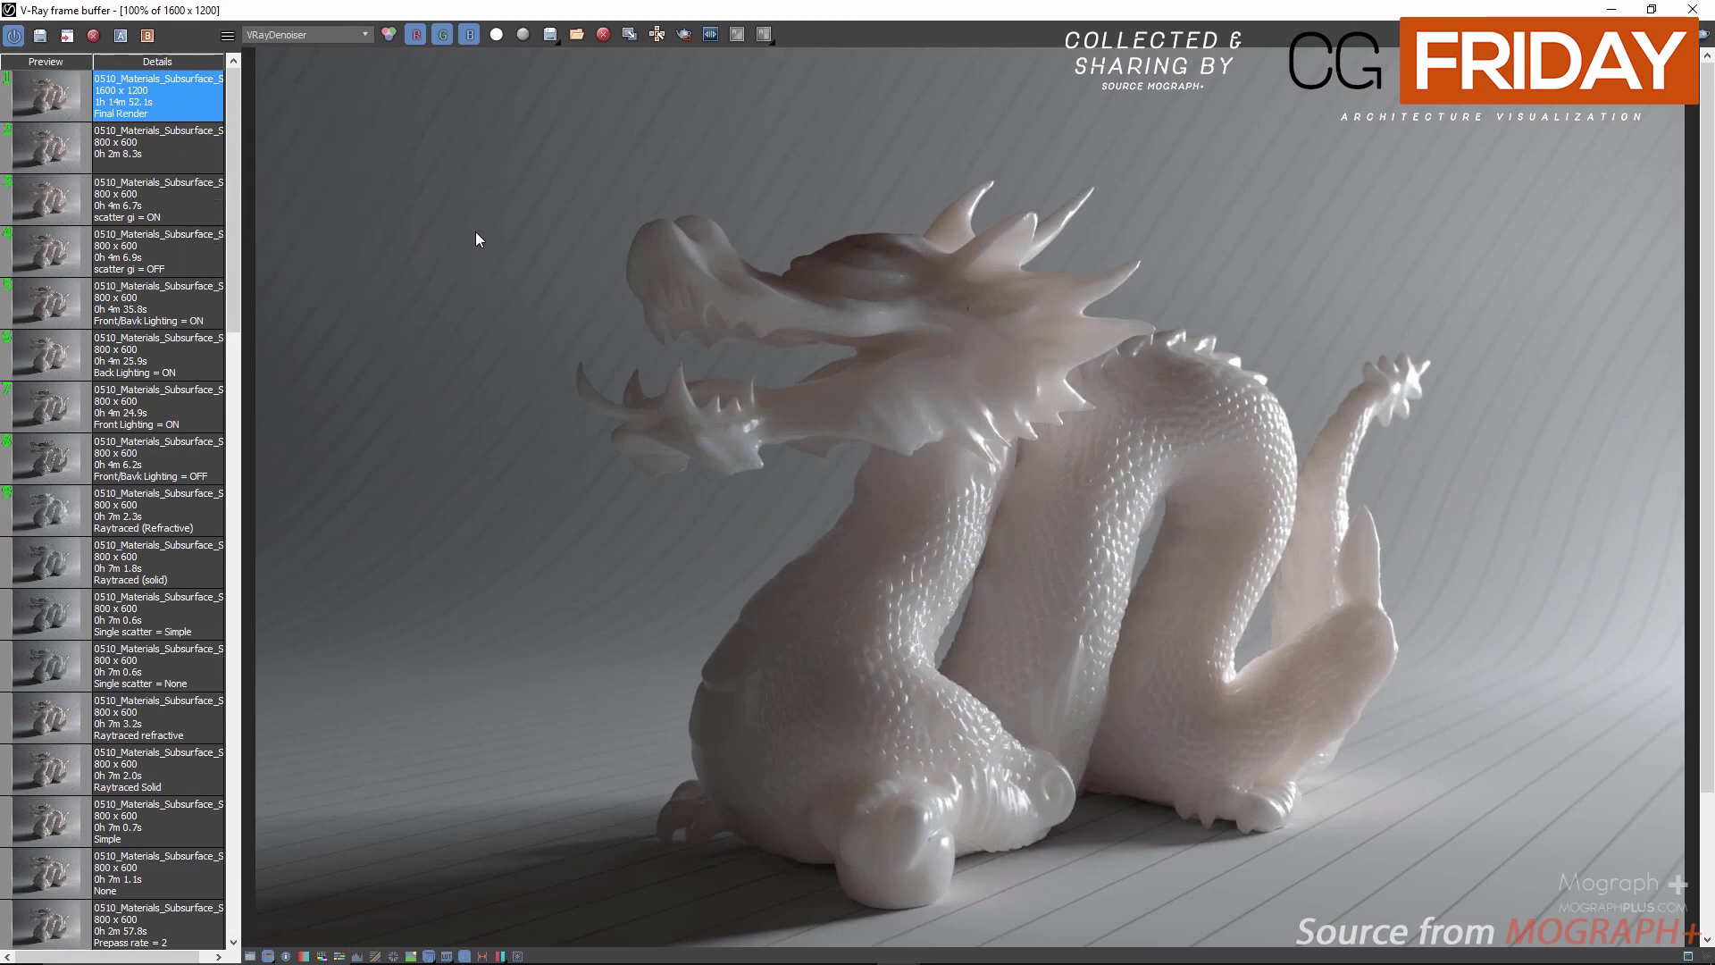
scroll(759, 313, "down", 2)
scroll(888, 387, "up", 3)
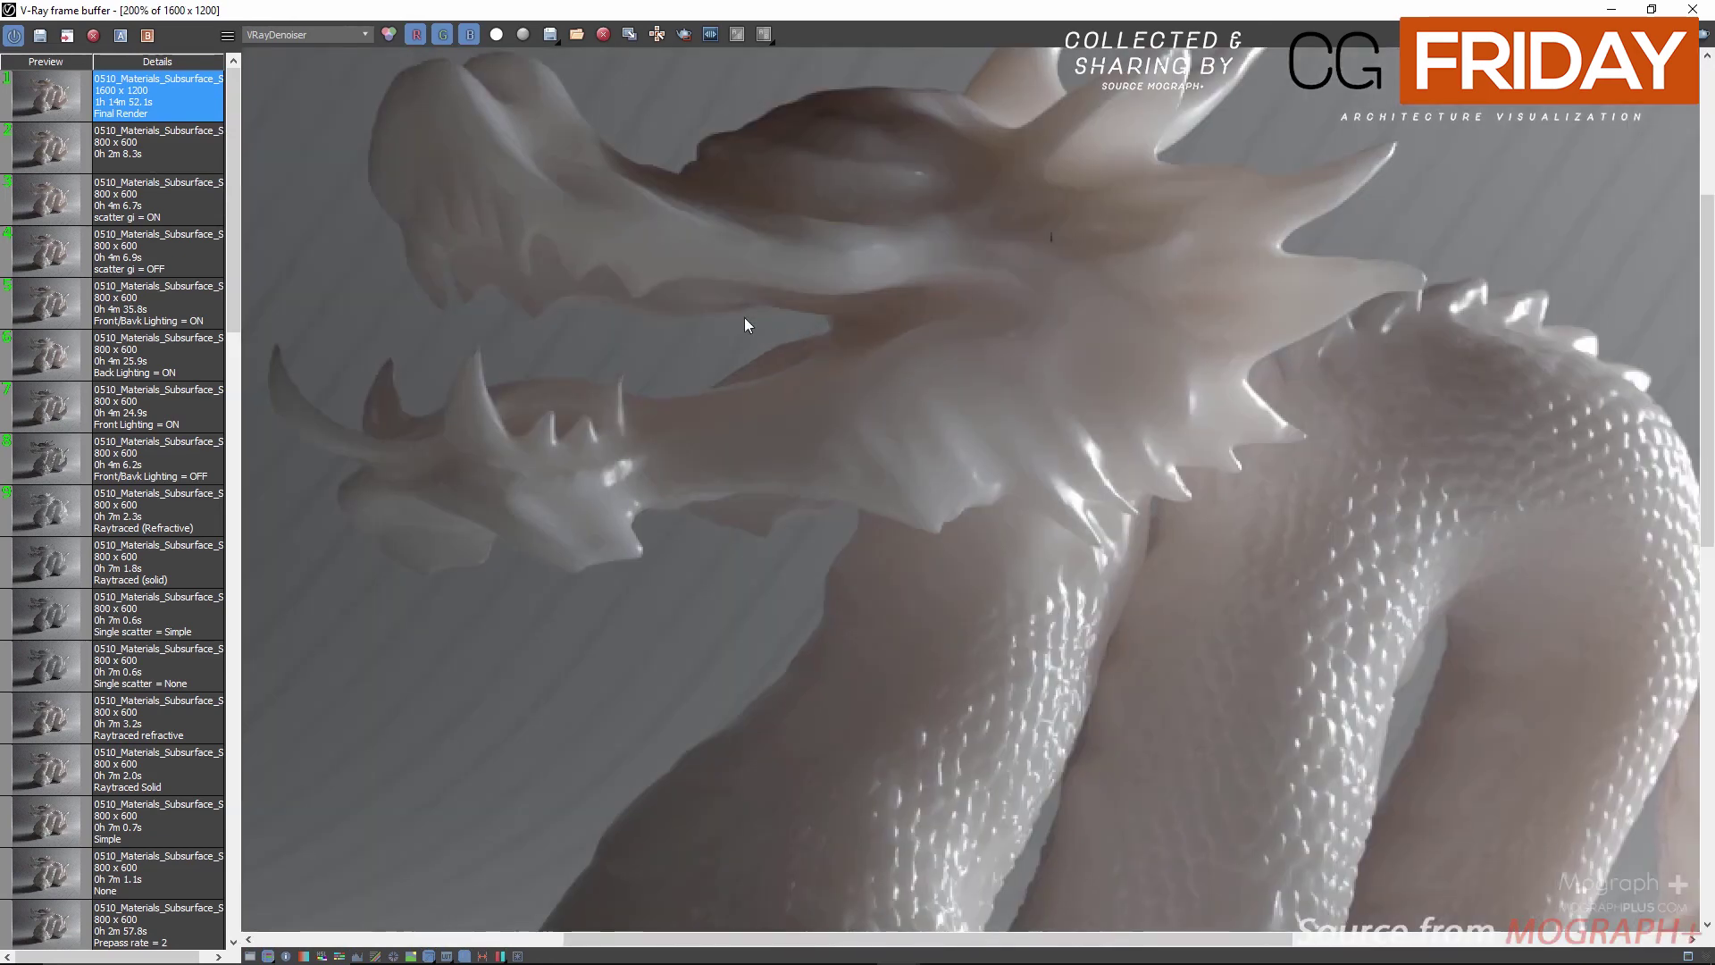
middle_click_drag(746, 325, 813, 232)
scroll(893, 357, "down", 1)
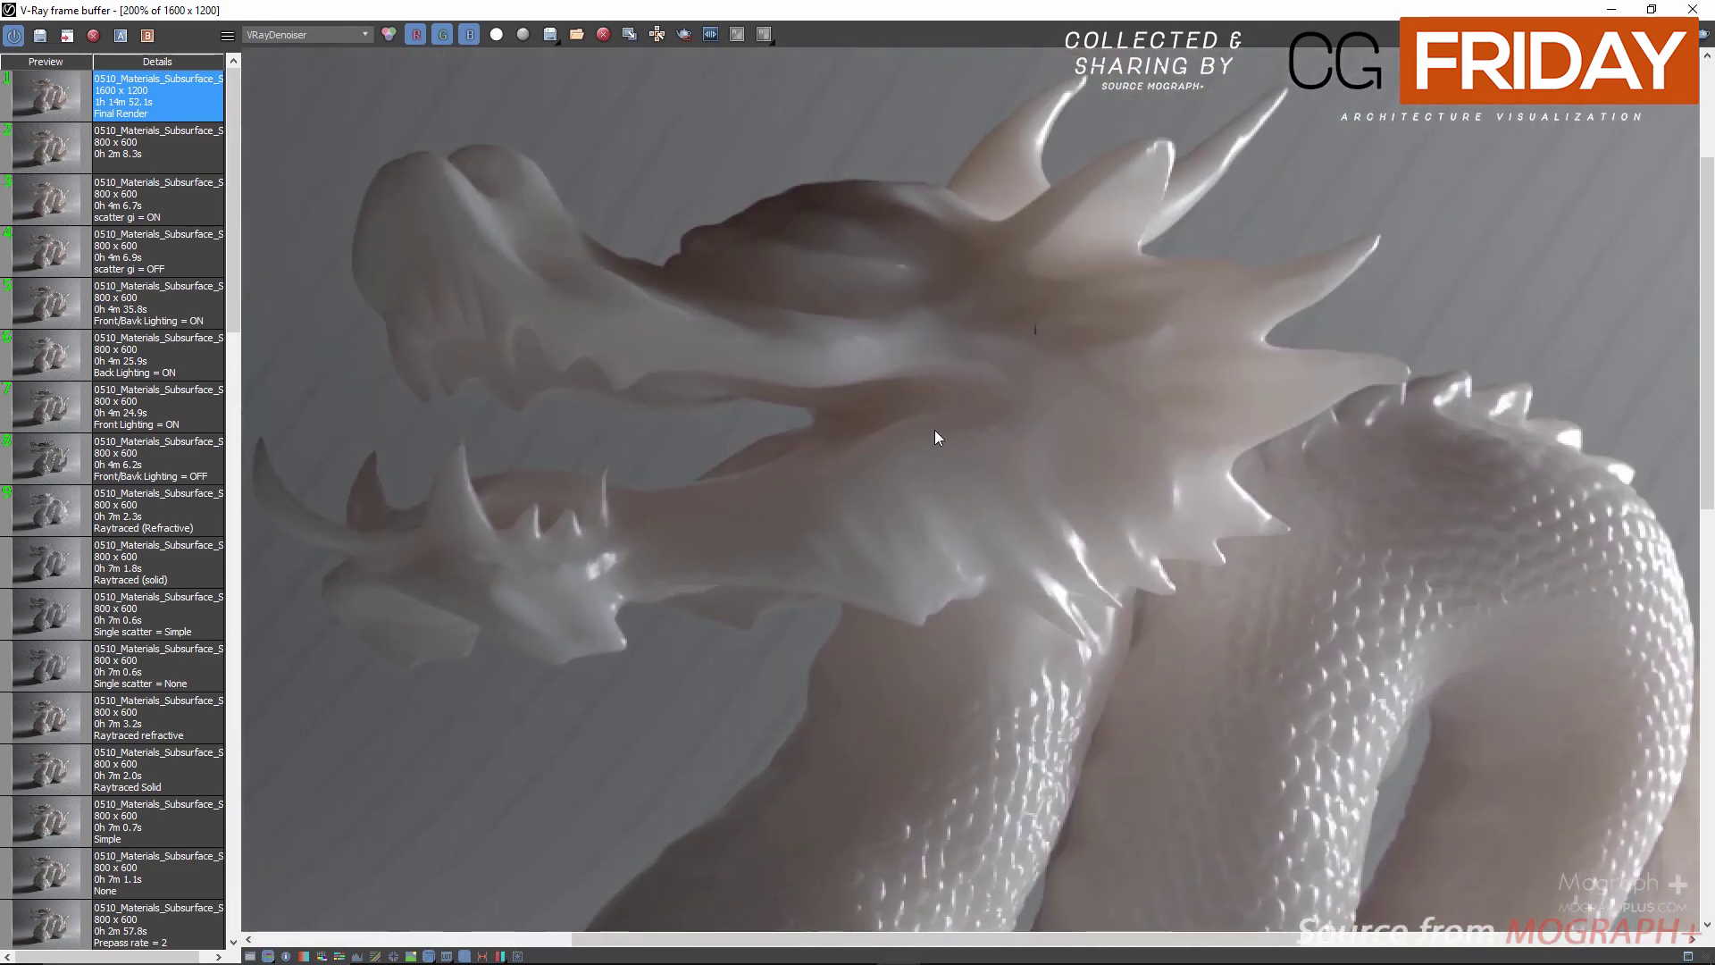
scroll(929, 425, "down", 1)
middle_click_drag(929, 425, 961, 368)
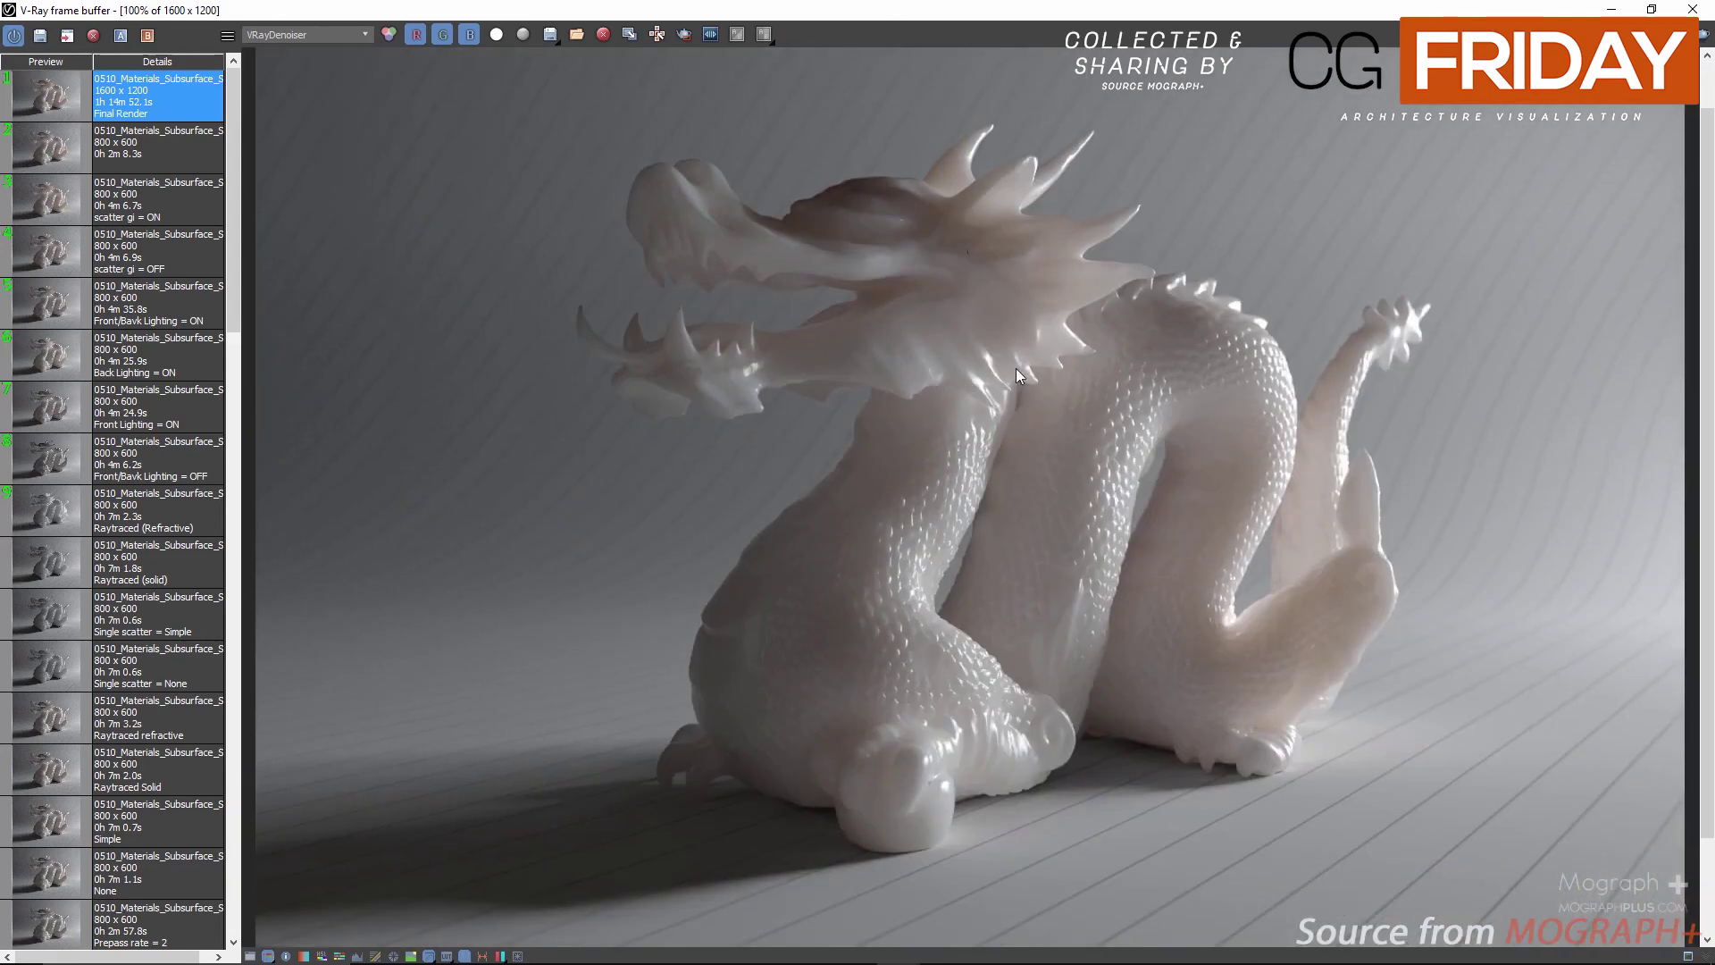